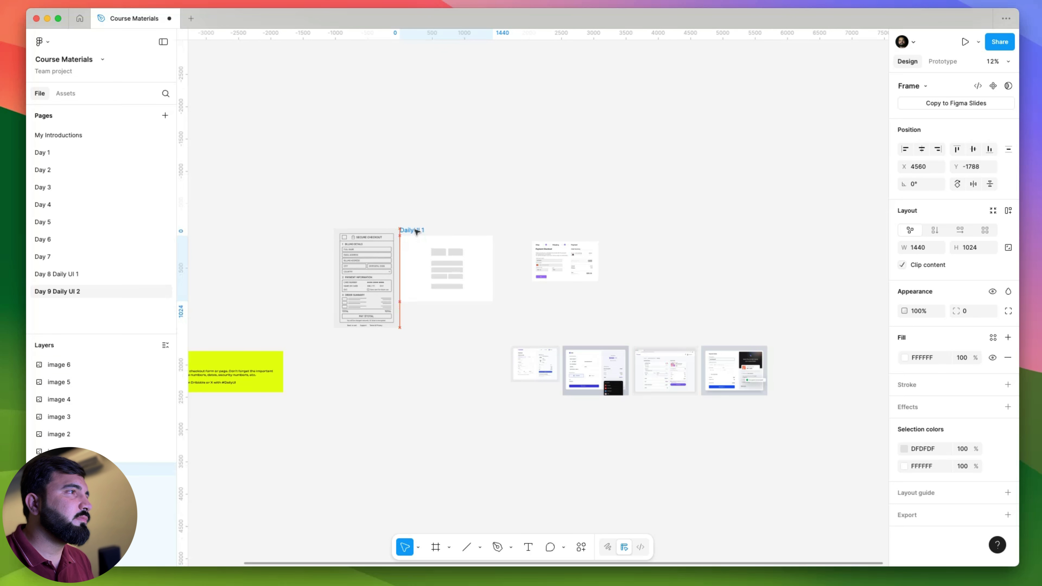
- Delete all the grey placeholder blocks from the DailyUI 1 frame
scroll(419, 225, "up", 5)
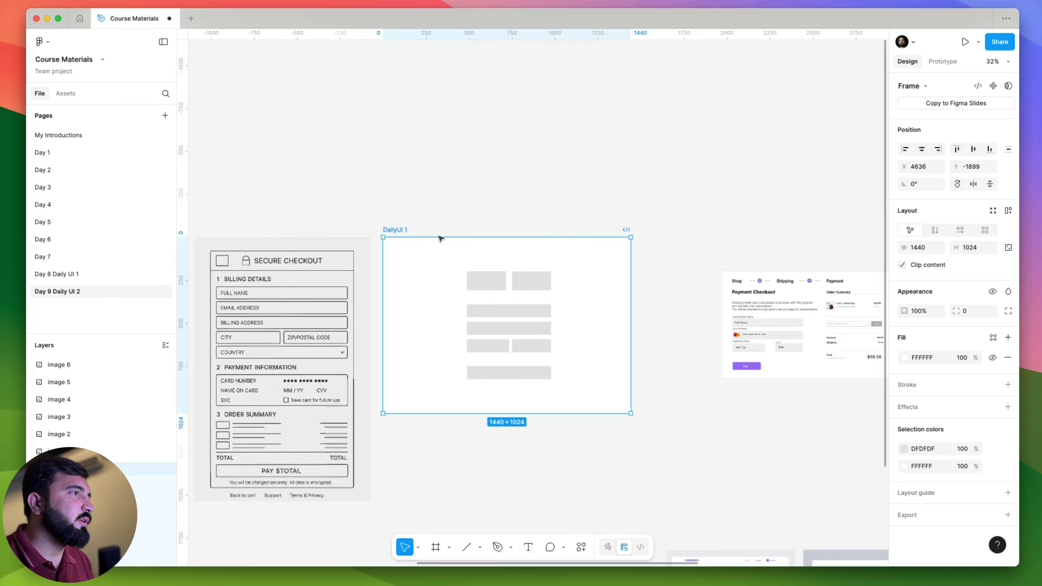
scroll(440, 237, "left", 4)
left_click_drag(576, 491, 771, 291)
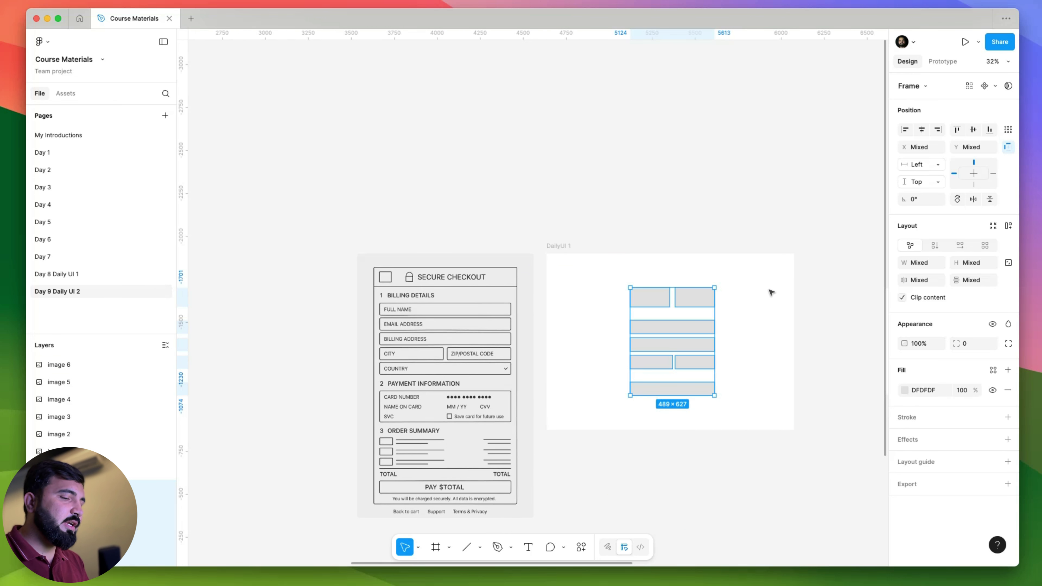
key("Delete")
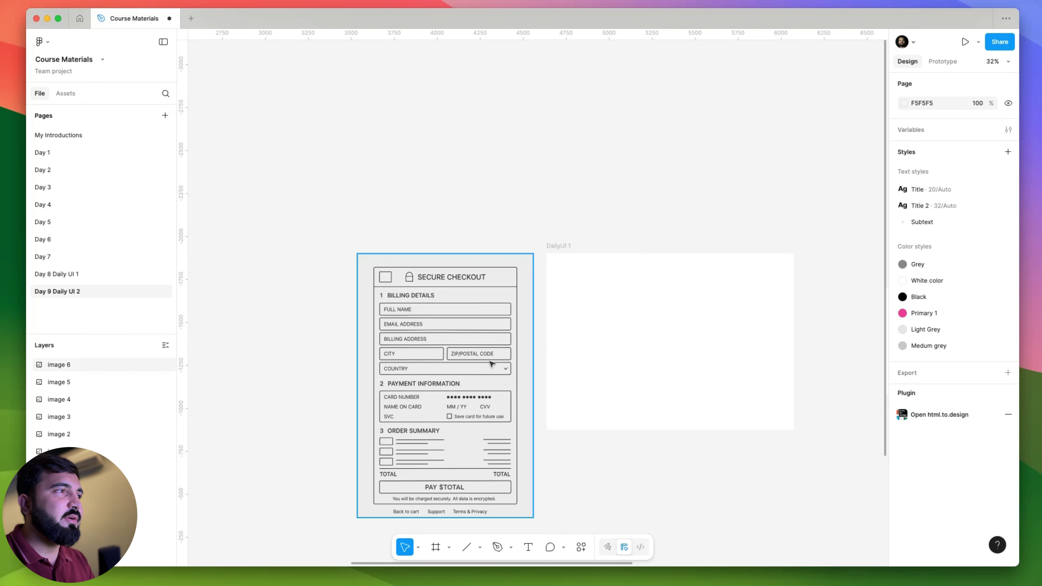
- Place a copy of the Furnest checkout reference image inside the empty DailyUI 1 frame
scroll(411, 328, "right", 5)
scroll(410, 328, "down", 2)
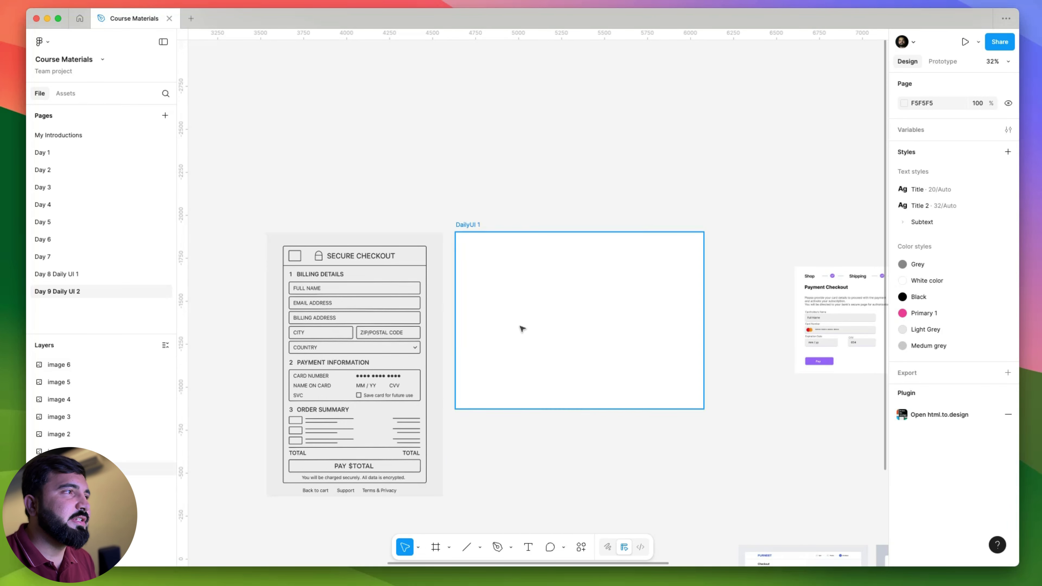
left_click(549, 299)
scroll(565, 334, "right", 3)
scroll(566, 335, "down", 2)
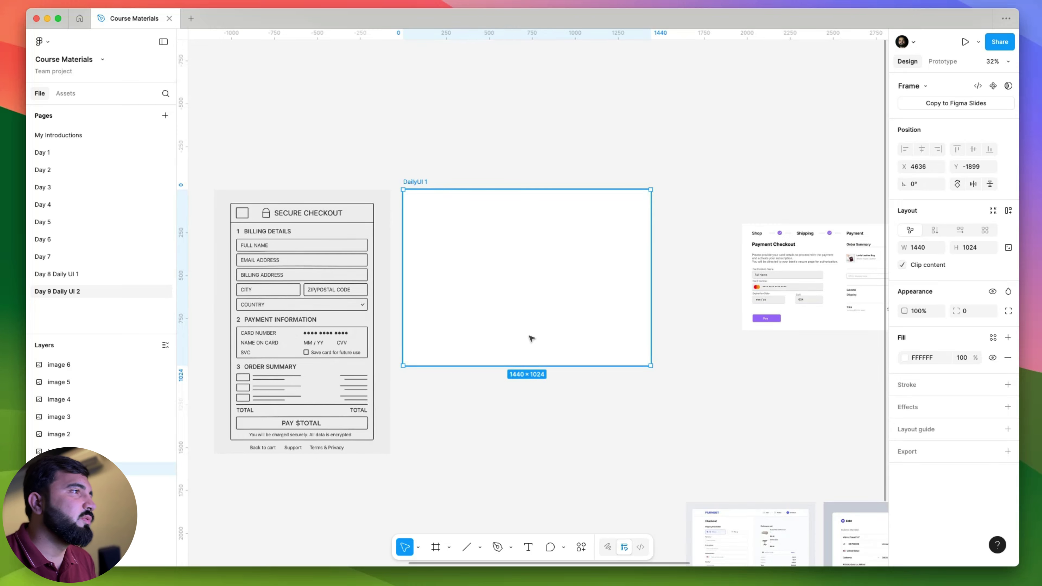
scroll(533, 349, "down", 5)
scroll(533, 349, "right", 4)
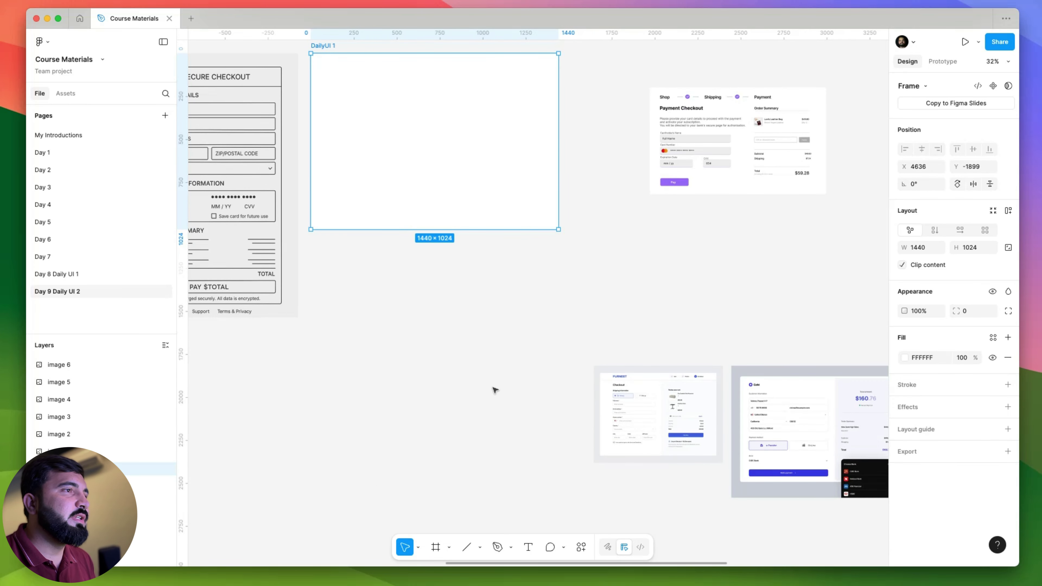
scroll(484, 384, "up", 2)
scroll(386, 180, "up", 5)
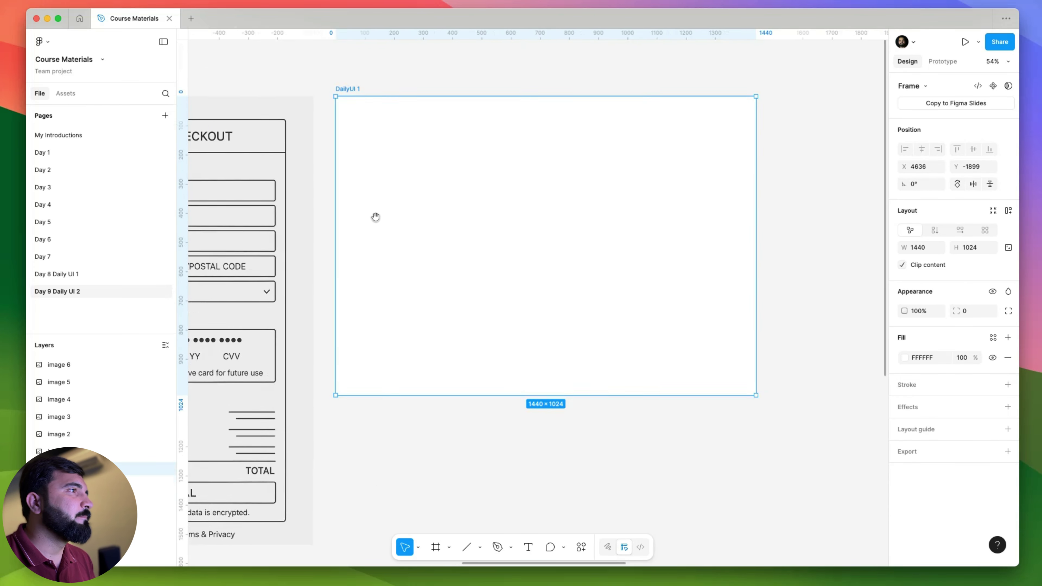
scroll(410, 238, "right", 2)
scroll(435, 258, "down", 5)
left_click(656, 453)
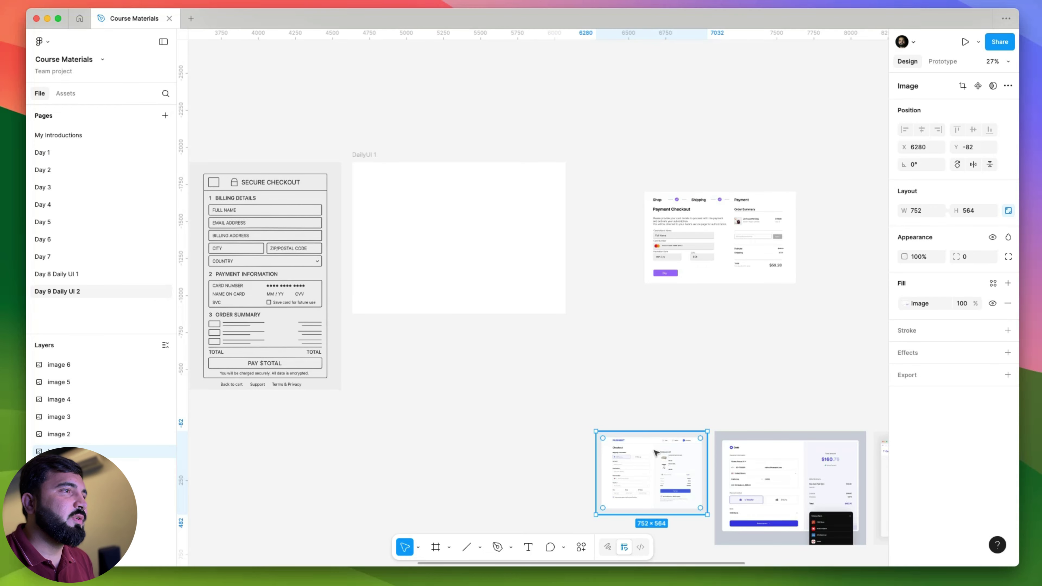
left_click_drag(655, 452, 455, 201)
scroll(415, 196, "up", 5)
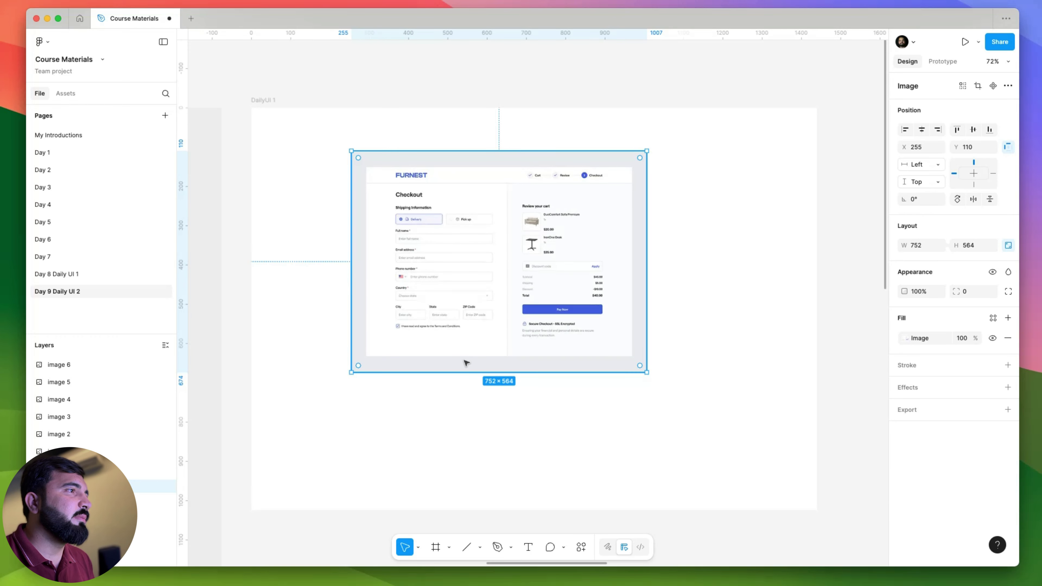
- Crop the Furnest reference copy to its header strip, about 752 × 91, and move it down to about X 264, Y 280
left_click_drag(463, 369, 509, 187)
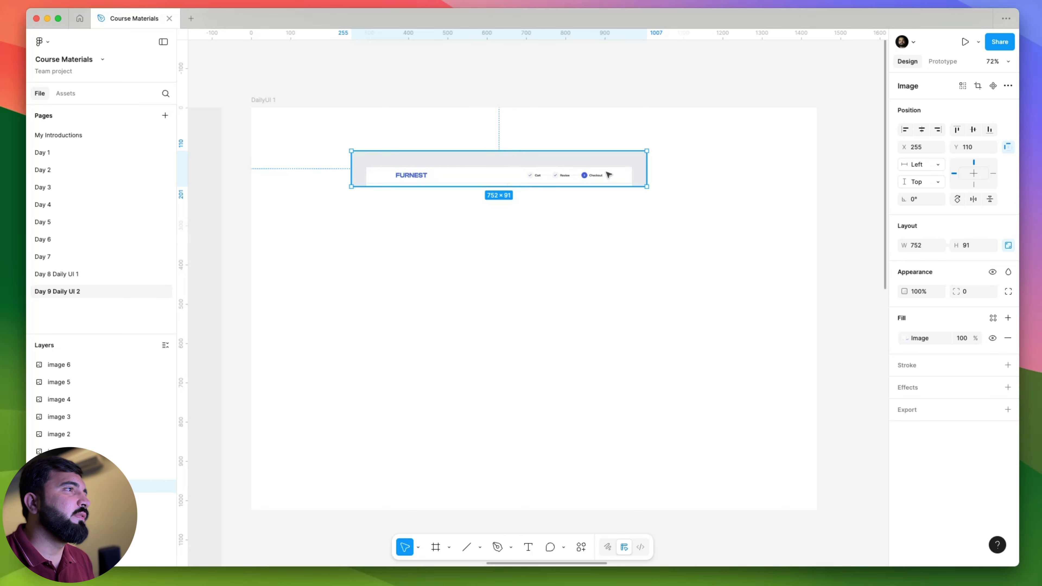
scroll(484, 179, "up", 3)
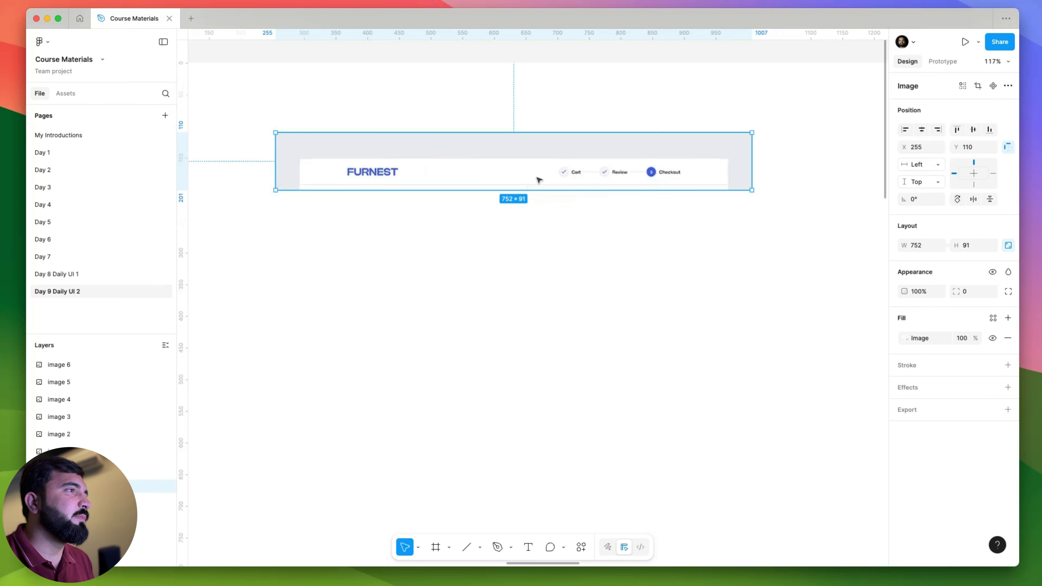
left_click_drag(539, 180, 534, 412)
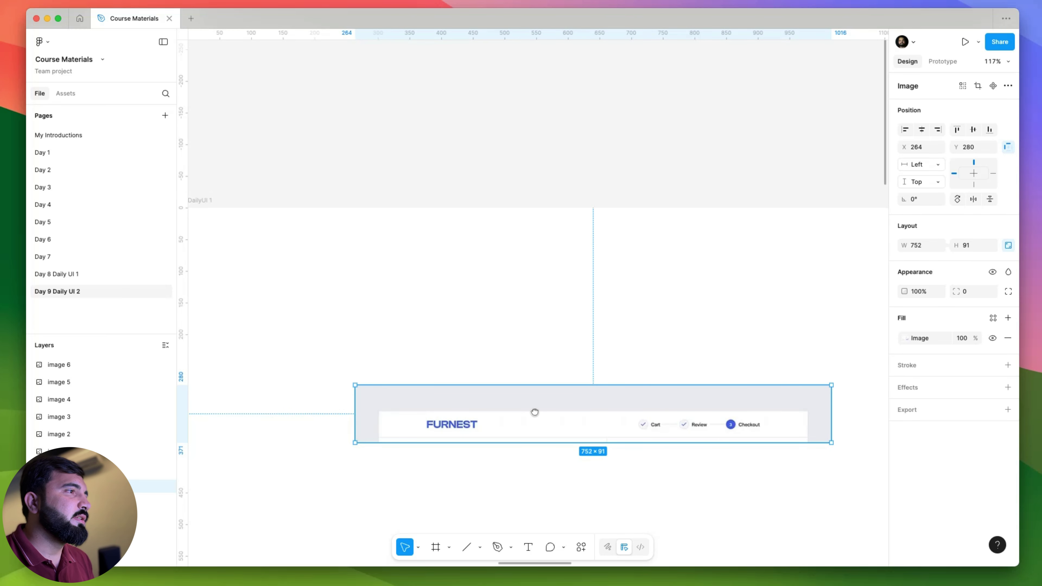
- Add a "Checklogo" text layer above the reference strip, near the DailyUI 1 frame's upper-left corner
scroll(535, 412, "down", 2)
scroll(644, 380, "left", 3)
key("t")
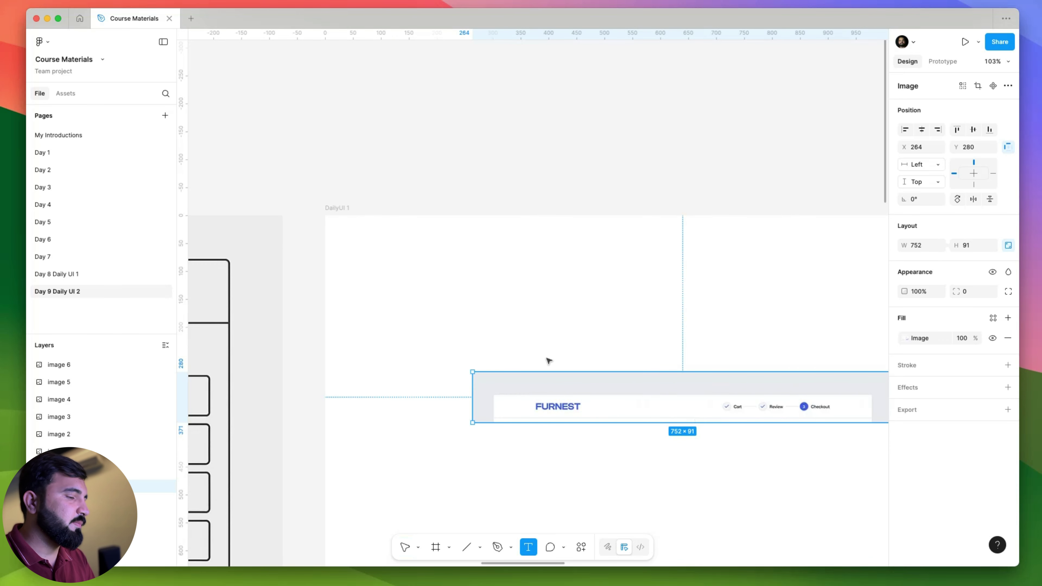
left_click(404, 266)
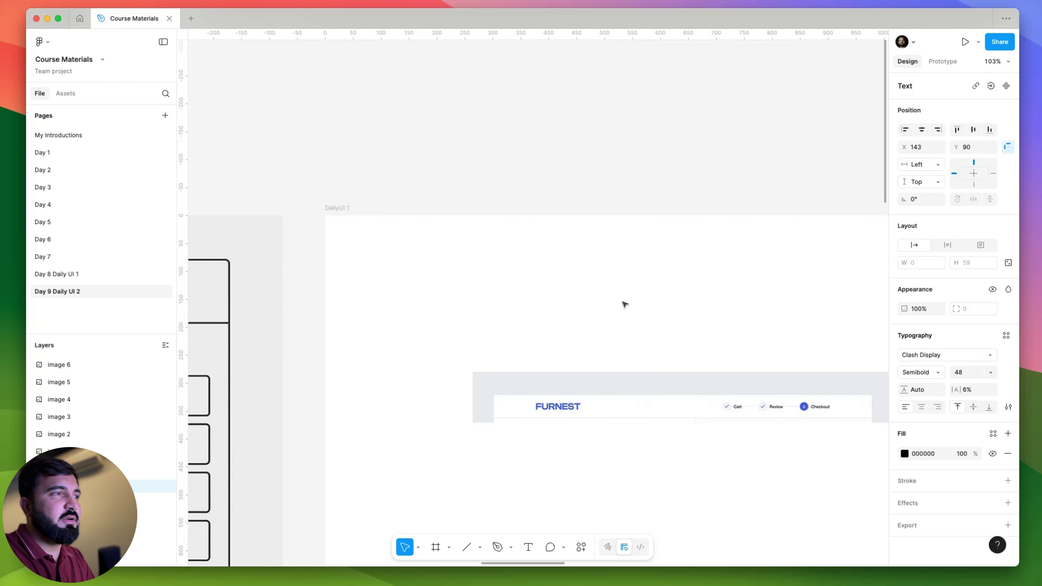
type("Check")
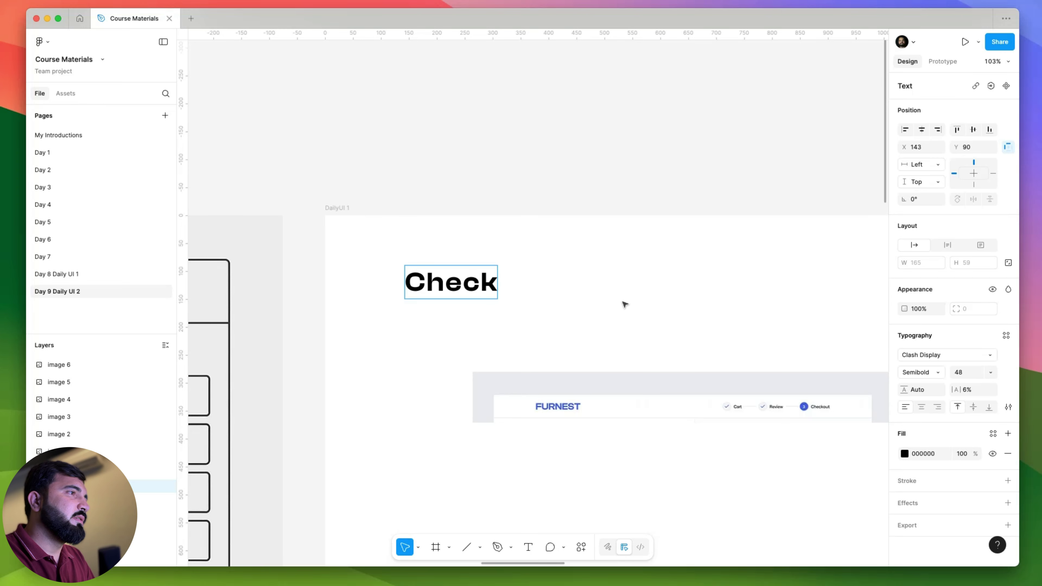
type("LO")
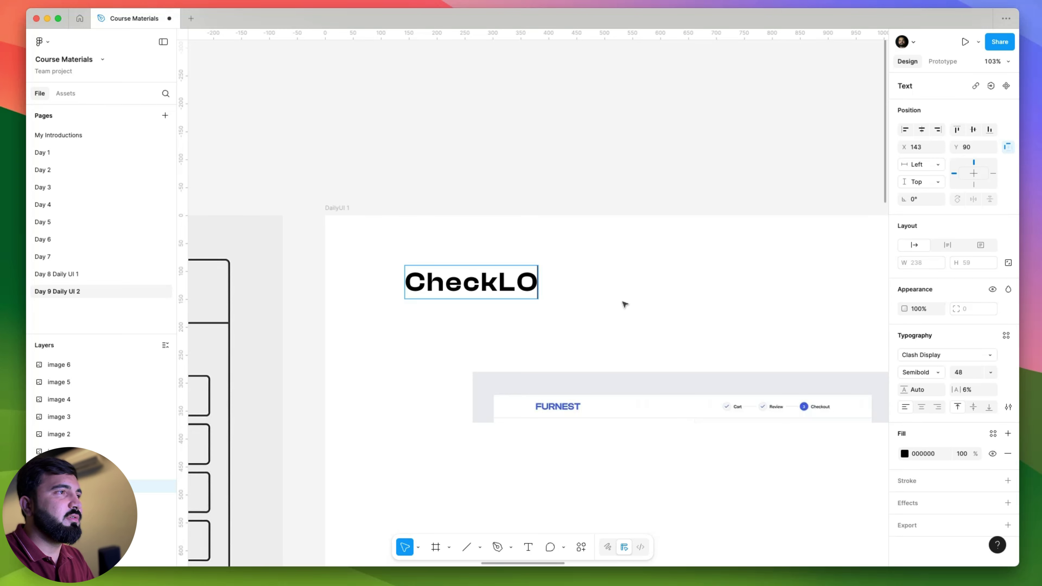
key("BackSpace")
key("BackSpace")
type("logo")
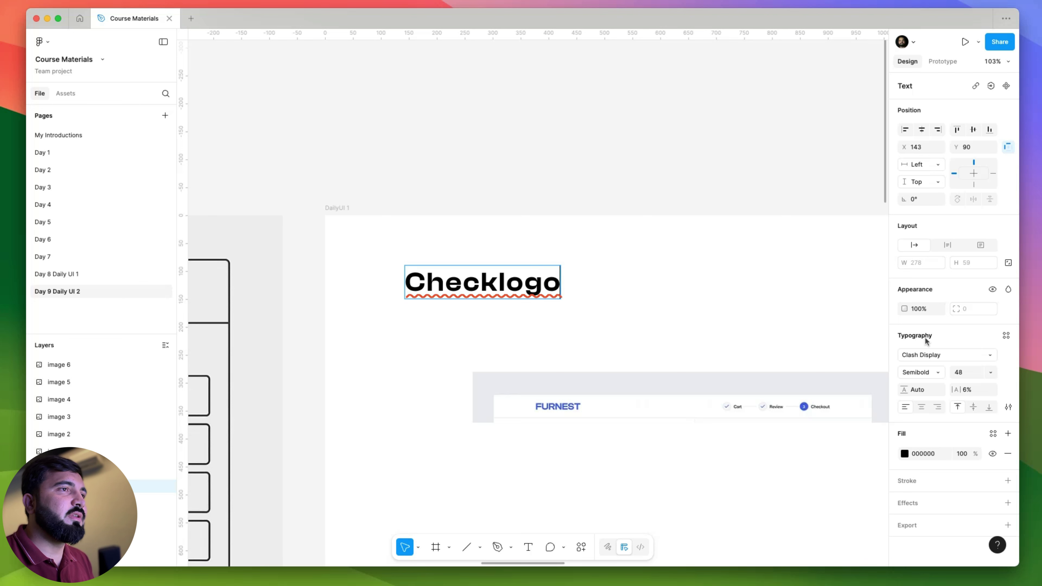
key("Escape")
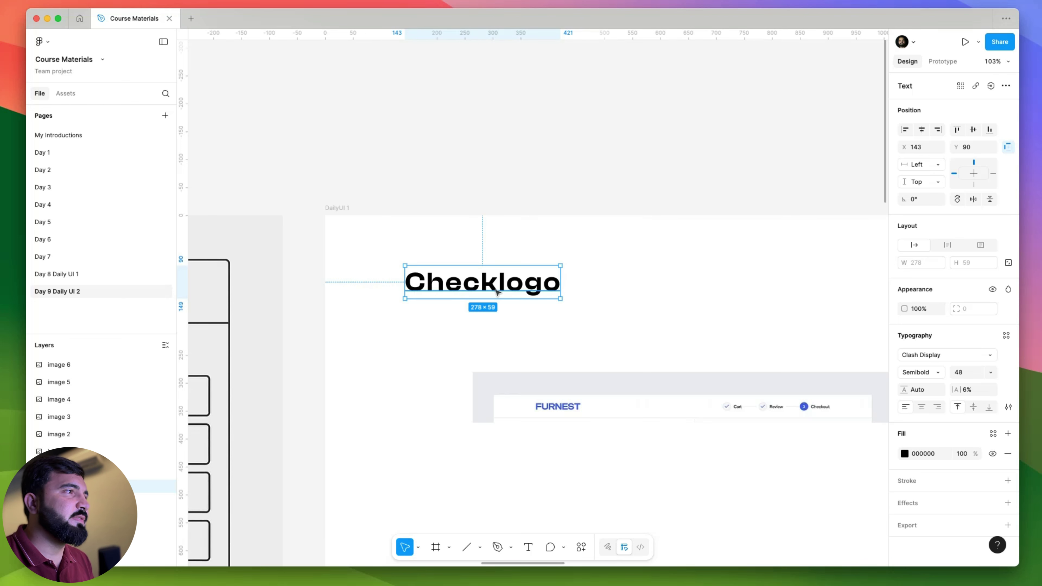
- Move the Checklogo text to about X 76, Y 46 and set its font size to 32
left_click_drag(497, 293, 460, 268)
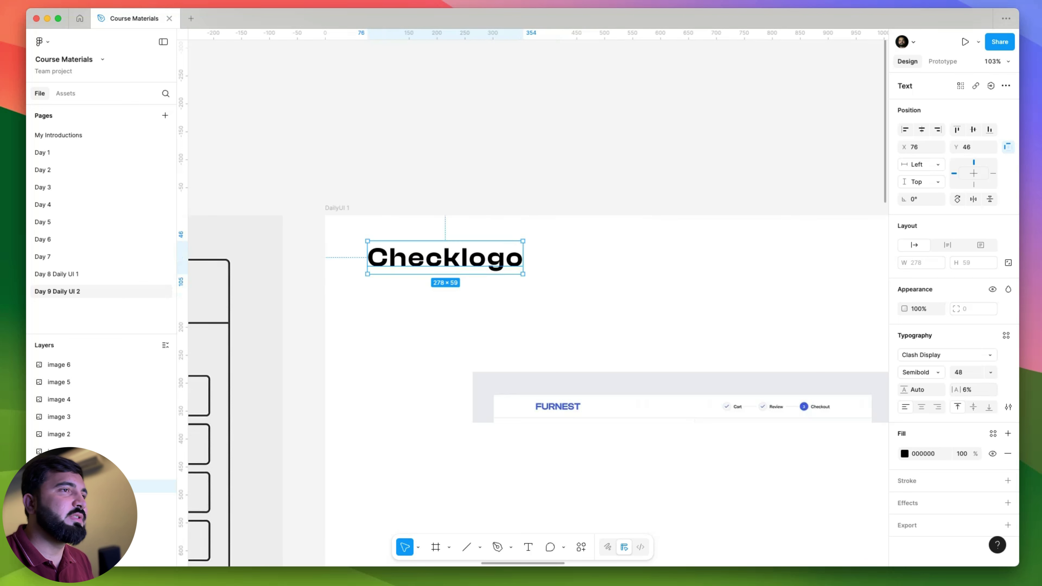
left_click(982, 375)
type("32")
key("Return")
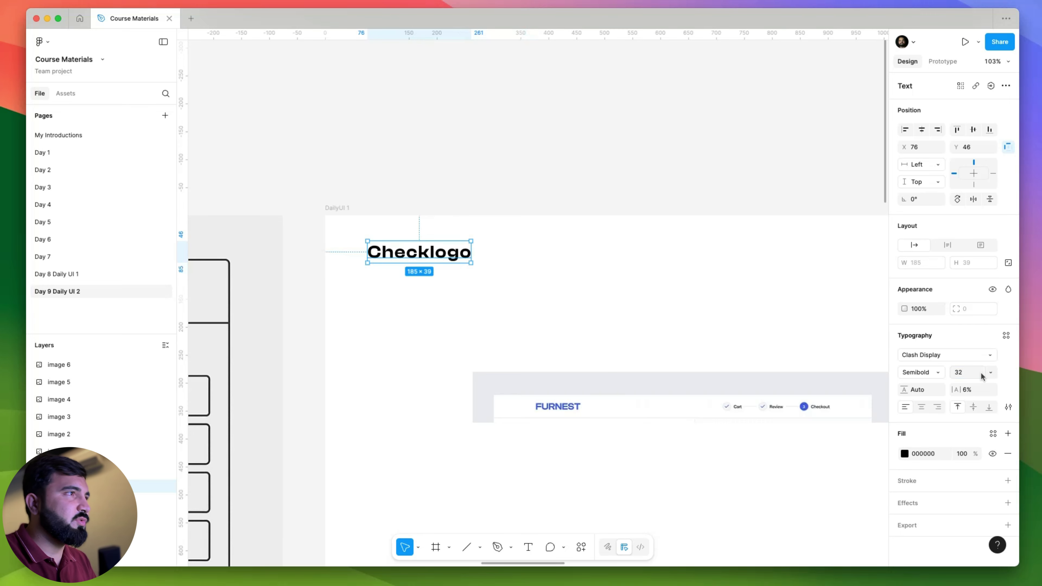
left_click(514, 277)
- Recolour the Checklogo text with the blue 2543BF sampled from the FURNEST logo in the reference strip
scroll(362, 303, "right", 5)
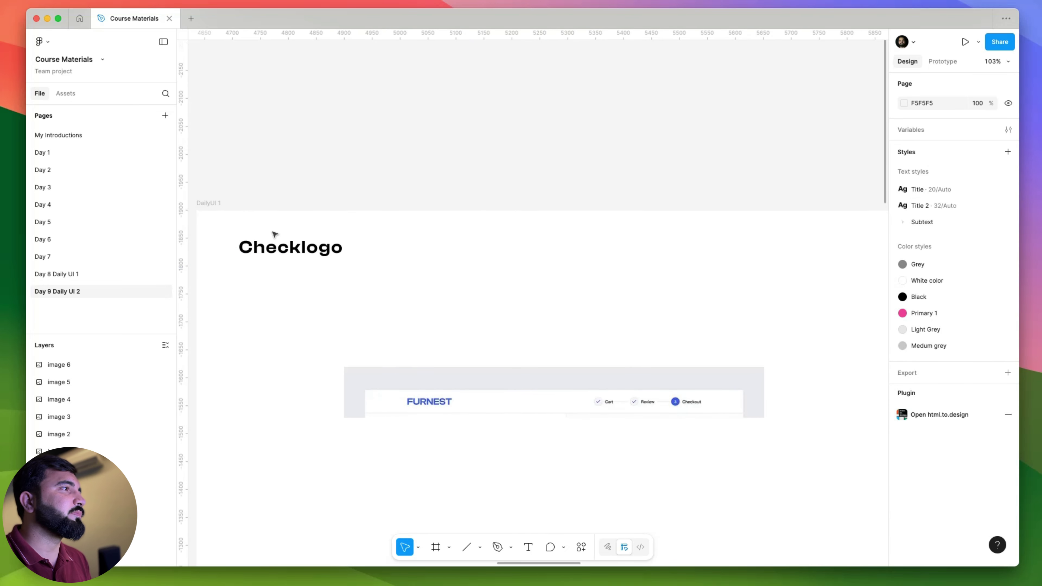
left_click(288, 248)
scroll(415, 406, "up", 8)
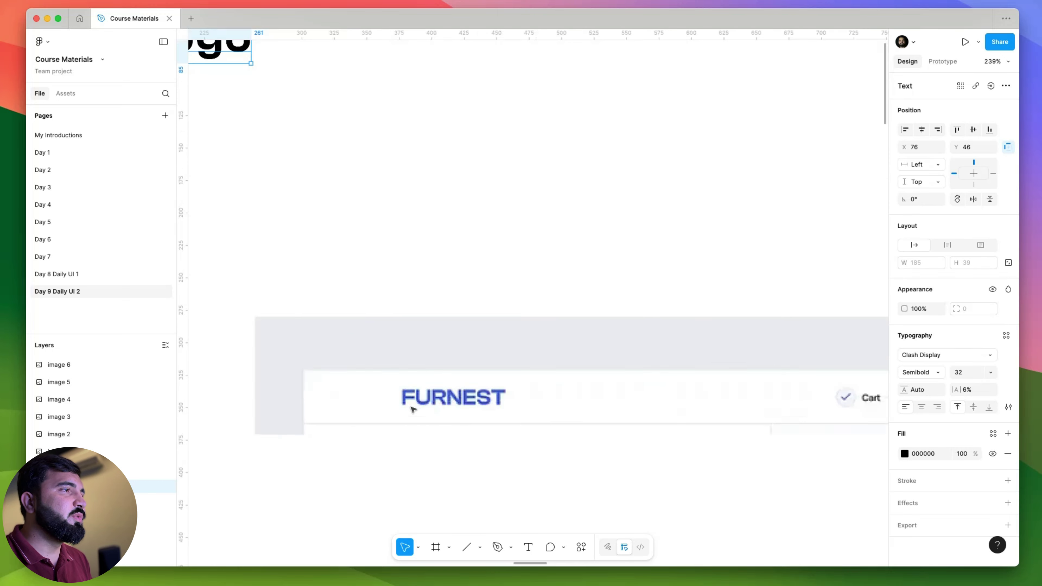
scroll(646, 410, "down", 3)
left_click(904, 453)
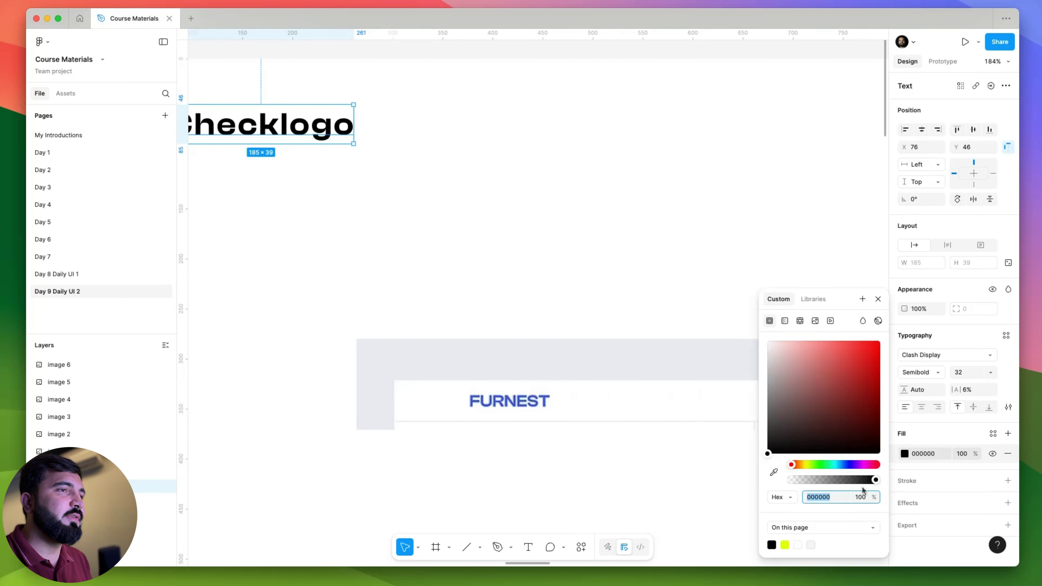
left_click(773, 472)
scroll(578, 419, "up", 6)
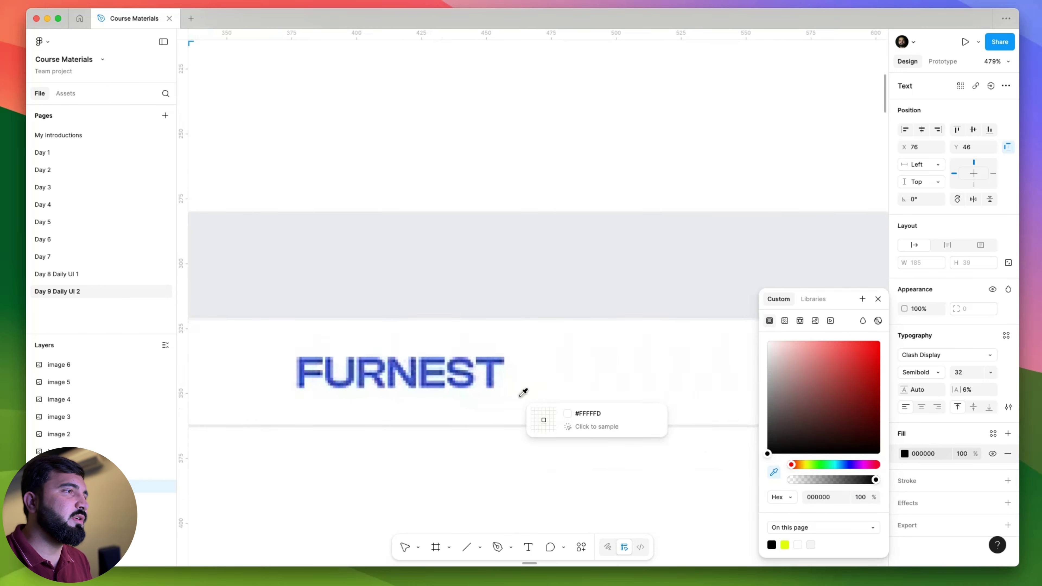
left_click(490, 361)
key("shift+0")
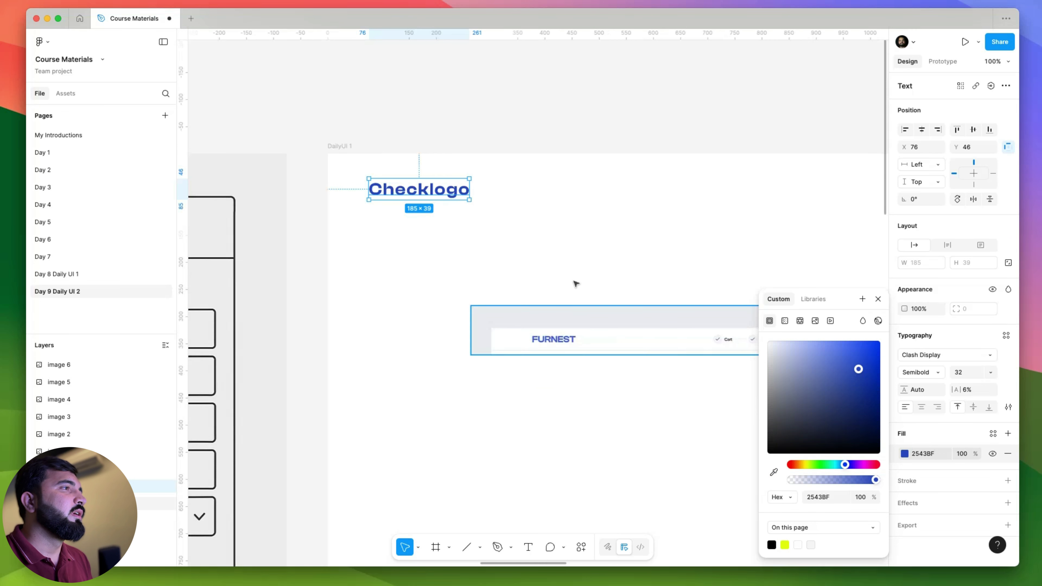
left_click(575, 282)
left_click(421, 195)
- Add a "Cart" text label at about X 714, Y 222, above the reference strip's progress steps
scroll(519, 275, "up", 5)
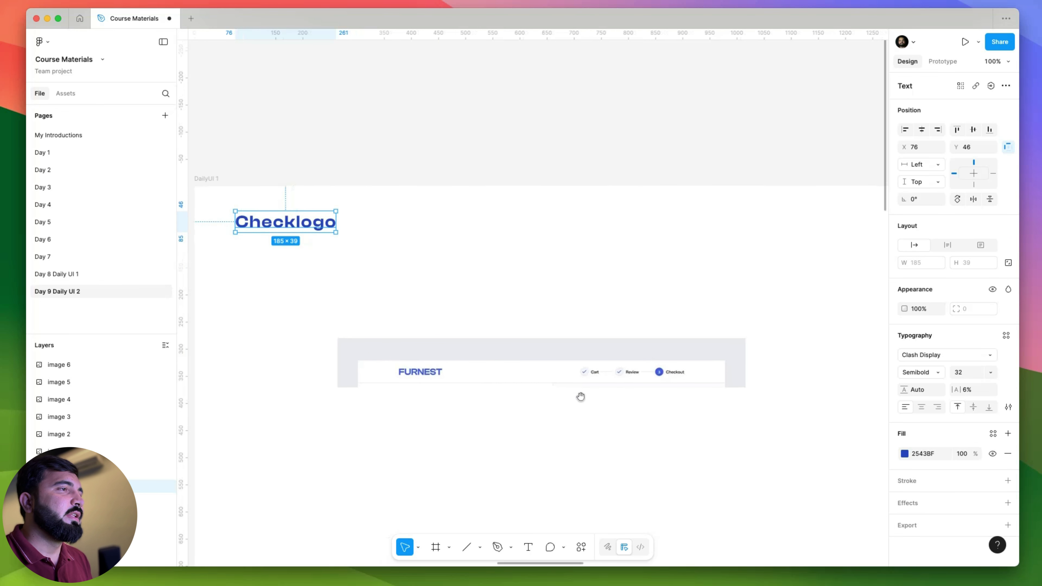
scroll(591, 367, "up", 3)
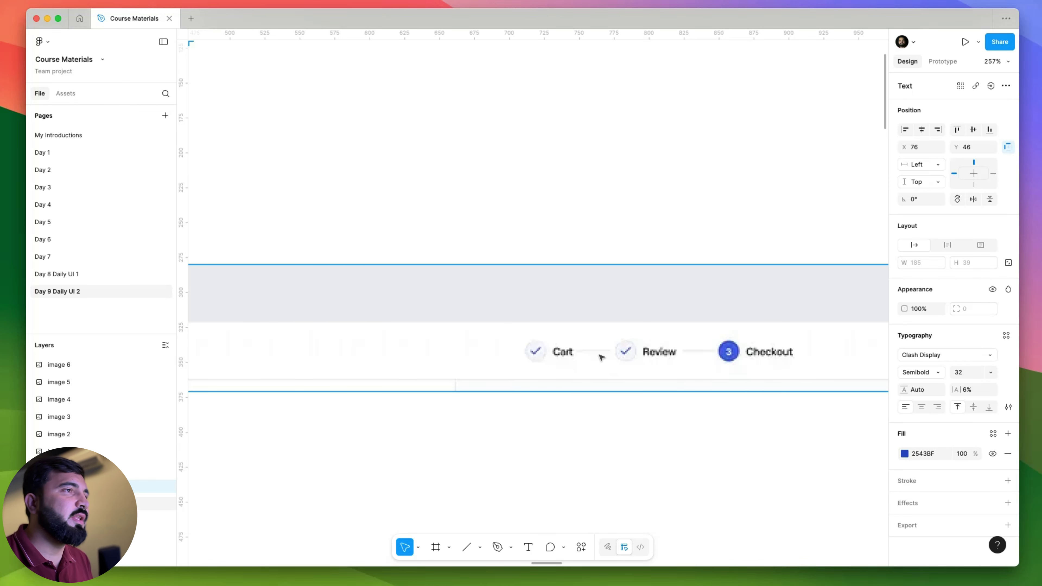
scroll(579, 332, "down", 5)
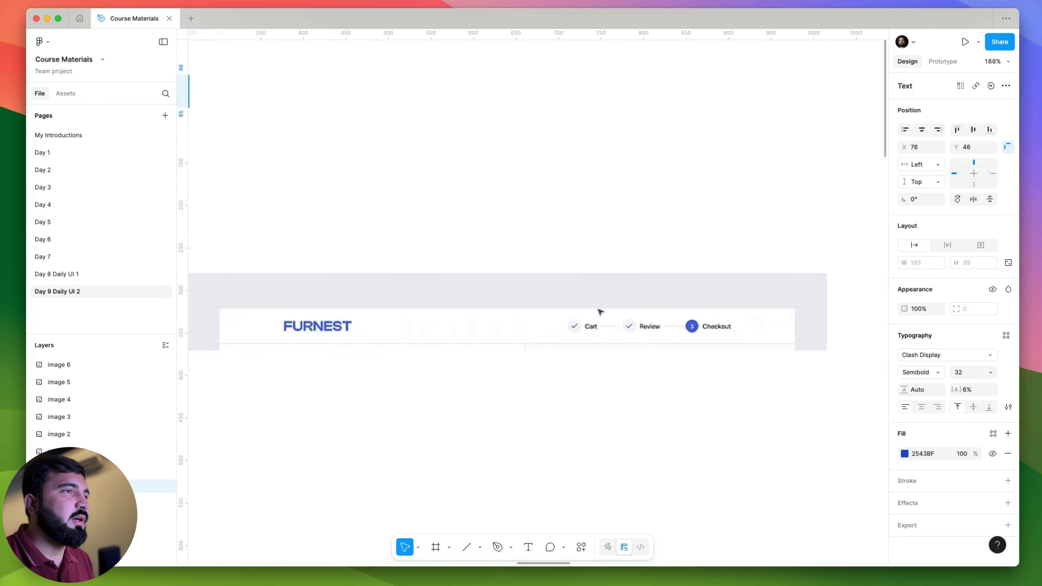
scroll(579, 332, "up", 3)
scroll(576, 369, "up", 3)
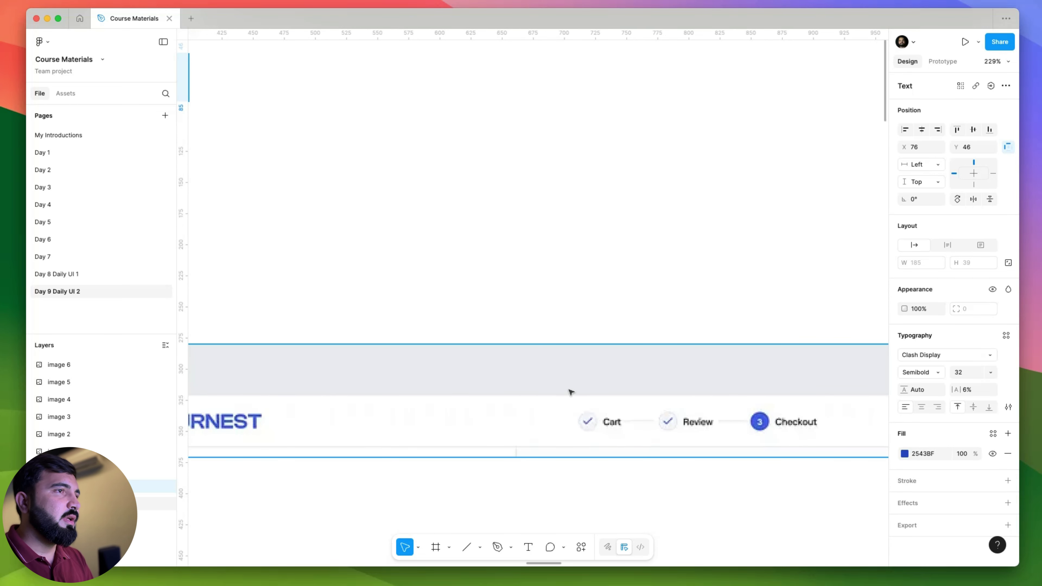
key("t")
left_click(581, 272)
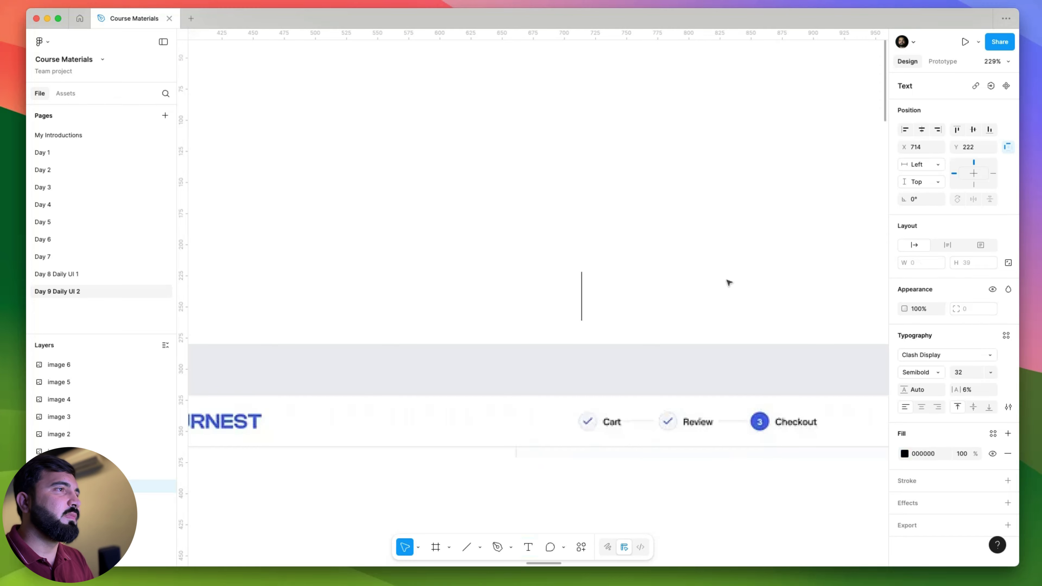
type("C")
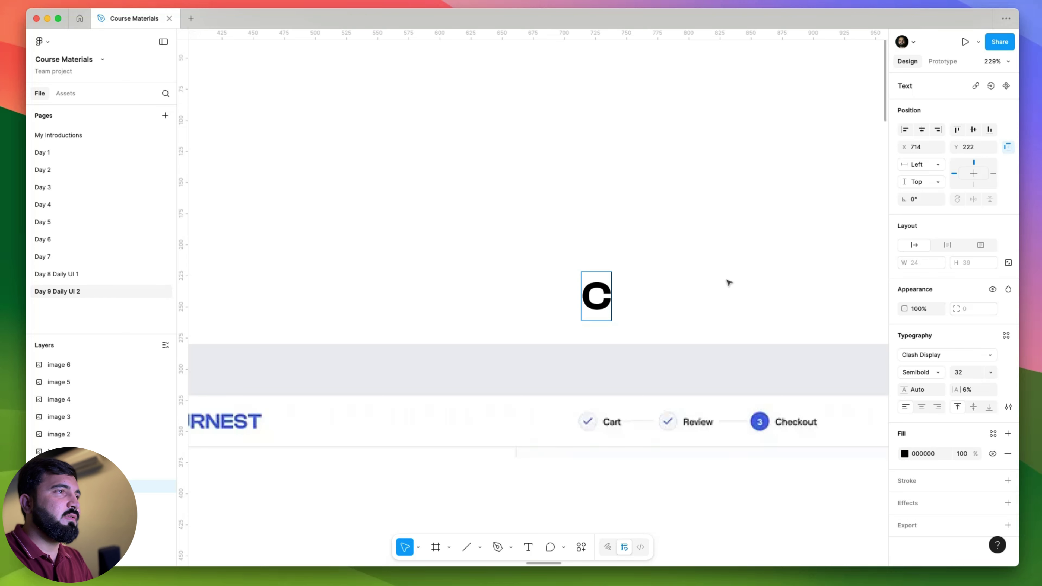
type("art")
key("Escape")
- Duplicate the Cart label to its right at about X 816 and change the copy's text to "Review"
left_click_drag(650, 295, 777, 296)
double_click(760, 297)
type("R")
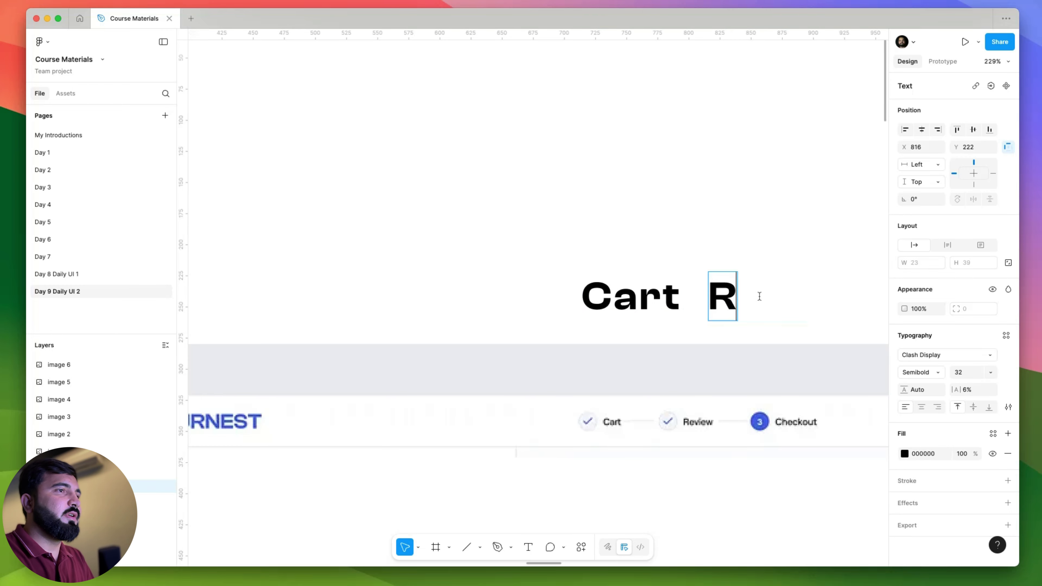
type("eview")
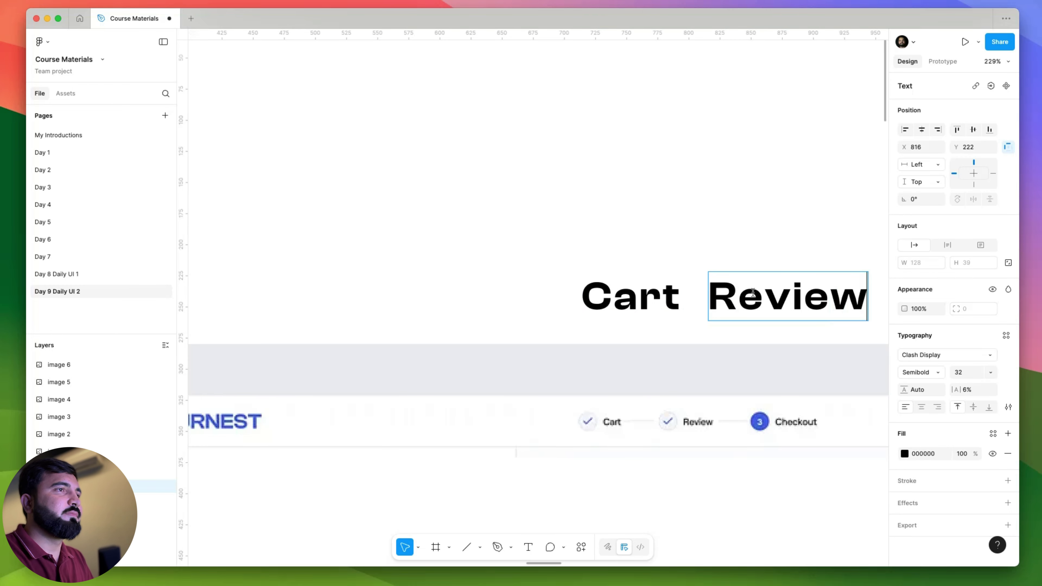
key("Escape")
- Duplicate the Review label to its right at about X 983 and change the copy's text to "Checkout"
scroll(398, 284, "down", 3)
left_click_drag(716, 295, 874, 294)
double_click(831, 295)
type("Checkout")
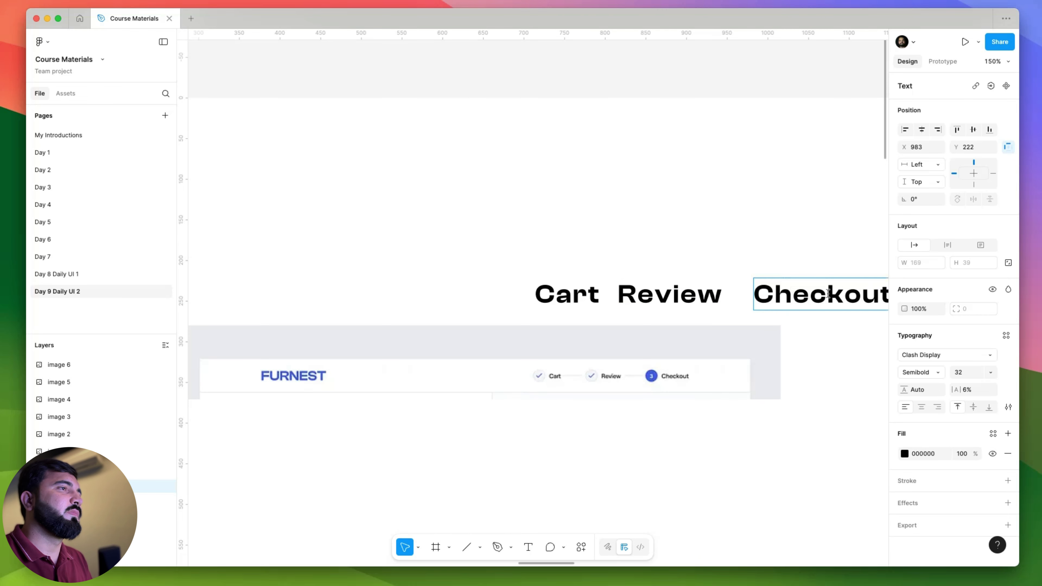
key("Escape")
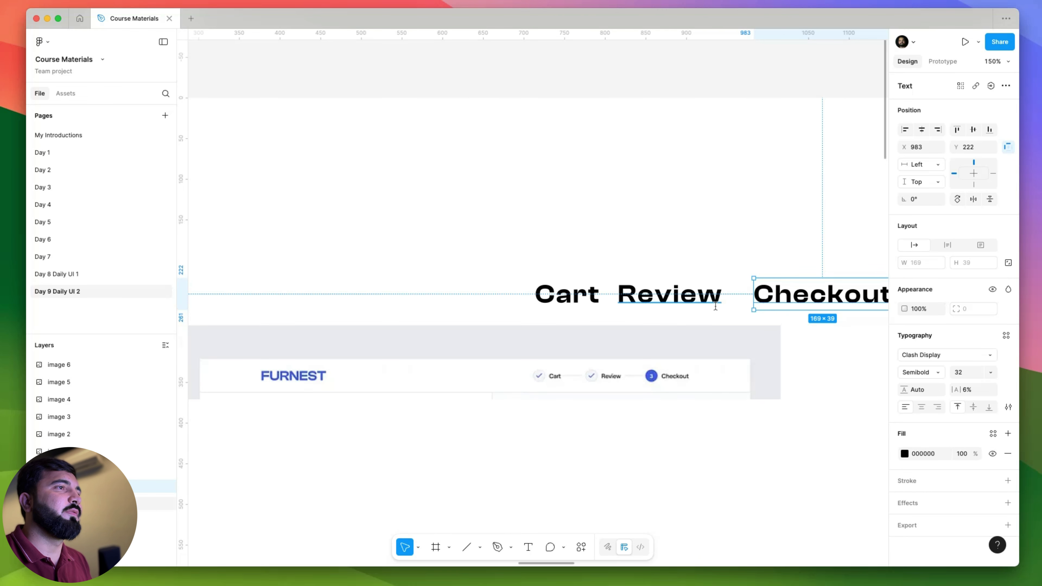
- Set the Cart, Review and Checkout labels together to font size 16 and the Inter typeface
left_click(668, 294, "shift")
left_click(566, 294, "shift")
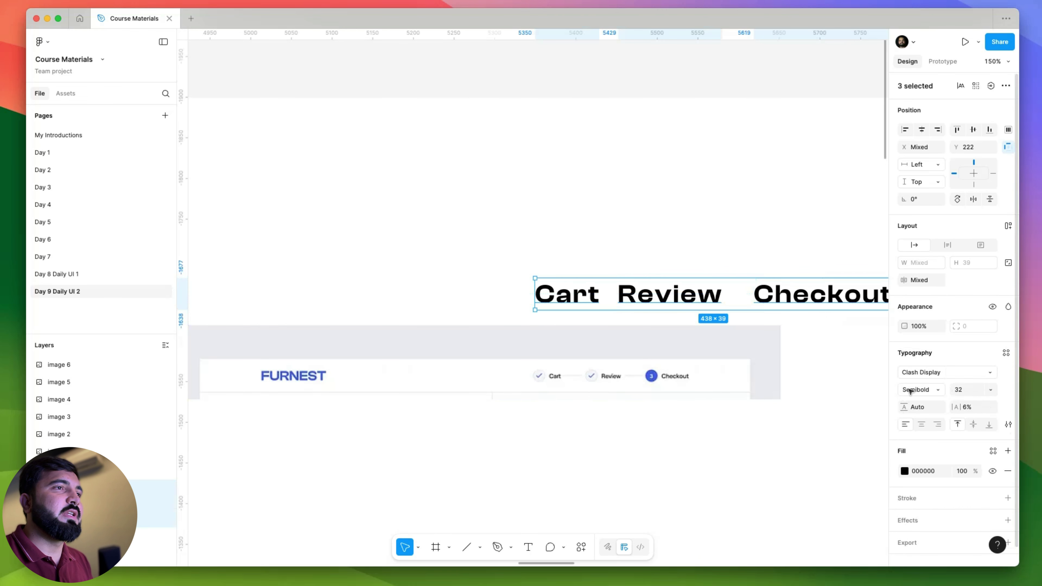
left_click(964, 392)
type("16")
key("Return")
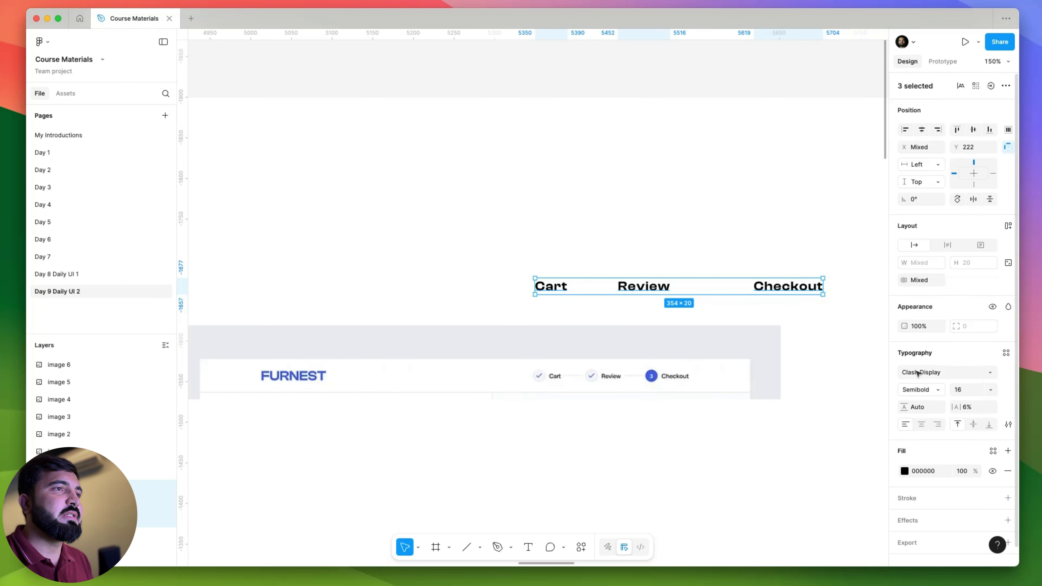
left_click(935, 373)
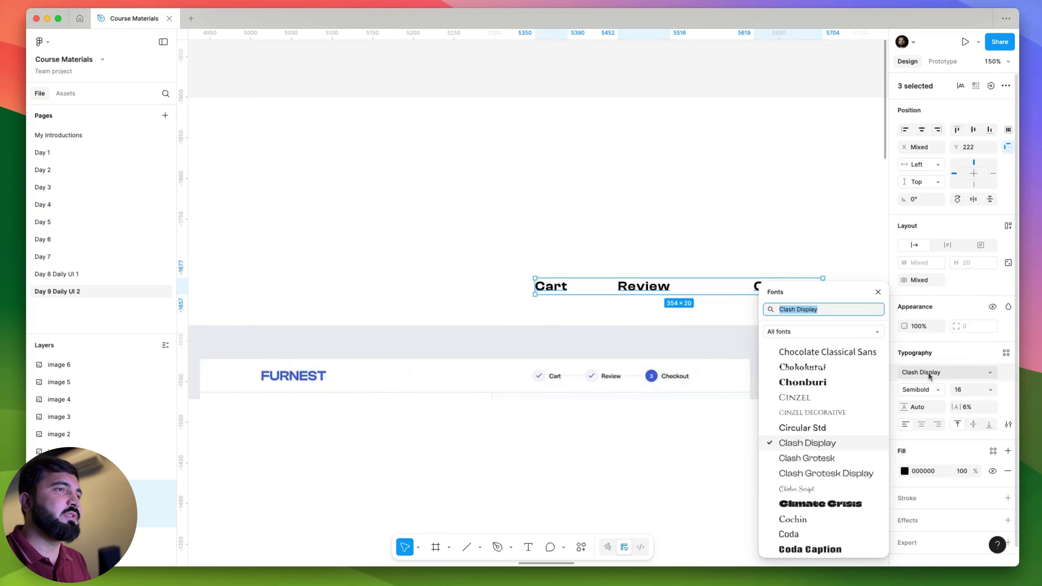
type("inter")
key("Return")
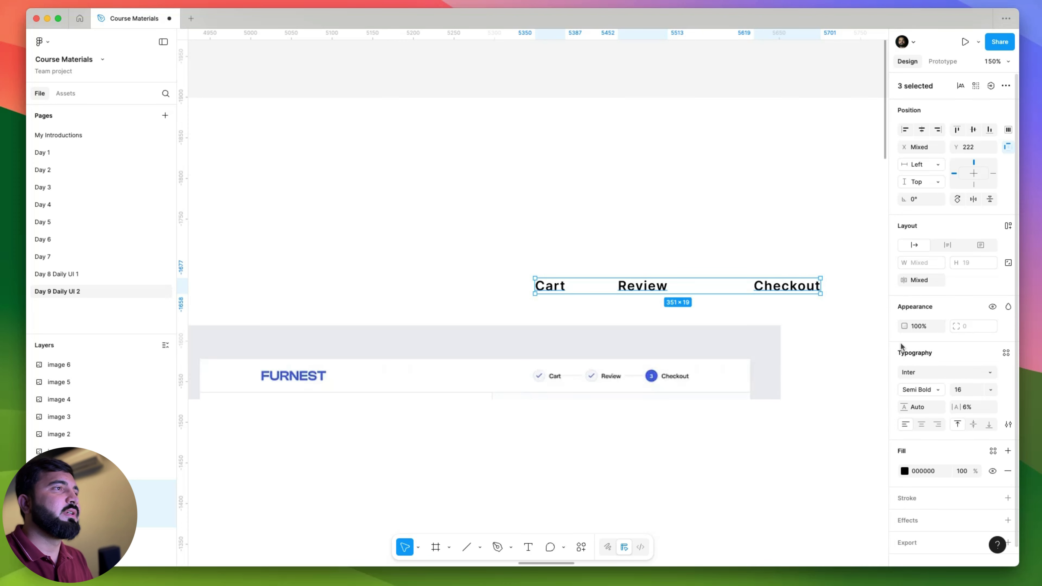
- Examine the check icons beside the Cart and Review steps in the reference strip
left_click(552, 292)
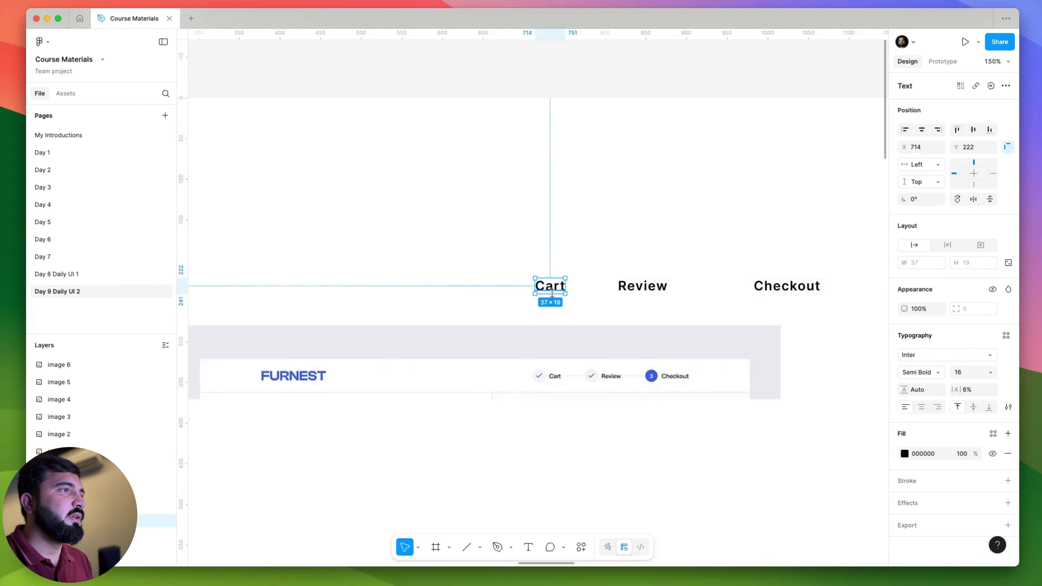
left_click(596, 285)
left_click(642, 286)
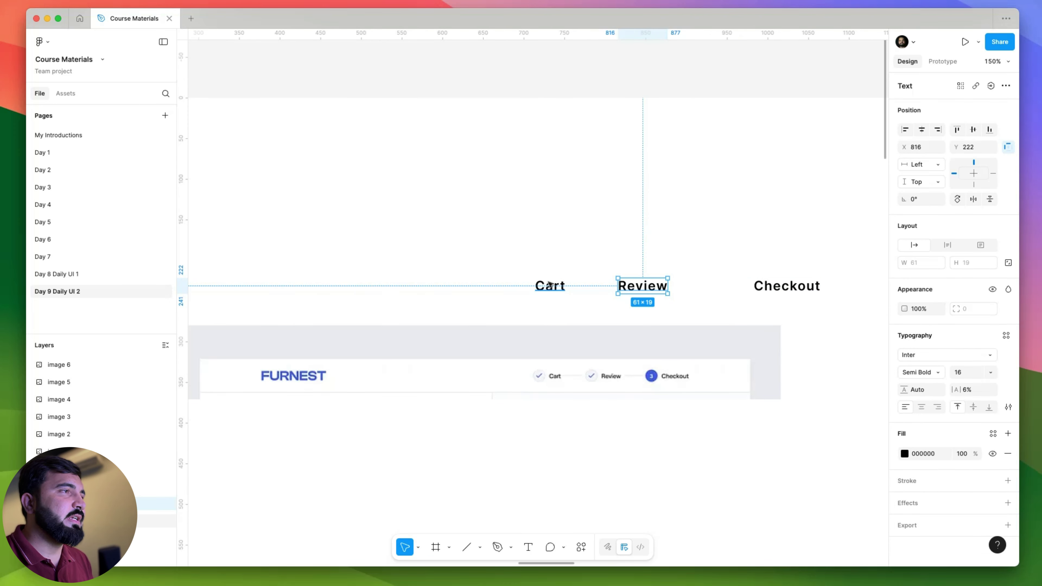
left_click(519, 340)
scroll(549, 352, "up", 5)
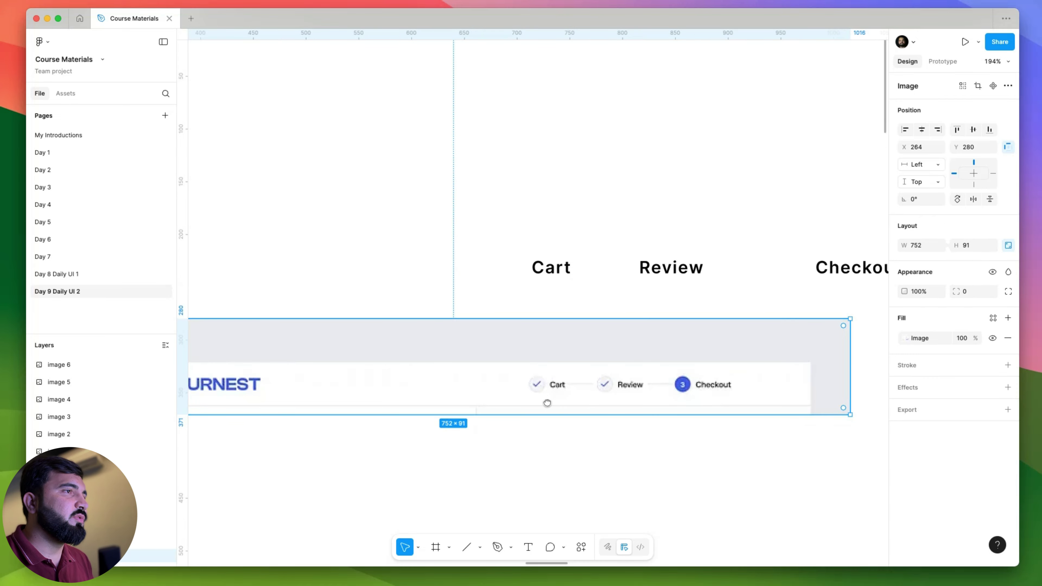
scroll(546, 400, "up", 1)
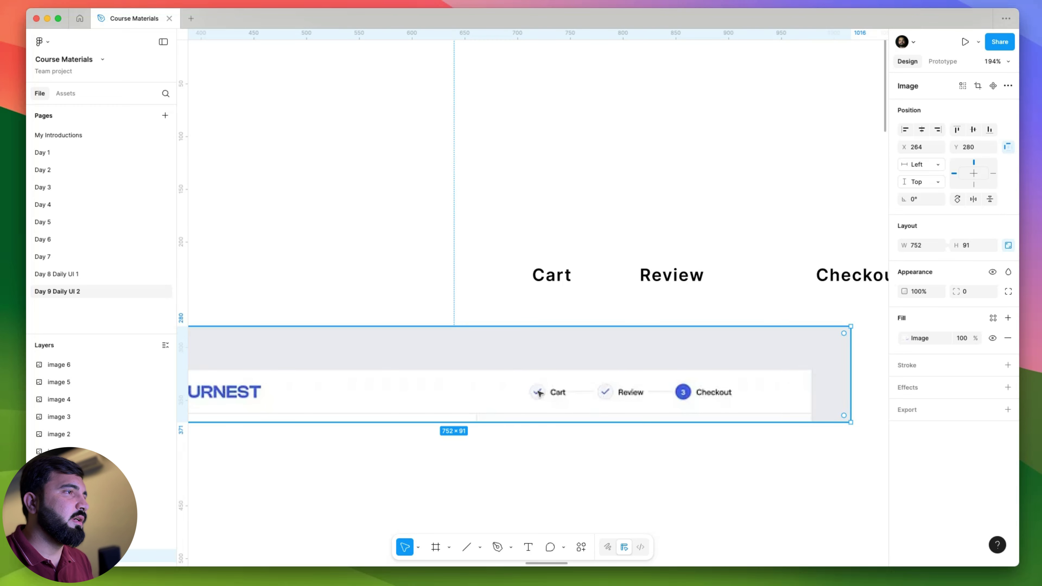
scroll(559, 388, "up", 3)
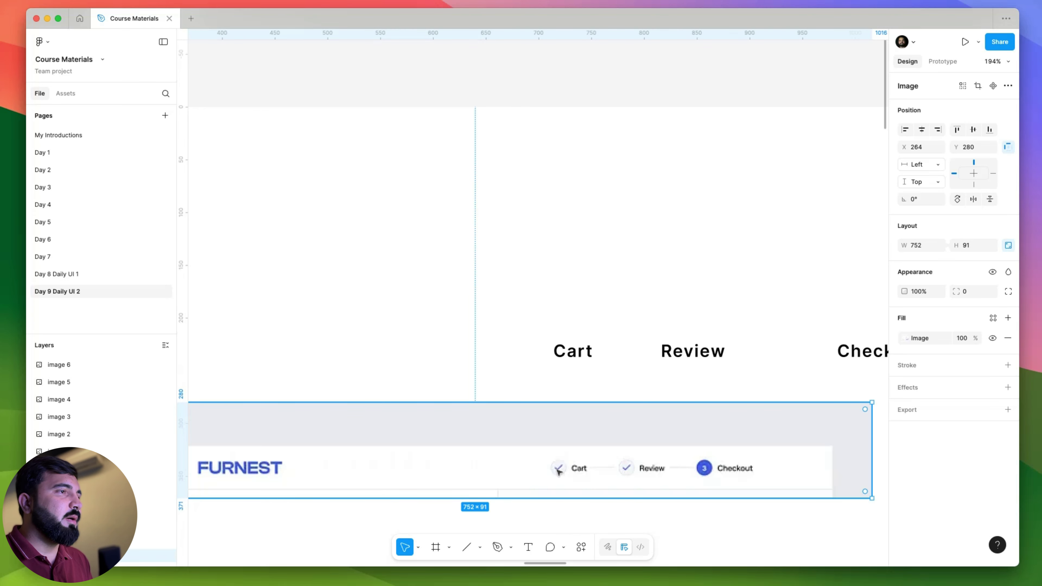
- Open the IconScout plugin and search its icons for "check"
left_click_drag(524, 372, 527, 412)
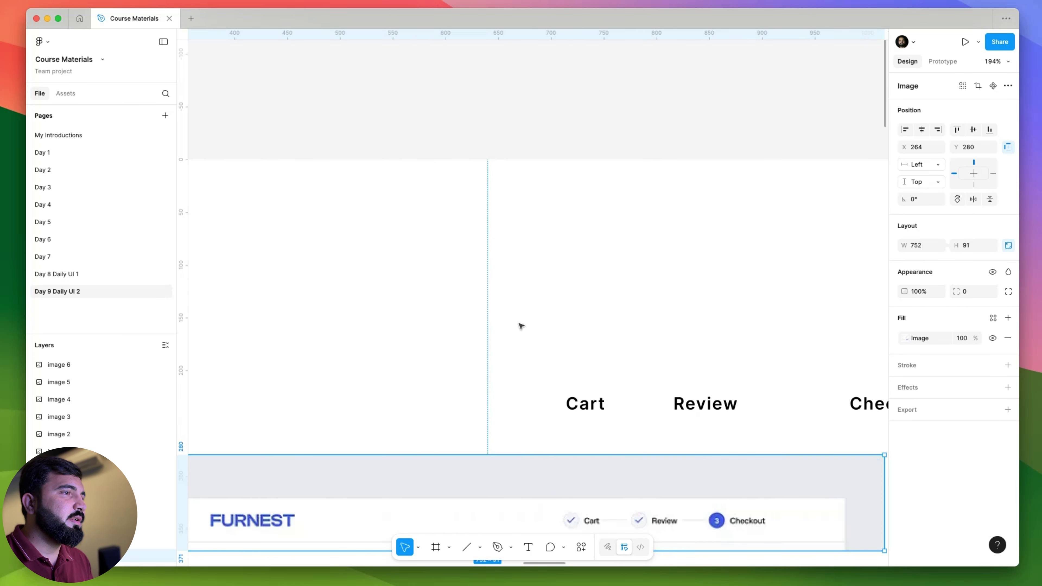
left_click_drag(511, 292, 541, 429)
right_click(537, 184)
mouse_move(575, 273)
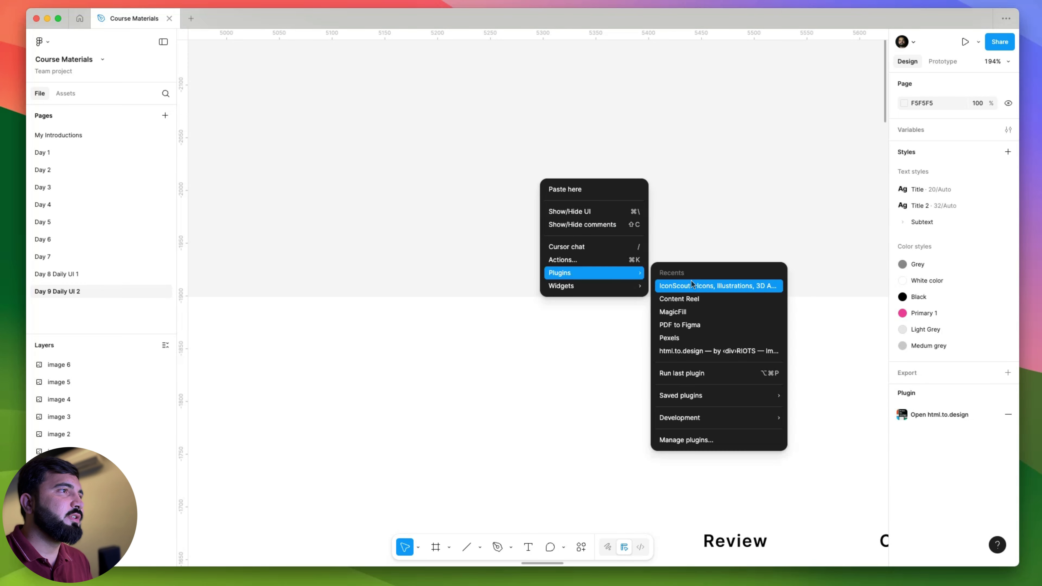
left_click(691, 279)
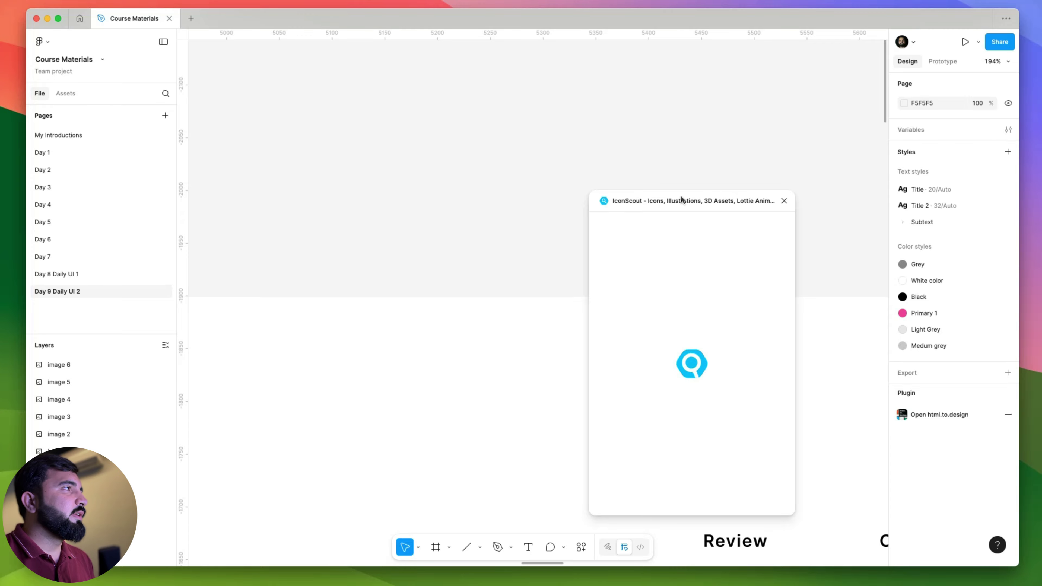
left_click(667, 219)
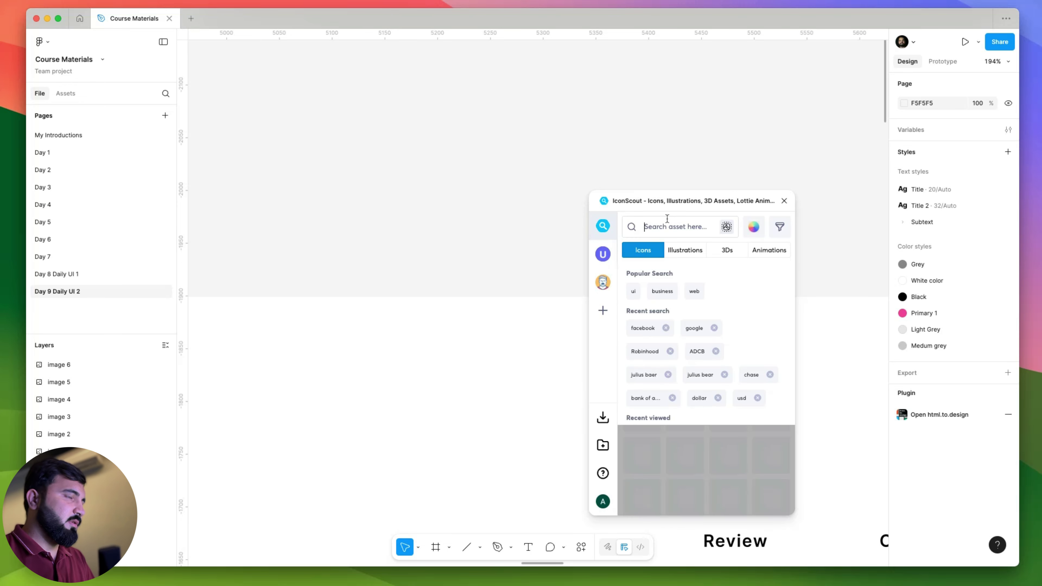
type("check")
key("Return")
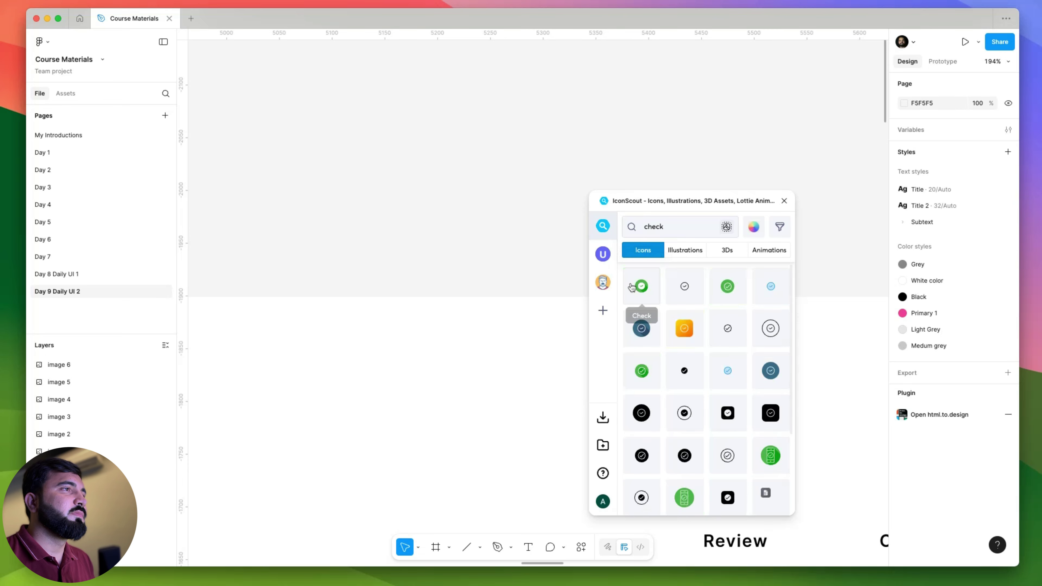
- Browse the check icon results, place a plain bold check mark on the canvas and close the plugin
scroll(708, 375, "down", 5)
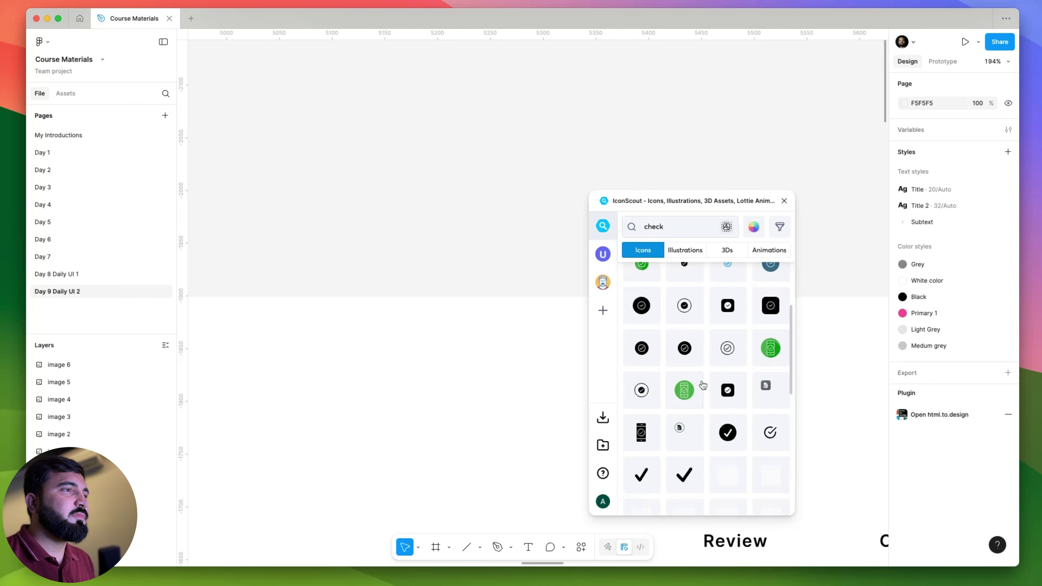
scroll(656, 469, "down", 3)
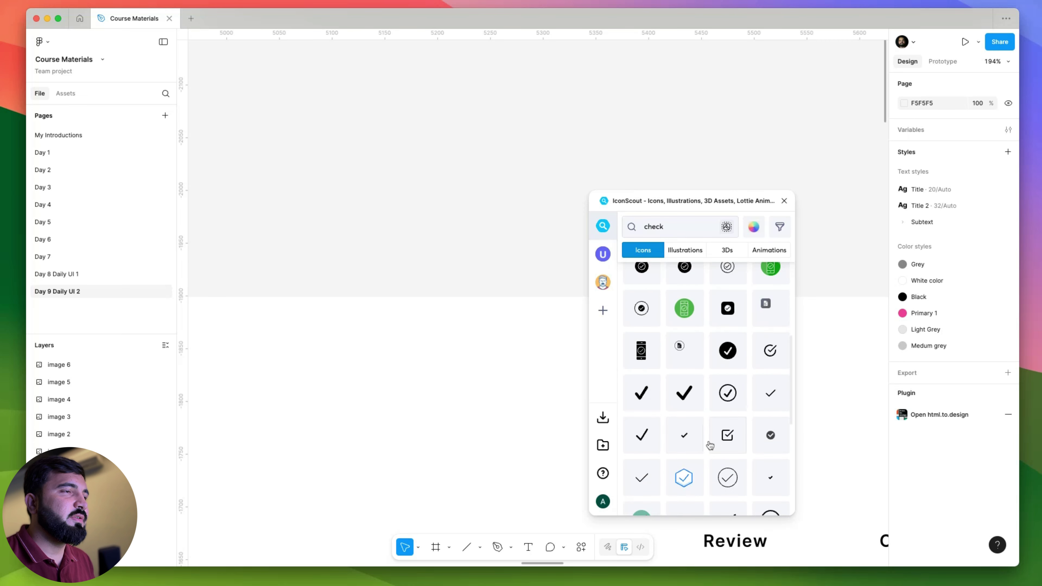
scroll(708, 439, "down", 3)
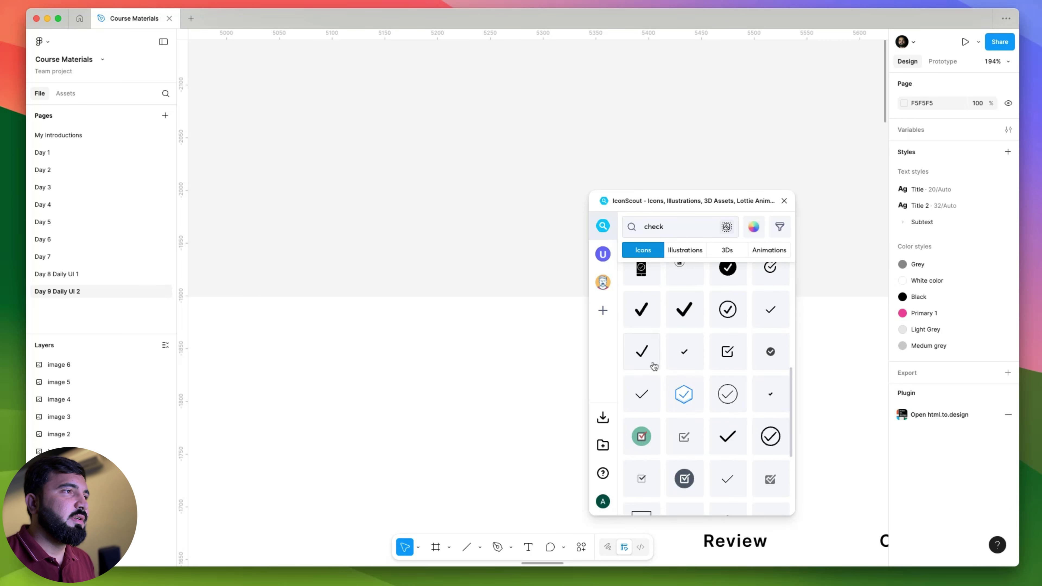
scroll(718, 415, "down", 4)
scroll(718, 427, "down", 1)
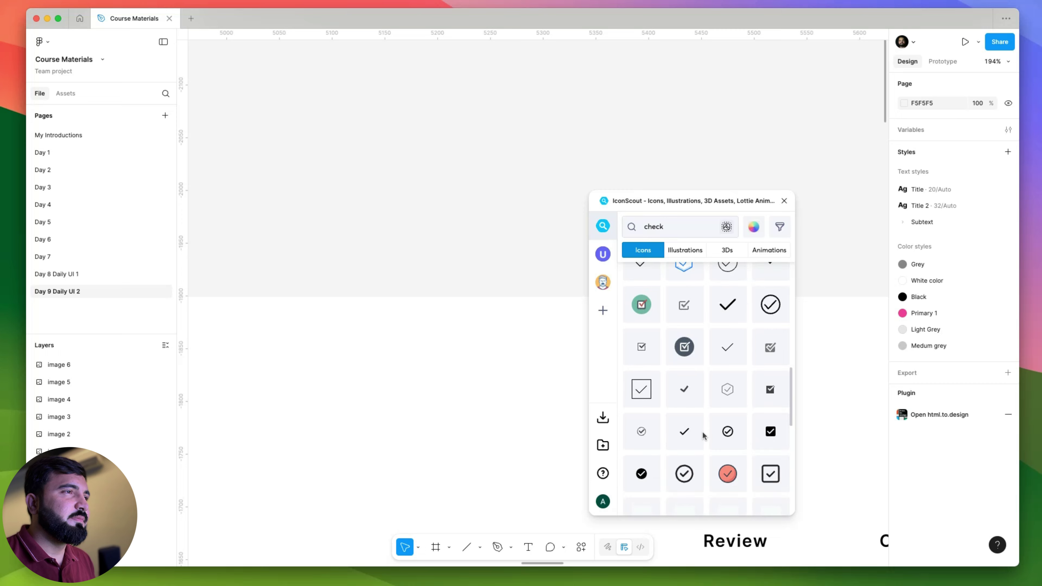
scroll(669, 326, "up", 2)
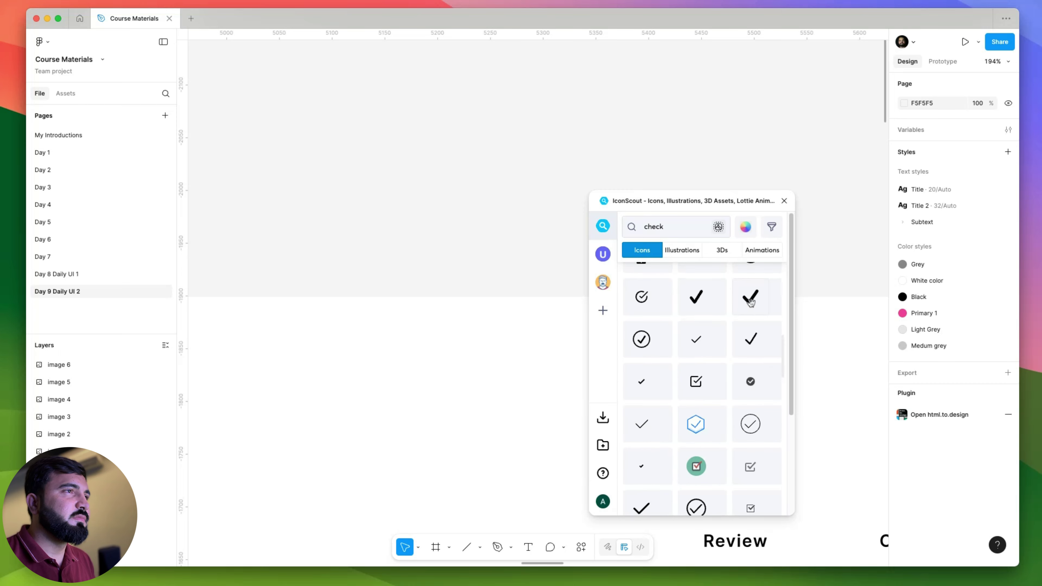
left_click_drag(684, 382, 518, 227)
left_click(784, 201)
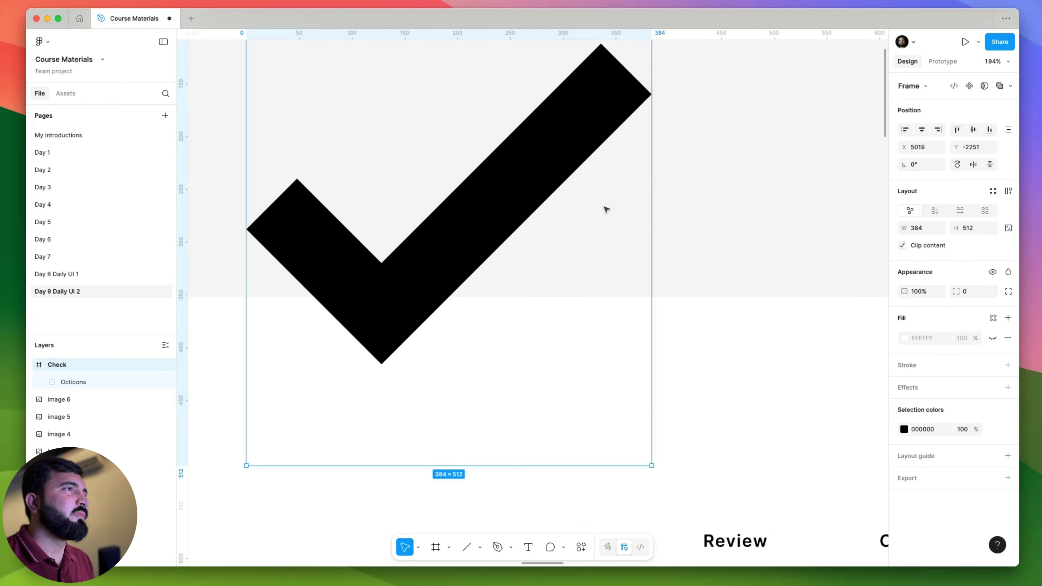
- Scale the imported Check icon frame down to about 87 × 116
scroll(609, 205, "down", 5)
left_click_drag(625, 139, 564, 220)
scroll(529, 257, "up", 5)
scroll(635, 256, "up", 2)
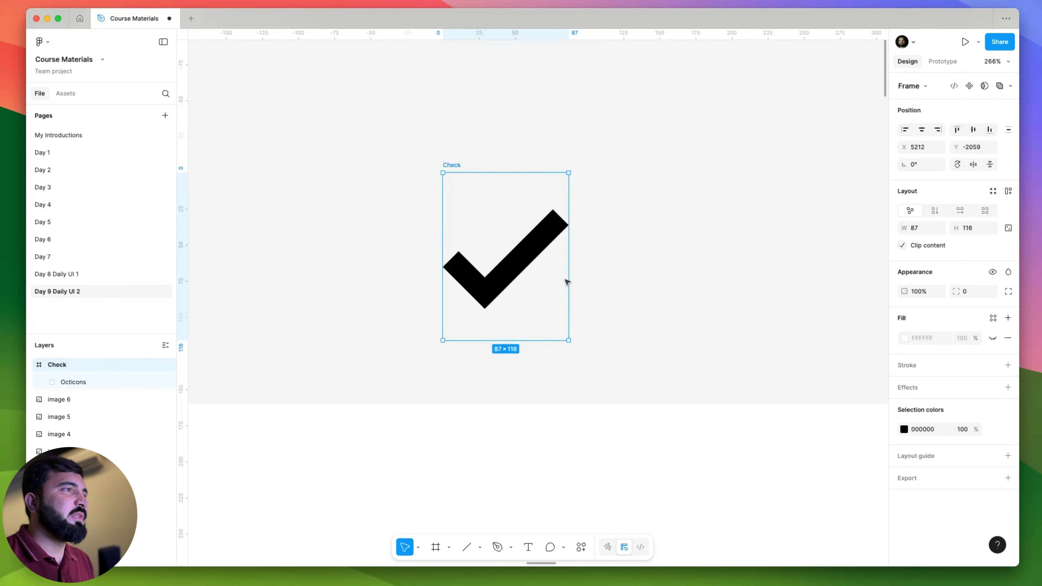
- Draw an open two-segment check mark about 54 × 48 with the Pen tool, beside the imported icon
left_click(507, 546)
left_click(641, 298)
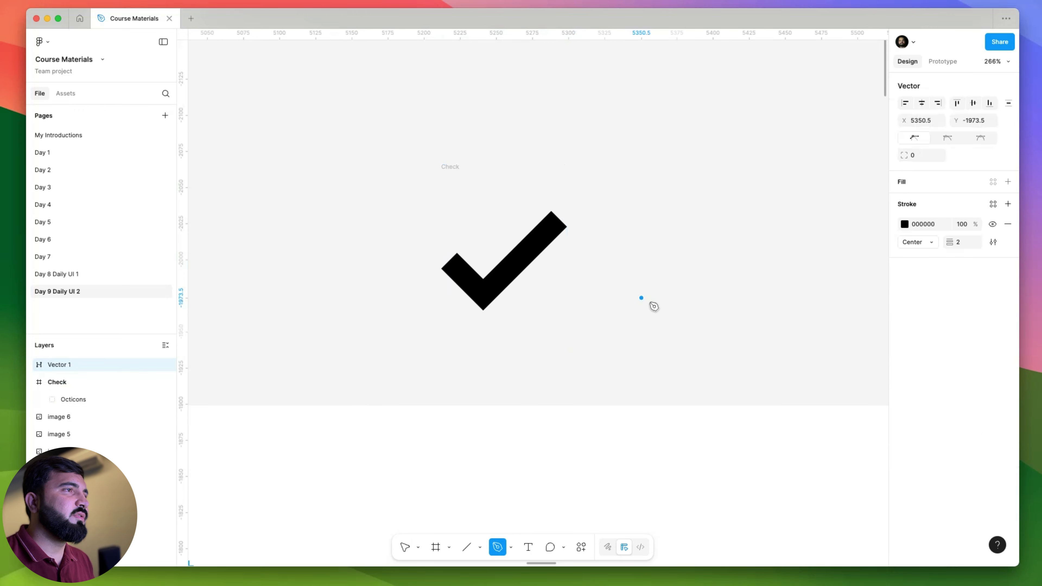
left_click(667, 326)
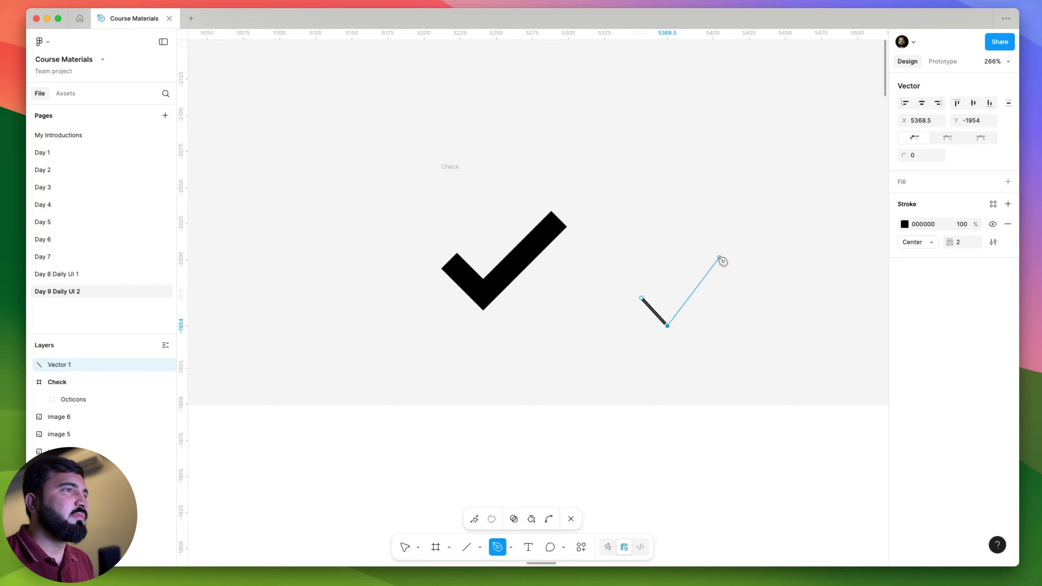
left_click(719, 258)
key("Escape")
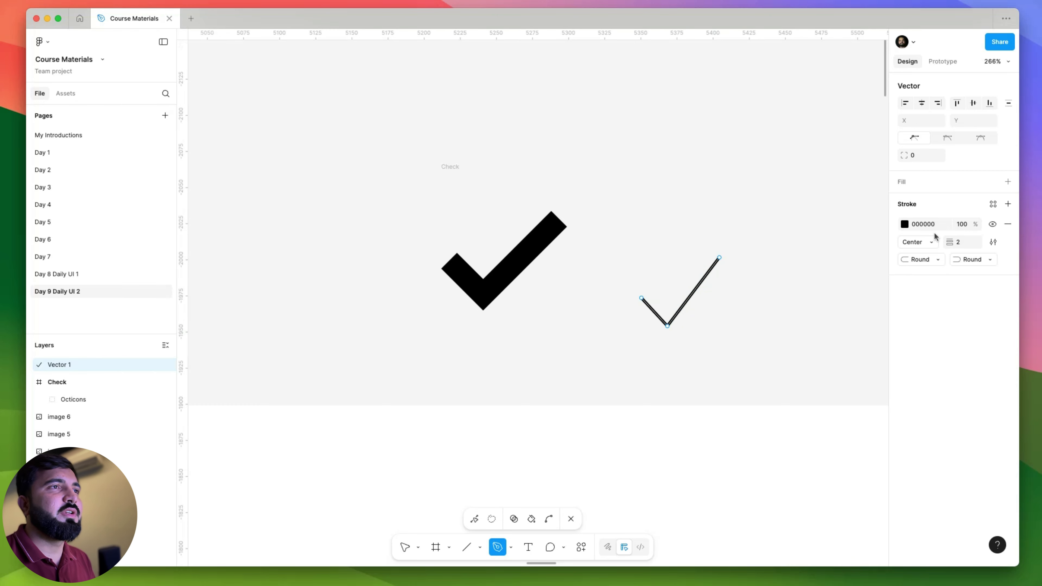
- Set the drawn check mark's stroke weight to 5 and leave vector editing
left_click(951, 242)
left_click_drag(951, 243, 955, 243)
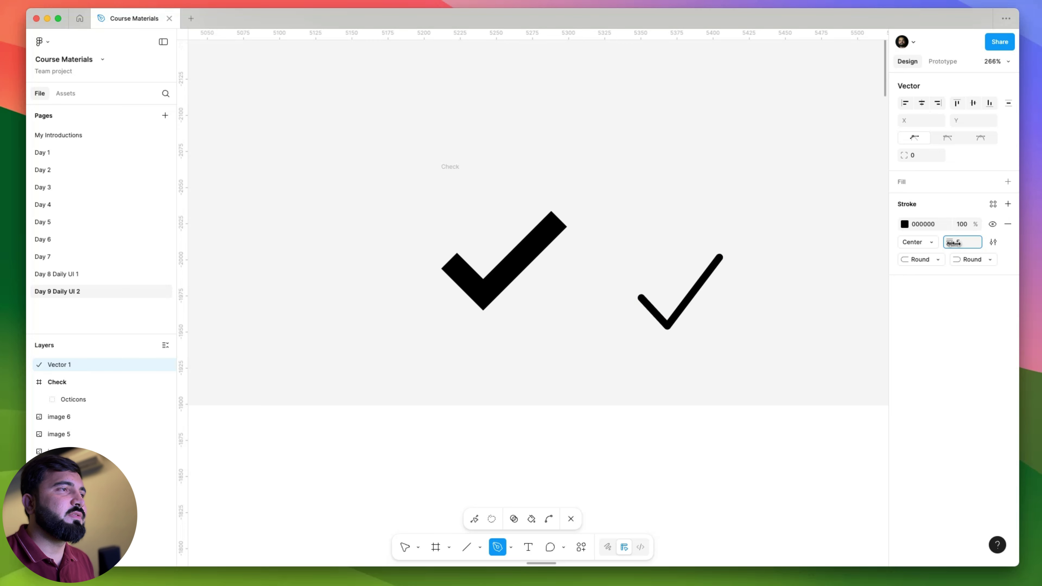
key("Escape")
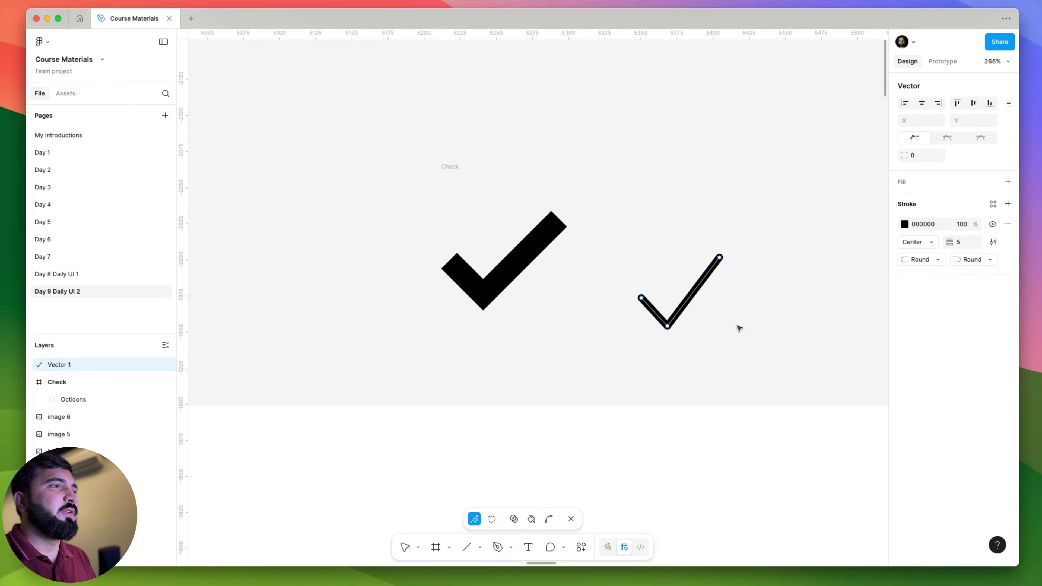
key("Escape")
- Delete the imported Check icon frame
left_click(451, 167)
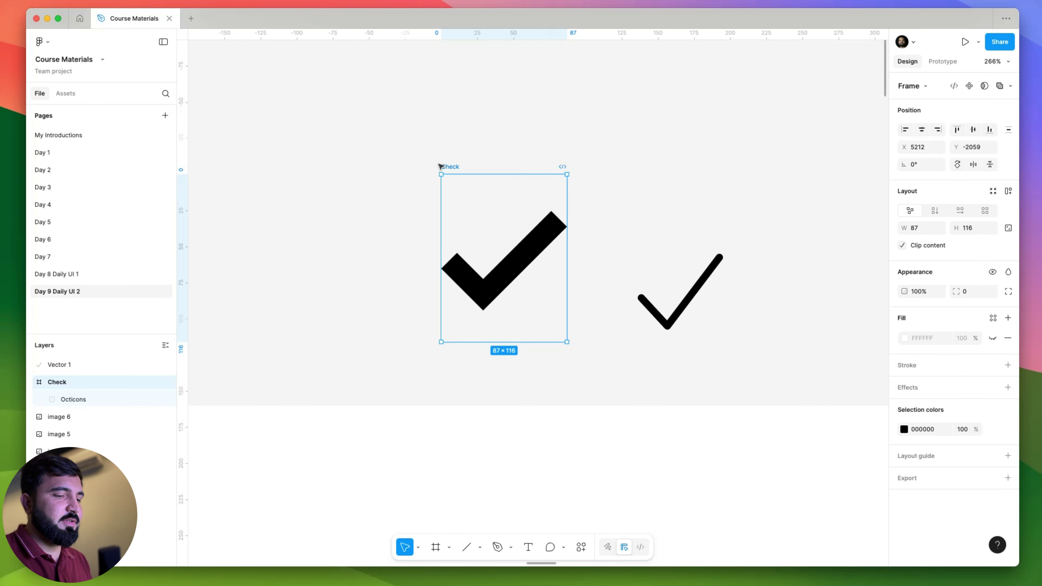
key("Delete")
- Wrap the drawn check mark in an auto layout frame and centre its content
left_click(699, 278)
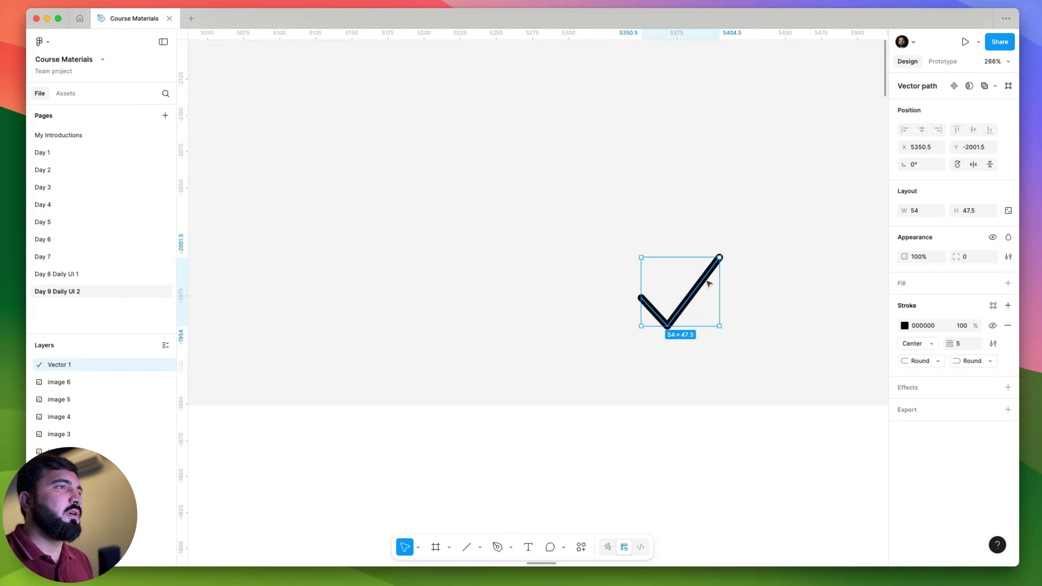
key("shift+a")
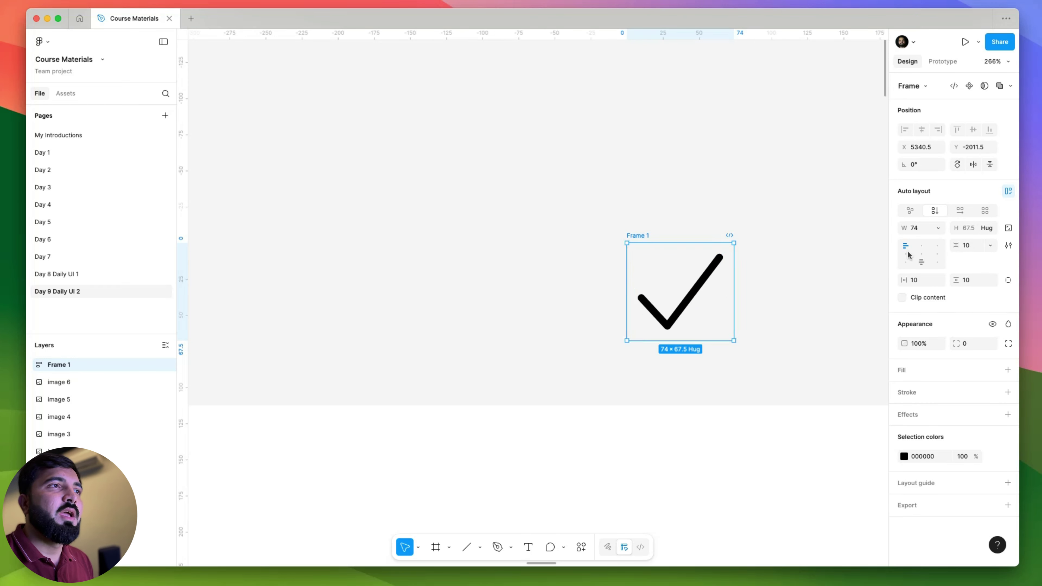
left_click(916, 253)
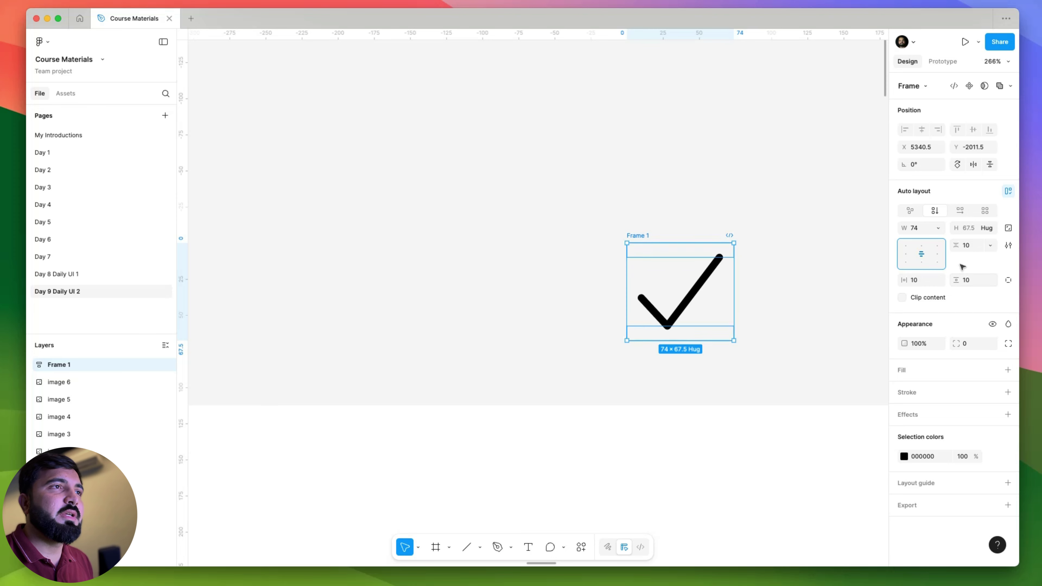
- Set the height of the check mark's auto layout frame to 74
left_click_drag(680, 241, 682, 233)
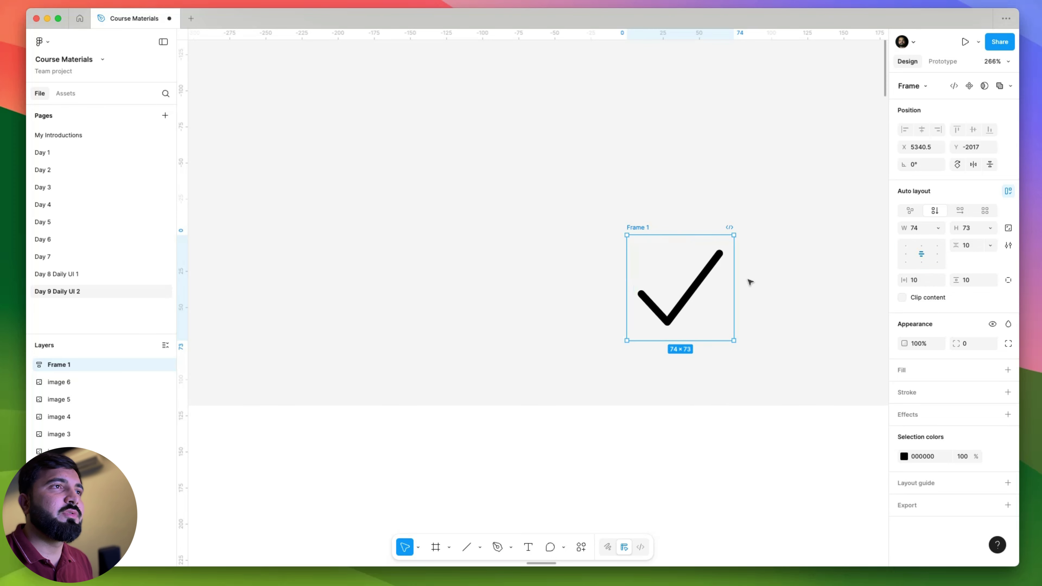
left_click(969, 229)
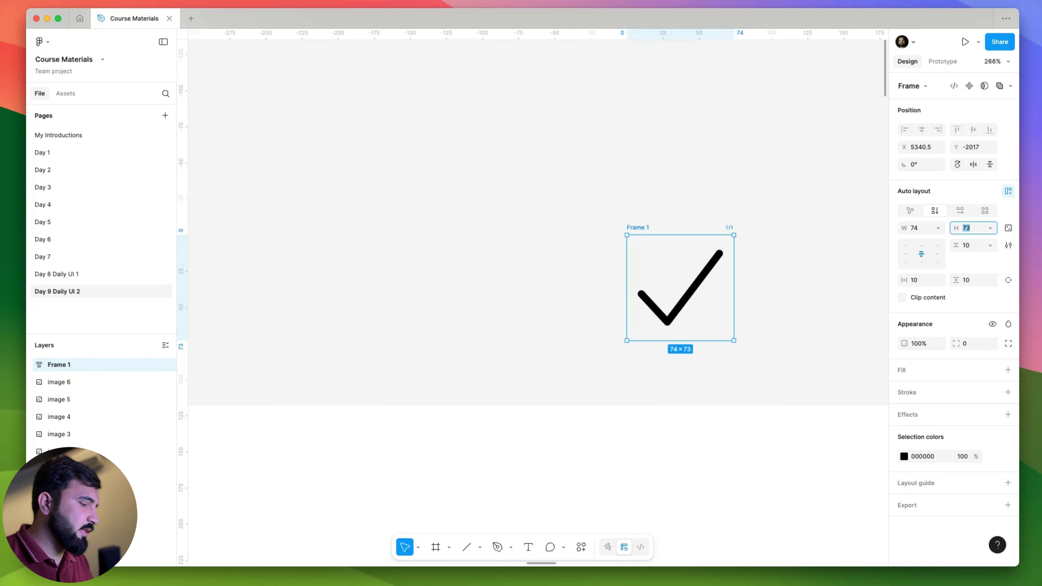
type("4")
key("Return")
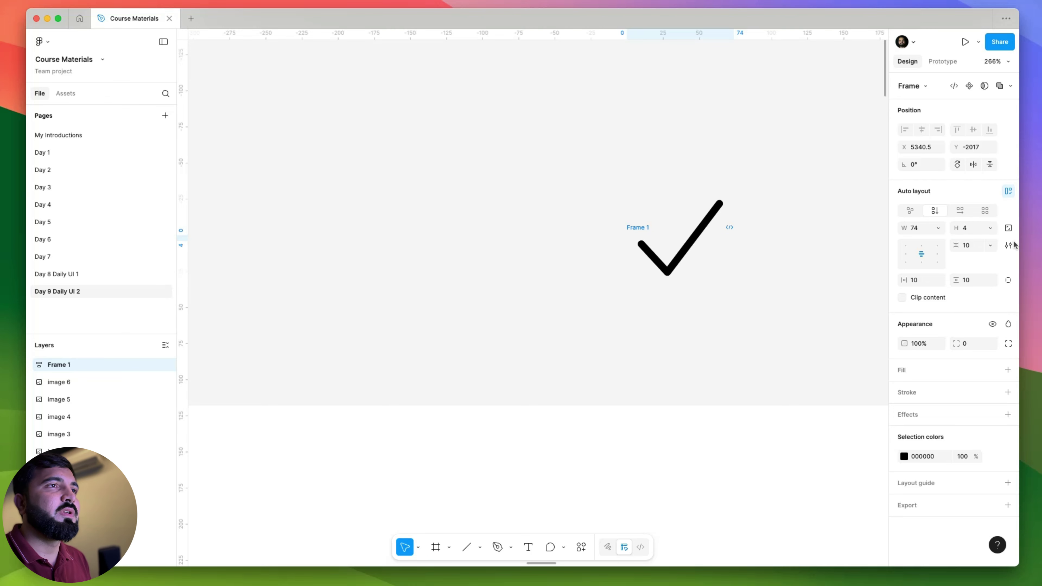
left_click(971, 229)
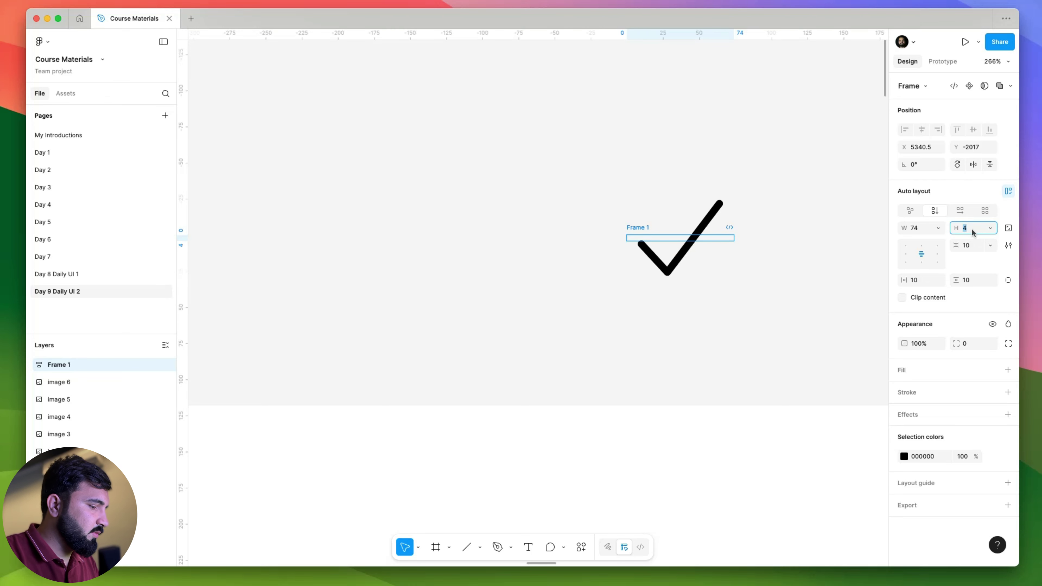
type("74")
key("Return")
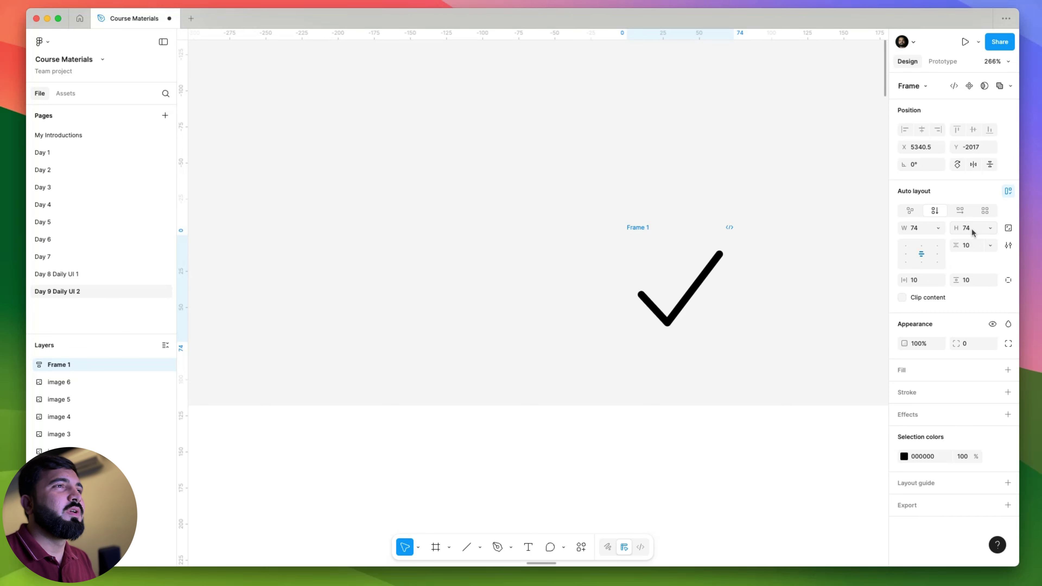
- Move the check mark's frame to X 5282, Y -2030 and shrink the check mark inside it
left_click_drag(621, 226, 536, 207)
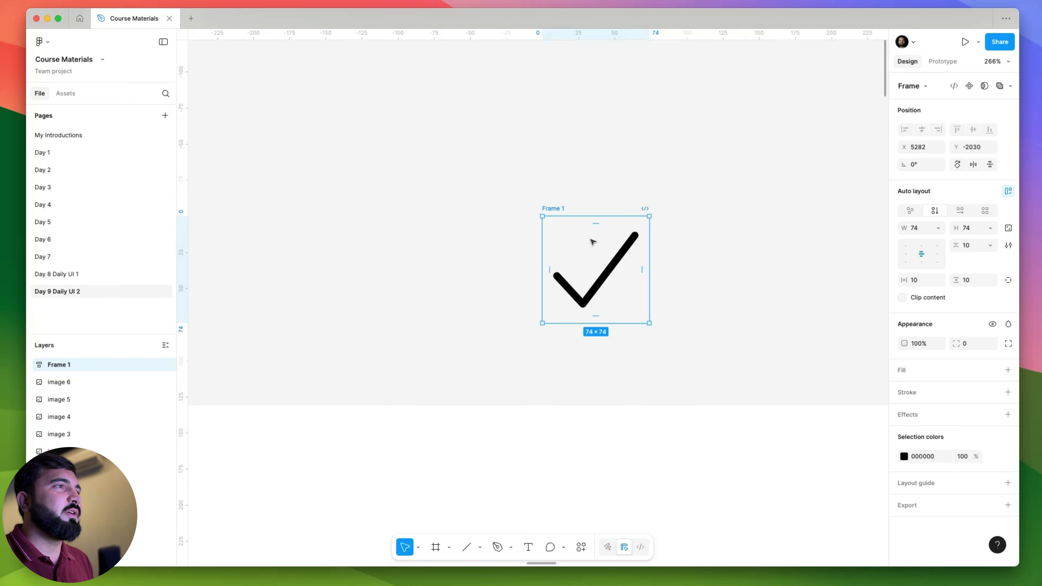
scroll(657, 244, "up", 3)
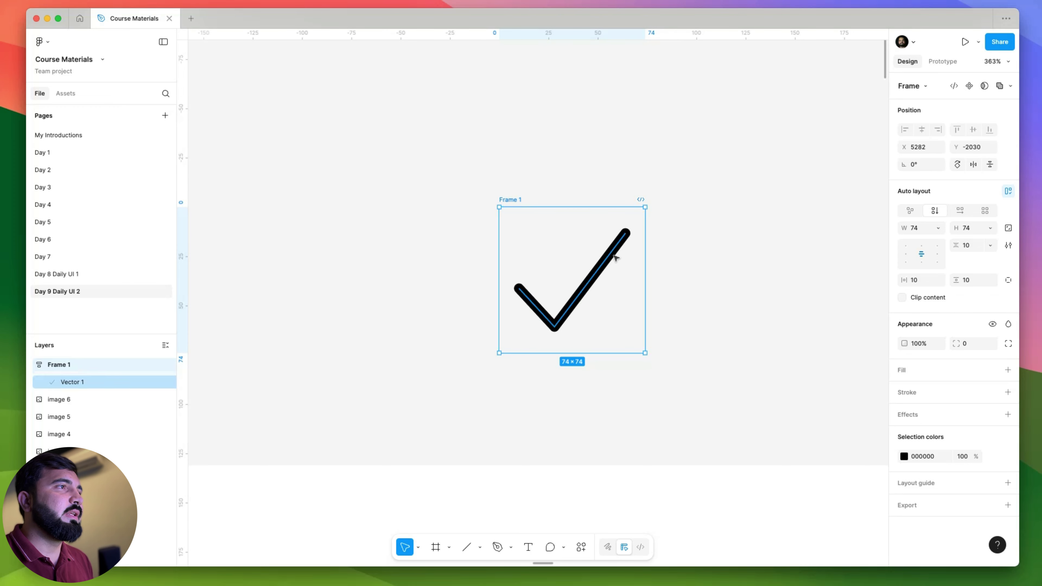
left_click(618, 248)
left_click_drag(618, 248, 619, 262)
left_click(535, 219)
key("shift+a")
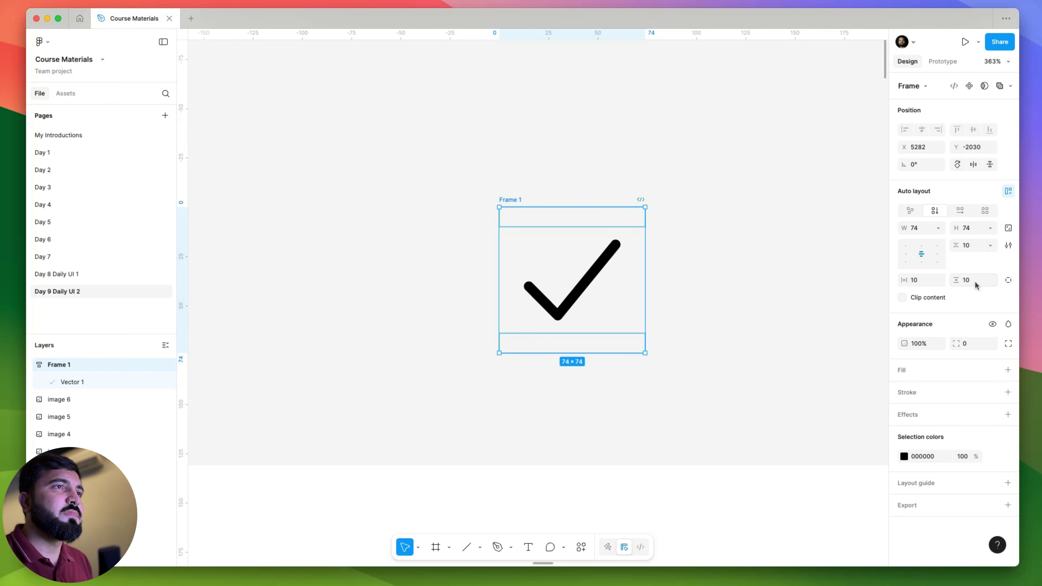
- Give the check mark's frame an FFFFFF fill and a corner radius of 98
left_click(1008, 371)
scroll(600, 293, "down", 5)
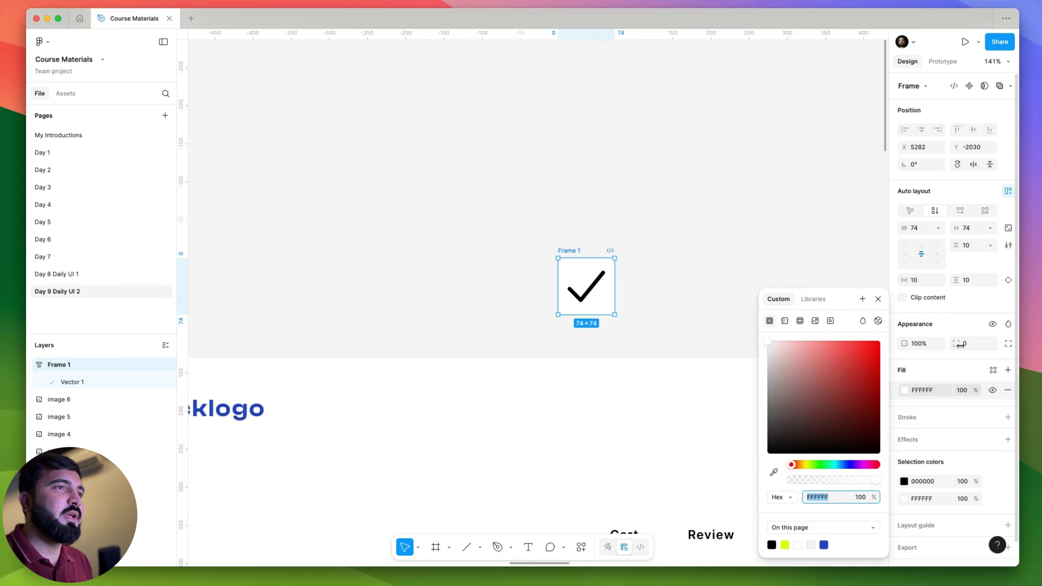
left_click(969, 344)
type("100")
key("Return")
left_click(643, 318)
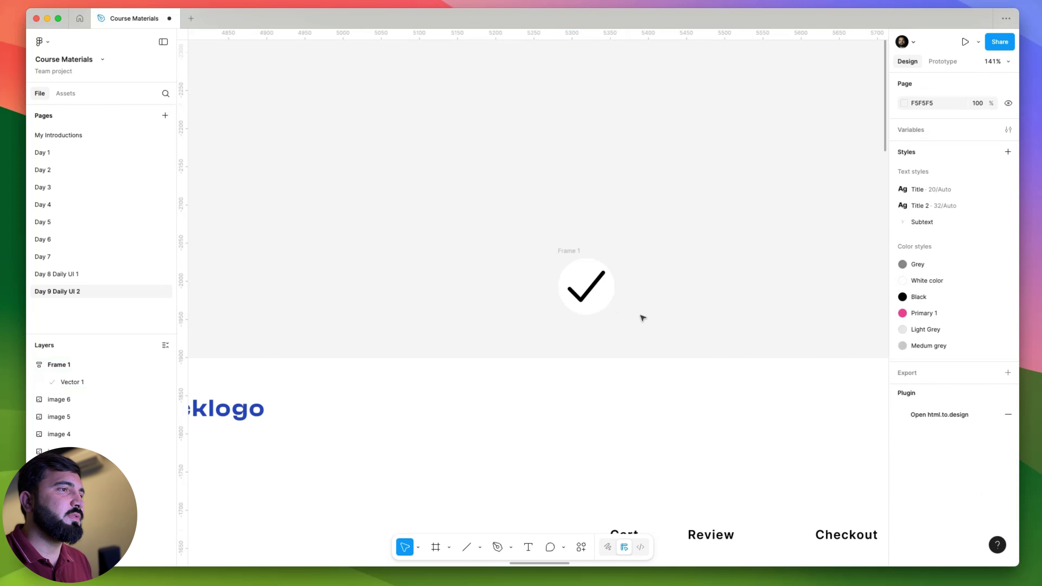
- Scale the round check mark frame with its content down to 20 × 20 using the Scale tool
scroll(642, 318, "down", 5)
scroll(642, 318, "right", 3)
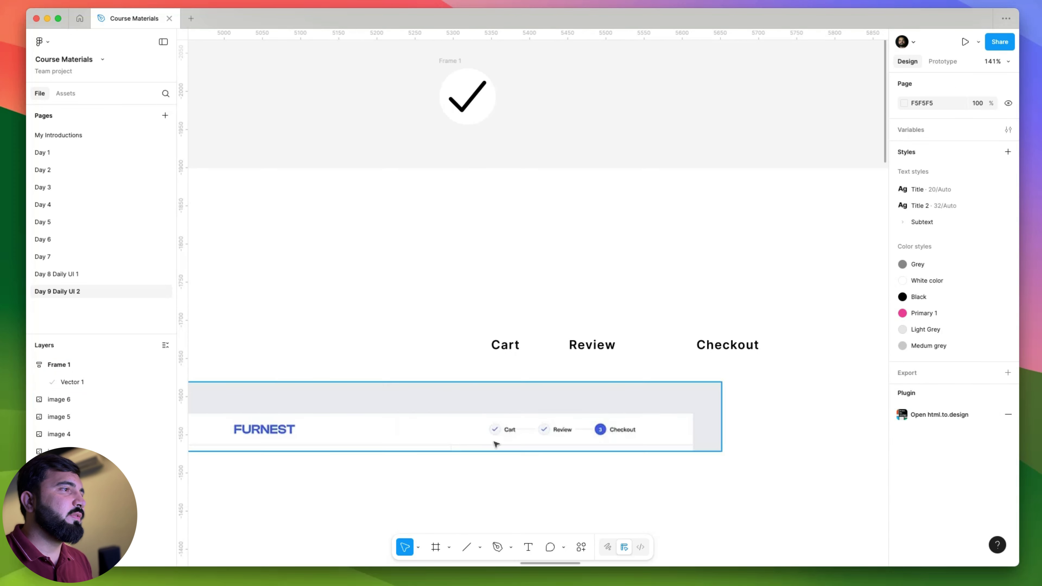
scroll(484, 449, "up", 5)
scroll(459, 263, "up", 5)
left_click(549, 250)
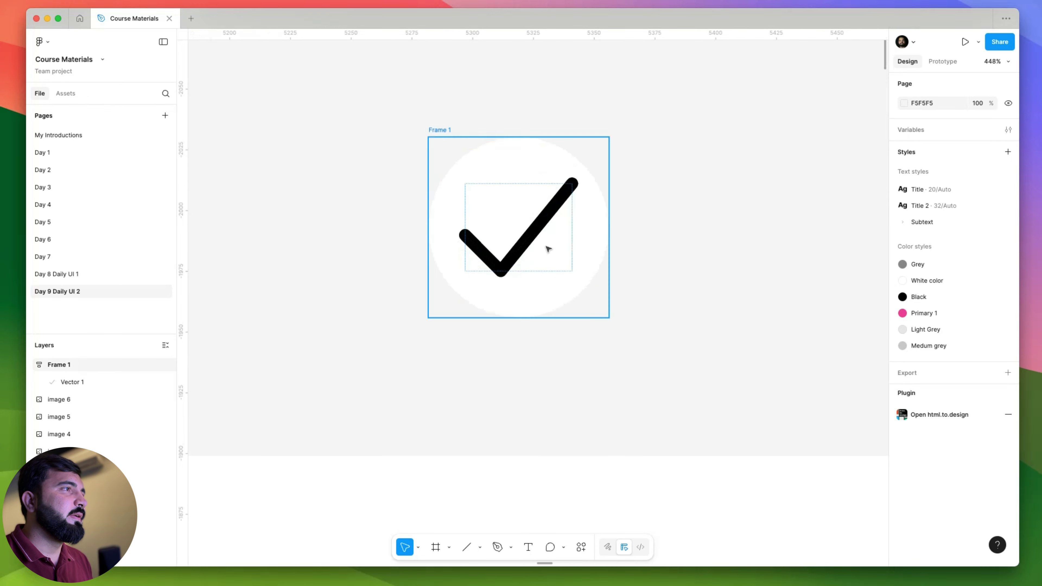
left_click(542, 229)
left_click(443, 132)
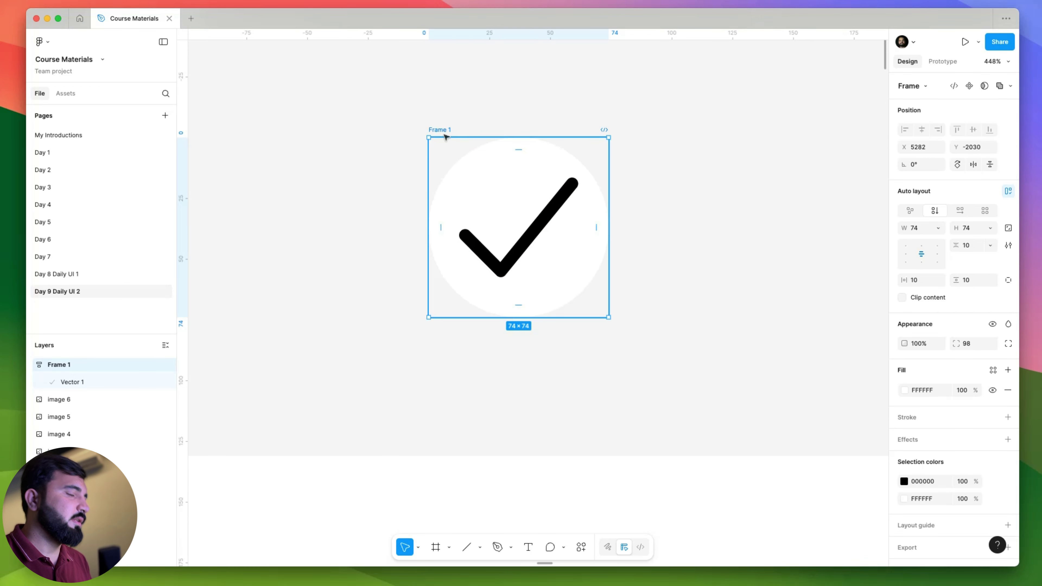
key("k")
left_click_drag(589, 142, 543, 226)
scroll(513, 199, "down", 5)
scroll(515, 221, "up", 5)
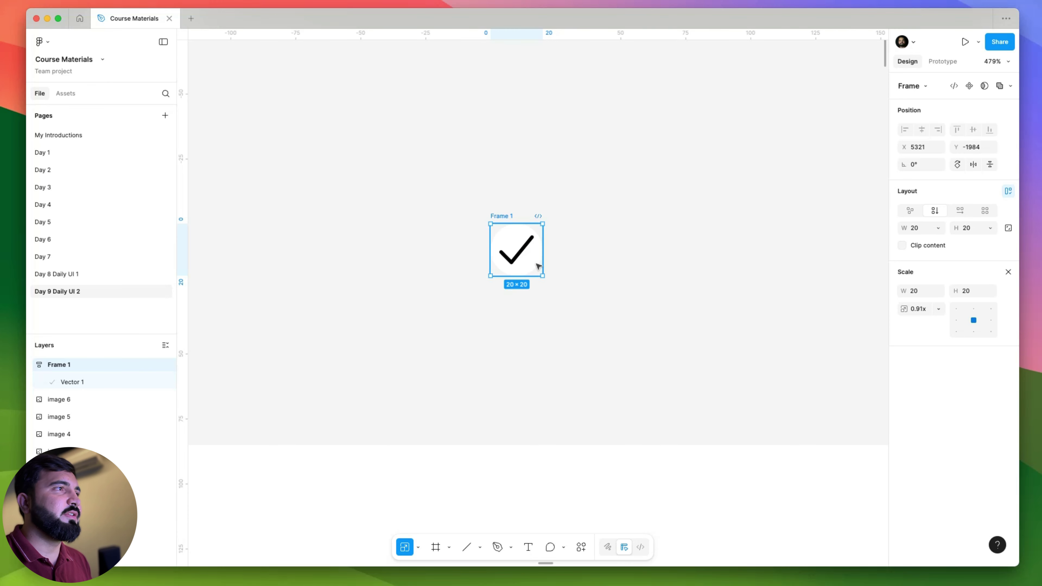
- Scale the check mark vector inside the round frame to 10 × 8.18
scroll(525, 246, "up", 5)
left_click(529, 244)
scroll(529, 243, "up", 3)
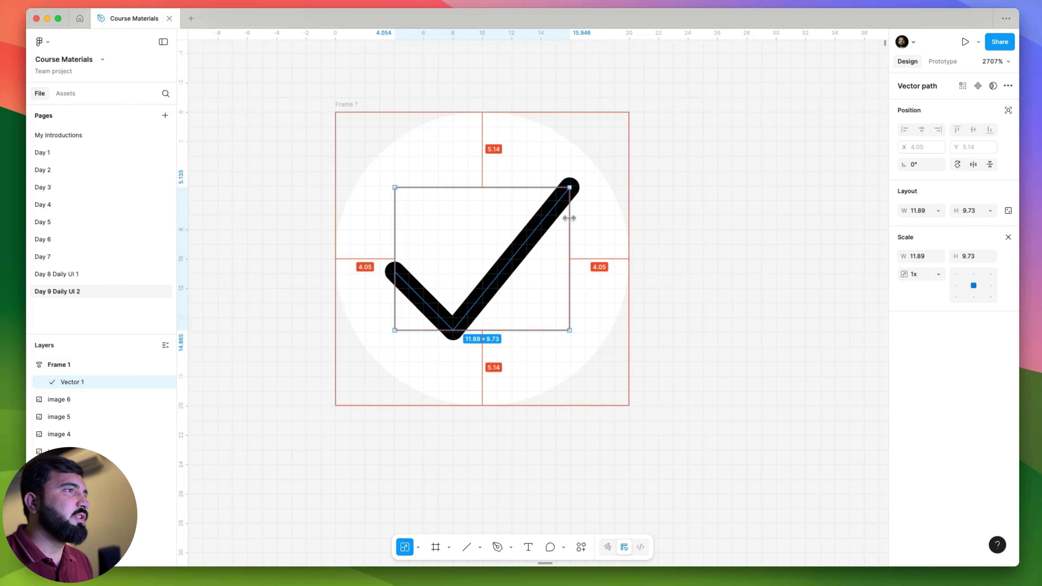
left_click_drag(562, 225, 561, 227)
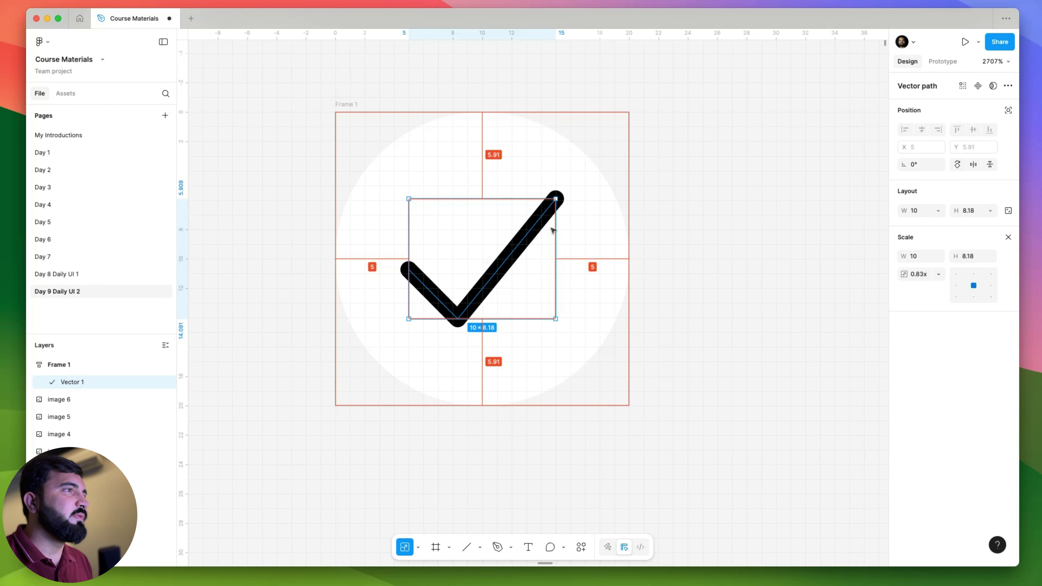
scroll(557, 229, "down", 5)
left_click(611, 242)
- Move the check mark frame to X 5362, Y -1941 and rename it checked
scroll(494, 191, "down", 5)
left_click_drag(497, 189, 555, 250)
scroll(522, 250, "right", 2)
scroll(522, 251, "up", 5)
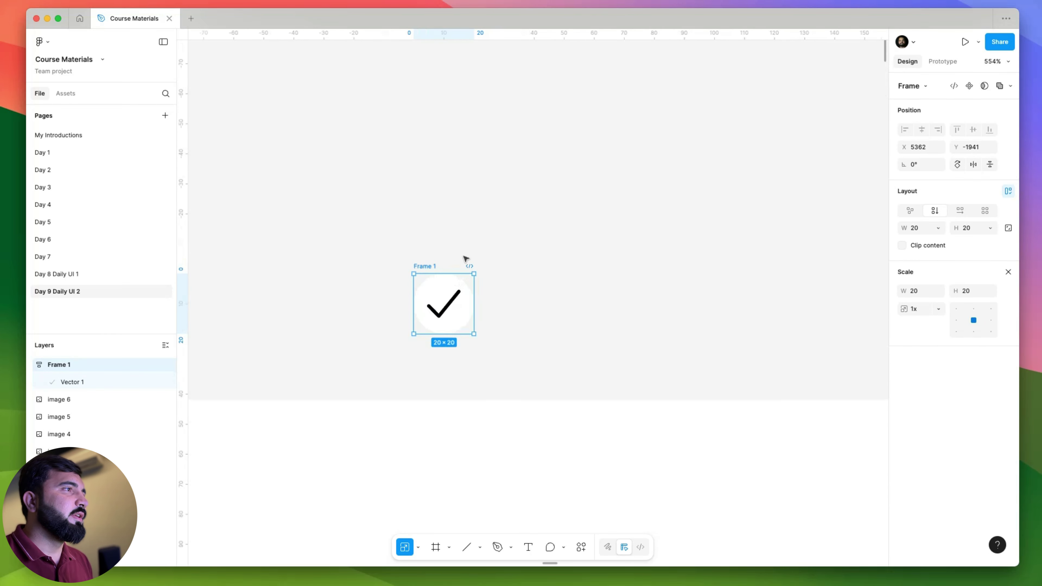
double_click(429, 266)
type("che")
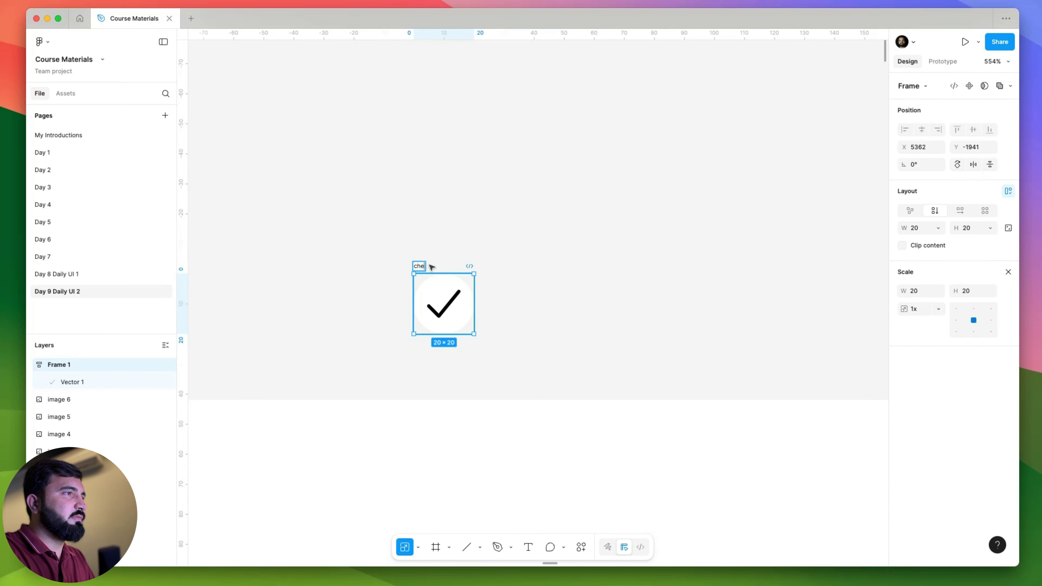
type("cked")
key("Return")
left_click(449, 256)
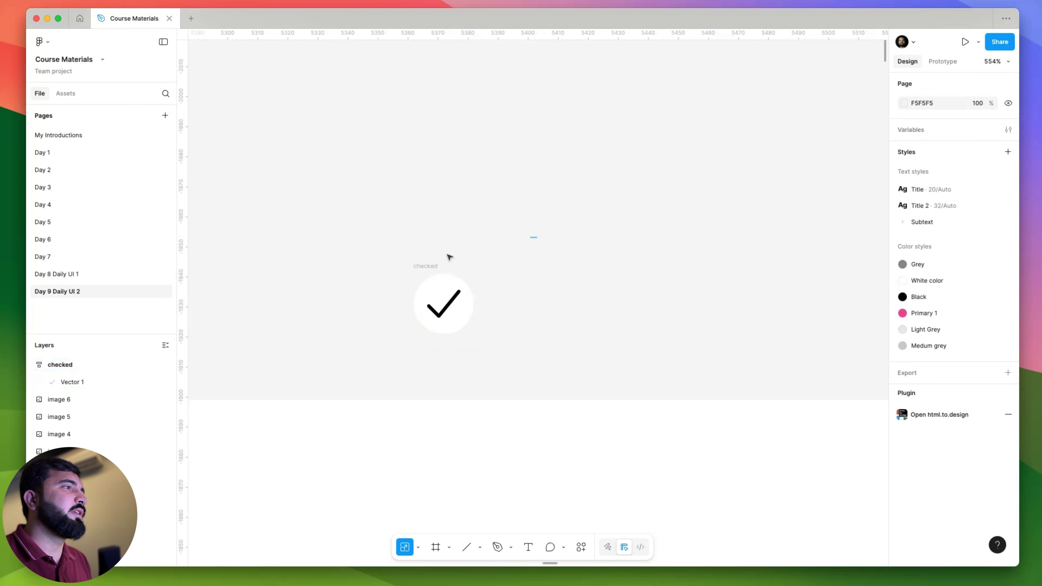
- Turn the checked frame into a component, add a second variant and reposition the component set
key("super+z")
left_click(971, 87)
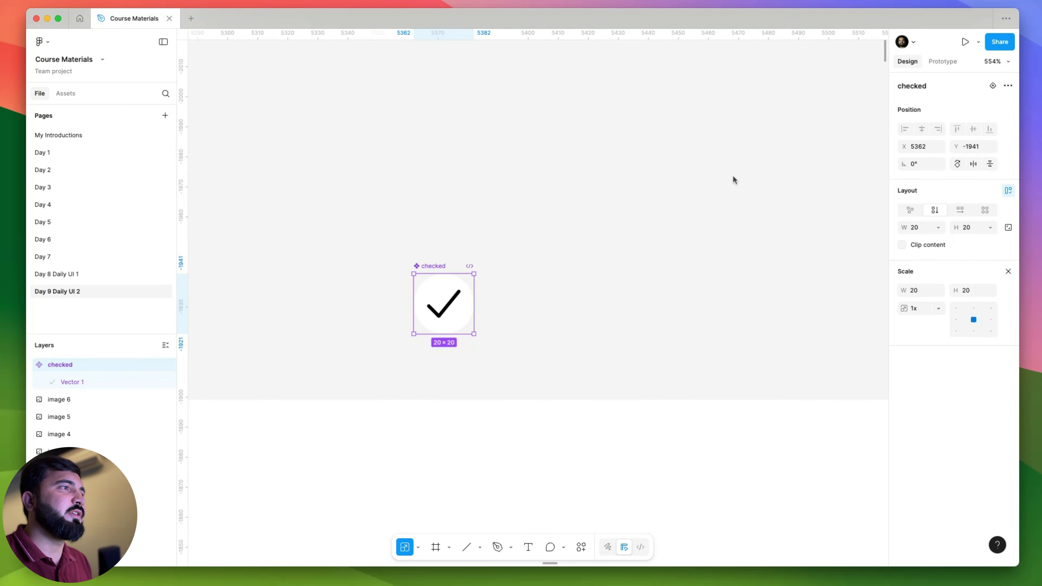
left_click(993, 87)
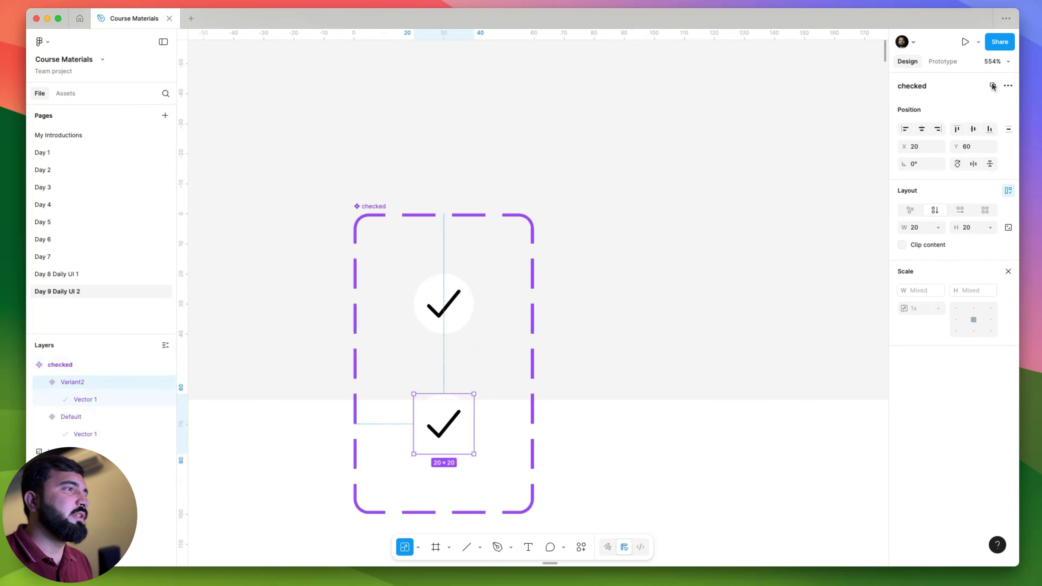
left_click_drag(371, 208, 433, 119)
left_click(518, 354)
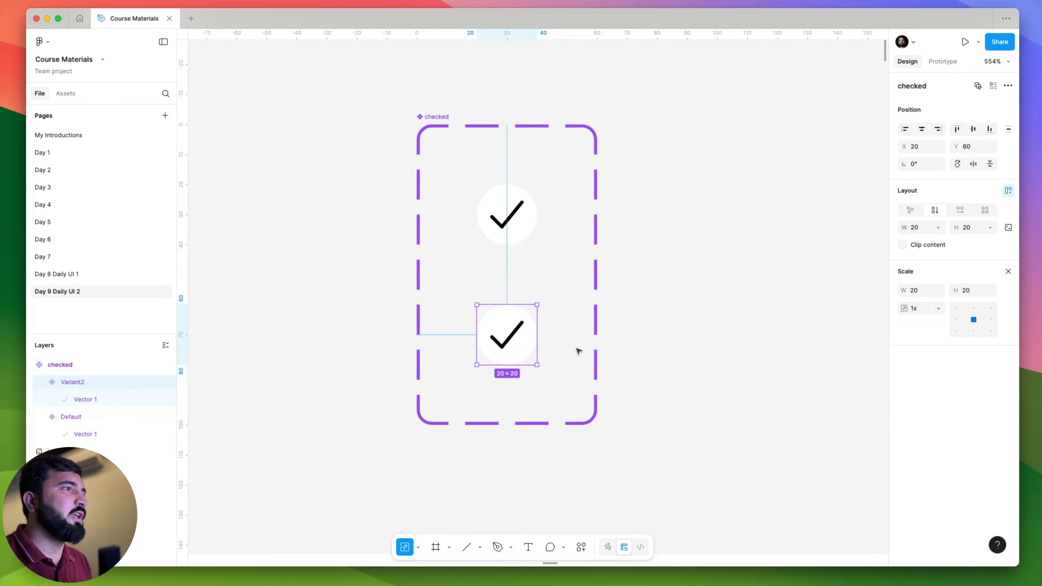
- Replace the check mark in the second variant with the text 3
left_click(507, 342)
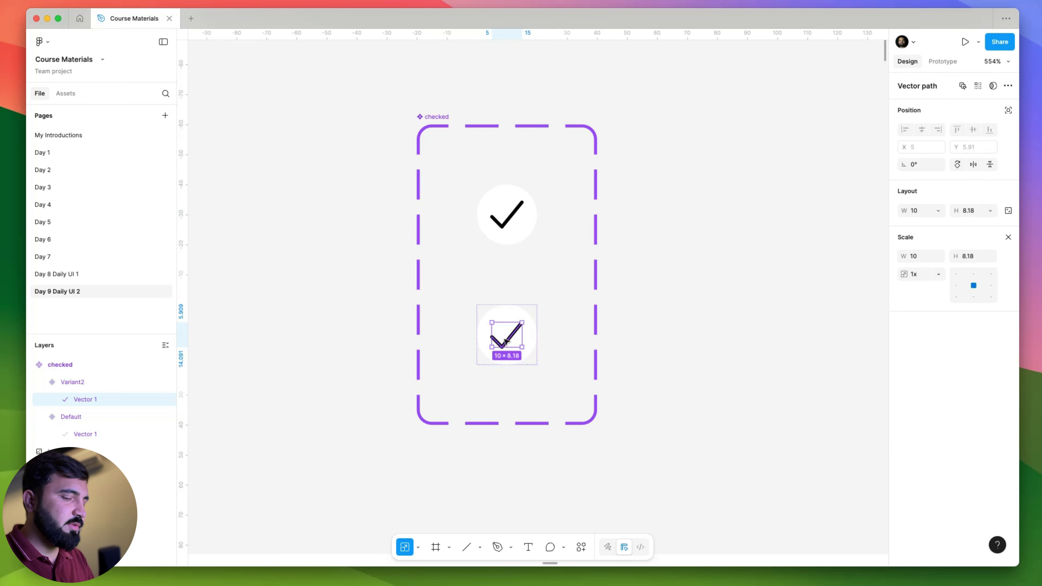
key("Delete")
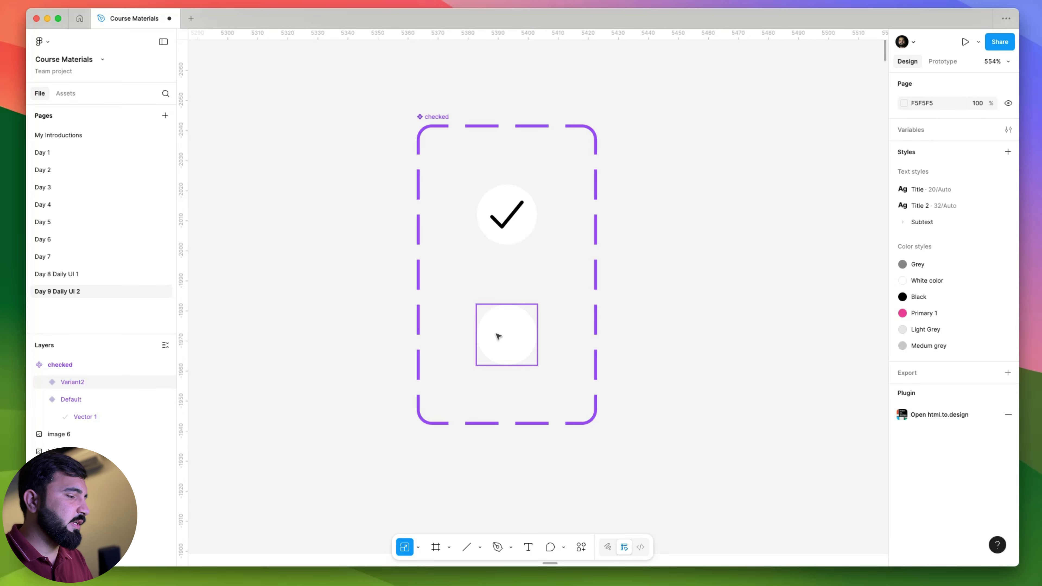
key("t")
left_click(504, 334)
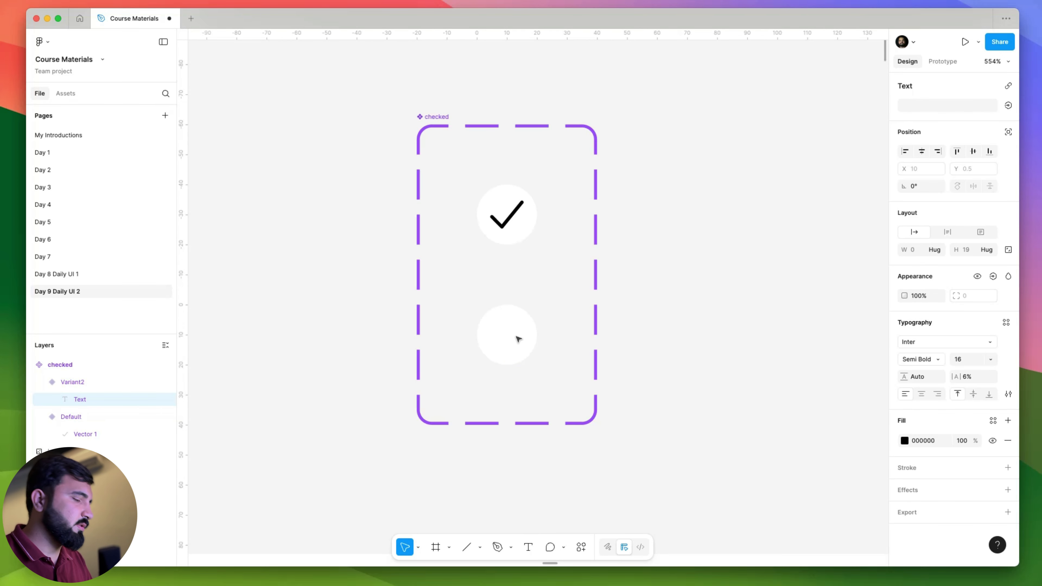
type("3")
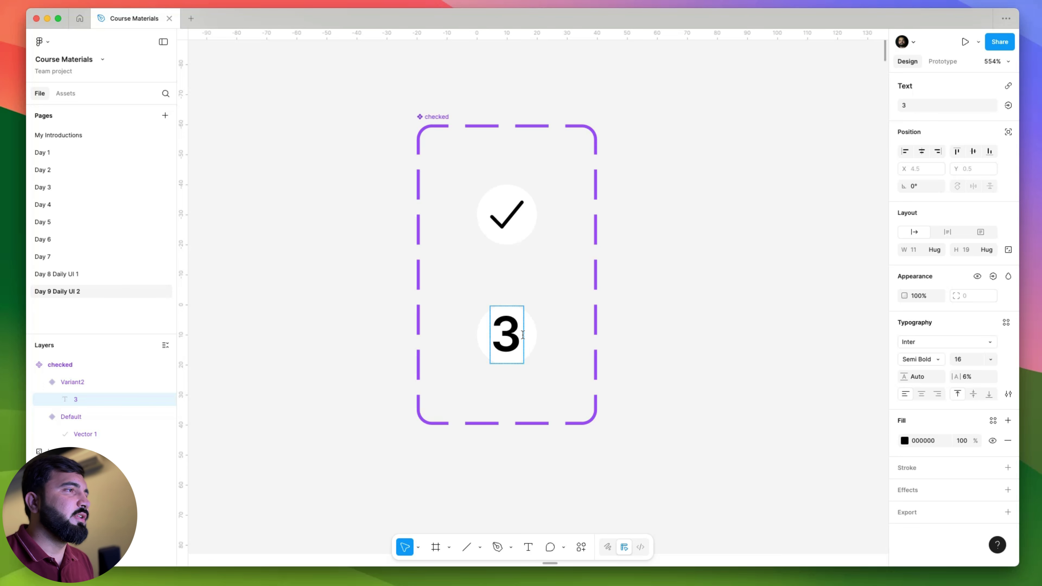
- Compare the 3 with the reference header's step icons and set its font size to 12
left_click_drag(523, 335, 492, 346)
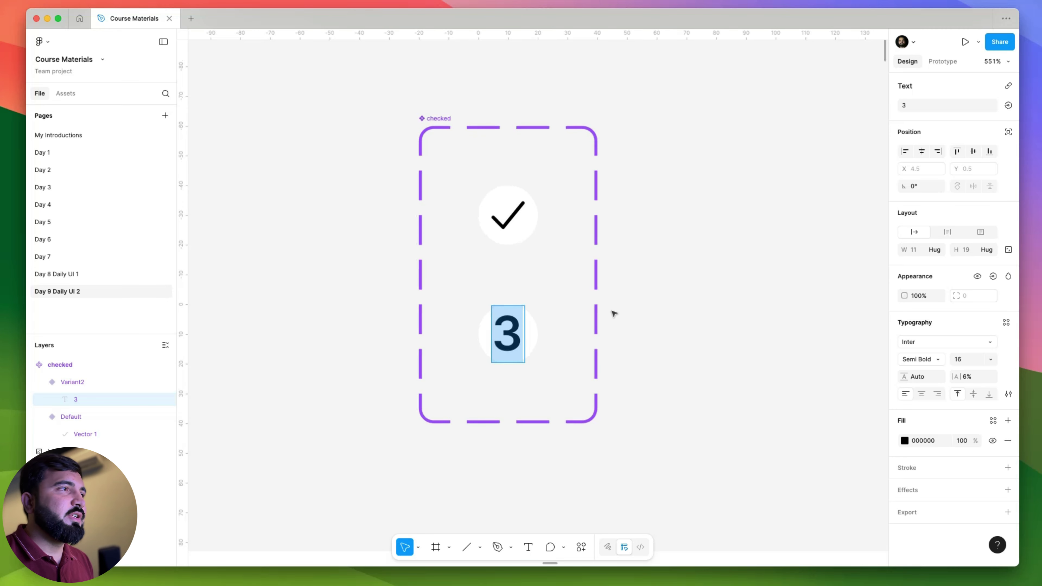
scroll(612, 312, "down", 10)
scroll(637, 484, "up", 5)
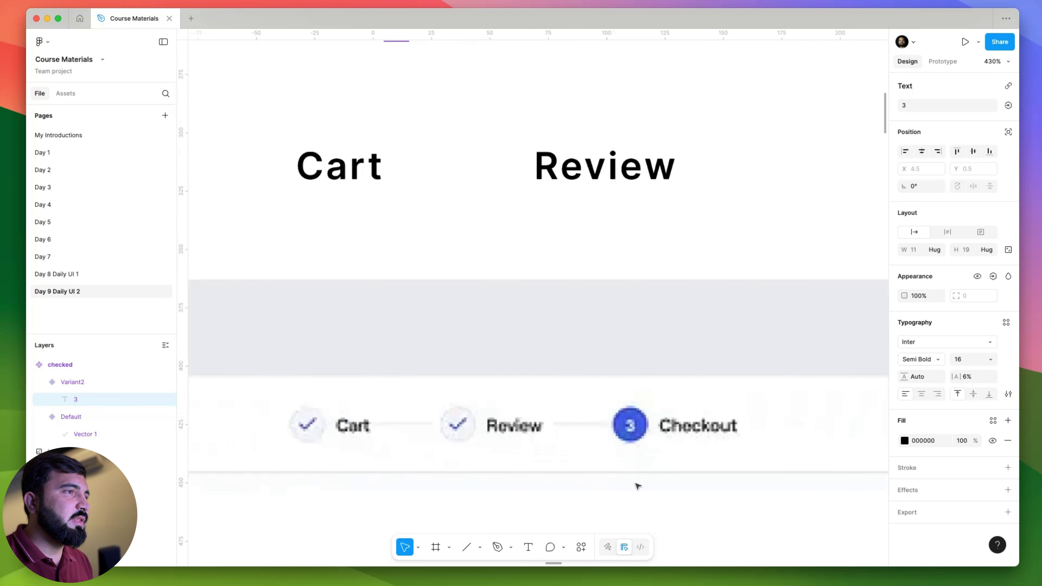
scroll(637, 484, "down", 5)
scroll(598, 365, "up", 2)
scroll(565, 282, "up", 10)
scroll(565, 282, "up", 3)
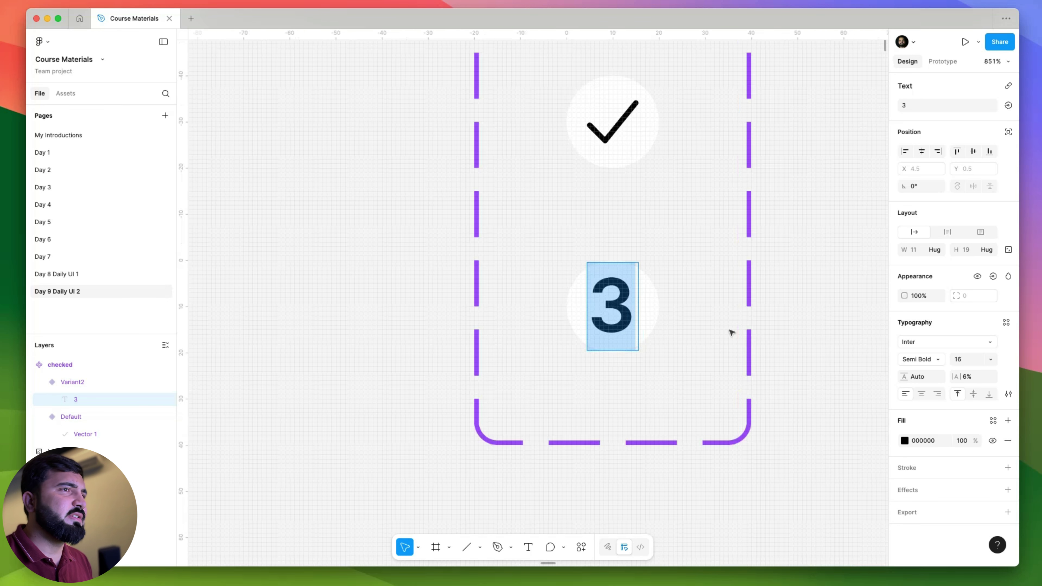
left_click(956, 360)
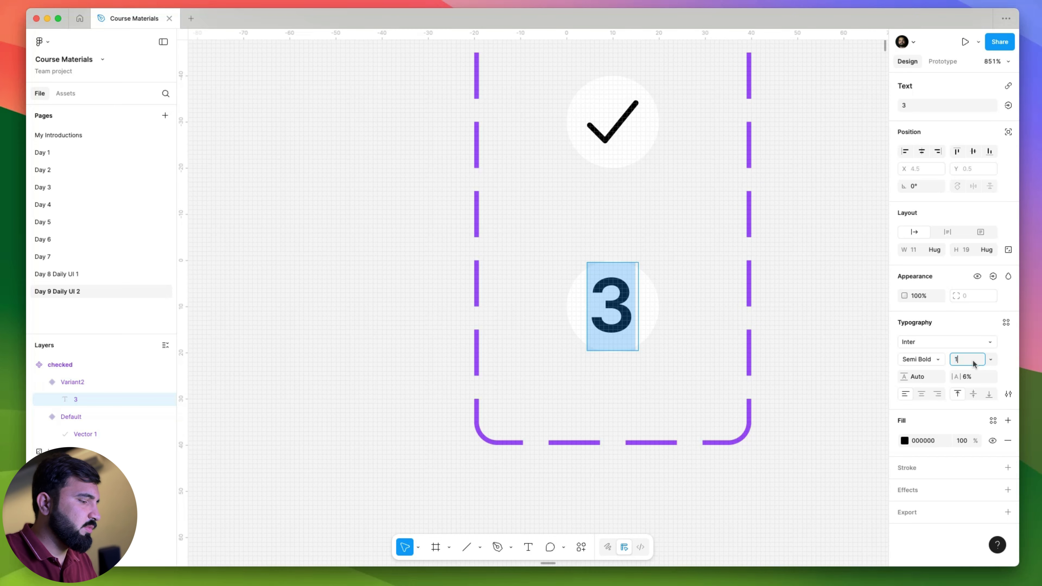
type("12")
key("Return")
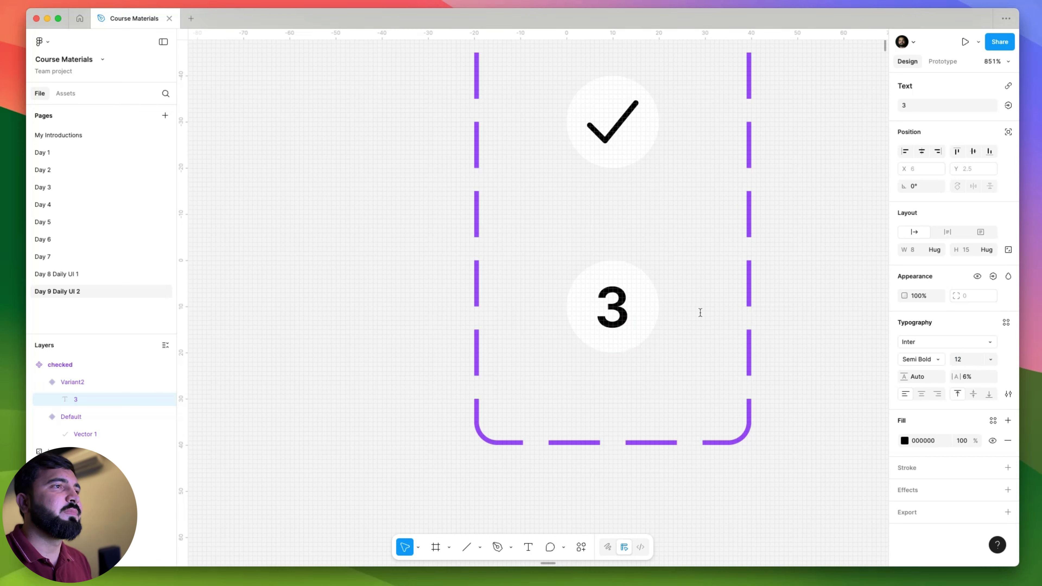
key("Escape")
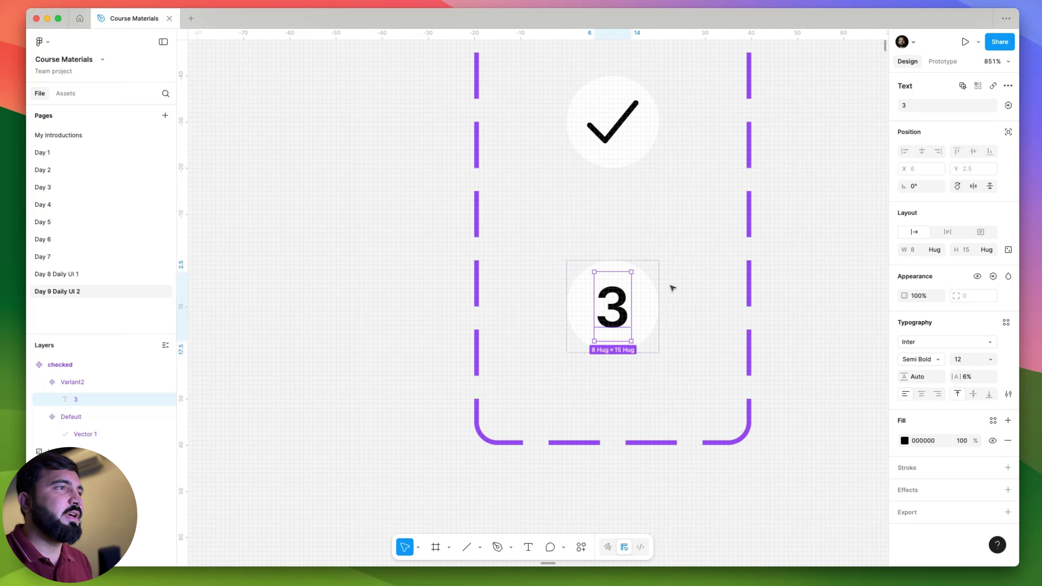
- Fill the second variant's circle with 2543BF and colour its 3 FFFFFF
key("Escape")
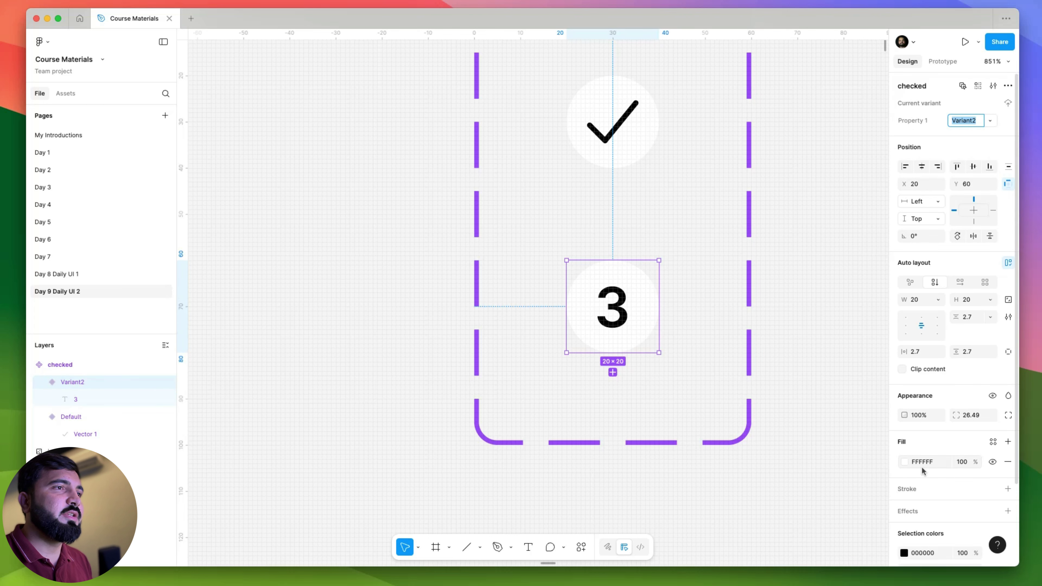
left_click(905, 462)
left_click(837, 544)
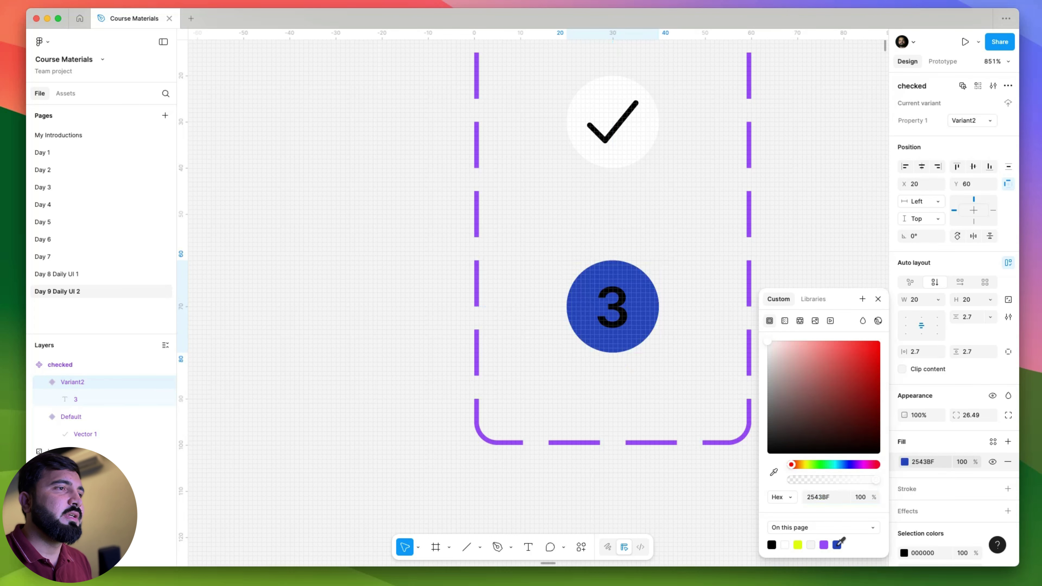
double_click(627, 315)
left_click(905, 440)
type("FFFFFF")
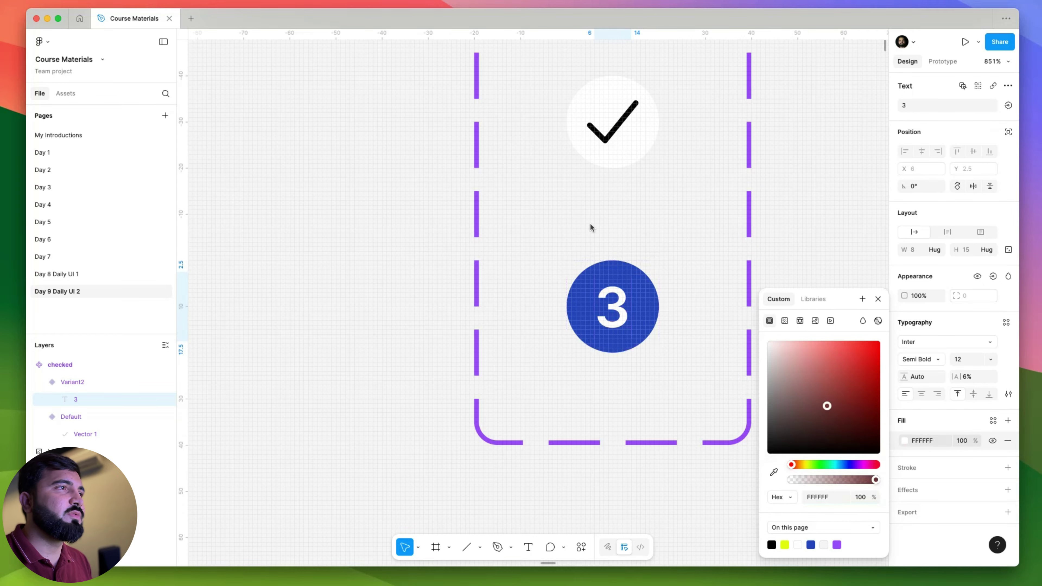
- Move the checked component set to X 5353, Y -2047
left_click(406, 240)
scroll(405, 239, "down", 5)
left_click_drag(363, 265, 464, 306)
left_click(607, 320)
scroll(533, 284, "down", 3)
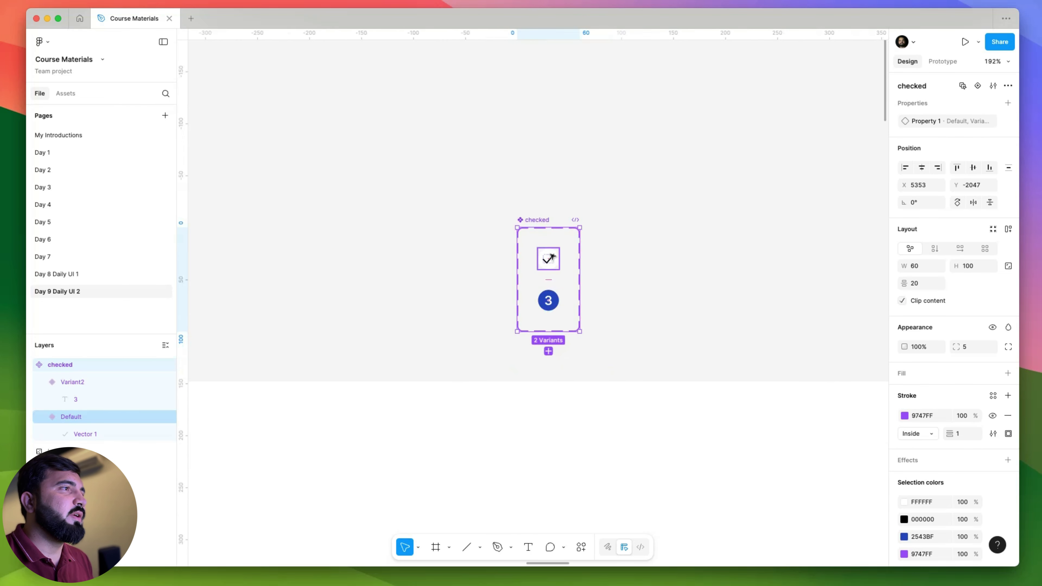
- Rename the component set's check mark variant to Checked and the variant with the 3 to Default
left_click(552, 257)
left_click(549, 299)
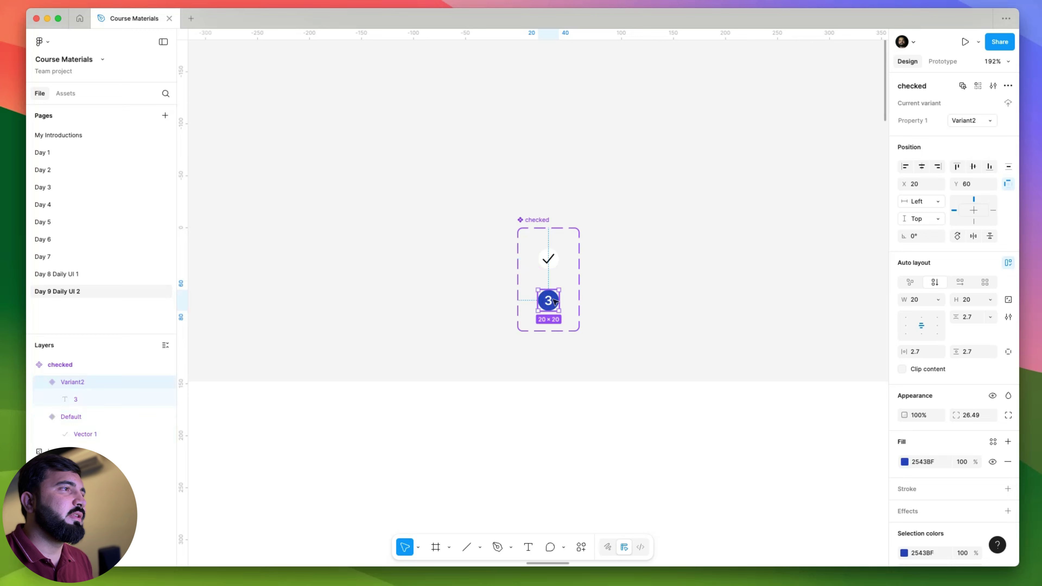
left_click(560, 264)
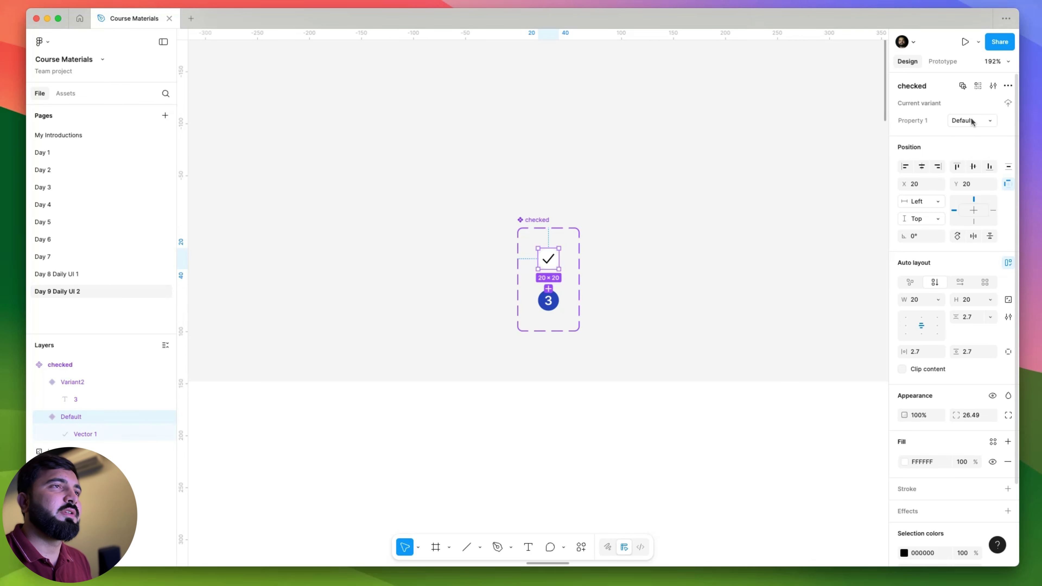
left_click(979, 122)
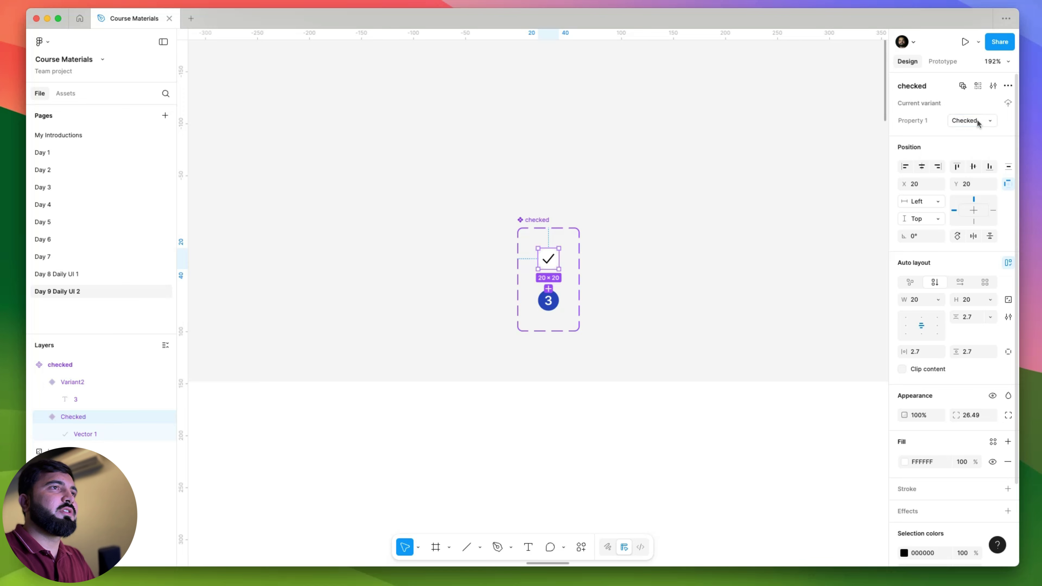
key("shift+Tab")
left_click(975, 122)
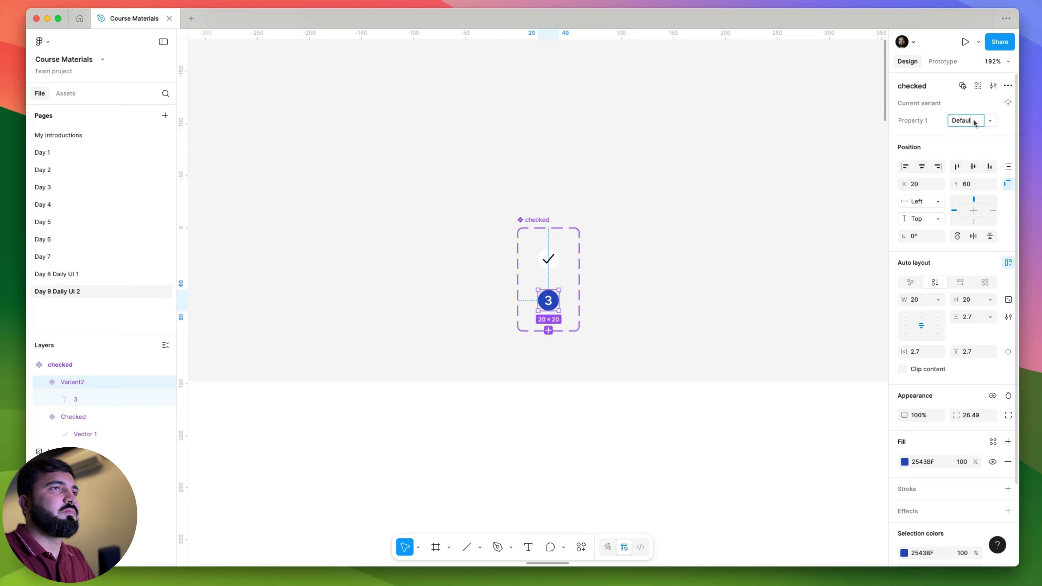
left_click(661, 249)
- Place an instance of the Checked variant just before the Cart label in the header
scroll(465, 251, "down", 3)
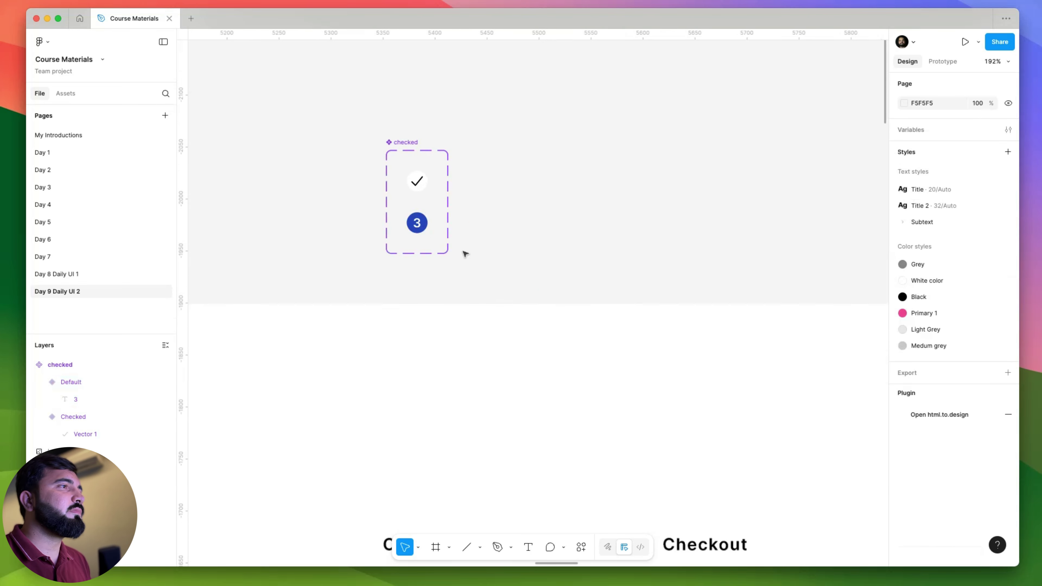
scroll(465, 251, "down", 3)
left_click_drag(429, 148, 395, 391)
scroll(405, 394, "up", 10)
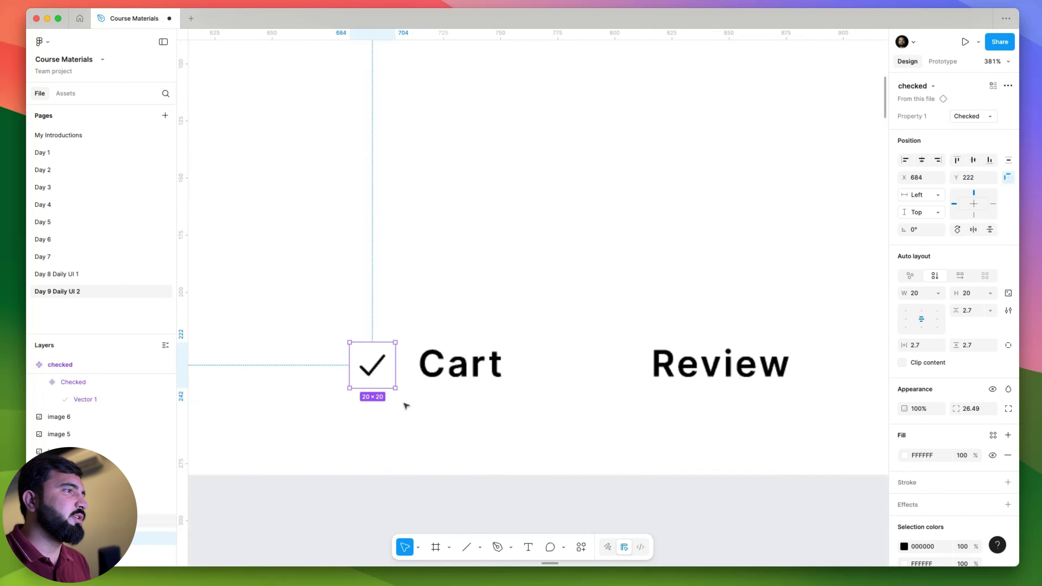
left_click(462, 365)
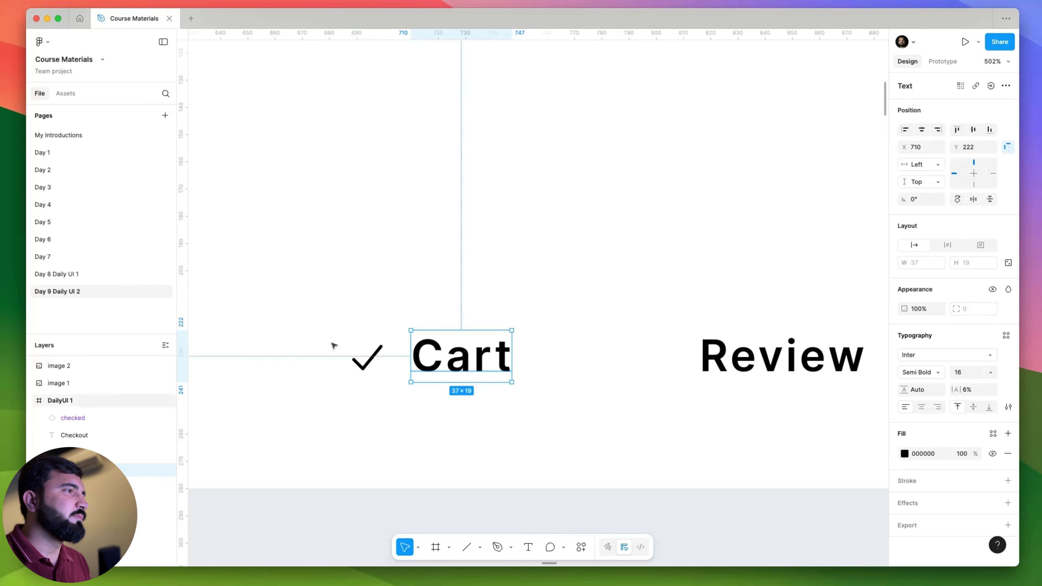
scroll(338, 345, "down", 5)
left_click(351, 350)
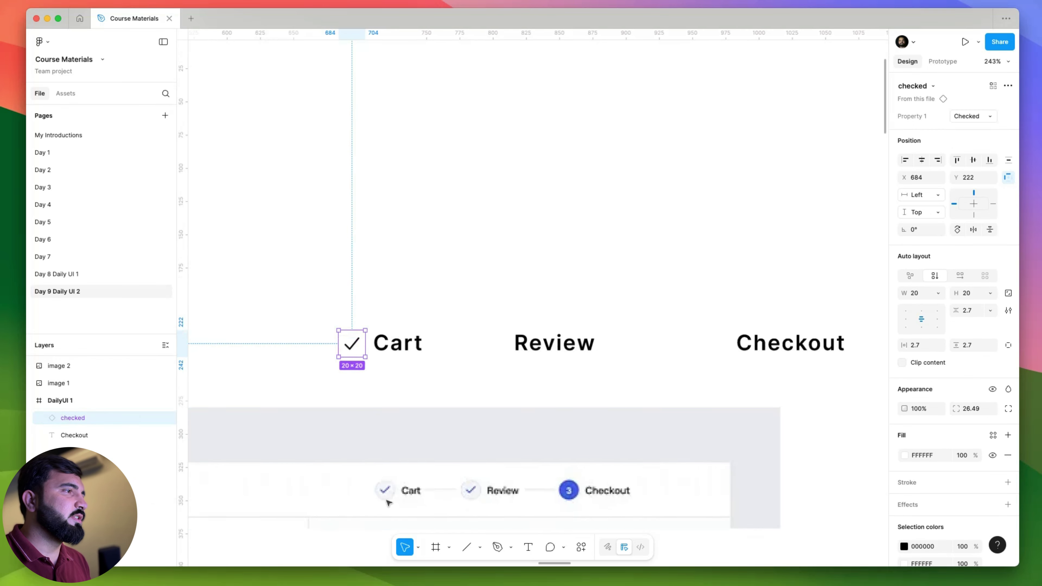
- Compare with the reference header's icons and fill the main Checked variant's circle with EBEBEB
scroll(387, 500, "up", 10)
scroll(435, 471, "down", 5)
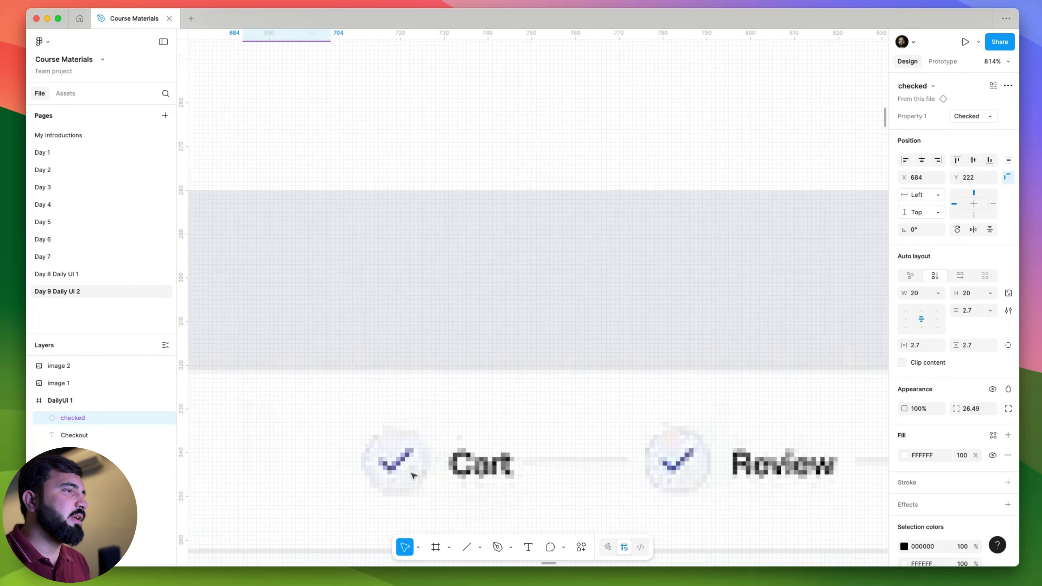
scroll(441, 491, "up", 3)
scroll(486, 153, "up", 5)
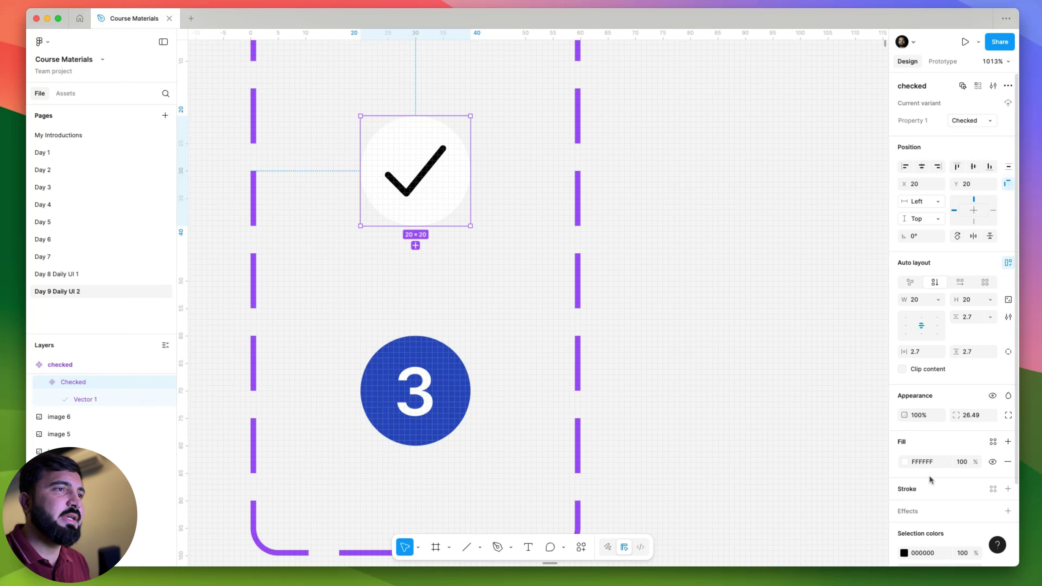
left_click(904, 462)
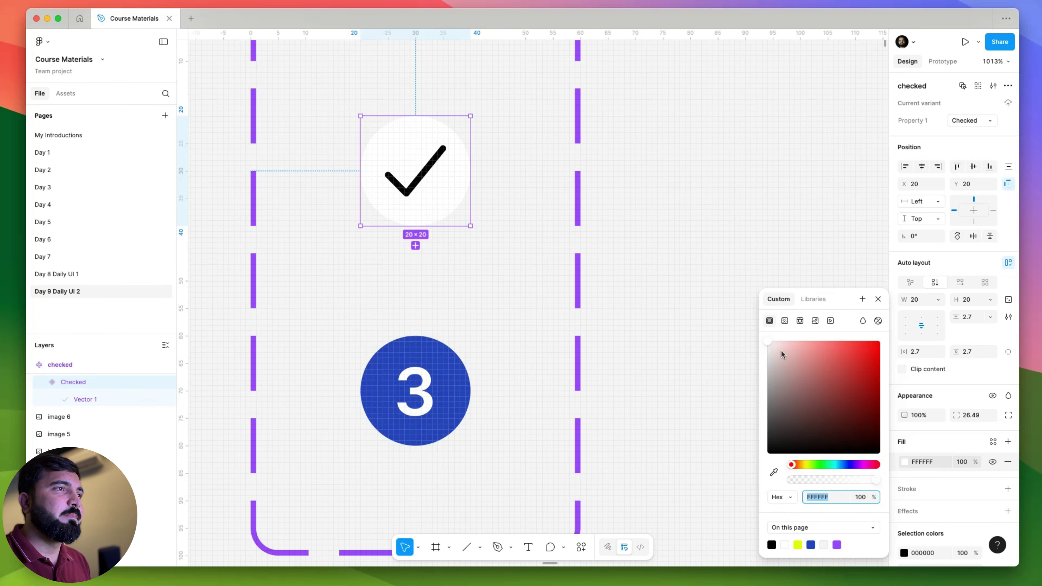
mouse_move(781, 349)
left_mouse_down()
mouse_move(758, 343)
mouse_move(752, 353)
left_mouse_up()
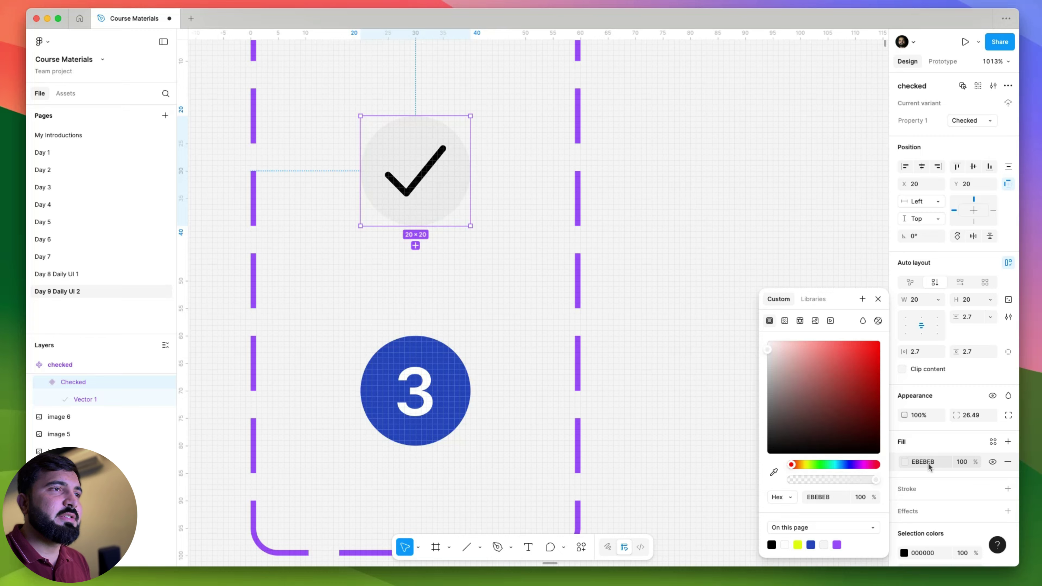
- Add an inside stroke of weight 1 in D6D6D6 to the Checked variant's circle
left_click(1009, 488)
left_click_drag(800, 388, 757, 360)
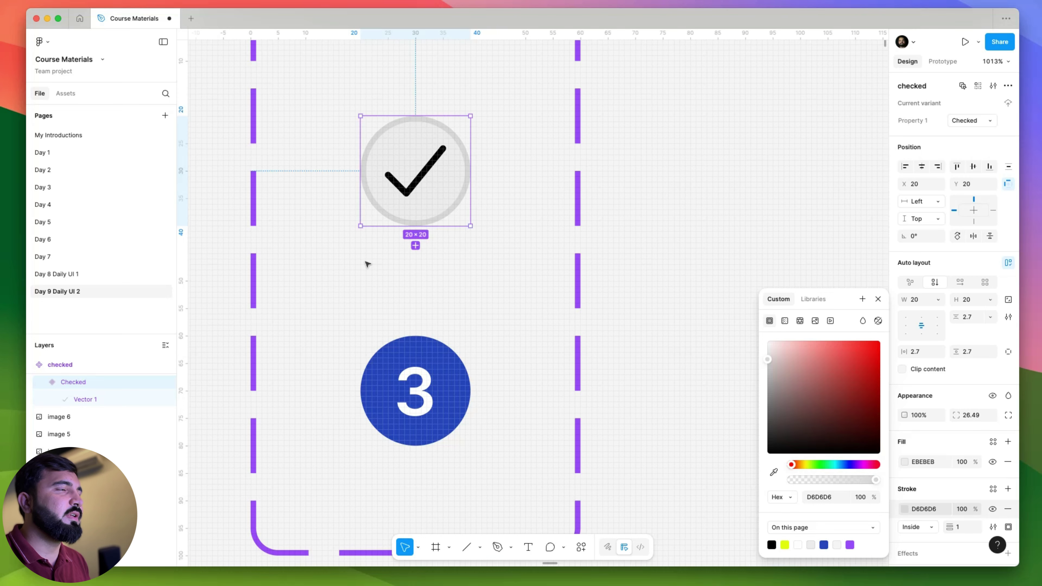
scroll(365, 263, "down", 10)
left_click(539, 312)
- Compare the Cart icon with the reference header and set the Checked variant's check mark stroke weight to 1.3
scroll(538, 312, "down", 5)
scroll(407, 324, "up", 4)
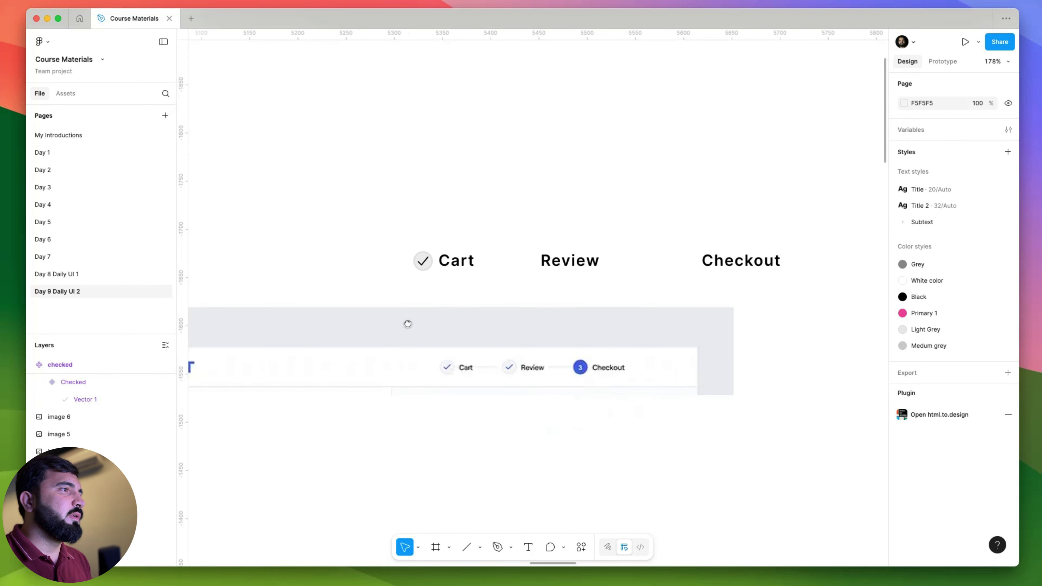
scroll(425, 265, "down", 2)
scroll(452, 320, "down", 3)
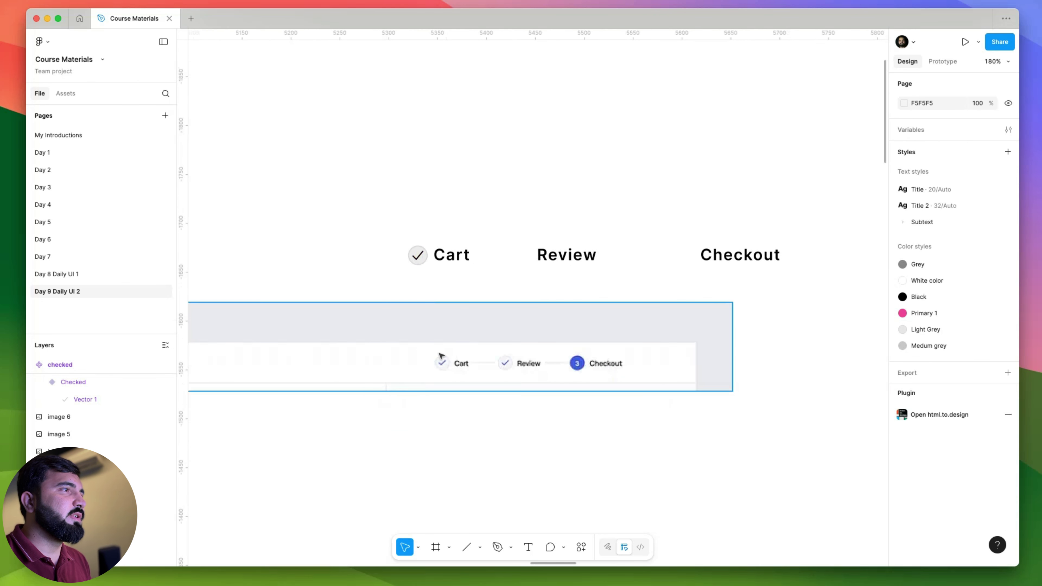
scroll(460, 349, "up", 3)
scroll(472, 372, "down", 3)
scroll(471, 373, "up", 5)
scroll(463, 242, "up", 5)
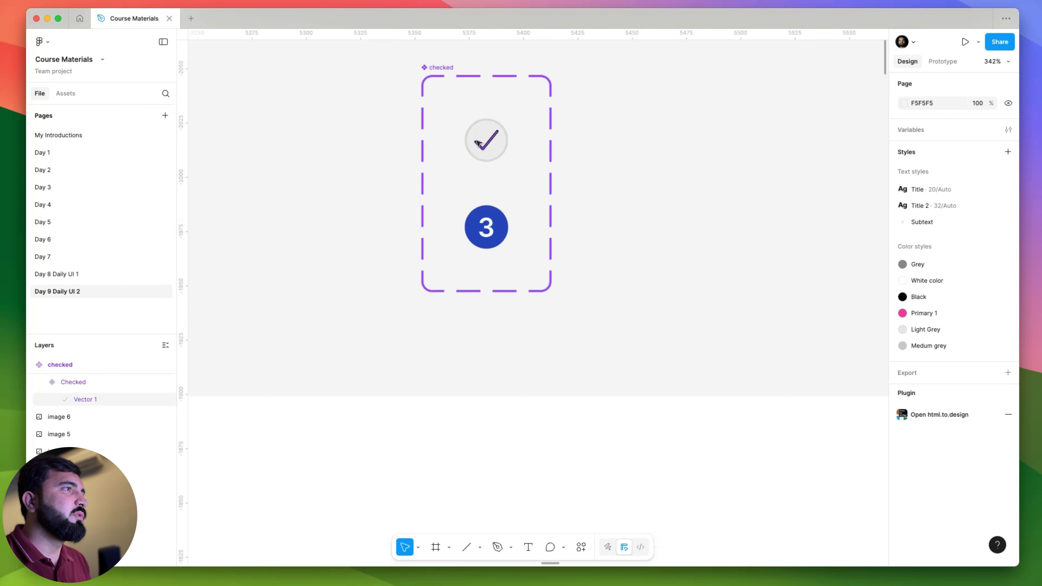
scroll(474, 151, "up", 2)
left_click(487, 140, "super")
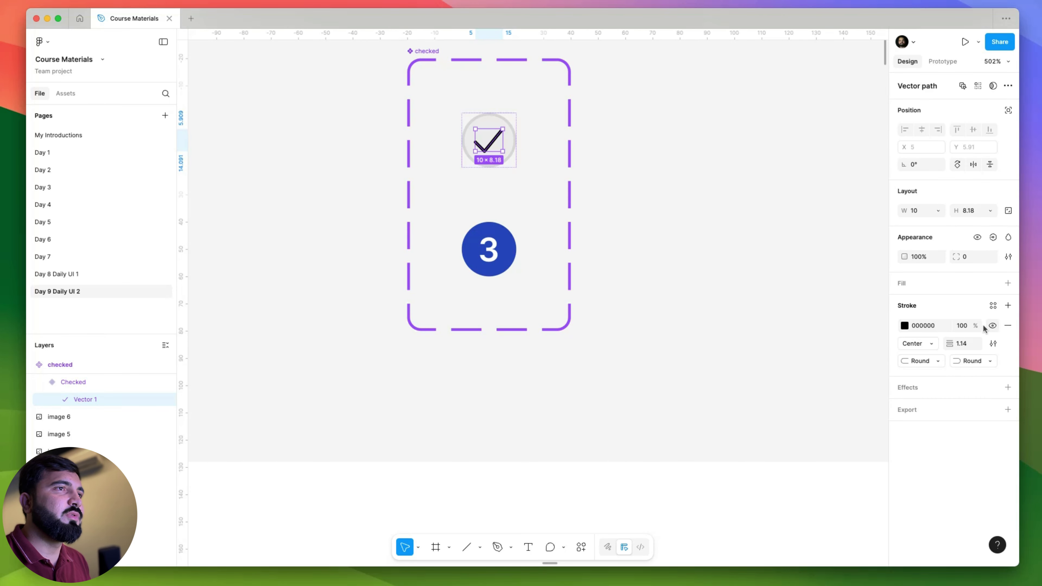
left_click(962, 343)
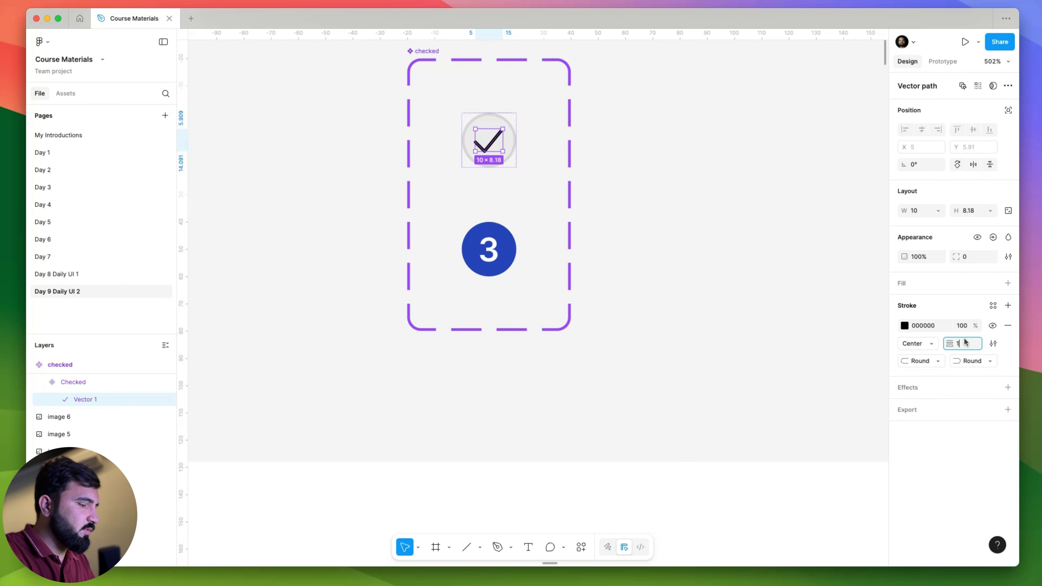
type("1.3")
key("Return")
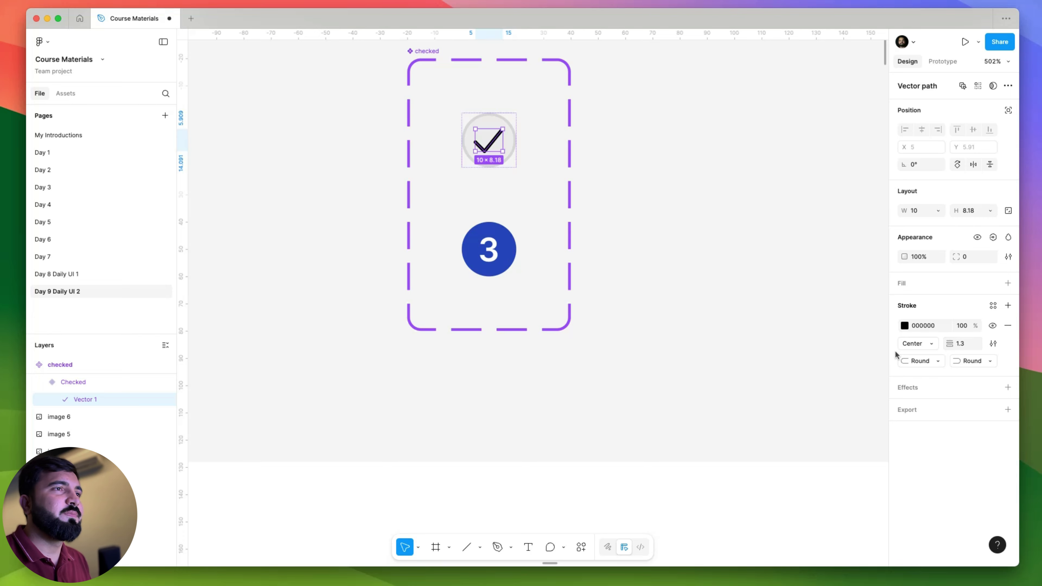
- Colour the Checked variant's check mark stroke 2543BF
left_click(993, 305)
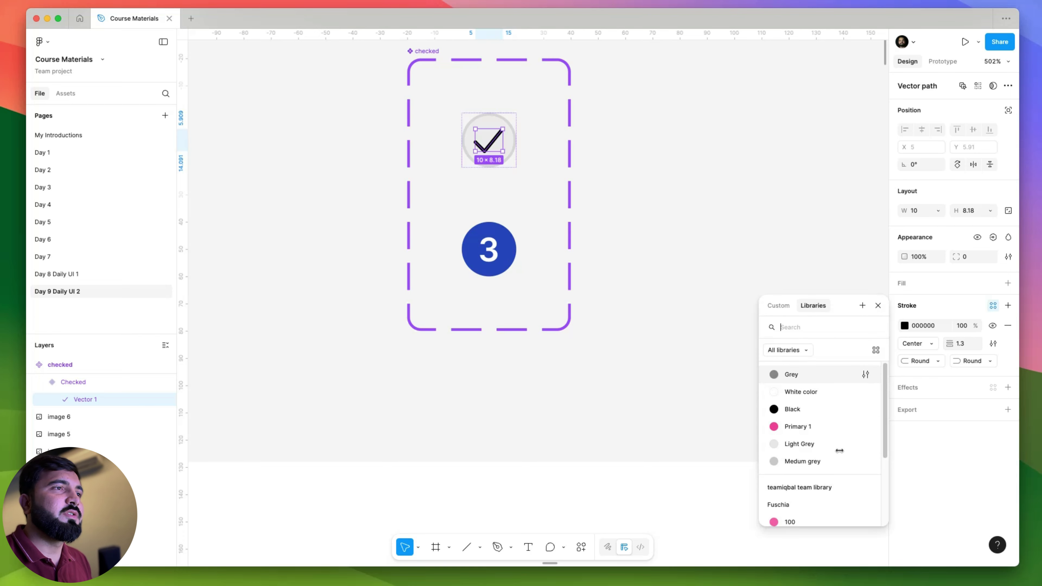
left_click(905, 326)
left_click(837, 545)
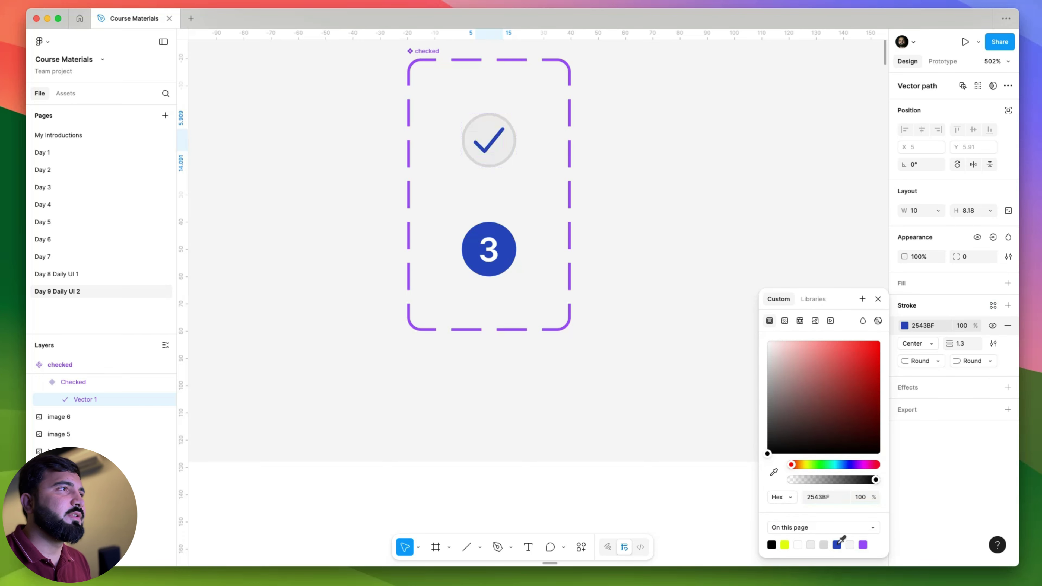
left_click(624, 368)
- Set the header's Cart label to Medium weight, font size 14 and 0% letter spacing
scroll(553, 328, "down", 5)
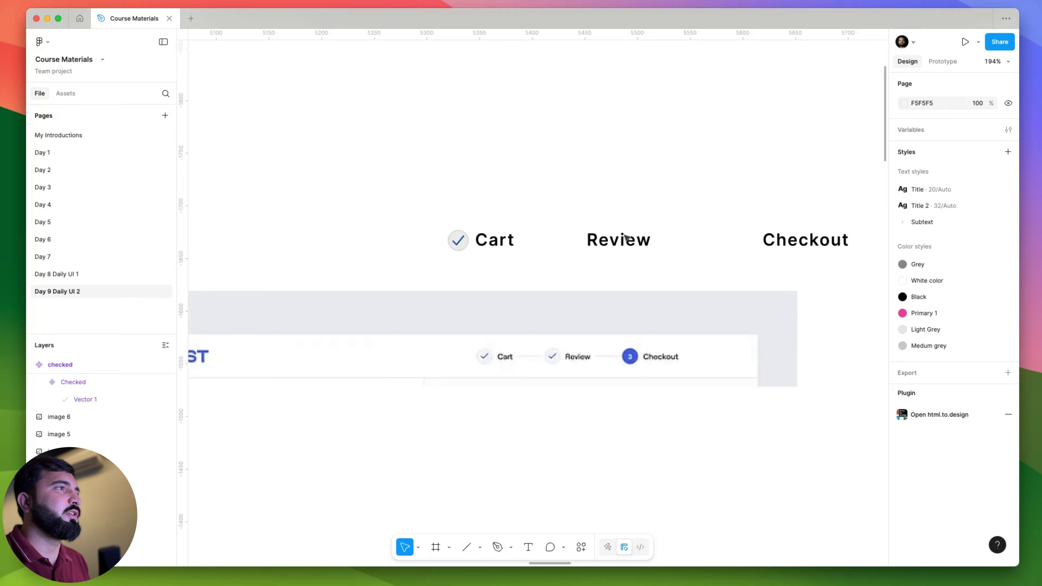
scroll(625, 237, "down", 3)
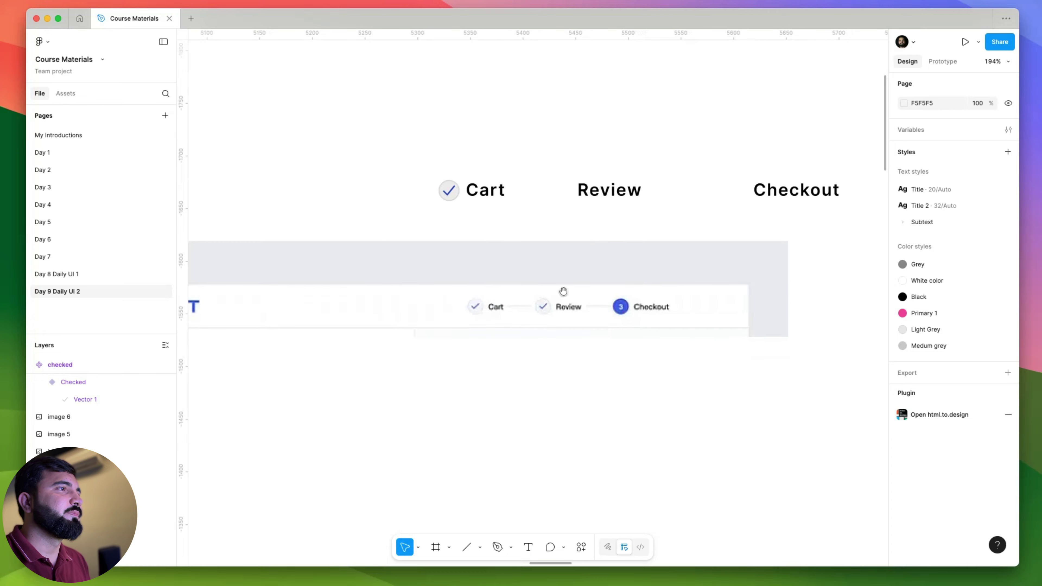
scroll(563, 293, "up", 3)
scroll(446, 226, "up", 5, "ctrl")
scroll(446, 226, "down", 2, "ctrl")
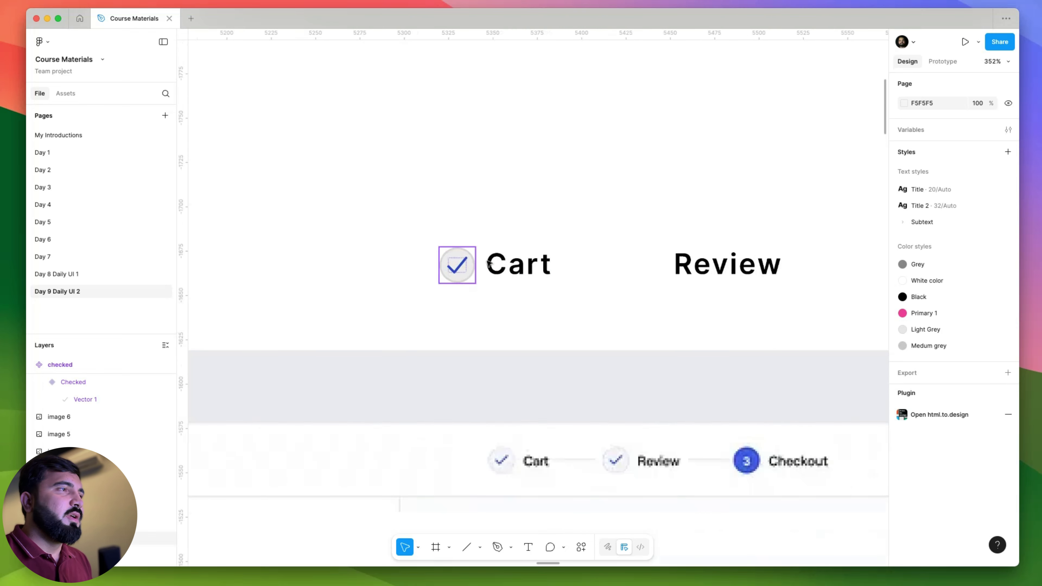
left_click(529, 270)
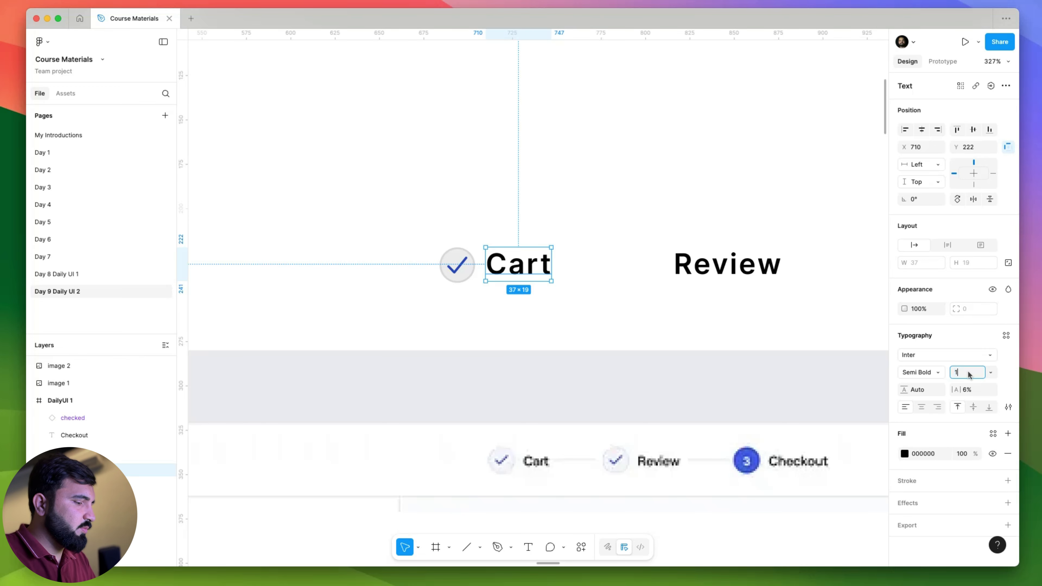
key("Return")
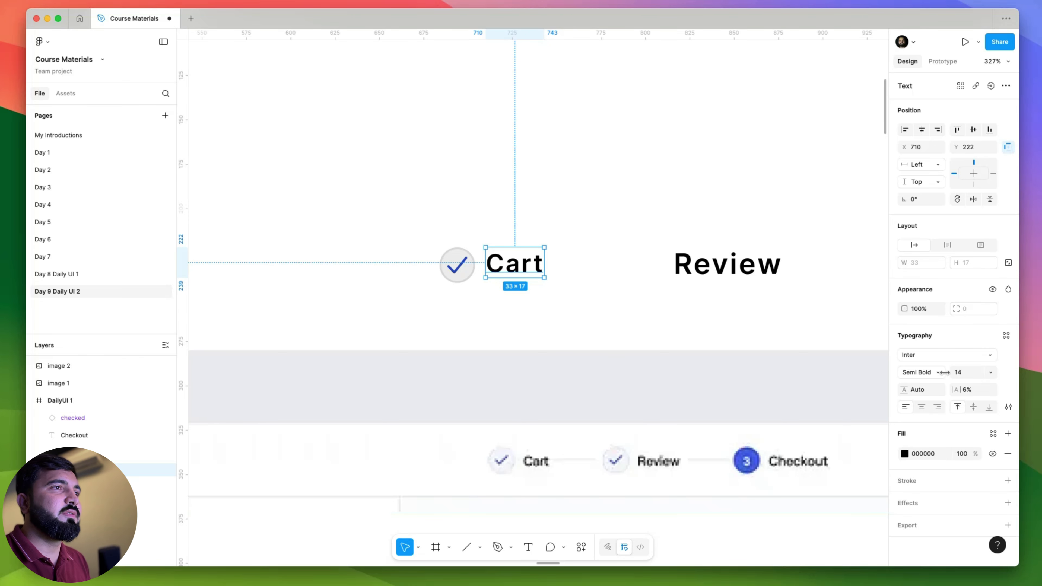
left_click(926, 375)
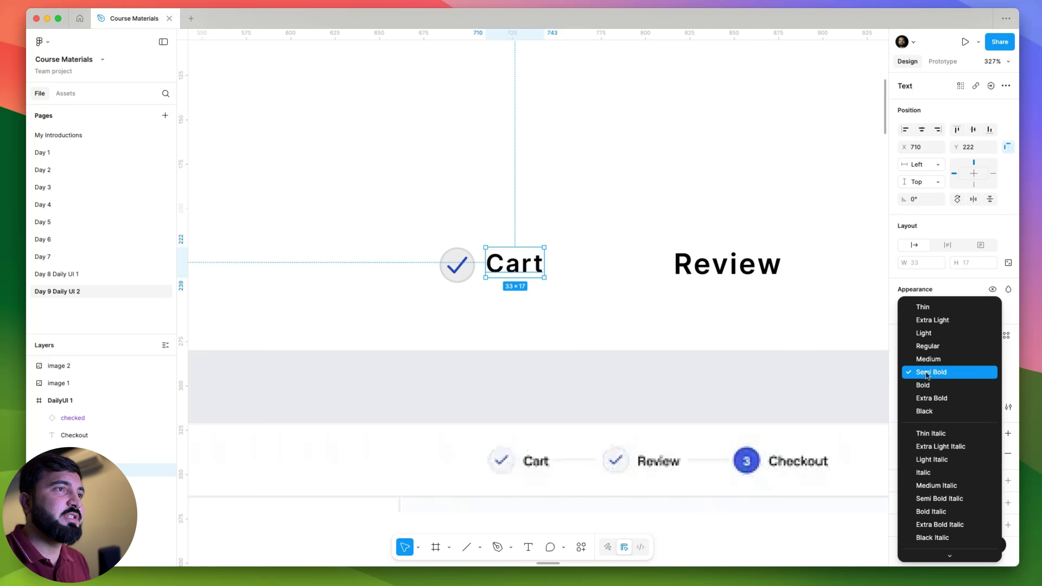
left_click(928, 360)
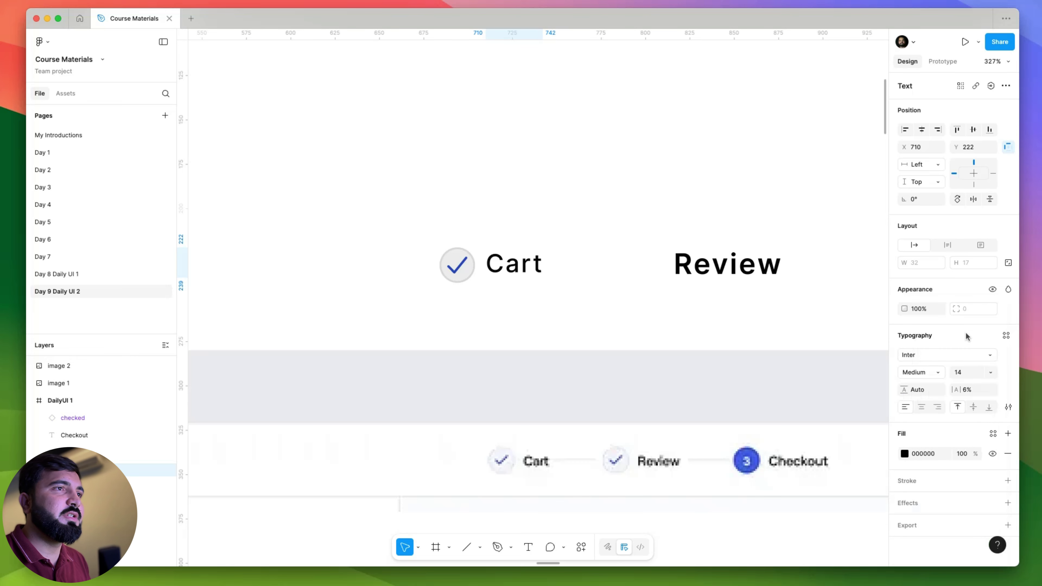
left_click(971, 393)
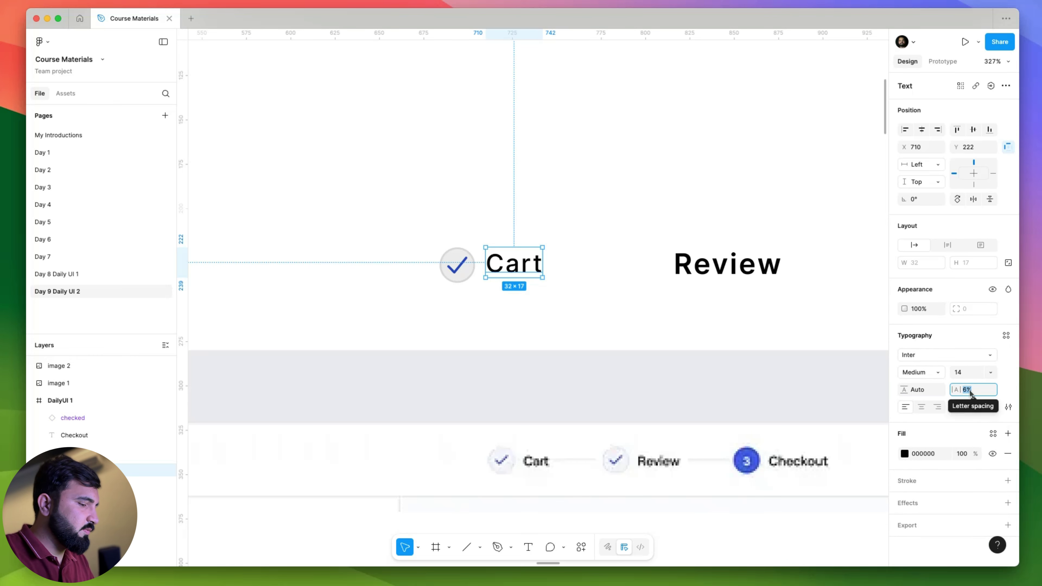
type("0")
key("Return")
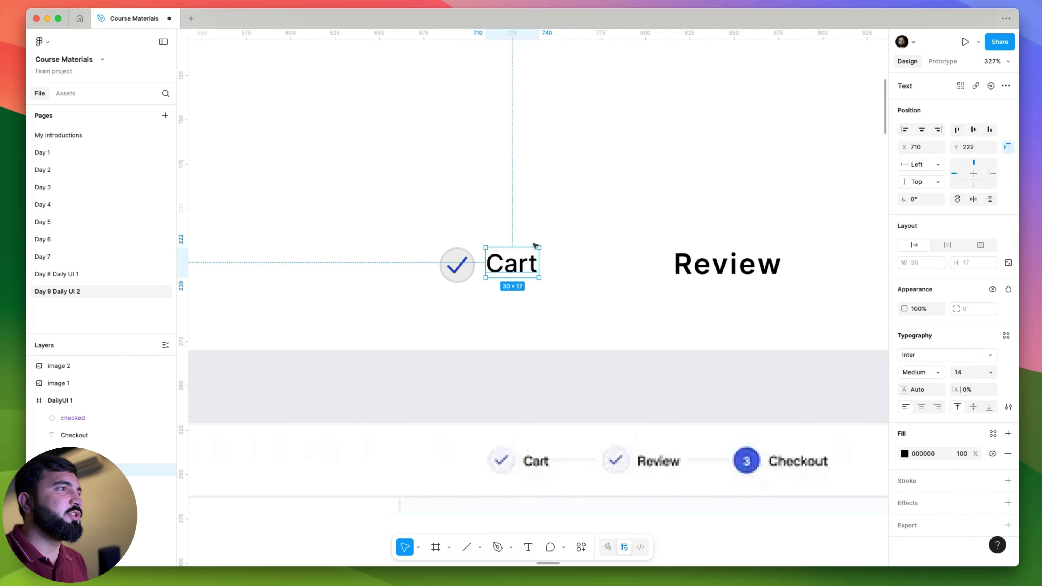
- Align the Cart label with its check icon and wrap both in an auto layout
left_click_drag(534, 271, 533, 275)
left_click(457, 265, "shift")
key("shift+a")
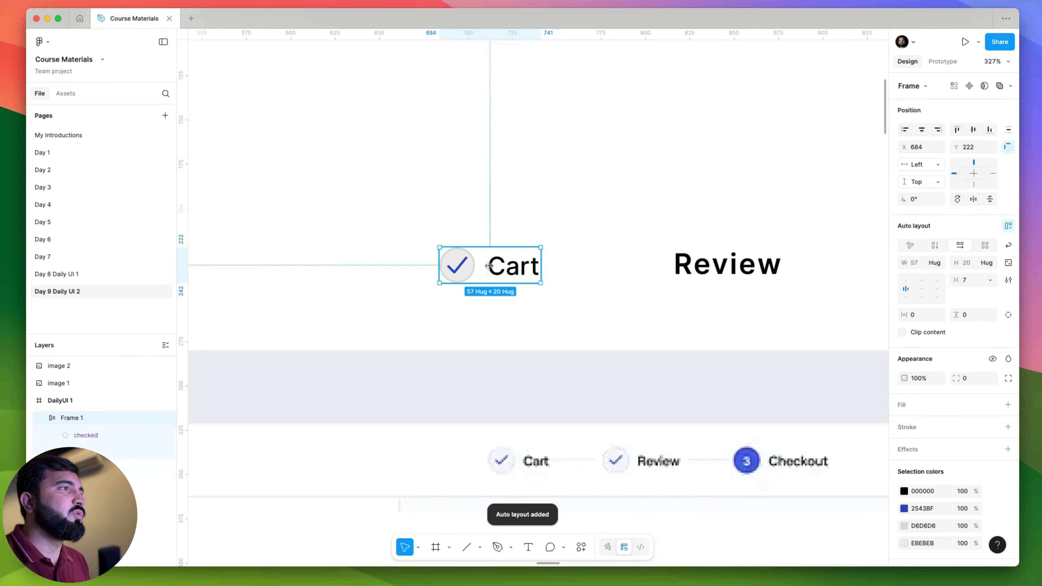
- Duplicate the Cart step with its check icon and place the copy above the Review label
scroll(387, 297, "right", 5)
left_click(621, 294)
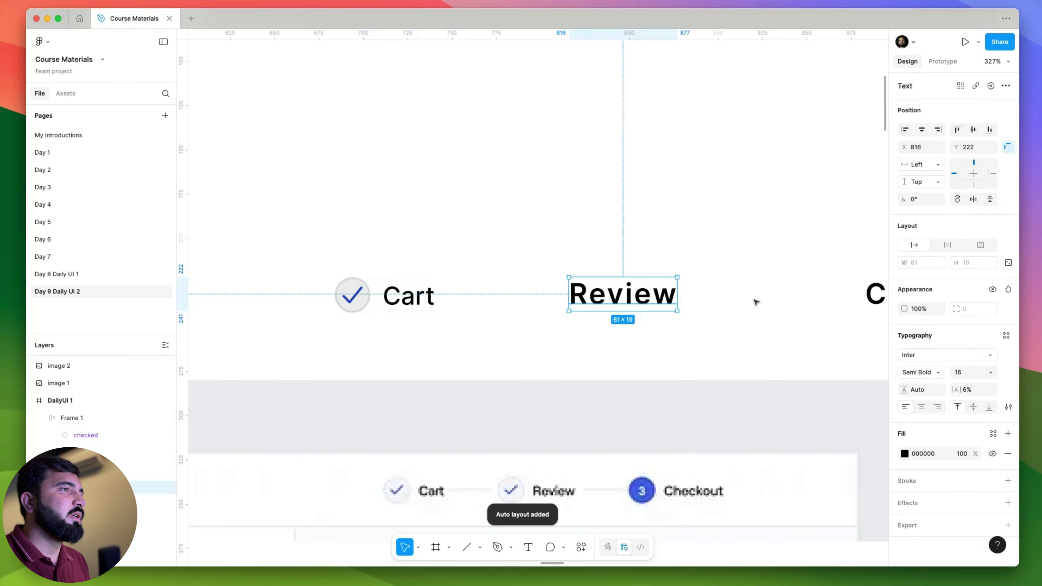
scroll(570, 318, "right", 5)
scroll(493, 286, "down", 5)
left_click(334, 286)
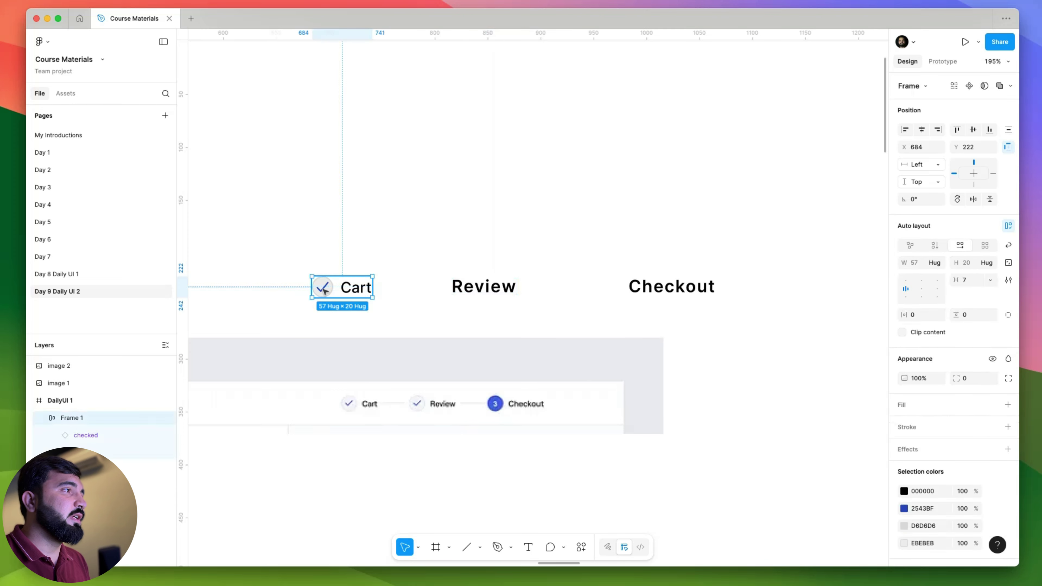
left_click_drag(334, 286, 436, 233)
- Replace the label text of the duplicated Cart step with Review, copied from the standalone Review label
left_click(482, 302)
left_click(485, 292)
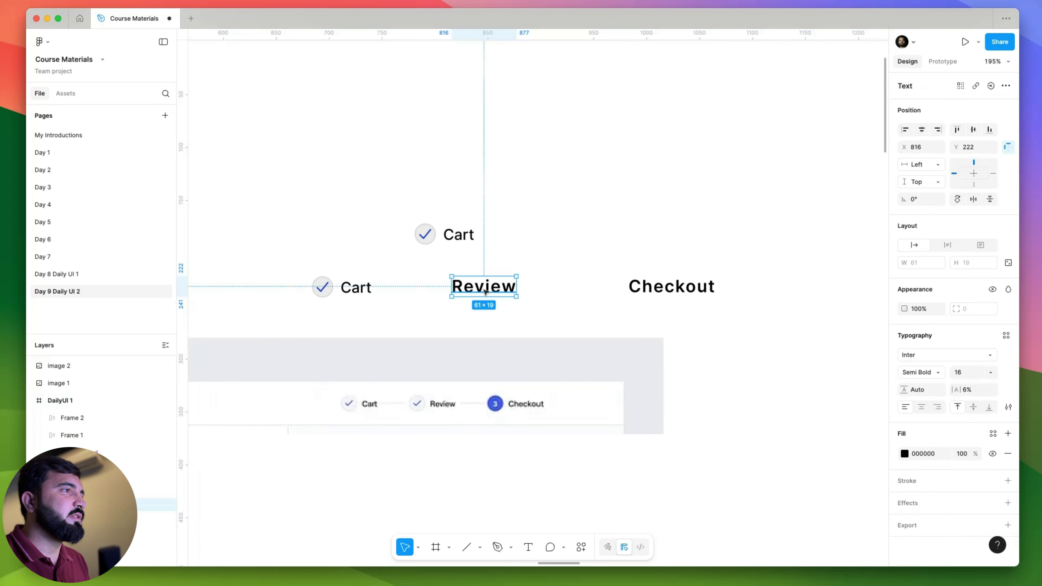
double_click(492, 297)
key("super+c")
right_click(495, 296)
mouse_move(523, 340)
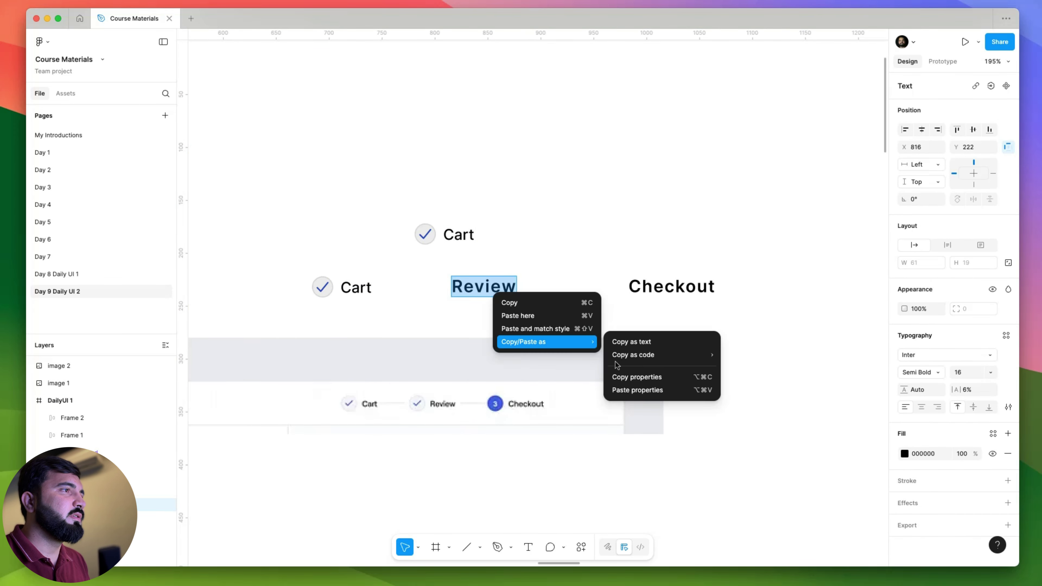
left_click(633, 340)
double_click(459, 235)
key("super+v")
key("Escape")
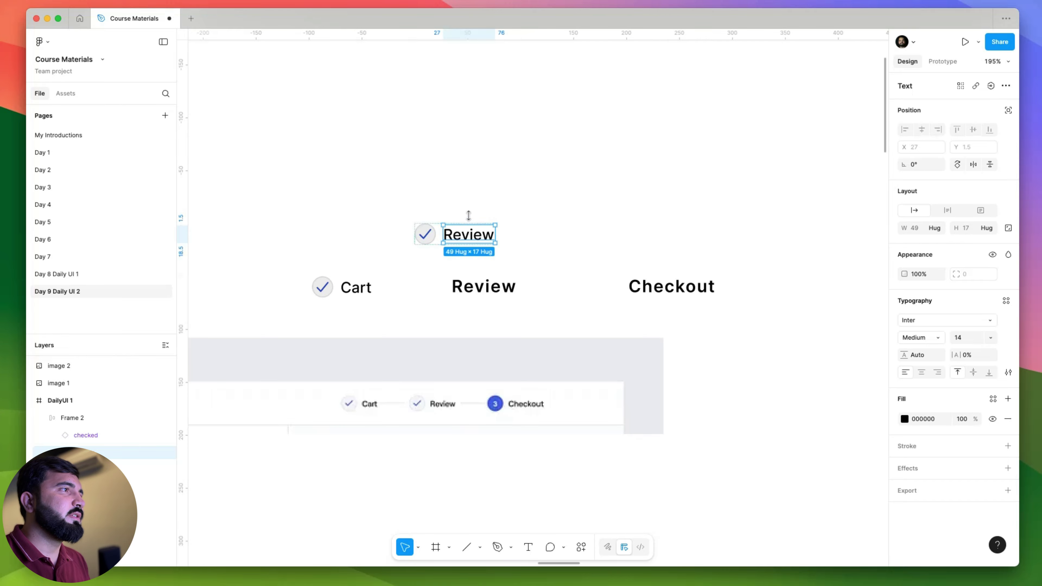
key("Escape")
- Duplicate the new Review step beside itself and change the copy's label to Checkout, copied from the standalone Checkout label
left_click(434, 233)
left_click_drag(434, 233, 539, 234)
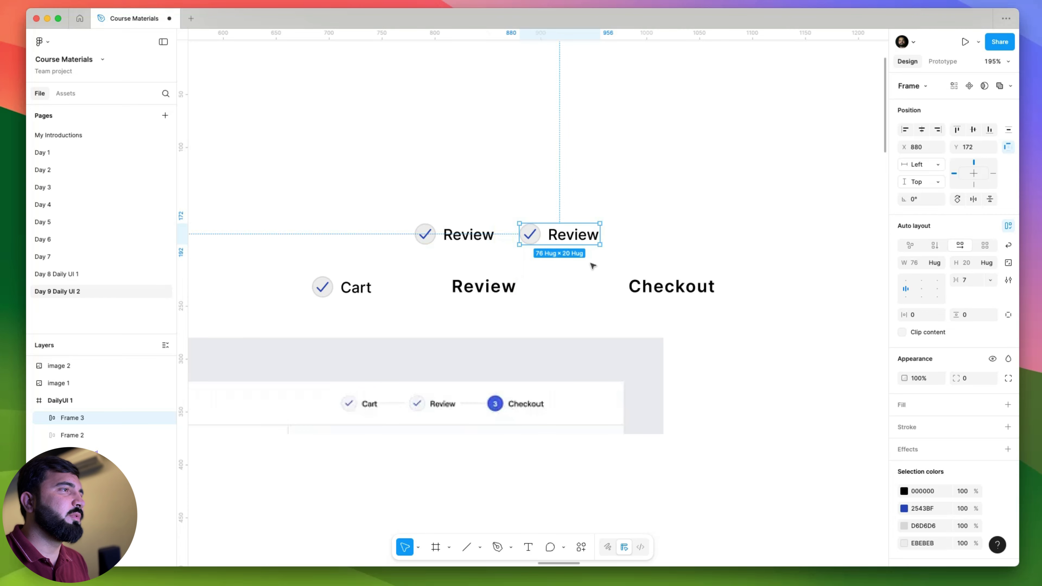
left_click(682, 289)
double_click(681, 288)
key("super+c")
right_click(681, 287)
mouse_move(697, 331)
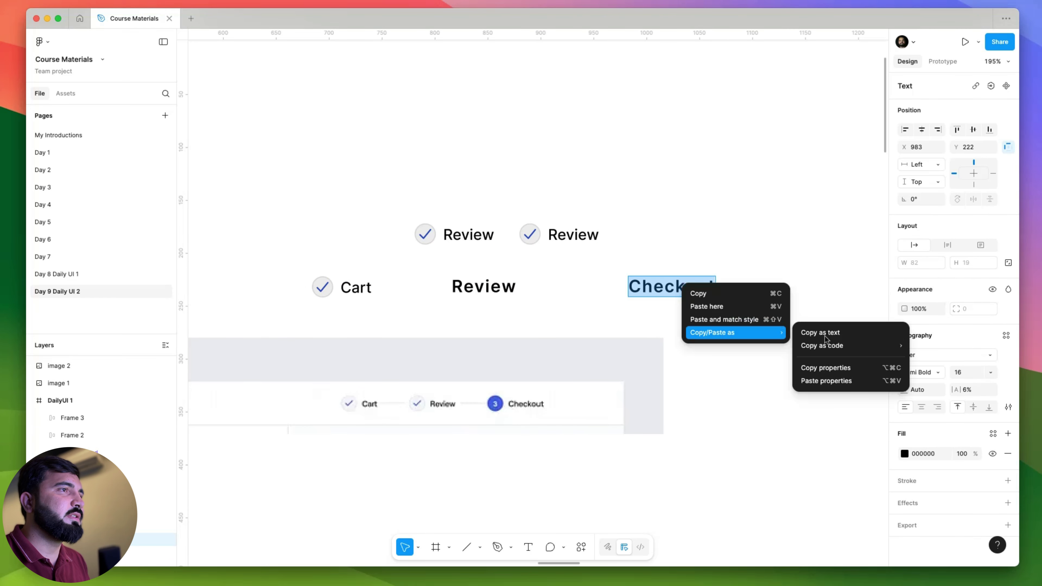
left_click(821, 330)
double_click(561, 232)
key("super+v")
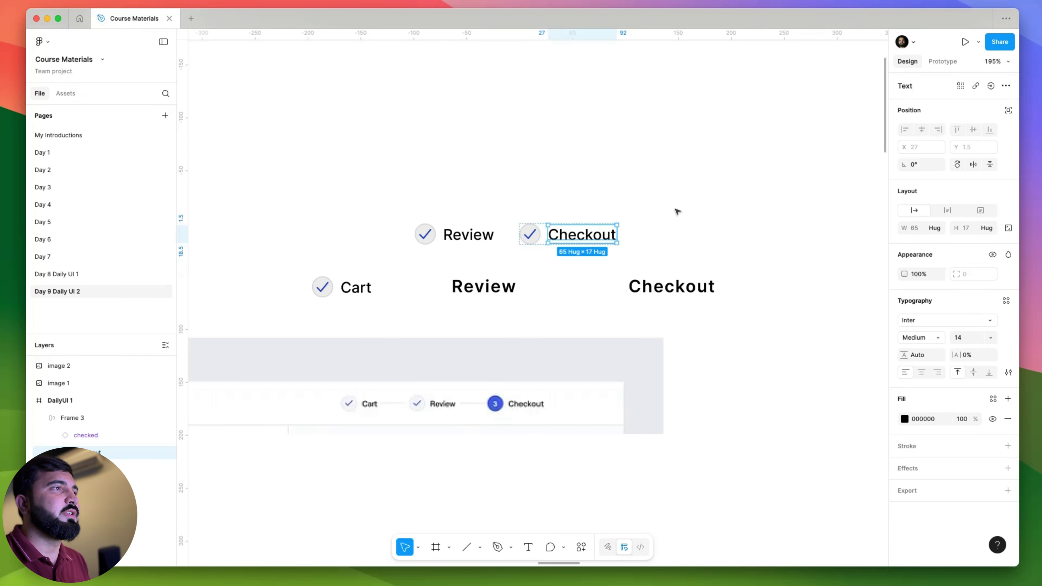
key("Escape")
key("Escape")
- Delete the old standalone Review and Checkout text labels
left_click(672, 285)
left_click(499, 293, "shift")
key("Delete")
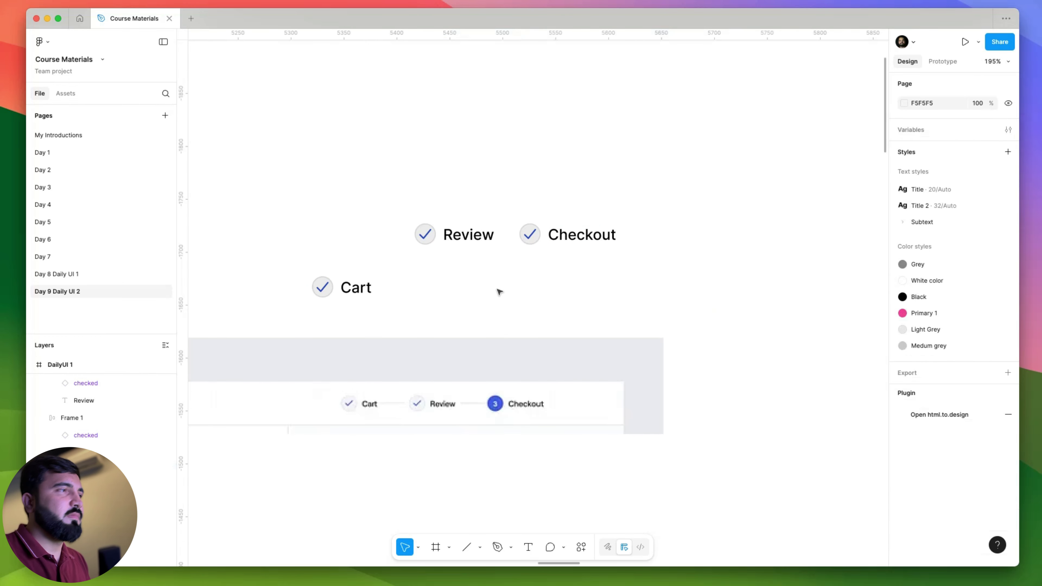
- Line up the Review and Checkout steps in a row with the Cart step and wrap all three in an auto layout
left_click_drag(467, 240, 454, 290)
left_click_drag(537, 234, 540, 287)
left_click(409, 287, "shift")
left_click(348, 288, "shift")
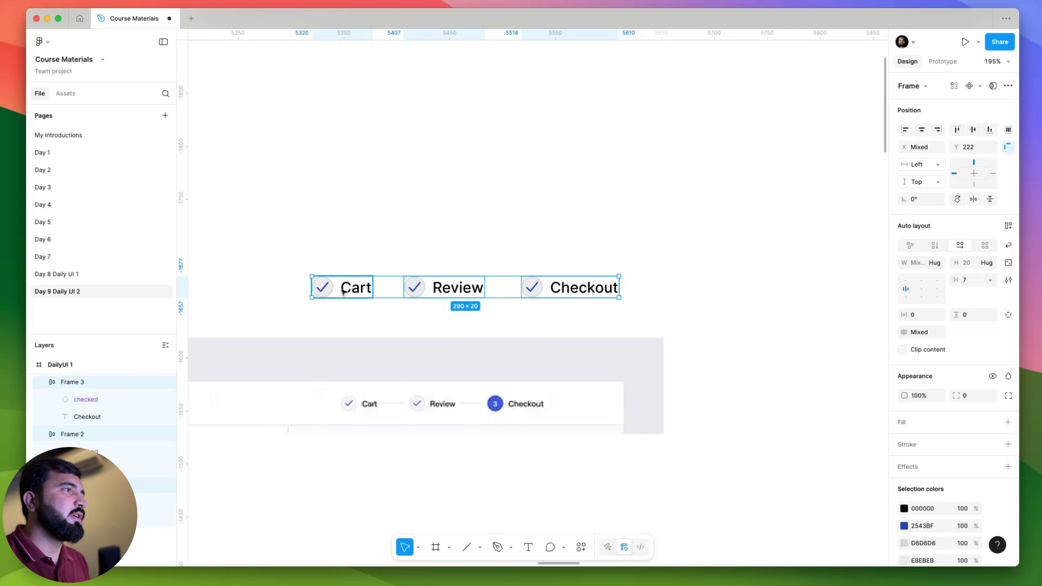
key("shift+a")
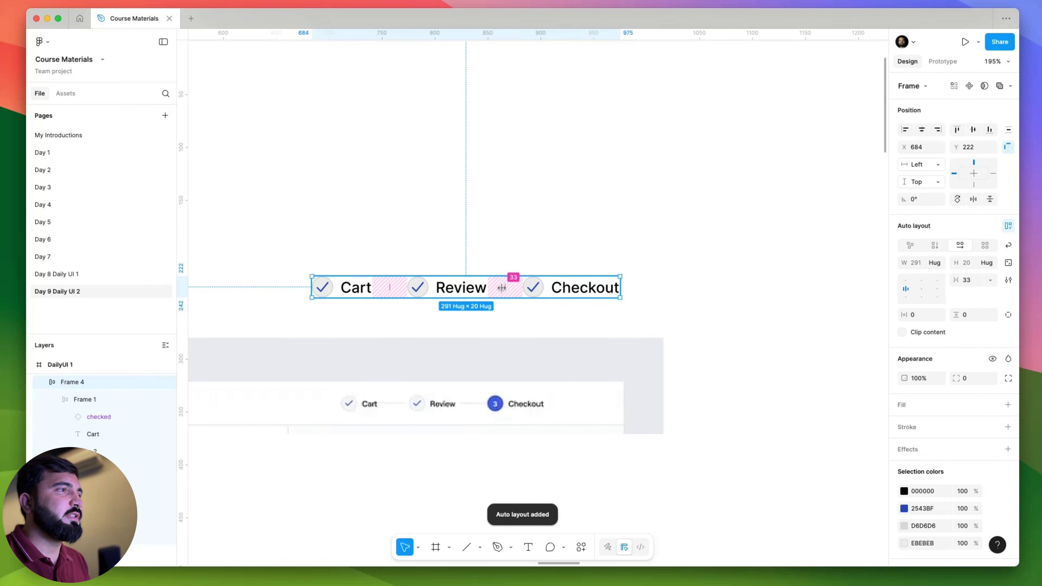
- Draw a horizontal line about 29 px long just below the gap between the Cart and Review steps
scroll(391, 404, "up", 6)
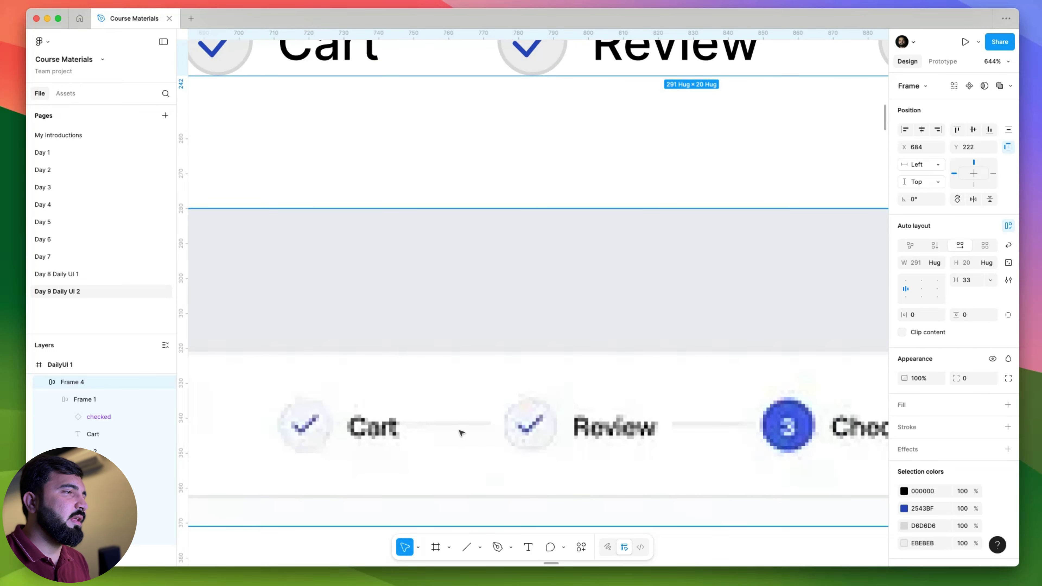
scroll(461, 433, "down", 5)
scroll(444, 313, "up", 3)
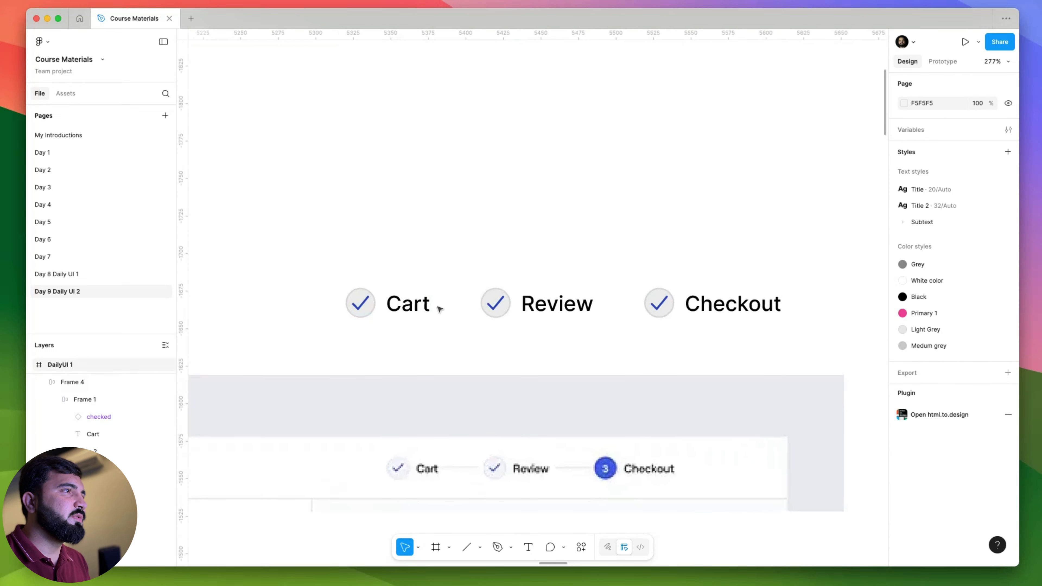
left_click(467, 547)
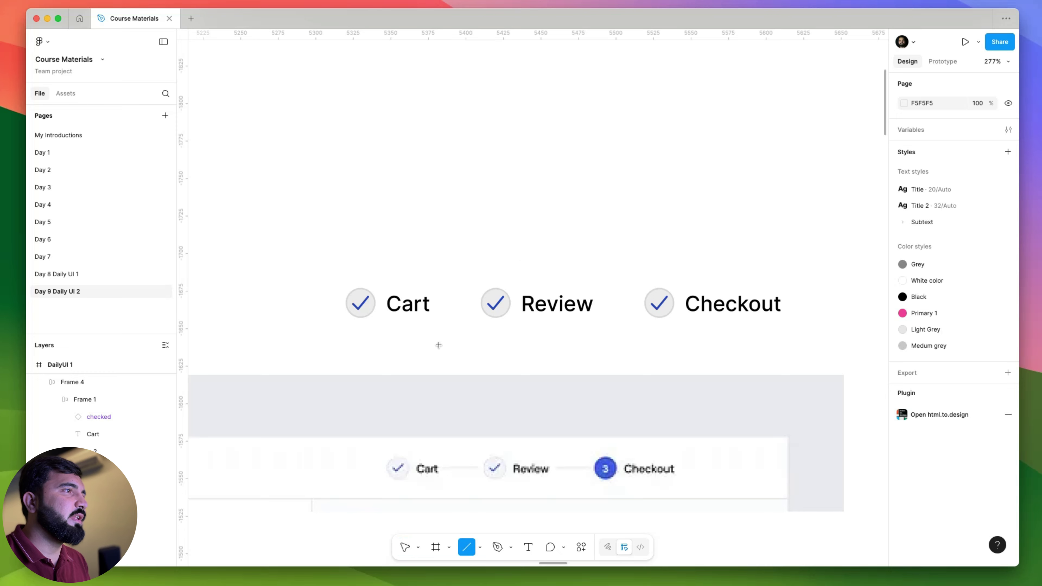
scroll(514, 351, "up", 2)
mouse_move(437, 344)
left_mouse_down()
mouse_move(521, 353)
mouse_move(500, 352)
left_mouse_up()
scroll(336, 280, "up", 2)
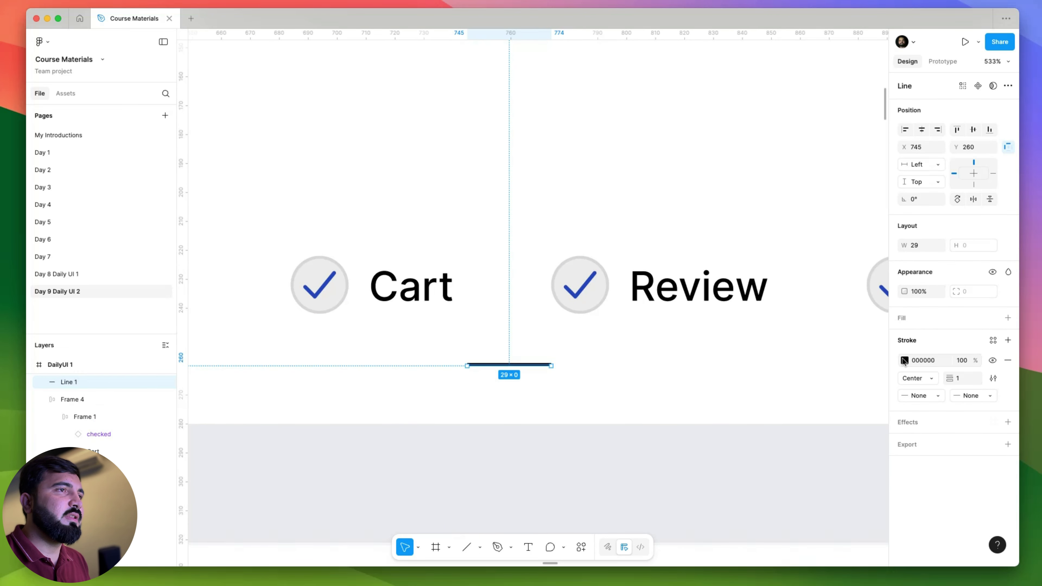
- Set the new line's stroke colour to E6E6E6
left_click(904, 360)
type("E6E6E6")
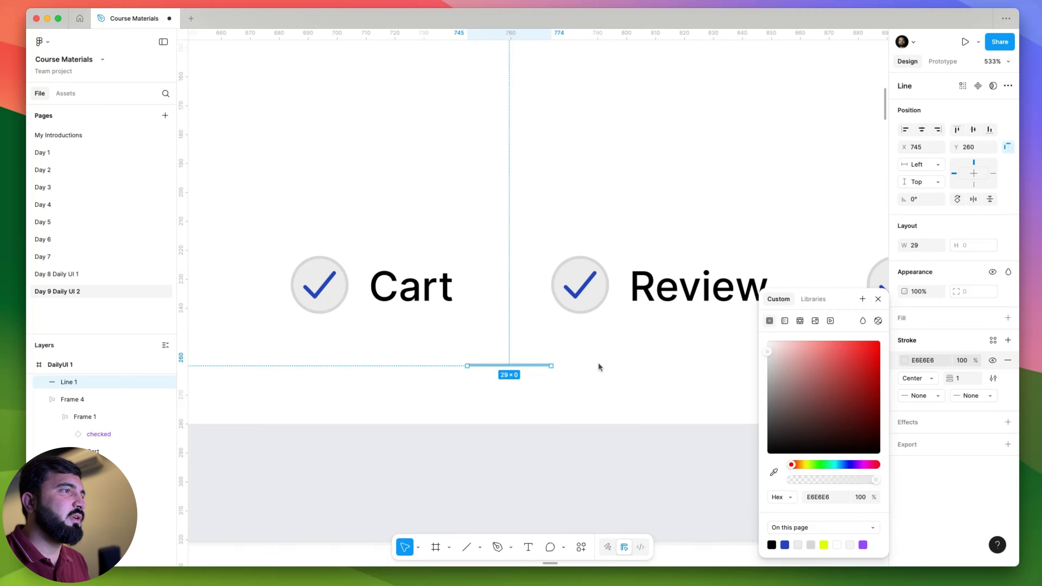
key("ctrl+z")
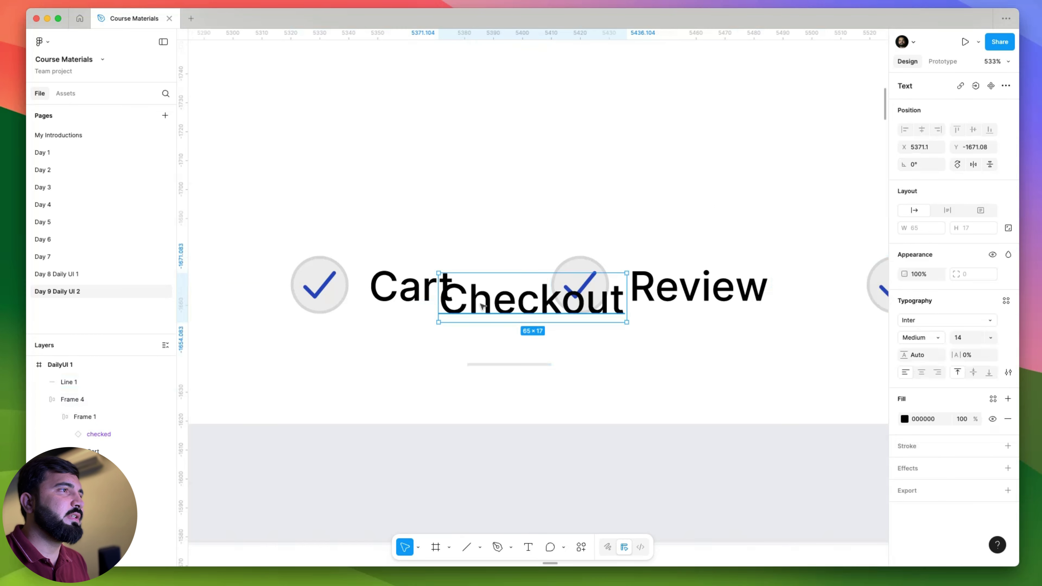
- Move the grey line into the steps auto layout and order it between the Cart and Review steps
scroll(500, 365, "down", 1)
left_click(493, 360)
left_click_drag(492, 359, 454, 286)
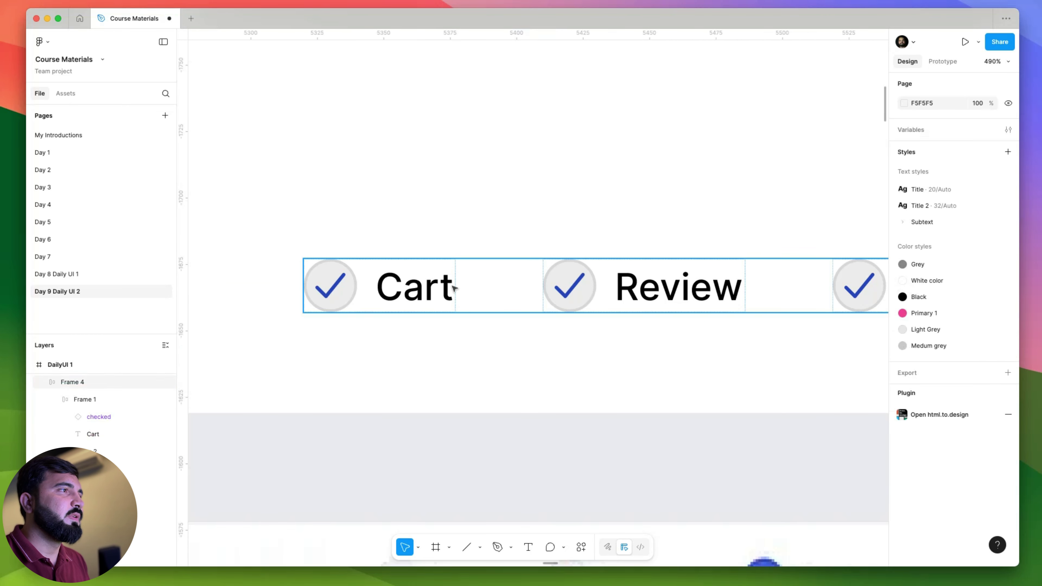
scroll(467, 291, "right", 10)
key("Left")
key("Left")
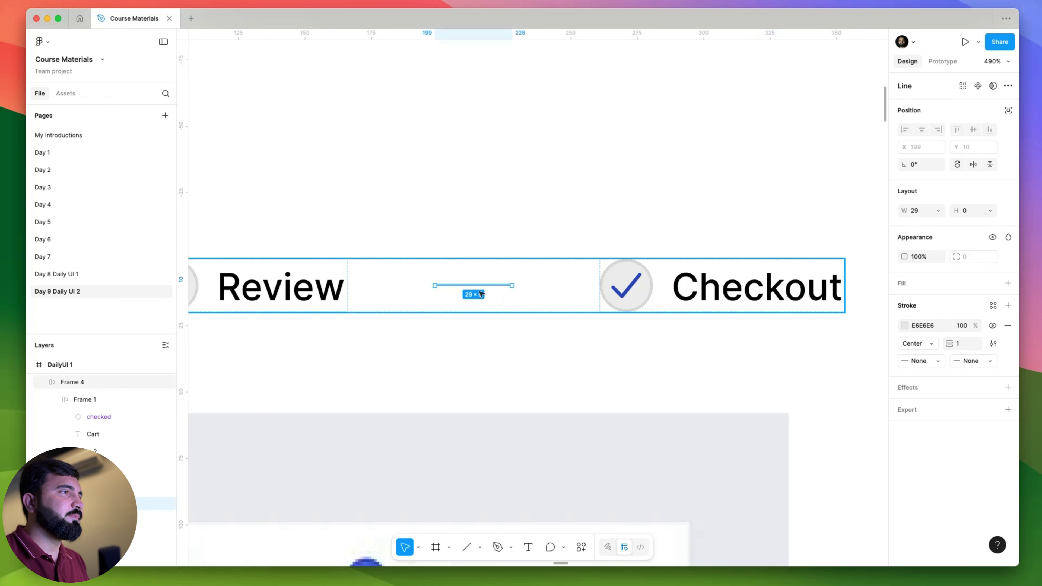
scroll(503, 284, "down", 3)
scroll(414, 303, "up", 3)
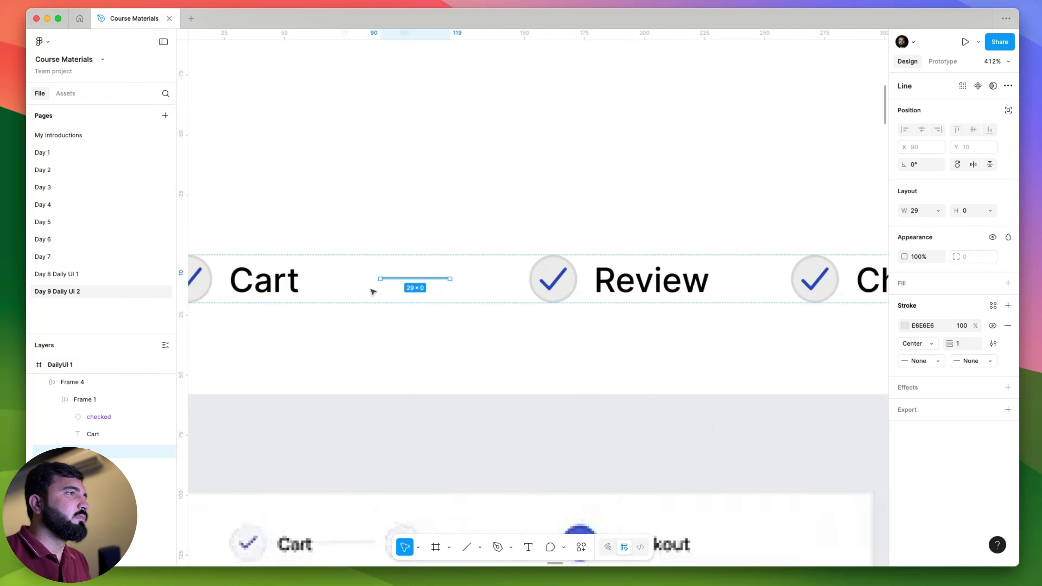
- Lengthen the connector line between Cart and Review to about 54 px
left_click_drag(379, 279, 360, 279)
key("Escape")
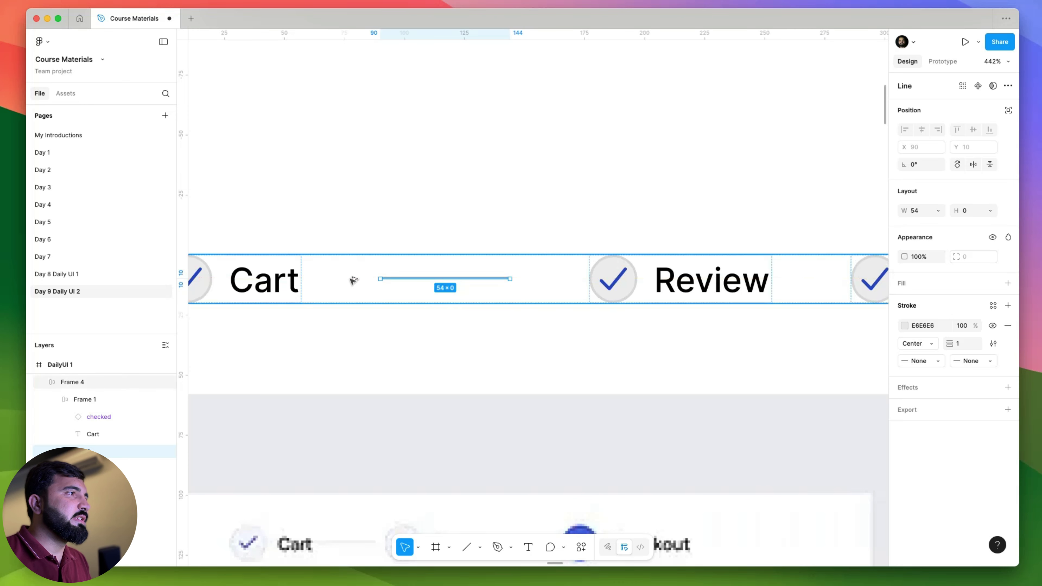
scroll(360, 281, "down", 3)
scroll(360, 281, "down", 1)
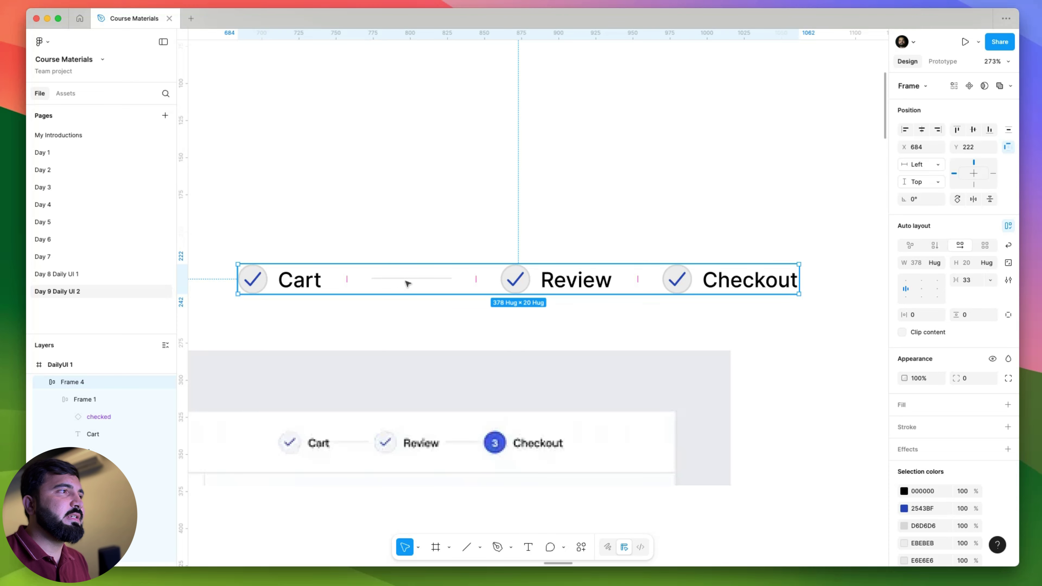
- Copy the connector line and paste it between the Review and Checkout steps
left_click(407, 279)
key("ctrl+c")
key("Tab")
key("ctrl+v")
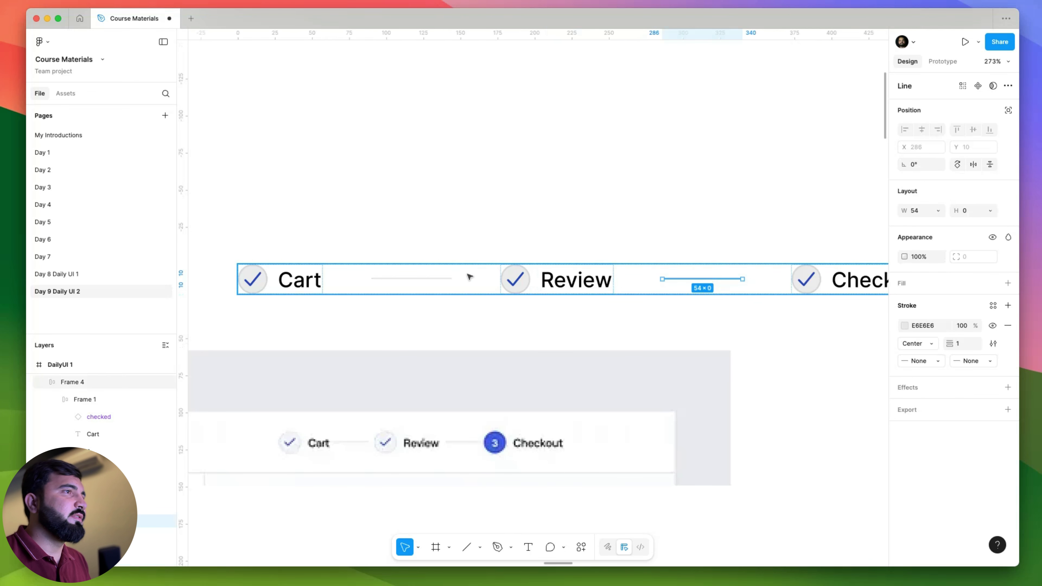
key("Escape")
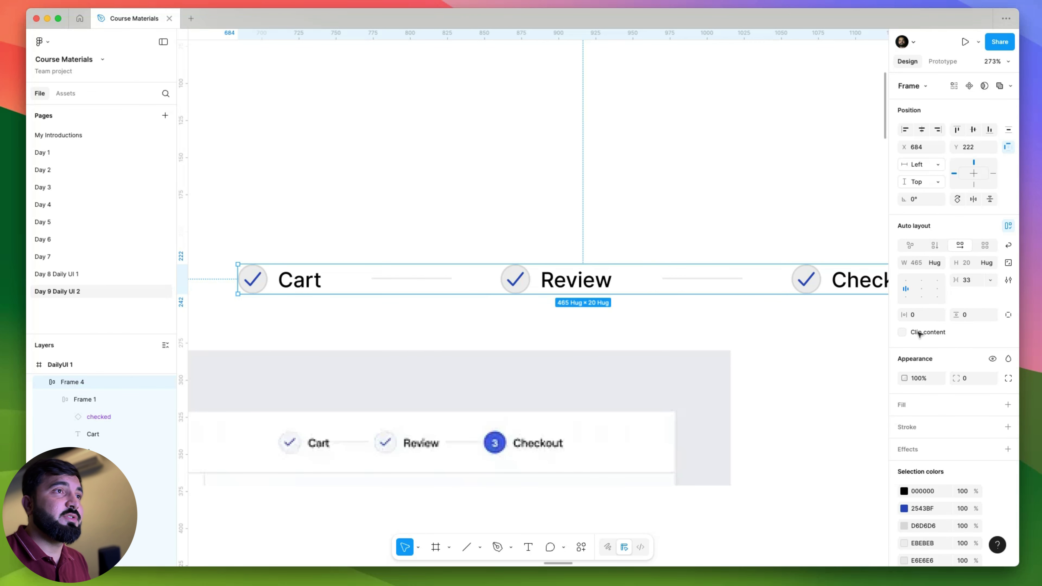
- Reduce the horizontal gap of the steps auto layout to 4
left_click(972, 279)
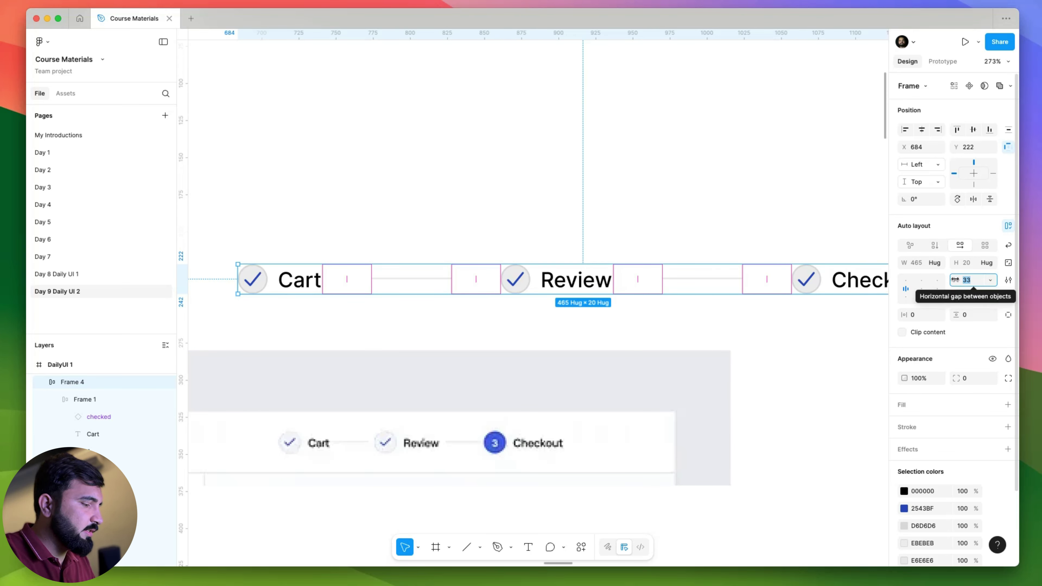
left_click_drag(955, 280, 907, 280)
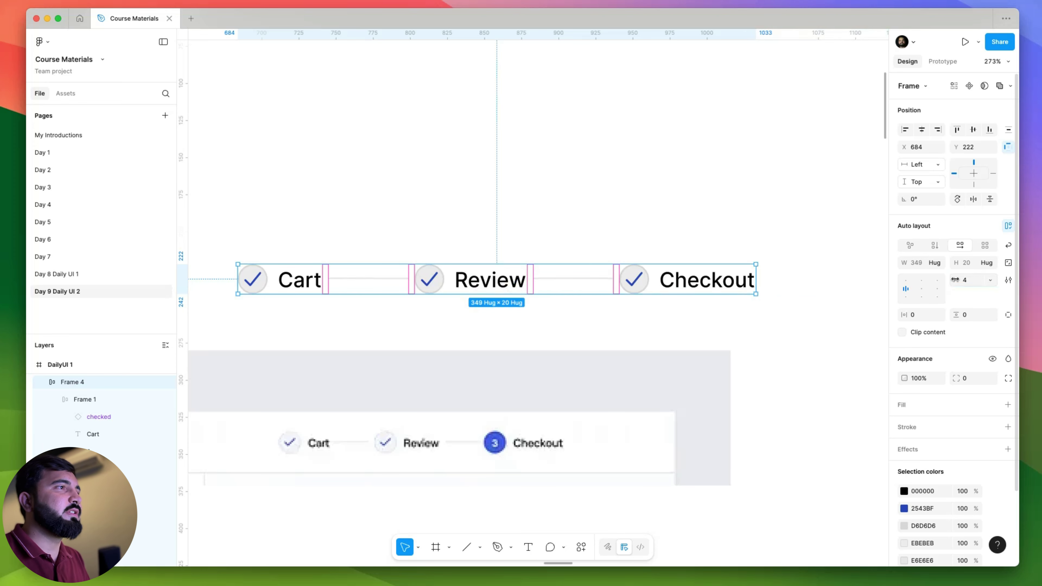
left_click(653, 190)
scroll(581, 210, "down", 3)
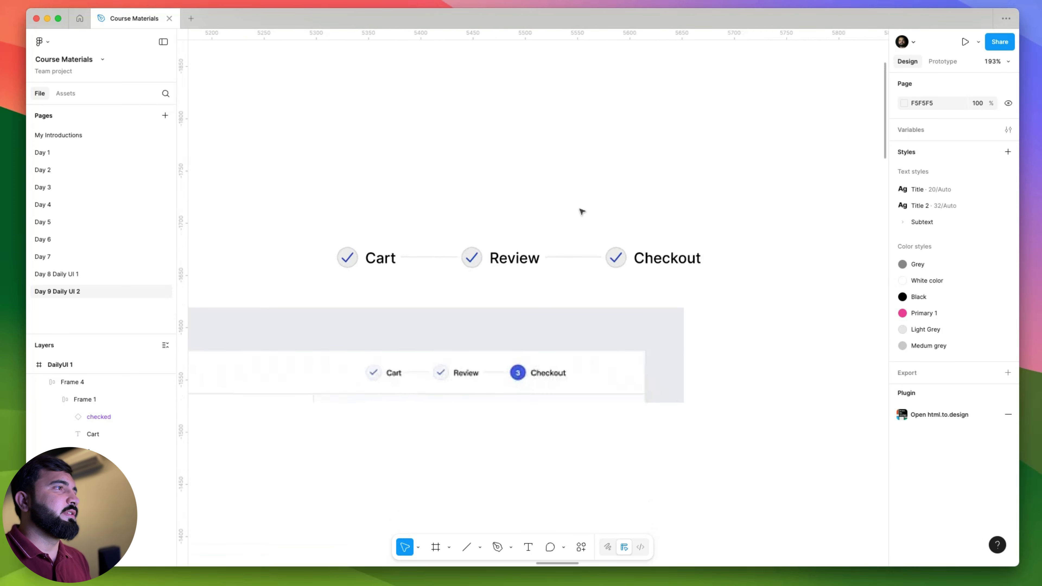
- Switch the Checkout step's icon from the Checked variant to the Default variant
double_click(617, 258)
left_click(617, 257)
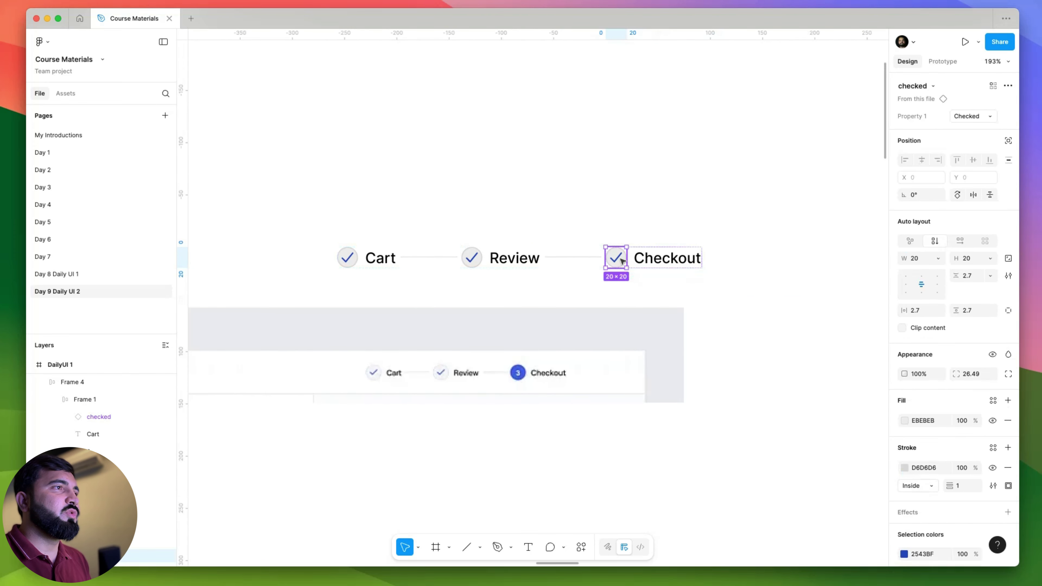
left_click(975, 115)
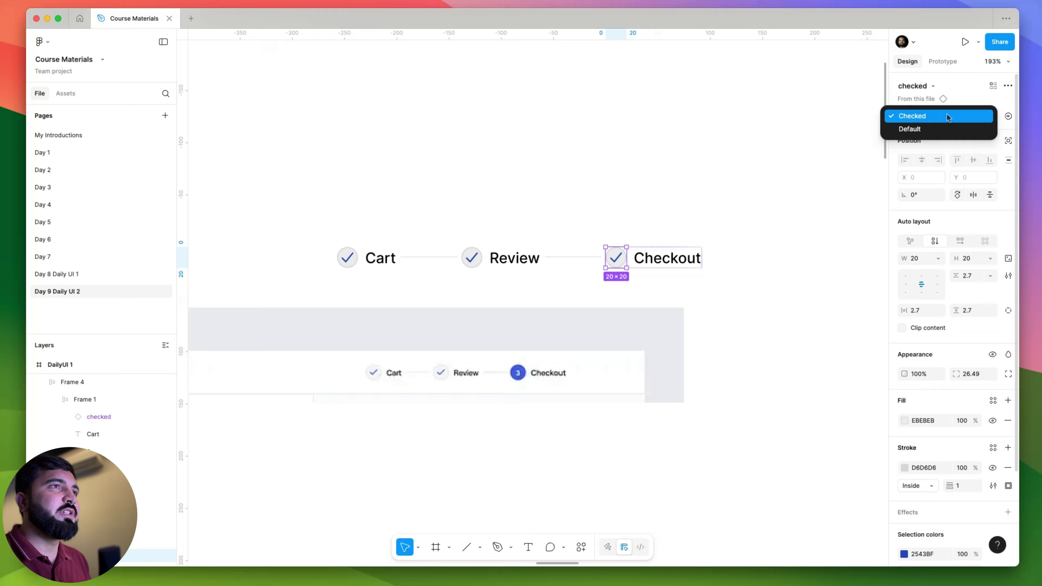
left_click(921, 129)
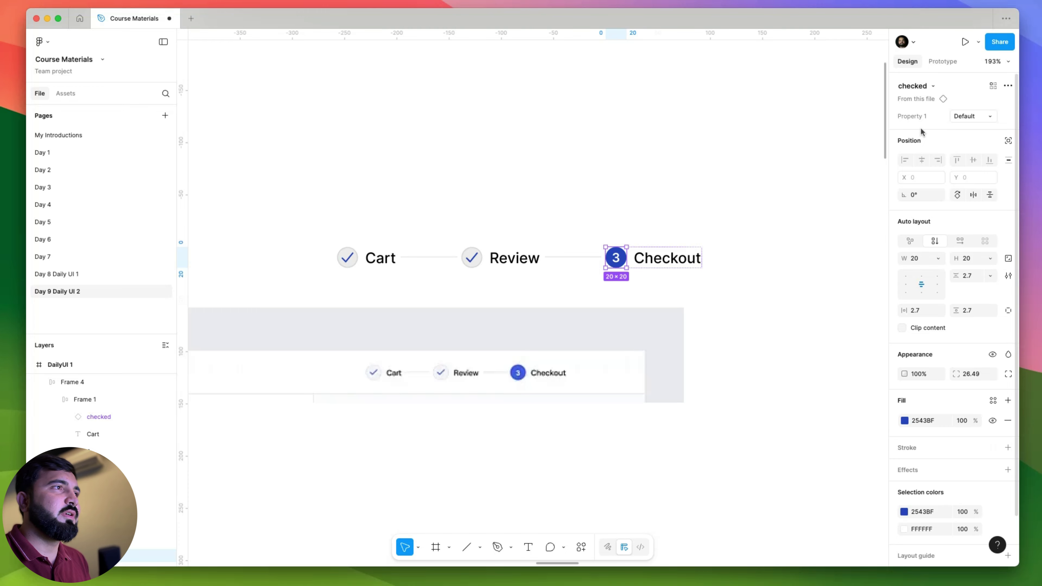
- Go to the icon's main component and rename the numbered variant from Default to Active
left_click(978, 117)
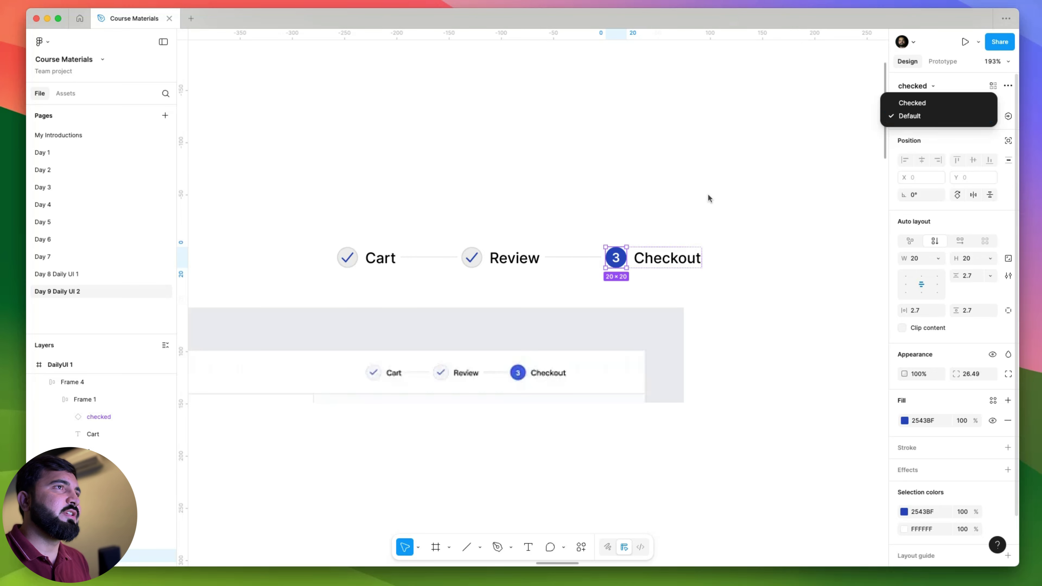
left_click(943, 98)
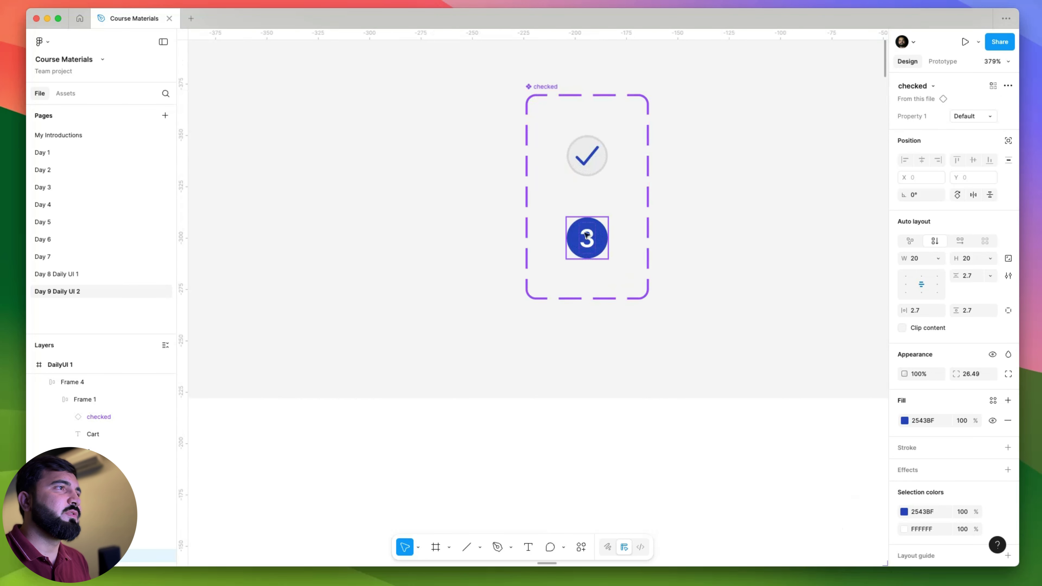
left_click(587, 235)
left_click(971, 120)
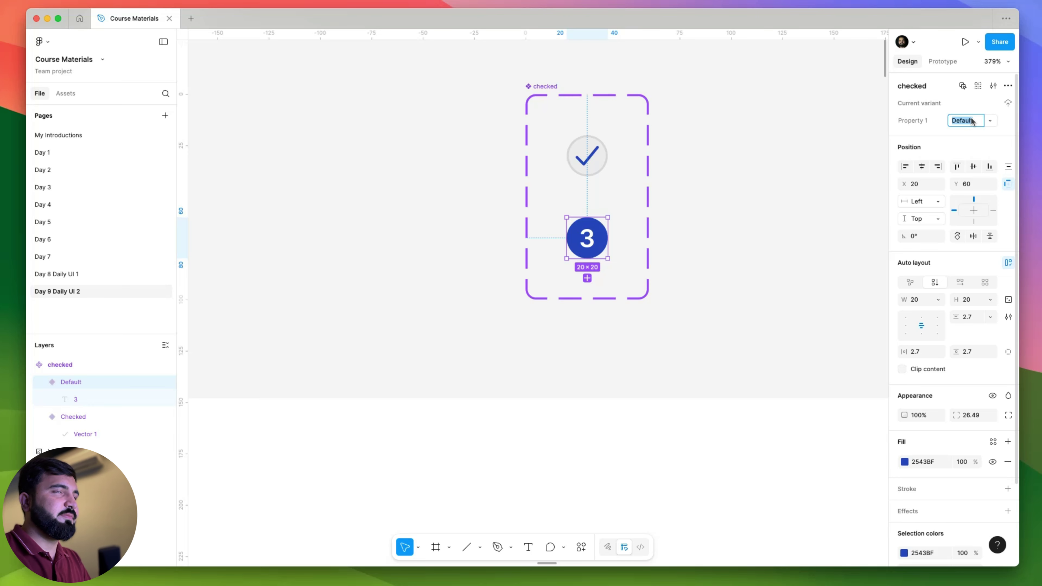
type("Active")
key("Return")
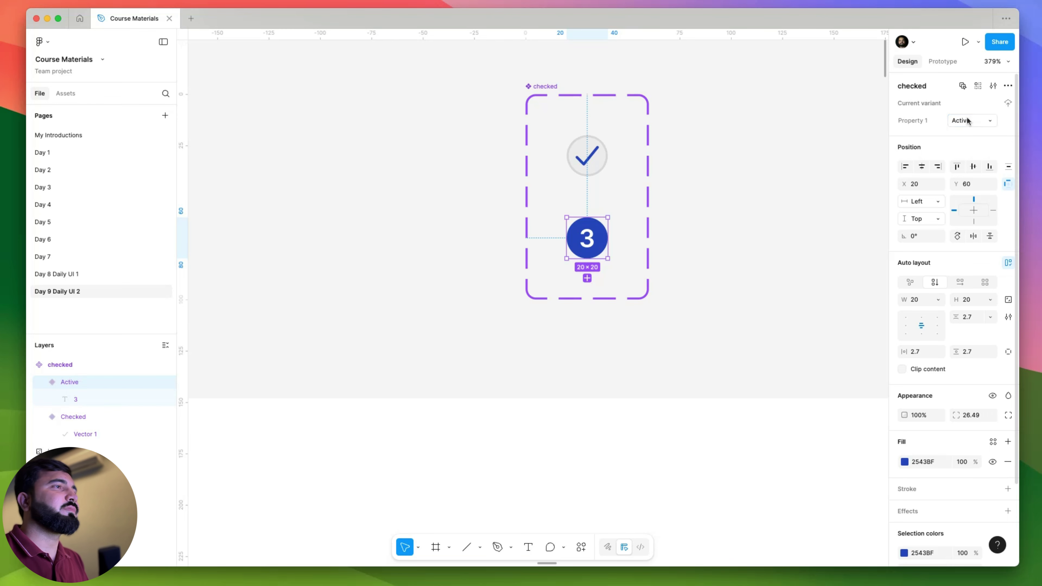
- Move the steps row up to the right end of the DailyUI 1 header beside Checklogo, at about X 1016, Y 45
scroll(746, 167, "down", 5)
left_click(812, 205)
scroll(771, 263, "up", 3)
scroll(771, 263, "up", 3)
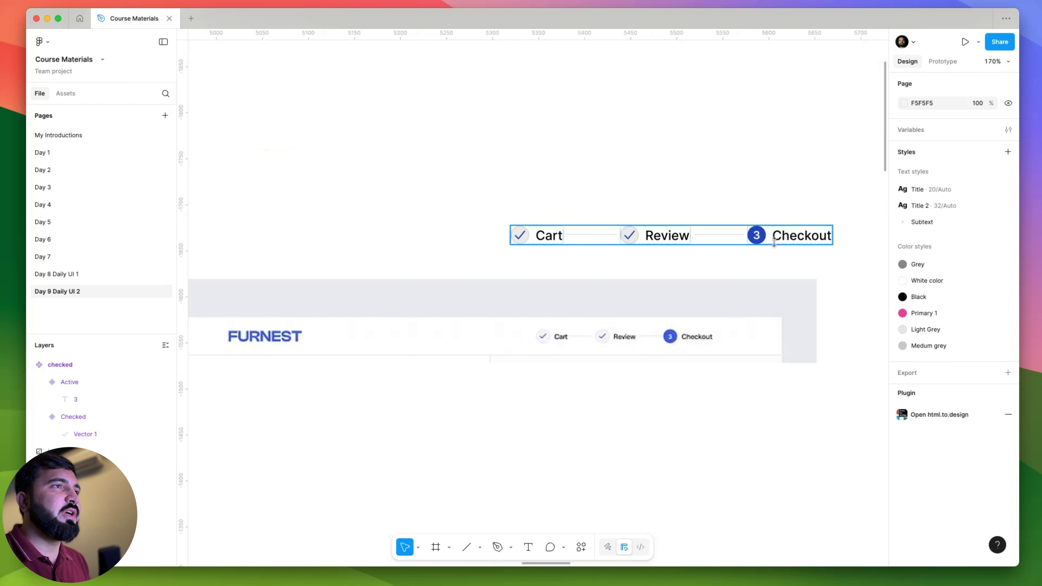
left_click(604, 224)
scroll(607, 226, "down", 5)
scroll(610, 227, "down", 3)
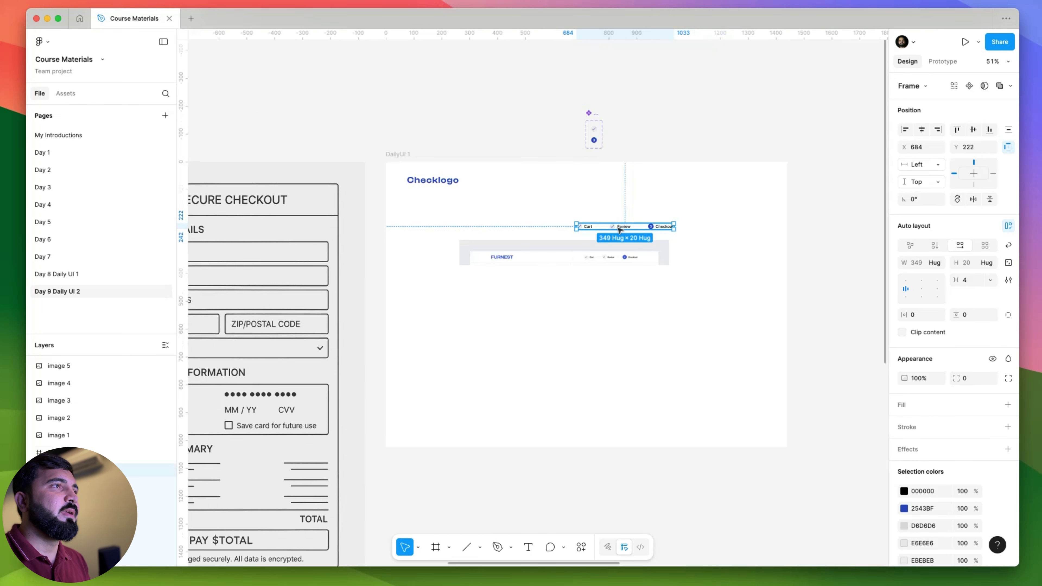
left_click_drag(611, 226, 714, 180)
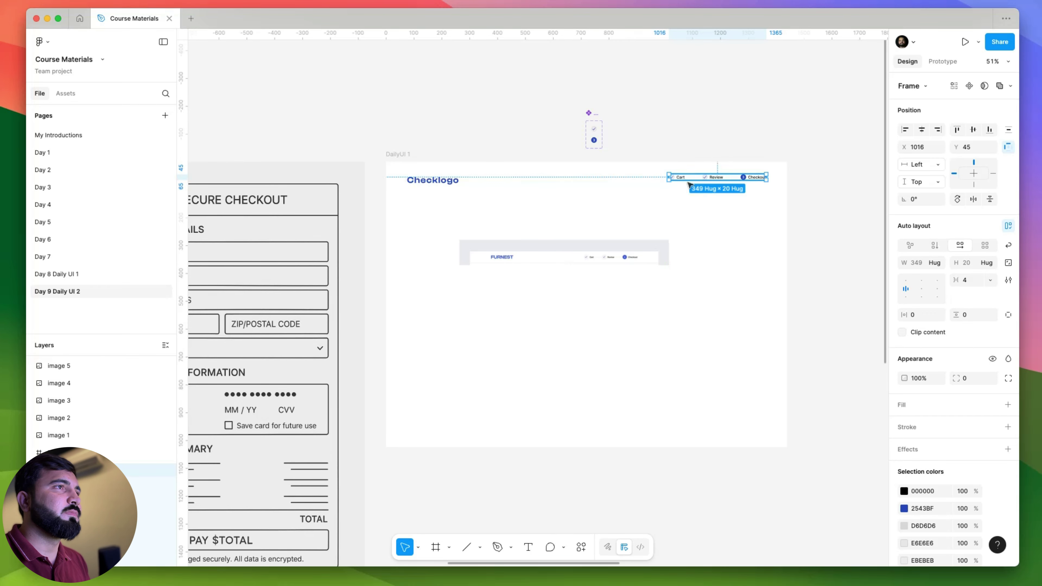
- Combine the Checklogo text and the steps row into one auto layout and stretch it to the frame's full 1440 width
left_click(433, 180, "shift")
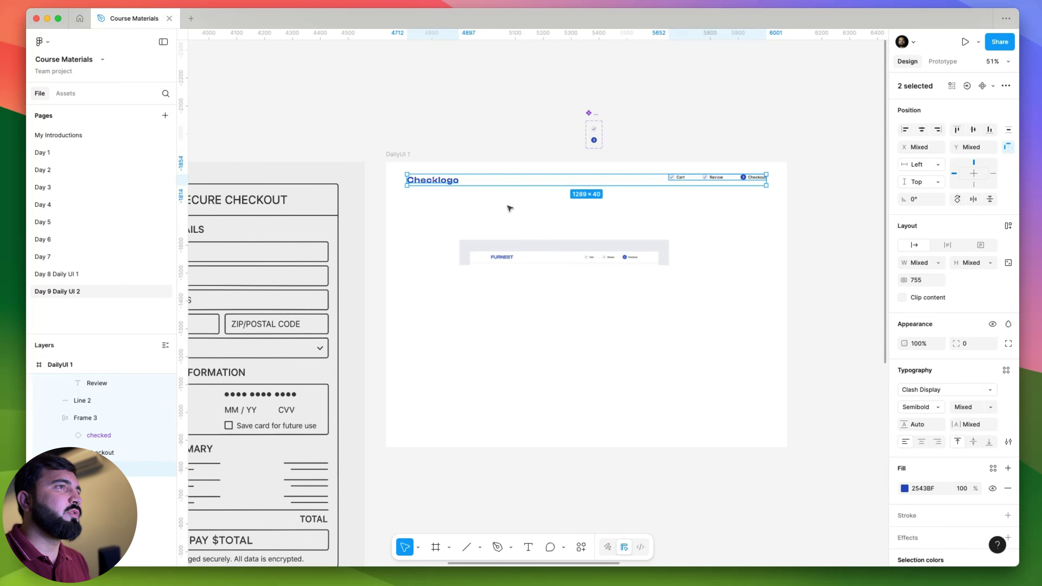
key("shift+a")
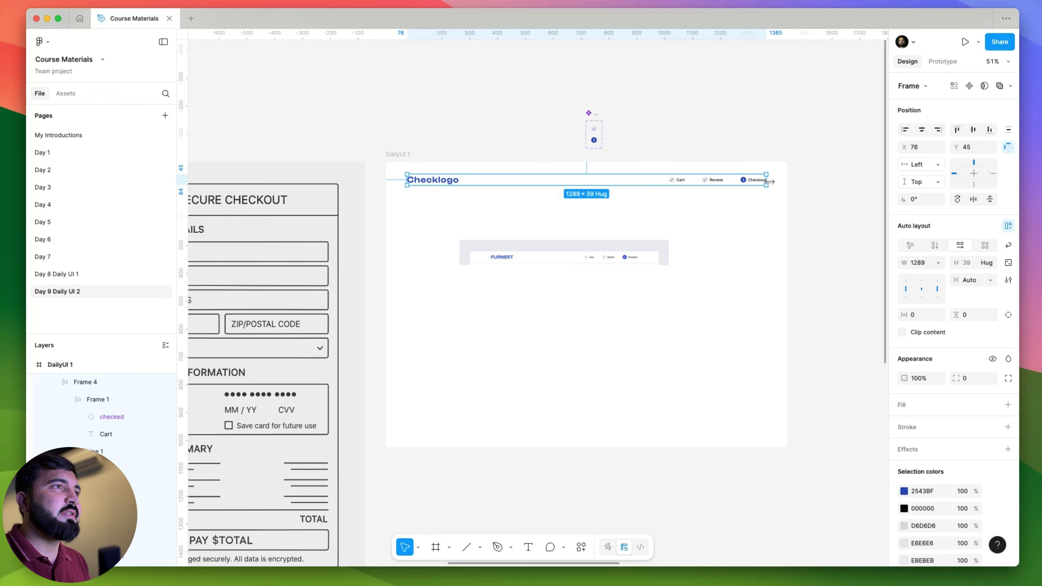
left_click_drag(770, 181, 787, 181)
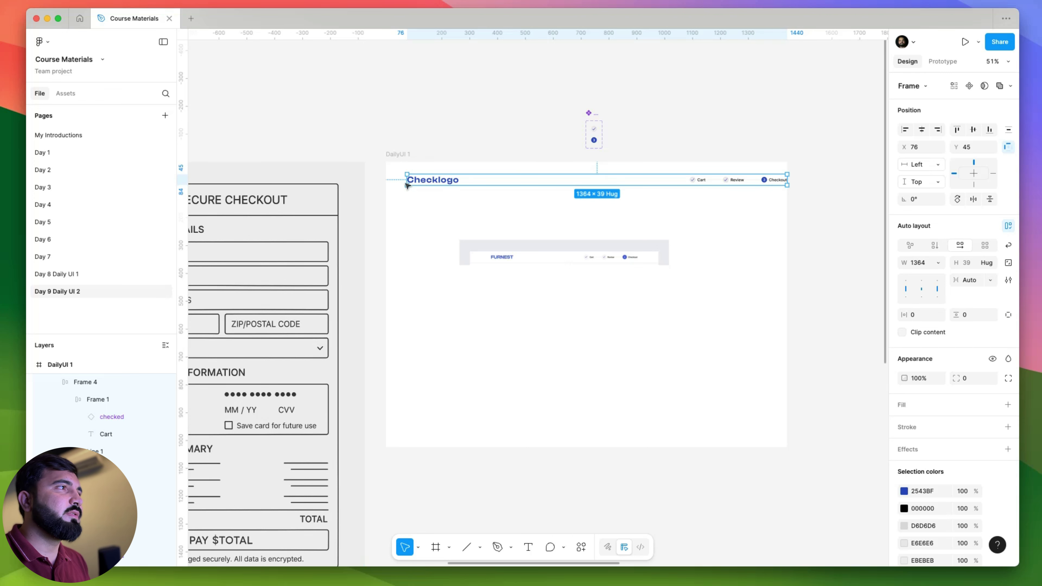
left_click_drag(393, 180, 383, 181)
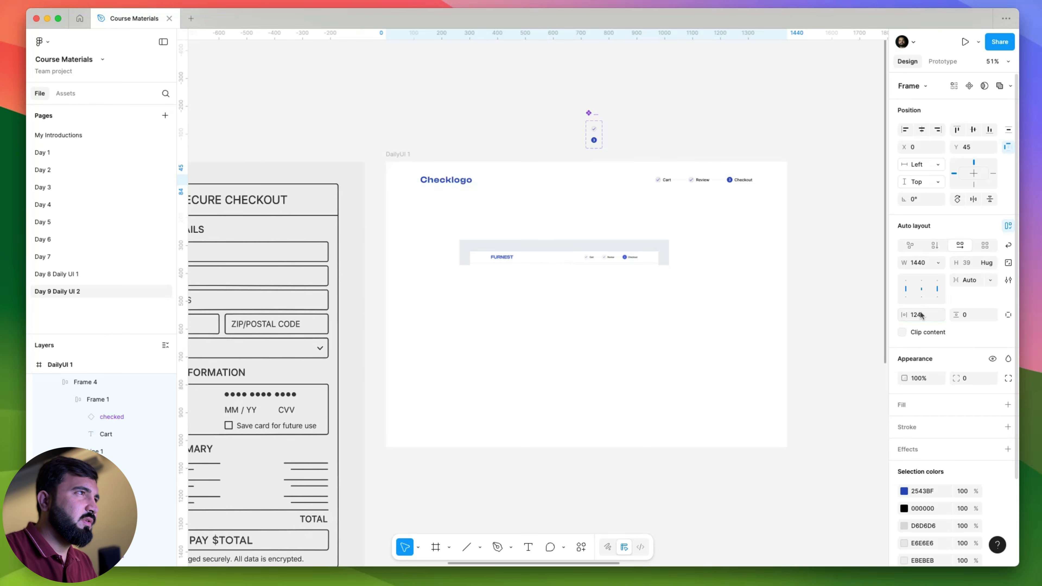
- Give the header auto layout 124 horizontal and 40 vertical padding, and place it at the DailyUI 1 frame's top edge, Y 0
key("Return")
scroll(547, 163, "up", 5)
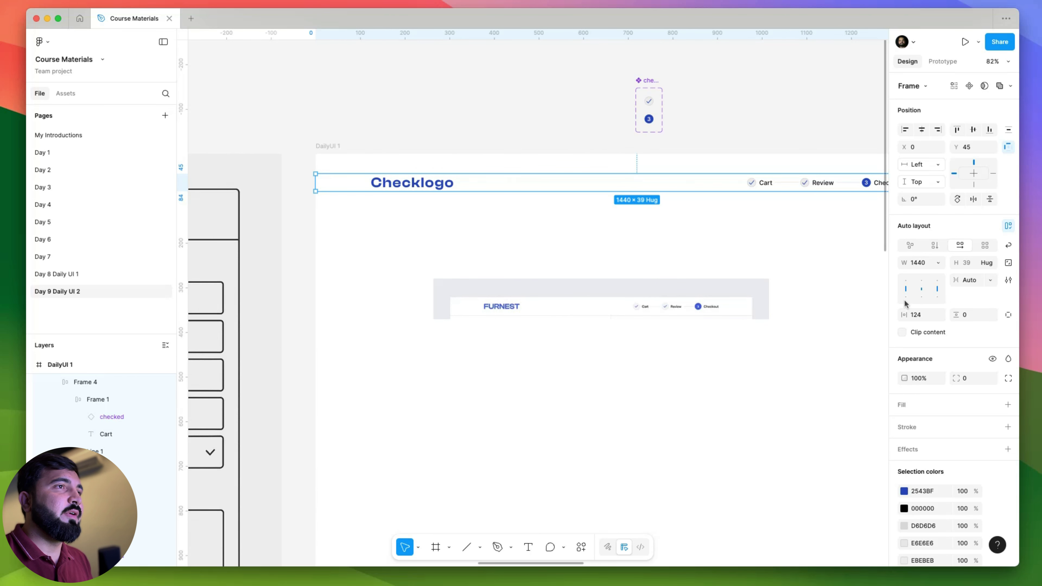
left_click(969, 315)
type("80")
key("Return")
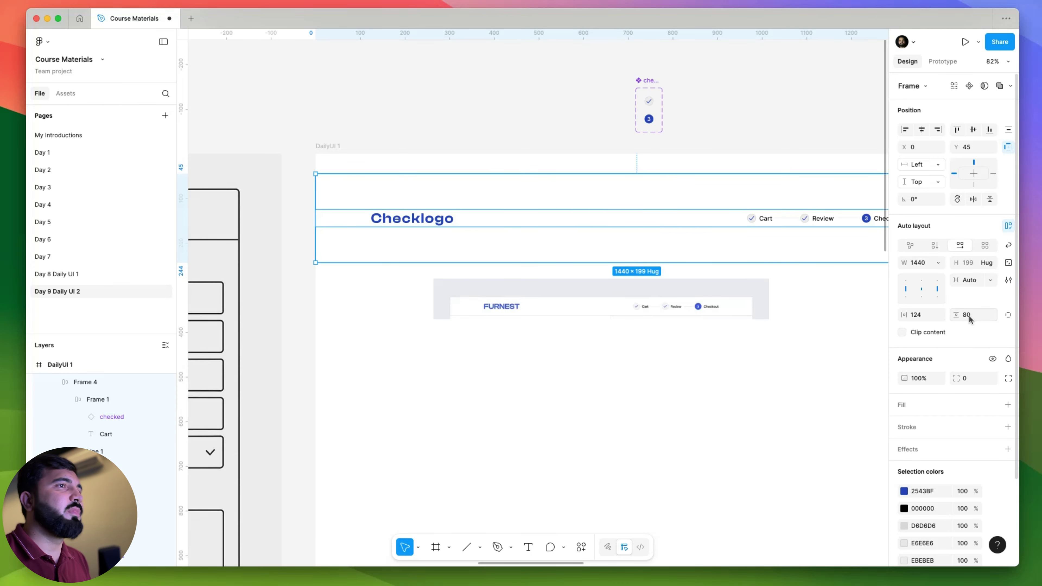
left_click(967, 315)
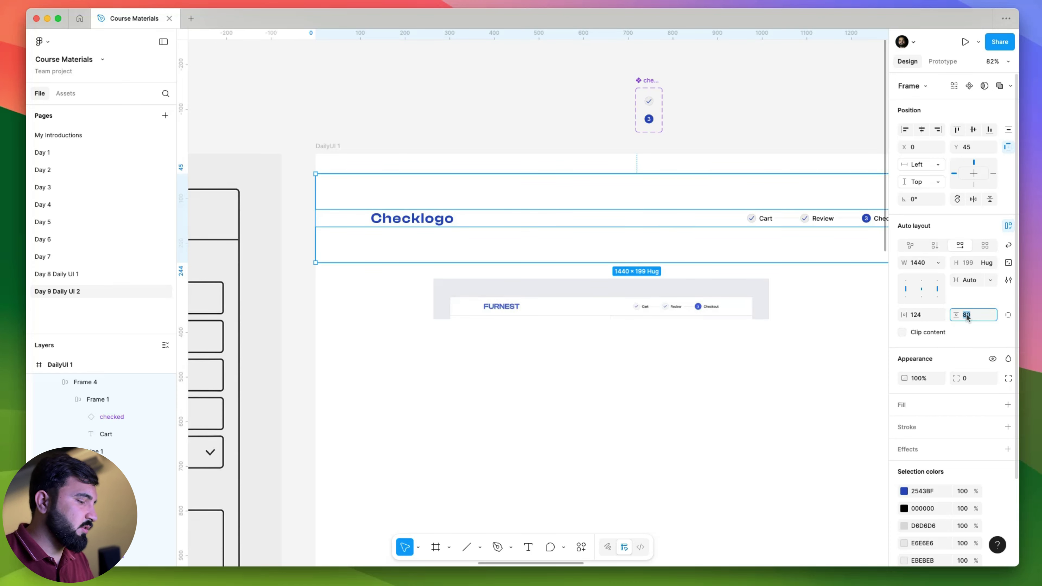
key("Return")
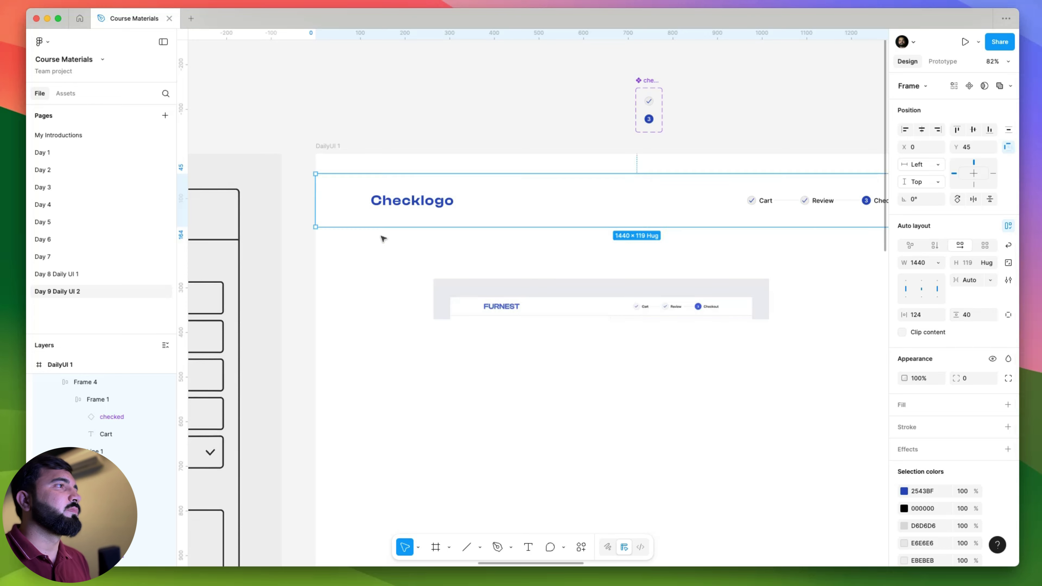
left_click_drag(404, 189, 405, 183)
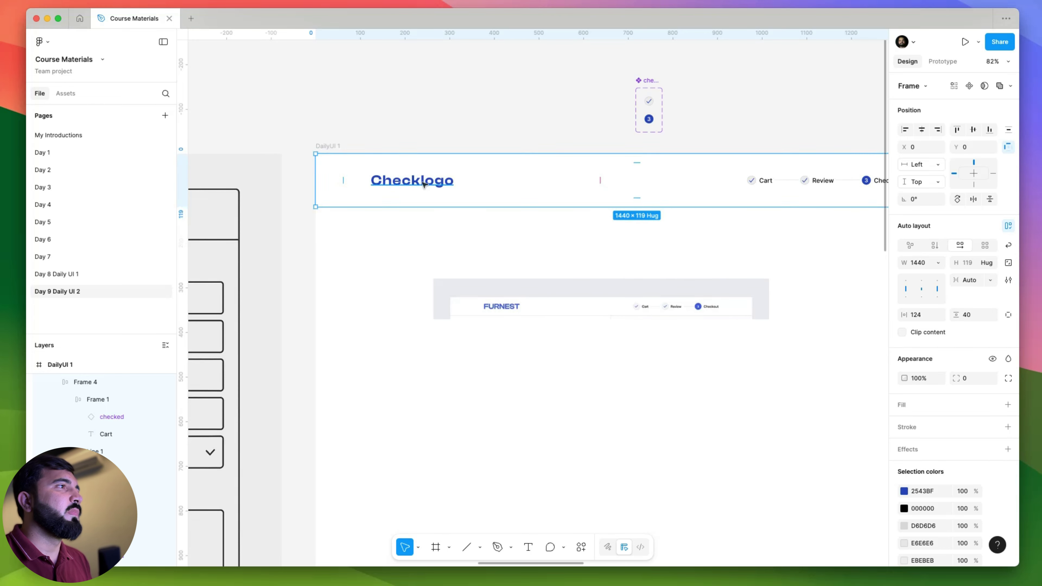
- Add a 1 px inside stroke to the header auto layout, applied to its bottom edge only
scroll(407, 186, "down", 3)
scroll(551, 237, "right", 3)
scroll(496, 266, "up", 10)
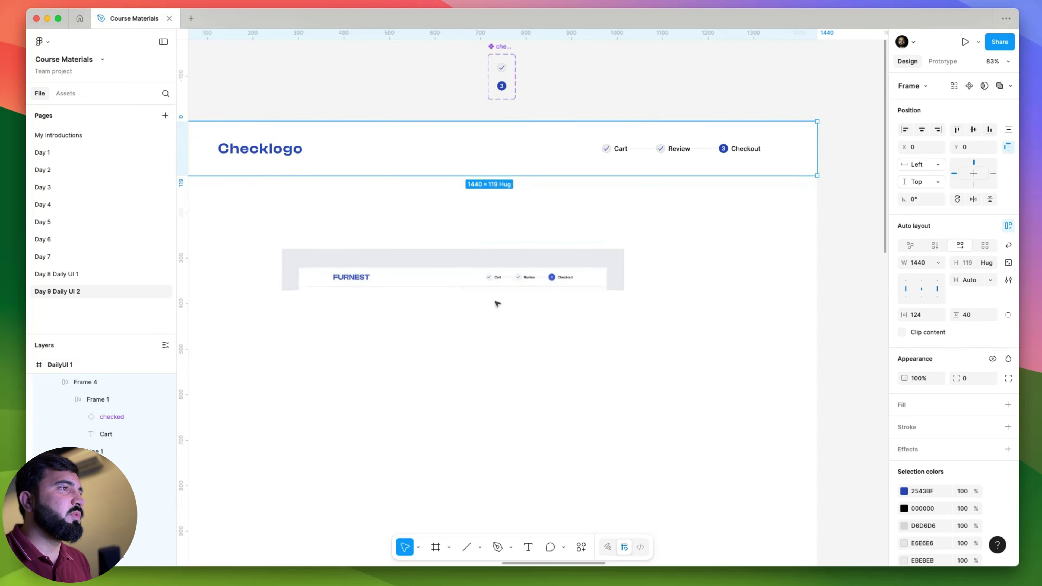
scroll(519, 293, "down", 10)
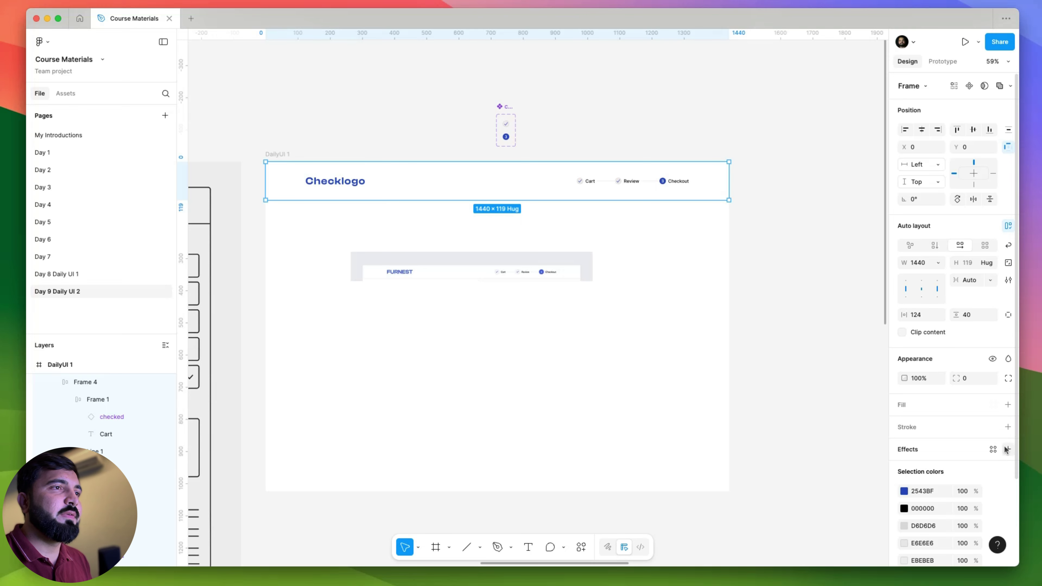
left_click(1007, 427)
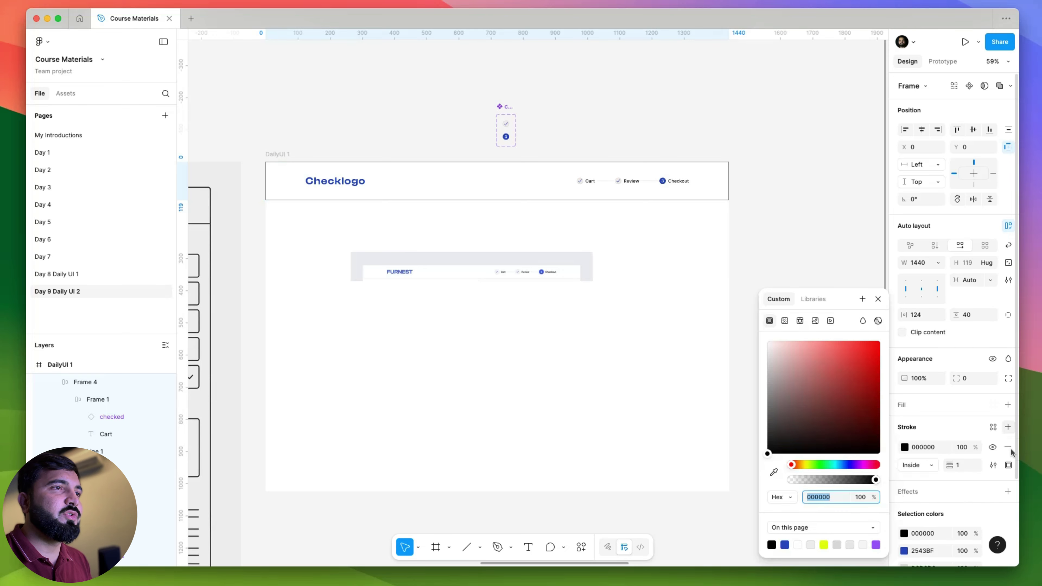
left_click(1008, 464)
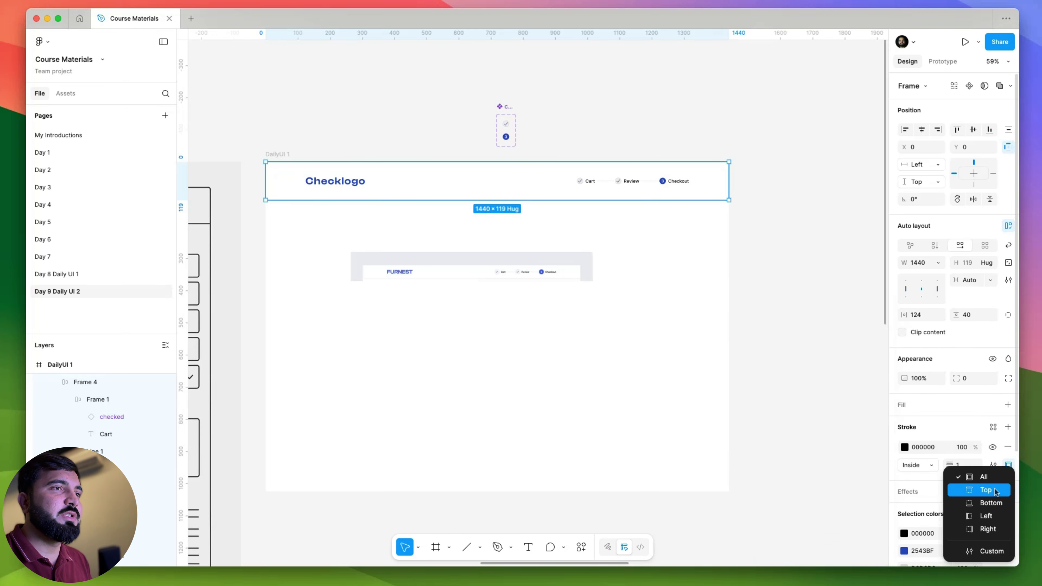
left_click(991, 503)
- Recolour the header's bottom stroke to light grey C8C8C8
left_click(905, 448)
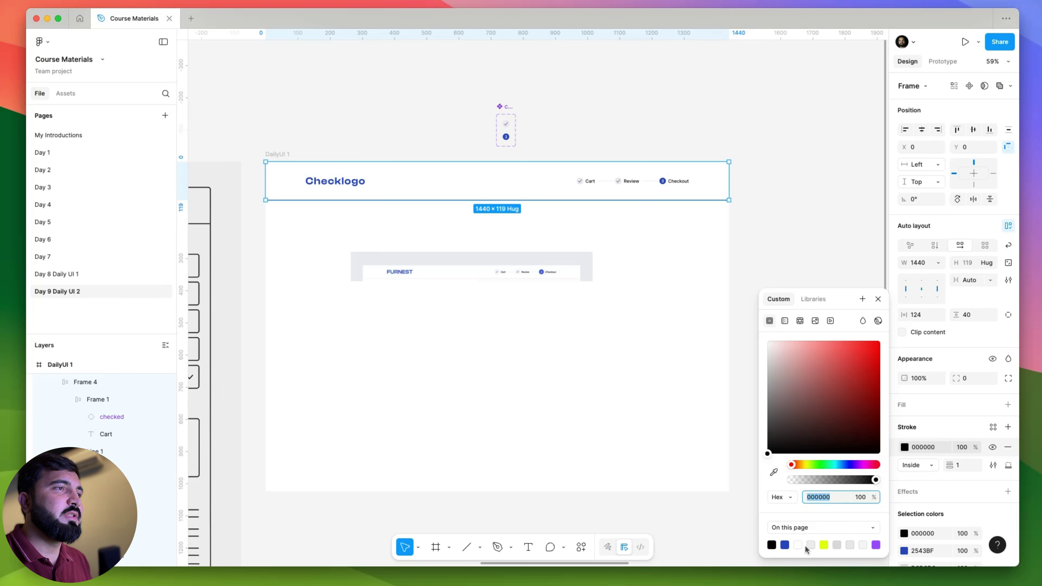
left_click(792, 181)
left_click(662, 197)
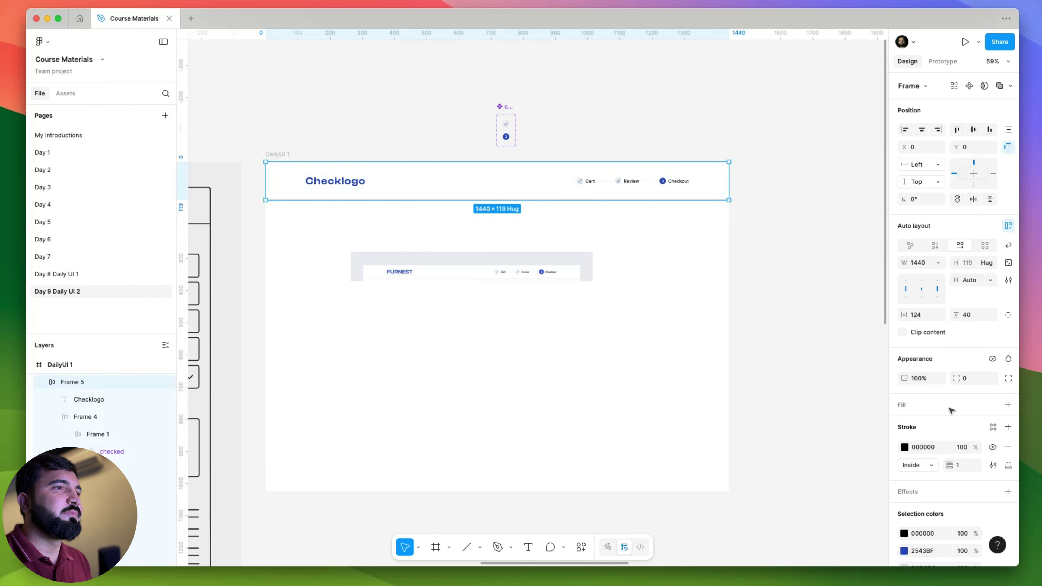
left_click(905, 447)
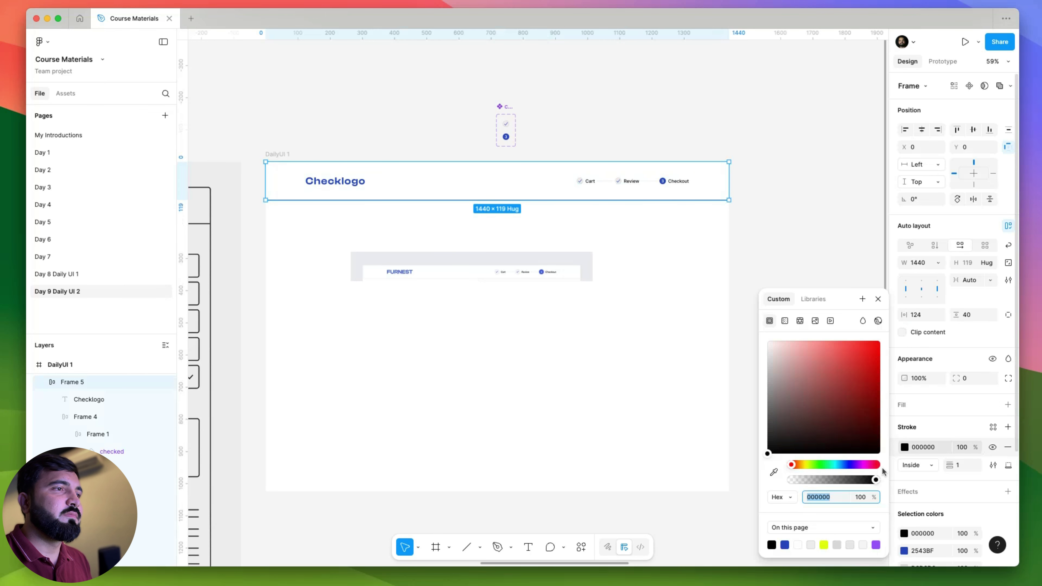
left_click(811, 545)
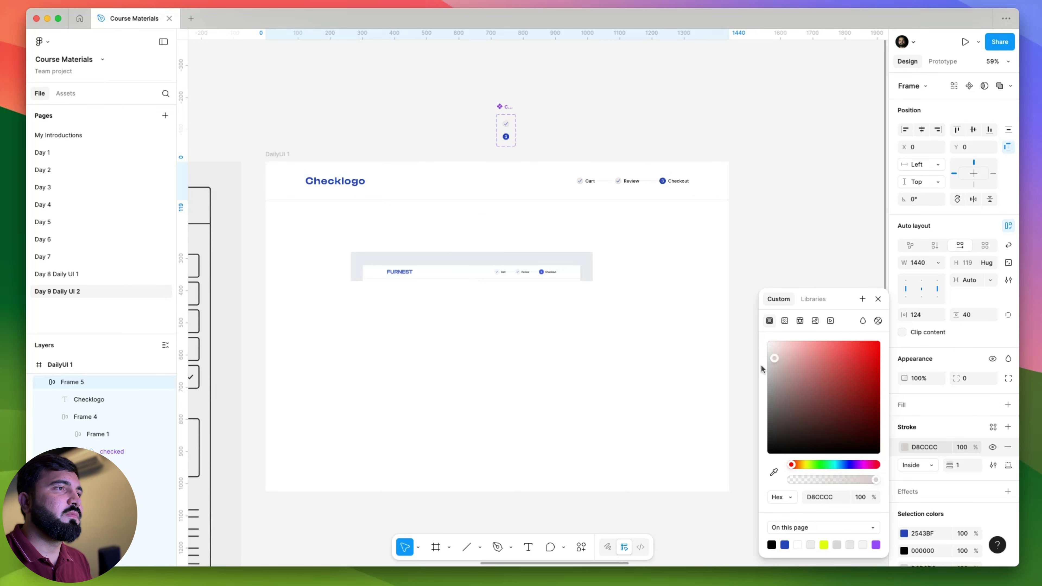
left_click(751, 340)
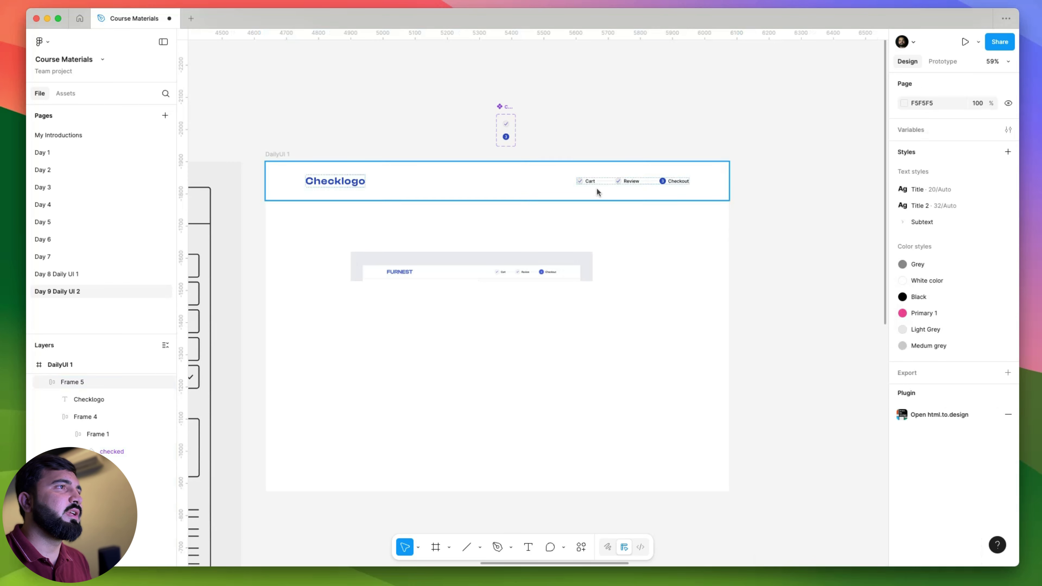
- Reduce the header auto layout's vertical padding to 24
left_click(597, 189)
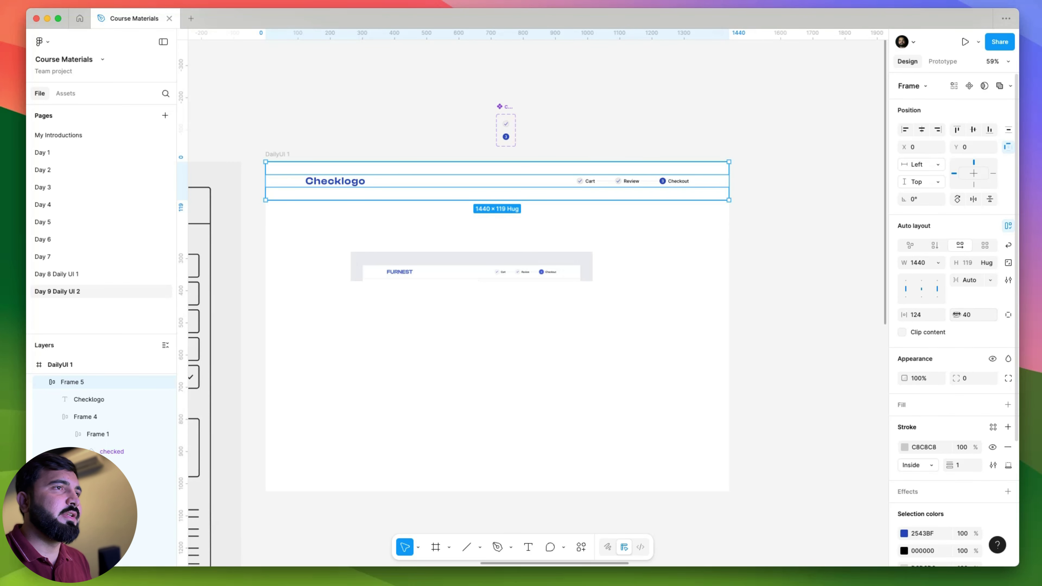
left_click(966, 316)
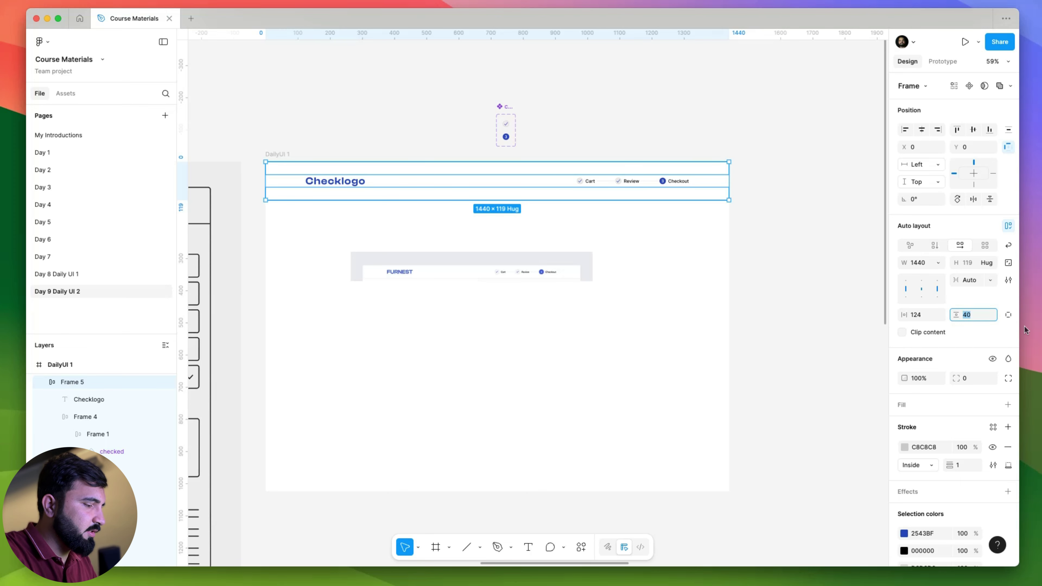
type("24")
key("Return")
left_click(783, 267)
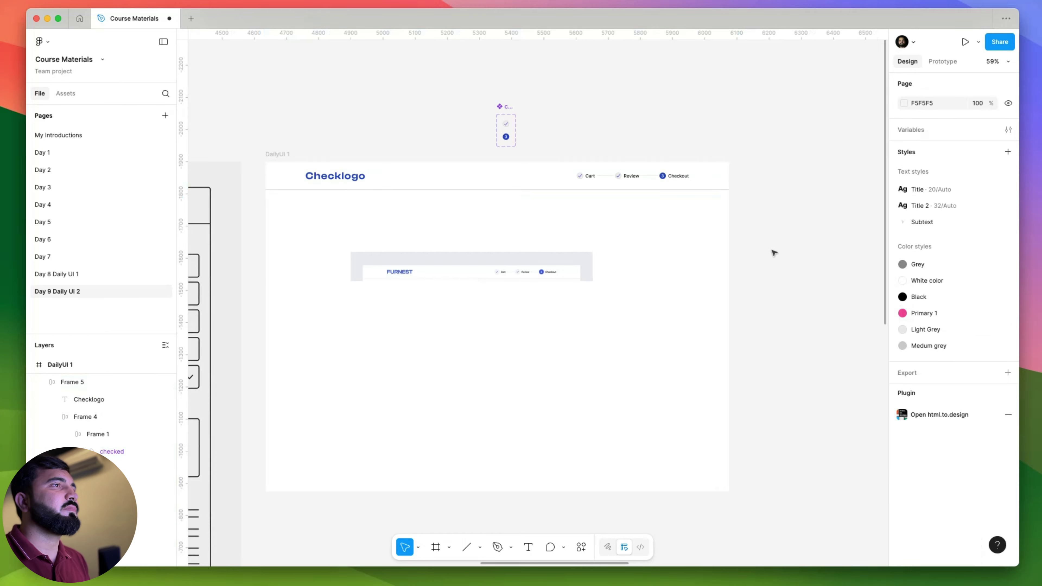
- Delete the FURNEST header reference image from the DailyUI 1 frame
scroll(796, 304, "left", 3)
scroll(796, 304, "up", 1)
scroll(411, 342, "right", 3)
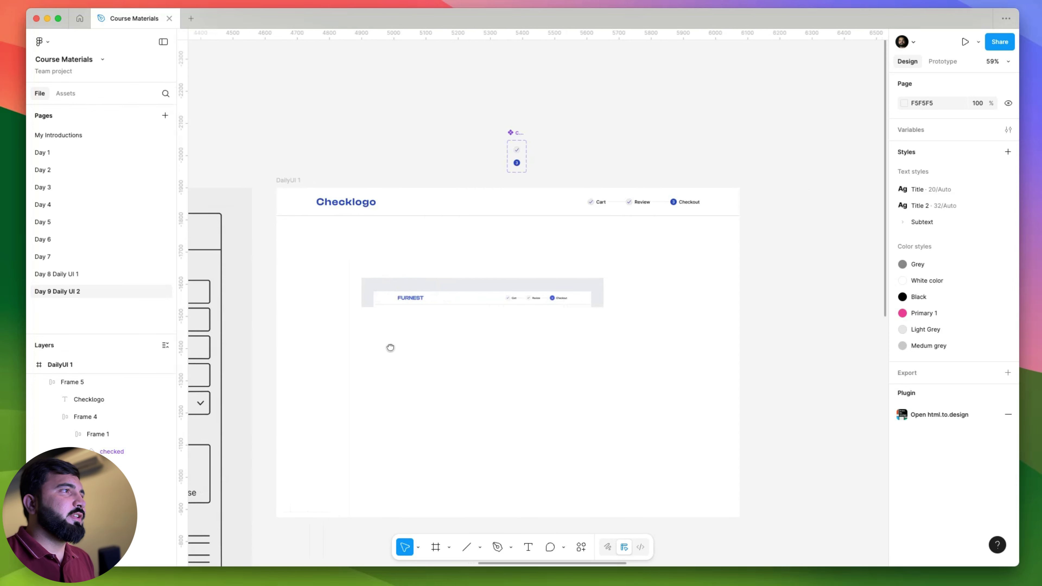
left_click(420, 283)
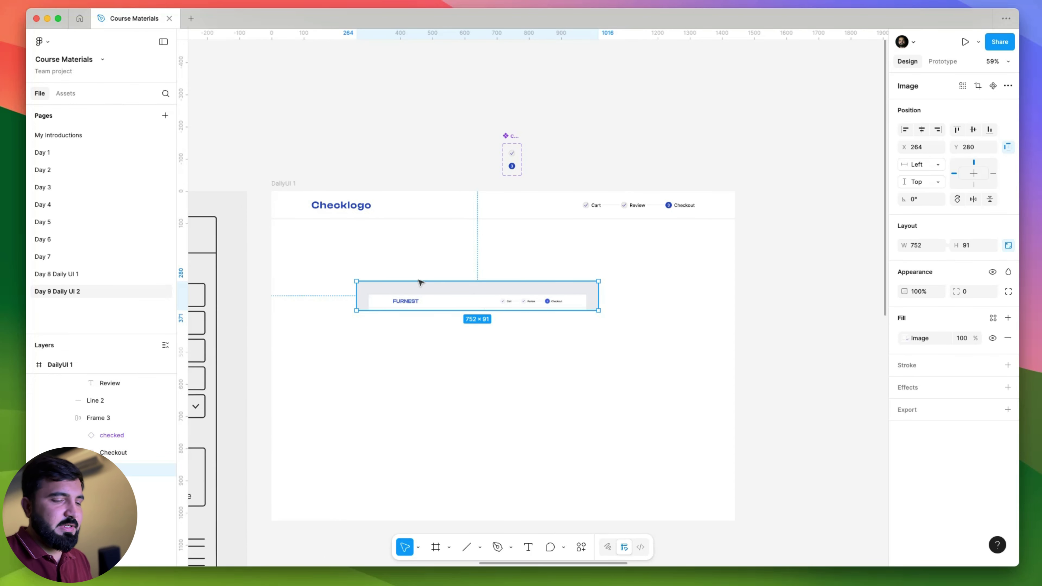
key("Delete")
- Examine the Secure Checkout wireframe's billing, payment and order summary sections beside the DailyUI 1 frame
scroll(393, 255, "down", 5)
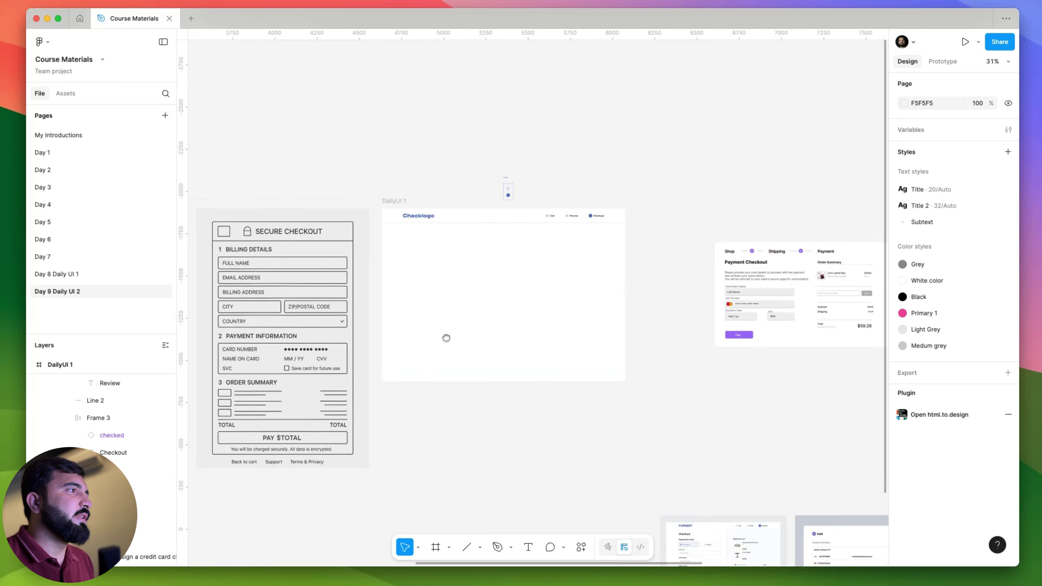
scroll(512, 316, "down", 2)
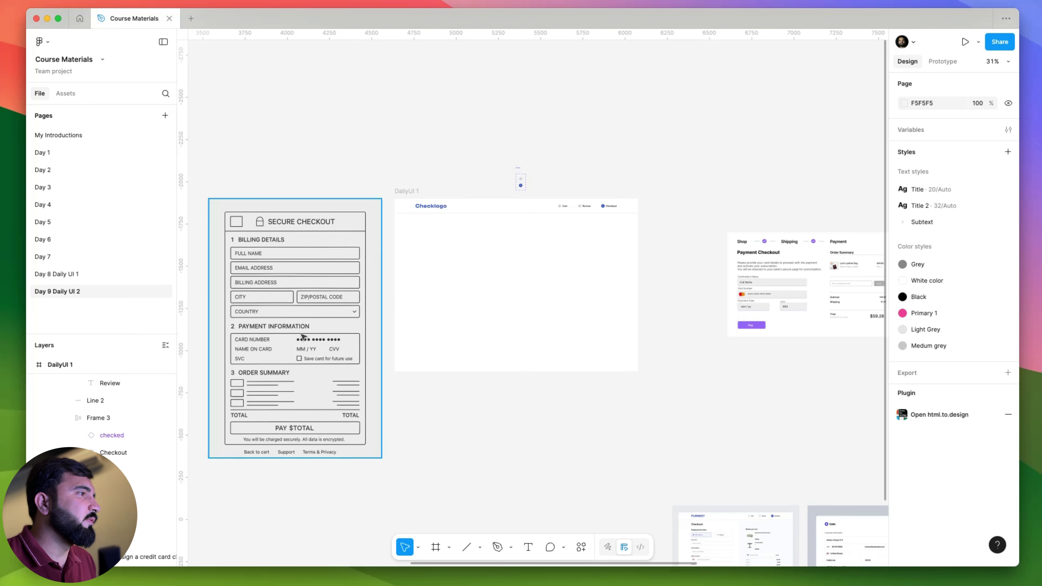
scroll(252, 263, "up", 5)
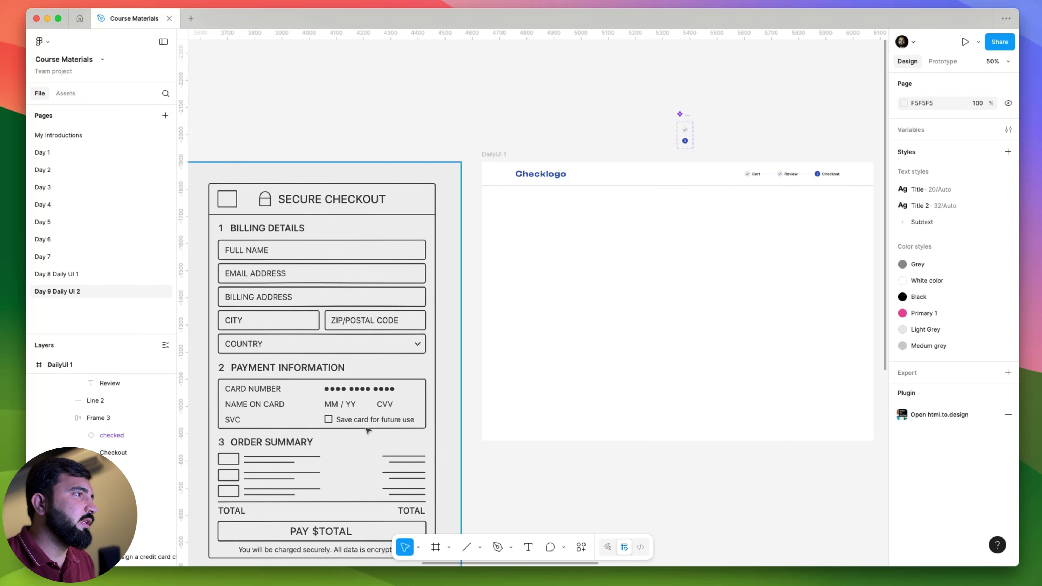
scroll(291, 385, "down", 2)
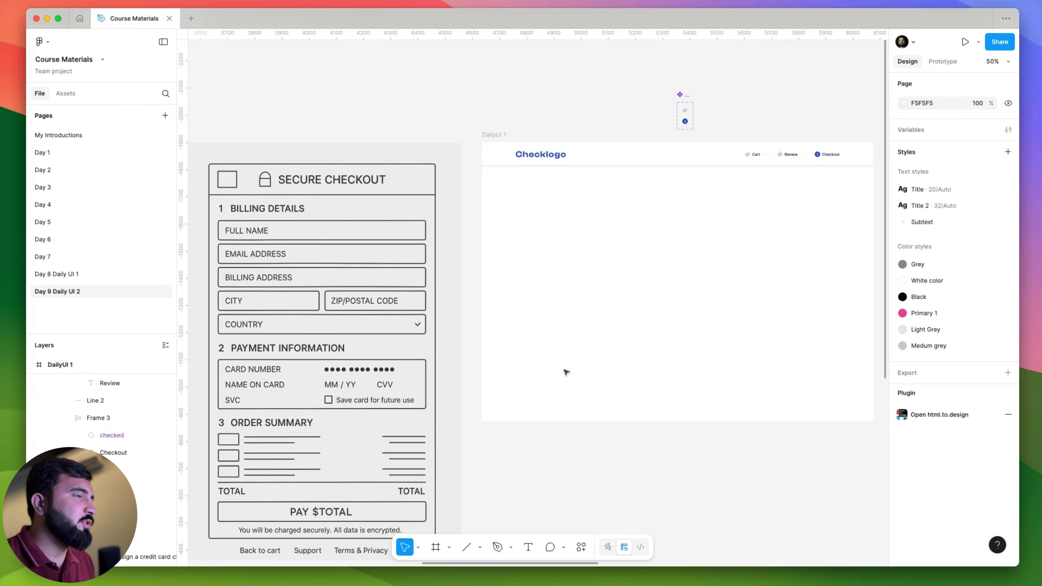
scroll(615, 336, "right", 3)
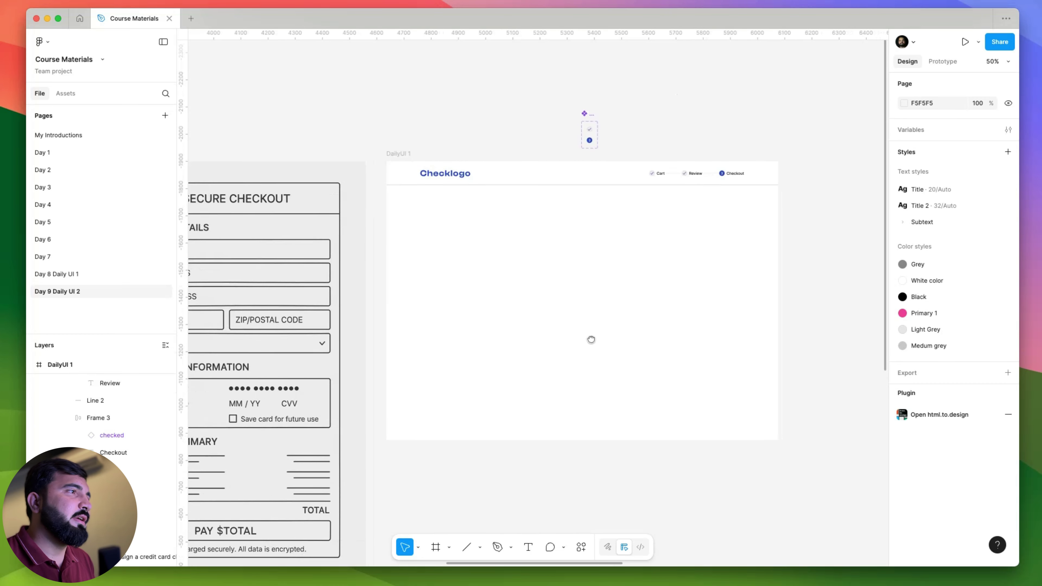
scroll(689, 361, "down", 3)
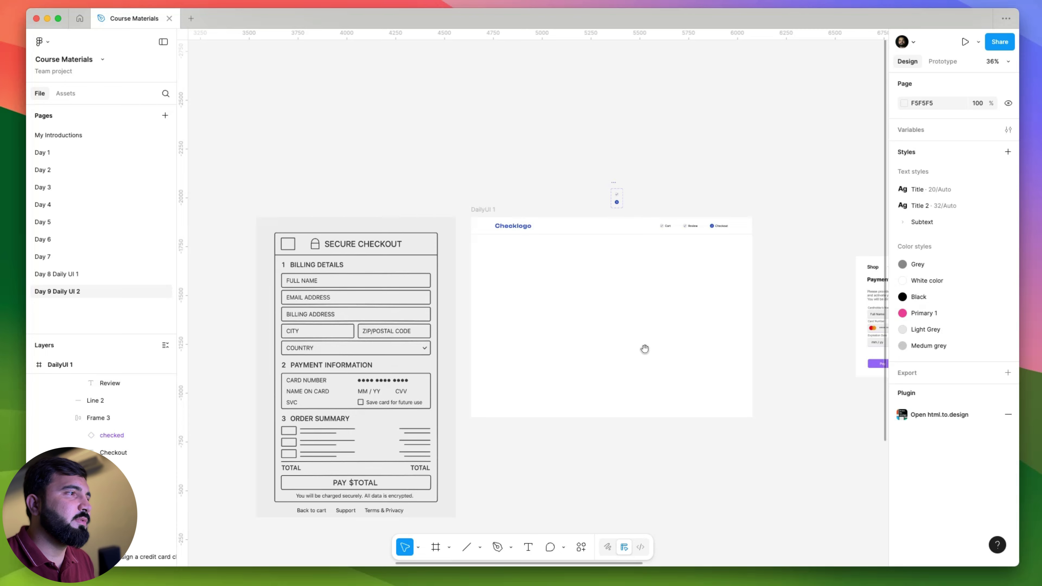
- Compare the layouts of the Payment Checkout, FURNEST and Coht reference designs with the empty DailyUI 1 page
left_click_drag(644, 349, 411, 348)
scroll(745, 326, "up", 6)
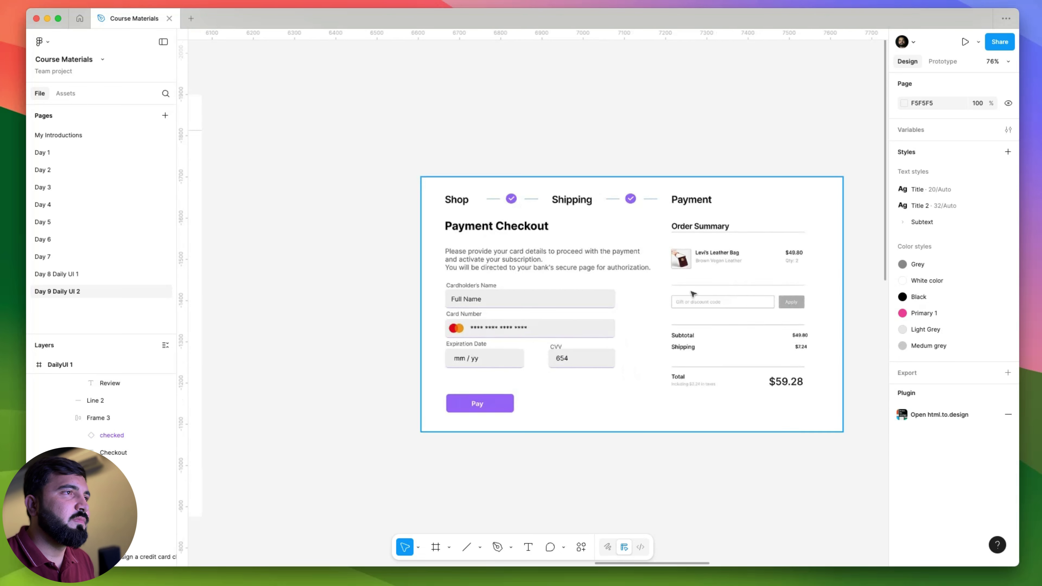
scroll(745, 327, "down", 6)
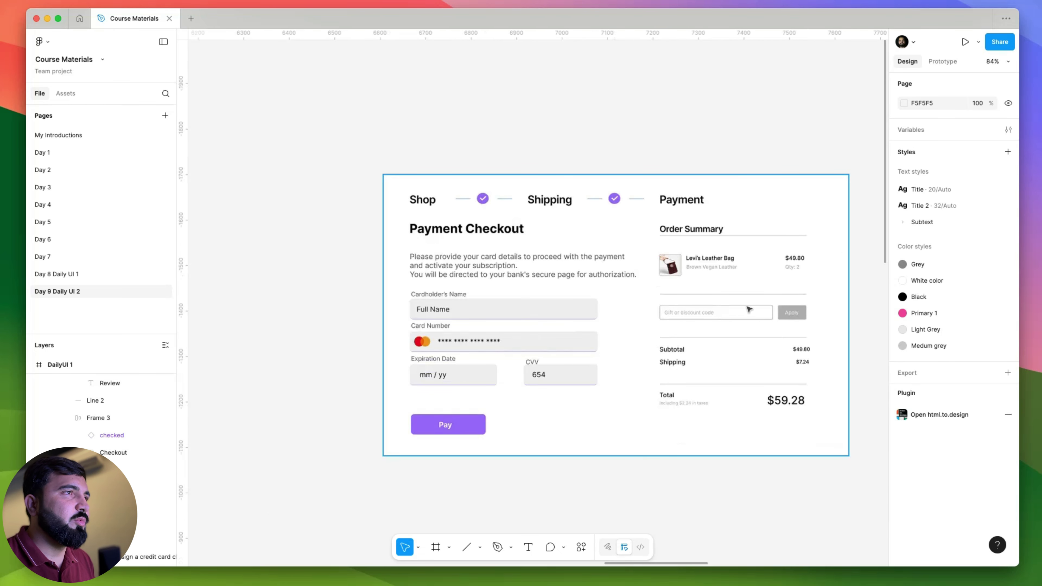
scroll(549, 384, "left", 8)
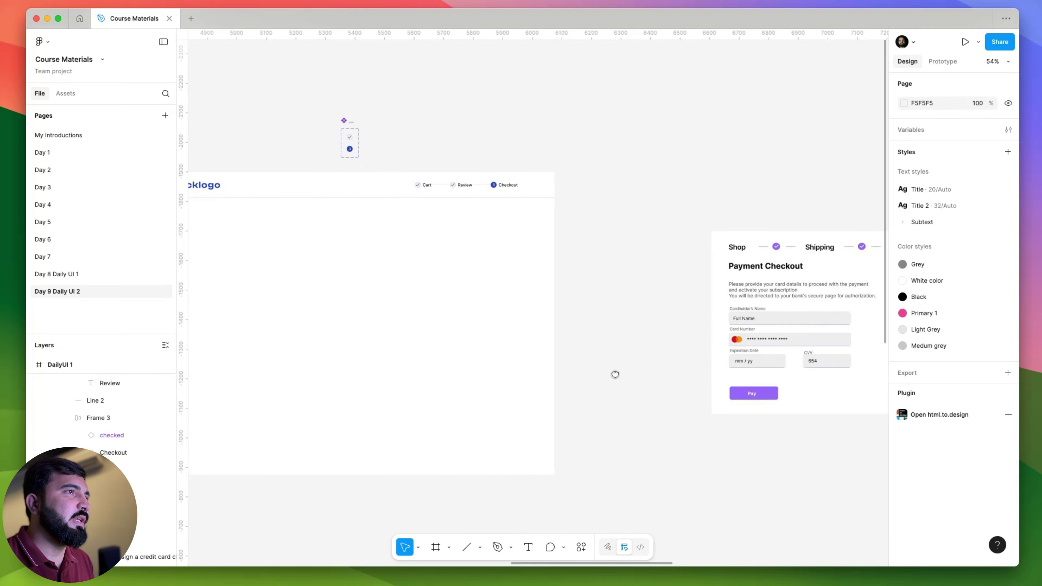
scroll(535, 290, "down", 3)
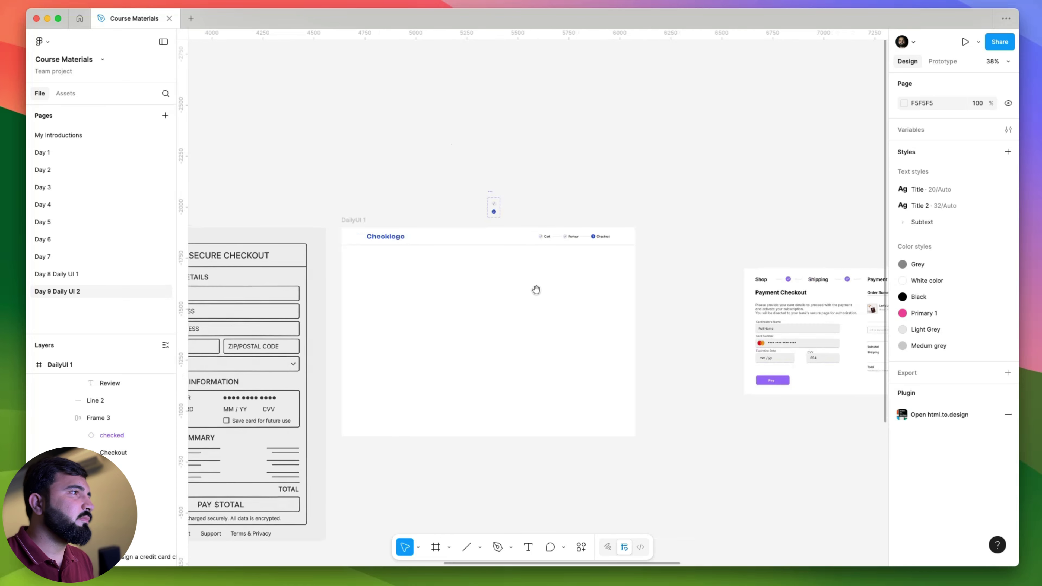
scroll(566, 209, "left", 3)
scroll(565, 209, "down", 3)
scroll(527, 285, "down", 3)
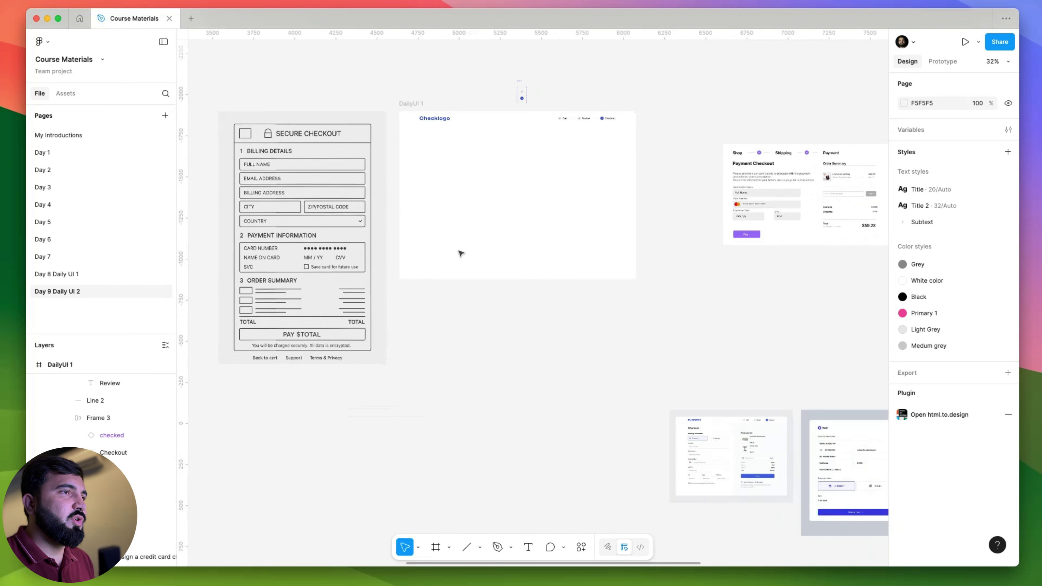
left_click(805, 429)
scroll(841, 464, "up", 5)
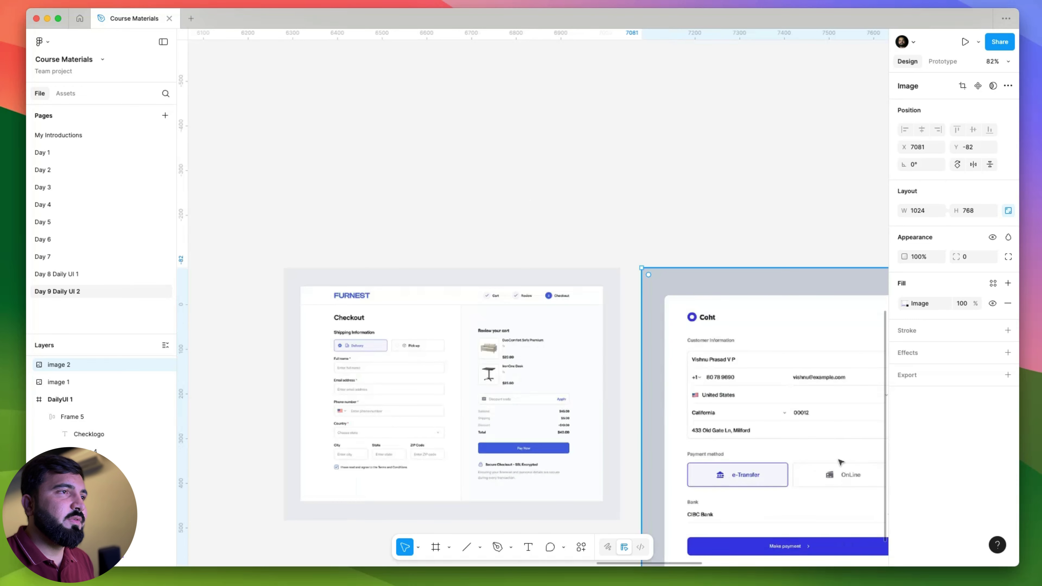
- Place a copy of the Payment details reference image directly below the DailyUI 1 frame, aligned with its left edge
scroll(745, 379, "down", 2)
scroll(745, 380, "right", 10)
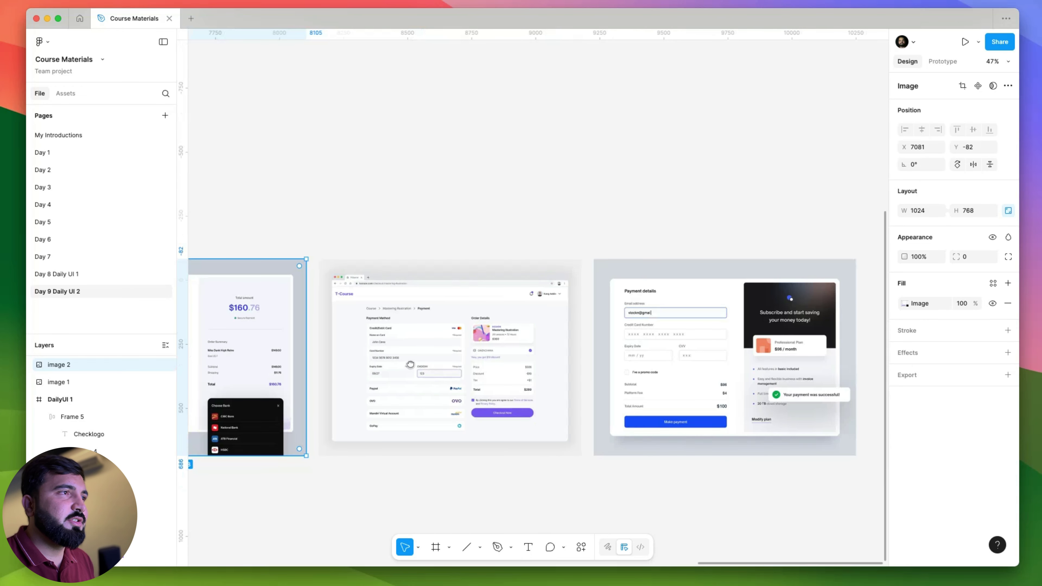
left_click(703, 337)
scroll(704, 338, "down", 6)
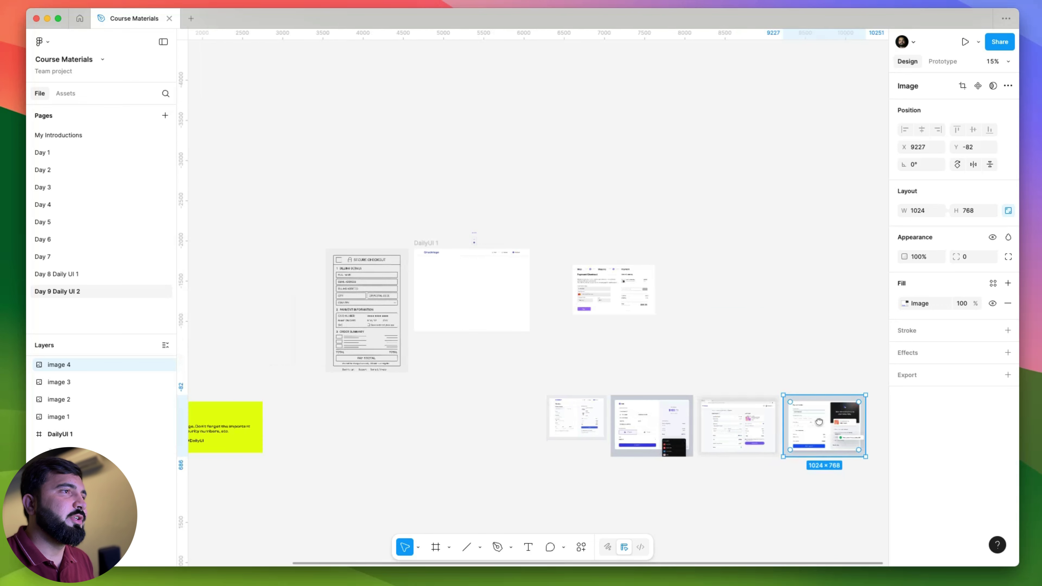
left_click_drag(821, 423, 476, 372)
scroll(476, 371, "up", 5)
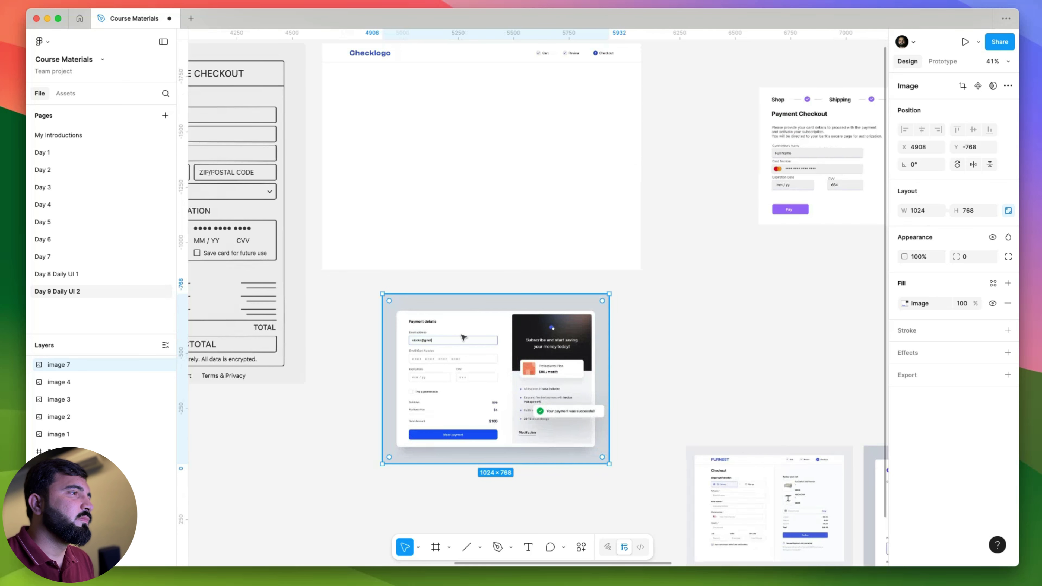
scroll(519, 321, "up", 2)
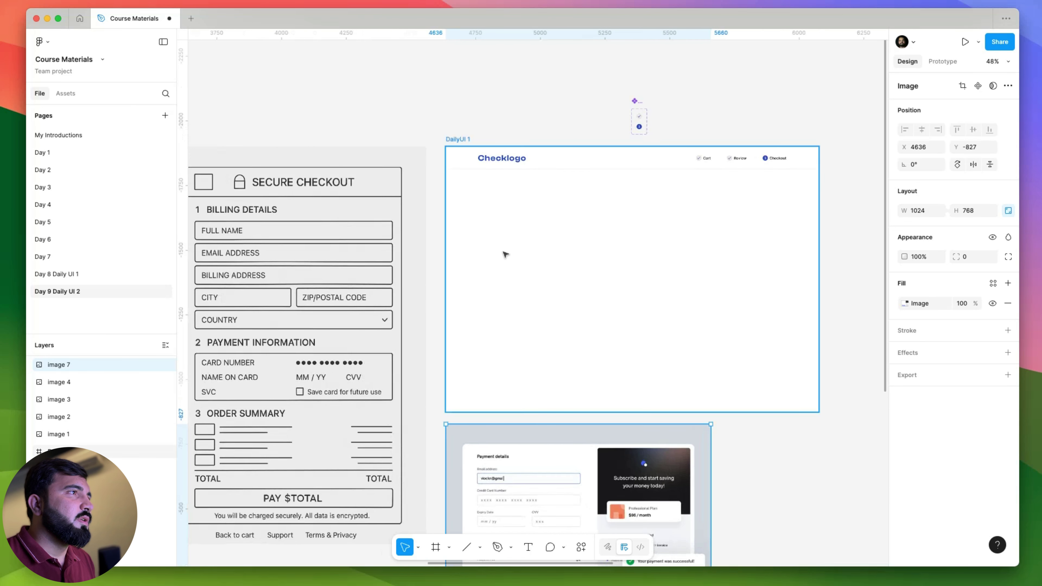
scroll(505, 253, "down", 3)
scroll(466, 395, "left", 3)
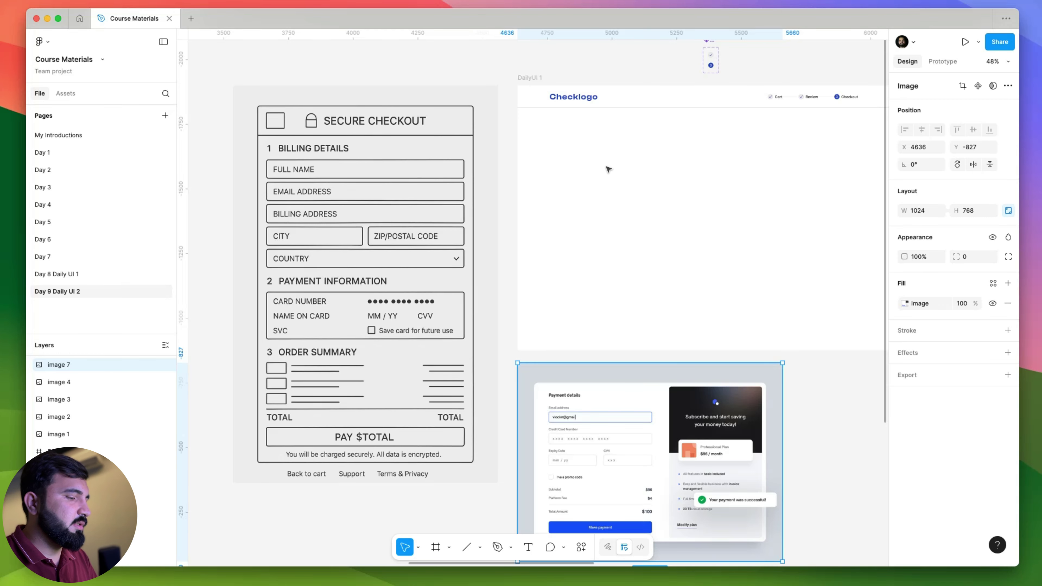
- Add a "Billing Details" text heading below the Checklogo header and set its font size to 24
key("t")
left_click(563, 144)
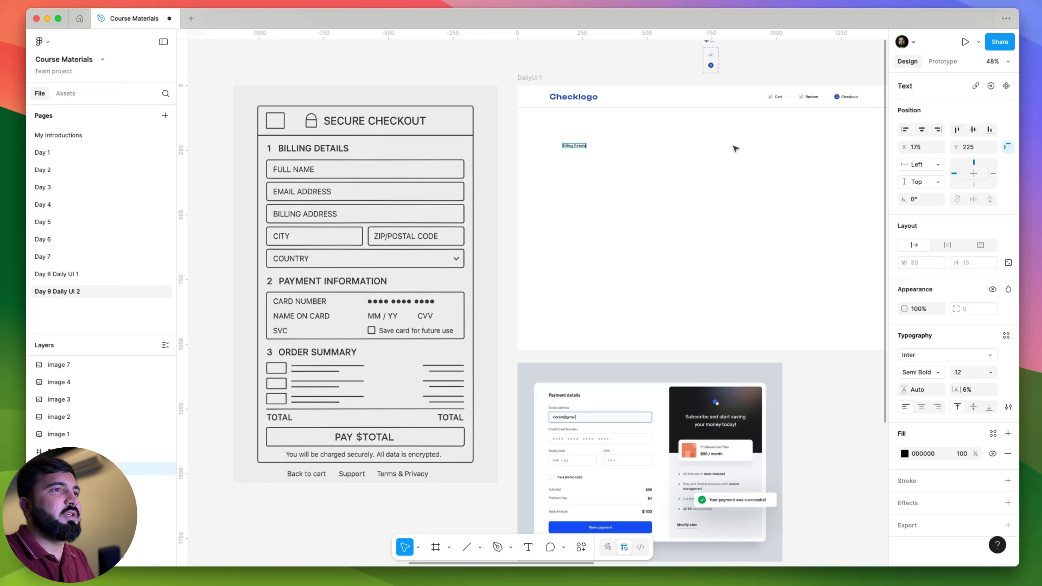
left_click(968, 373)
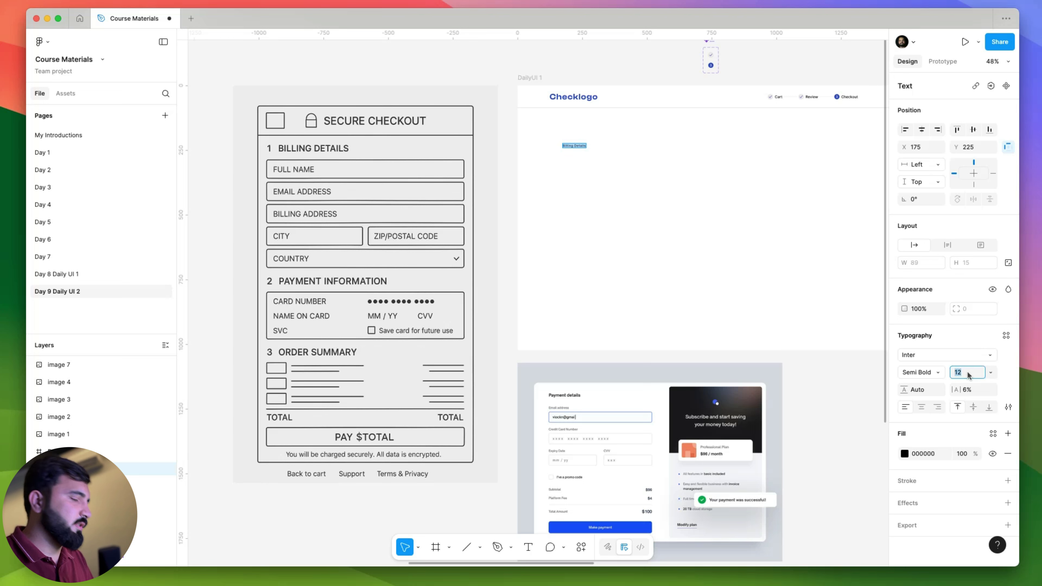
key("Return")
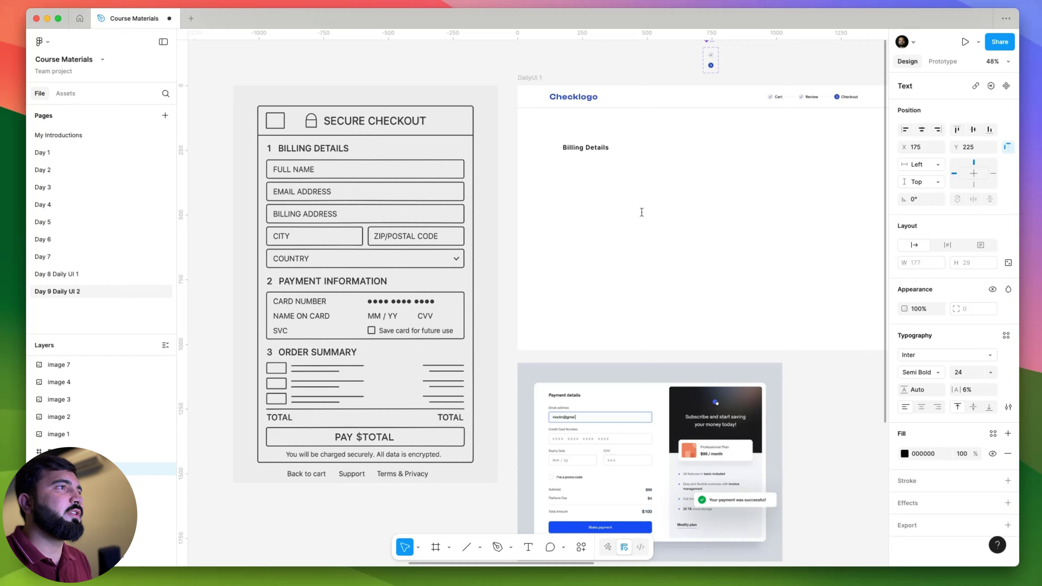
- Match the Billing Details heading to Checklogo's Clash Display font and align it under the logo at X 124, Y 135
double_click(581, 97)
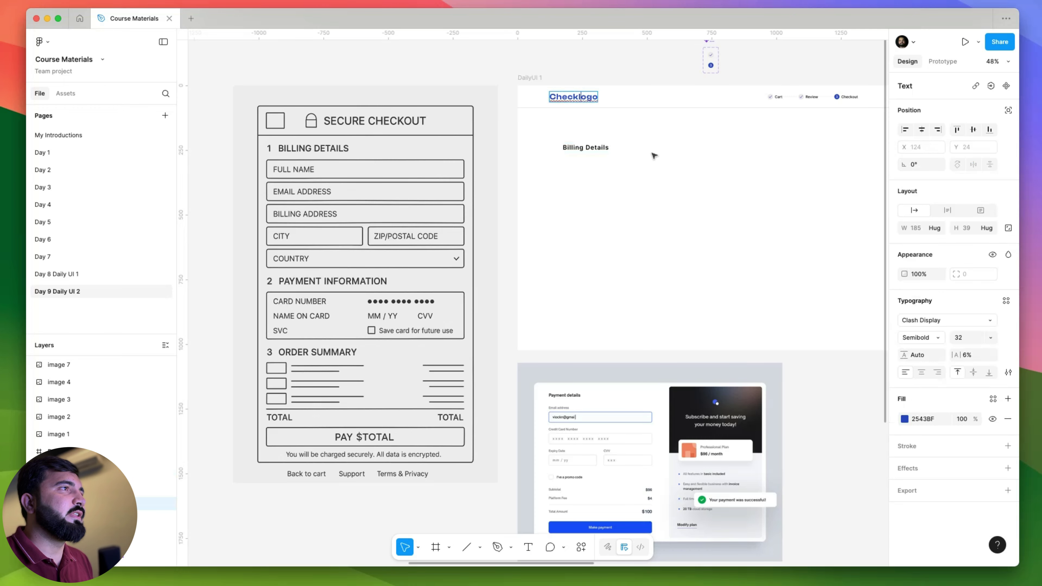
left_click(930, 324)
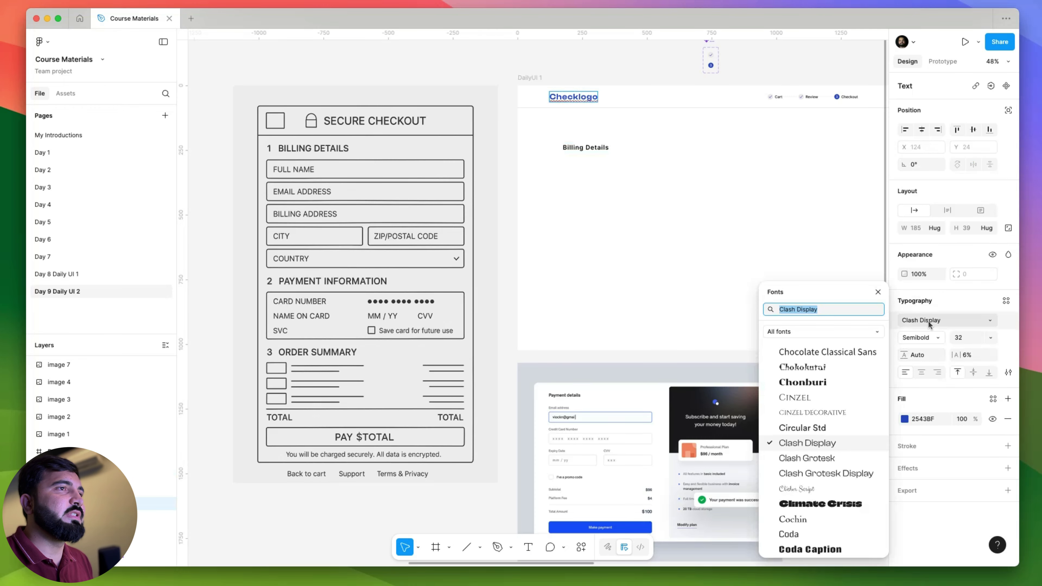
left_click(536, 126)
left_click(587, 149)
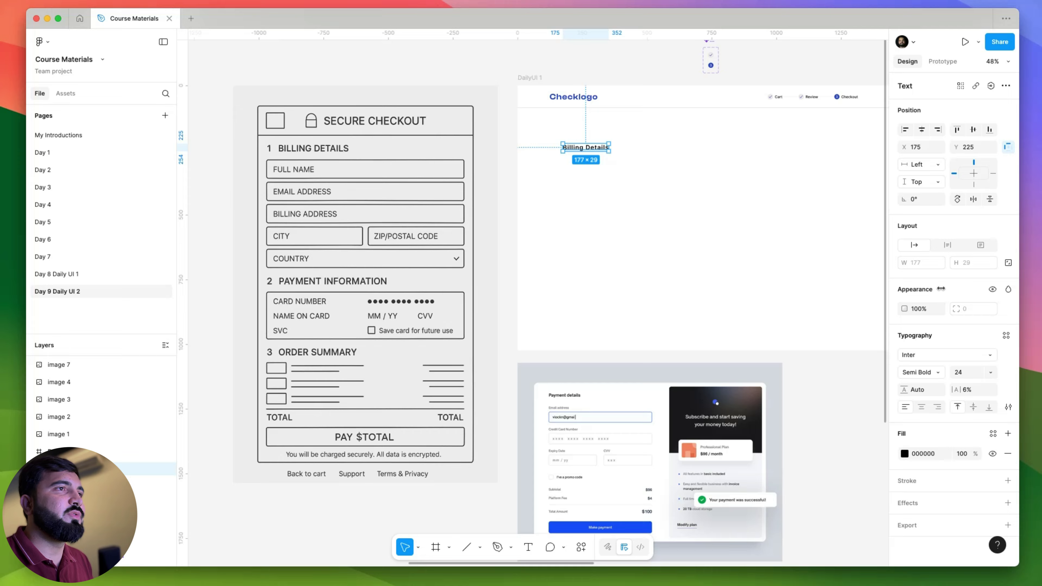
left_click(924, 356)
key("Return")
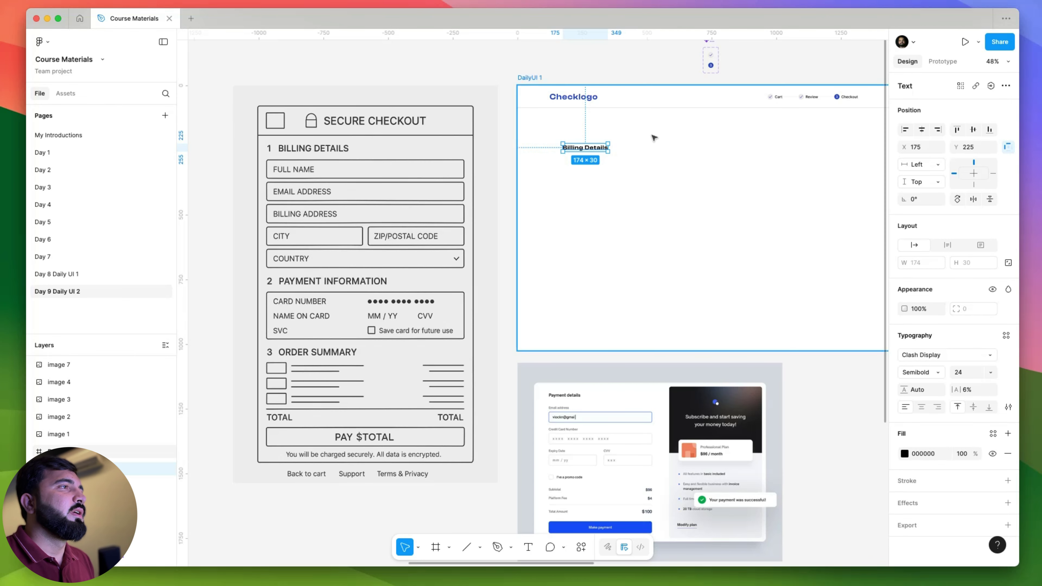
scroll(654, 138, "up", 2)
left_click_drag(557, 150, 542, 127)
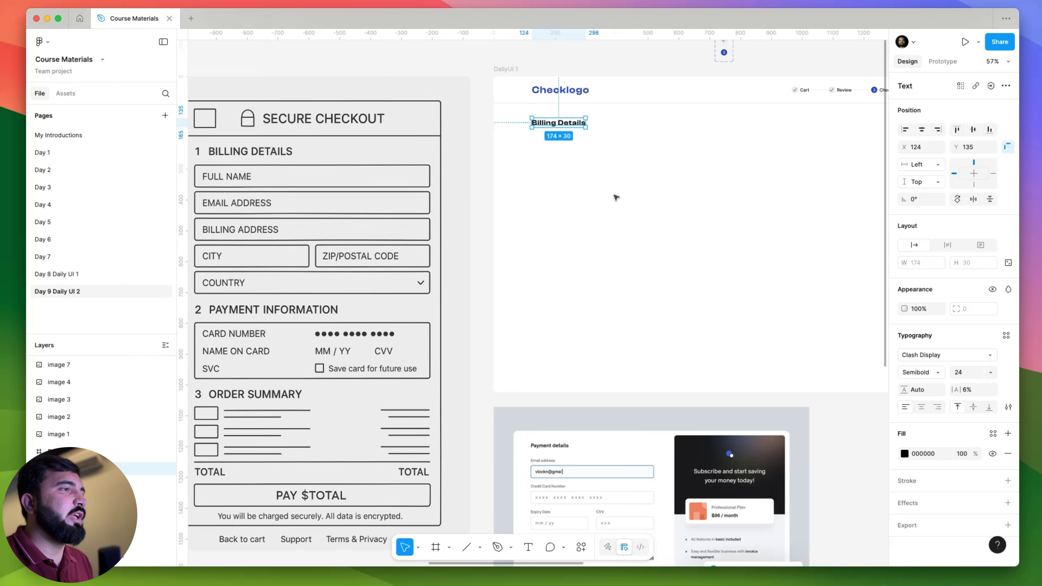
- Compare the Payment details reference's field layout with the billing fields in the Secure Checkout wireframe
scroll(616, 195, "right", 5)
scroll(617, 196, "down", 2)
scroll(452, 254, "up", 1)
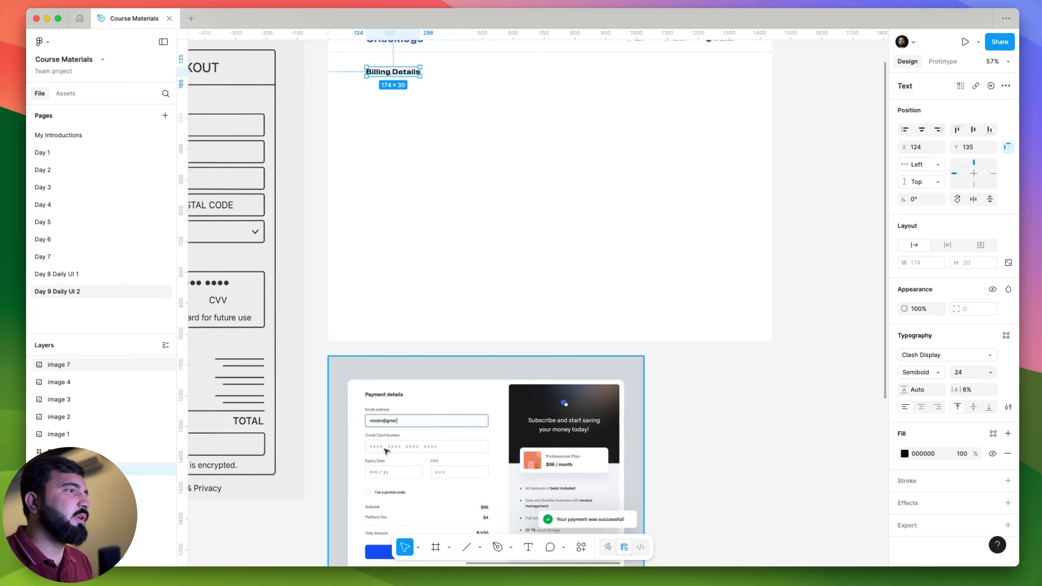
scroll(412, 382, "down", 1)
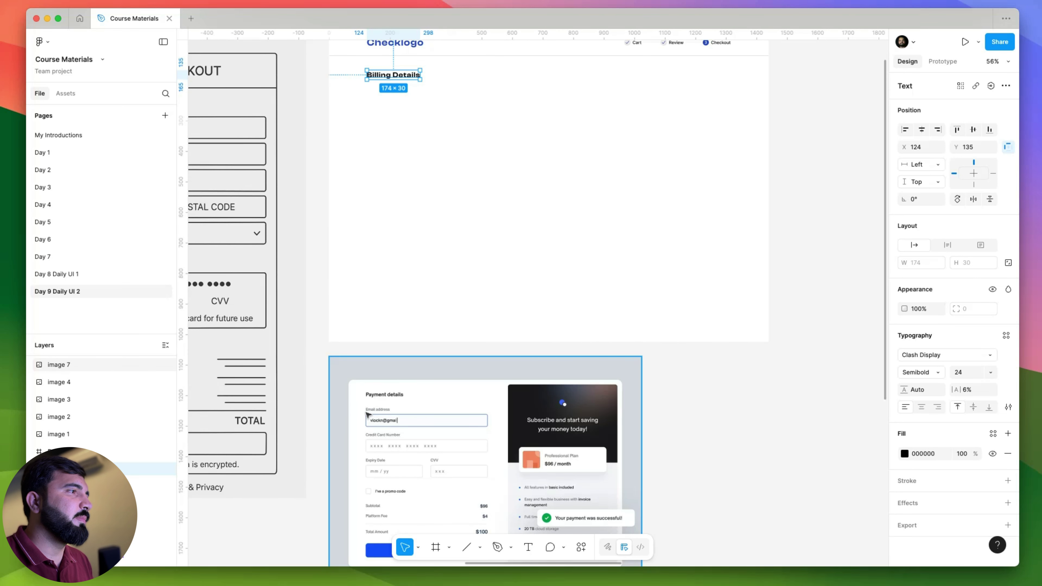
scroll(462, 438, "up", 1)
scroll(303, 298, "down", 5)
scroll(284, 280, "up", 2)
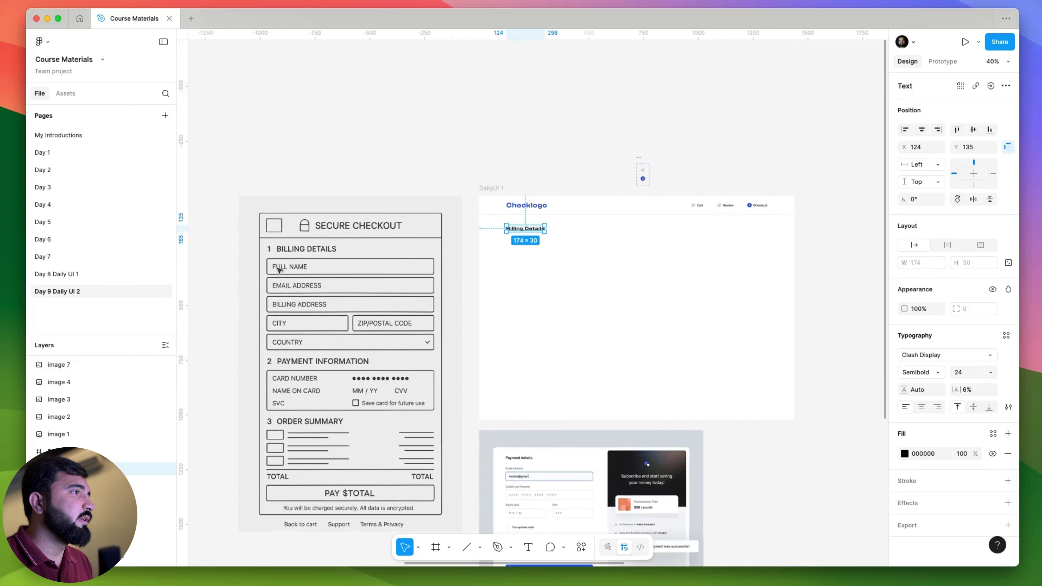
scroll(290, 279, "up", 2)
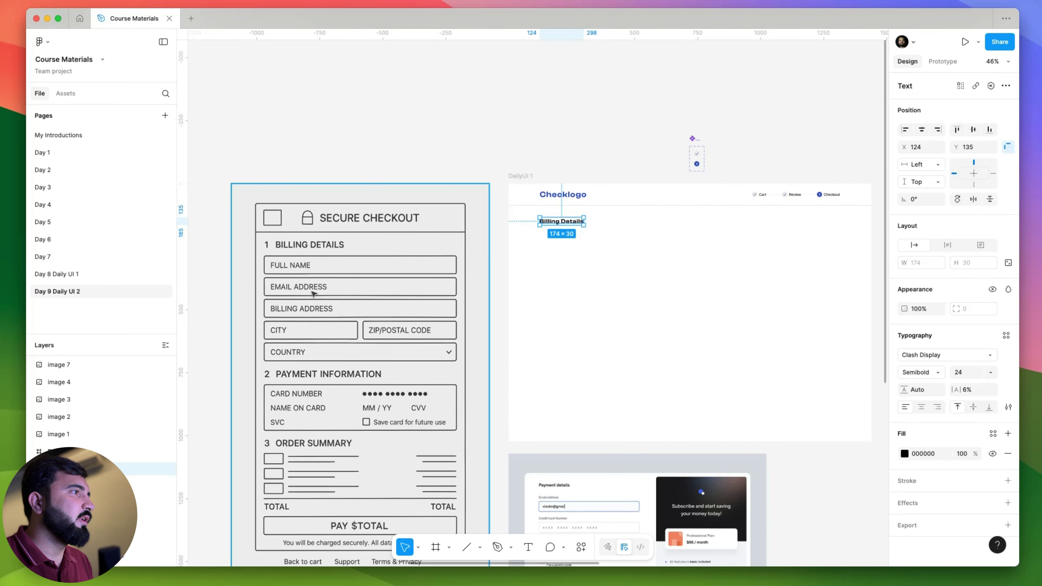
left_click(591, 321)
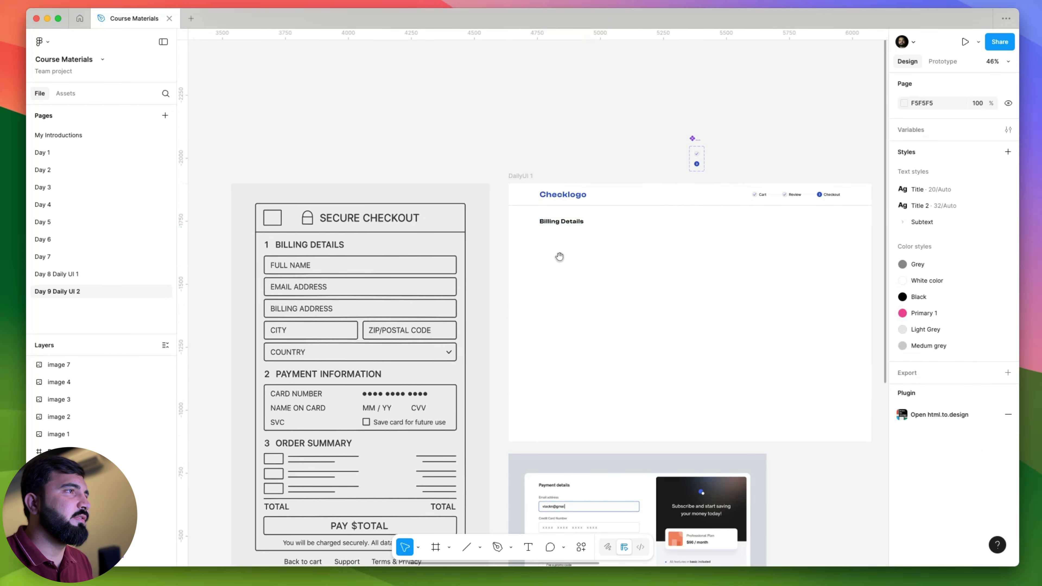
- Move the Payment details reference copy to the upper right of the DailyUI 1 frame, at about X 6261, Y -2331
left_click_drag(560, 258, 399, 281)
left_click(403, 498)
scroll(403, 498, "down", 3)
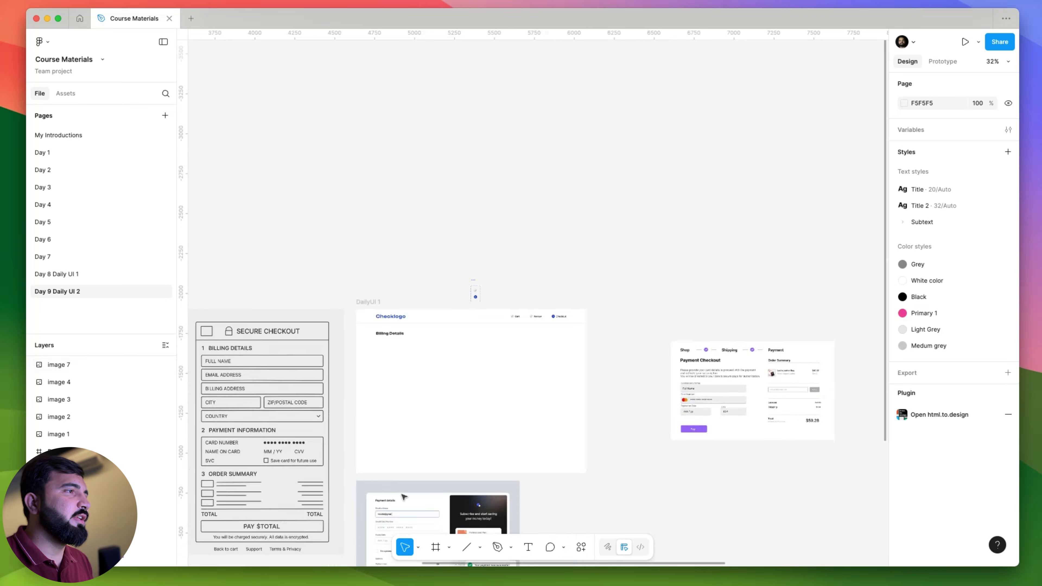
left_click_drag(406, 496, 654, 273)
- Add a "Full name" text label below the Billing Details heading and set its font size to 12
scroll(375, 391, "up", 10)
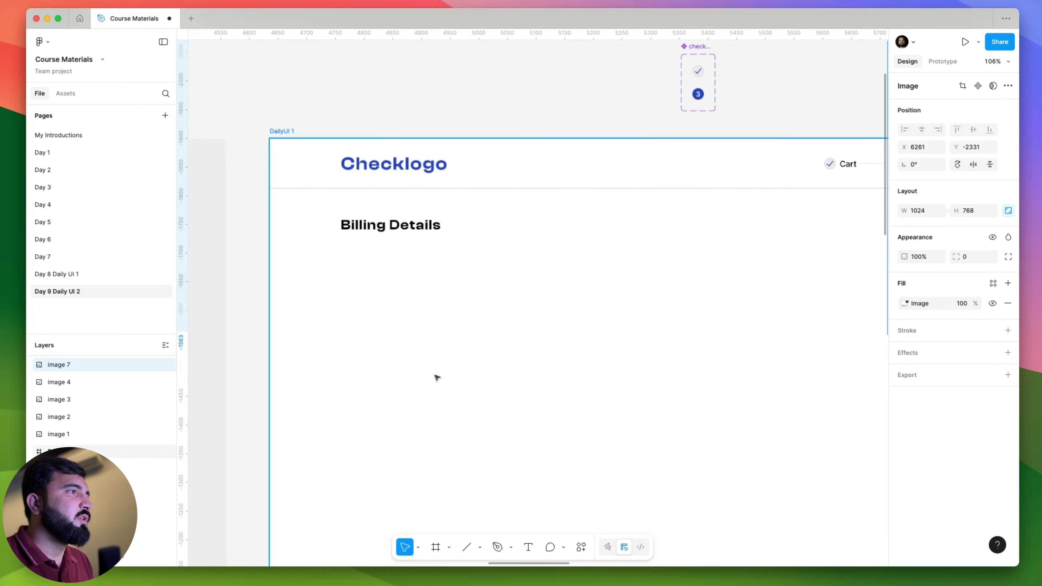
scroll(435, 366, "right", 3)
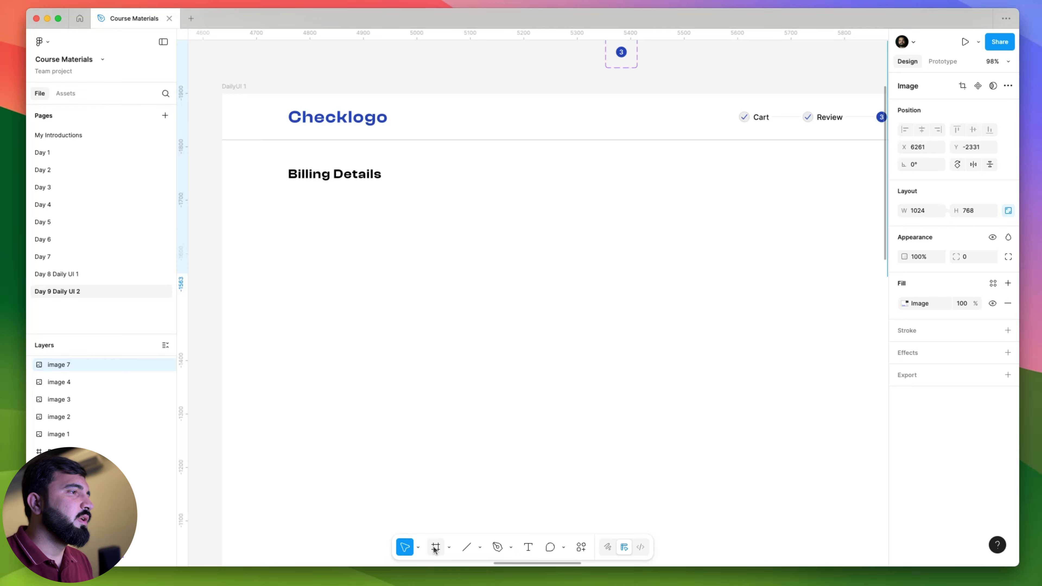
key("t")
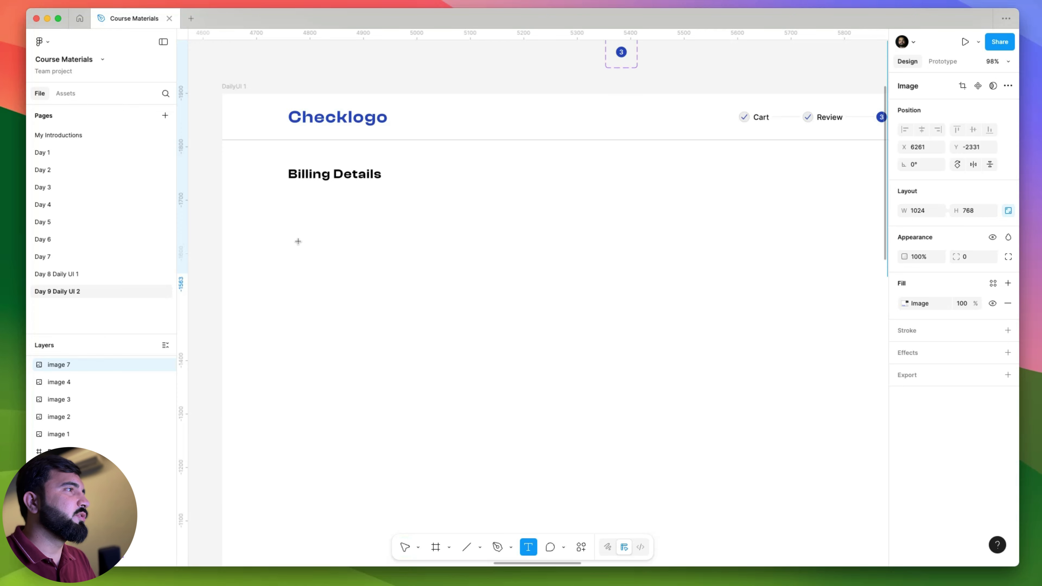
left_click(358, 239)
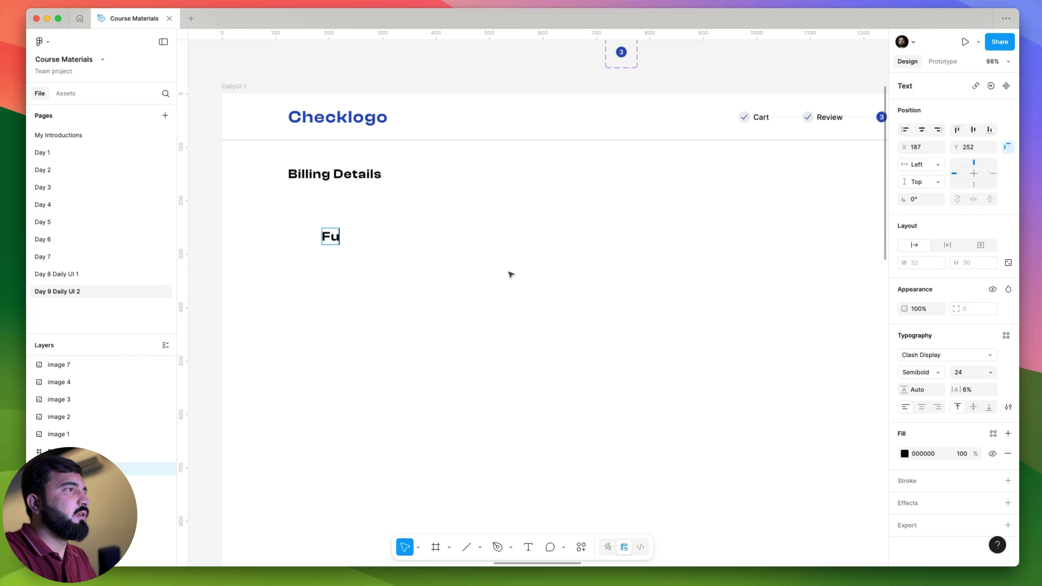
type("Full nMa")
key("BackSpace")
key("BackSpace")
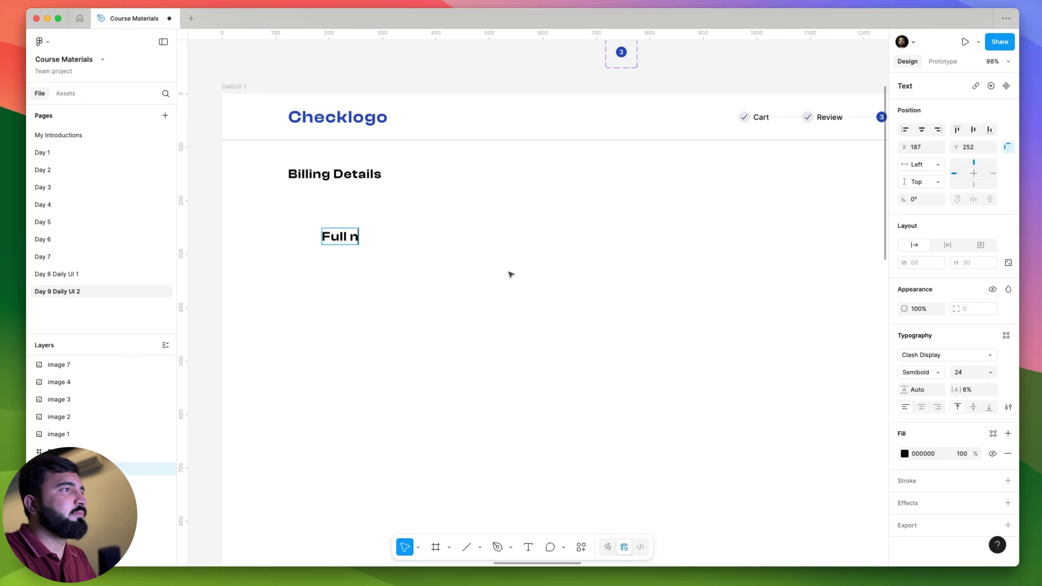
type("ame")
key("super+a")
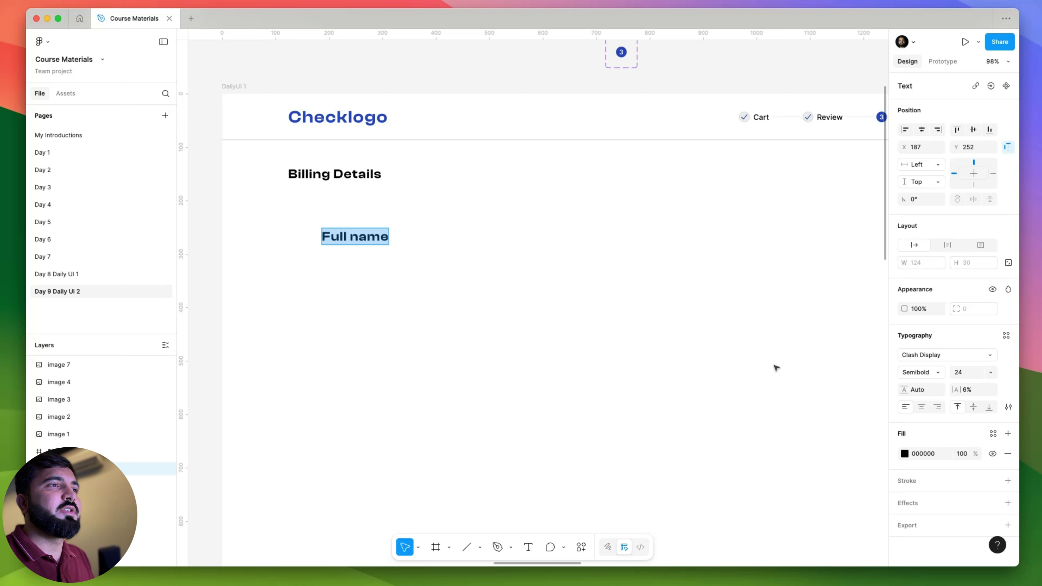
left_click(958, 373)
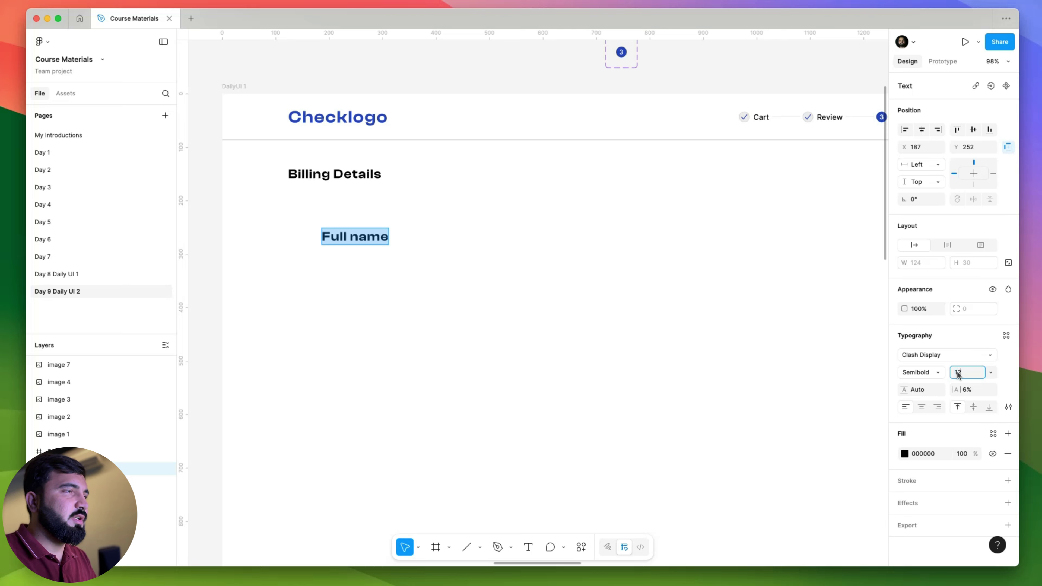
type("12")
key("Return")
- Change the Full name label's font to Inter and set its letter spacing to 0%
key("super+a")
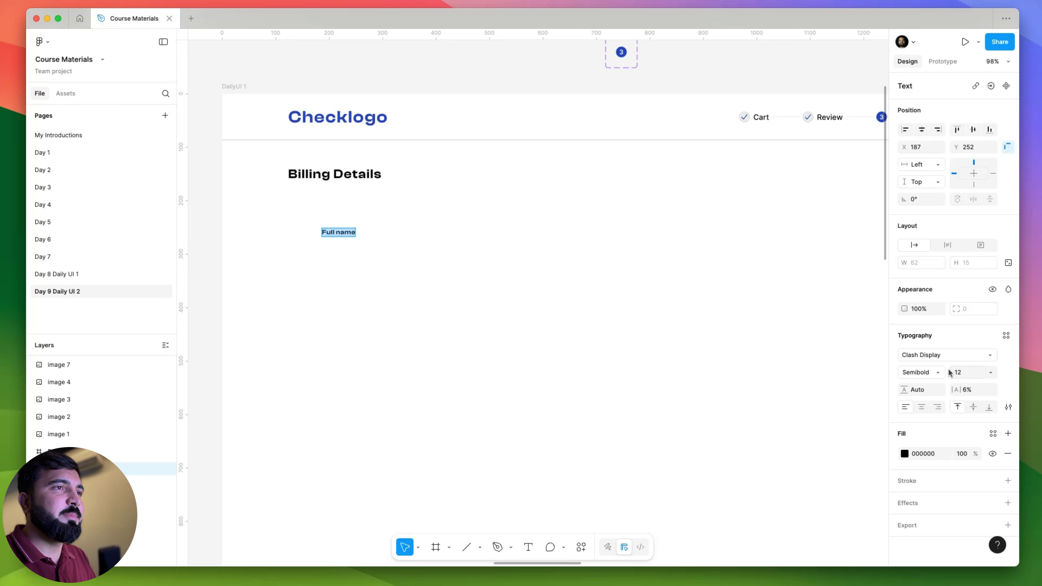
left_click(935, 355)
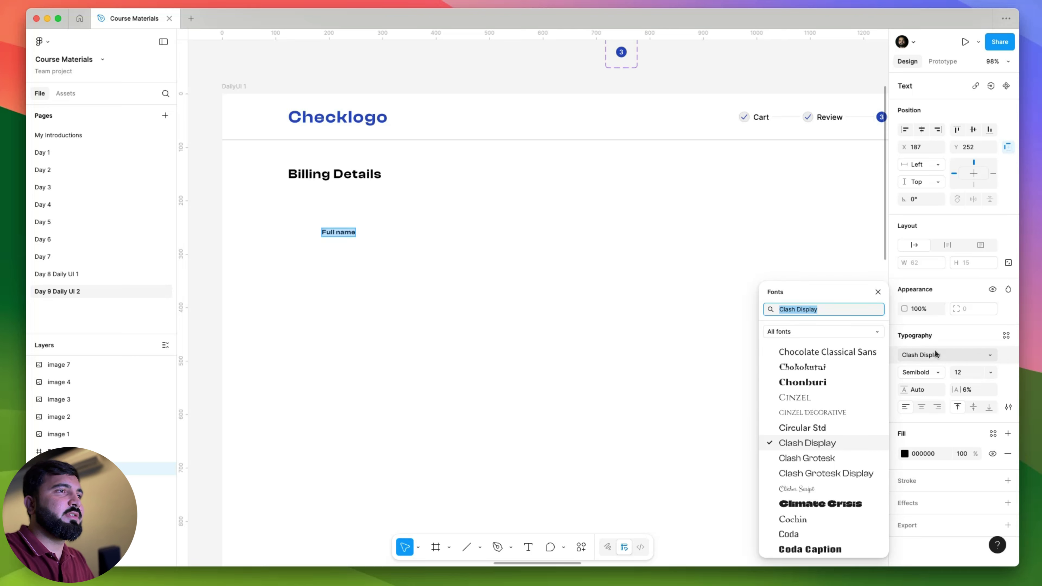
type("int")
key("Return")
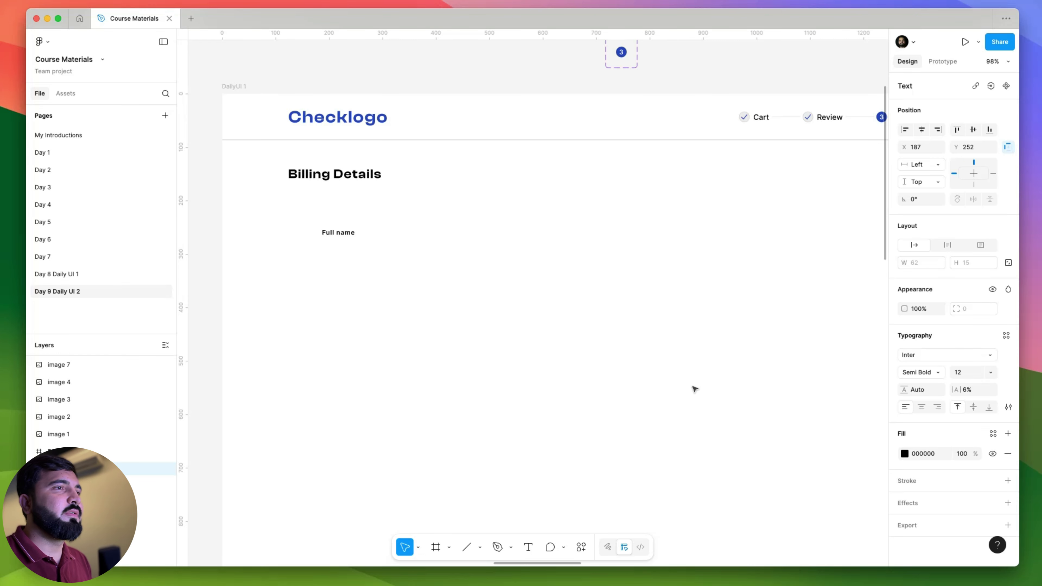
key("super+a")
left_click(972, 389)
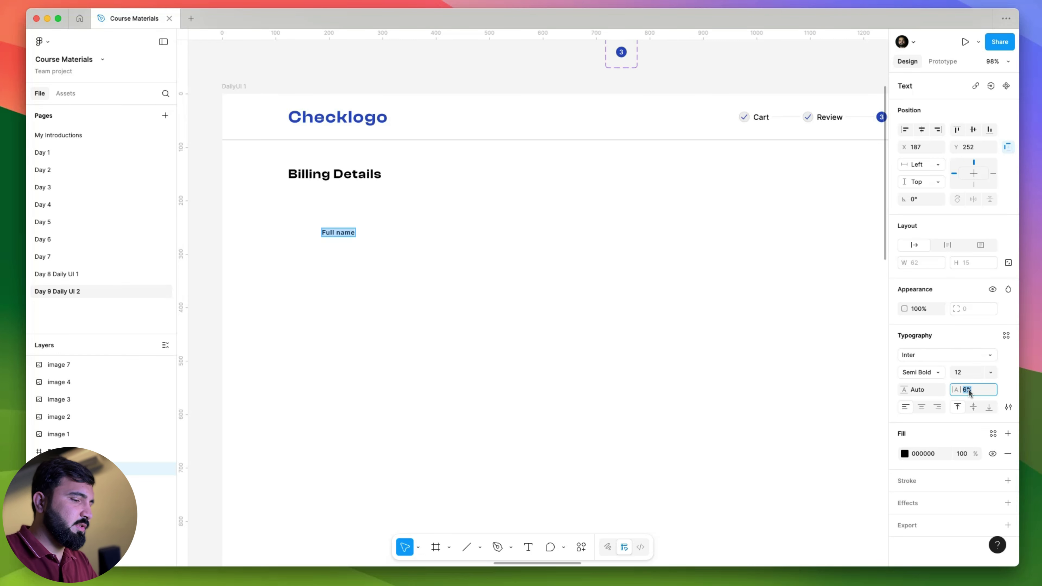
type("0")
key("Return")
- Align the Full name label under Billing Details at X 124, Y 205, and duplicate it directly below at Y 232
scroll(334, 209, "up", 5)
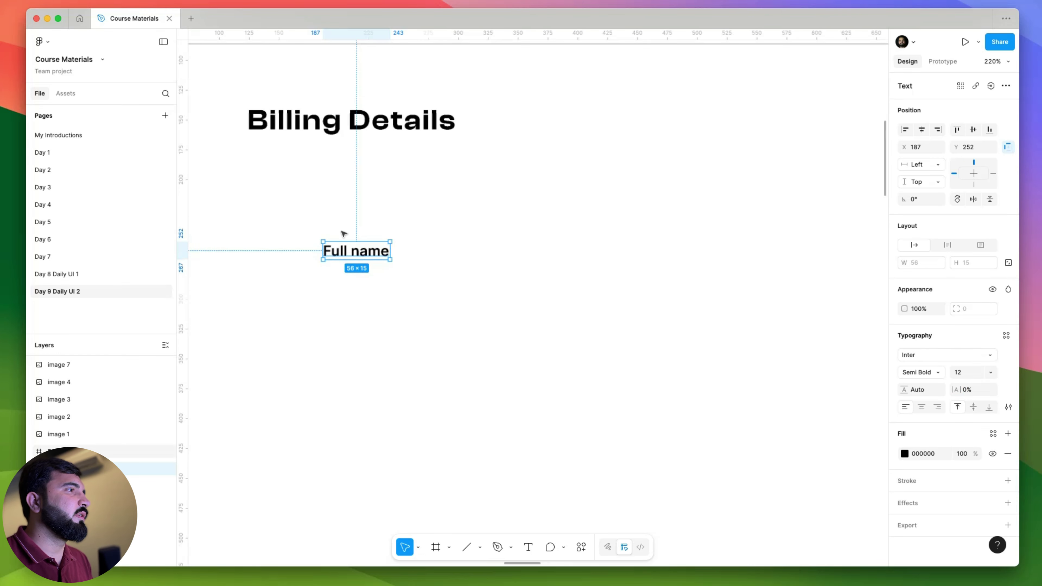
left_click_drag(365, 250, 291, 195)
scroll(405, 225, "left", 5)
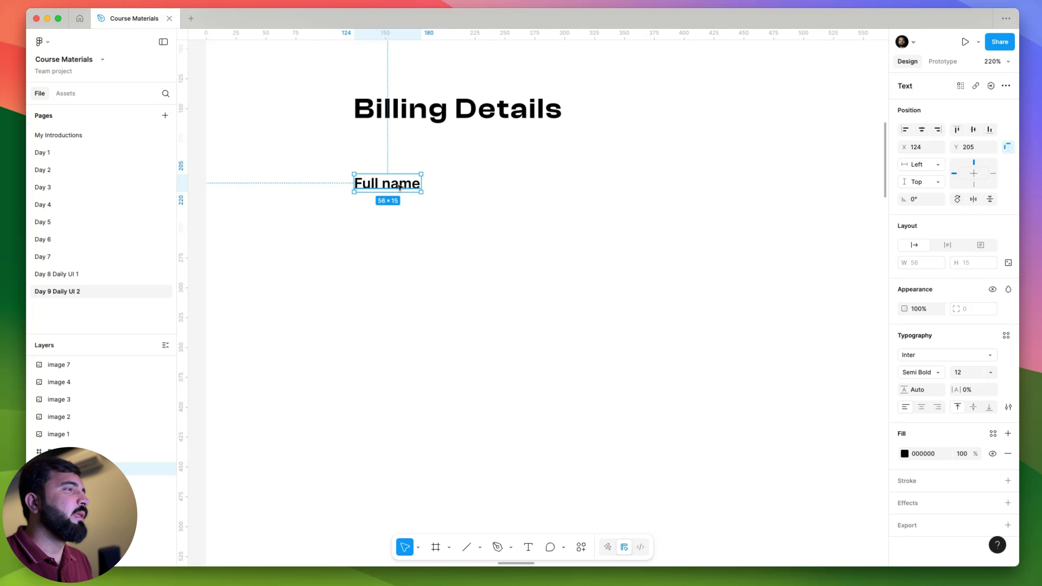
scroll(395, 187, "up", 5)
left_click_drag(412, 188, 412, 257)
- Set the lower Full name text's font size to 16 and its weight to Regular
left_click(972, 373)
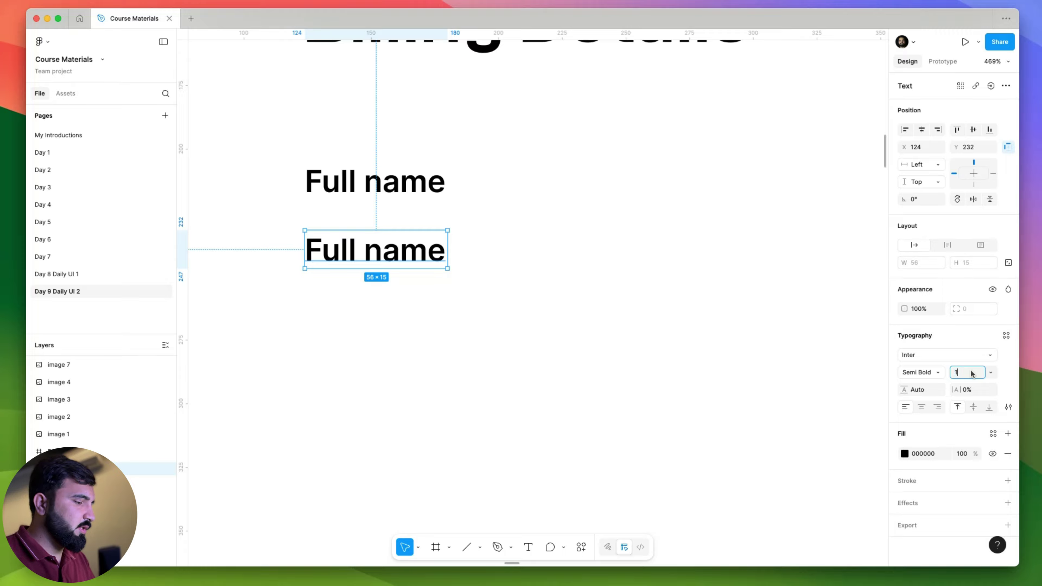
type("16")
key("Return")
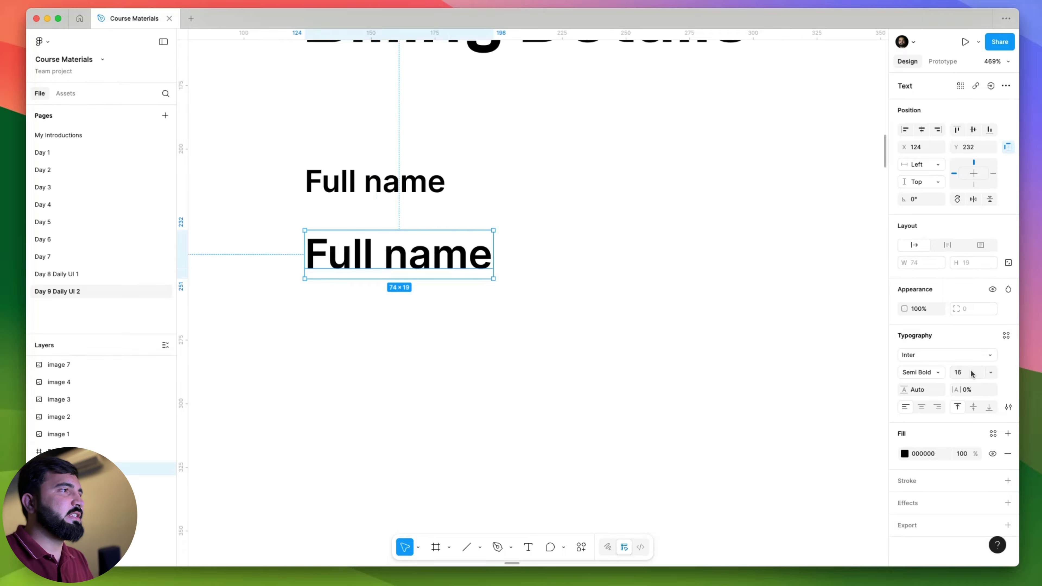
left_click(929, 369)
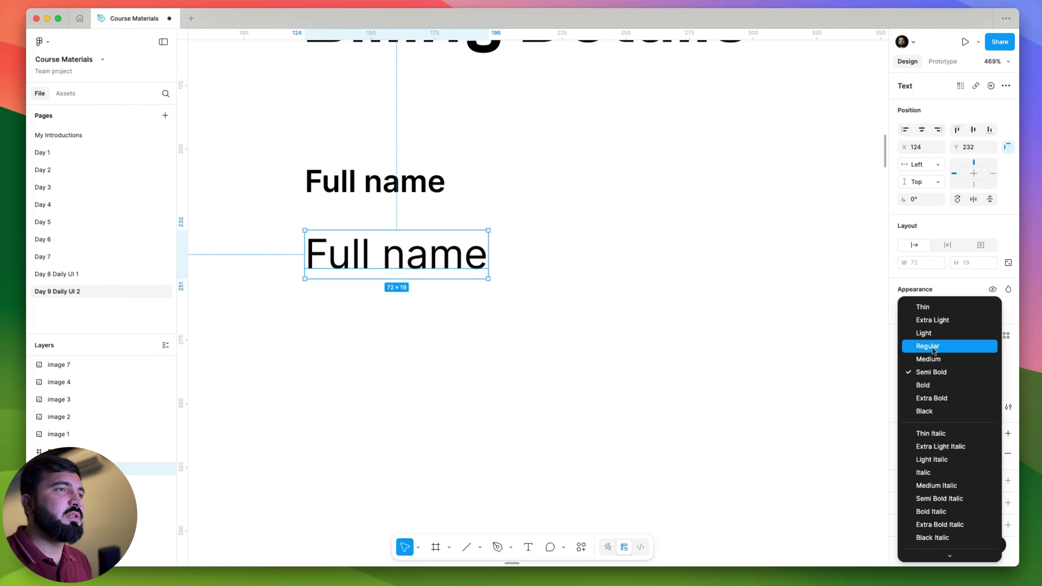
left_click(933, 351)
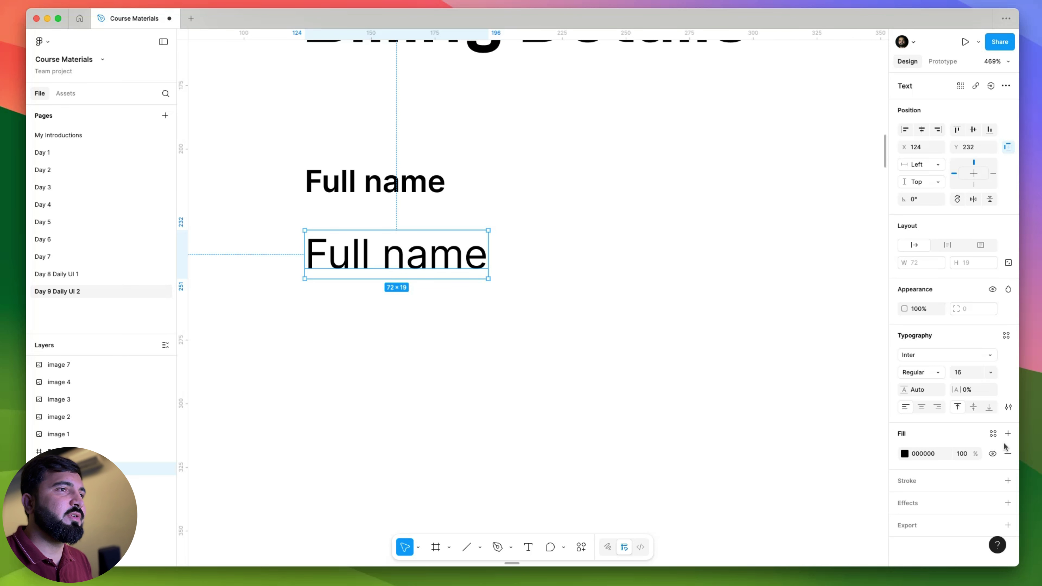
left_click(911, 457)
left_click_drag(770, 435, 735, 376)
key("super+z")
- Set the lower Full name text's fill opacity to 80% and wrap it in an auto layout frame at X 124, Y 229
left_click(962, 453)
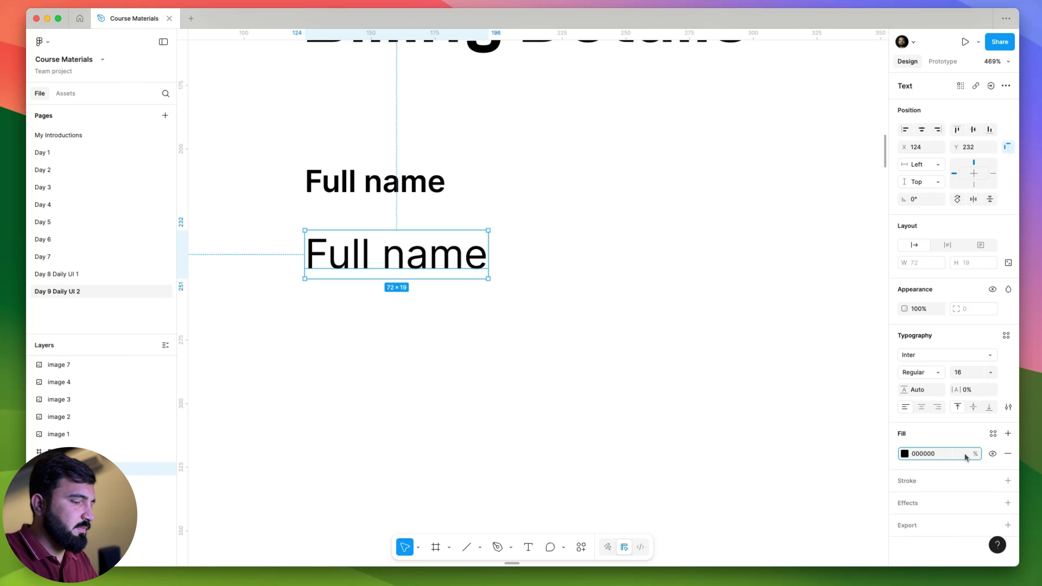
type("80")
key("Return")
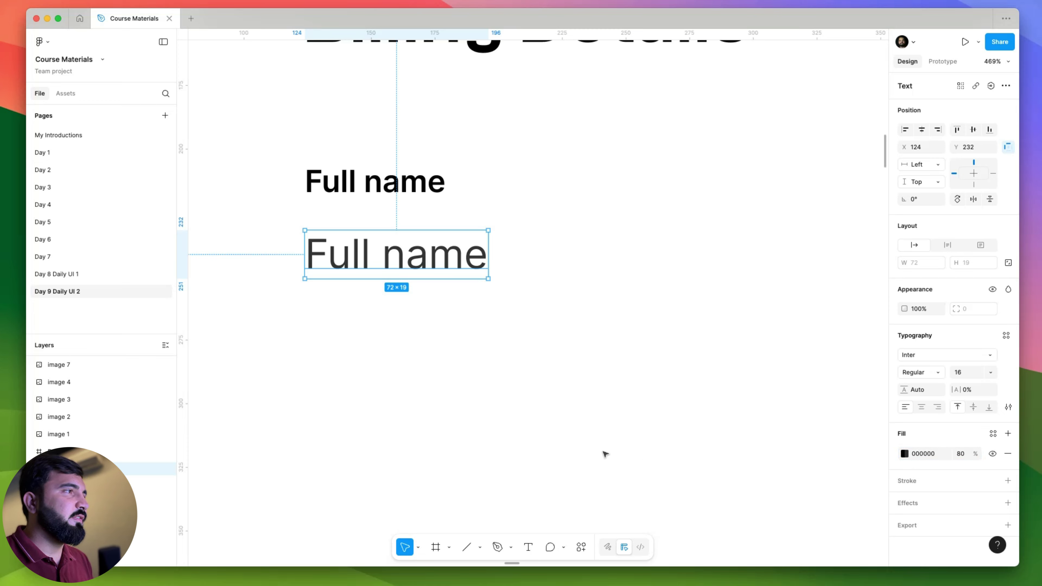
key("shift+a")
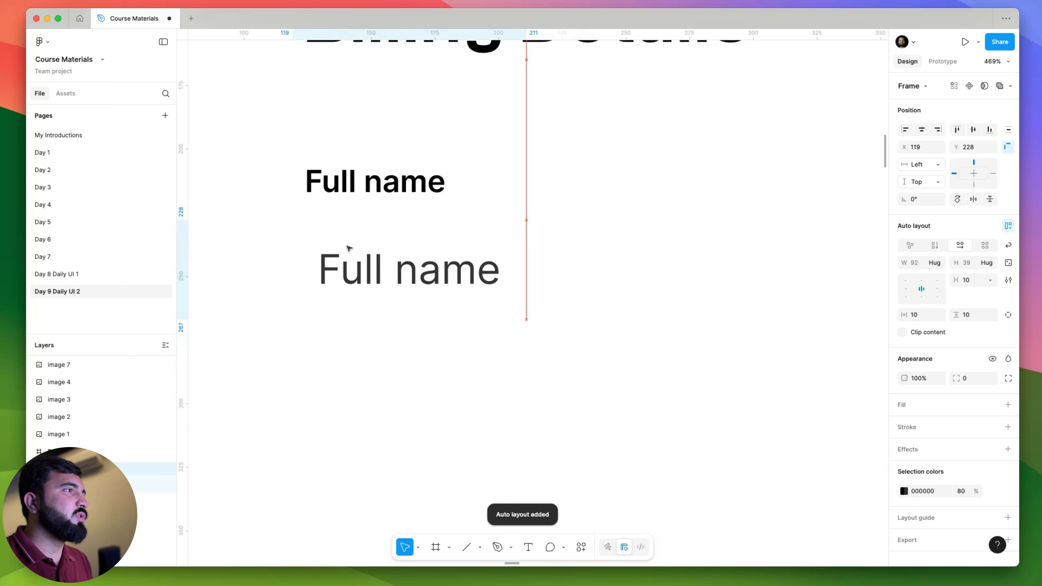
left_click_drag(349, 248, 357, 252)
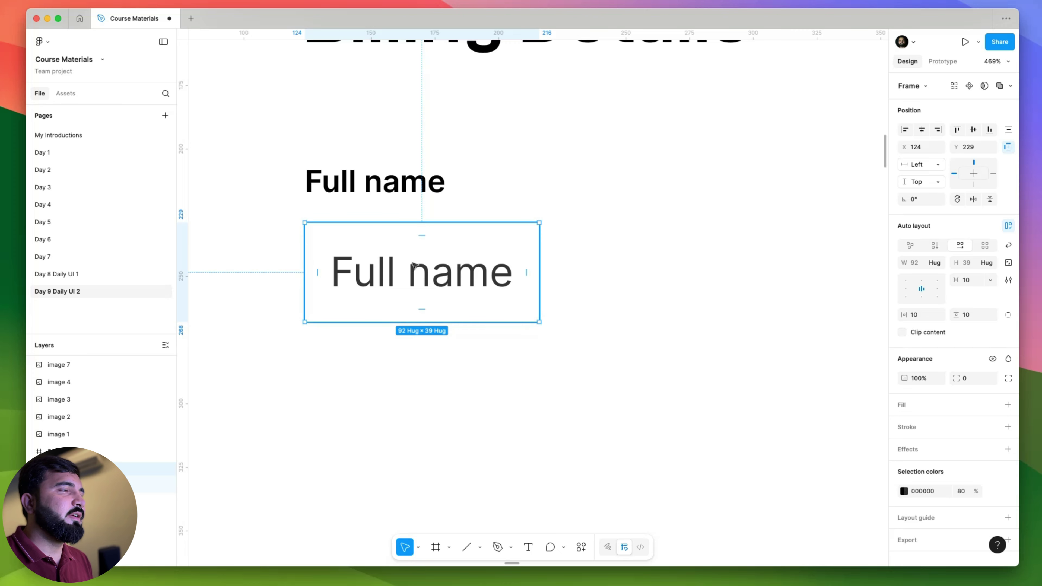
- Add a black 000000 stroke at 20% opacity around the lower Full name auto layout frame
left_click(1008, 426)
left_click(905, 447)
left_click(970, 448)
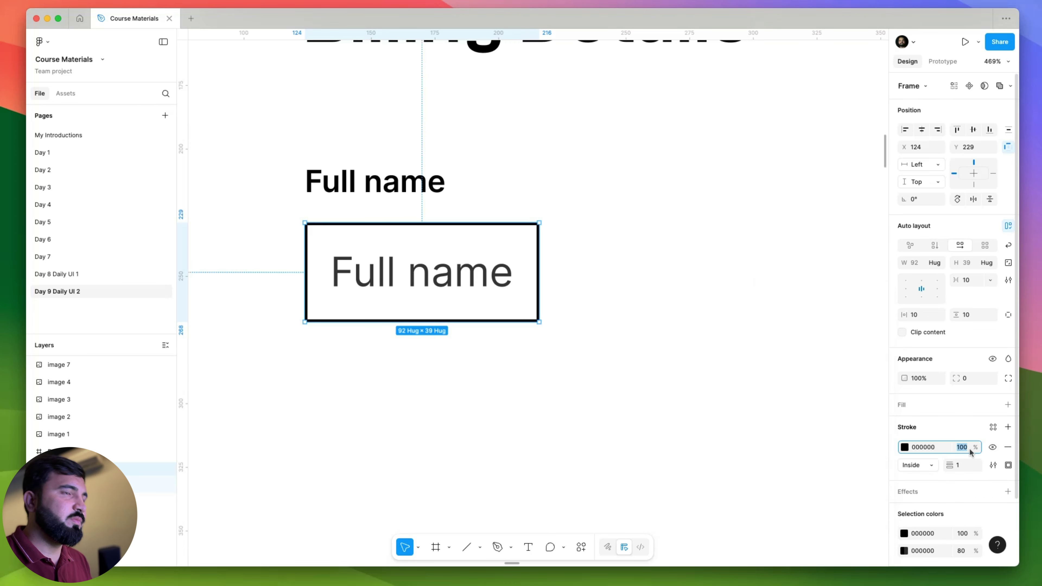
type("20")
key("Return")
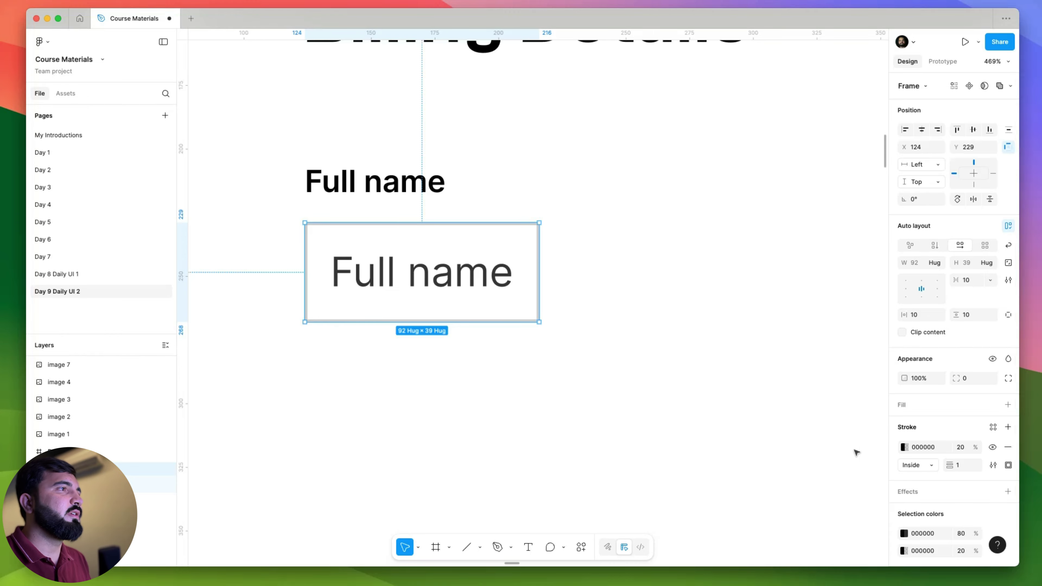
scroll(476, 245, "down", 5)
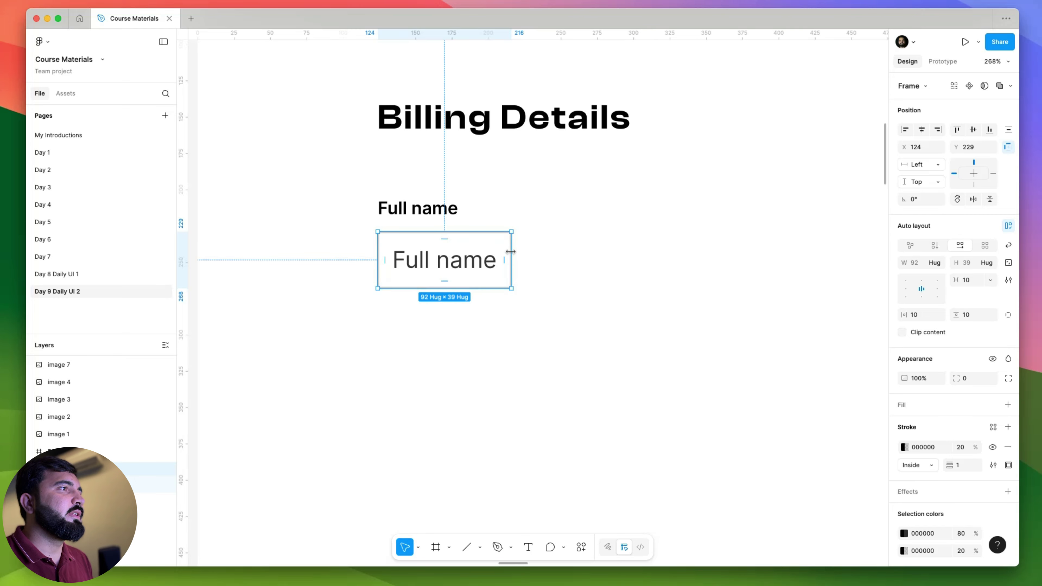
left_click_drag(512, 257, 672, 257)
double_click(672, 257)
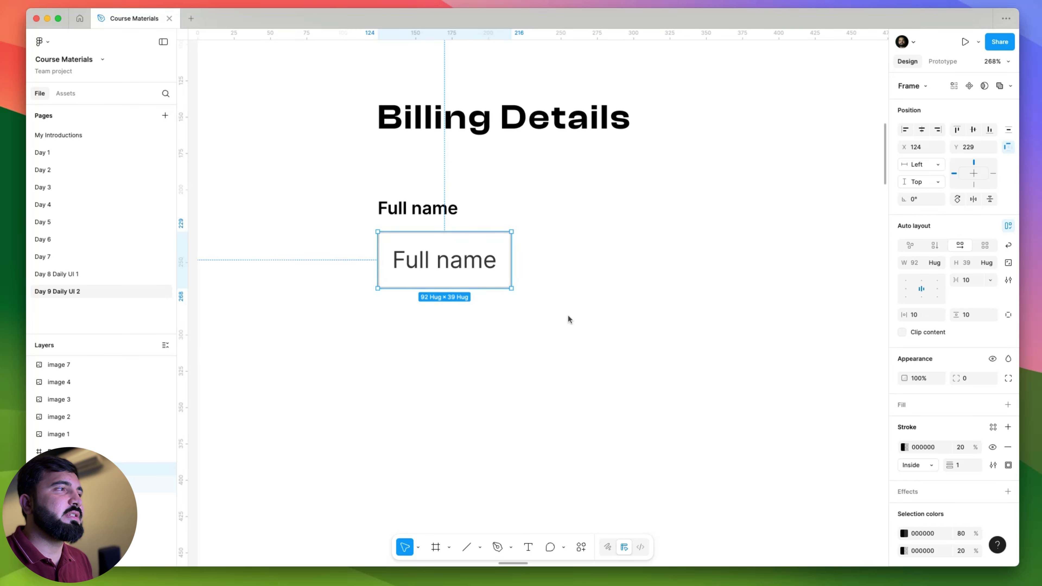
- Align the input box's content to the middle left and set its horizontal padding to 12
left_click(906, 289)
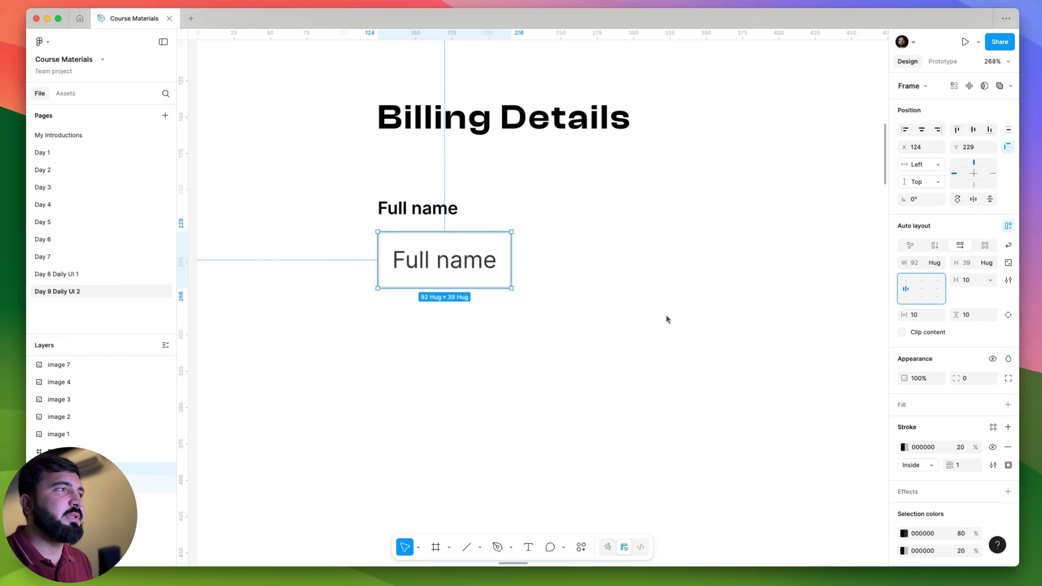
left_click(918, 319)
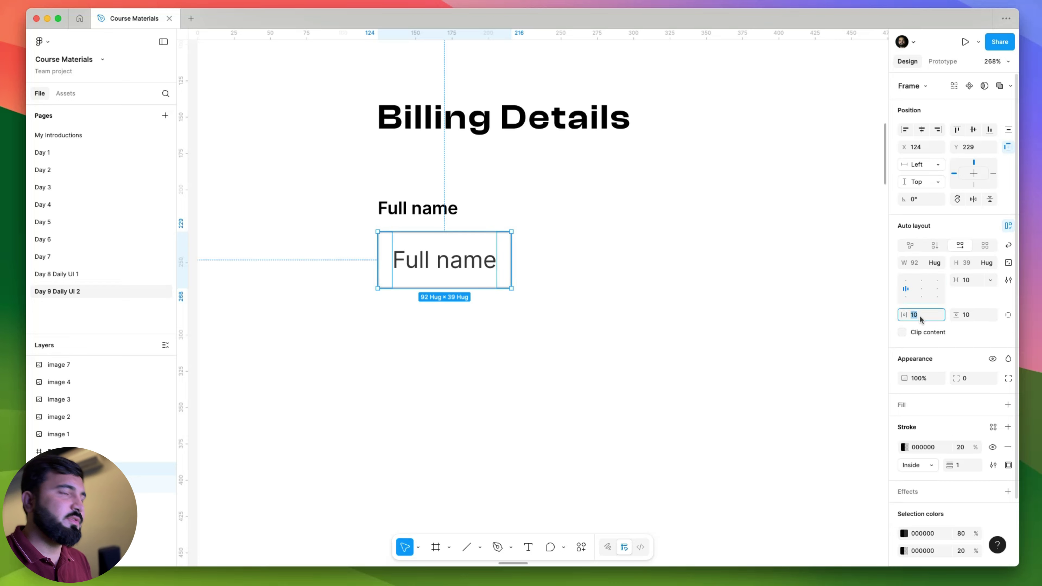
type("12")
key("Return")
scroll(454, 390, "up", 2)
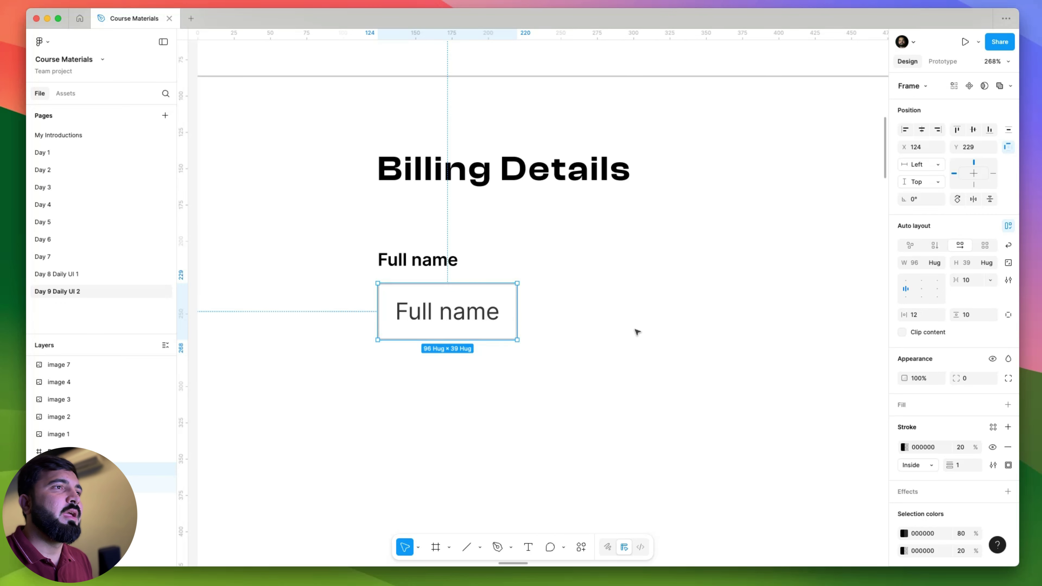
scroll(637, 330, "down", 5)
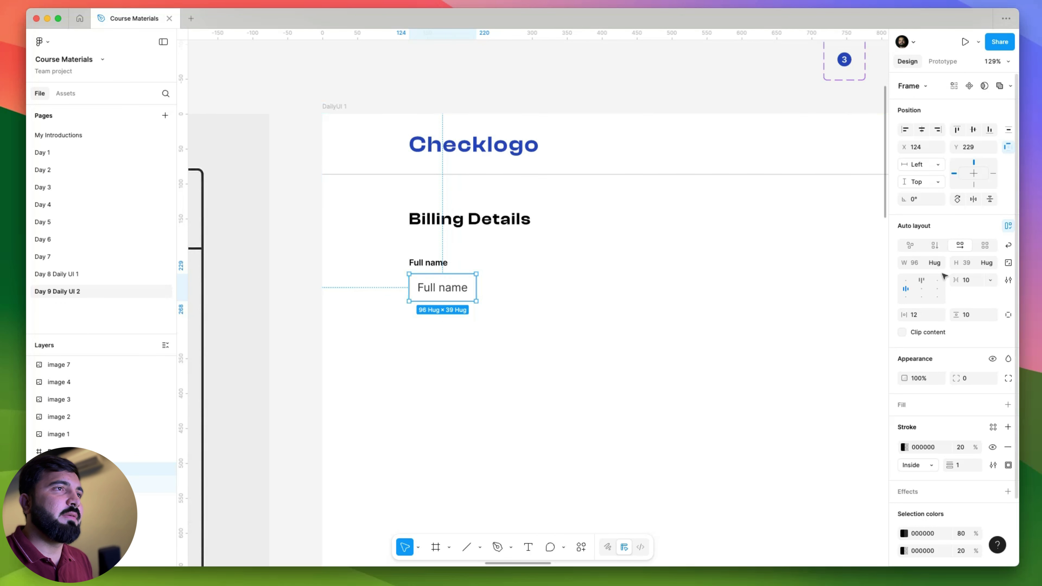
left_click(939, 264)
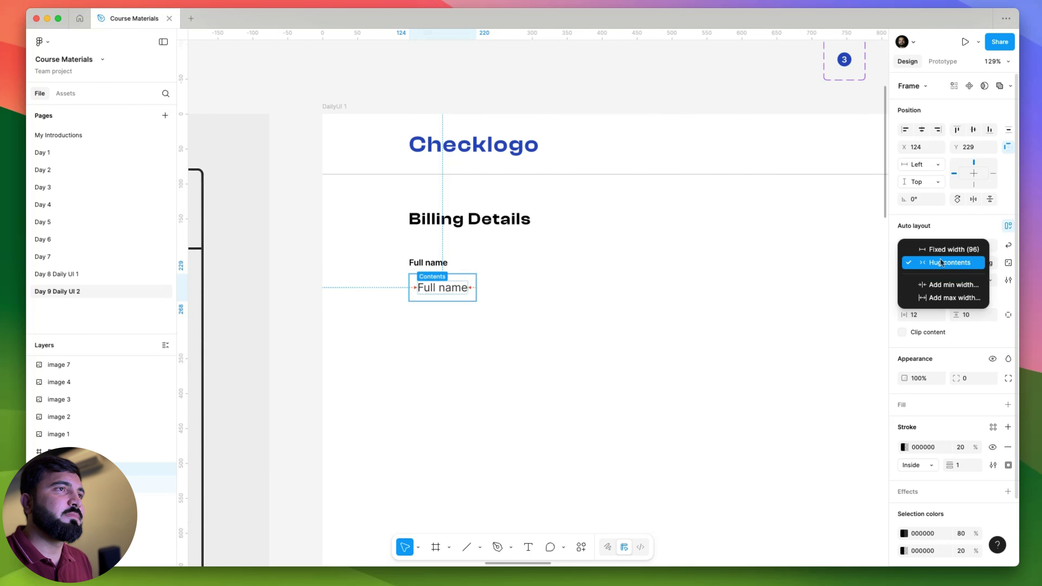
left_click(924, 264)
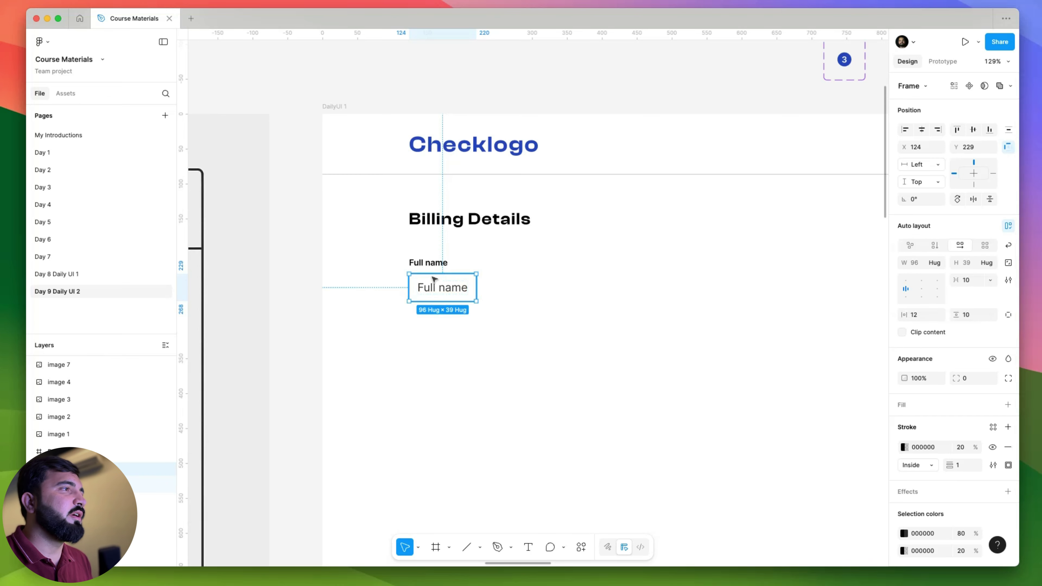
key("Escape")
- Move the input box up to Y 225, closer to its Full name label, and set its corner radius to 8
scroll(501, 342, "up", 5)
scroll(470, 311, "down", 3)
scroll(469, 311, "right", 3)
left_click(360, 216)
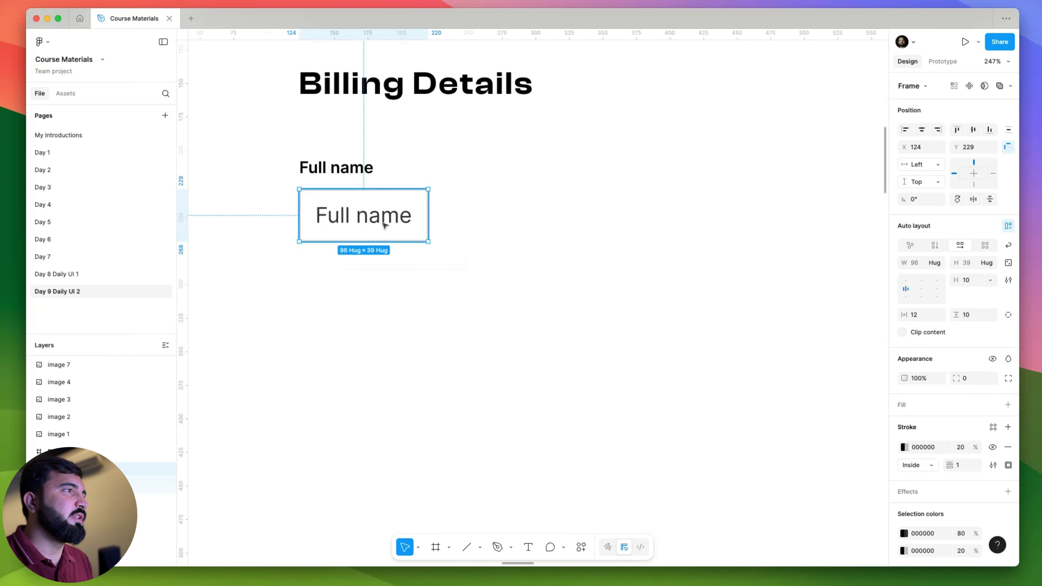
scroll(359, 212, "up", 3)
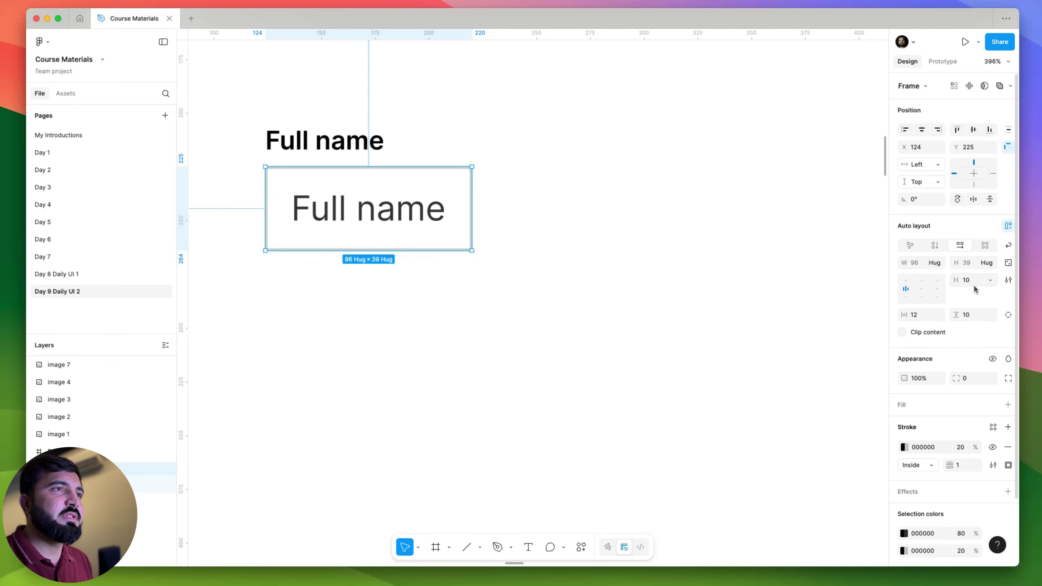
left_click(972, 378)
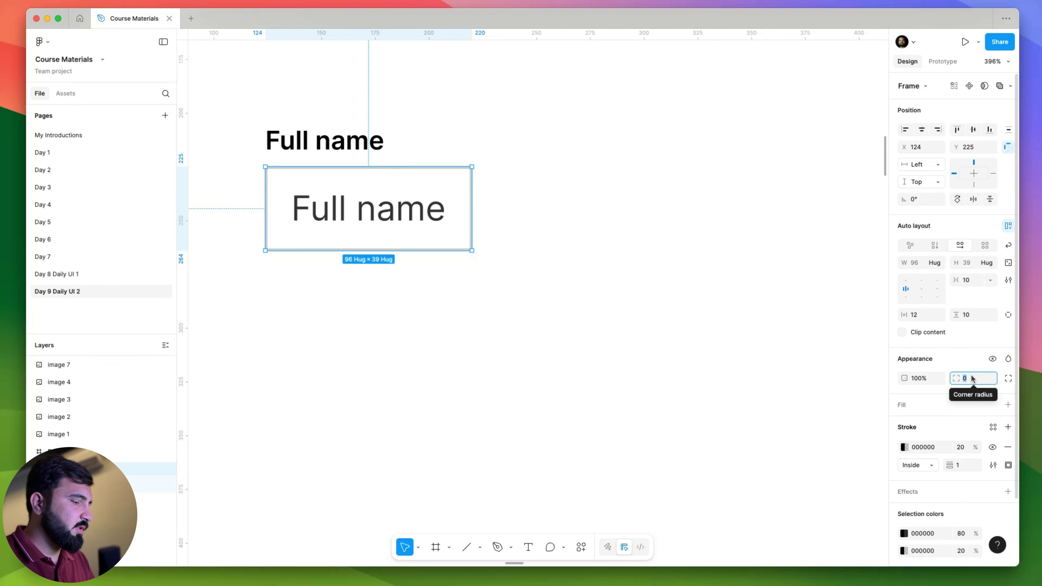
type("8")
key("Return")
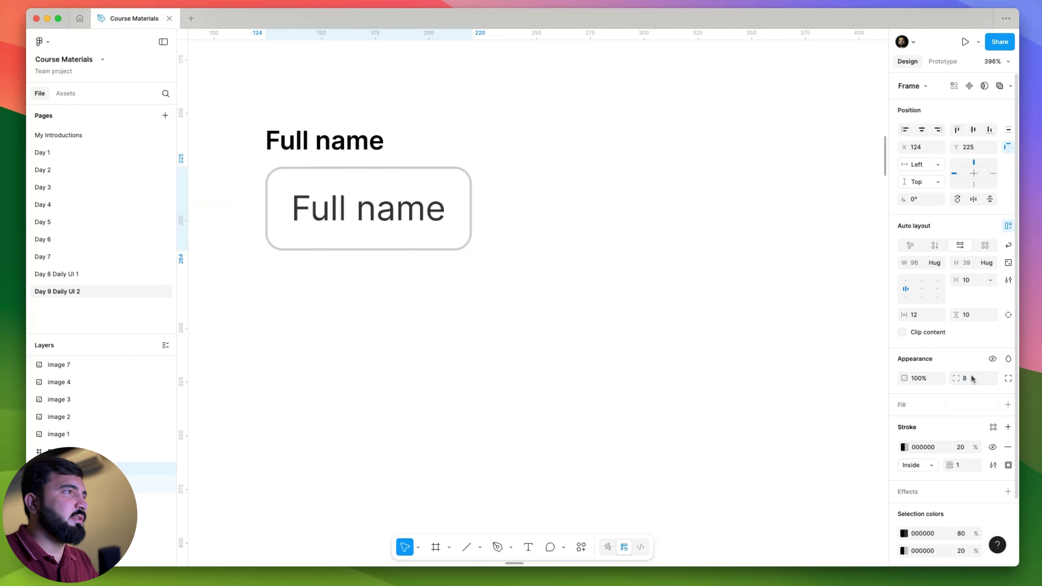
- Wrap the Full name label and its input box together in one vertical auto layout frame
left_click(332, 150)
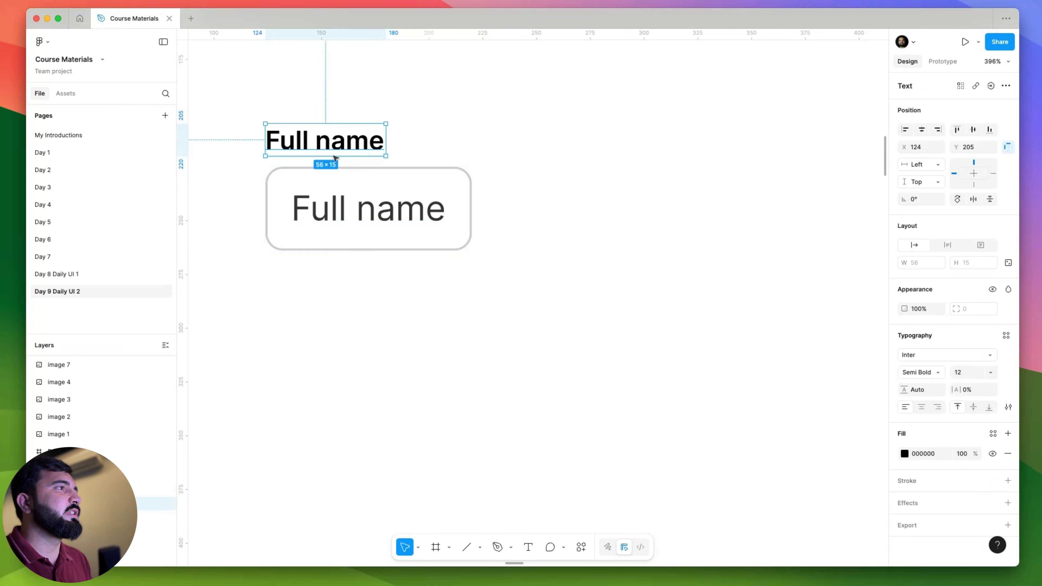
left_click(370, 218, "shift")
key("shift+a")
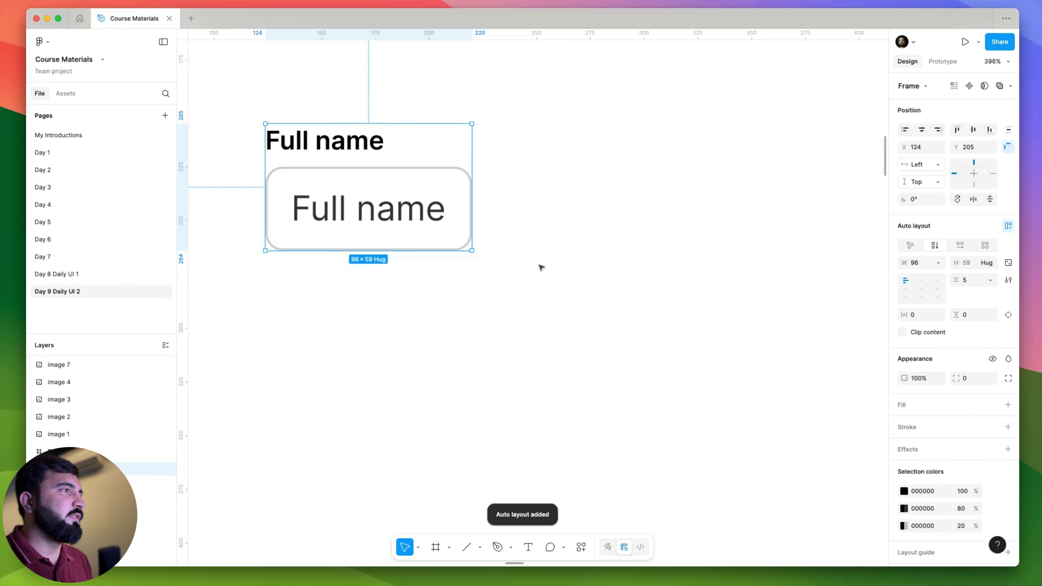
scroll(542, 265, "down", 3)
left_click(575, 274)
- Move the labelled field out above the DailyUI 1 frame to X 4734, Y -2039 and turn it into a component
scroll(445, 397, "up", 3)
scroll(445, 397, "down", 5)
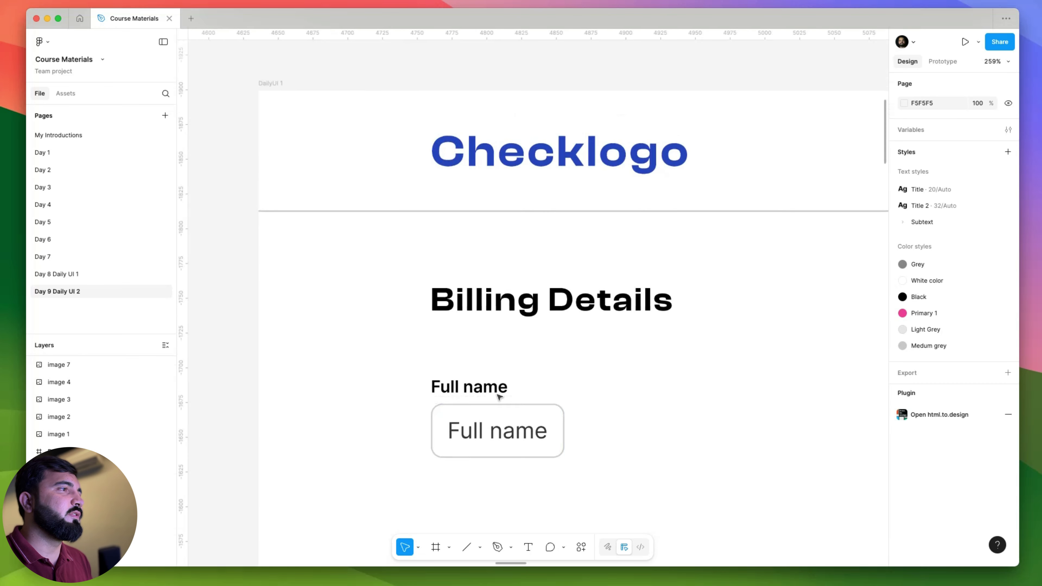
left_click_drag(495, 403, 482, 184)
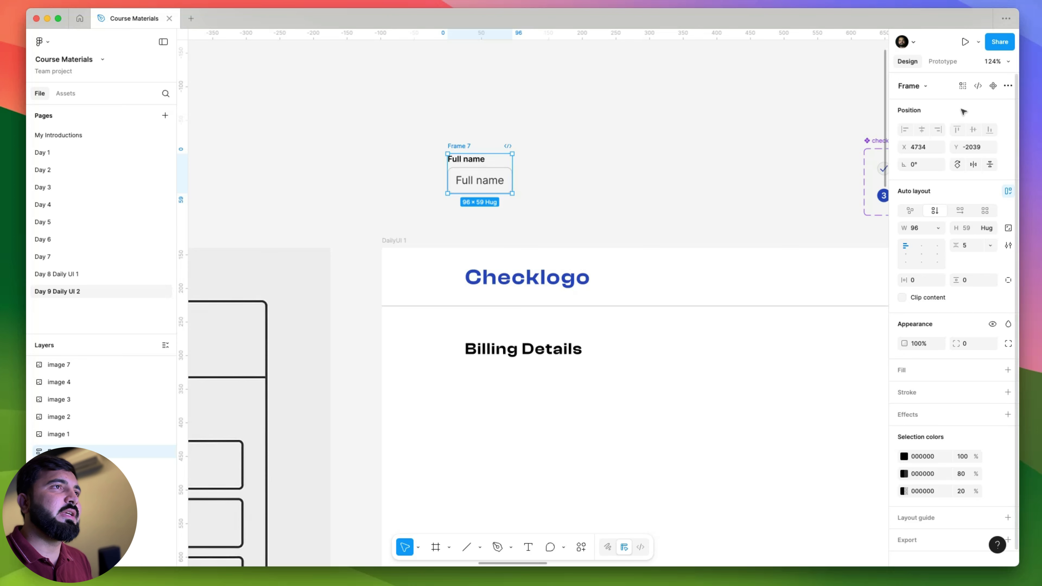
left_click(992, 85)
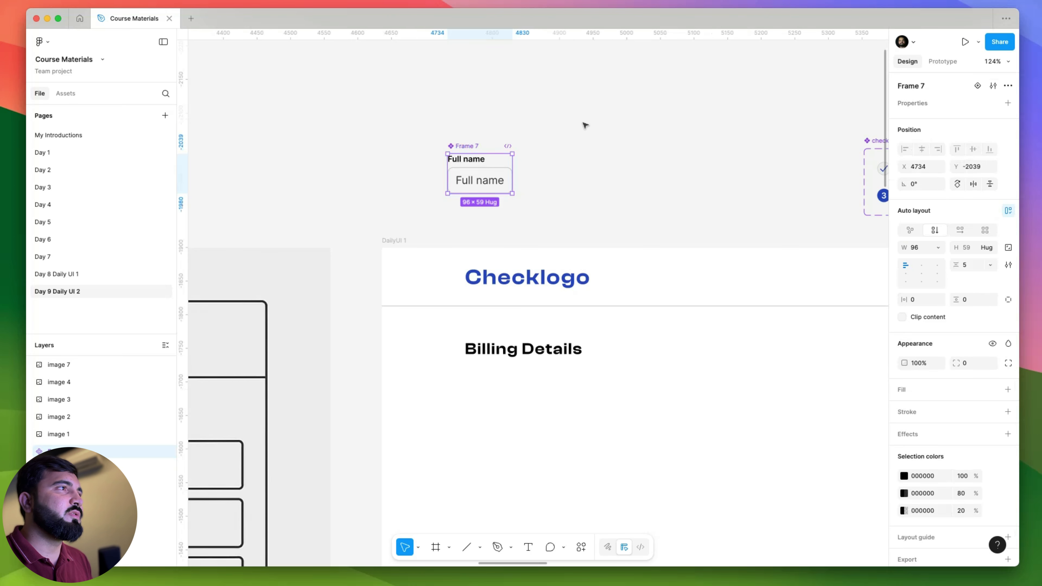
- Rename the new field component to "Input field"
double_click(463, 147)
type("Input field")
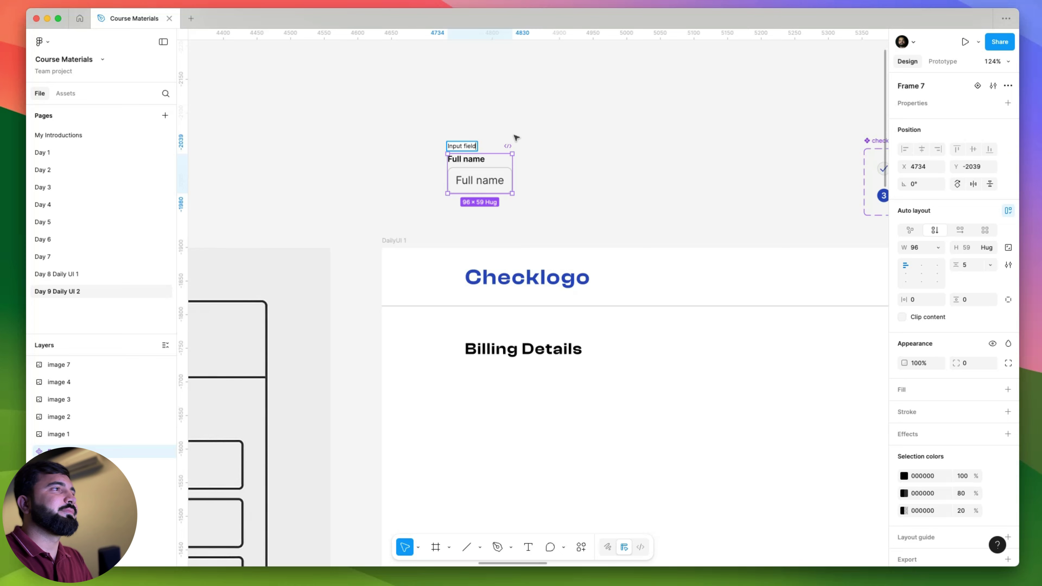
key("Return")
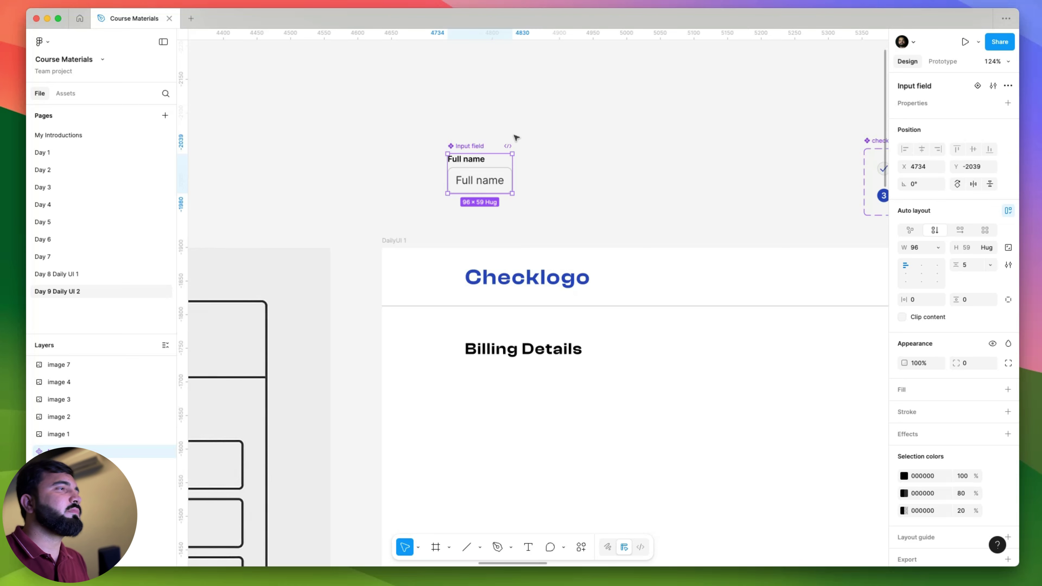
- Place an instance of the Input field component below the Billing Details heading at X 124, Y 185
left_click_drag(481, 172, 499, 387)
scroll(426, 251, "down", 10)
scroll(426, 252, "right", 5)
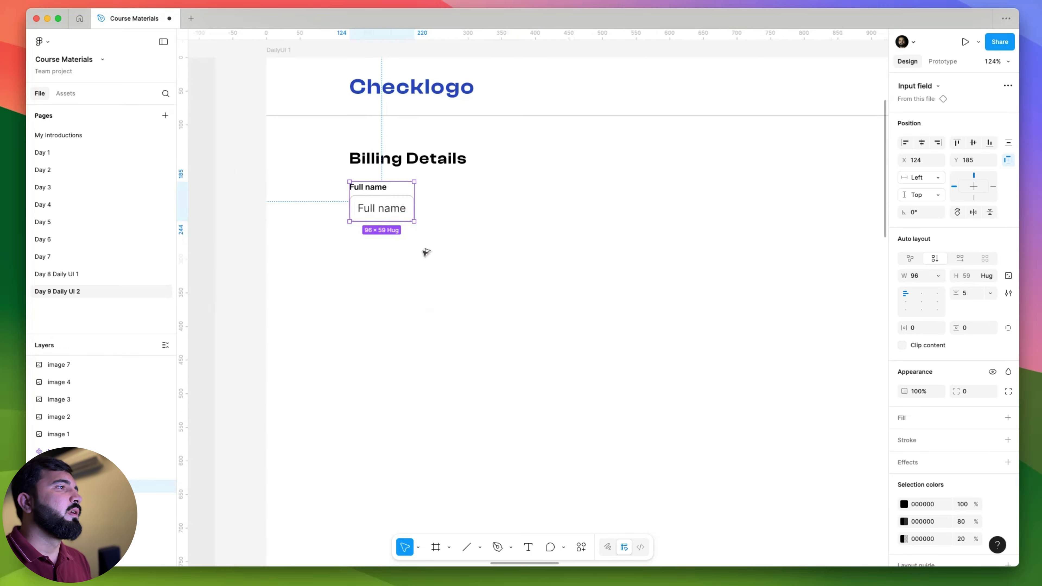
- Duplicate the Input field instance directly below the first one at X 124, Y 264
scroll(361, 226, "left", 5)
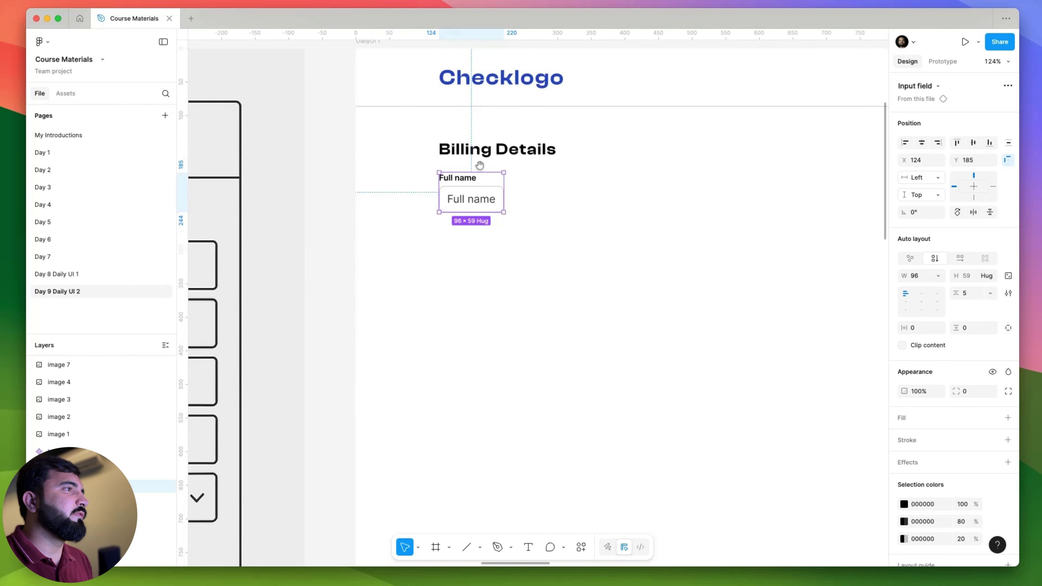
scroll(507, 215, "left", 3)
scroll(507, 215, "left", 1)
left_click_drag(523, 218, 538, 258)
- Change the second input field's label to "Email Address", following the wireframe reference
scroll(552, 256, "down", 5)
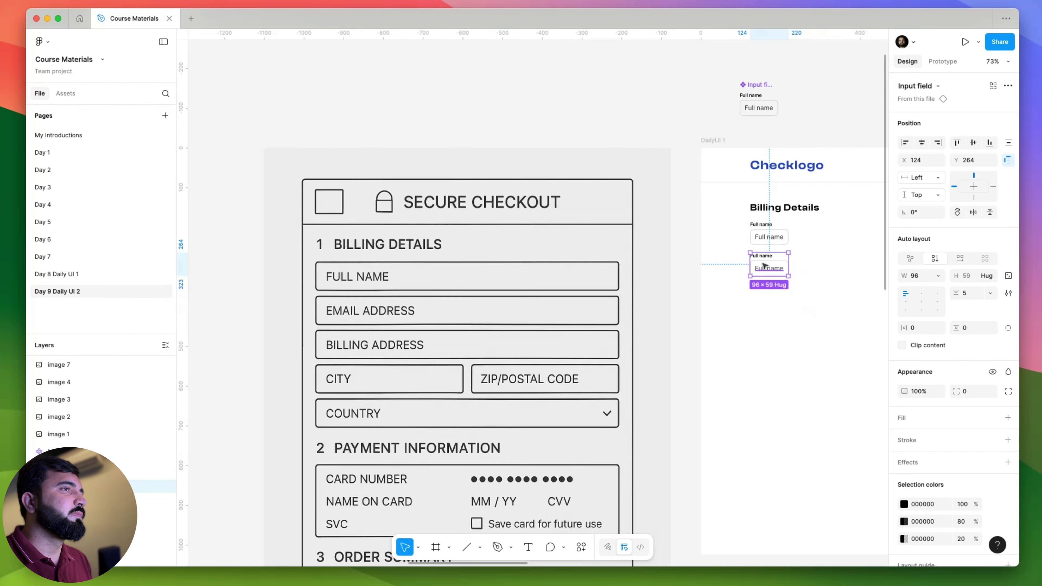
double_click(768, 256)
double_click(767, 256)
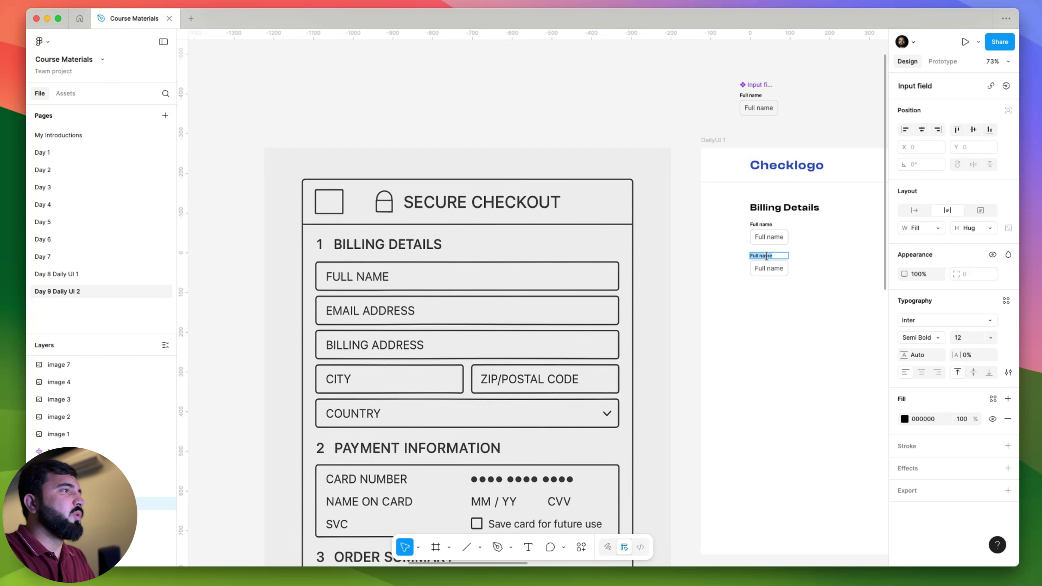
type("Email Address")
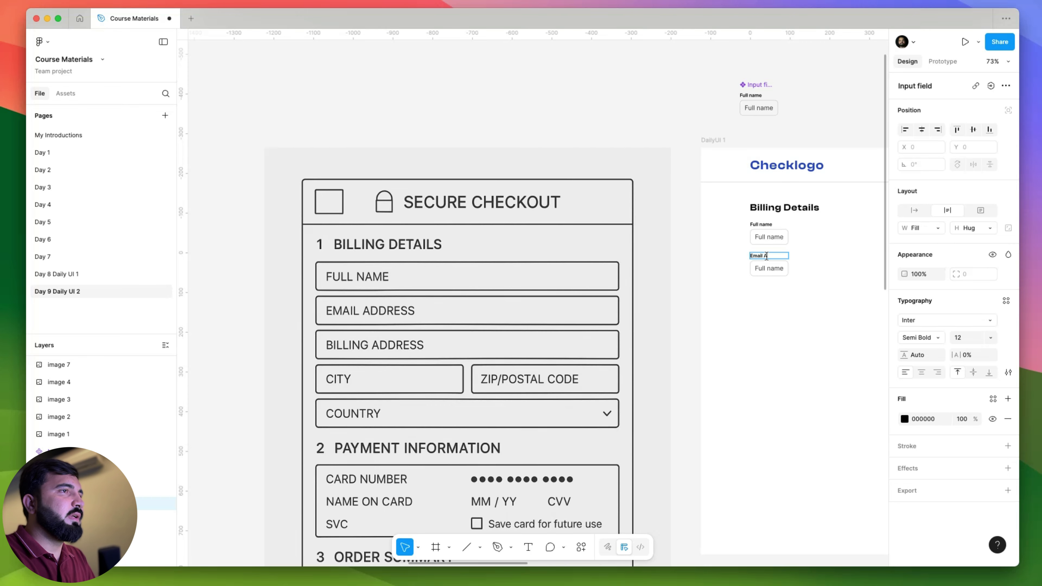
left_click(768, 302)
- Copy the second input field's label text and use it as the field's placeholder, "Email Address"
double_click(767, 256)
key("super+c")
right_click(773, 255)
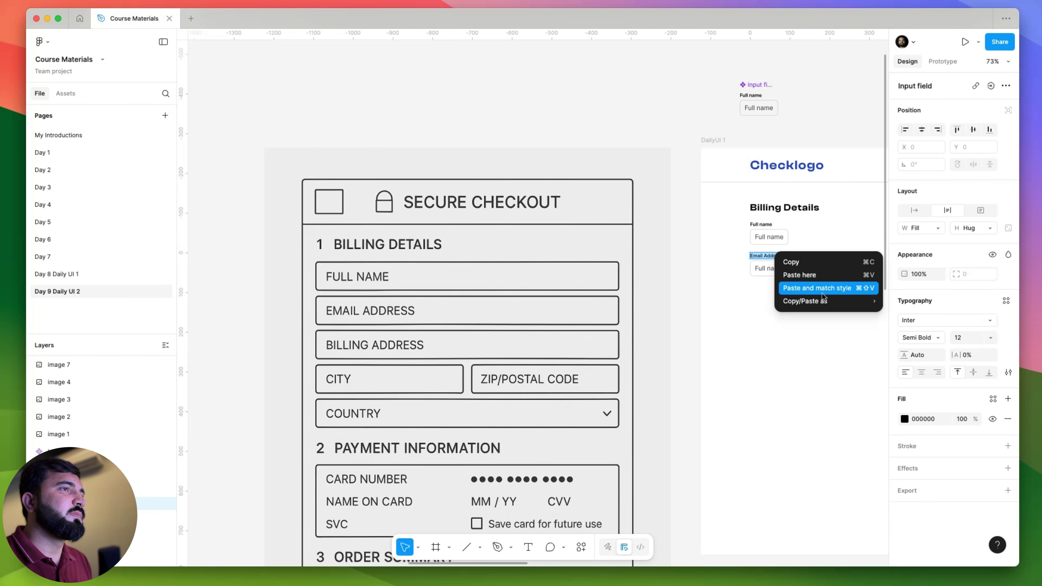
left_click(792, 262)
double_click(785, 271)
key("super+v")
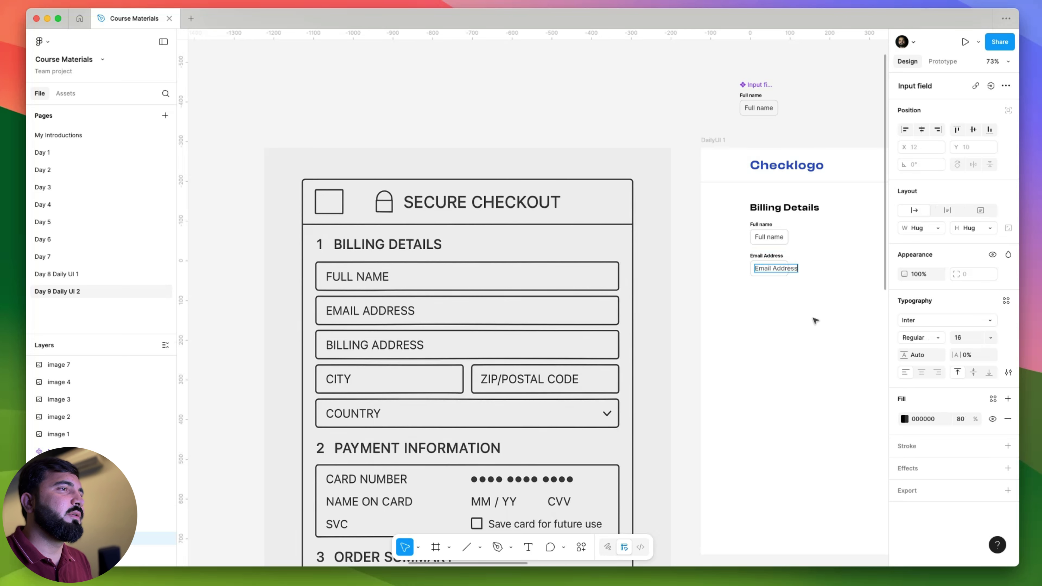
left_click(813, 317)
left_click(810, 312)
- Duplicate the Email Address field below itself and set the copy's label and placeholder to "Billing Address"
left_click_drag(764, 258, 771, 289)
double_click(771, 288)
type("Billing Address")
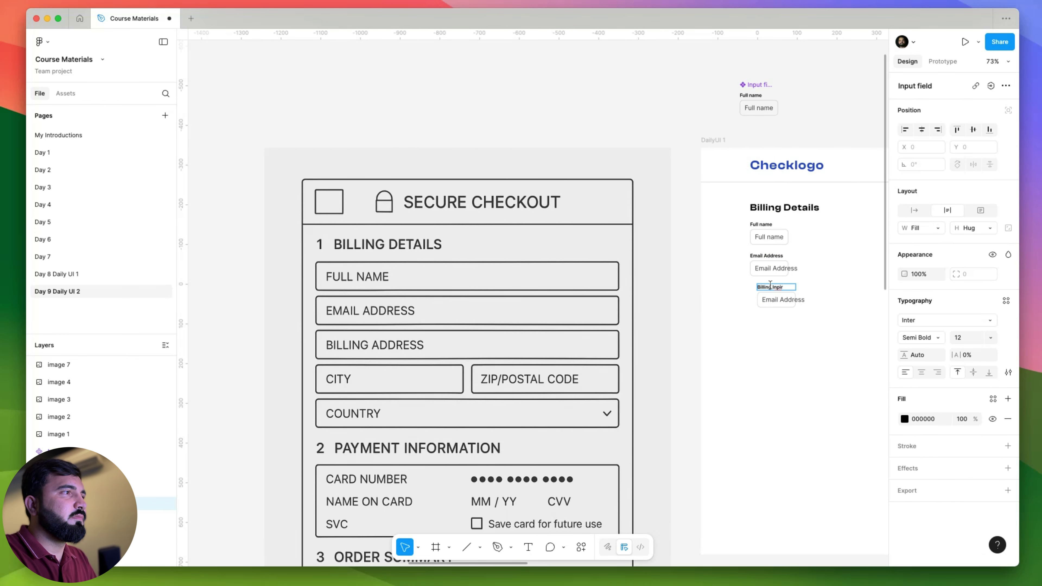
key("super+a")
key("super+c")
double_click(773, 300)
key("super+v")
- Add two side-by-side input fields below Billing Address, with labels and placeholders "City" and "Zip/Postal Code"
left_click_drag(769, 344, 629, 338)
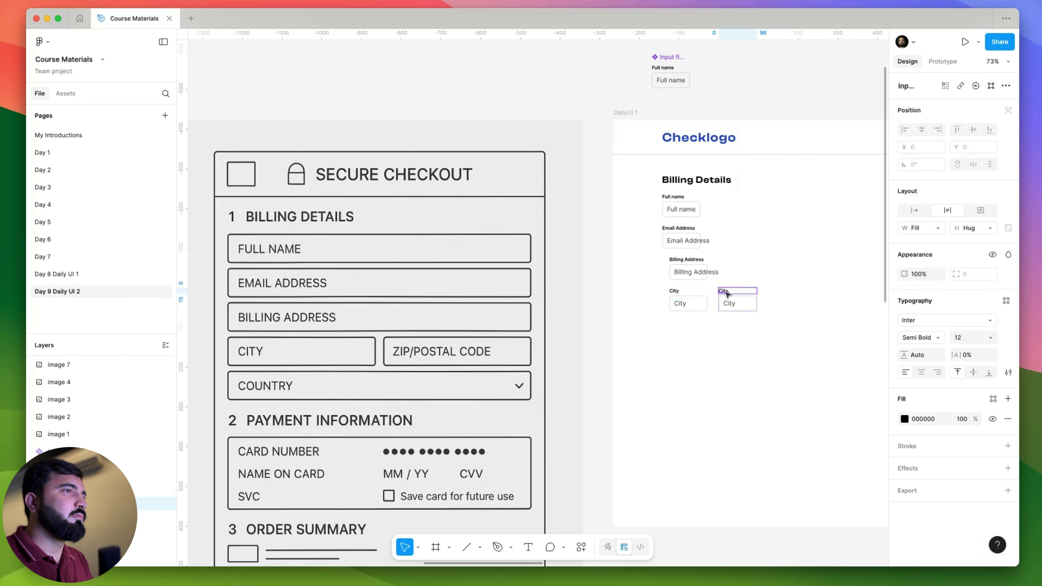
type("Zip/Postal Code")
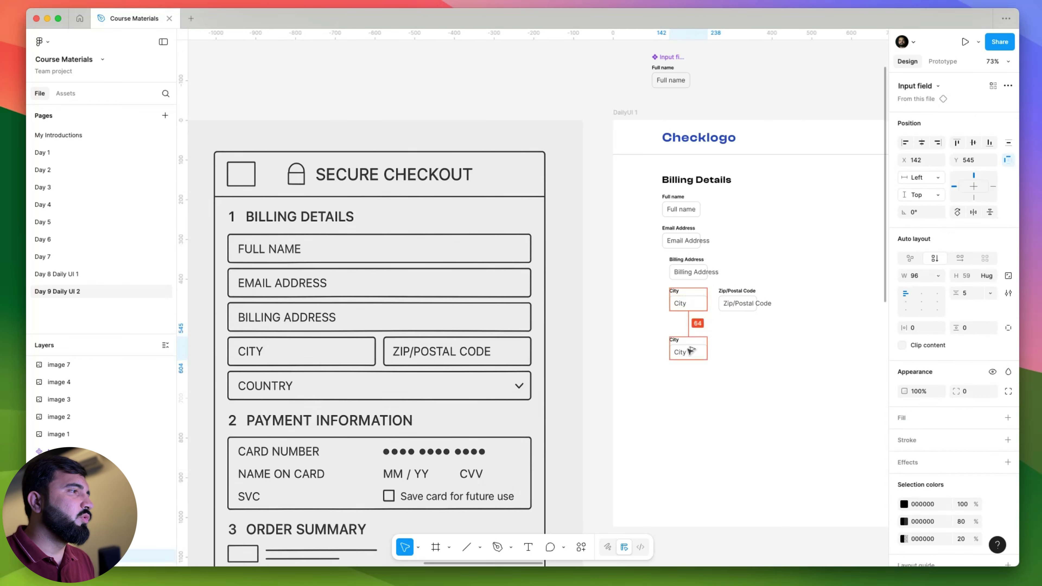
- Duplicate the City field below itself and set the copy's label and placeholder to "Country"
double_click(675, 322)
type("Coun")
key("super+c")
double_click(683, 335)
key("super+v")
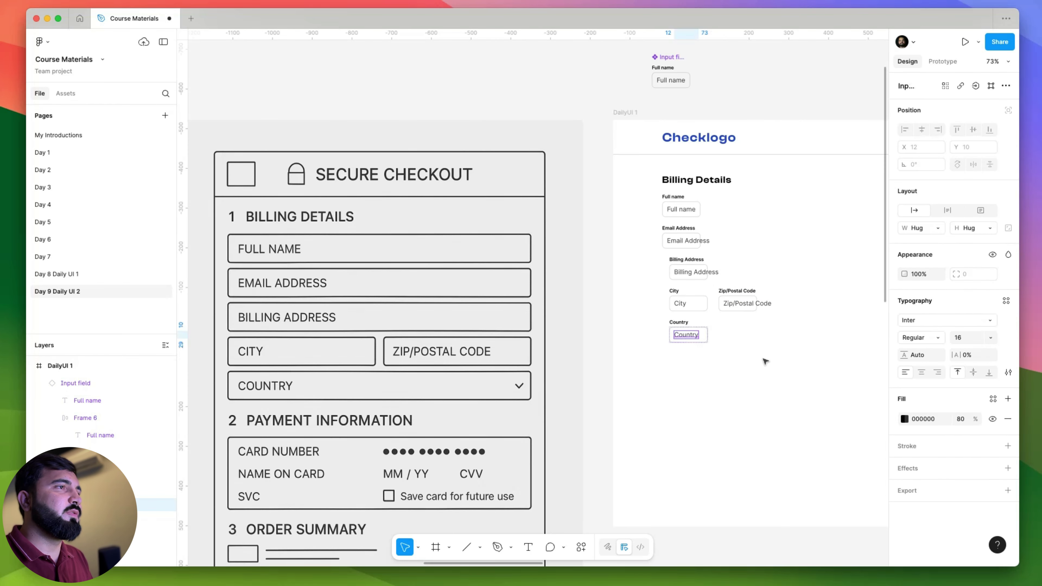
left_click(763, 361)
- Compare the billing fields with the wireframe's Billing Details section and examine the main Input field component
scroll(662, 315, "up", 5)
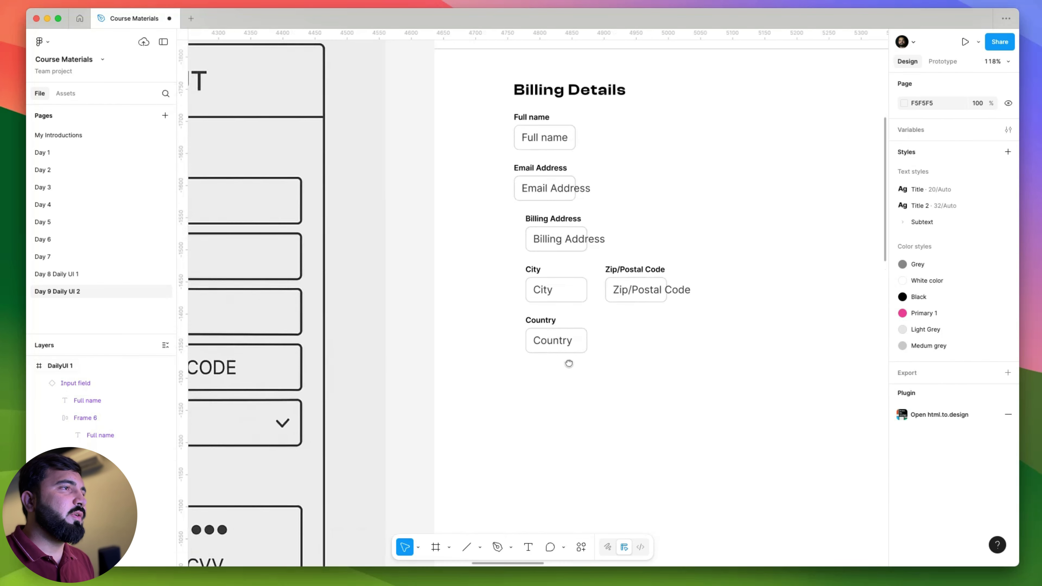
scroll(539, 367, "left", 7)
scroll(539, 366, "down", 2)
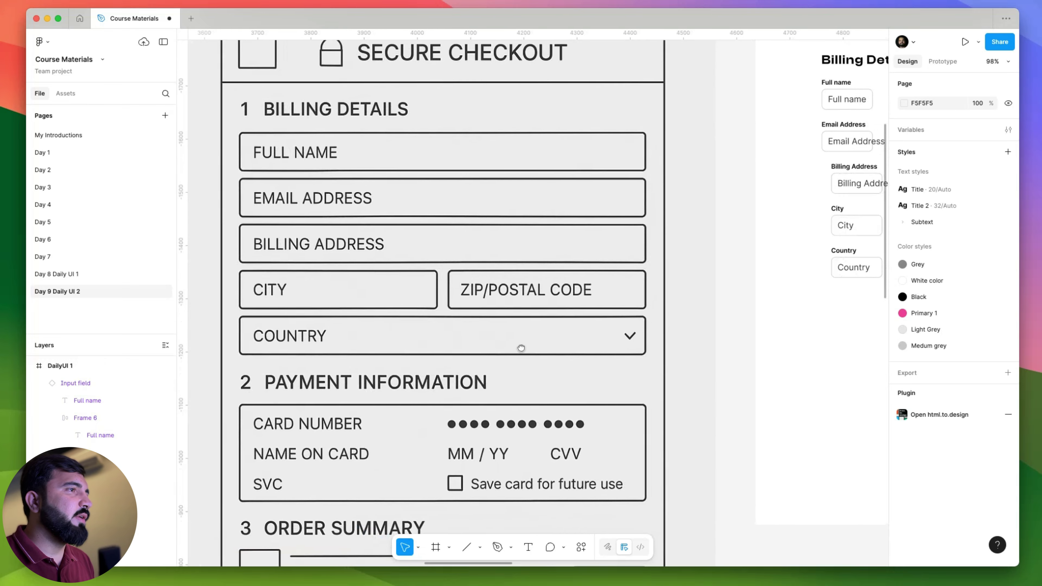
scroll(789, 326, "down", 5)
scroll(801, 242, "up", 3)
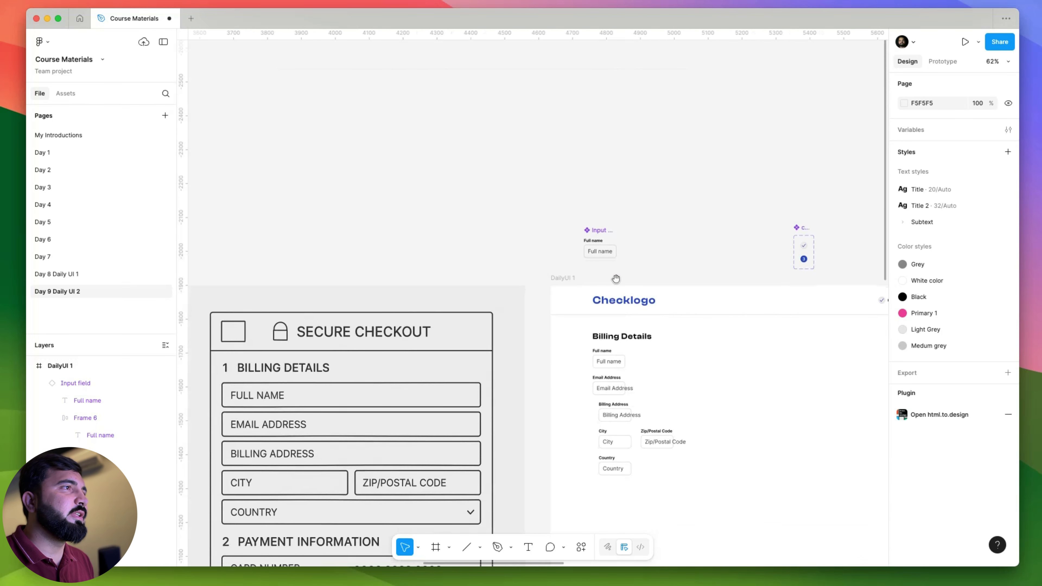
scroll(612, 247, "up", 10)
scroll(664, 284, "right", 5)
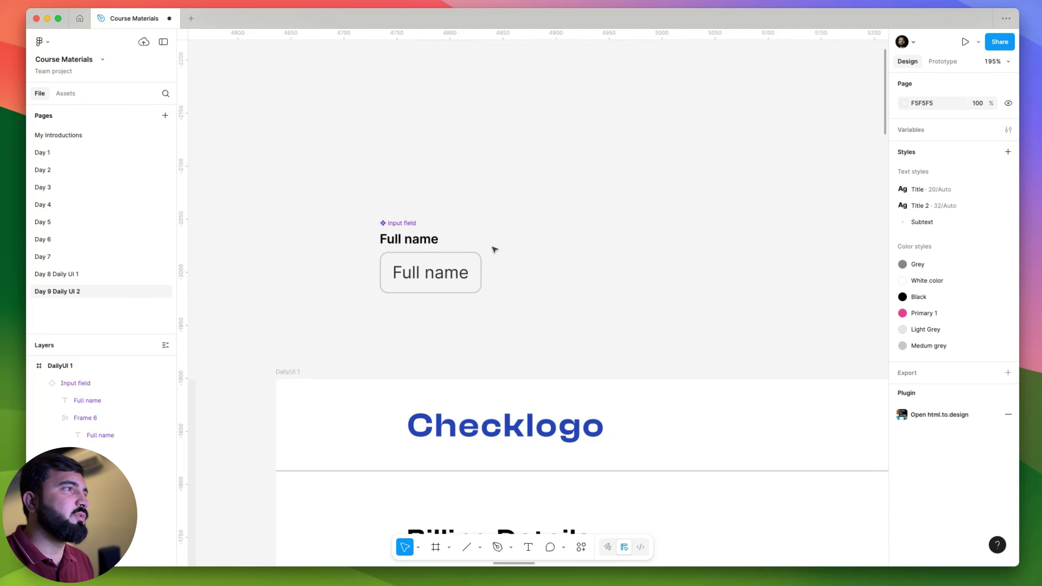
- Open the IconScout plugin and search its icons for "cheveron"
right_click(630, 259)
mouse_move(720, 341)
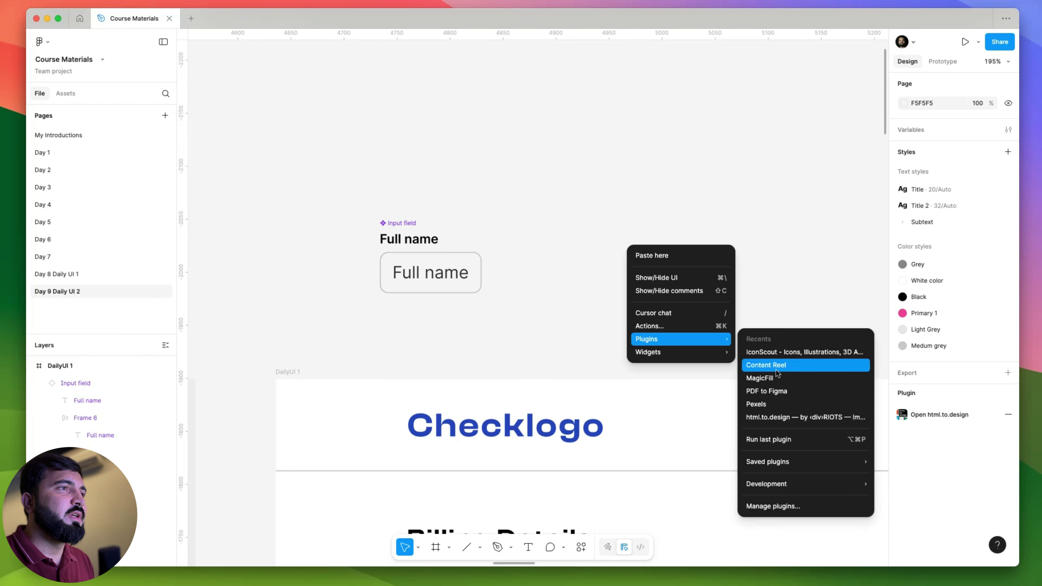
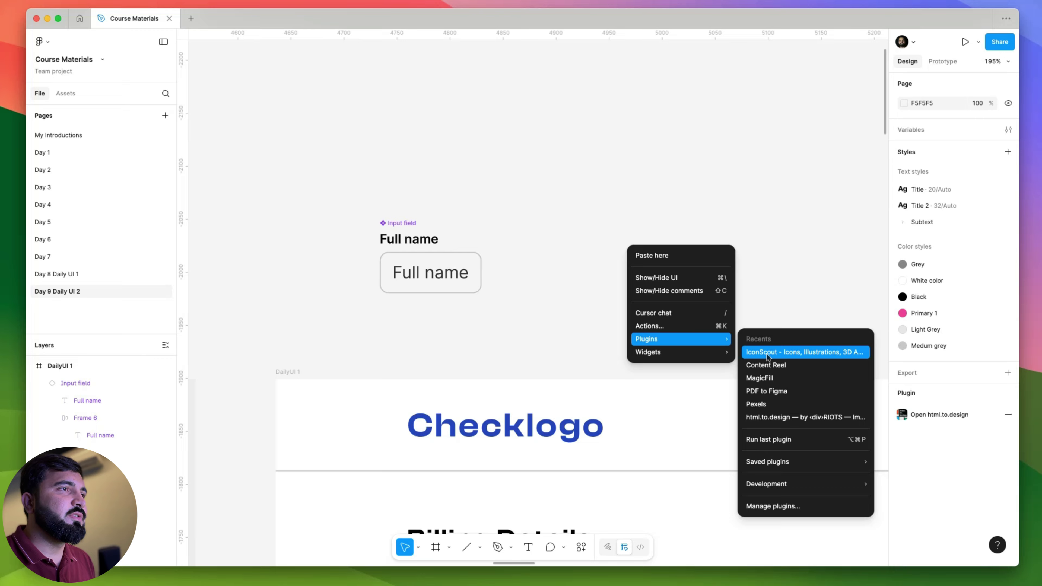
left_click(767, 354)
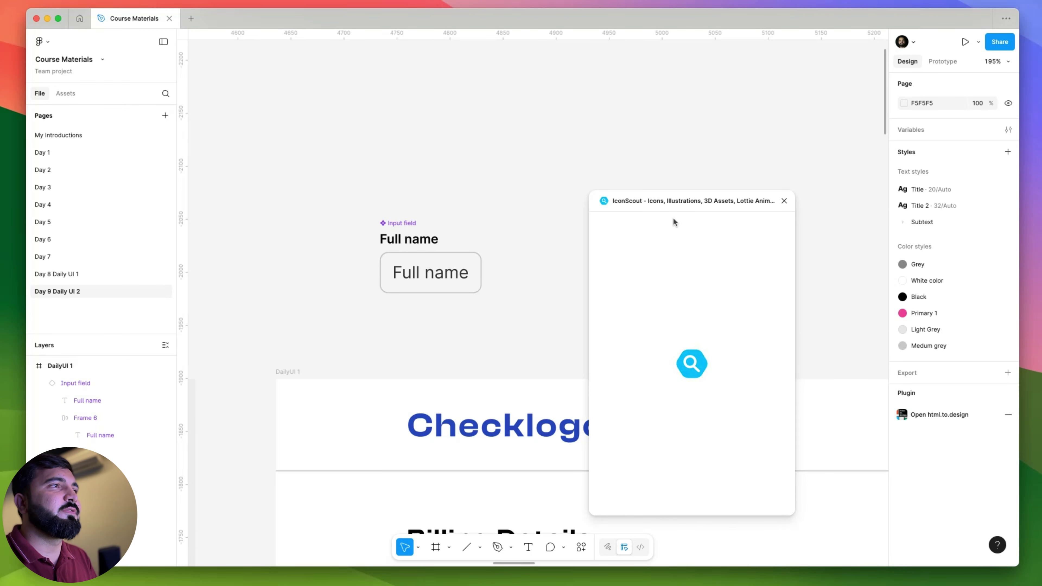
left_click_drag(677, 204, 690, 189)
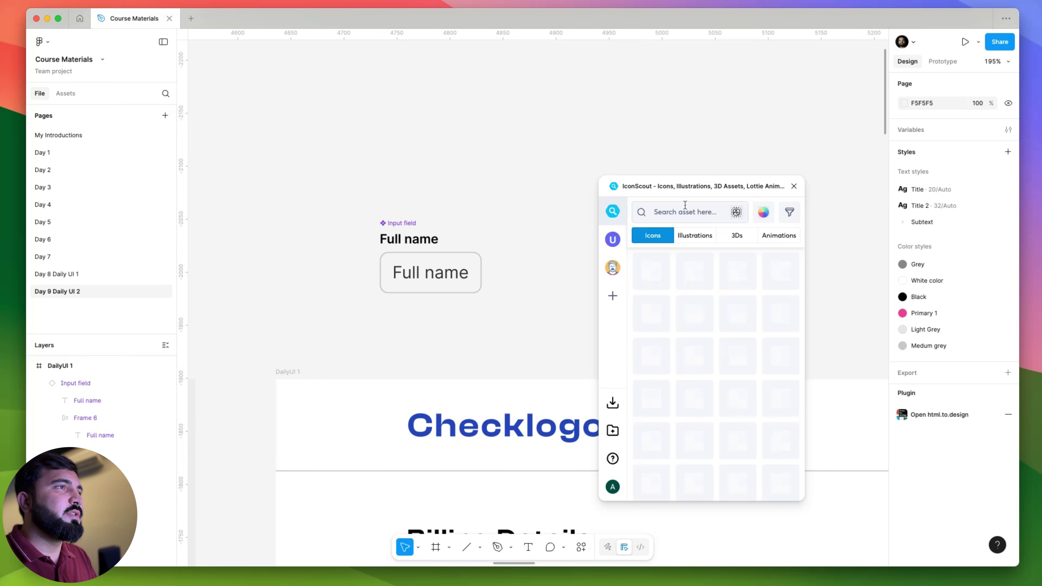
left_click(685, 205)
type("che")
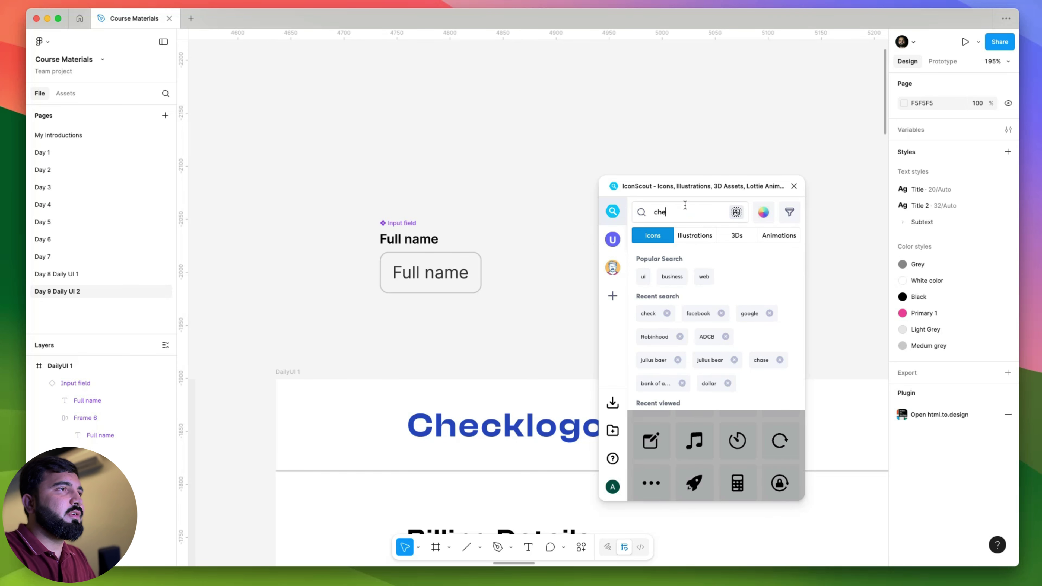
type("veron")
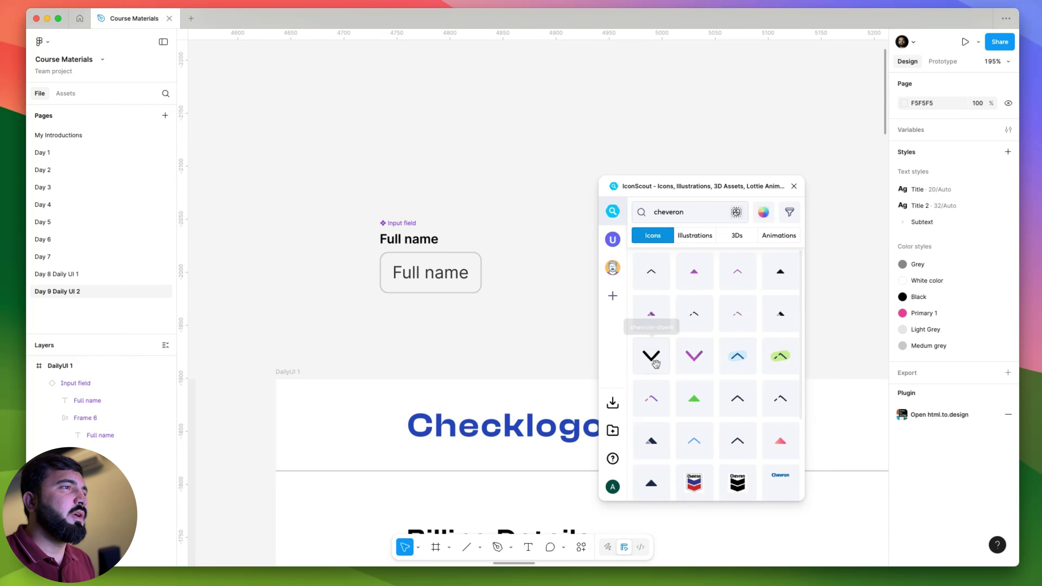
- Insert the small black downward chevron icon from the results and close the plugin
scroll(761, 351, "down", 4)
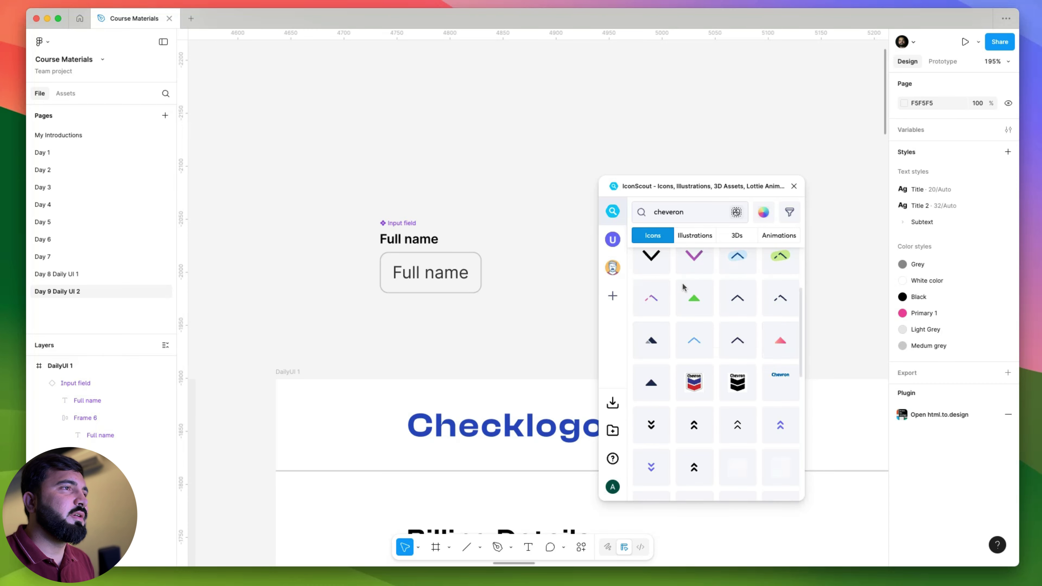
scroll(757, 407, "down", 3)
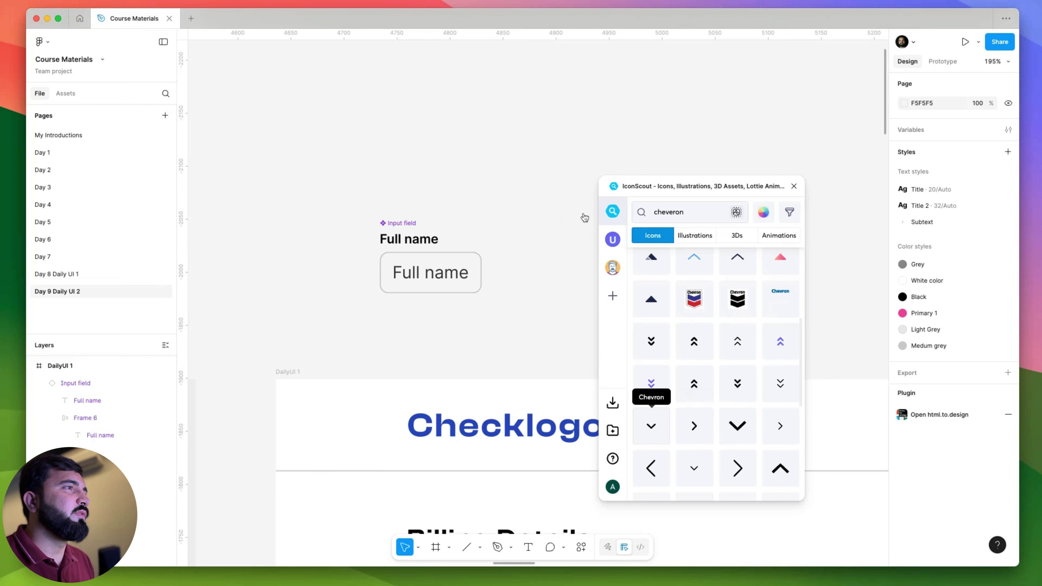
left_click(656, 428)
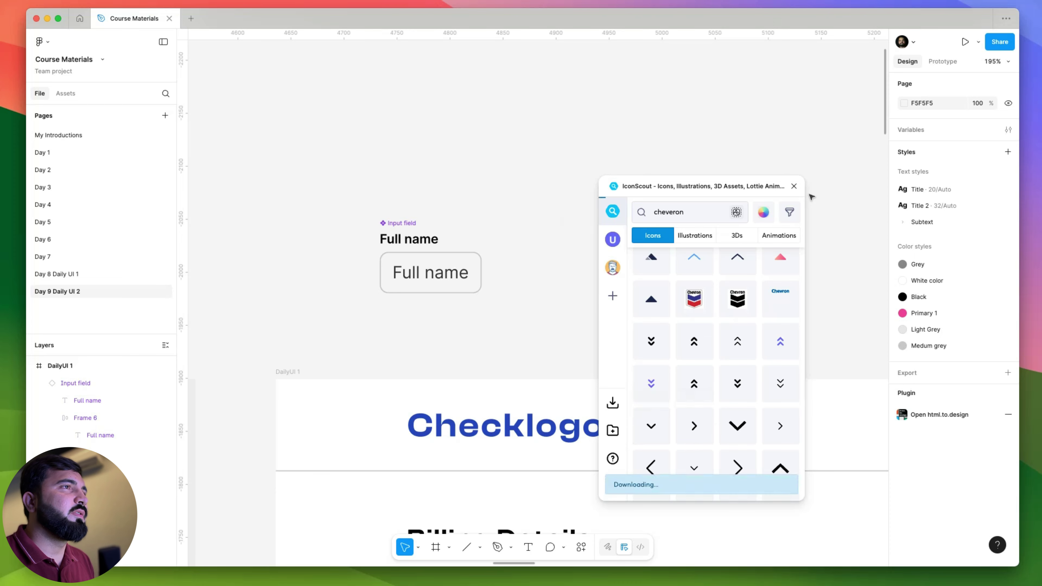
left_click(795, 188)
- Move the chevron icon into the Input field component's bordered frame, after the placeholder text
scroll(712, 198, "down", 5)
left_click_drag(770, 96, 655, 202)
scroll(654, 204, "up", 5)
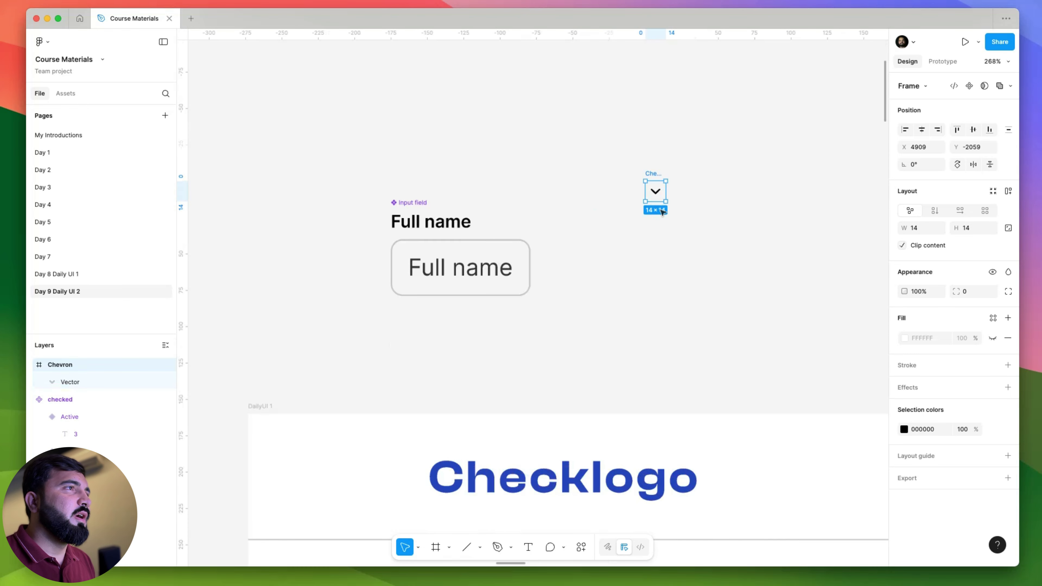
scroll(670, 239, "up", 2)
left_click_drag(755, 176, 619, 256)
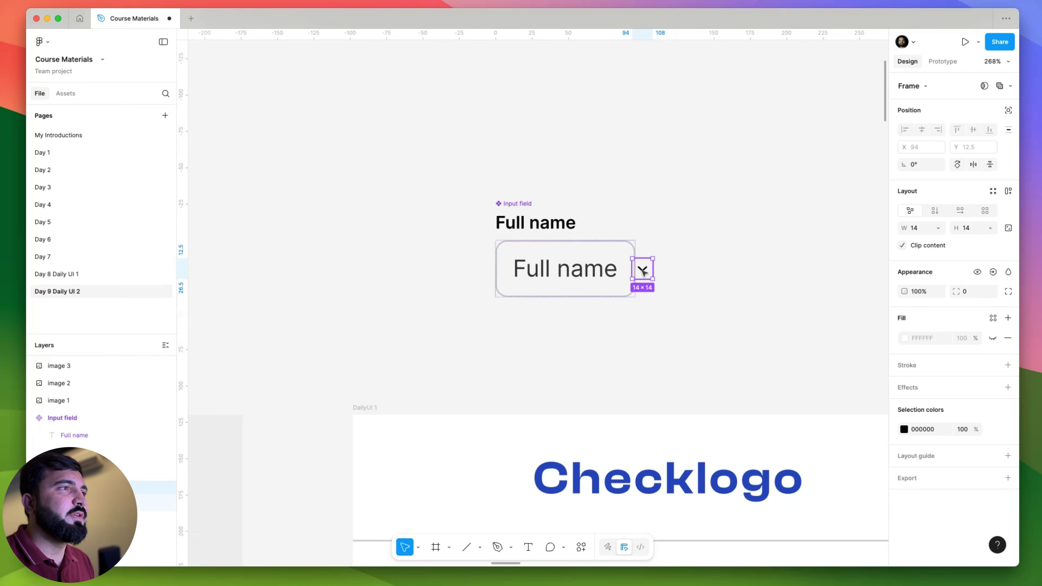
scroll(657, 267, "up", 3)
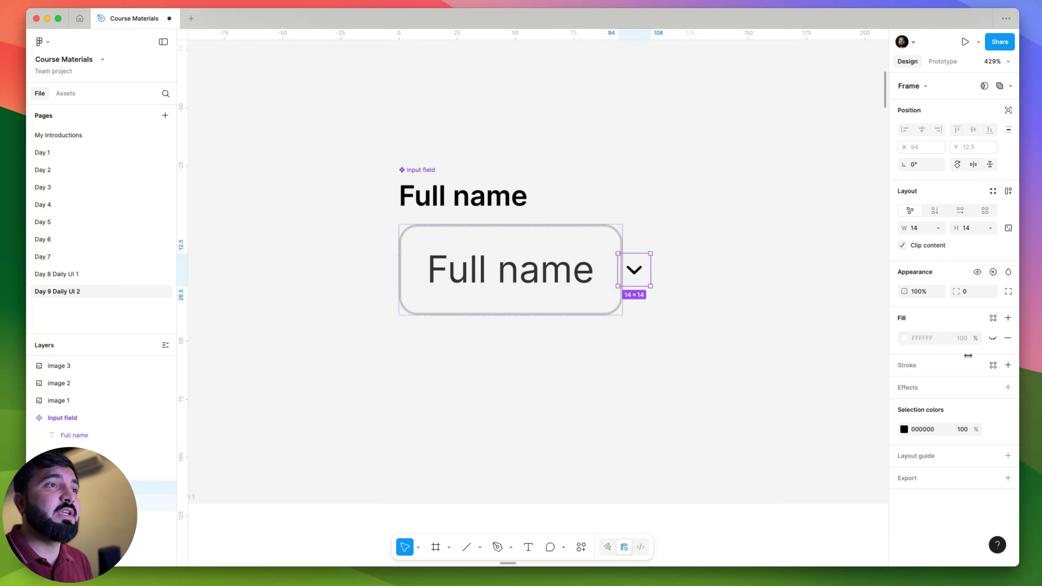
- Create a visibility property named "Right Icon" with the value True for the chevron in the Input field component
left_click(993, 271)
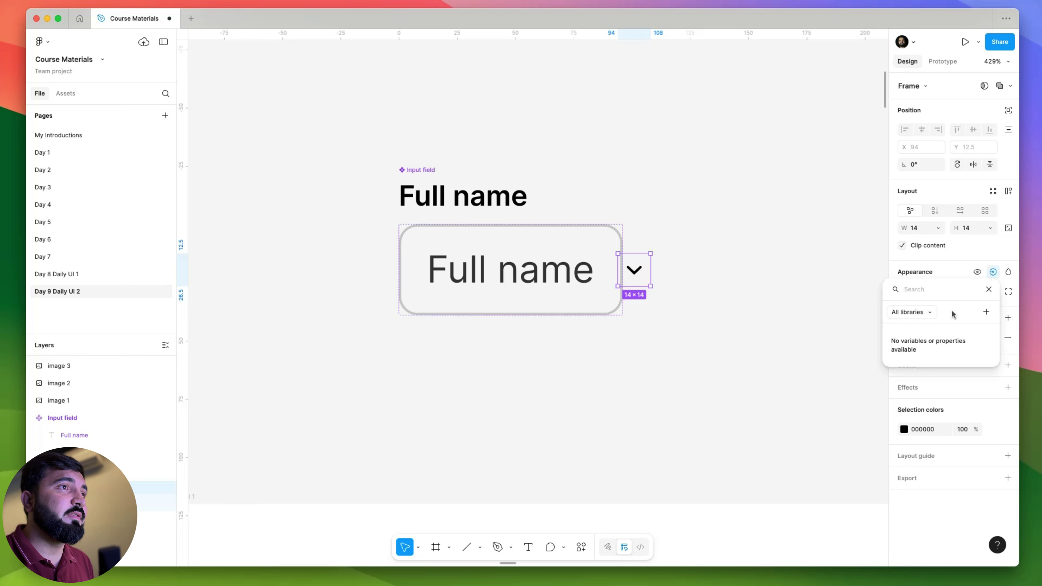
left_click(979, 314)
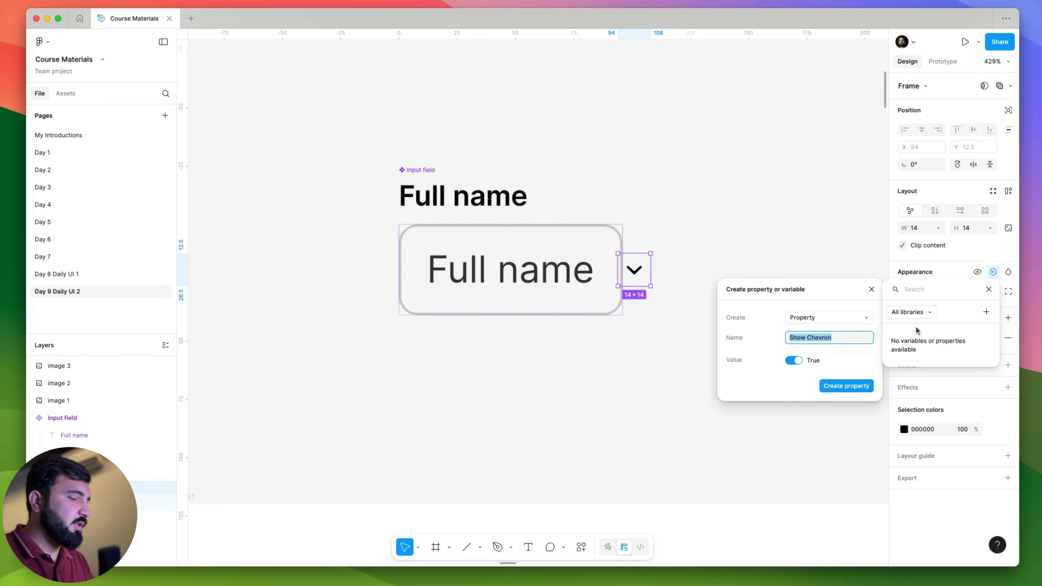
type("left")
key("BackSpace")
key("BackSpace")
key("BackSpace")
key("BackSpace")
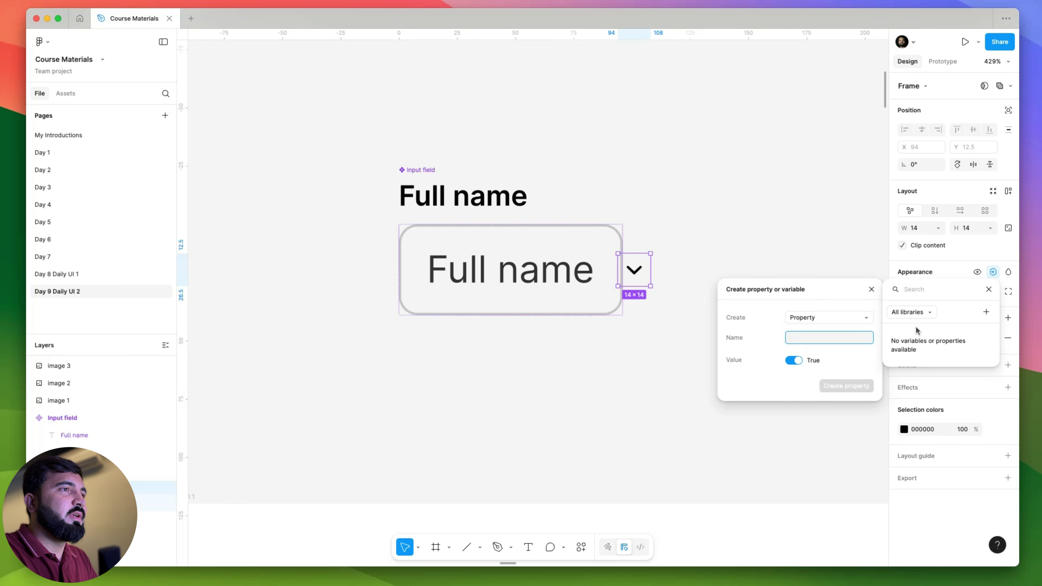
type("lef")
key("BackSpace")
key("BackSpace")
key("BackSpace")
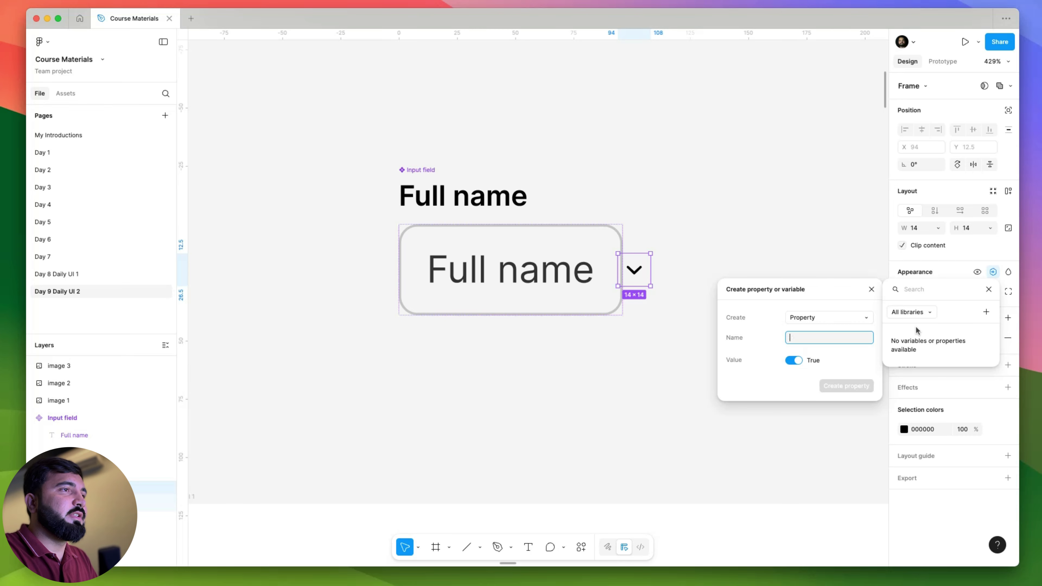
type("Right Icon")
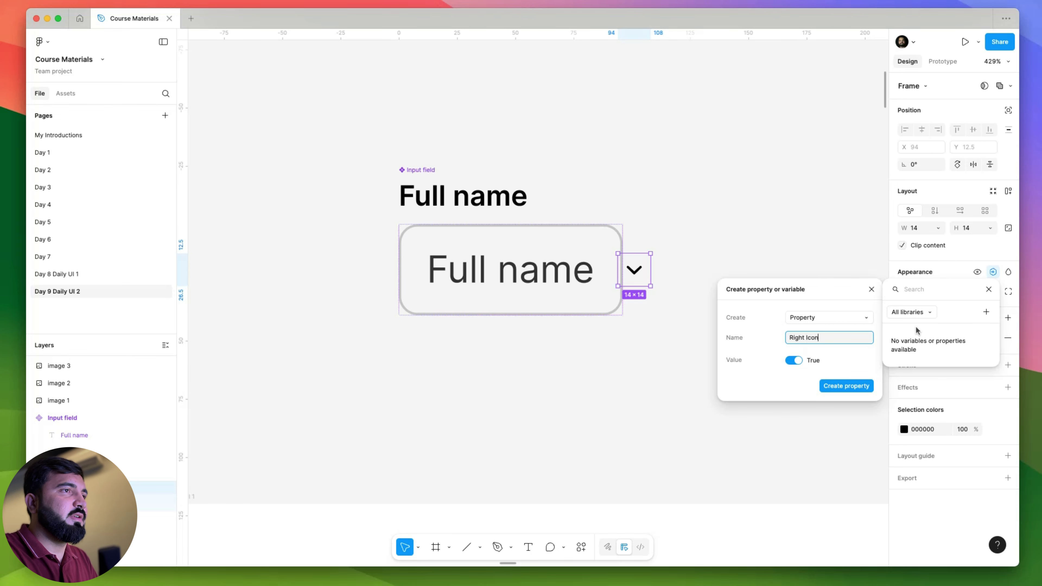
key("Return")
- Turn off Right Icon for the Full name, Email Address, Billing Address, City and Zip/Postal Code fields
scroll(684, 246, "down", 5)
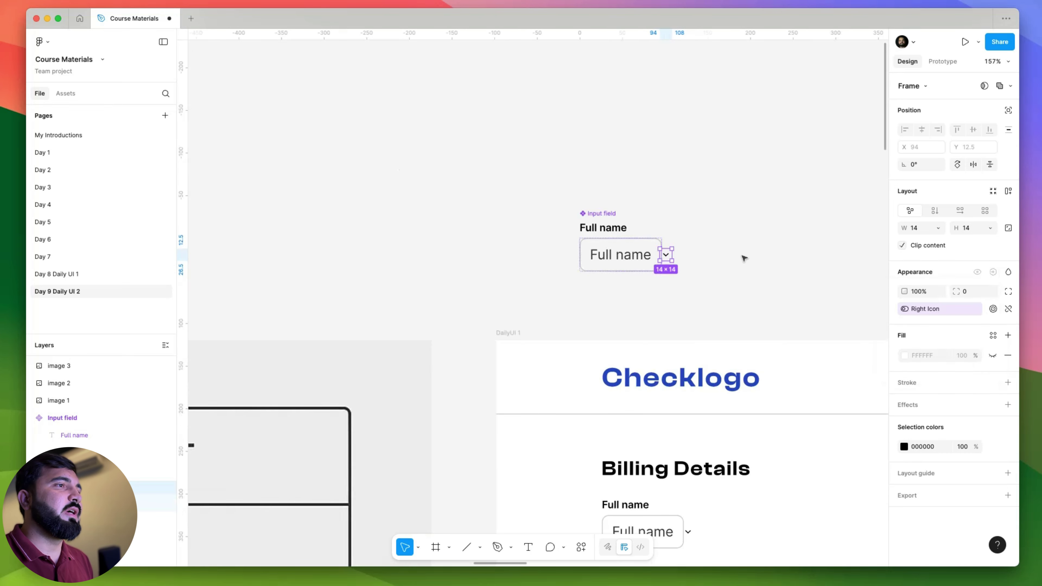
left_click_drag(744, 258, 619, 134)
scroll(620, 133, "down", 5)
left_click(558, 282)
left_click(578, 332, "shift")
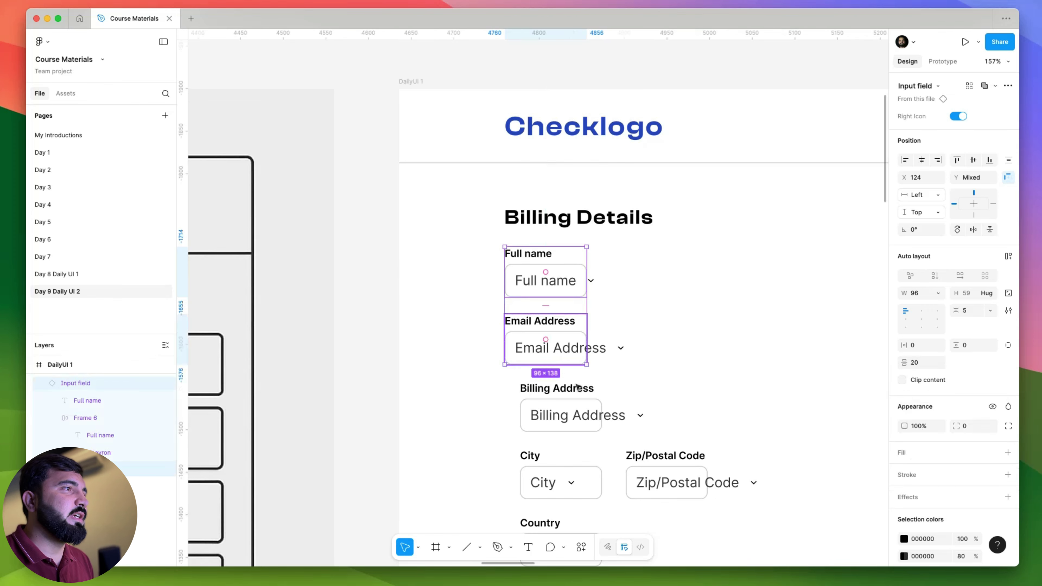
left_click(600, 430, "shift")
scroll(600, 429, "down", 4)
left_click(642, 337, "shift")
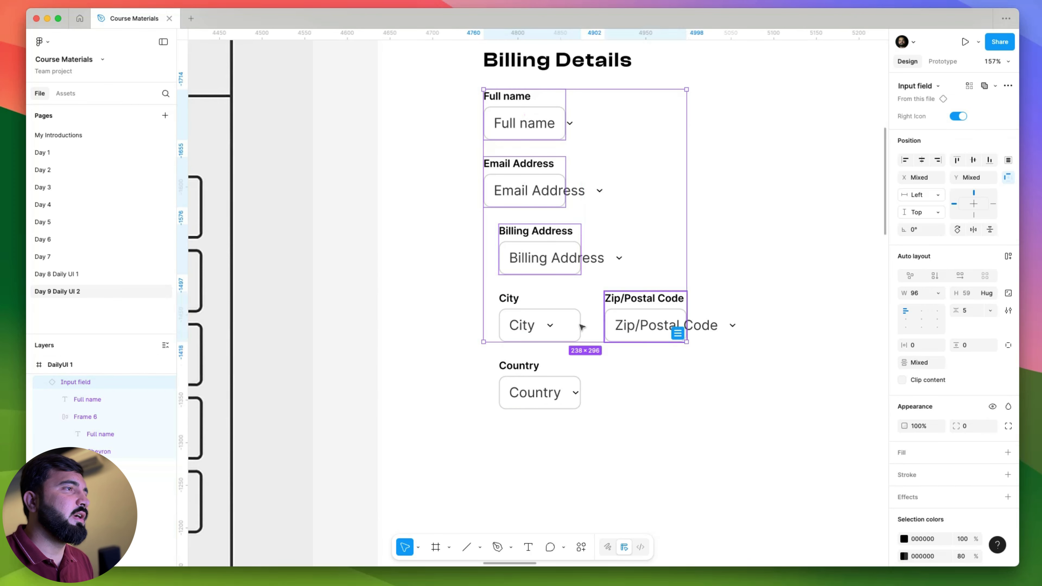
left_click(958, 120)
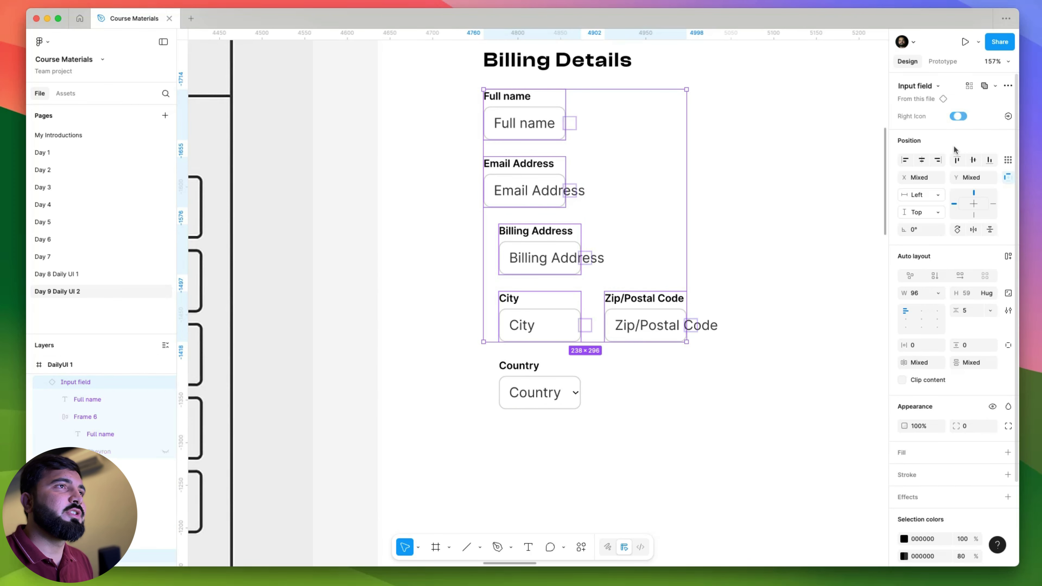
left_click(738, 386)
- Group the City and Zip/Postal Code fields in a horizontal auto layout
scroll(558, 354, "down", 3)
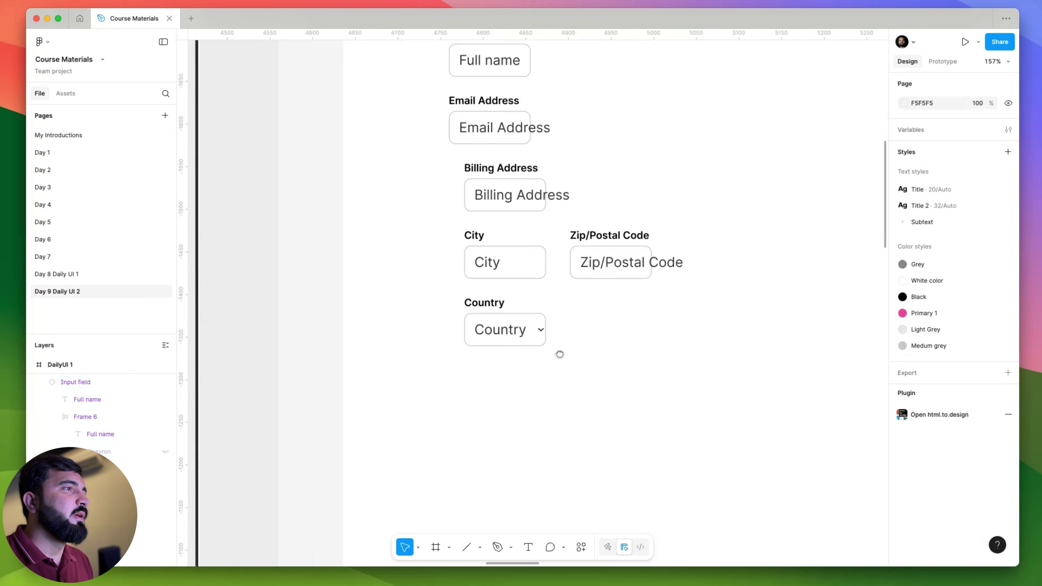
scroll(582, 314, "down", 3)
scroll(370, 201, "right", 3)
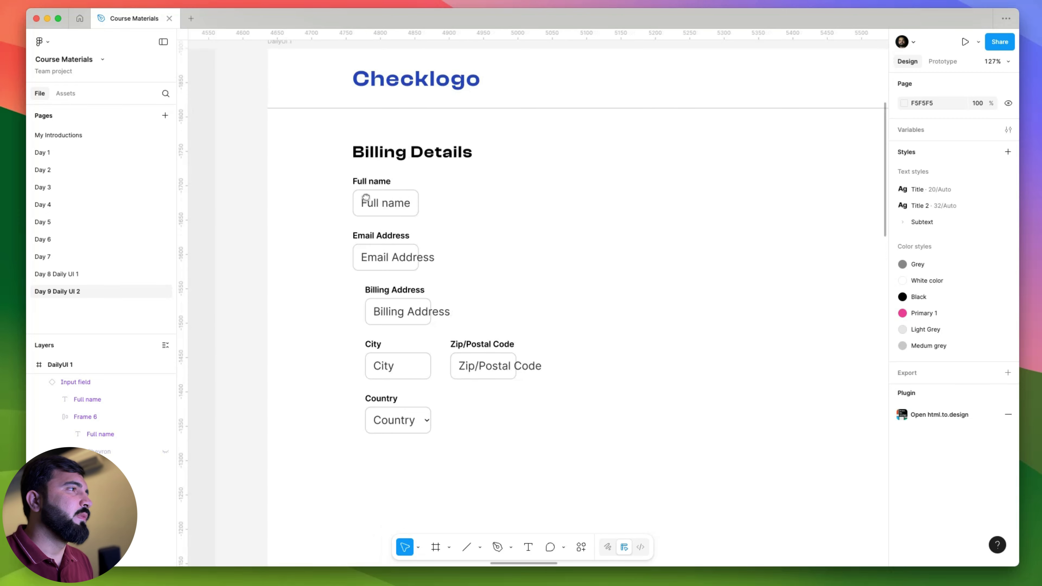
left_click(367, 201)
left_click(381, 252, "shift")
left_click(383, 367)
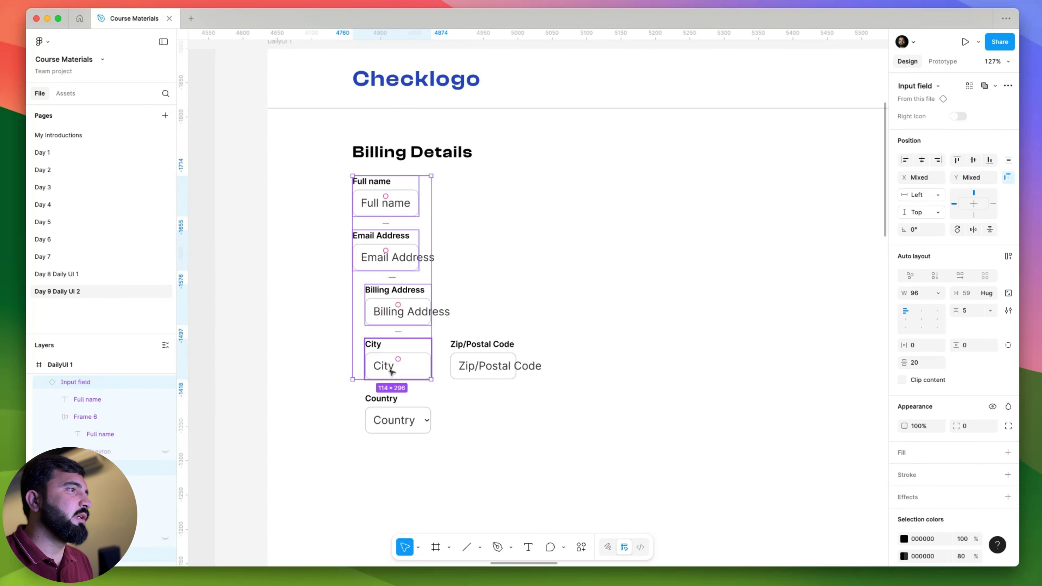
left_click(485, 368, "shift")
key("shift+a")
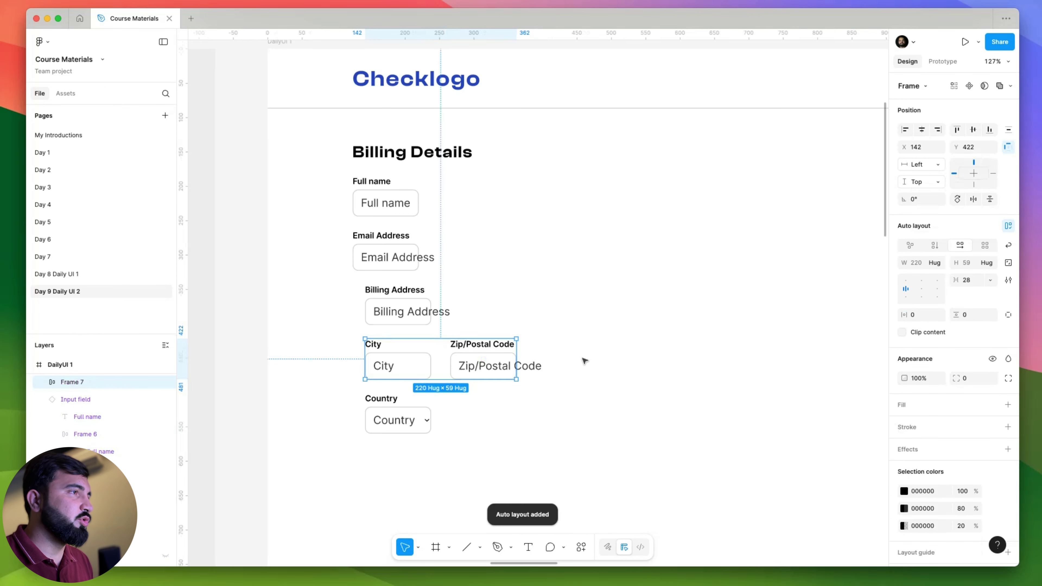
- Combine the City and Zip/Postal Code row with the Country, Billing Address, Email Address and Full name fields in a vertical auto layout
left_click(375, 422, "shift")
left_click(381, 303, "shift")
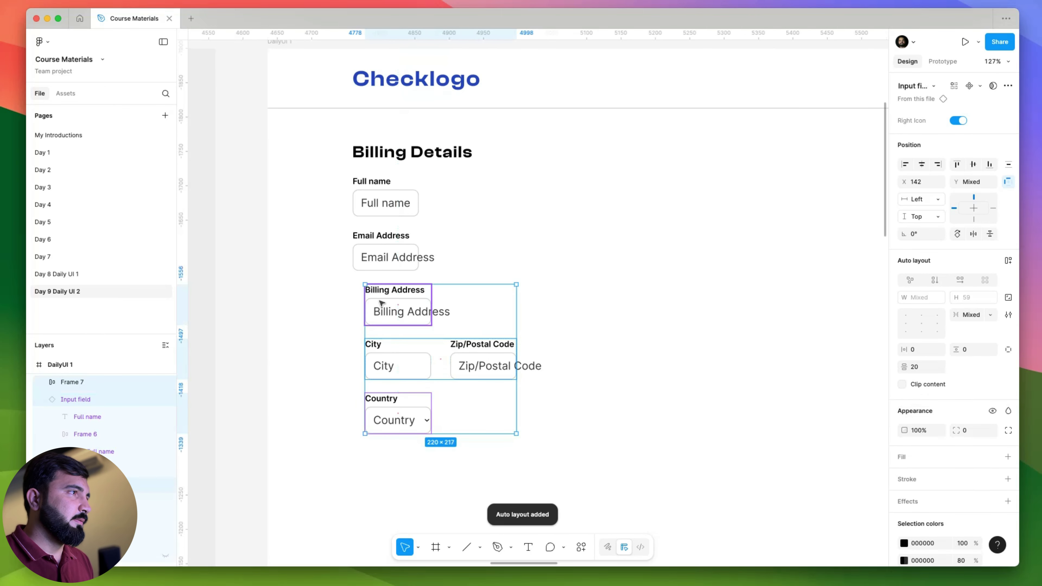
left_click(371, 240, "shift")
left_click(385, 196, "shift")
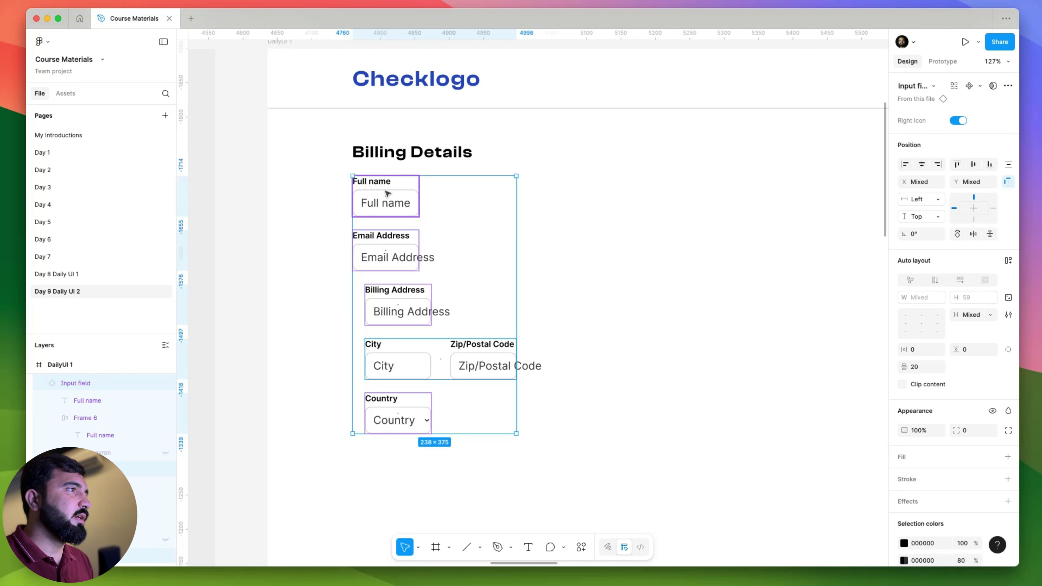
key("shift+a")
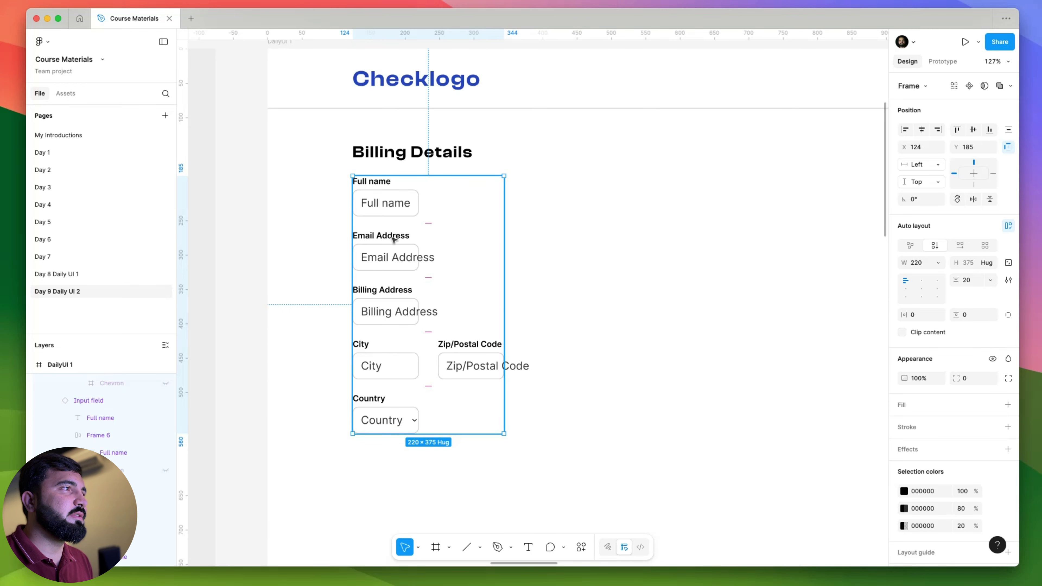
- Widen the billing form's auto layout frame to about 471
left_click_drag(503, 202, 605, 208)
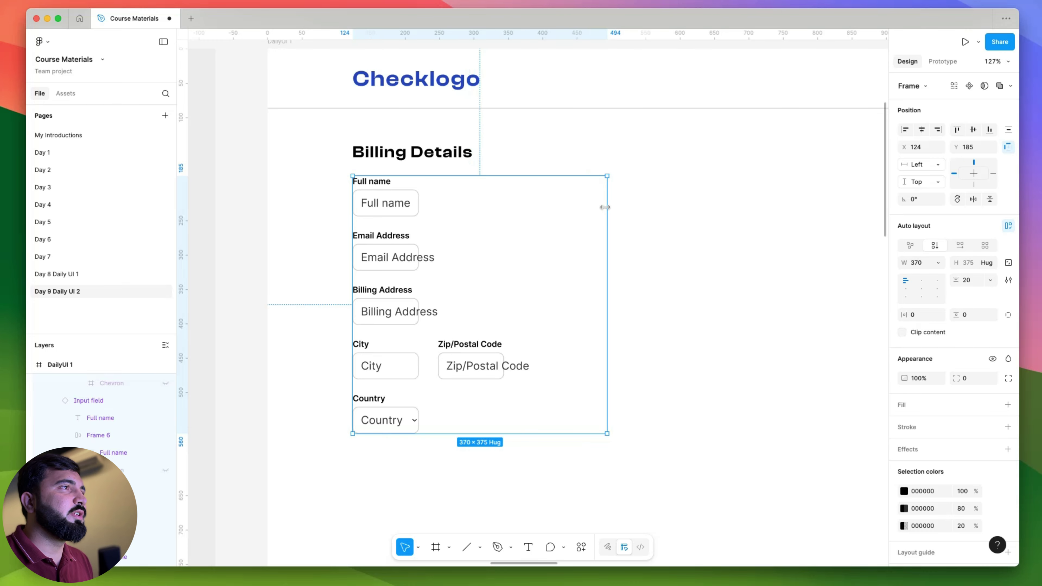
scroll(574, 213, "down", 6)
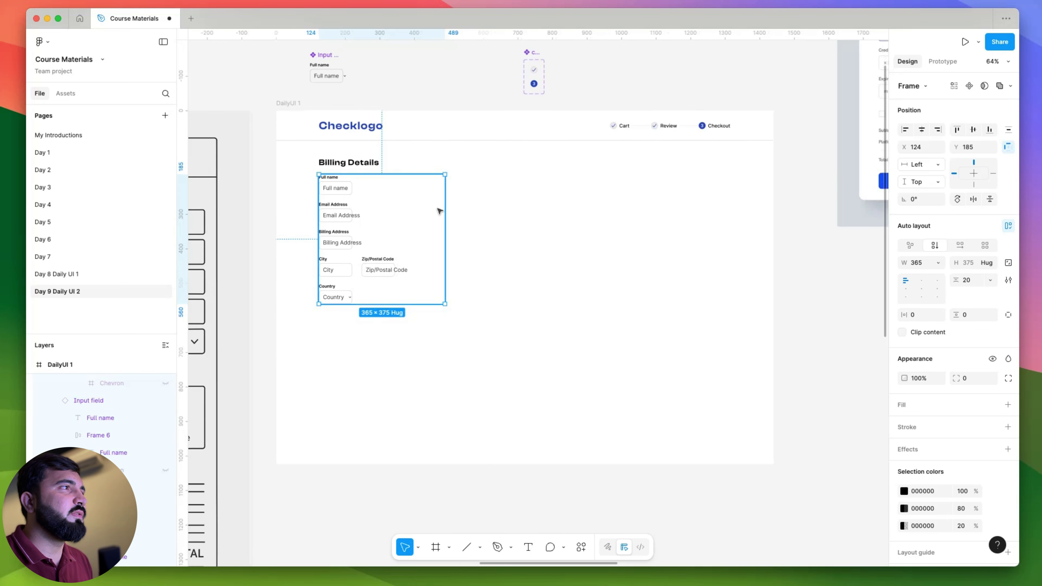
left_click_drag(445, 209, 481, 209)
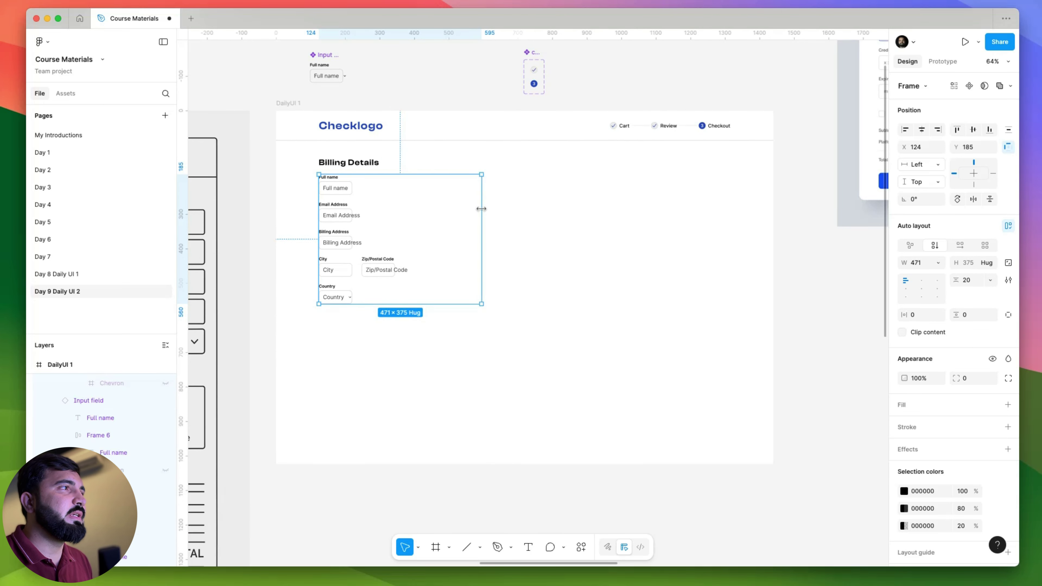
scroll(379, 275, "up", 3)
scroll(319, 262, "up", 5)
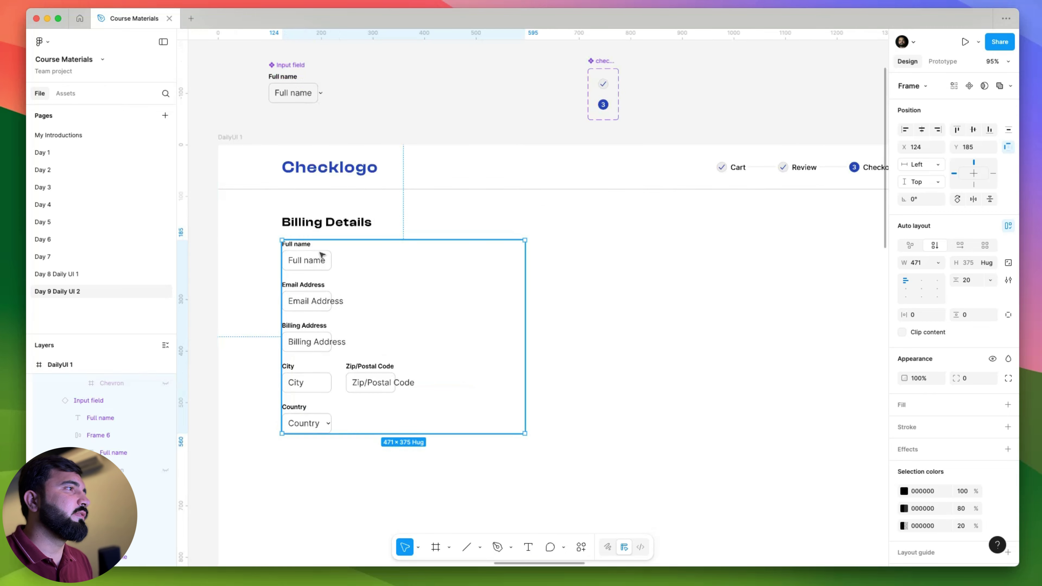
left_click(321, 255)
scroll(328, 310, "down", 2)
scroll(328, 309, "left", 2)
left_click(318, 306, "shift")
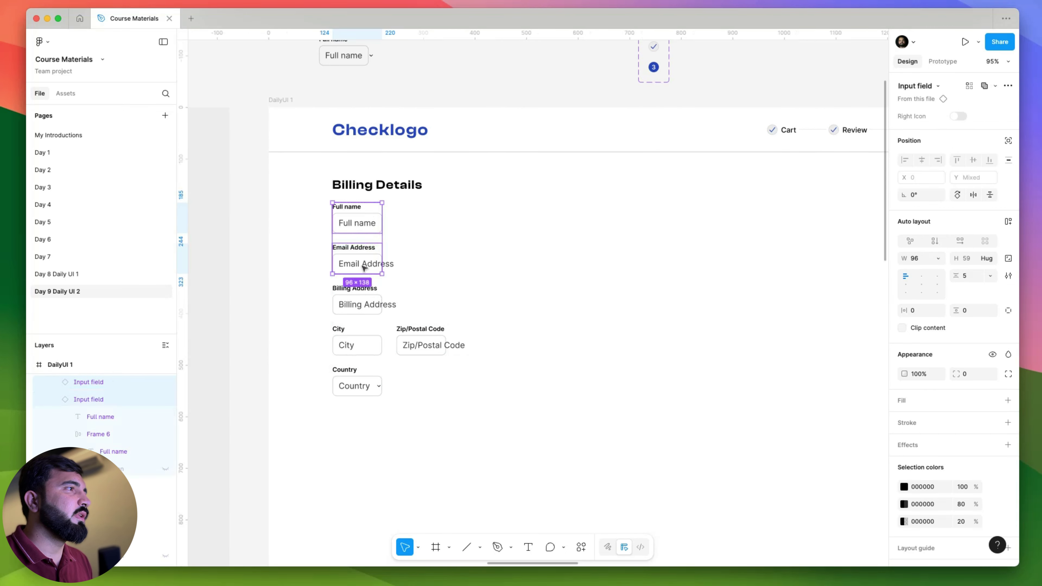
left_click(376, 222)
left_click(375, 222)
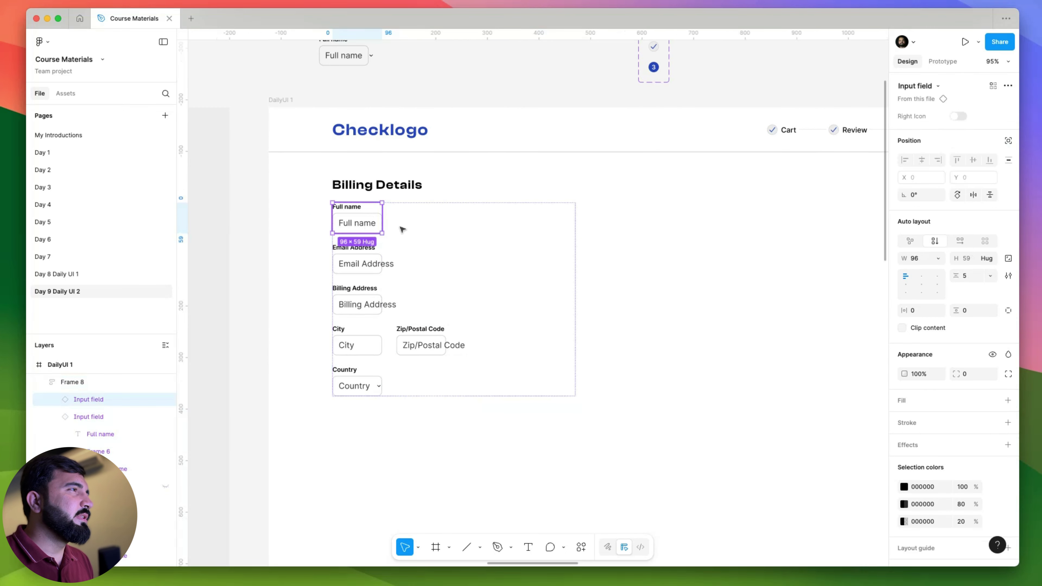
- Increase the bordered input box's height to about 52 in the main Input field component
scroll(374, 252, "up", 3)
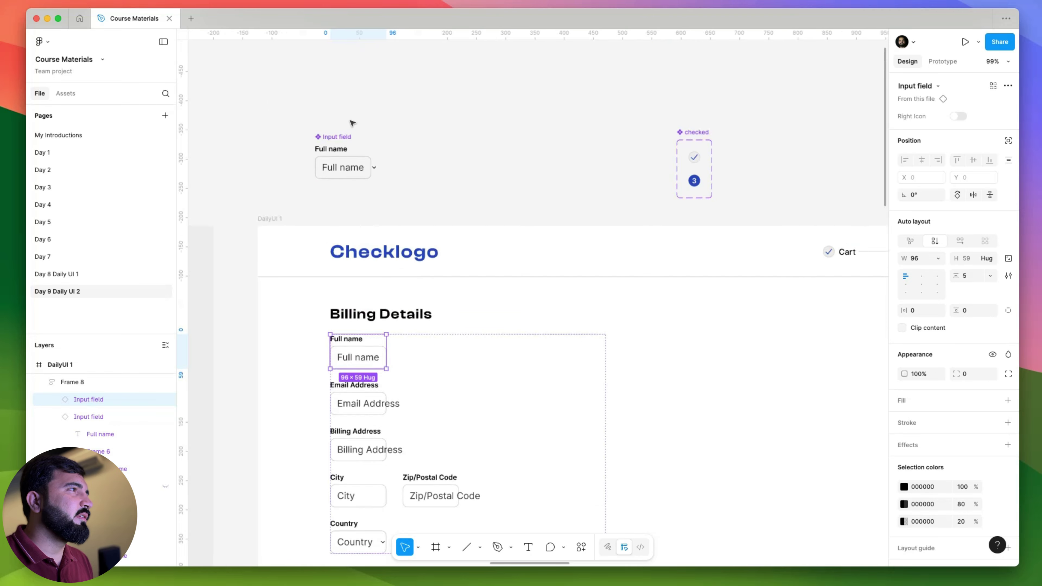
left_click(353, 173)
scroll(377, 201, "up", 10)
double_click(364, 192)
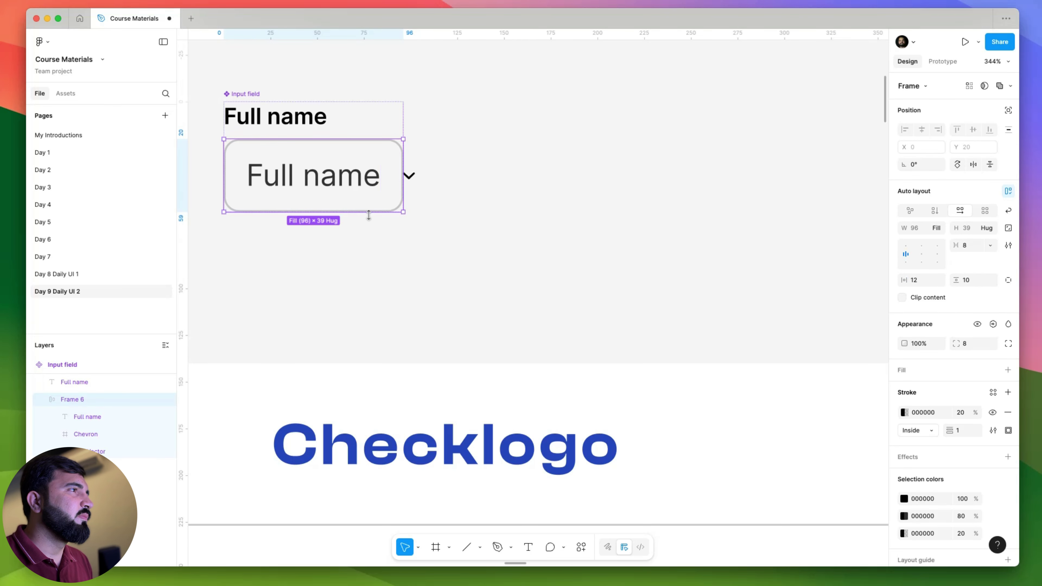
left_click_drag(368, 215, 368, 236)
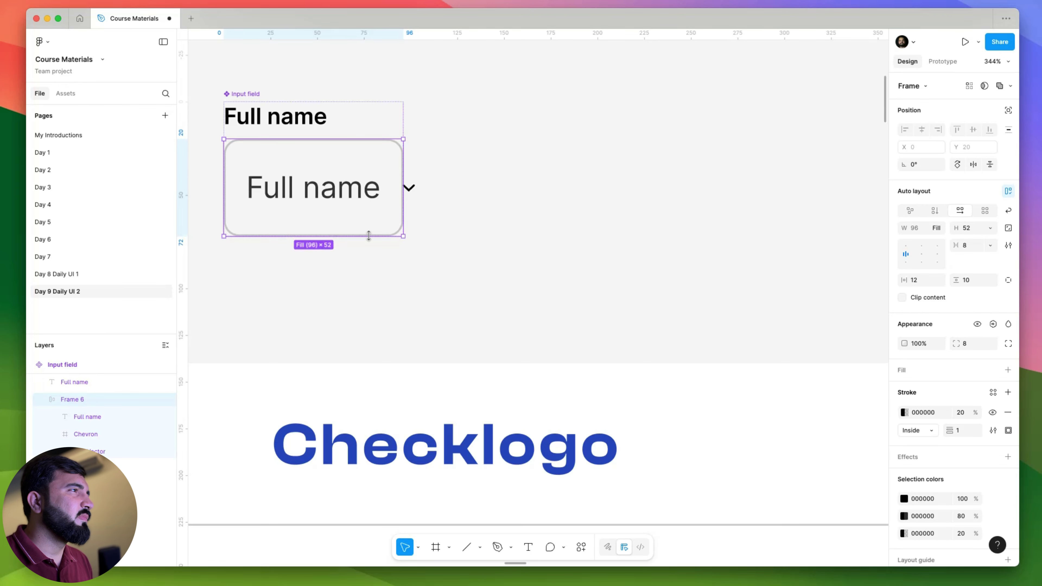
scroll(382, 221, "down", 1)
scroll(432, 202, "down", 5)
left_click(428, 167)
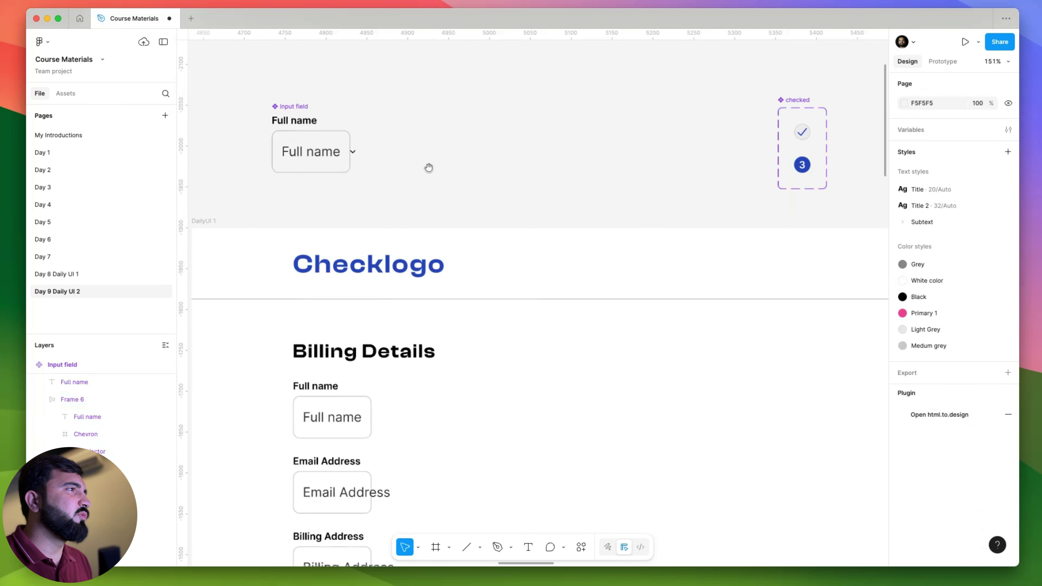
- Set the Full name, Email Address, Billing Address and Country fields and the City and Zip/Postal Code row to fill the container width
scroll(347, 332, "down", 5)
scroll(344, 327, "down", 2)
scroll(419, 282, "down", 1)
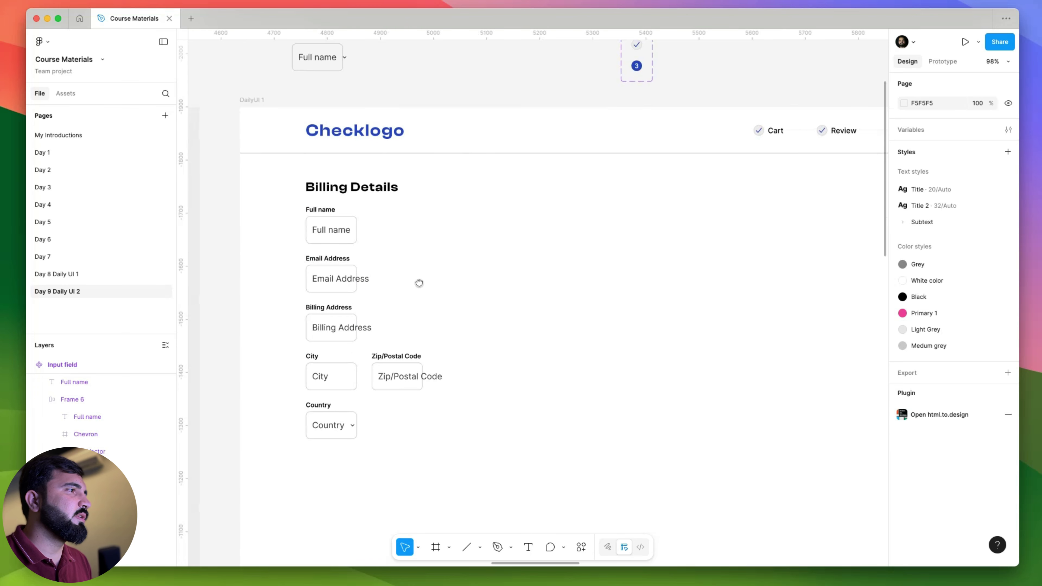
scroll(351, 237, "up", 5)
scroll(331, 221, "down", 5)
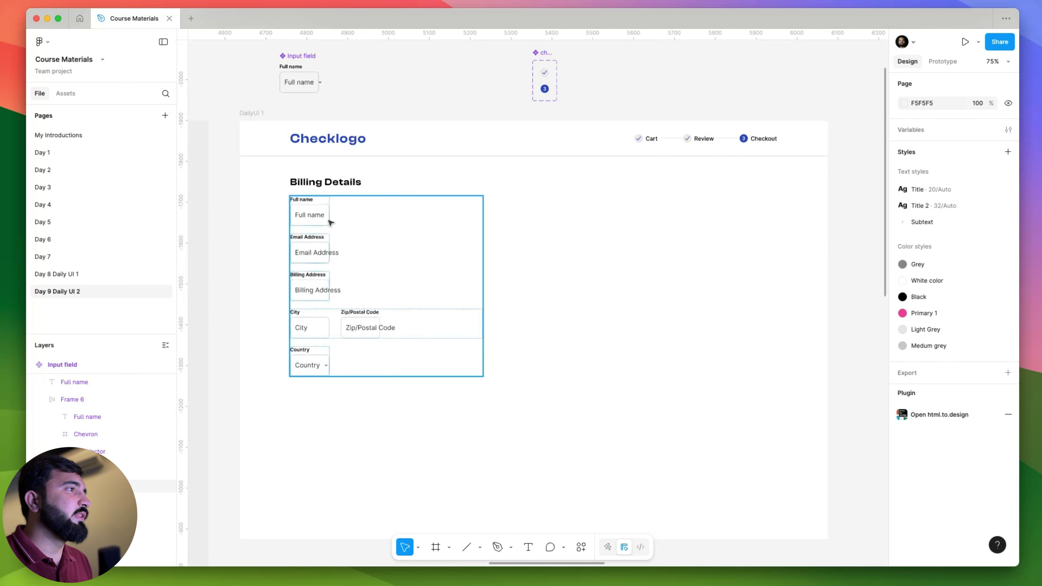
scroll(327, 400, "up", 3)
scroll(328, 400, "down", 5)
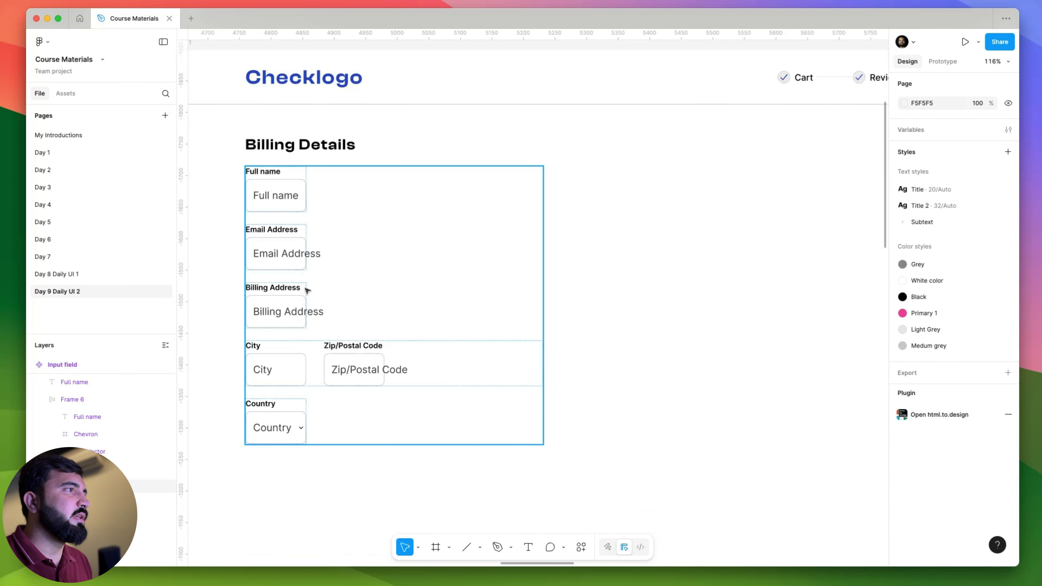
scroll(287, 195, "up", 2)
left_click(284, 193)
left_click(285, 193)
left_click(288, 265, "shift")
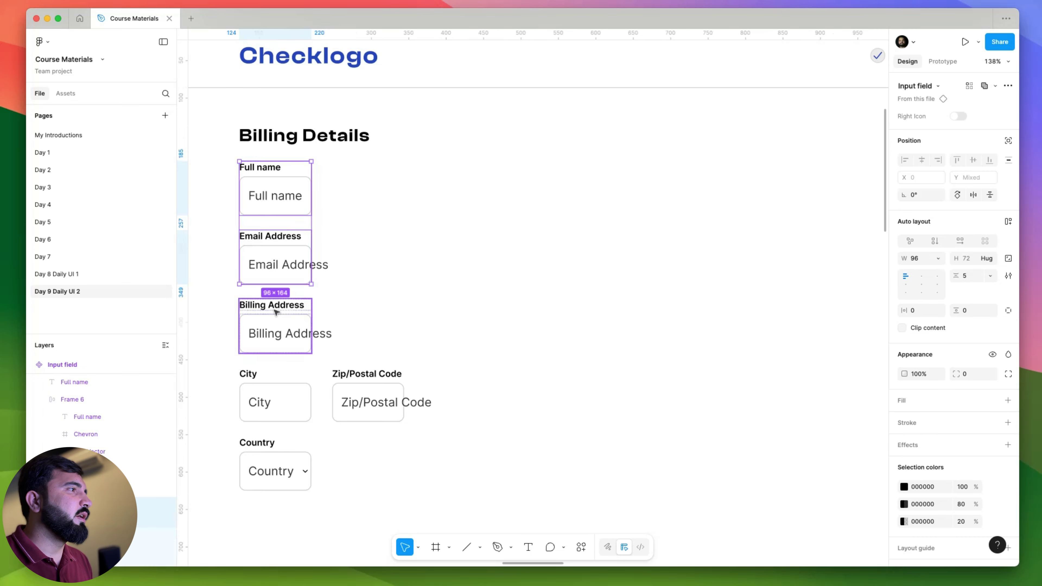
left_click(275, 320, "shift")
left_click(286, 403, "shift")
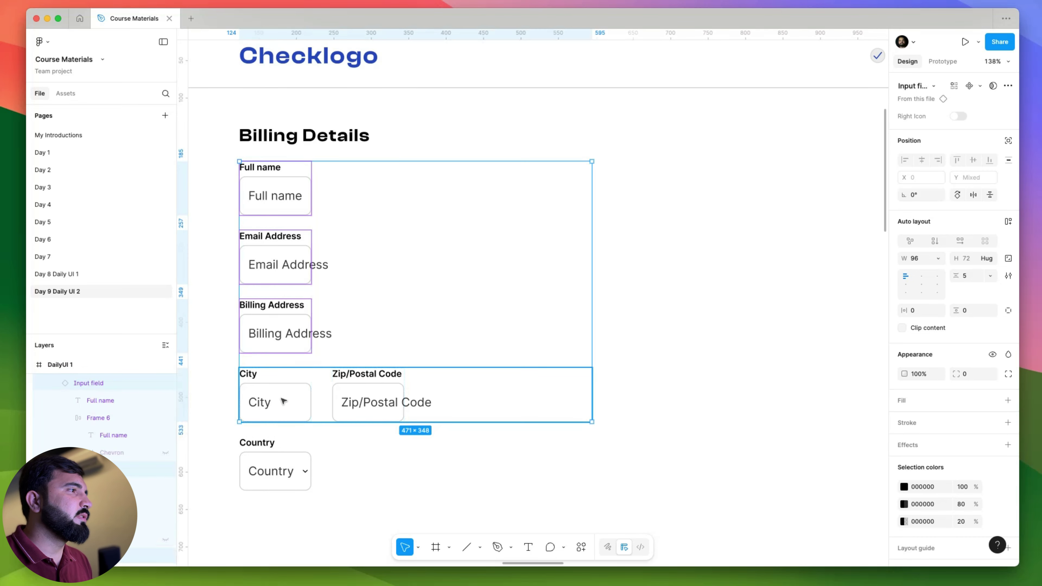
left_click(280, 476, "shift")
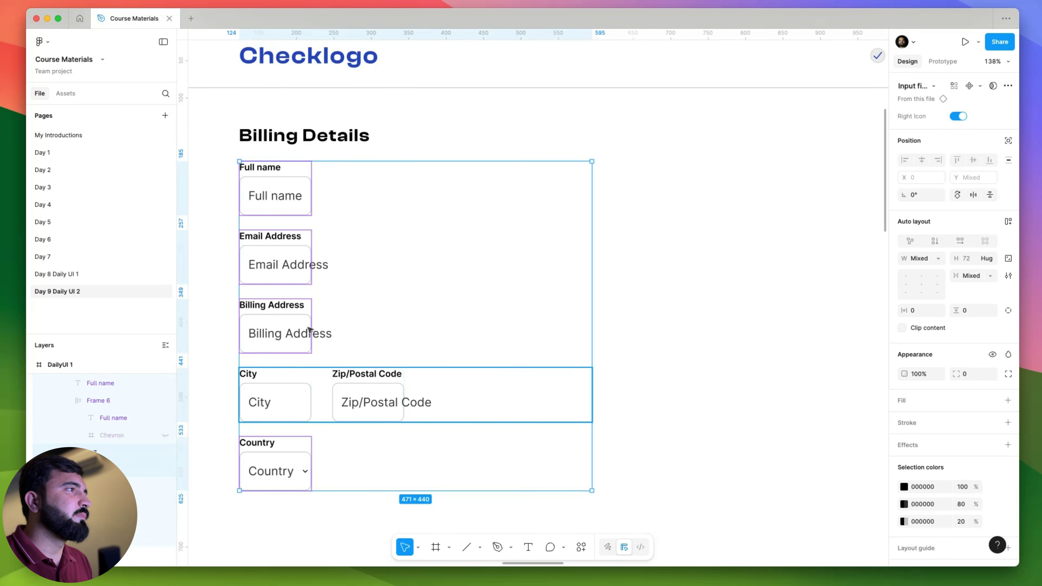
left_click(938, 258)
left_click(941, 288)
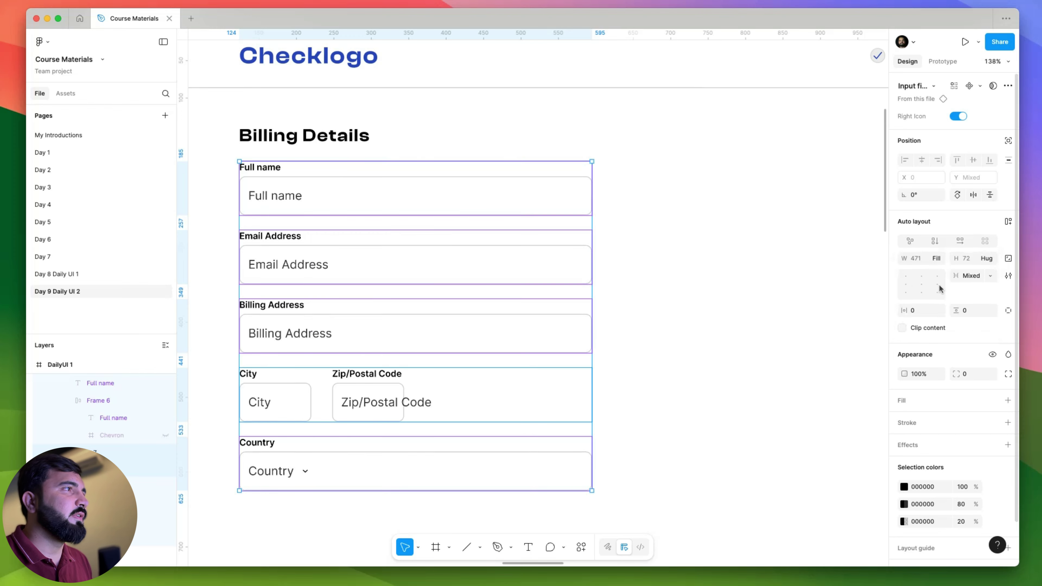
left_click(673, 202)
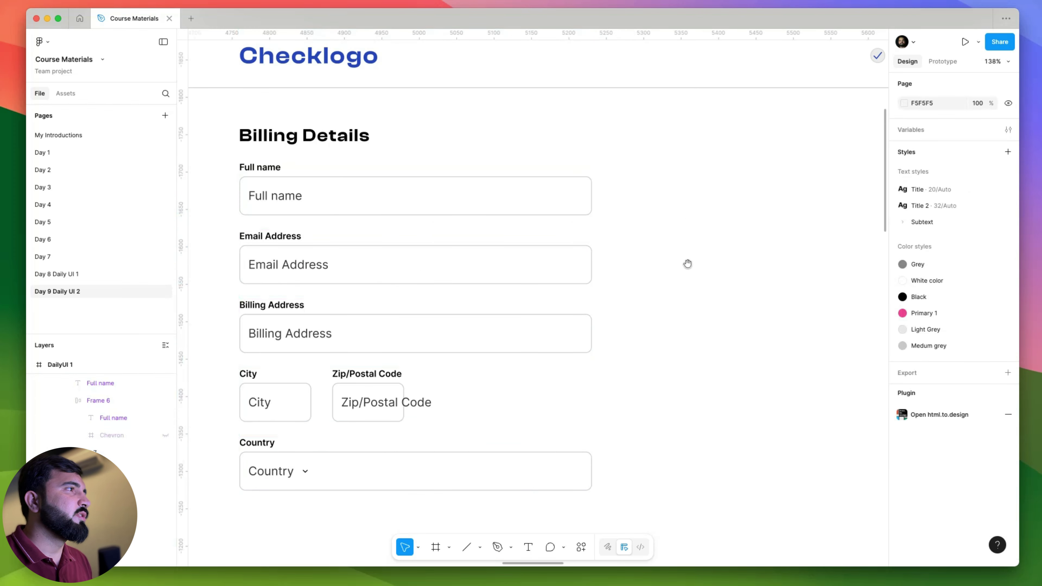
- Set the City and Zip/Postal Code fields to fill the width of their row
left_click_drag(688, 263, 711, 222)
left_click(399, 366)
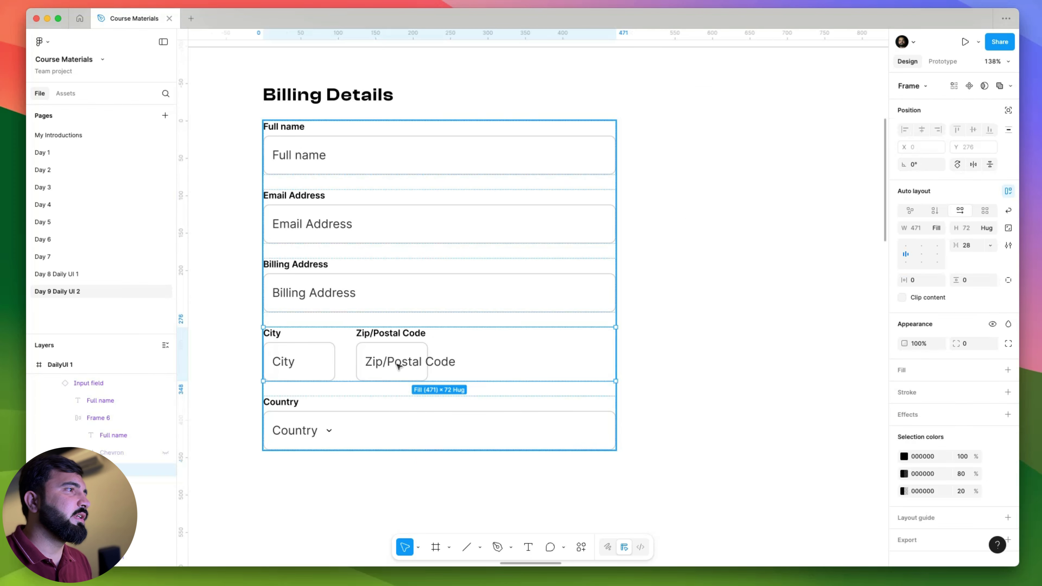
left_click(398, 359)
left_click(306, 357, "shift")
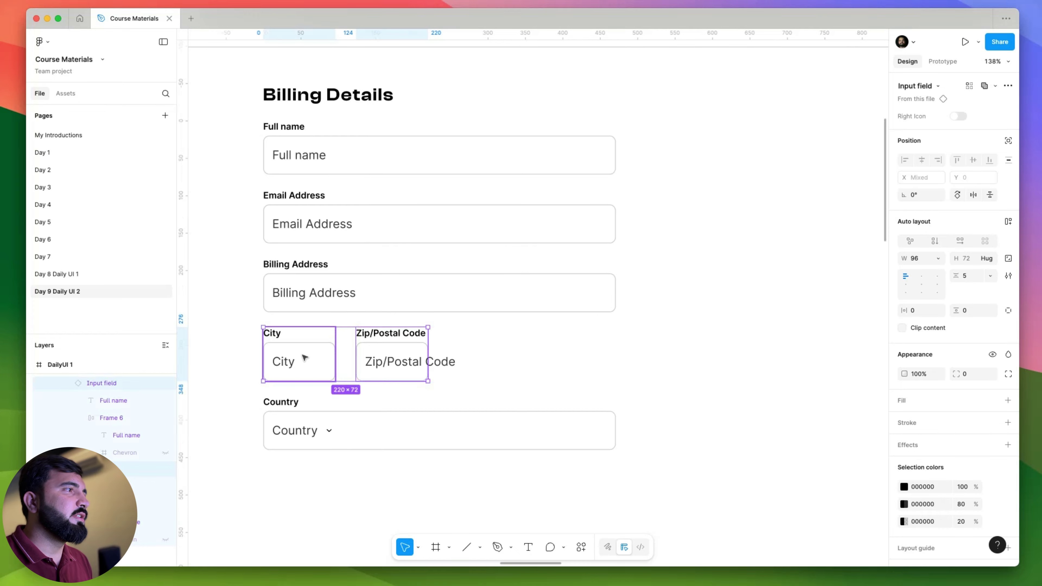
left_click(938, 258)
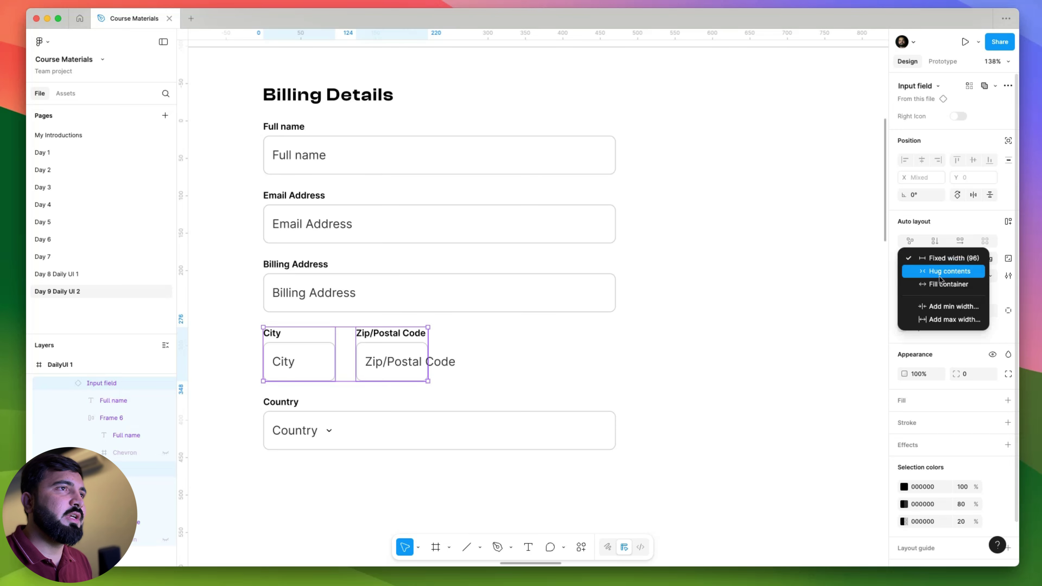
left_click(941, 284)
left_click(718, 326)
- Set the vertical gap between the fields in the billing form's auto layout to 16
scroll(717, 324, "down", 2)
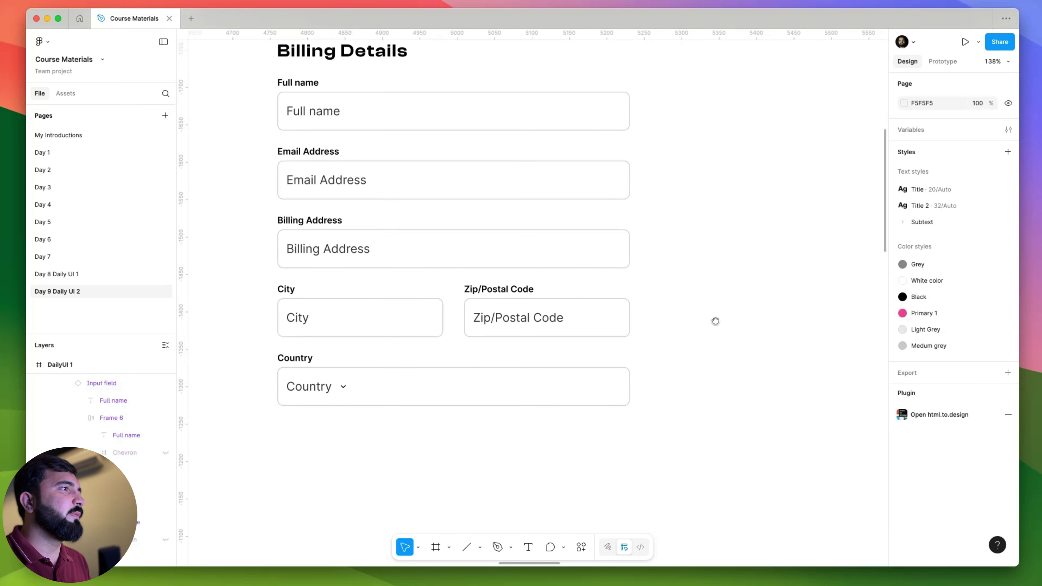
left_click(372, 240)
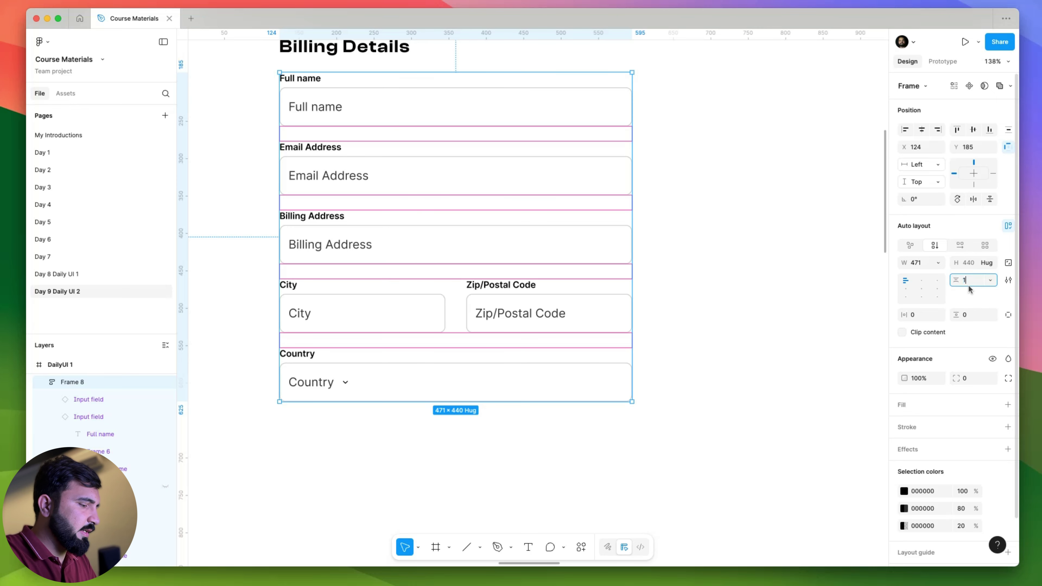
type("16")
key("Return")
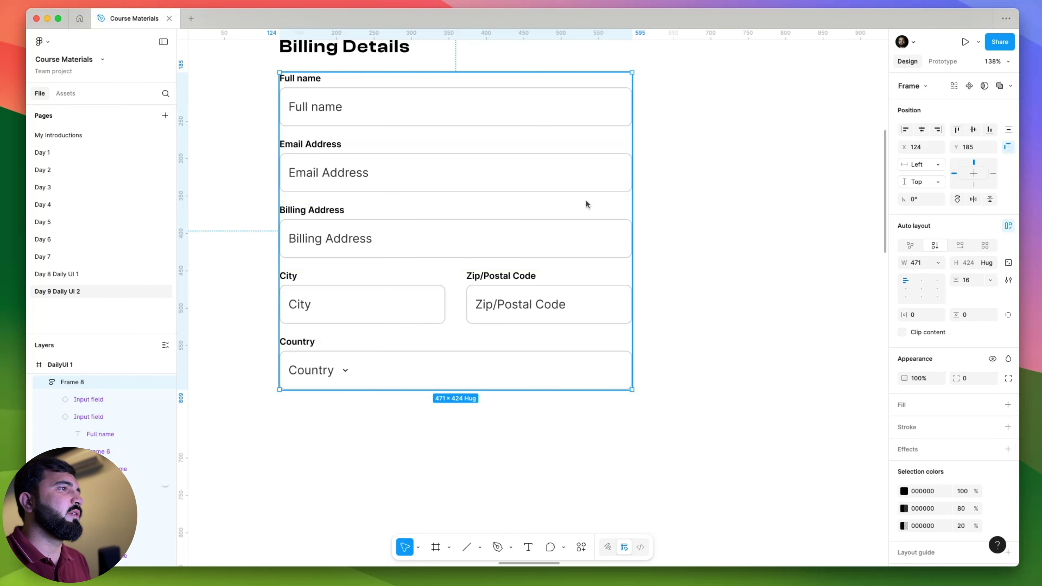
- Set the horizontal gap between the City and Zip/Postal Code fields to 16
left_click(717, 244)
scroll(739, 275, "left", 3)
double_click(629, 336)
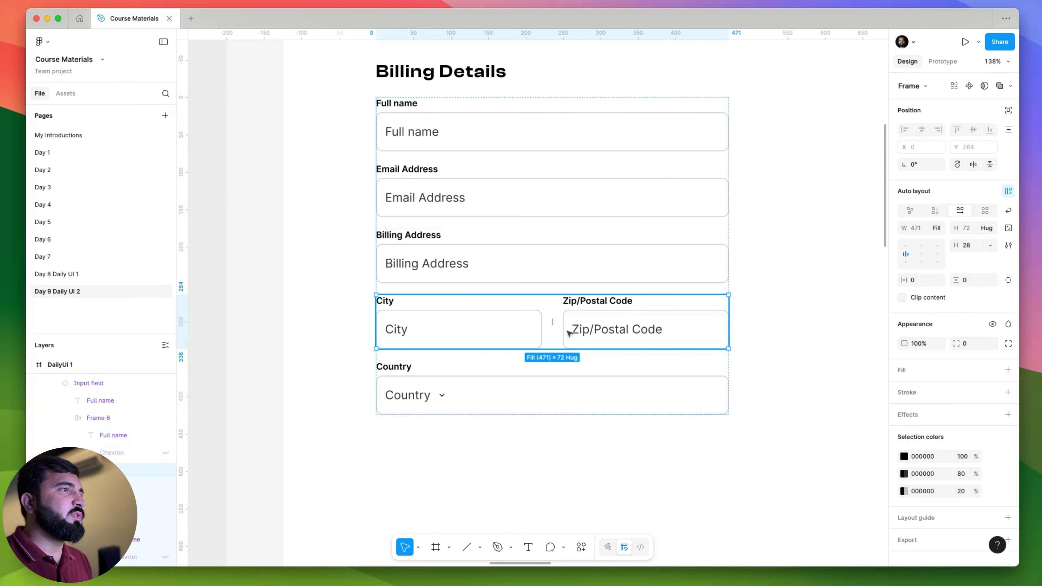
left_click(969, 246)
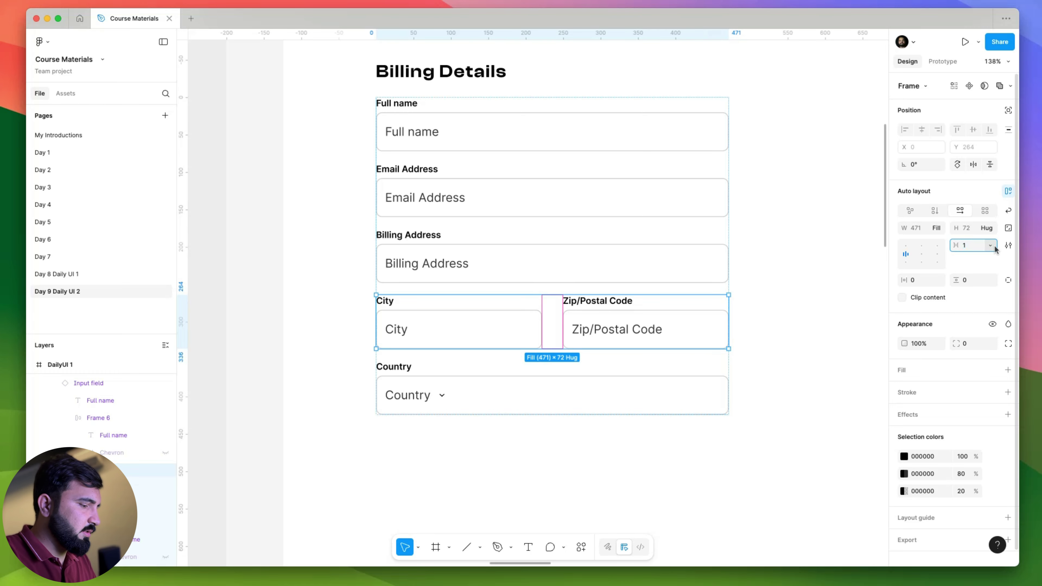
key("Return")
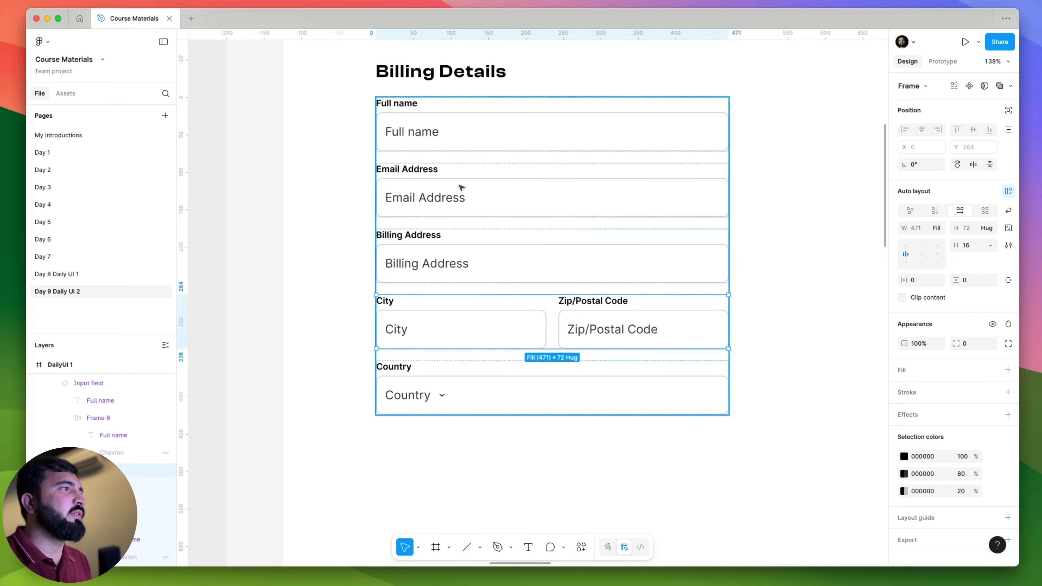
left_click(792, 224)
- Wrap the Billing Details heading and the form fields together in a vertical auto layout
mouse_move(500, 209)
left_mouse_down()
mouse_move(376, 303)
mouse_move(365, 210)
mouse_move(391, 286)
mouse_move(495, 222)
left_mouse_up()
left_click(374, 261)
scroll(433, 291, "down", 3)
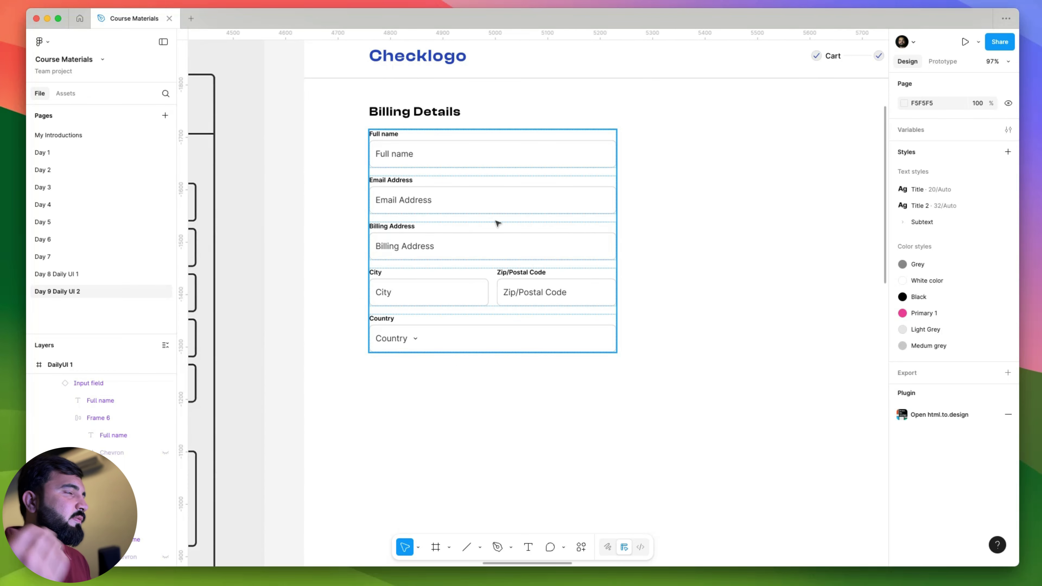
scroll(397, 119, "up", 3)
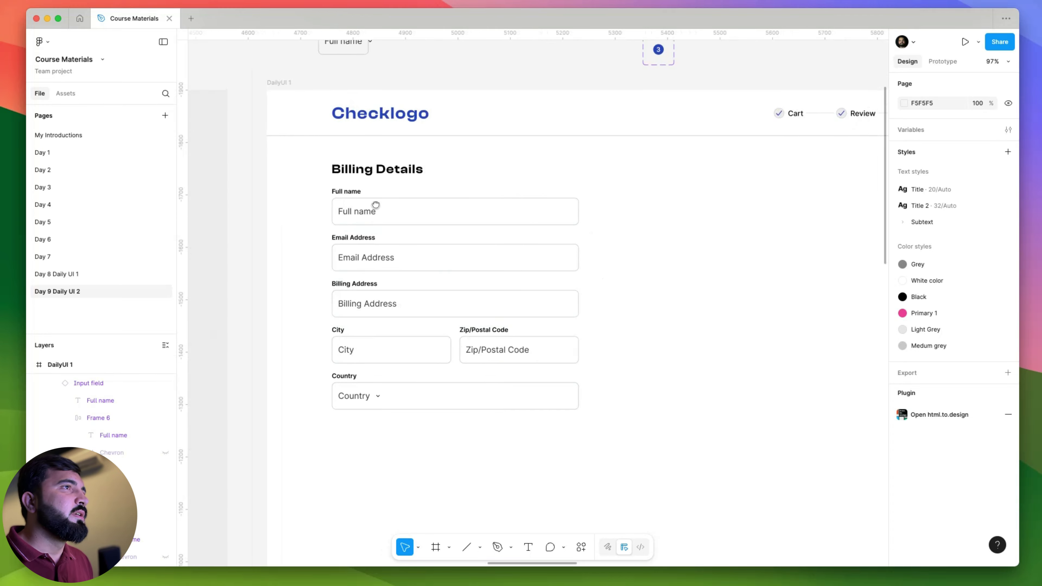
left_click(371, 174, "shift")
key("shift+a")
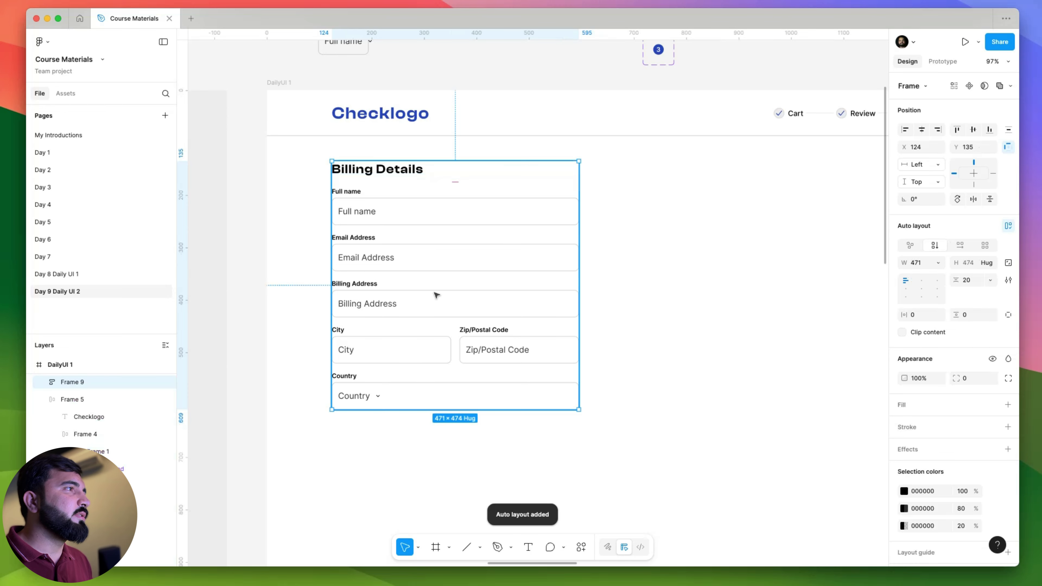
scroll(437, 296, "down", 3)
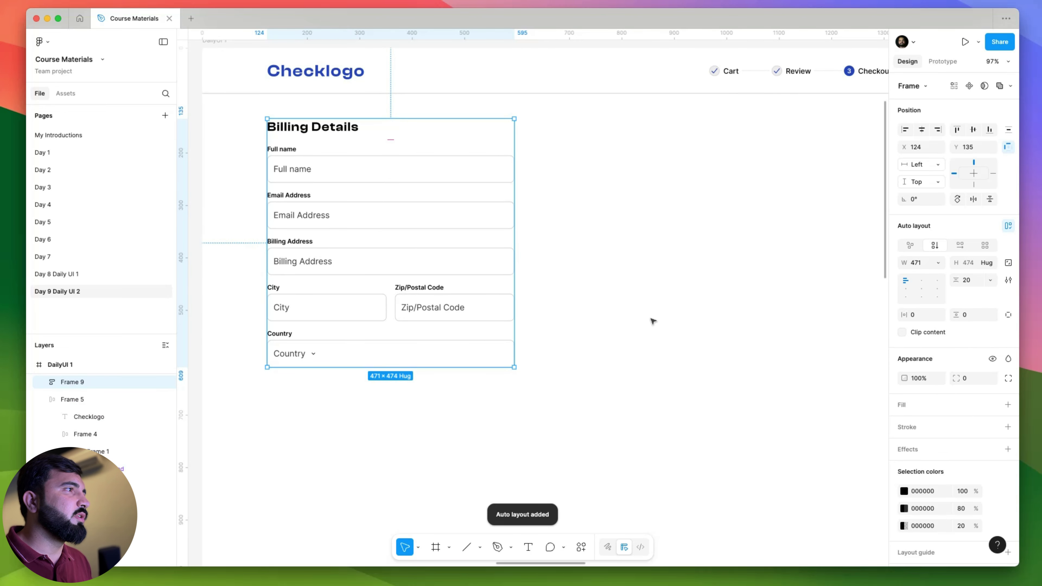
left_click(621, 331)
- Compare the Billing Details form with the Secure Checkout wireframe and examine the wireframe's Payment Information section
scroll(640, 334, "left", 2)
scroll(662, 338, "down", 2)
scroll(663, 338, "right", 2)
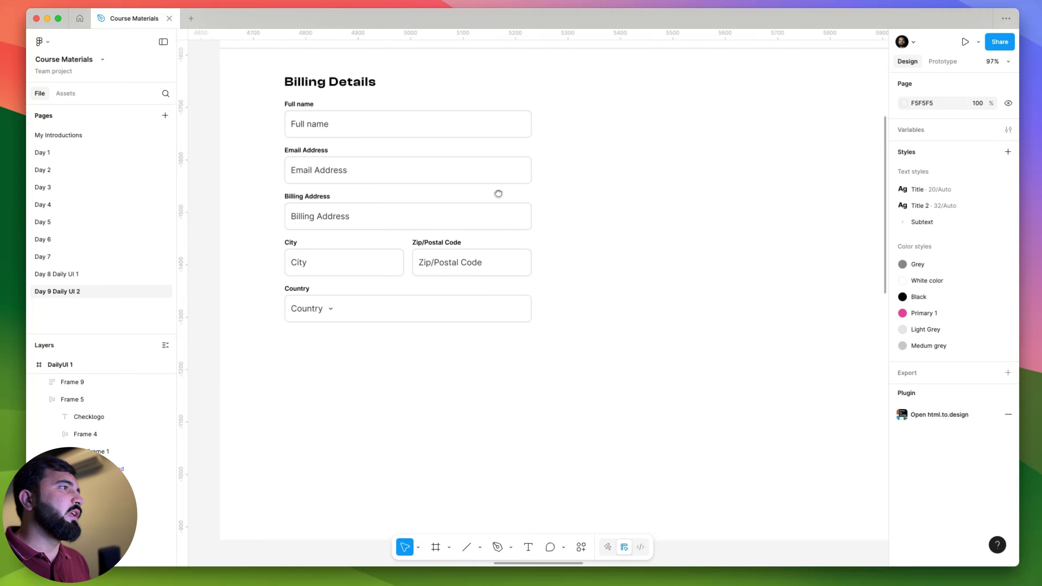
scroll(578, 265, "down", 2)
scroll(578, 265, "down", 1)
scroll(532, 328, "left", 2)
scroll(532, 329, "up", 1)
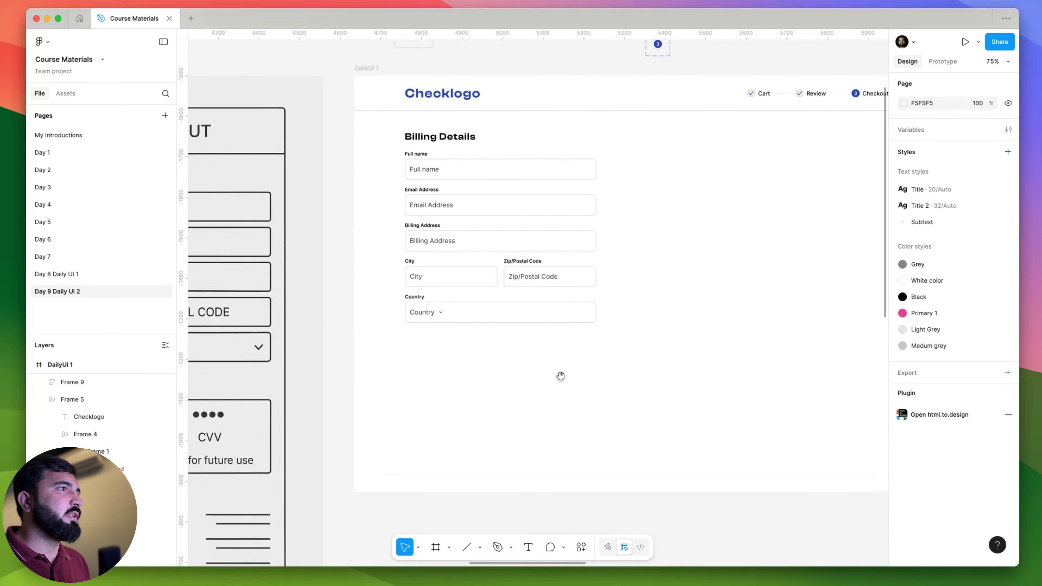
left_click(438, 213)
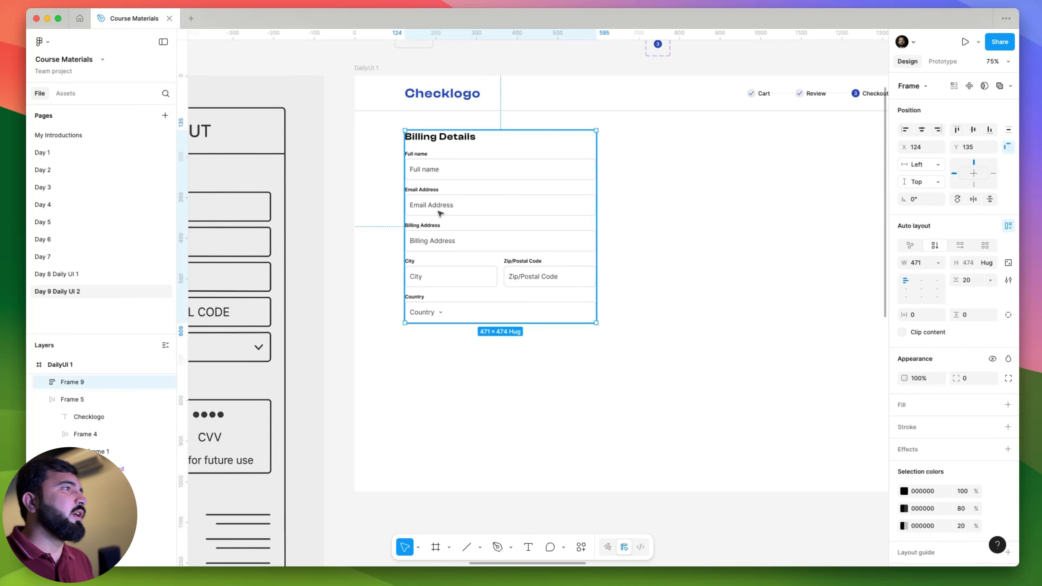
scroll(439, 222, "left", 10)
scroll(439, 222, "down", 3)
scroll(248, 333, "down", 2)
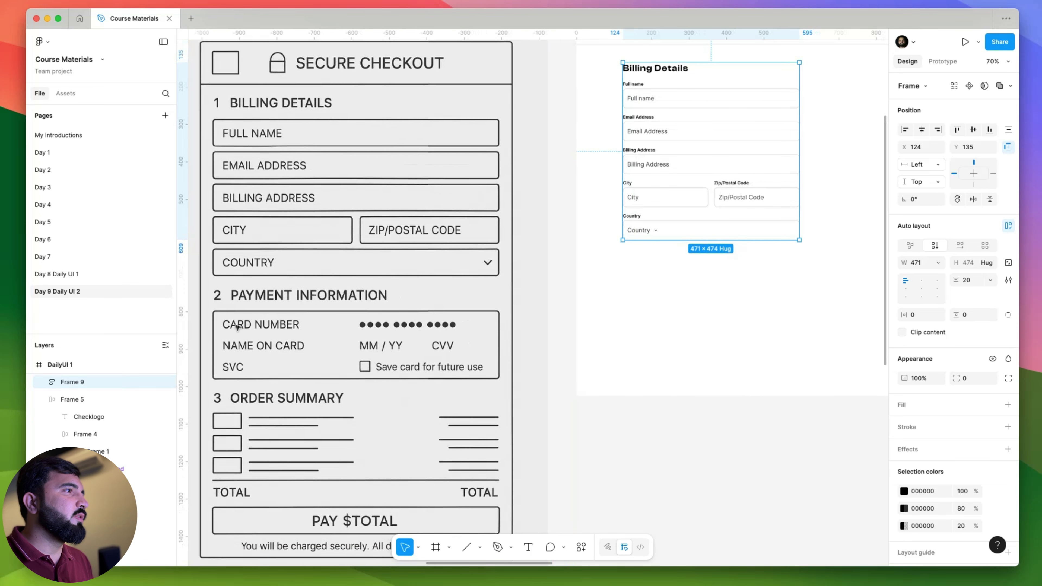
scroll(504, 255, "right", 1)
scroll(505, 256, "right", 5)
scroll(505, 256, "up", 1)
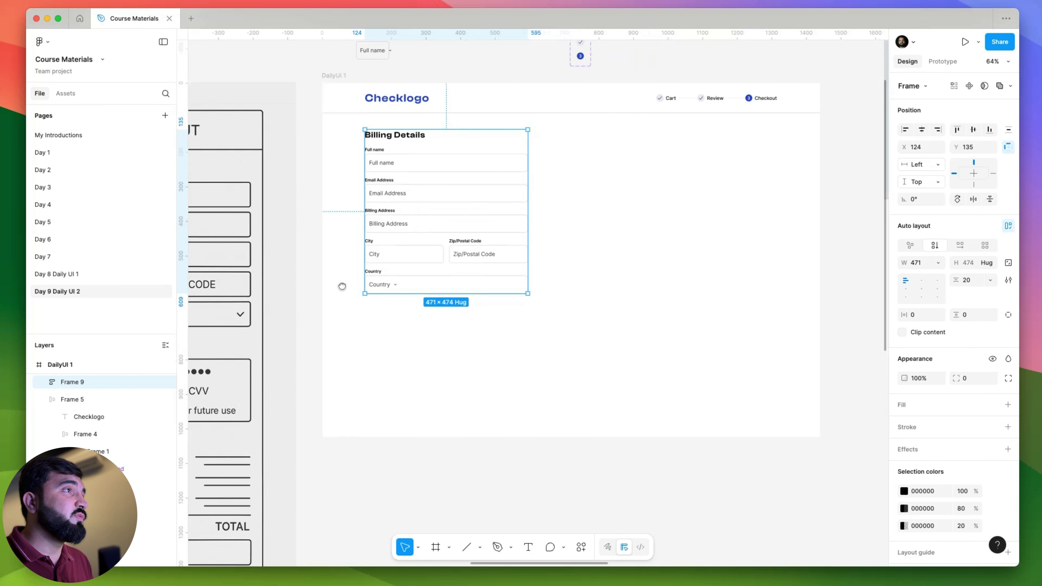
scroll(405, 205, "up", 2)
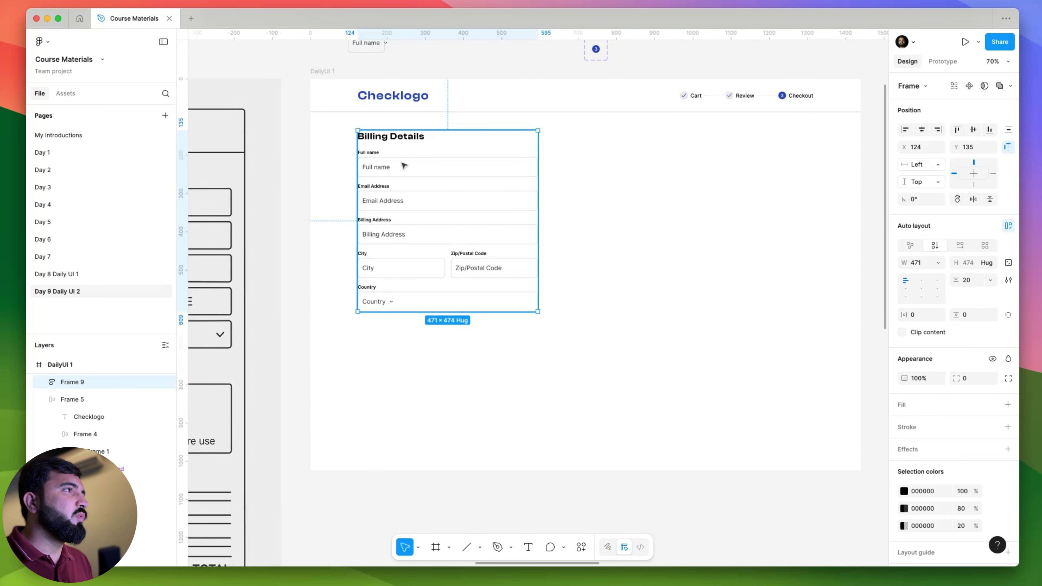
- Duplicate the Billing Details form directly below the original and retitle the copy's heading as Payment Informations
left_click_drag(396, 172, 397, 344)
double_click(394, 328)
scroll(493, 321, "left", 6)
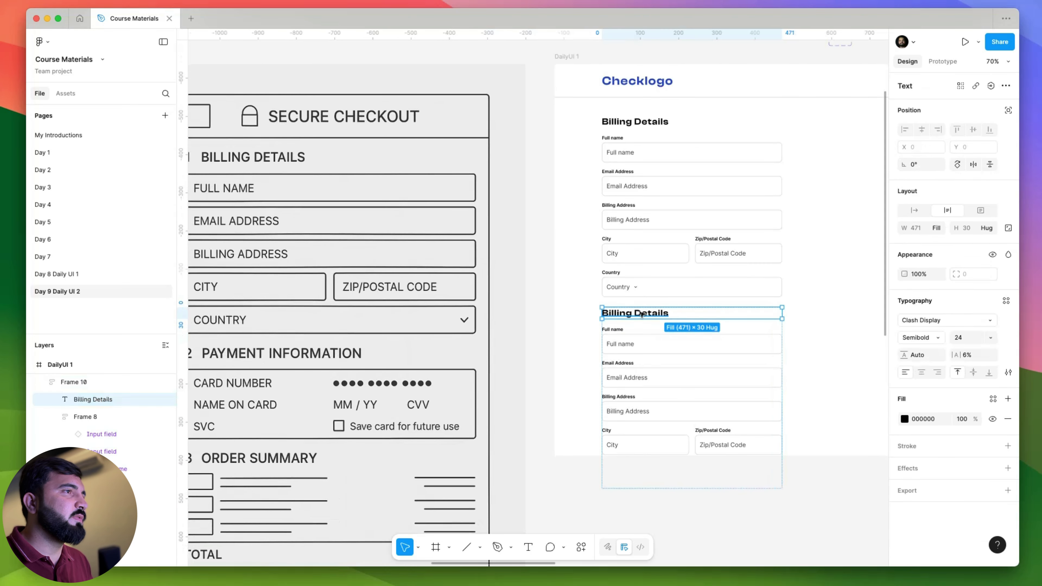
double_click(638, 313)
type("Pay")
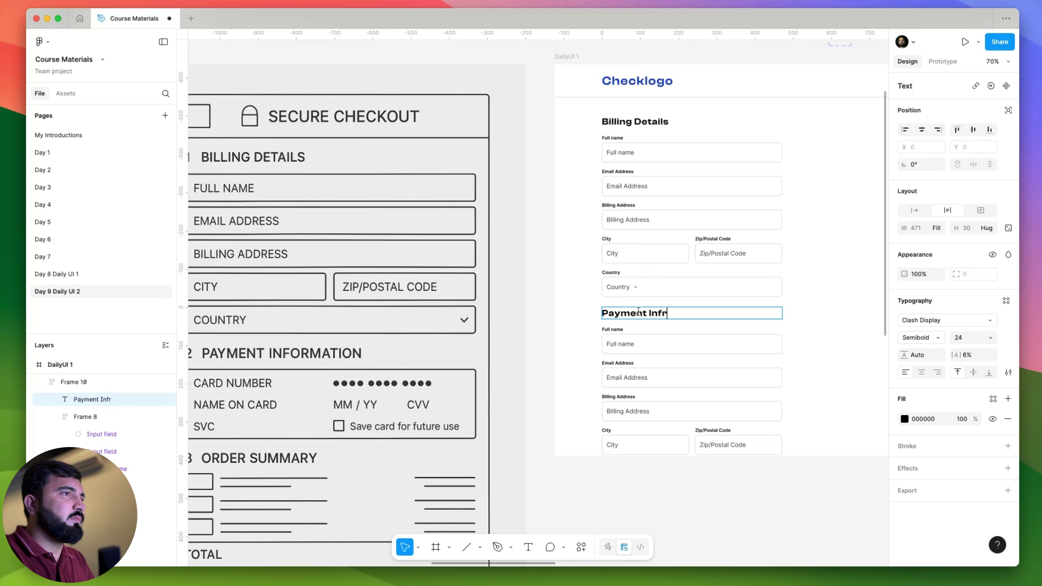
type("ment Informations")
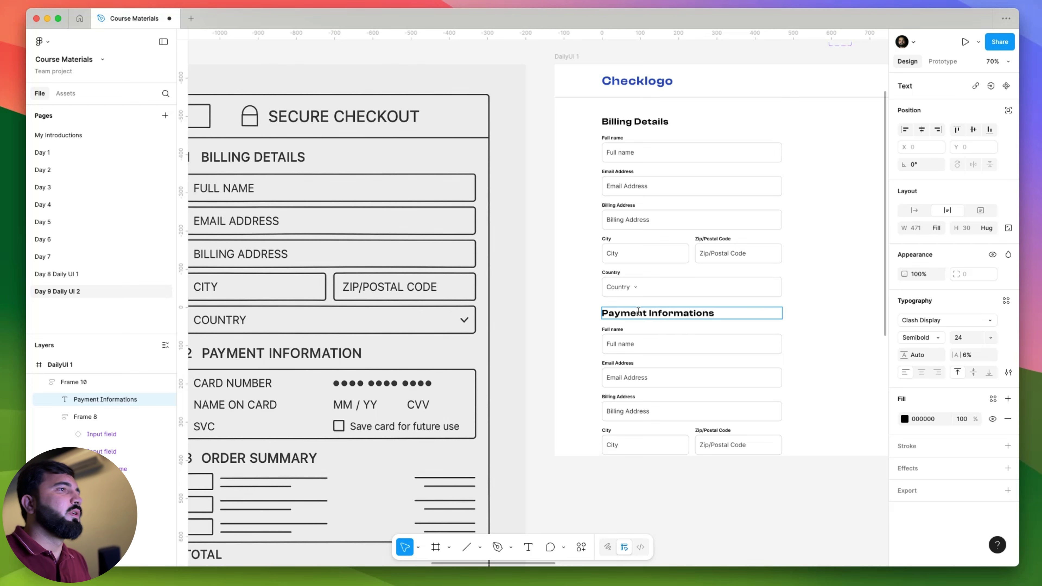
left_click(533, 369)
- Examine the wireframe's Payment Information section and the card fields in the reference payment designs
scroll(616, 355, "left", 5)
scroll(617, 356, "down", 3)
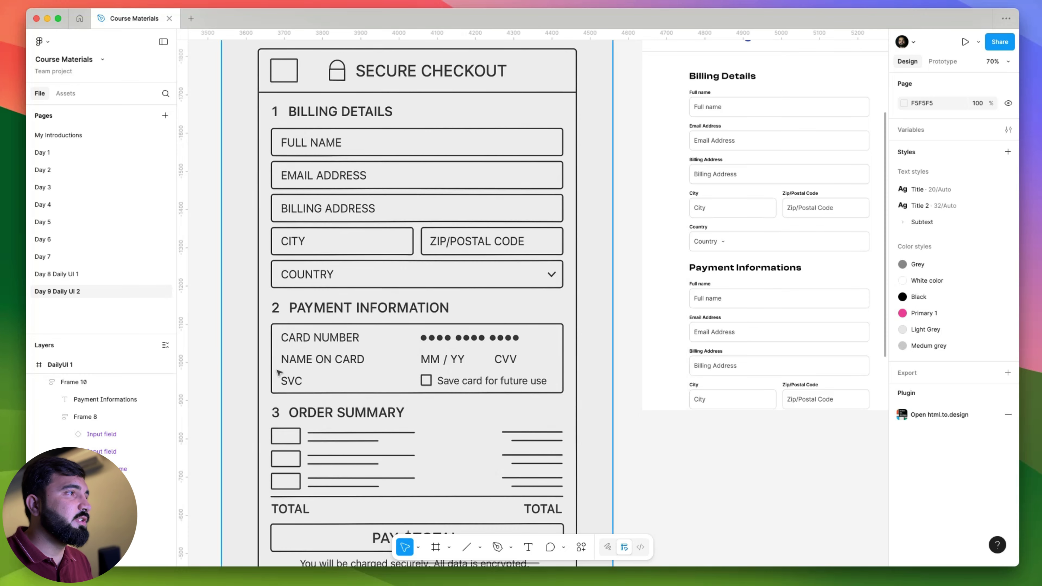
scroll(720, 367, "up", 3)
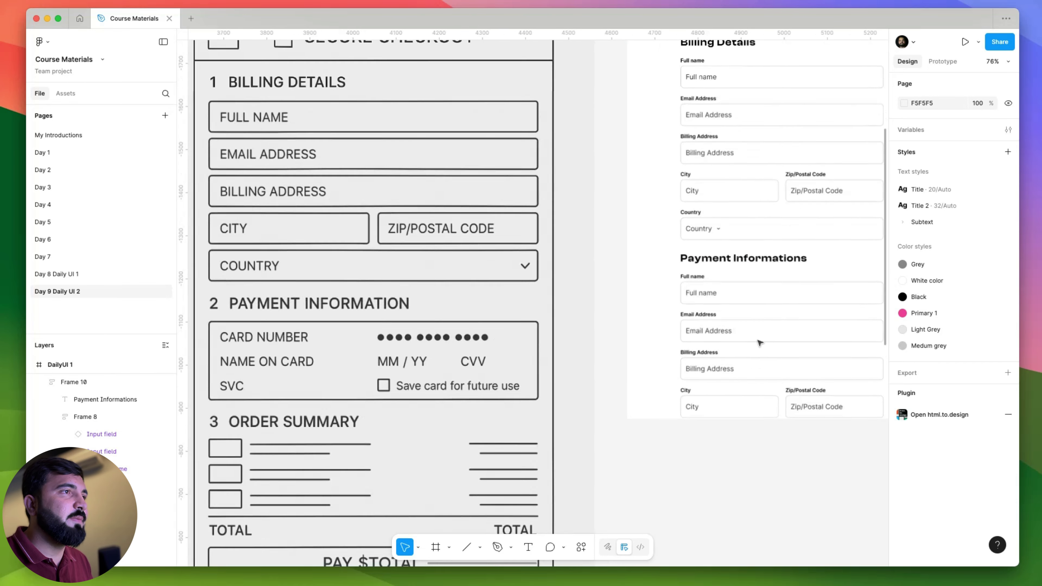
double_click(684, 274)
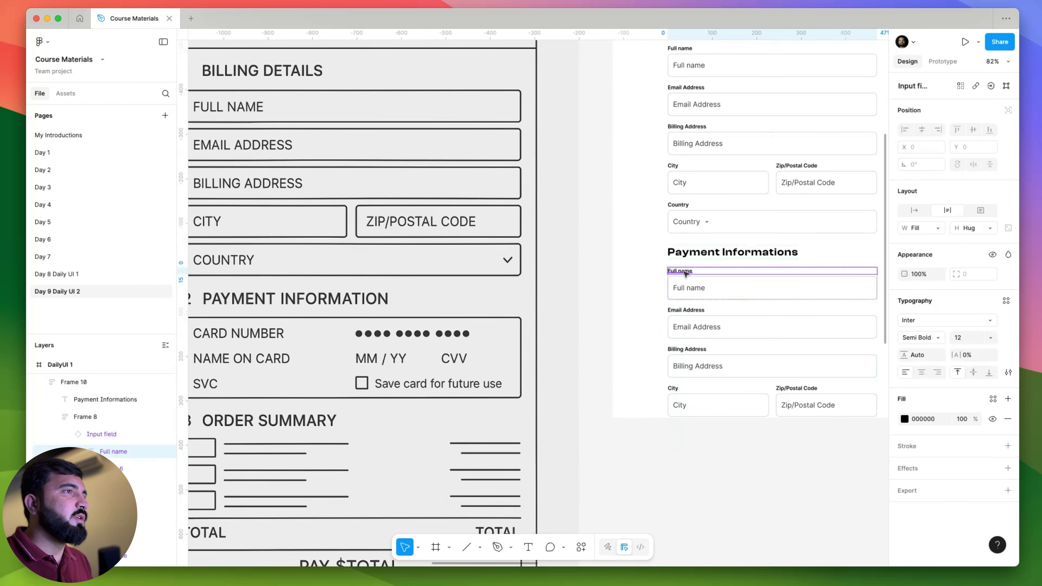
scroll(664, 342, "down", 5)
scroll(469, 356, "right", 5)
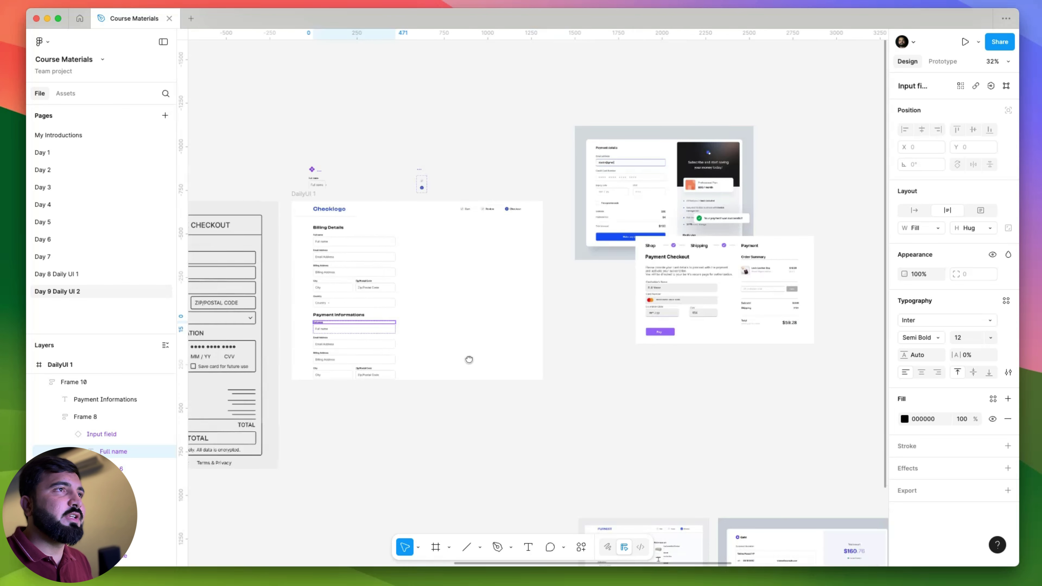
scroll(410, 185, "up", 6)
scroll(483, 129, "up", 4)
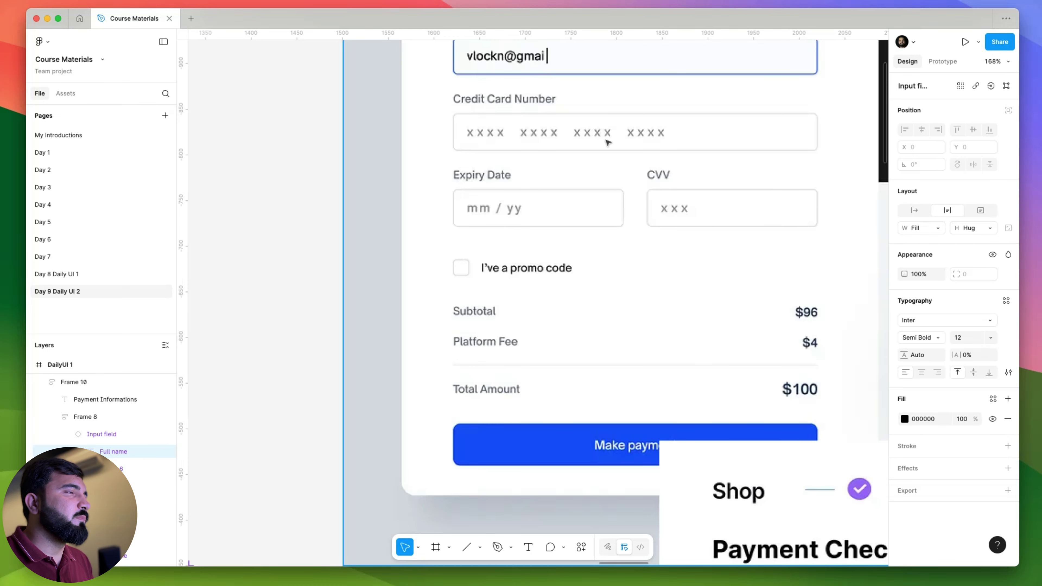
scroll(668, 143, "down", 4)
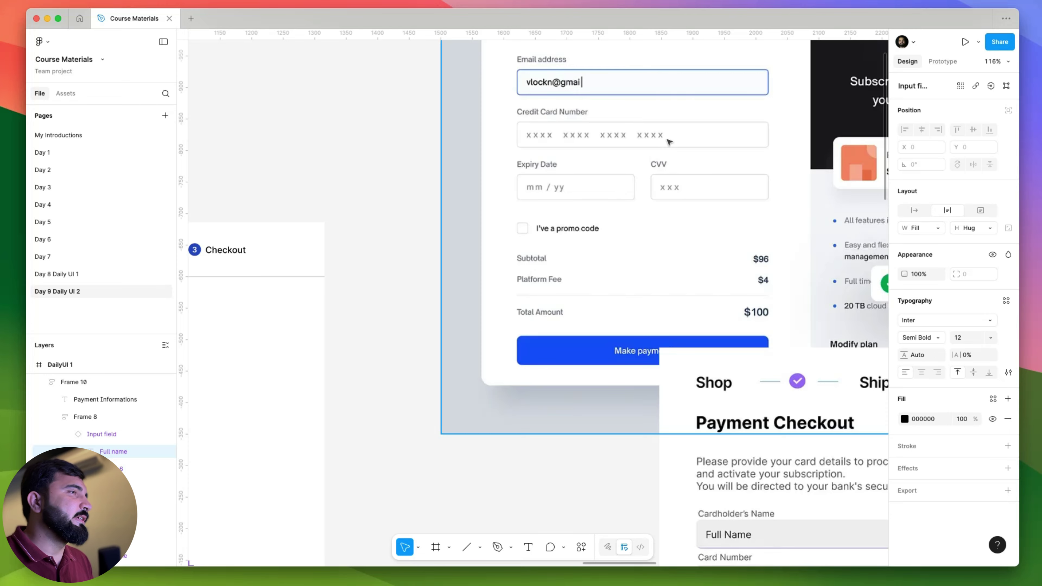
scroll(669, 143, "down", 8)
left_click(492, 395)
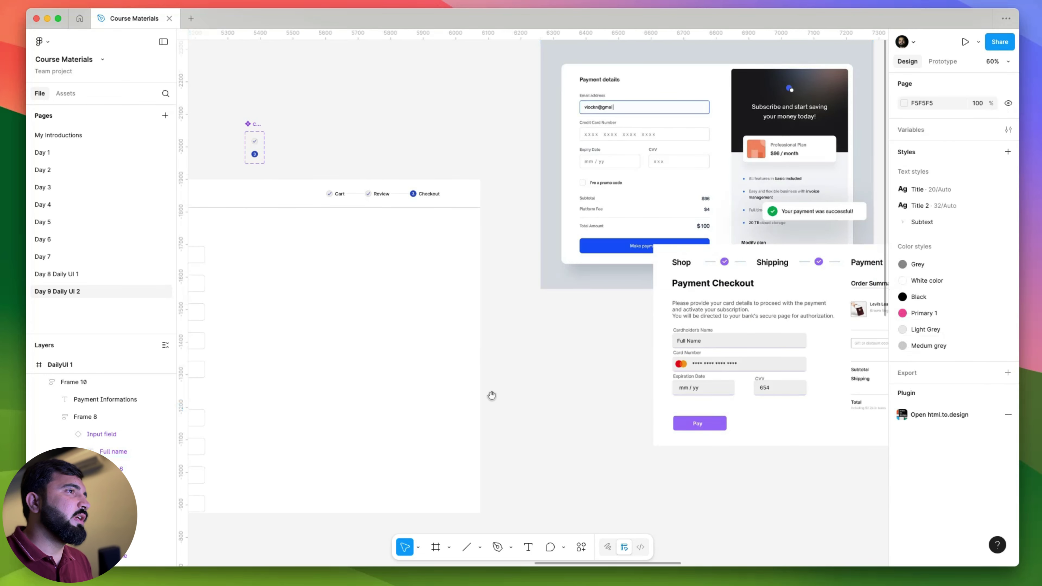
- Change the label of the first field under Payment Informations from Full name to Card Number
scroll(491, 395, "left", 6)
scroll(419, 386, "left", 5)
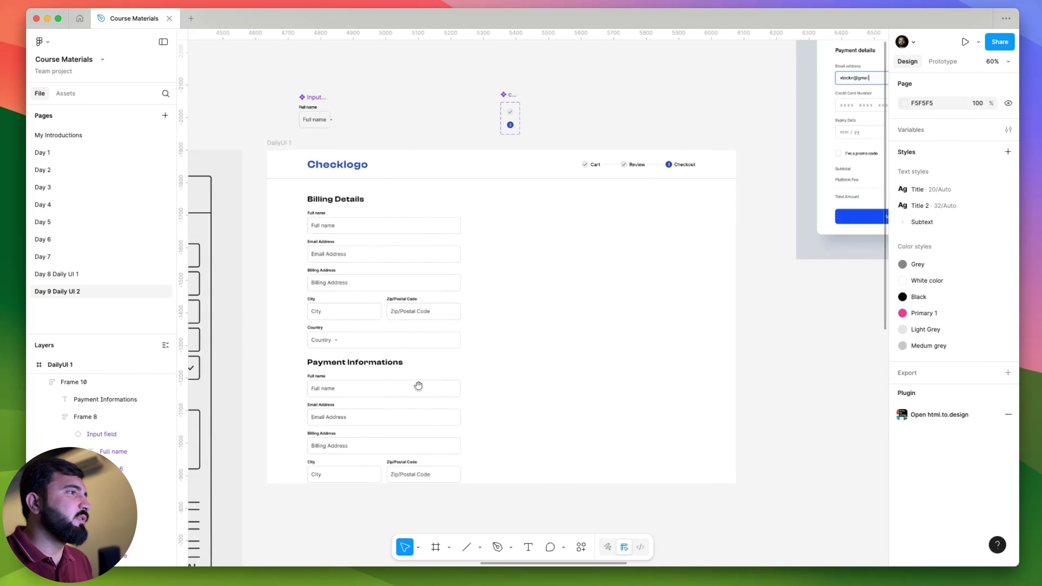
left_click(508, 349)
scroll(474, 325, "up", 5)
scroll(474, 324, "down", 3)
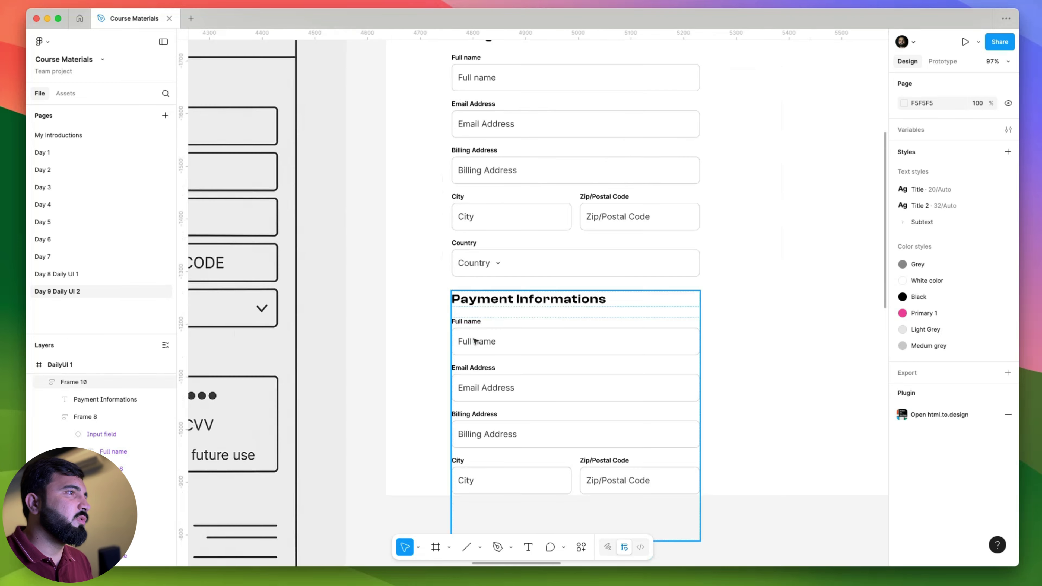
scroll(508, 289, "left", 6)
scroll(508, 288, "right", 4)
scroll(603, 283, "down", 1)
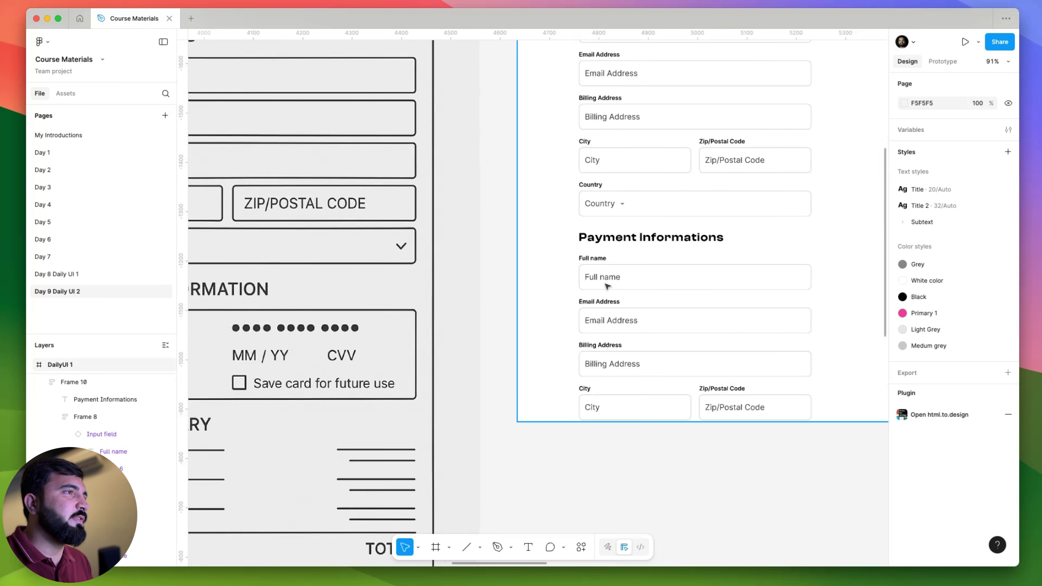
double_click(600, 258)
double_click(600, 258)
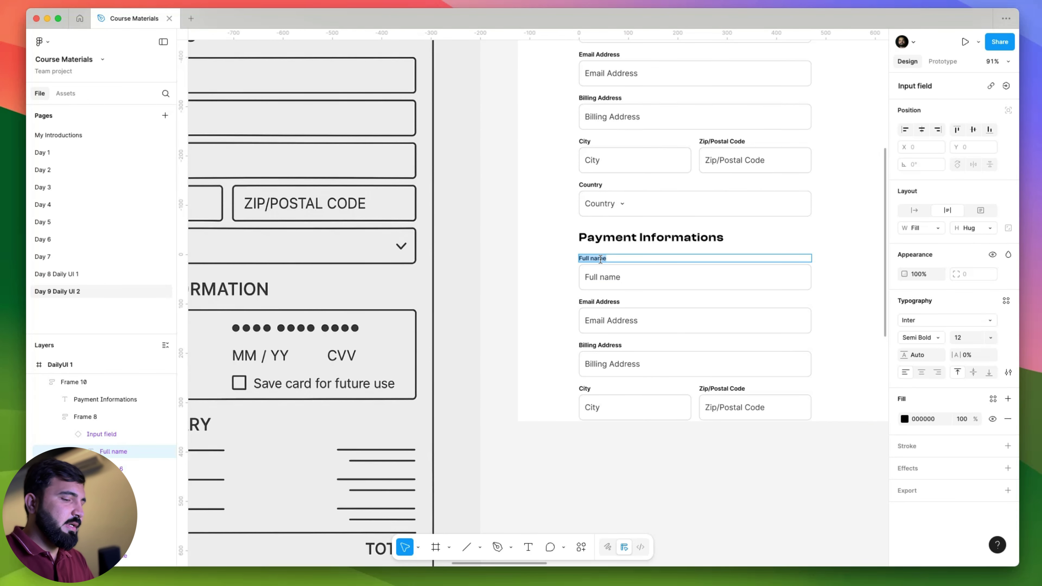
type("Card Number")
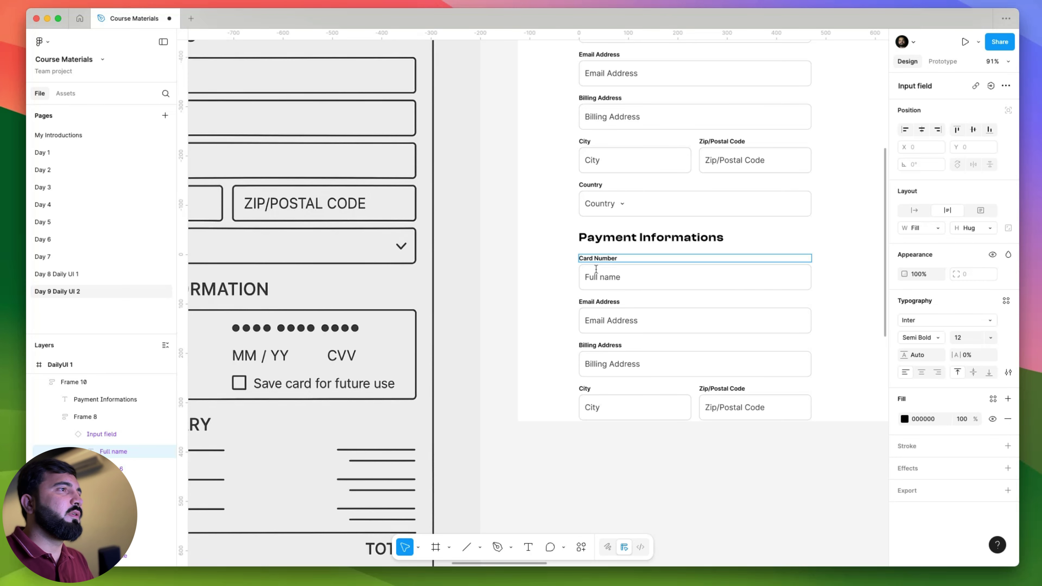
- Replace the Card Number field's placeholder text with XXXX XXXX XXXX XXXX
left_click(599, 276)
double_click(602, 278)
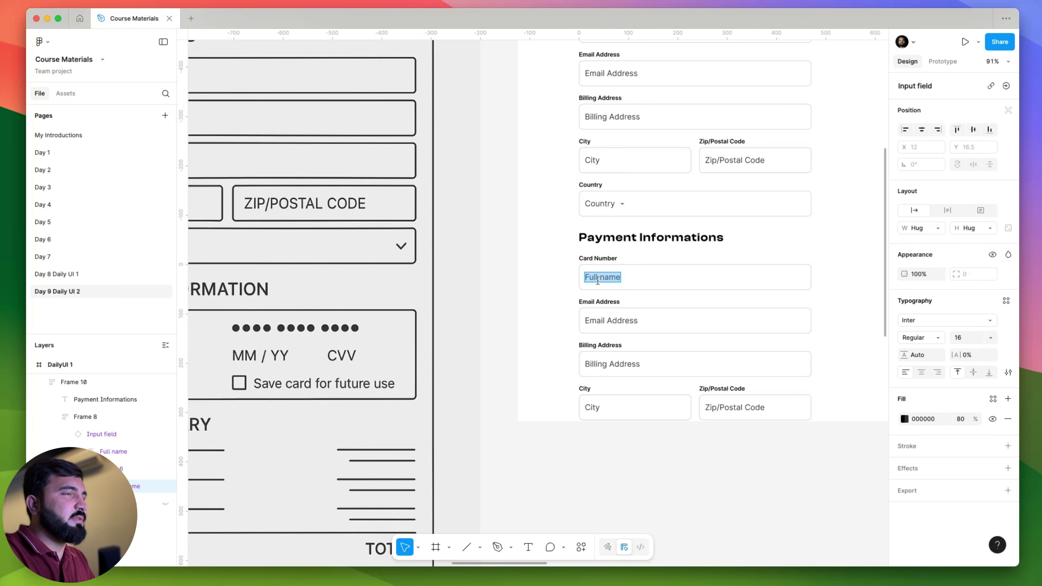
type("XXXX")
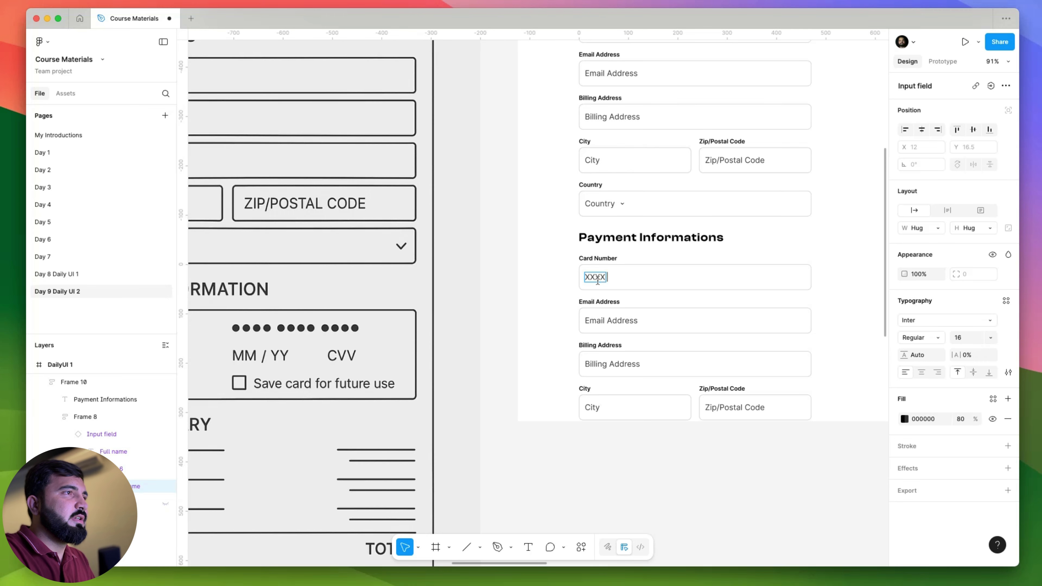
type(" X")
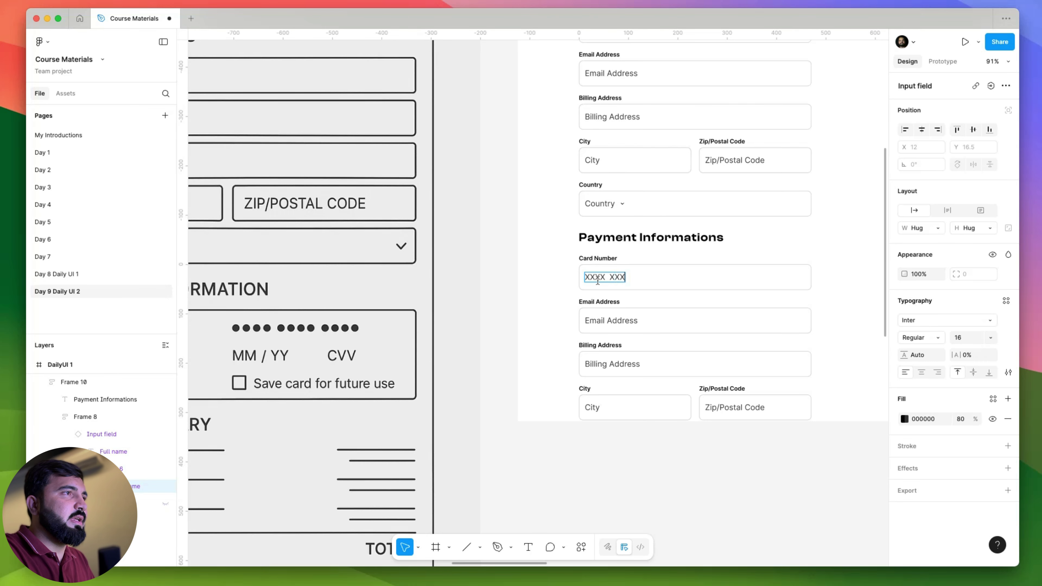
type("XXX XXXX")
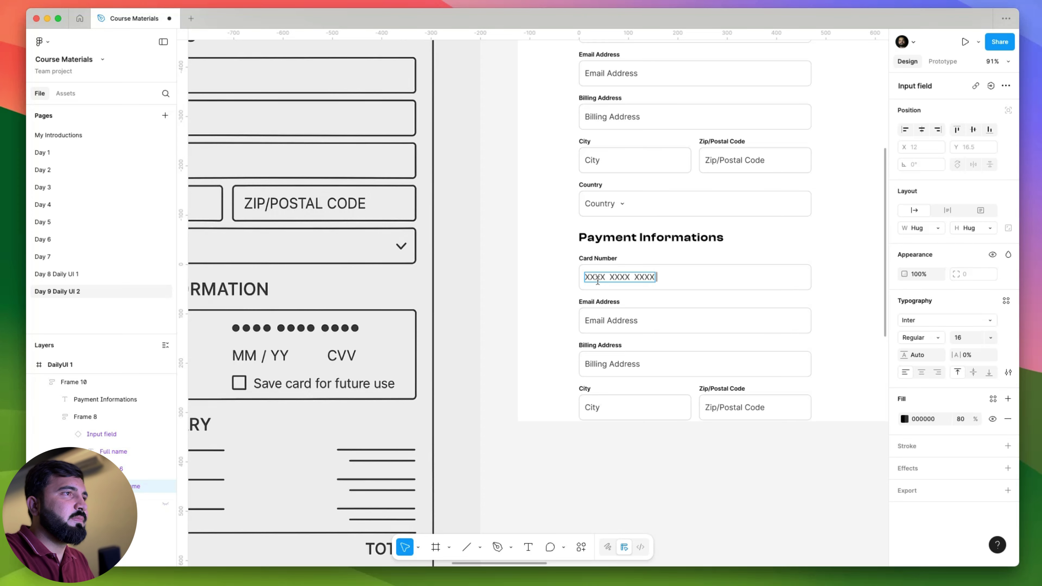
type(" XXXX")
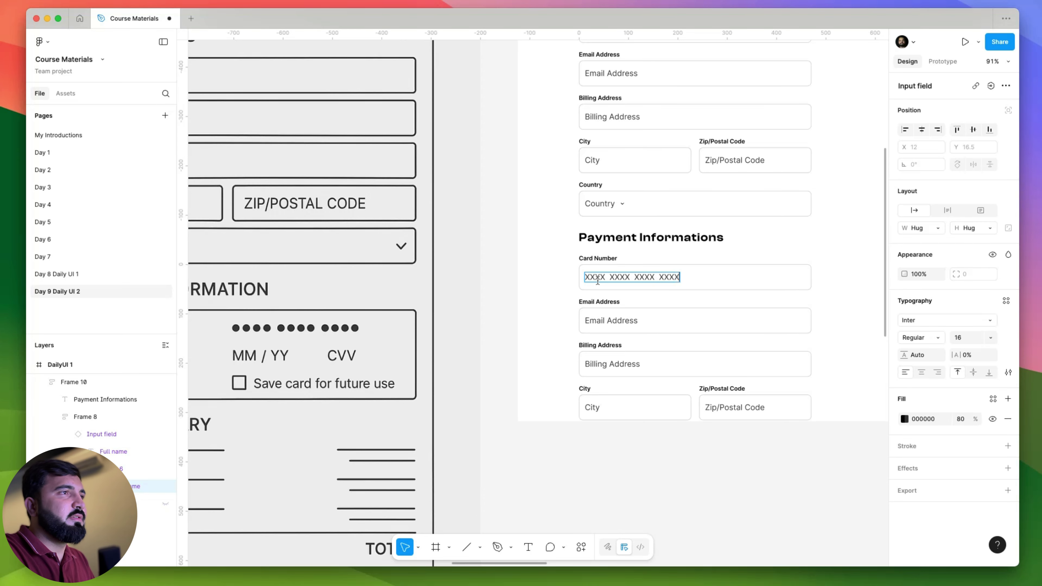
key("Escape")
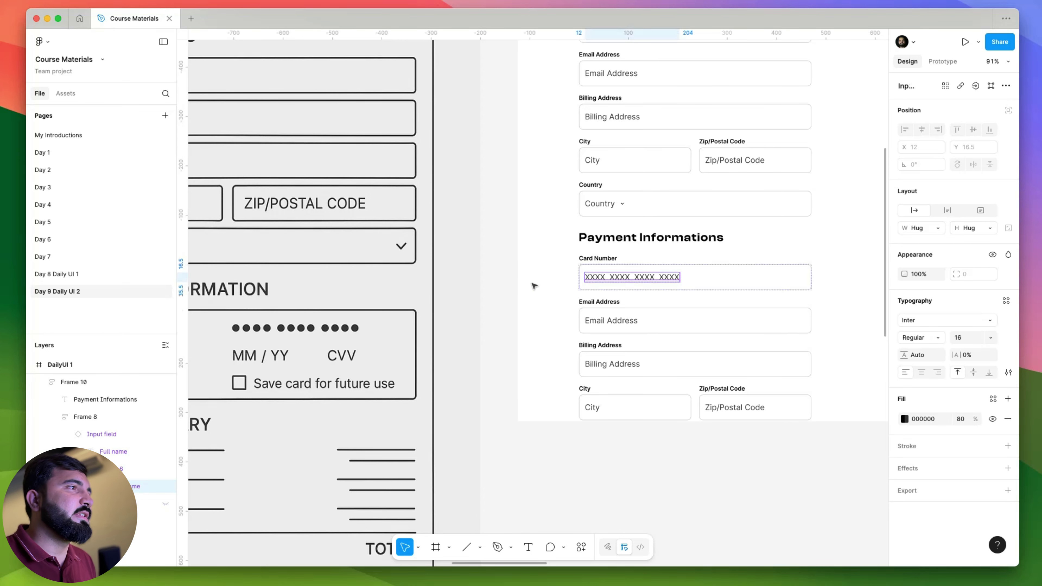
left_click(541, 310)
- Relabel the Email Address field under Payment Informations as Name on Card and set its placeholder to Full Name
left_click_drag(559, 309, 706, 270)
scroll(706, 270, "down", 3)
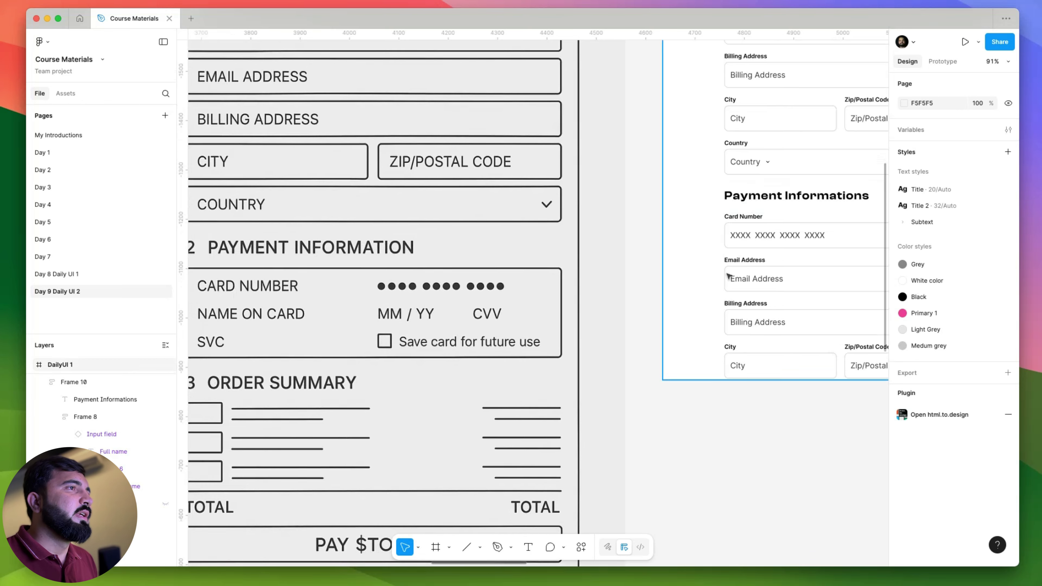
double_click(744, 261)
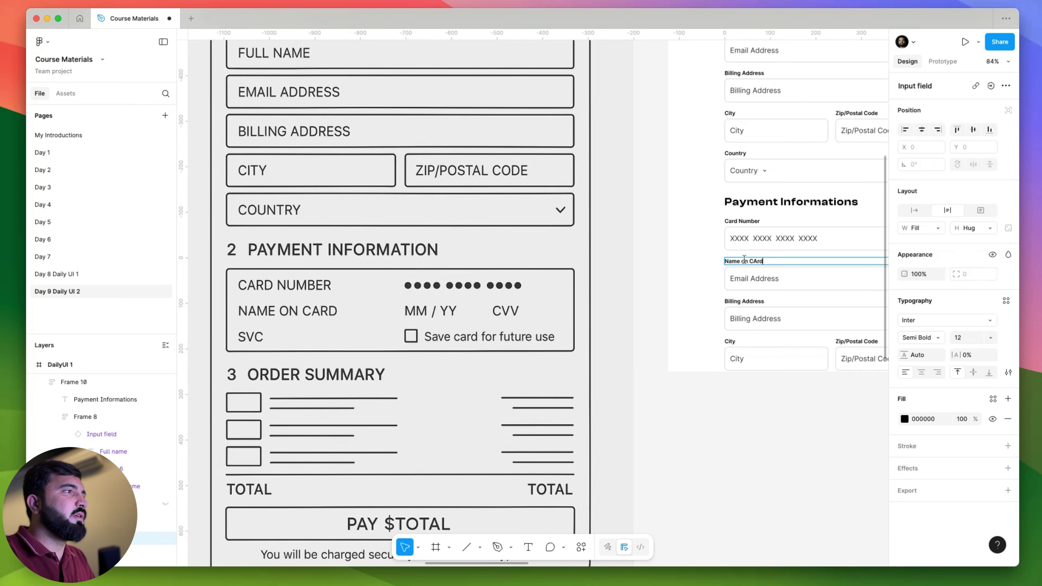
key("Escape")
left_click(659, 305)
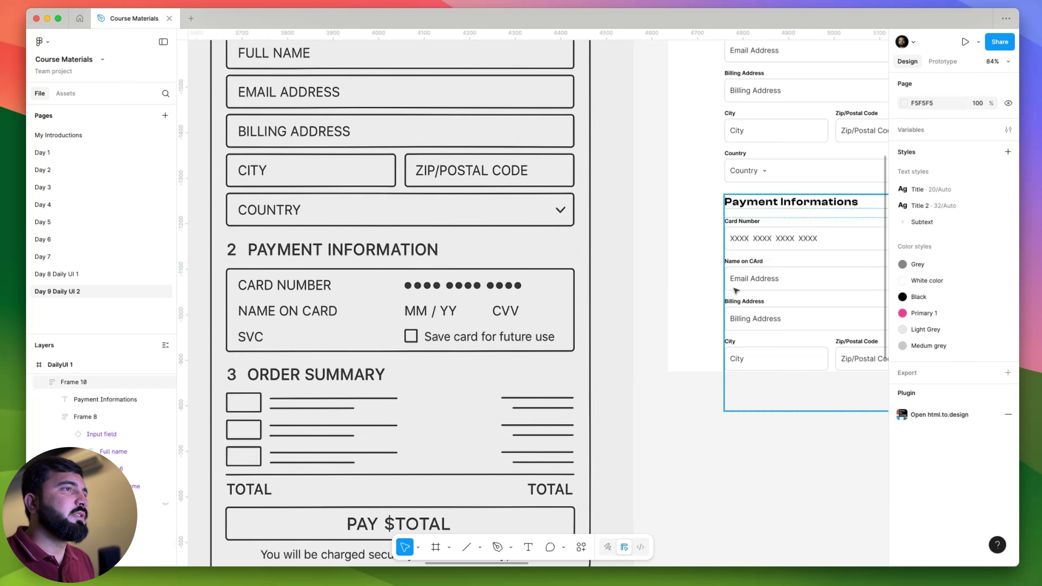
left_click(760, 261)
double_click(759, 262)
double_click(761, 262)
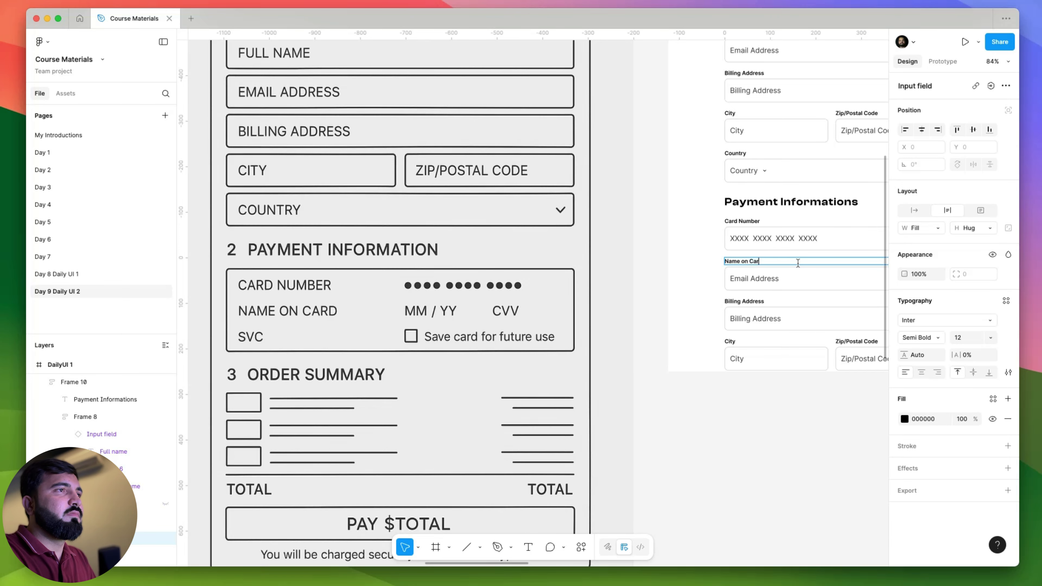
double_click(767, 277)
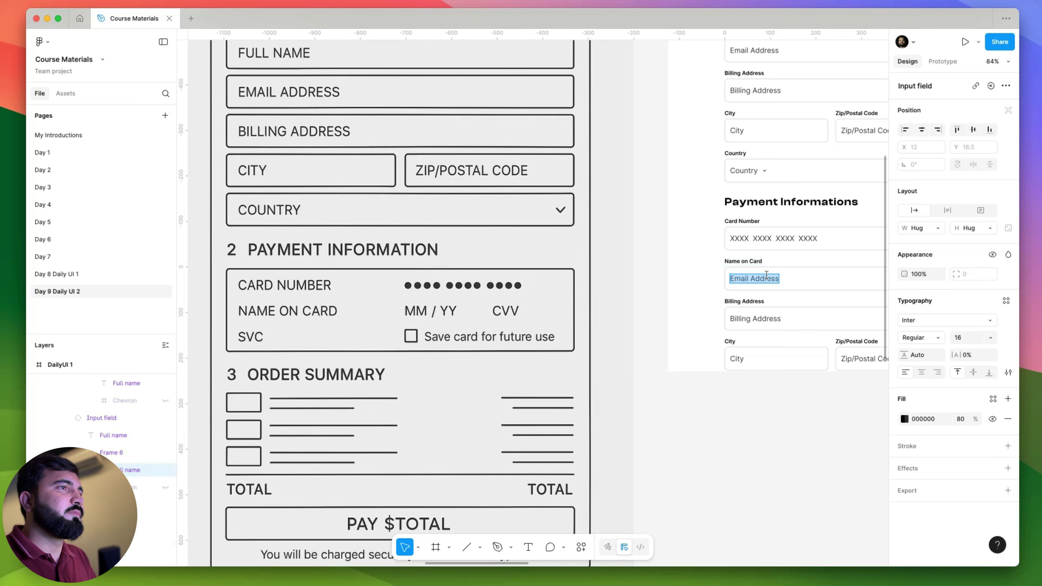
type("Full Name")
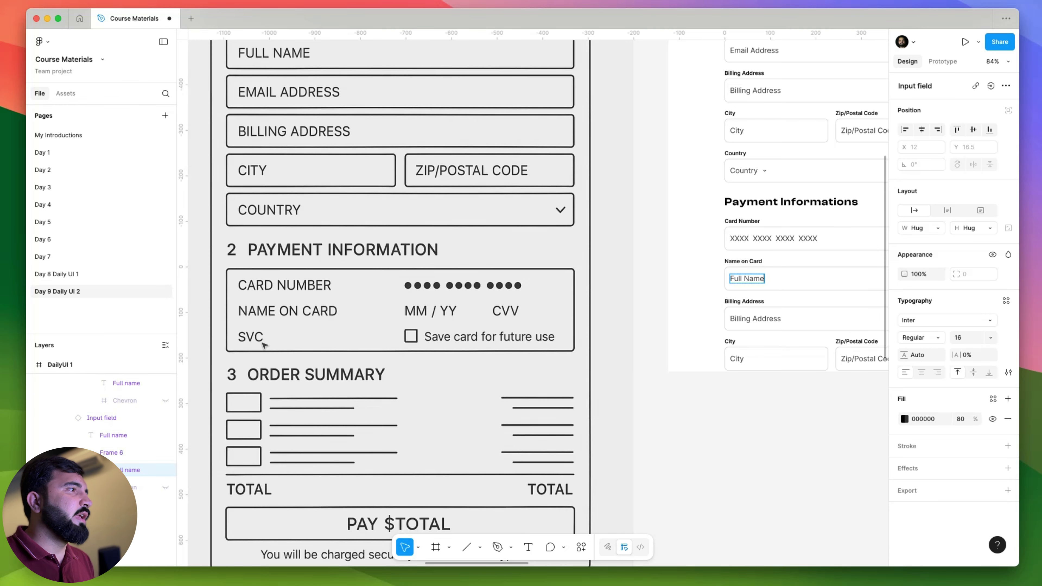
double_click(730, 341)
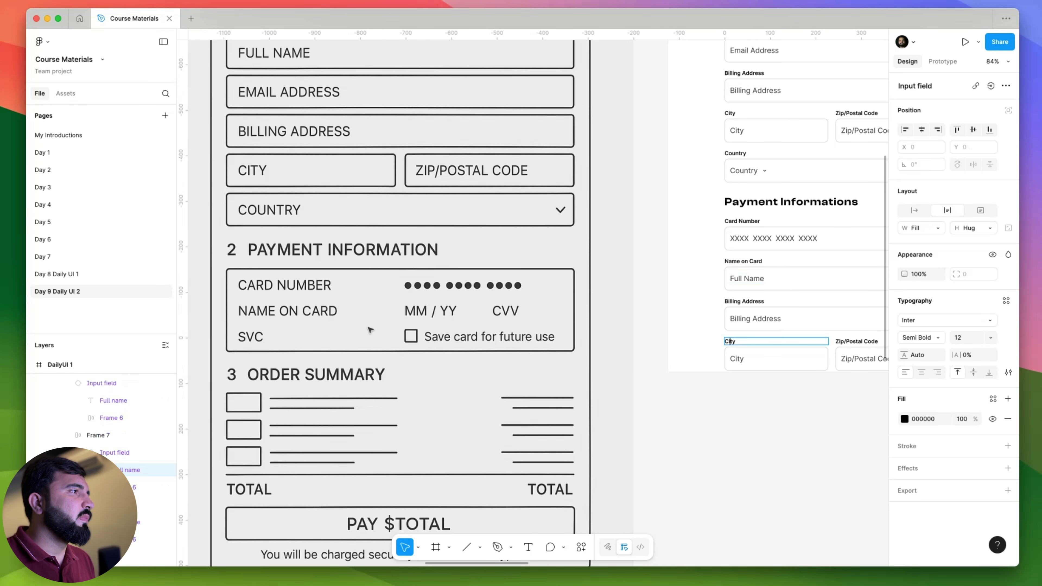
key("Escape")
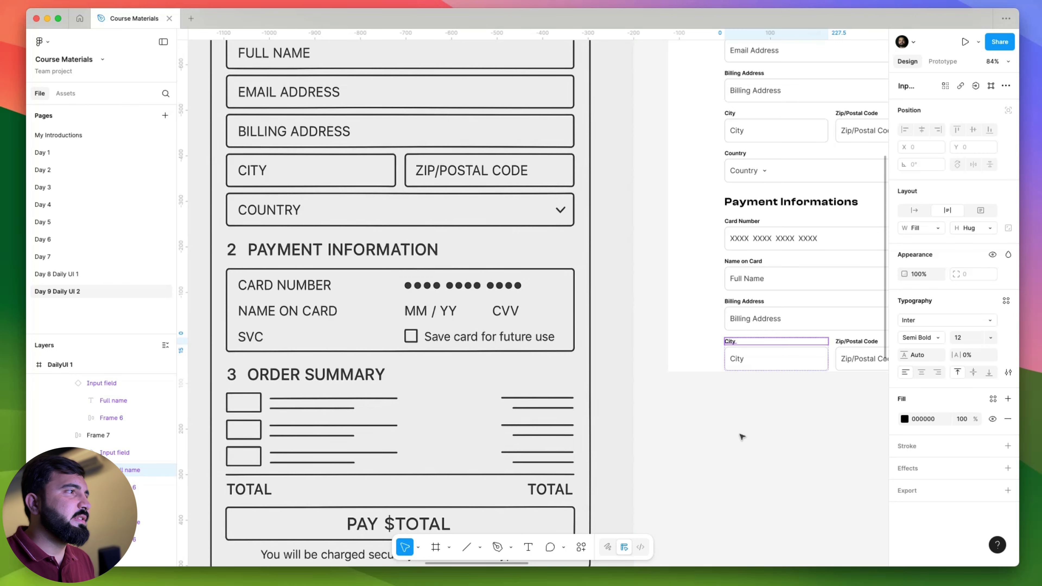
left_click(741, 394)
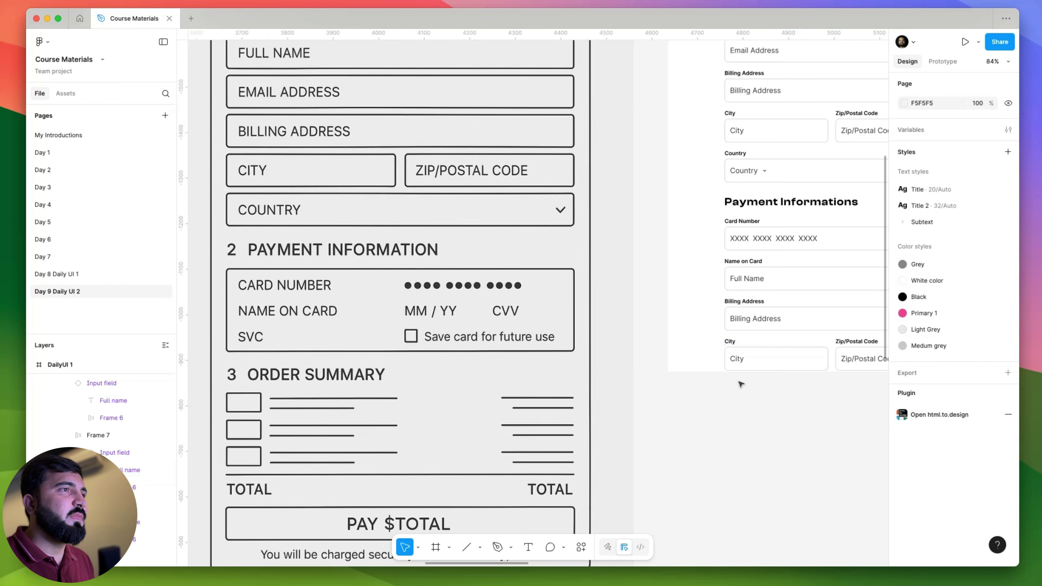
- Delete the Billing Address field from the Payment Informations form
scroll(740, 380, "right", 5)
scroll(570, 321, "up", 3)
left_click(570, 322)
double_click(571, 321)
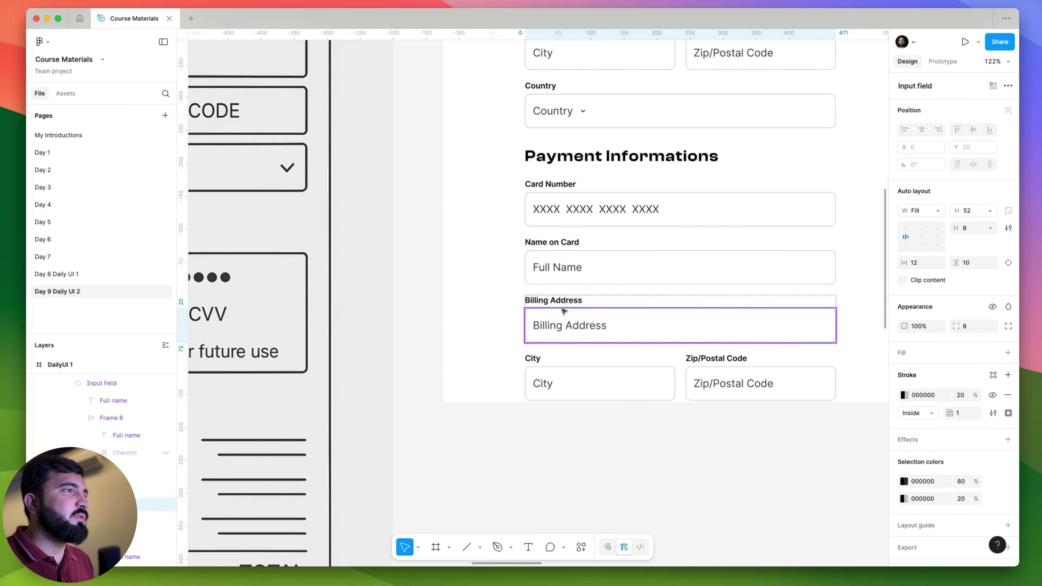
left_click(558, 301)
left_click(566, 330)
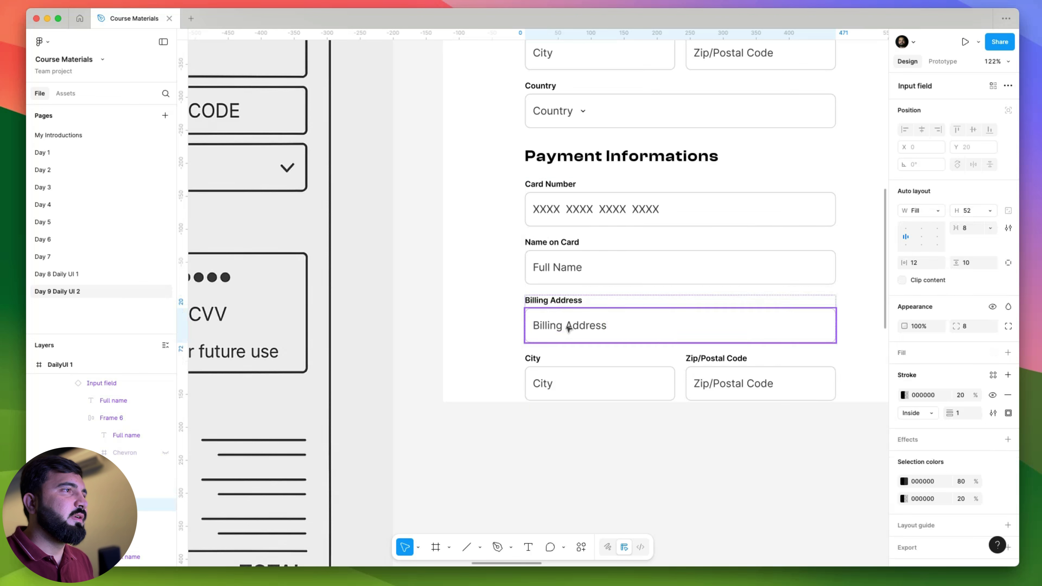
key("Escape")
key("Delete")
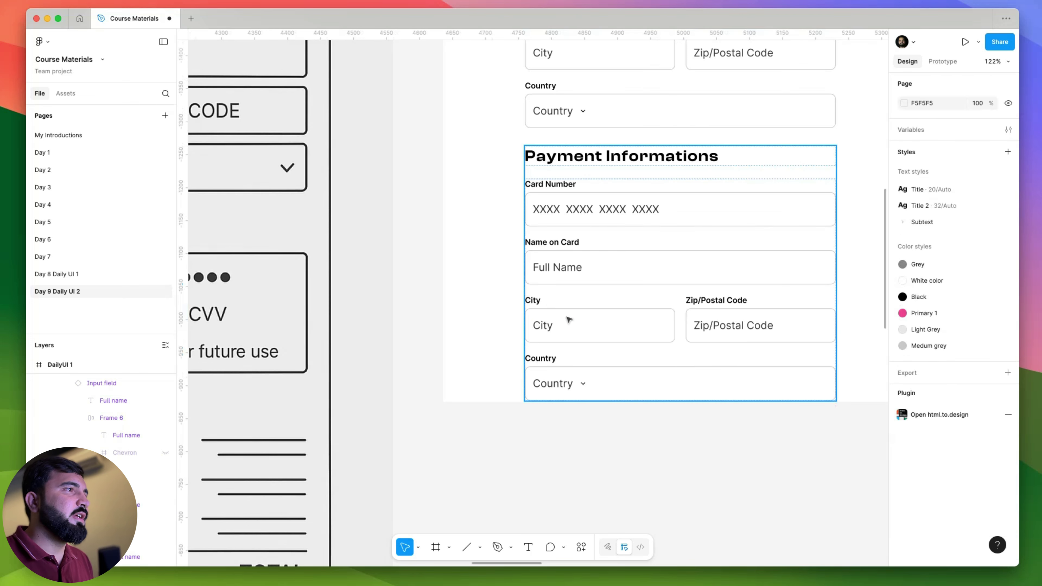
- Relabel the City field under Payment Informations as Expiry Date and the Zip/Postal Code field beside it as CVV
left_click(535, 300)
double_click(536, 300)
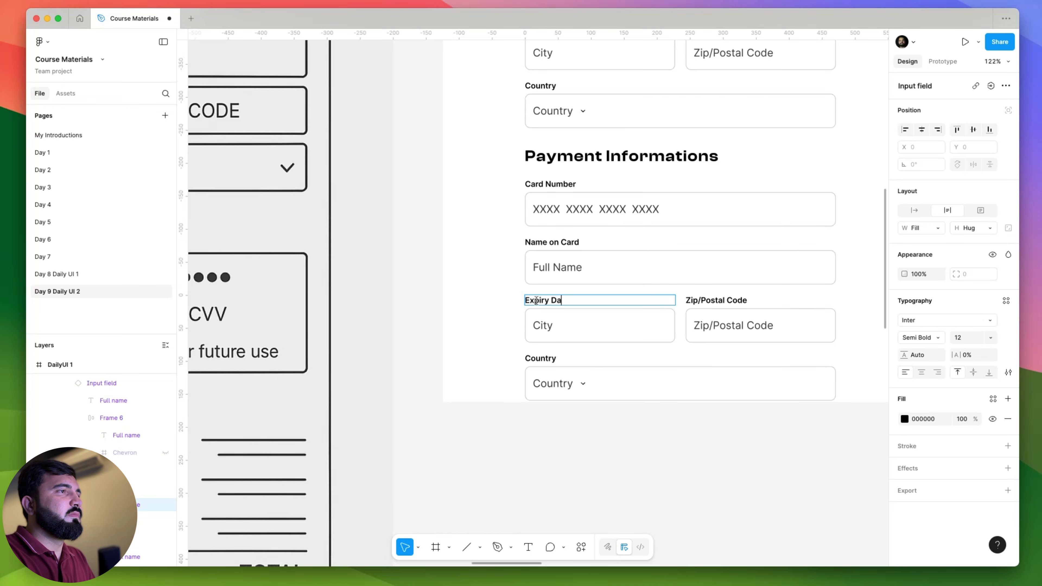
left_click(714, 300)
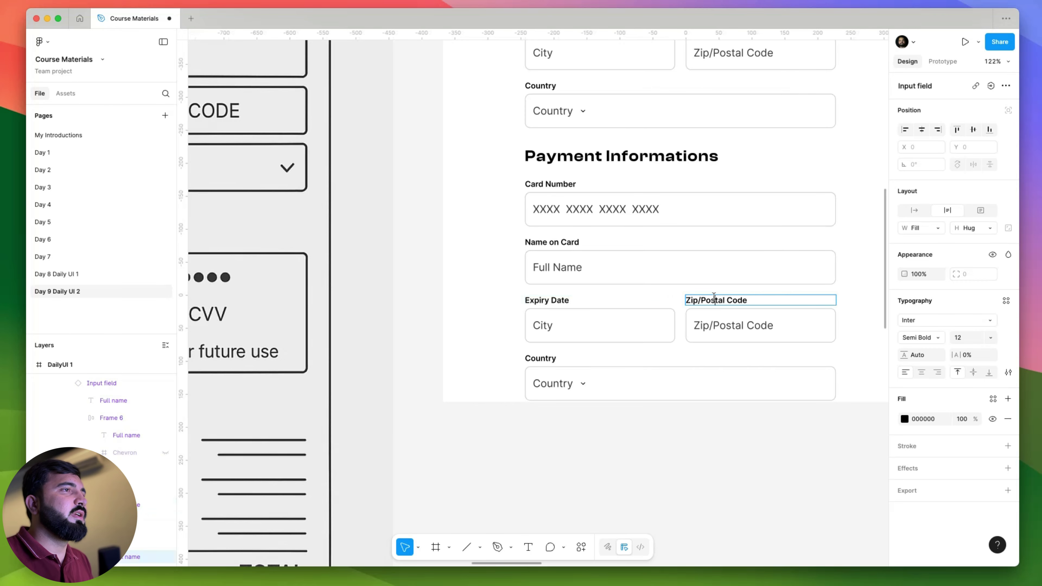
double_click(714, 299)
type("CVV")
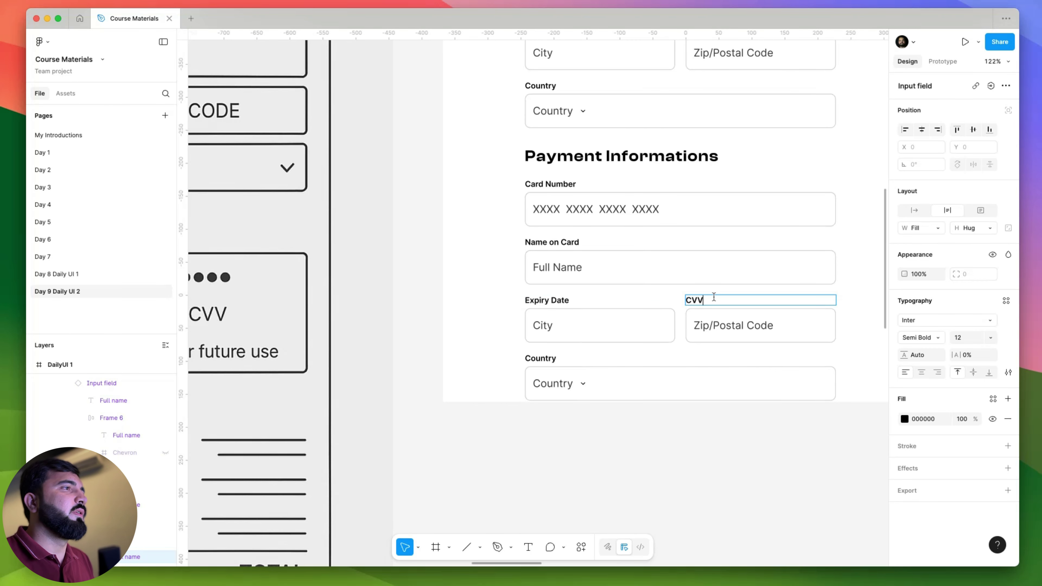
key("Escape")
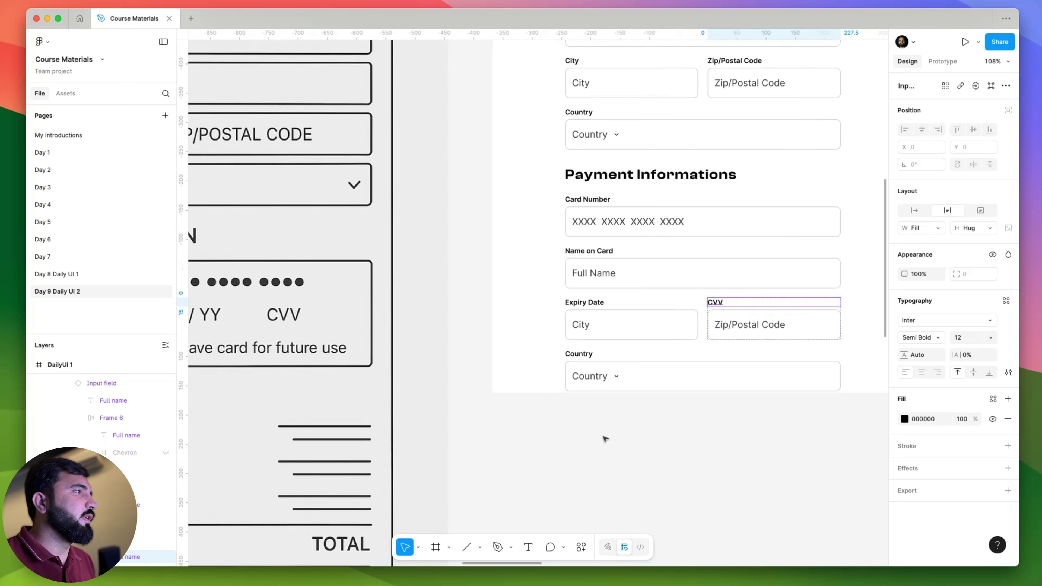
- Replace the Expiry Date field's placeholder text with MM/YYYY
scroll(712, 400, "down", 3)
scroll(543, 415, "right", 2)
double_click(542, 312)
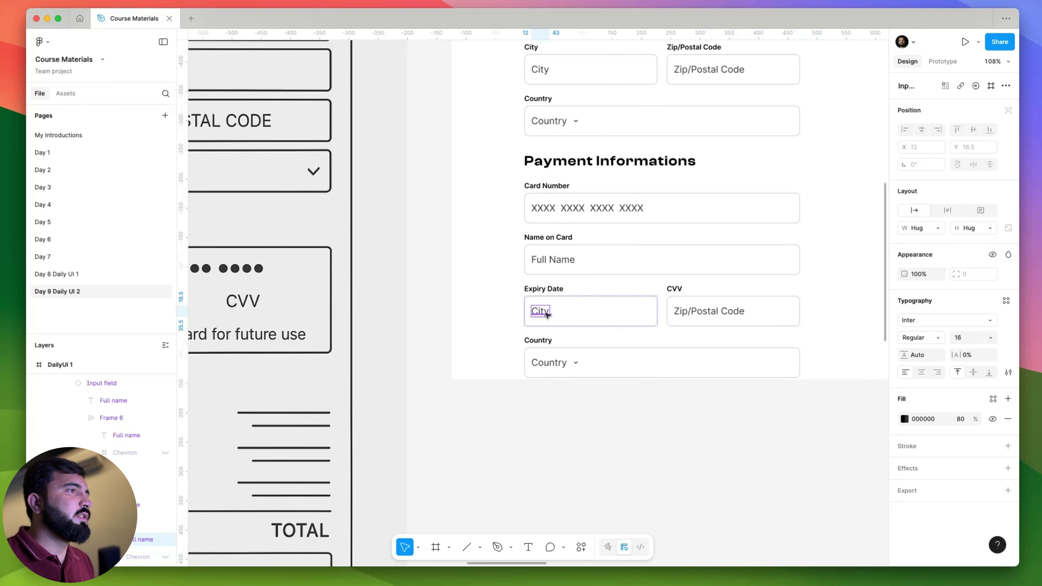
type("MM/YYYY")
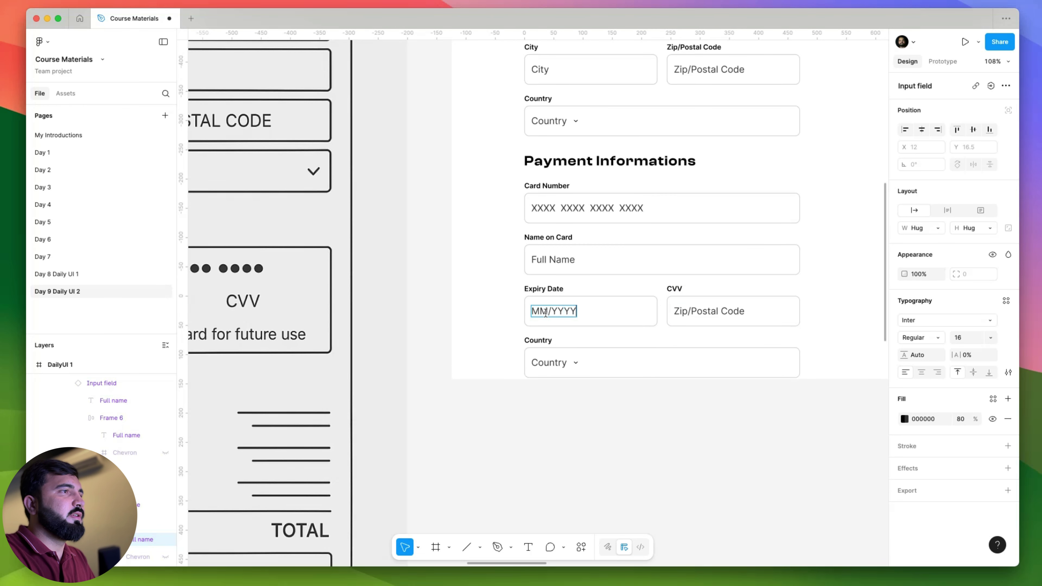
key("Escape")
- Replace the CVV field's placeholder text with Code
scroll(519, 331, "right", 3)
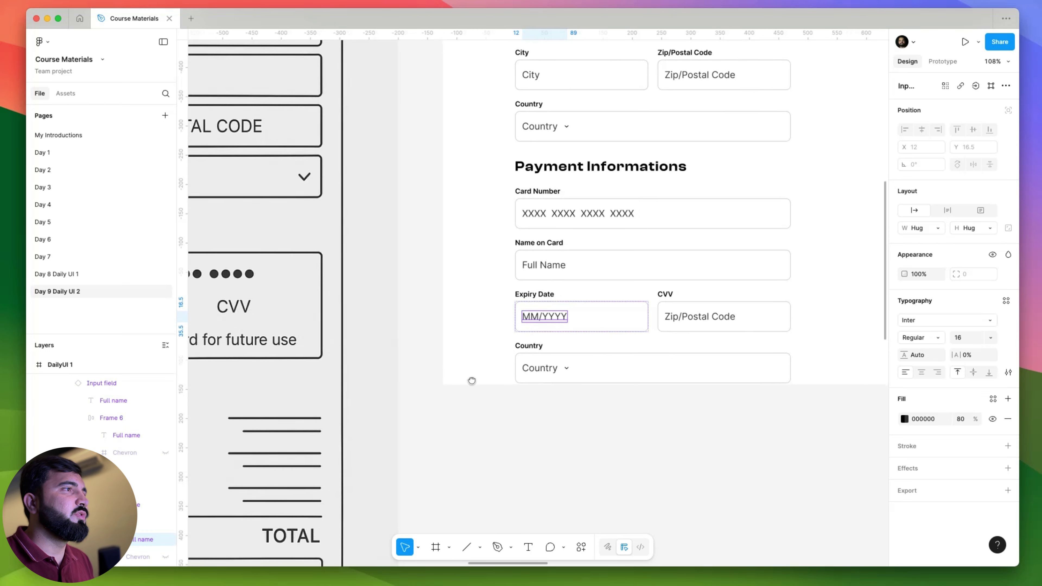
scroll(697, 317, "down", 3)
left_click(669, 316)
double_click(669, 314)
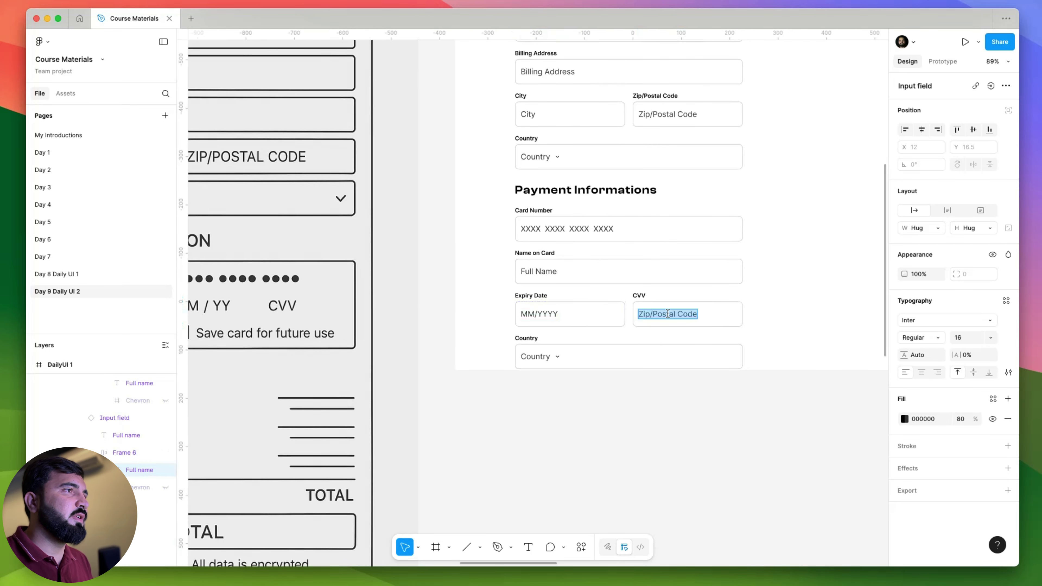
type("Code")
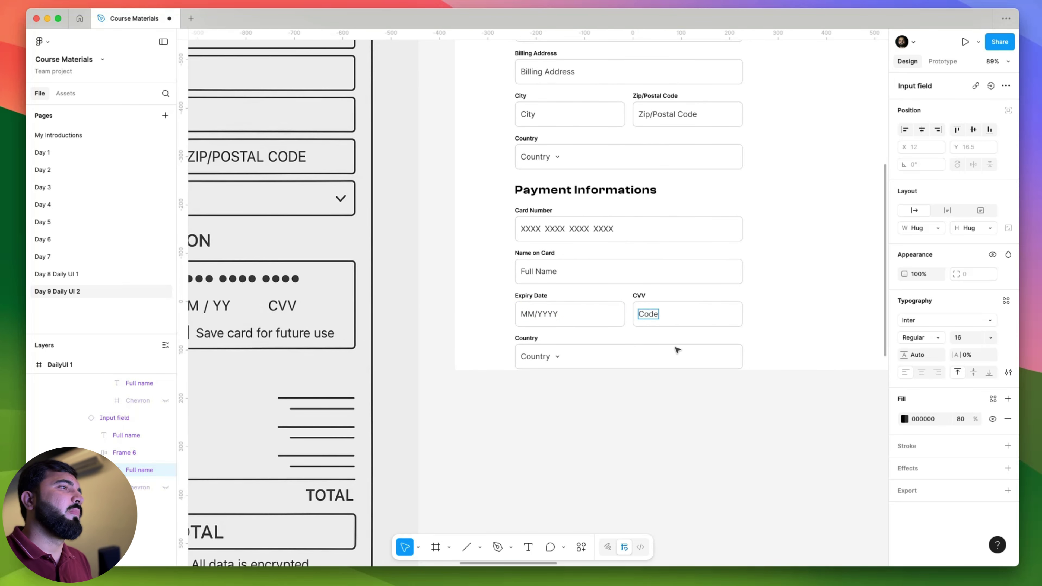
- Delete the Country field from the Payment Informations form
left_click(563, 342)
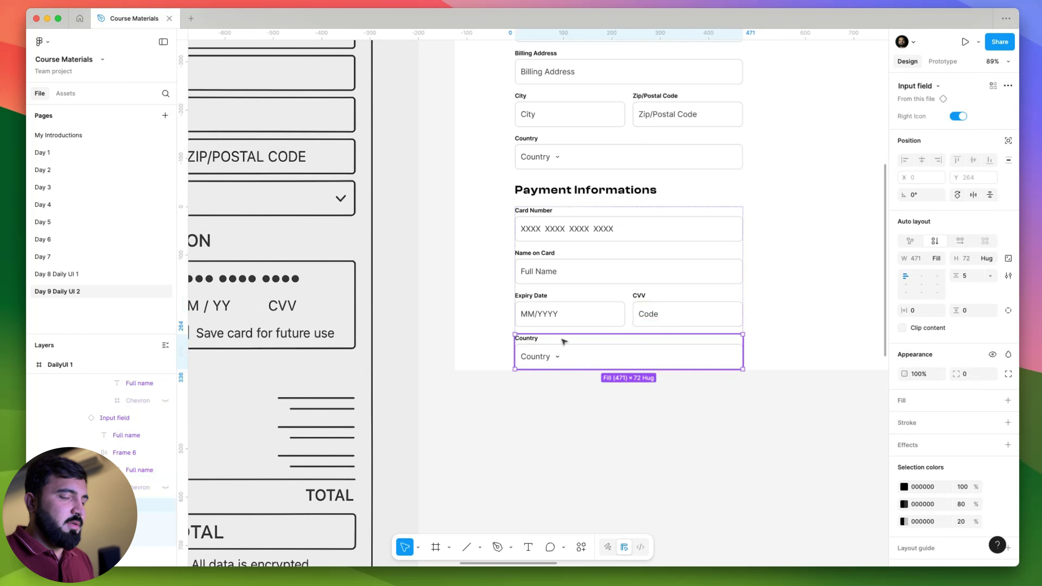
key("Delete")
scroll(565, 316, "down", 5)
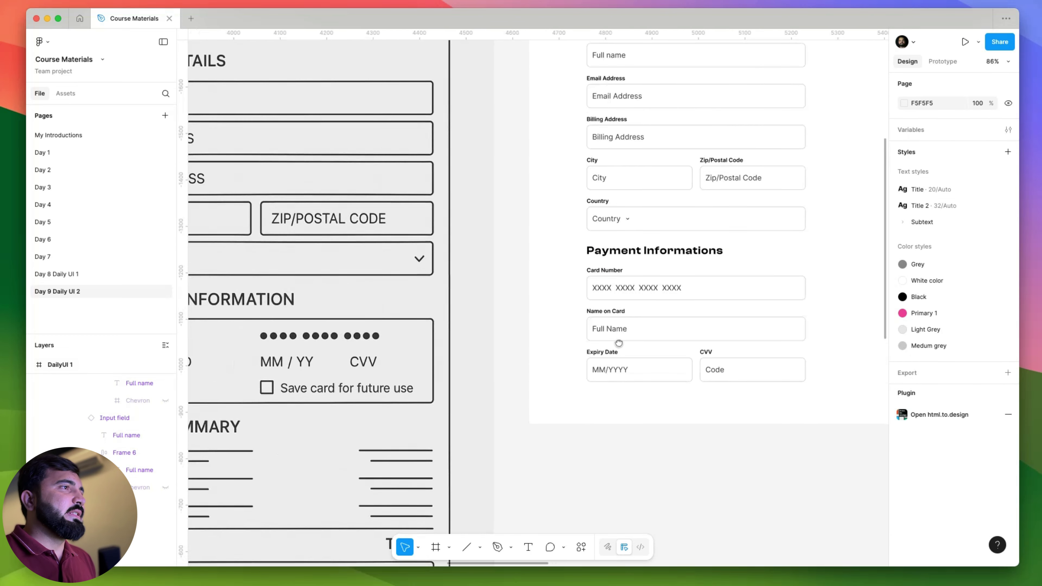
scroll(697, 298, "right", 6)
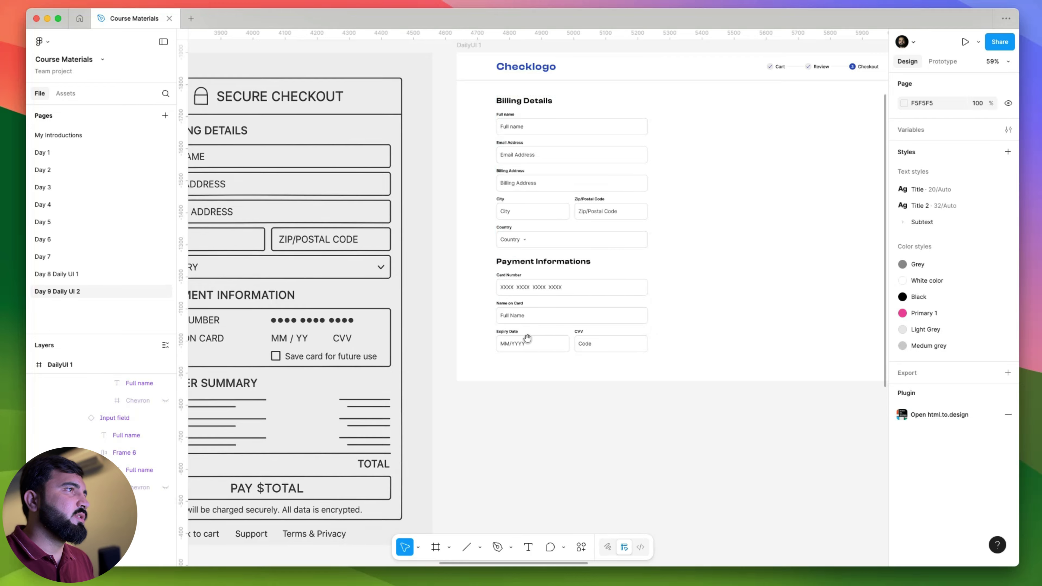
- Delete the Email Address field from the Billing Details form
scroll(581, 306, "down", 3)
scroll(613, 135, "up", 3)
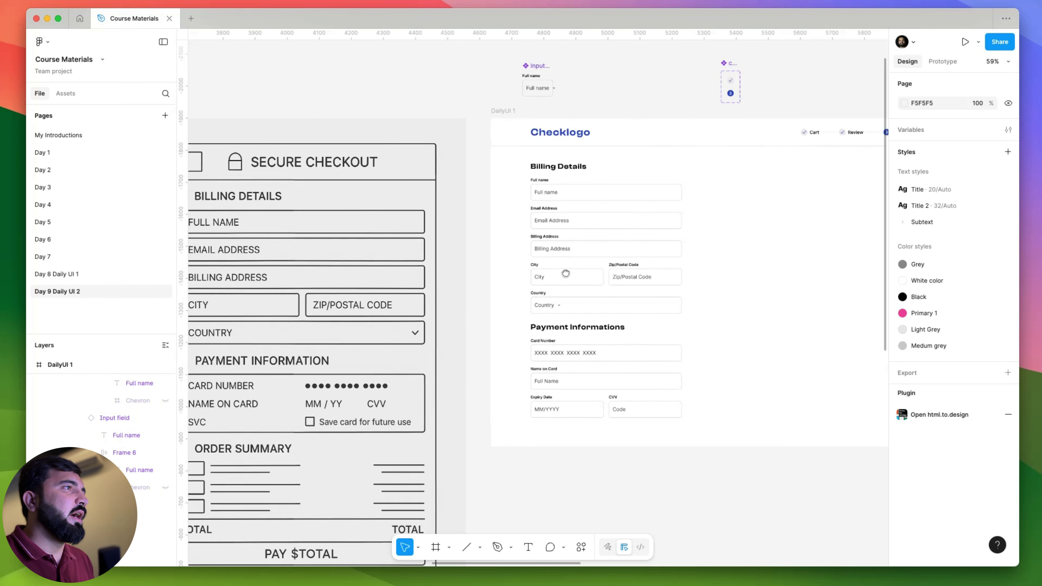
scroll(558, 238, "up", 6)
left_click(558, 237)
left_click(537, 272)
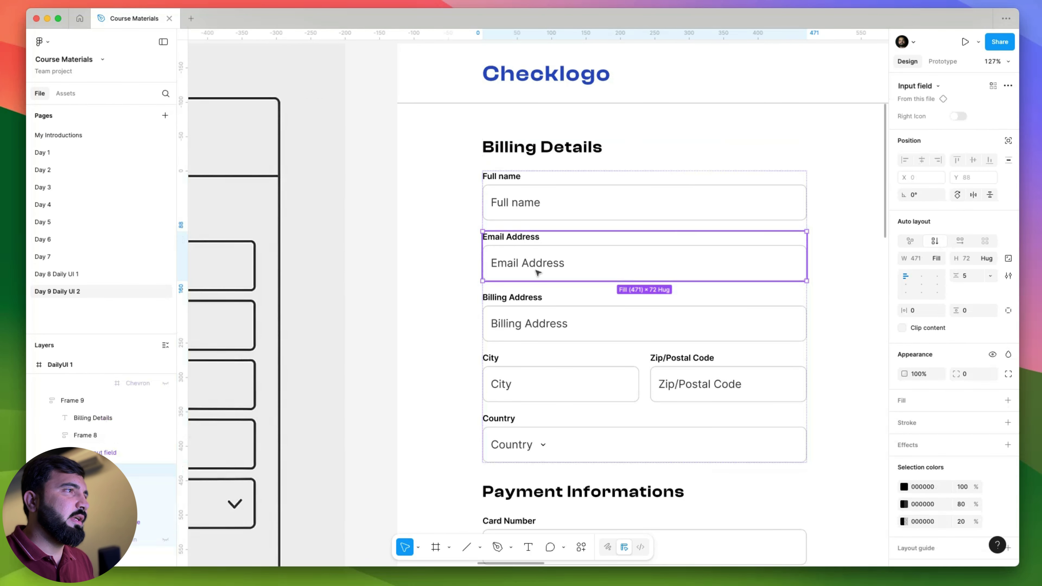
key("Delete")
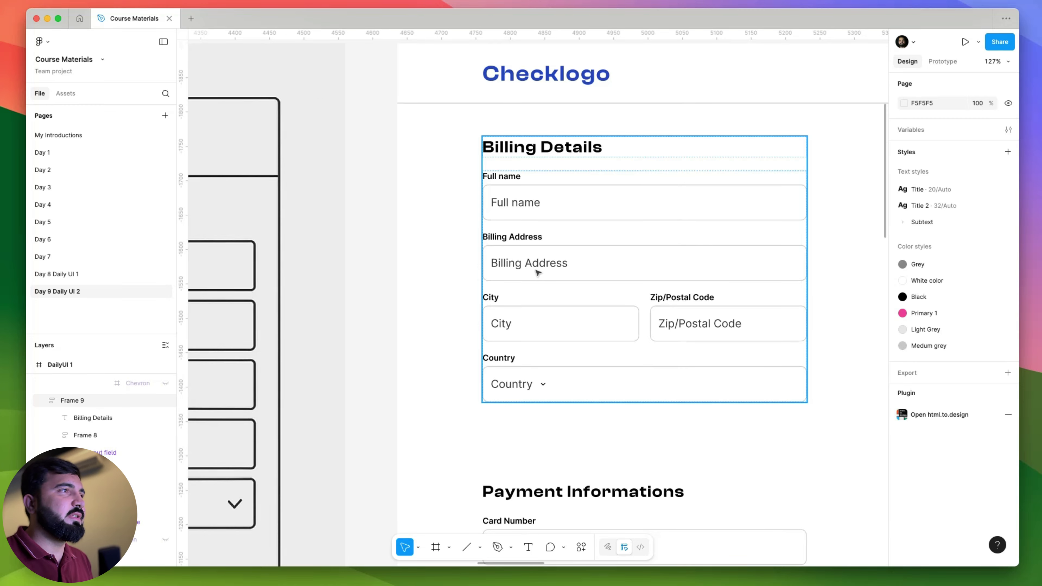
- Move the Payment Informations group up beneath the Billing Details group, to Y 569
scroll(531, 274, "down", 5)
scroll(531, 274, "right", 3)
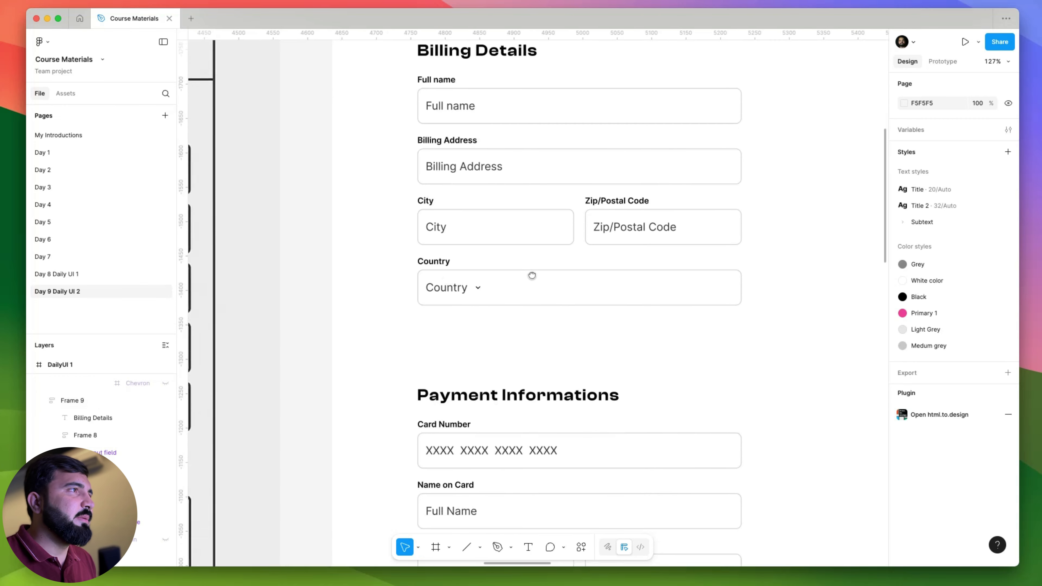
scroll(400, 191, "down", 5)
left_click(419, 283)
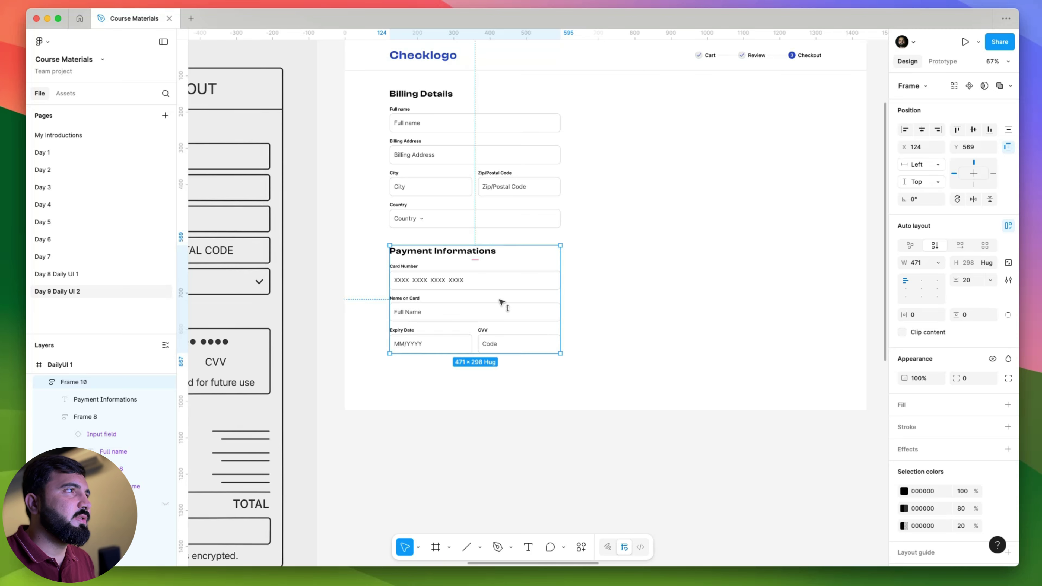
scroll(500, 303, "left", 3)
left_click_drag(488, 236, 488, 239)
scroll(488, 240, "up", 5)
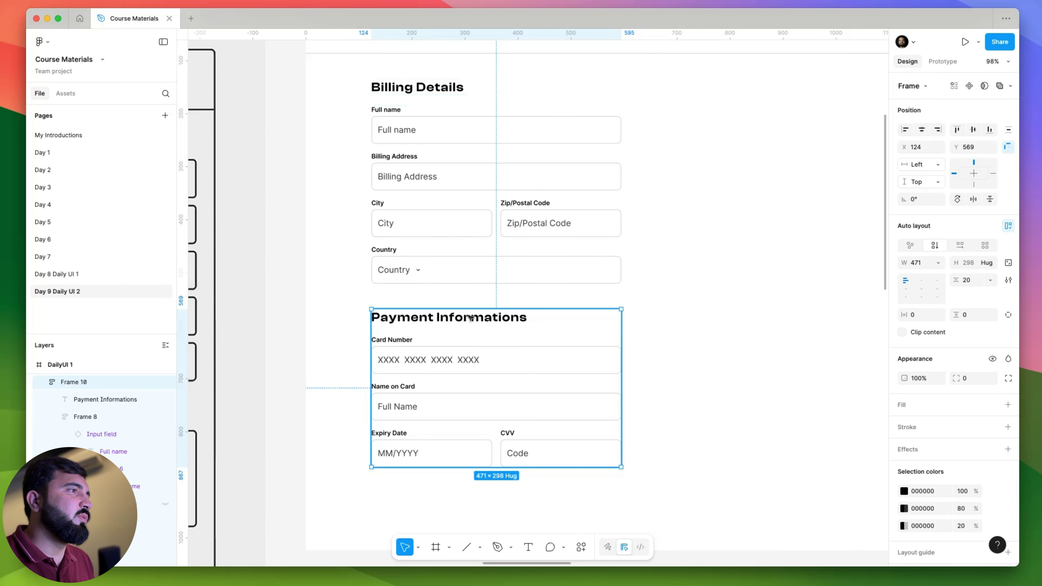
- Wrap the Billing Details and Payment Informations groups together in one vertical auto layout frame
scroll(386, 263, "down", 5)
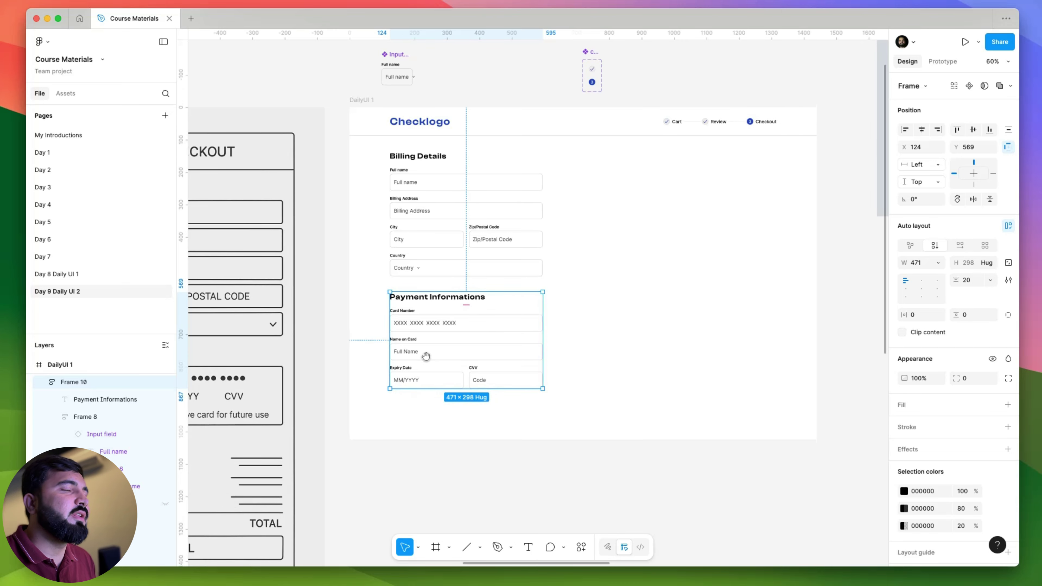
scroll(410, 361, "up", 1)
scroll(411, 361, "right", 1)
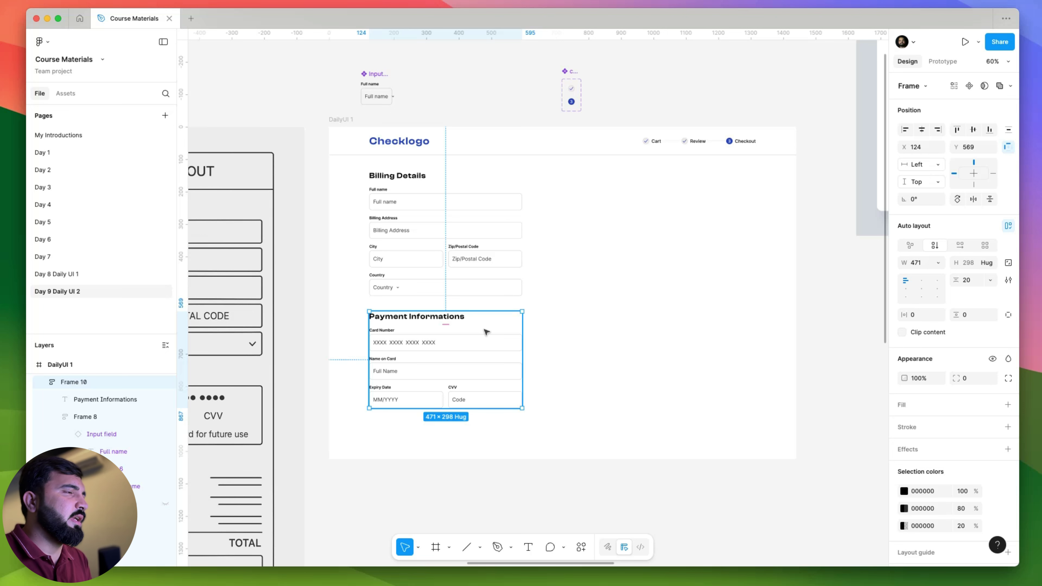
left_click(434, 302)
scroll(314, 231, "right", 3)
scroll(314, 230, "down", 1)
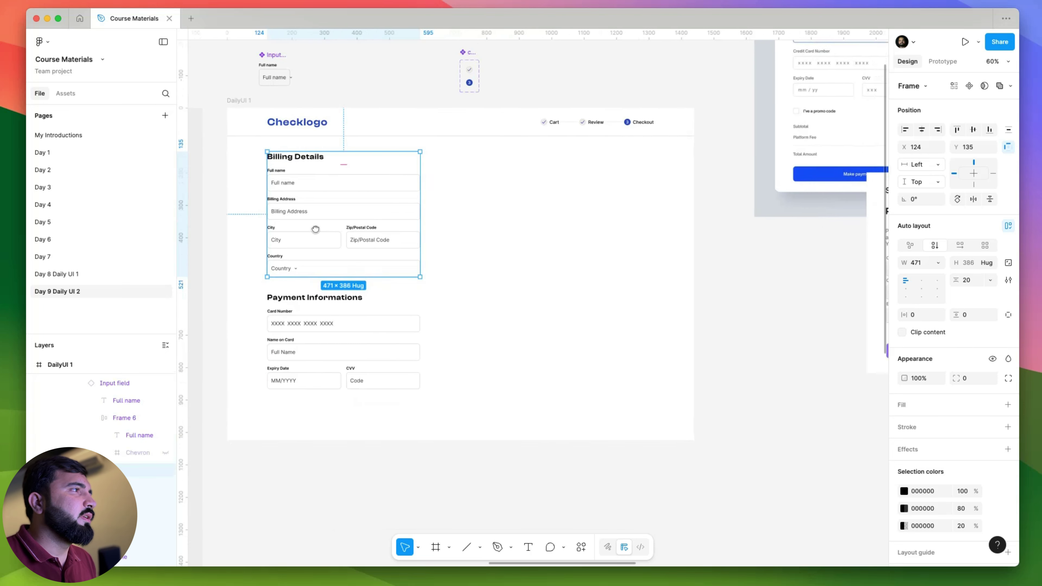
scroll(336, 265, "up", 1)
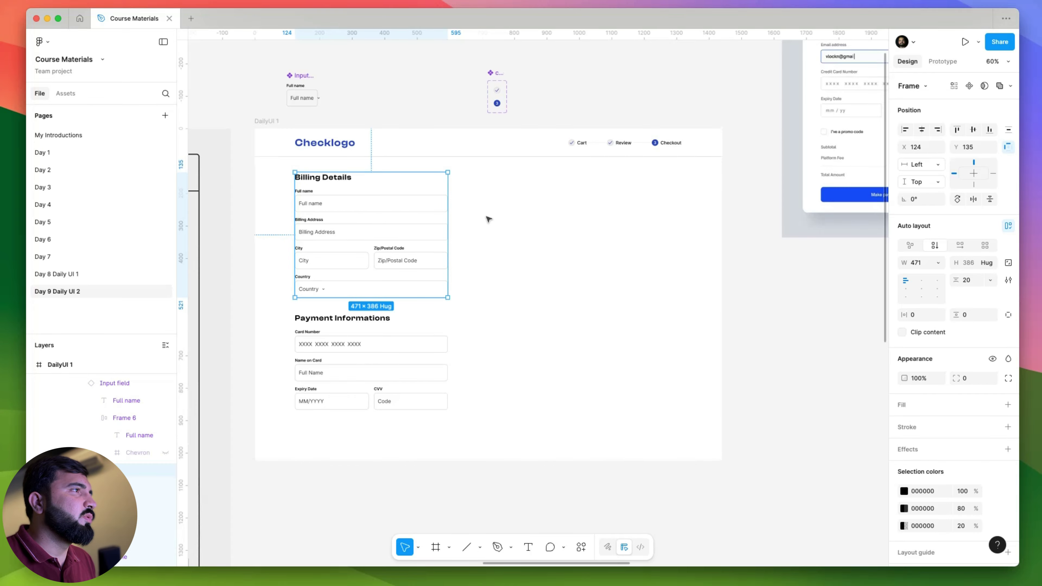
left_click(501, 220)
left_click(395, 261)
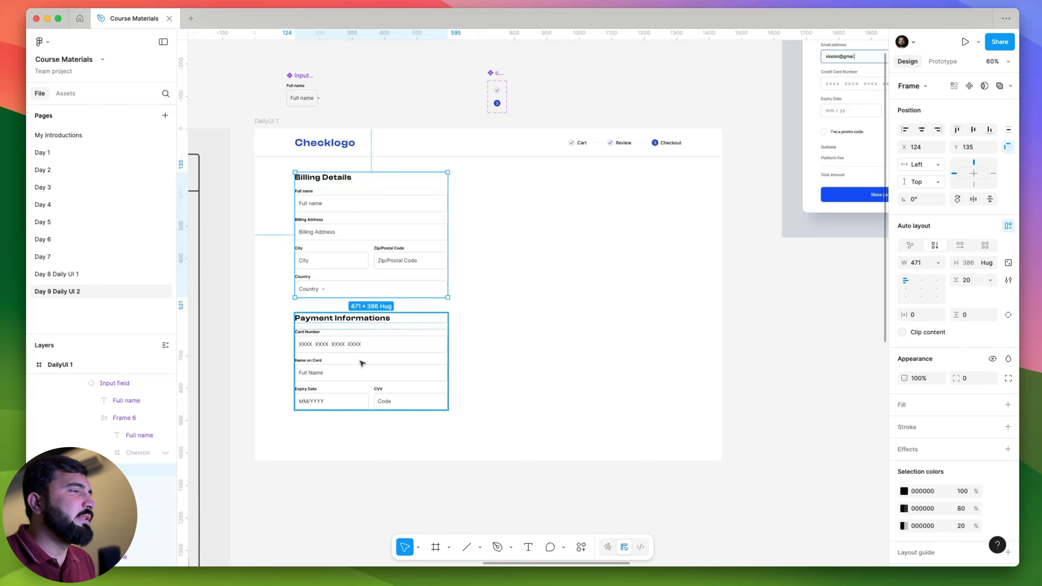
scroll(417, 366, "left", 2)
scroll(417, 365, "down", 1)
scroll(400, 353, "up", 1)
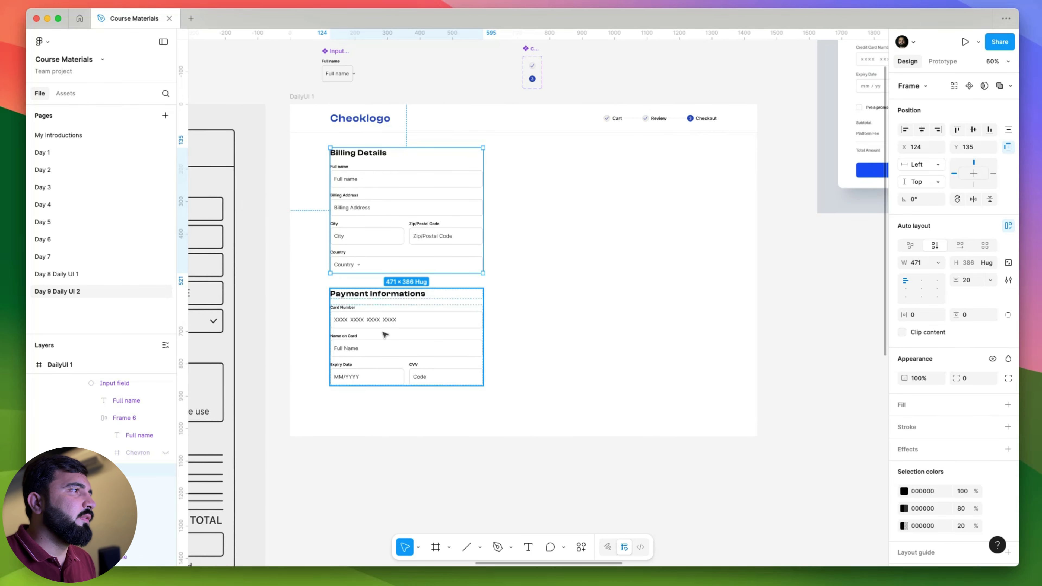
left_click(385, 335, "shift")
key("shift+a")
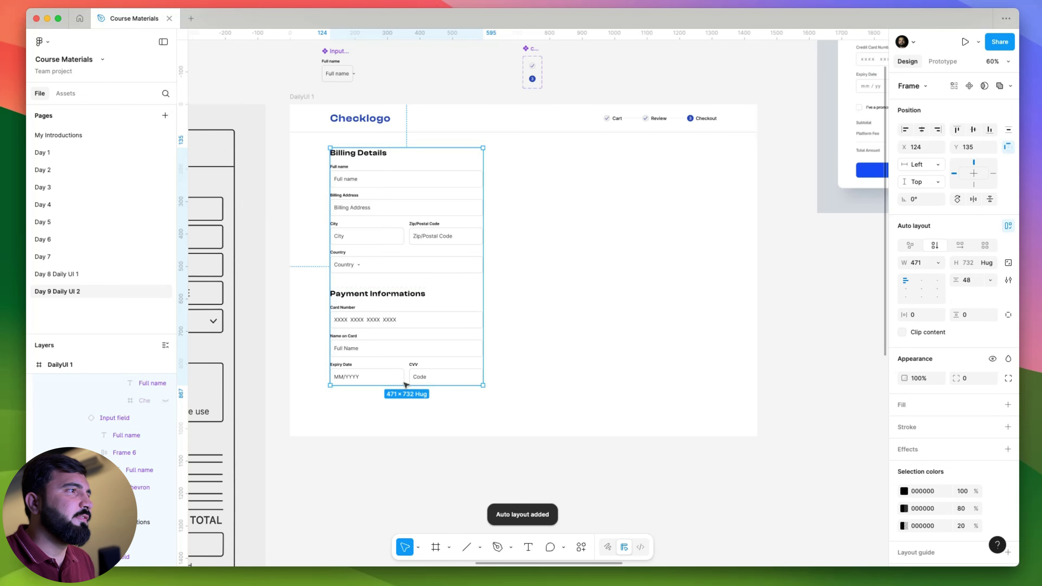
- Stretch the combined form frame from the header line to the page's lower edge, 937 high, and set its vertical padding to 48
left_click_drag(411, 389, 411, 436)
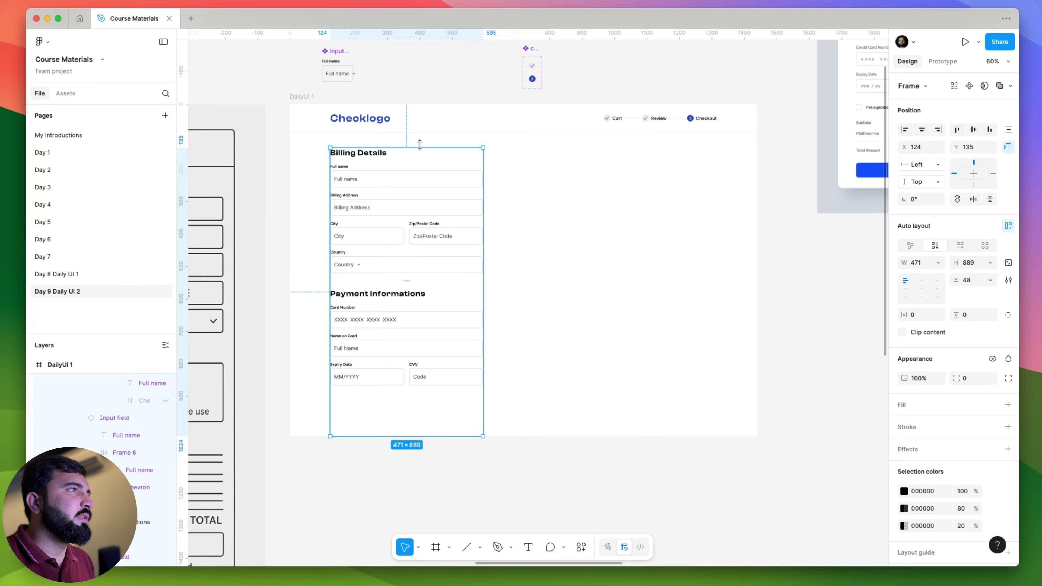
left_click_drag(420, 148, 423, 134)
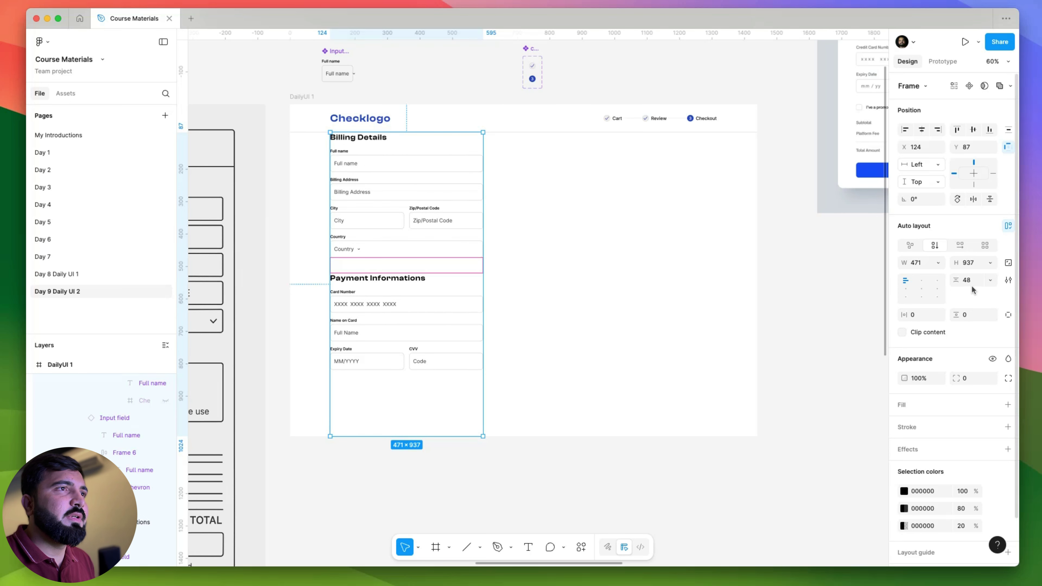
left_click(972, 314)
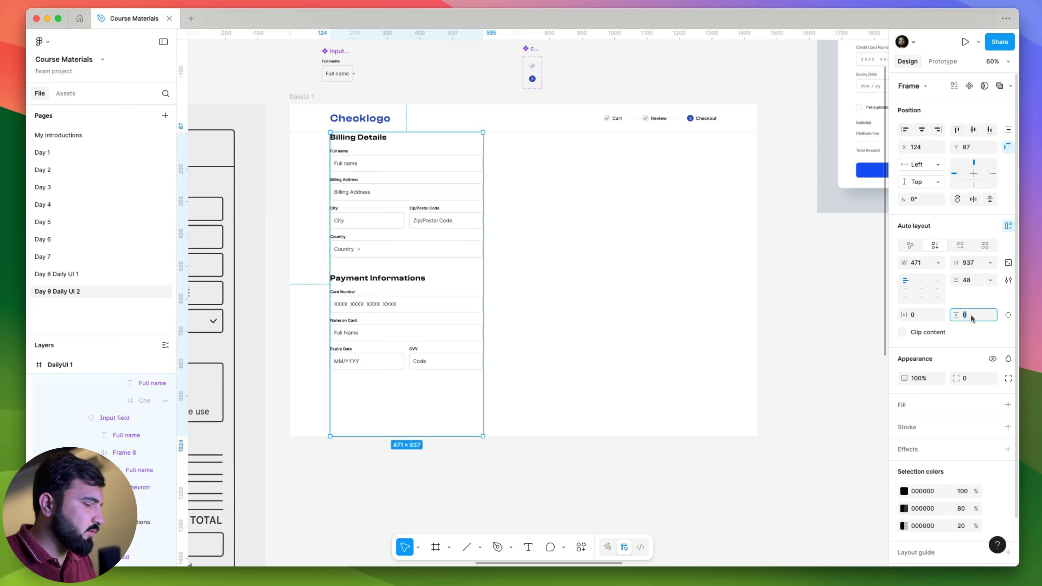
type("48")
key("Return")
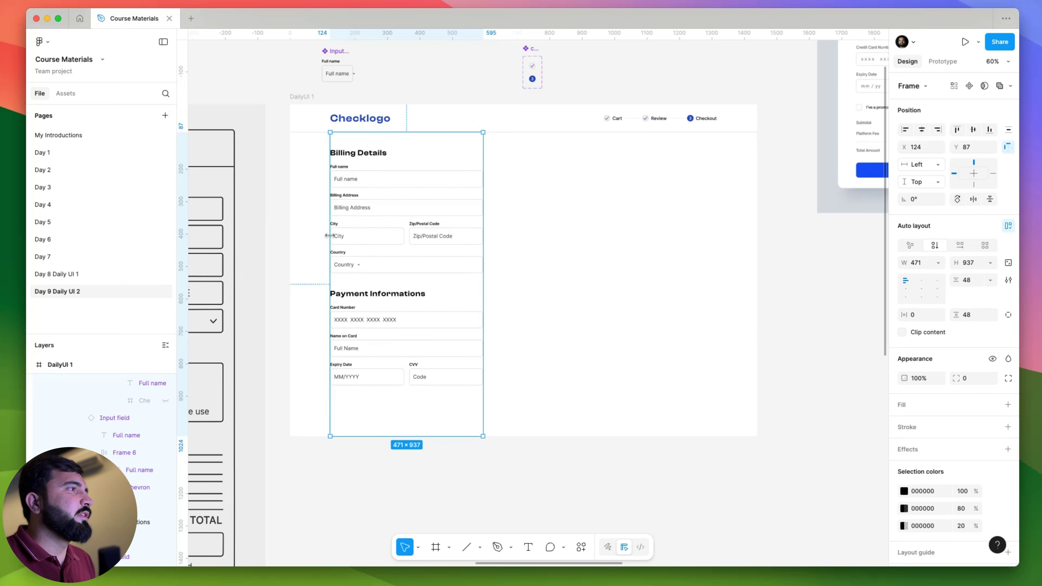
- Extend the form frame's left edge to the page edge at X 0 and set its horizontal padding to 124
left_click_drag(330, 235, 290, 236)
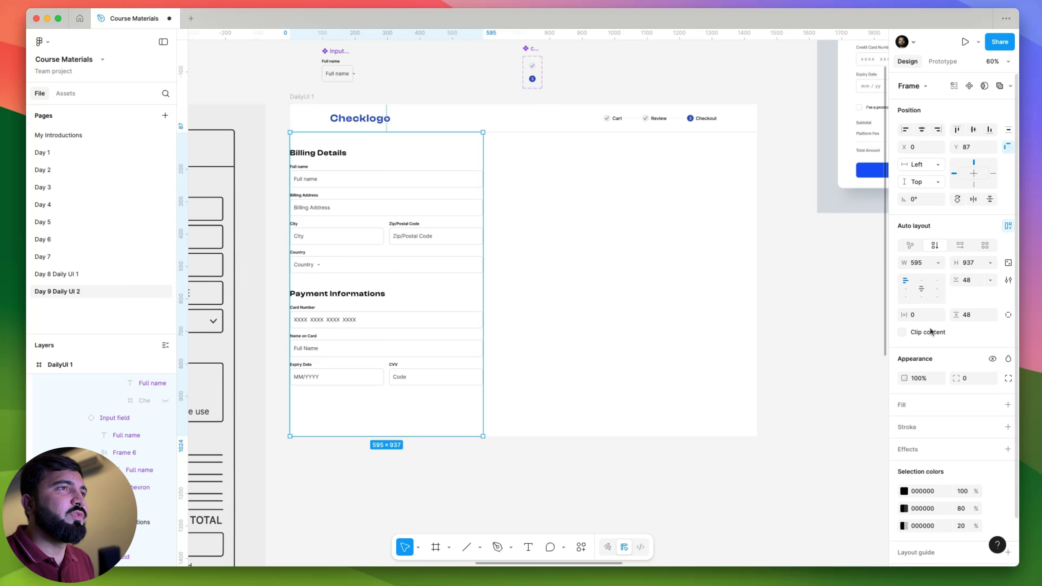
key("Return")
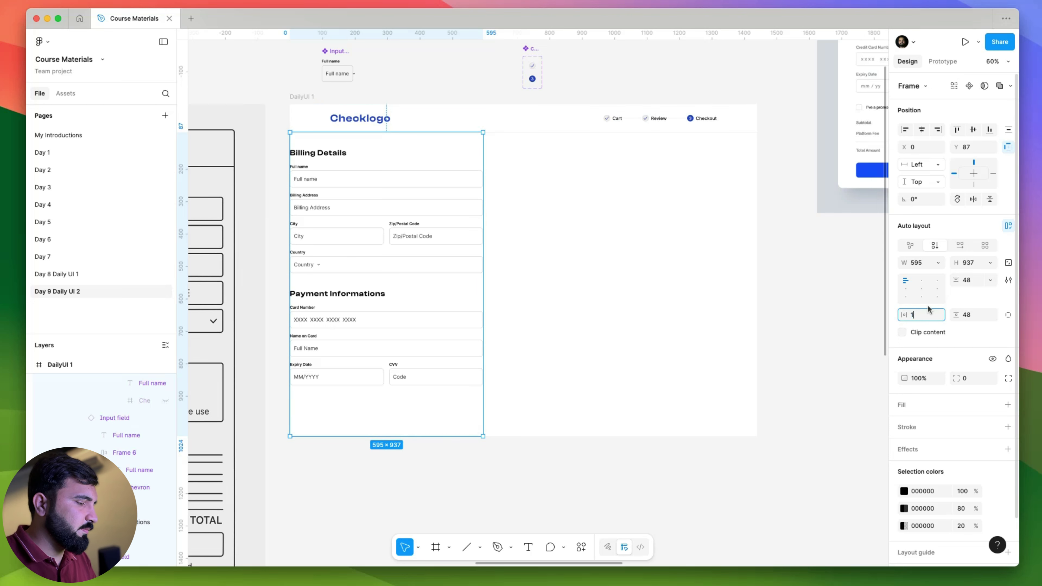
type("124")
key("Return")
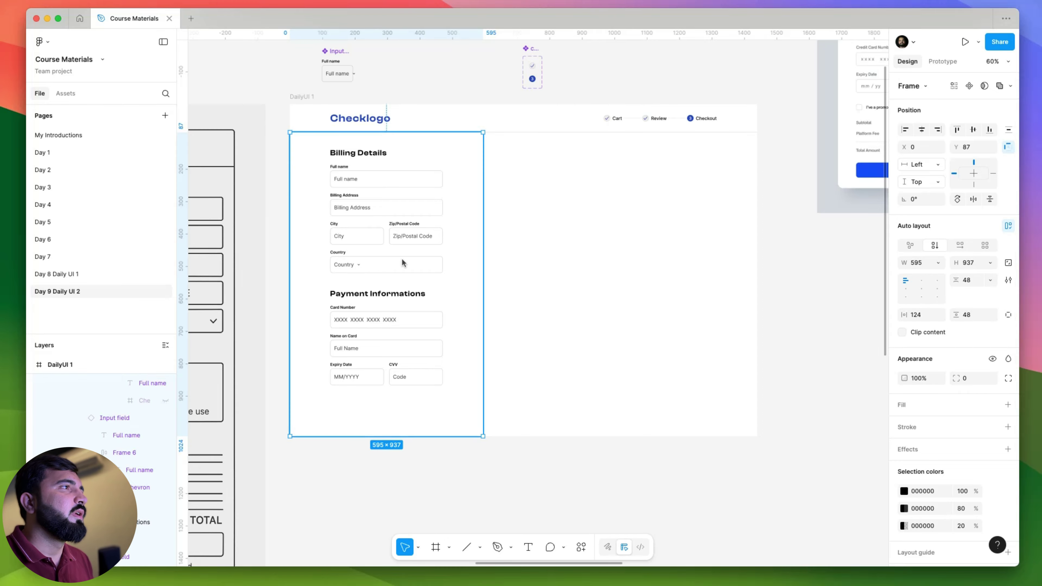
- Widen the form frame to 757 by extending its right edge
left_click_drag(481, 235, 522, 232)
scroll(350, 191, "up", 5)
scroll(639, 173, "down", 5)
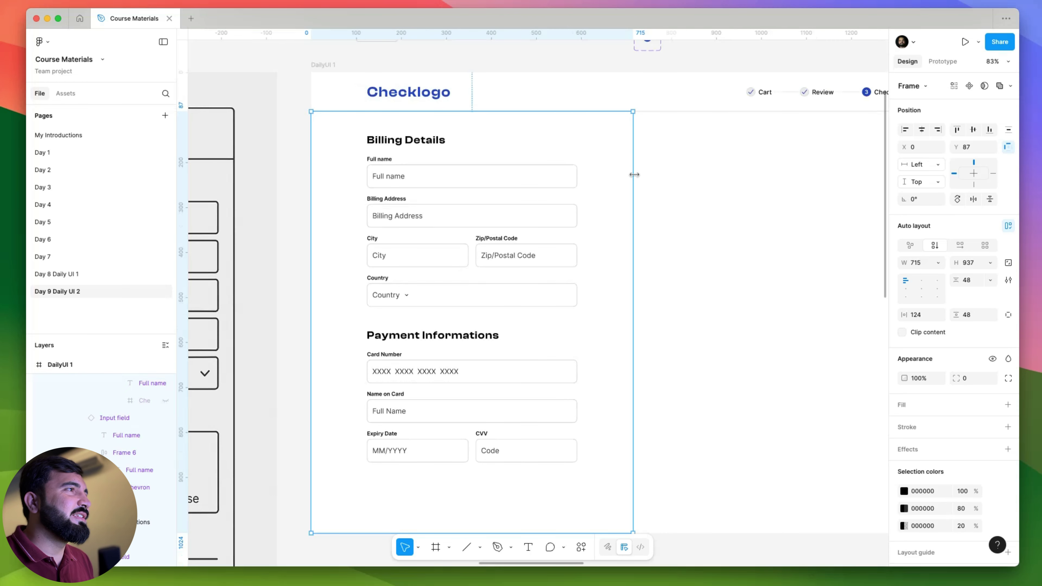
left_click_drag(633, 171, 591, 215)
scroll(622, 168, "down", 4)
left_click(602, 450)
left_click(573, 230)
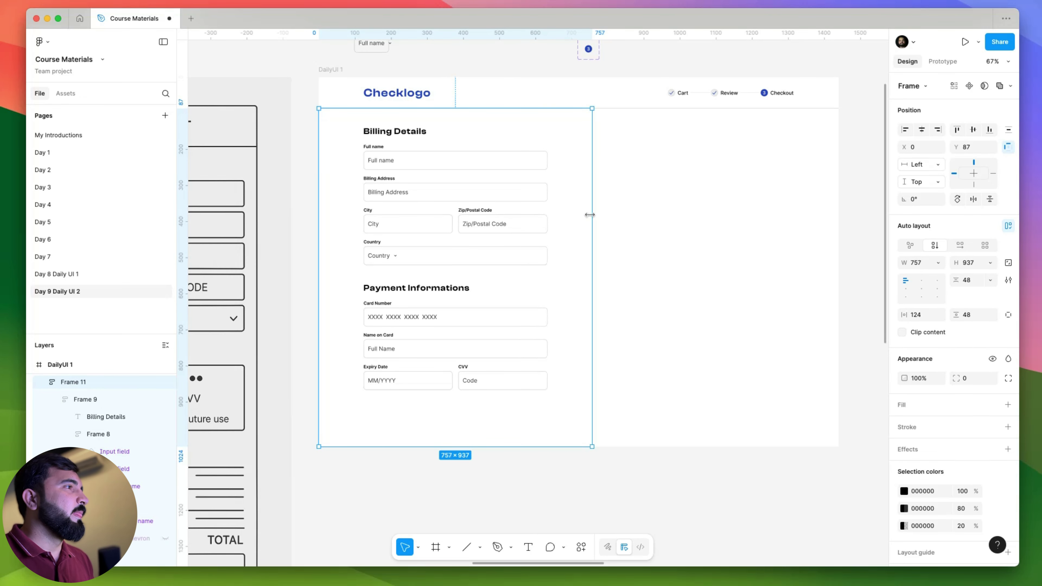
scroll(615, 223, "down", 3)
left_click(584, 428)
scroll(452, 473, "up", 3)
left_click(428, 297)
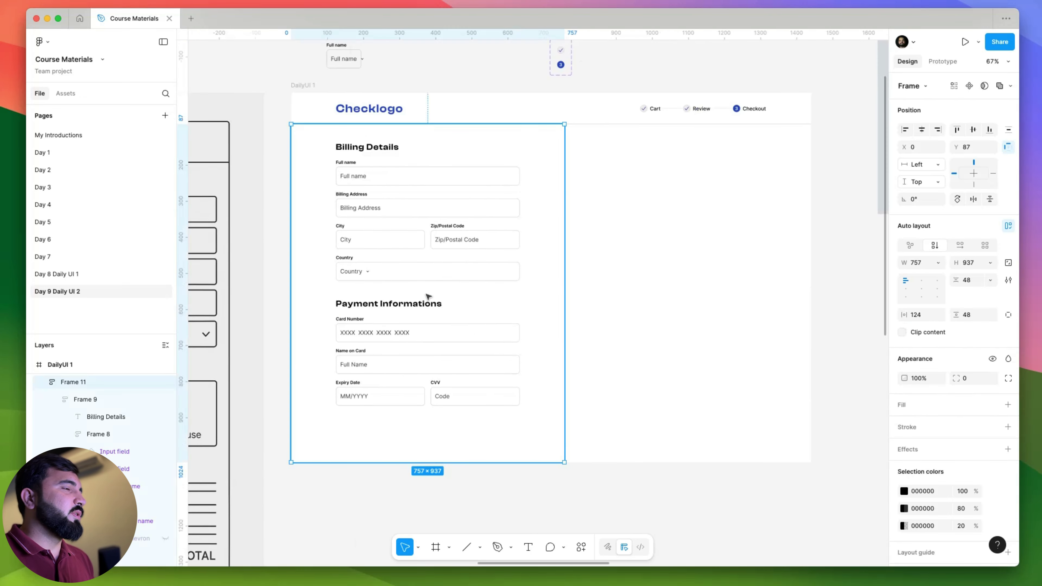
- Examine the wireframe's remaining sections and the order summary layout in the two payment reference designs
scroll(451, 328, "left", 5)
scroll(451, 329, "down", 1)
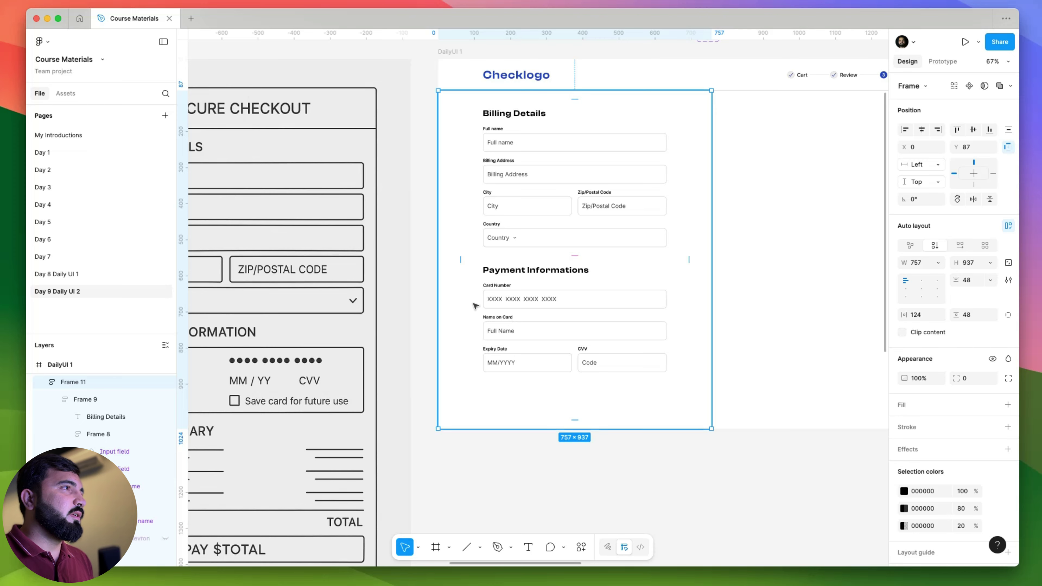
scroll(547, 284, "down", 2)
scroll(505, 304, "right", 5)
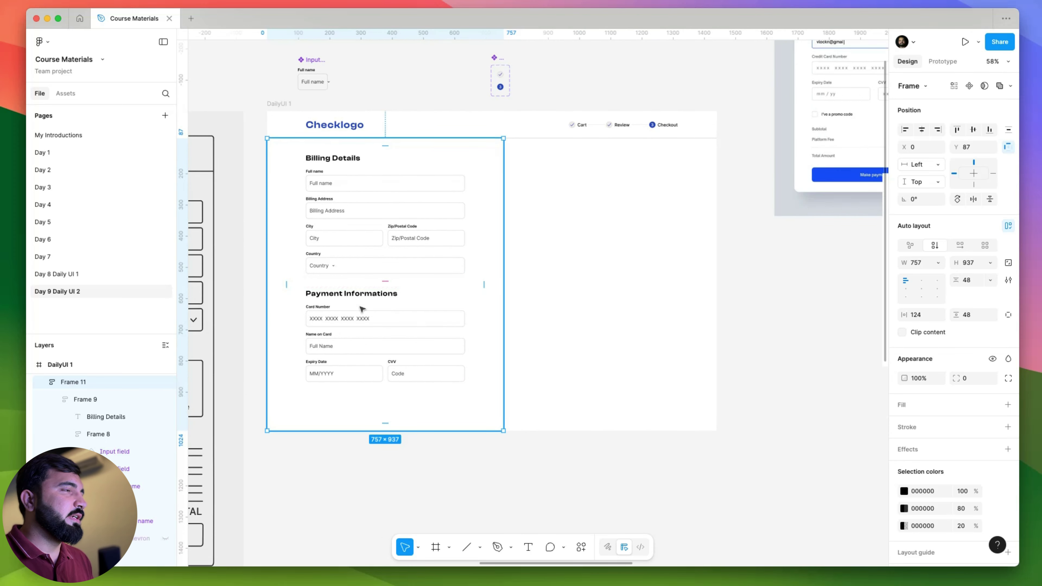
scroll(362, 308, "left", 6)
scroll(328, 324, "down", 2)
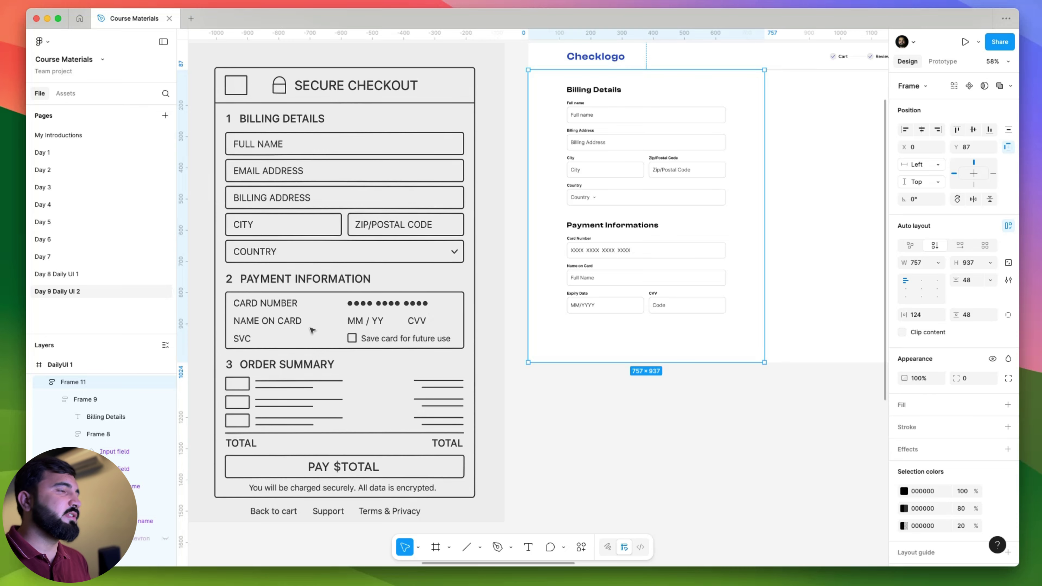
scroll(488, 98, "down", 3)
scroll(613, 170, "right", 8)
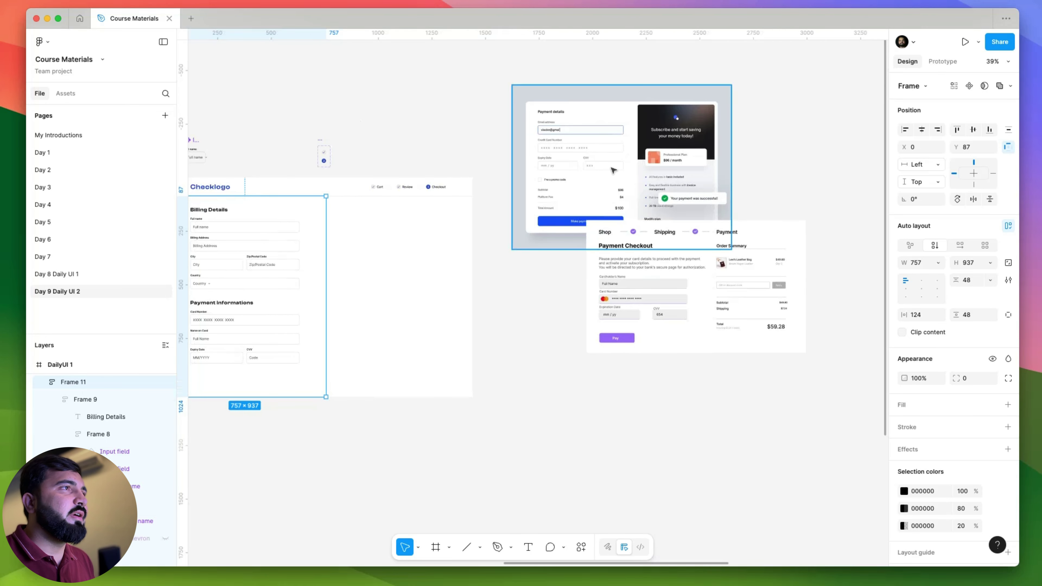
scroll(724, 261, "up", 6)
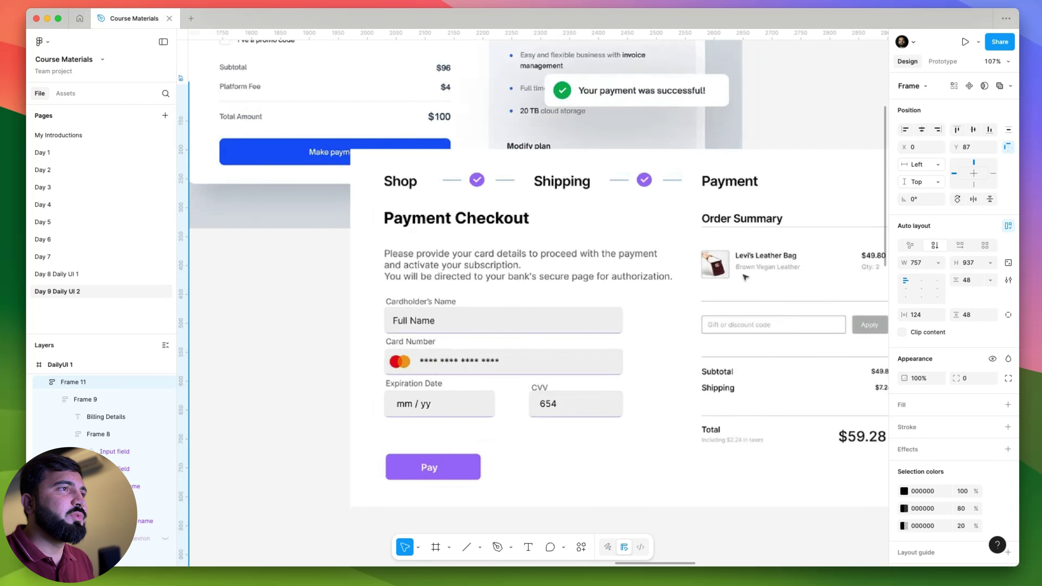
scroll(745, 278, "down", 5)
scroll(616, 184, "up", 3)
scroll(618, 185, "down", 3)
- Separate the two overlapping payment reference images and move the checked component set above the Input field component
left_click(618, 185)
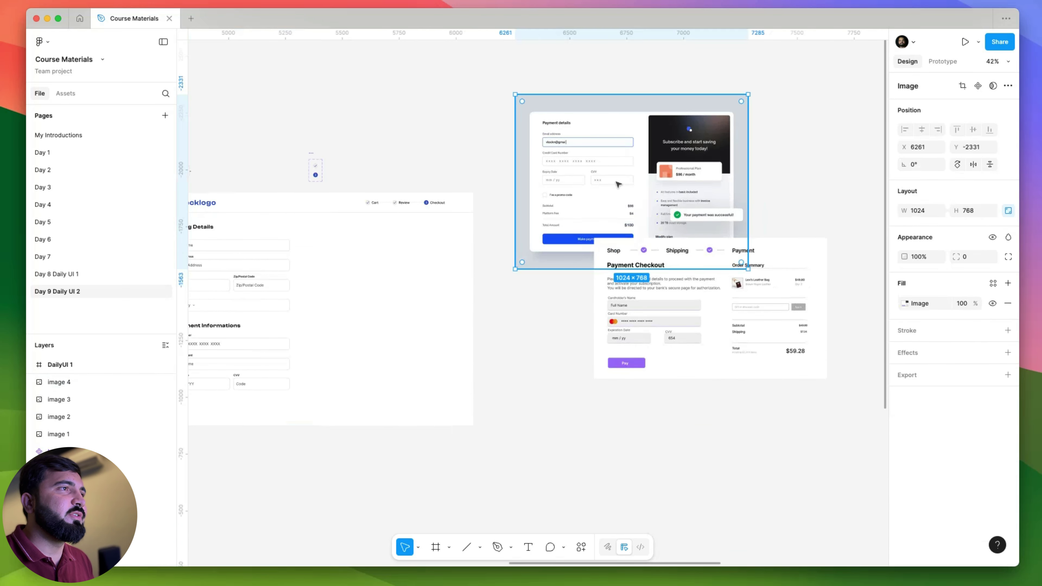
left_click_drag(619, 184, 804, 158)
left_click_drag(689, 329, 443, 203)
key("ctrl+z")
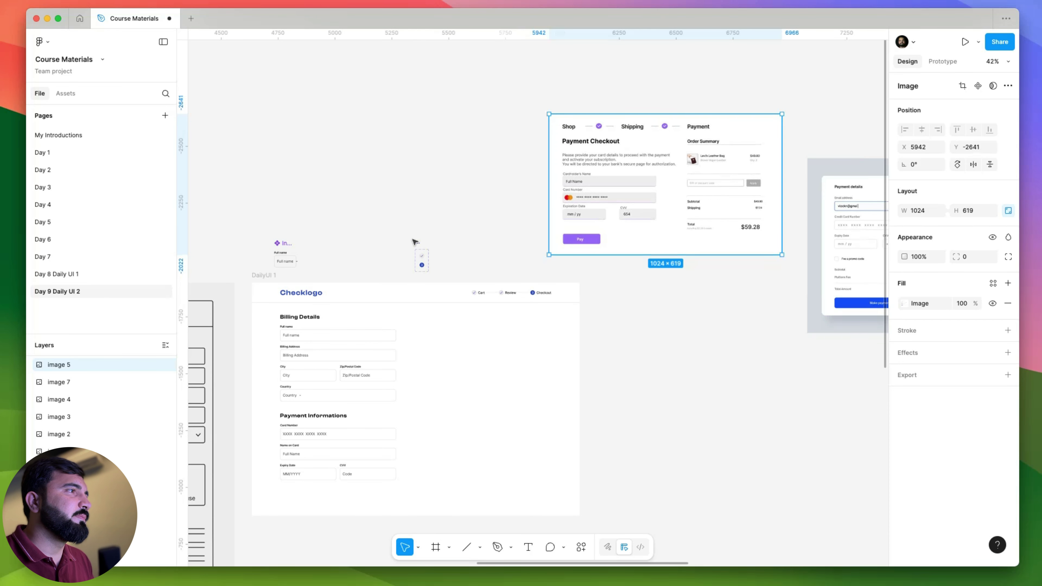
left_click_drag(418, 246, 274, 181)
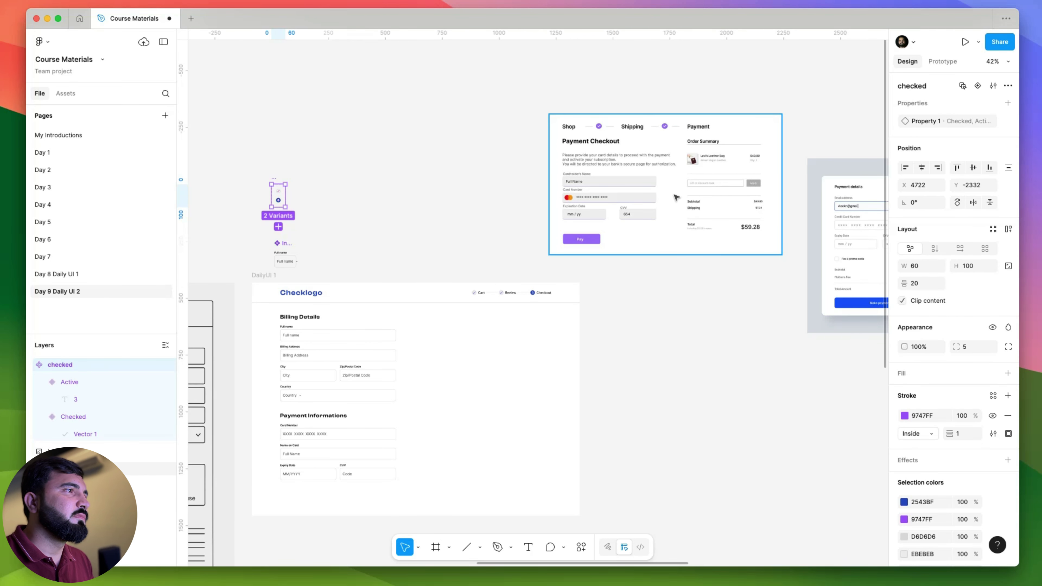
- Crop the Payment Checkout reference image to its order summary half, 522 wide, and place it beside the checkout page's right edge
left_click(577, 184)
left_click_drag(549, 176, 628, 343)
scroll(572, 369, "up", 3)
scroll(306, 196, "up", 3)
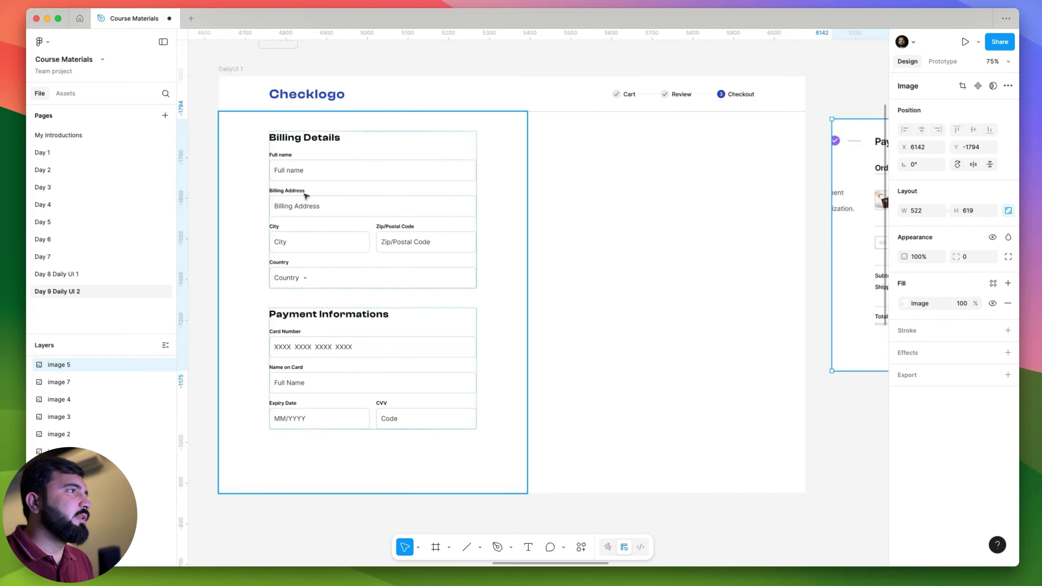
- Duplicate the form frame against the page's right edge and wrap both copies in a horizontal auto layout frame 1440 wide
left_click(305, 196)
scroll(337, 201, "down", 3)
left_click_drag(349, 202, 505, 202)
left_click(458, 197)
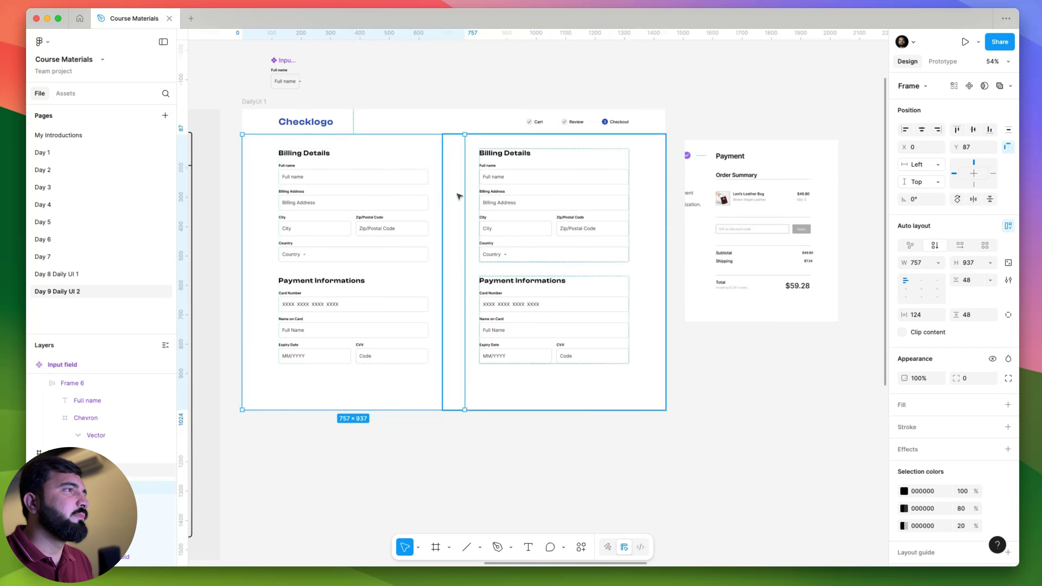
left_click(499, 202, "shift")
key("shift+a")
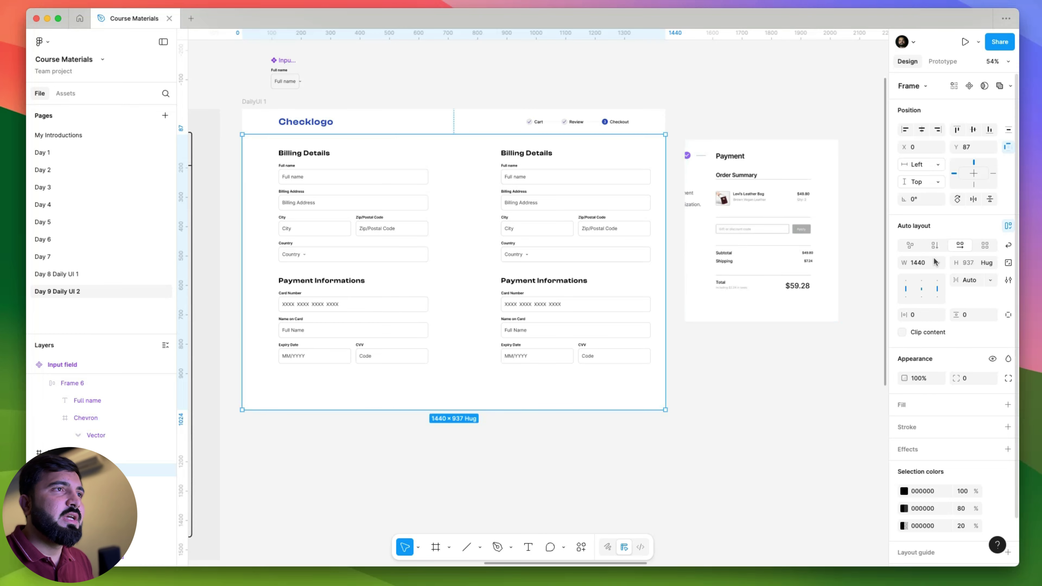
- Give the right form column individual paddings and set its left padding to 0
left_click(480, 211)
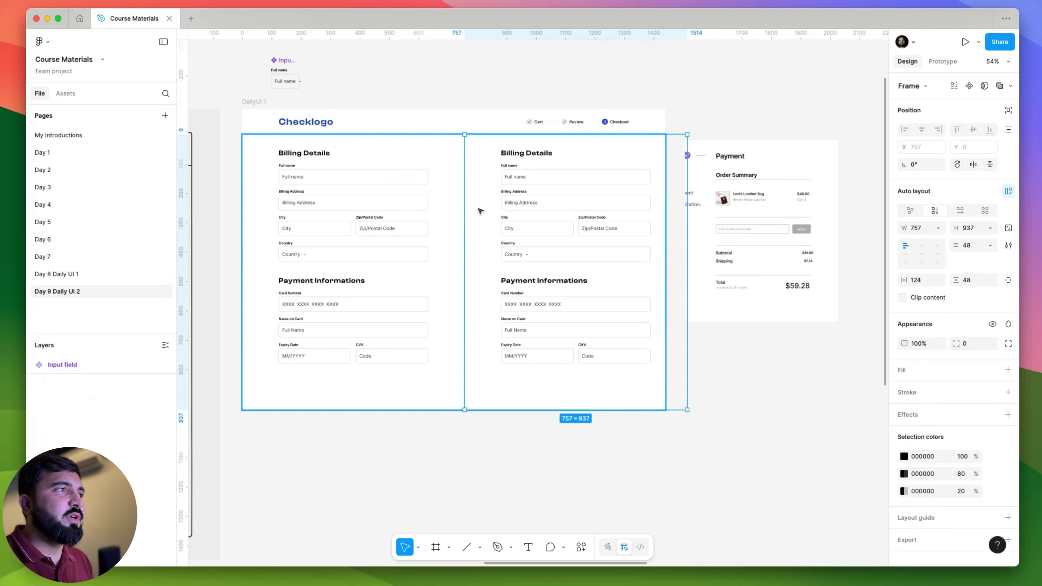
left_click(442, 220)
left_click(474, 224)
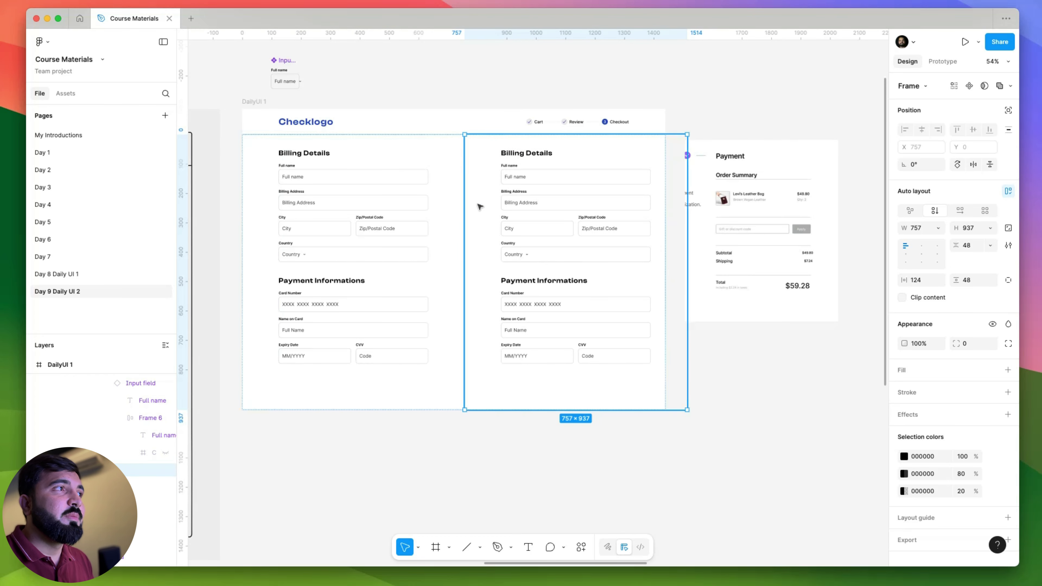
left_click(1009, 281)
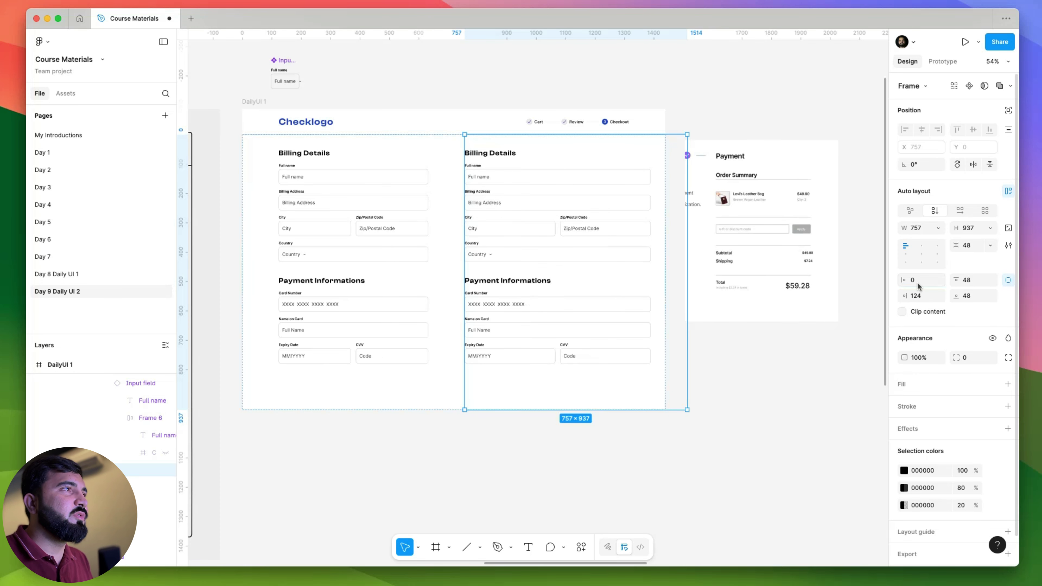
key("Return")
- Give the left form column individual paddings and set its right padding to 0
left_click(444, 216)
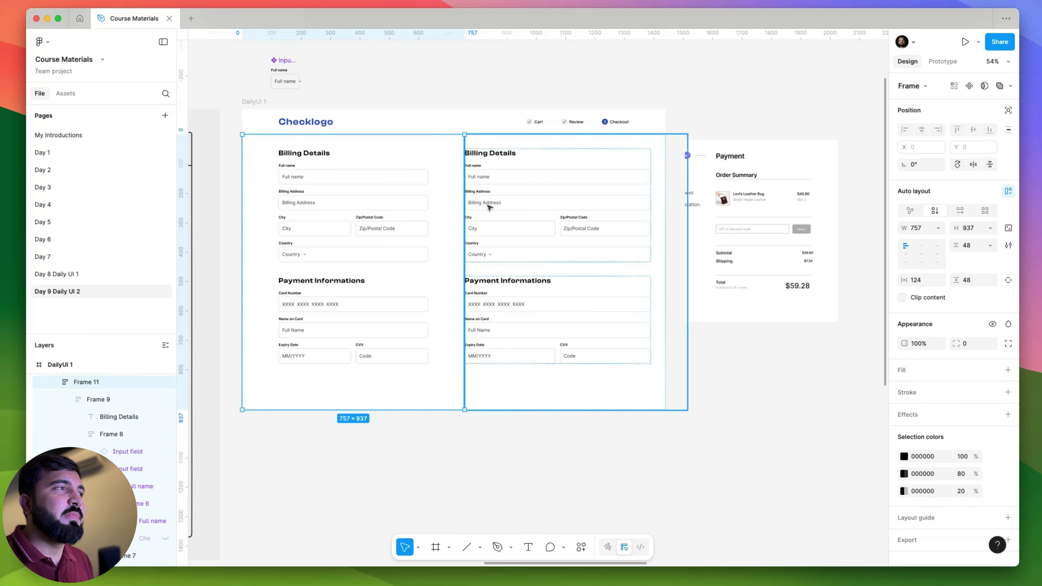
left_click(1009, 281)
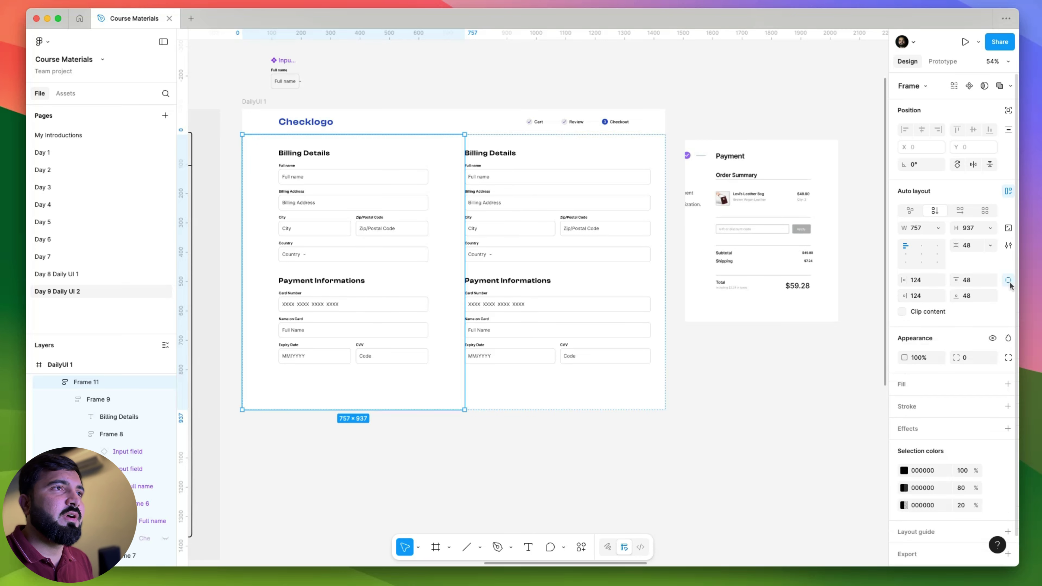
left_click(932, 296)
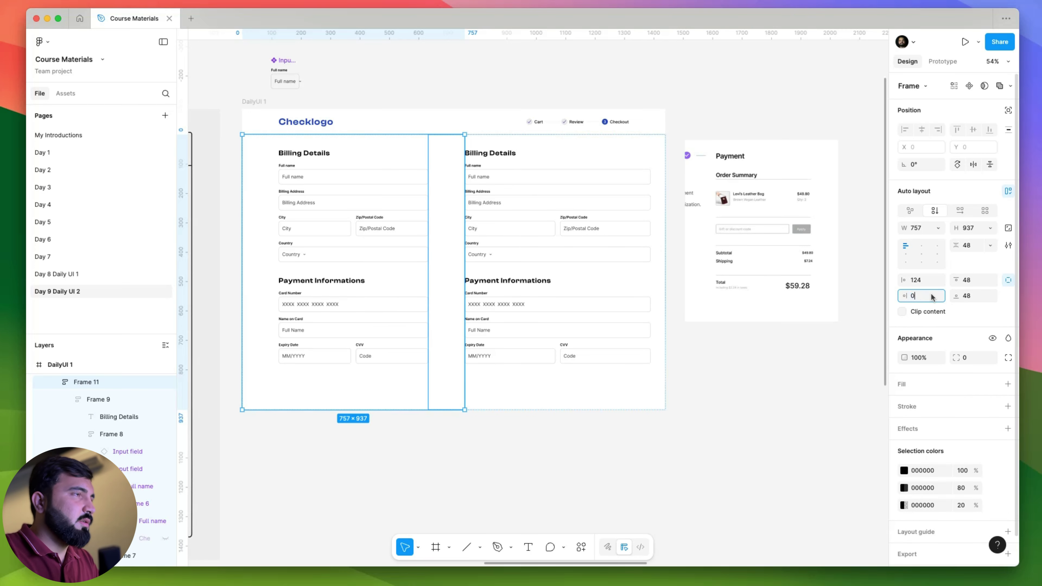
type("0")
key("Return")
key("Escape")
left_click(454, 305)
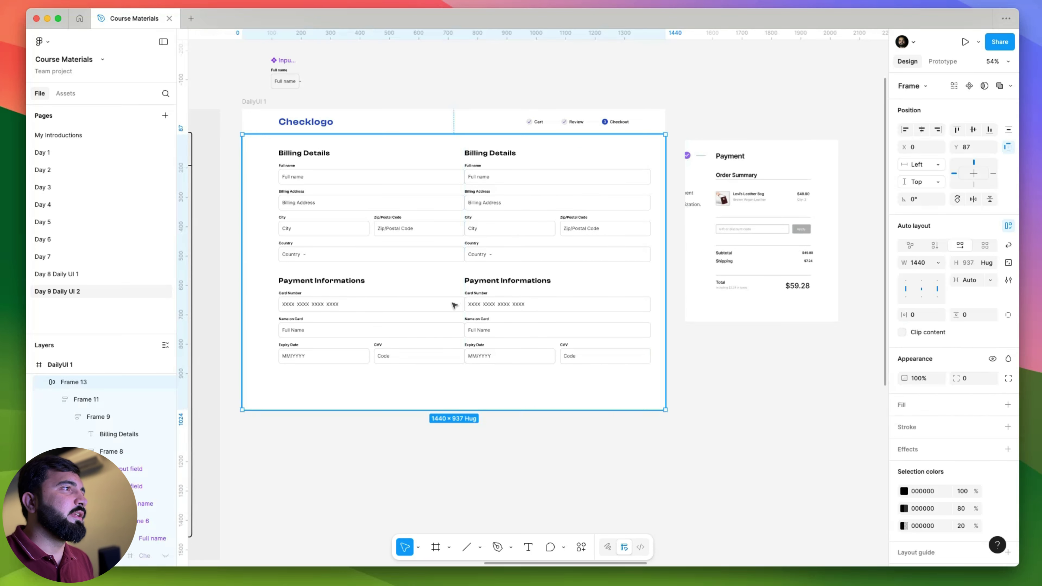
left_click(456, 303)
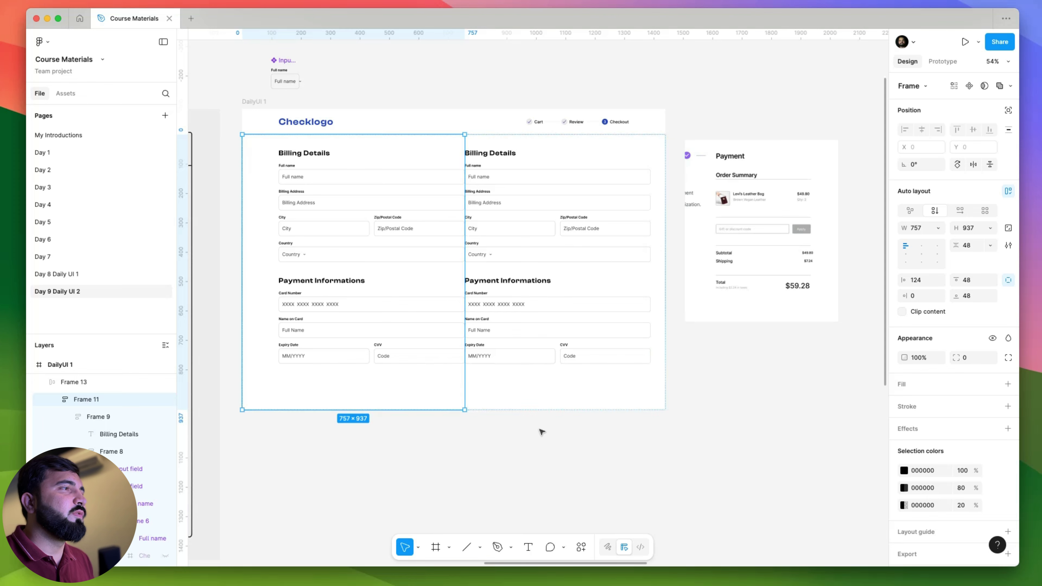
key("Escape")
left_click(540, 334)
left_click(507, 432)
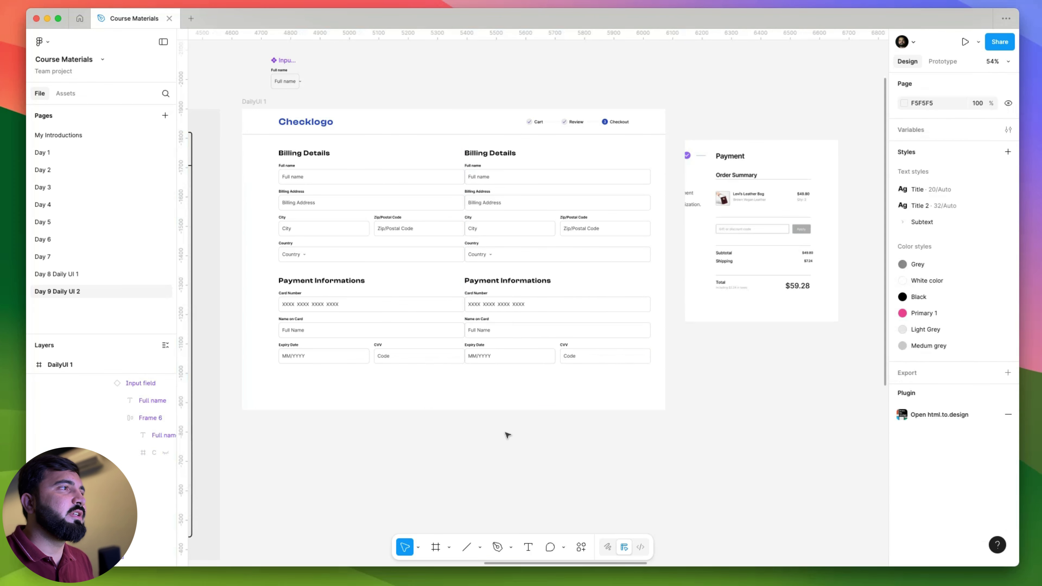
left_click(431, 319)
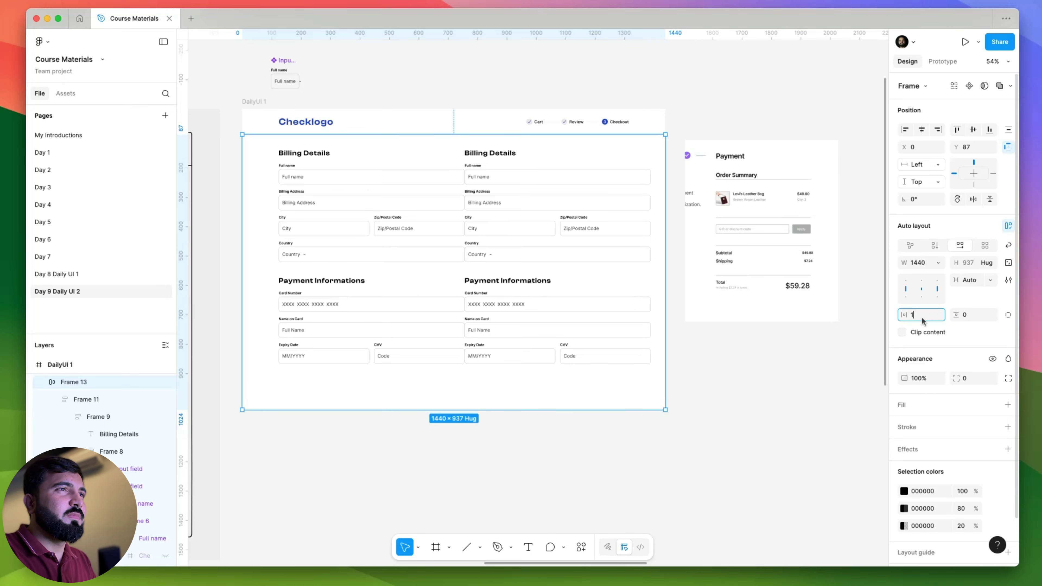
key("Return")
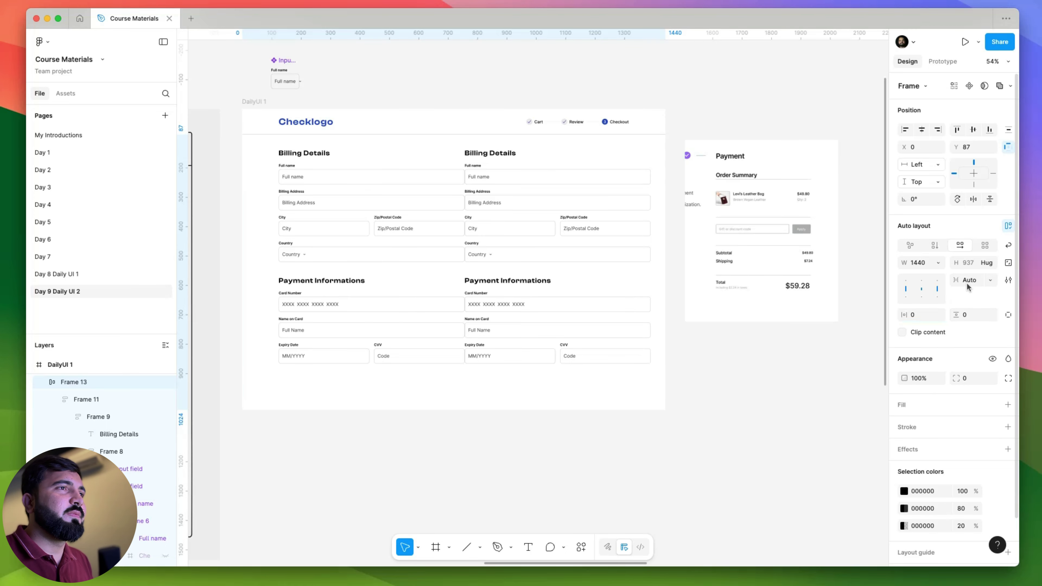
left_click(977, 265)
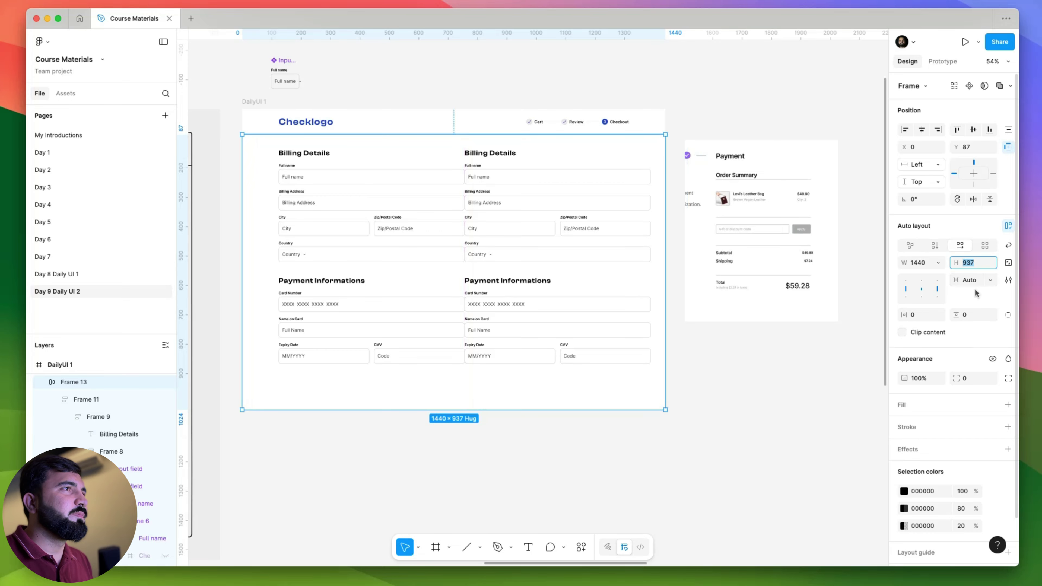
- Narrow the right form column to 683 so that it ends at the page's right edge
left_click(643, 214)
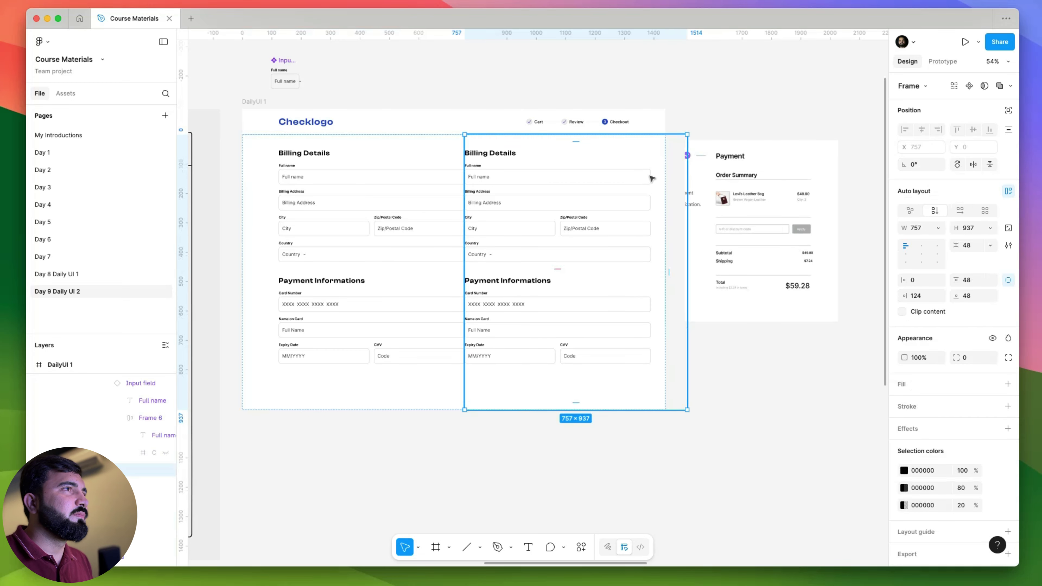
left_click_drag(688, 168, 665, 168)
key("Escape")
- Set the gap between the two form columns in the parent auto layout frame to 124
left_click(647, 337)
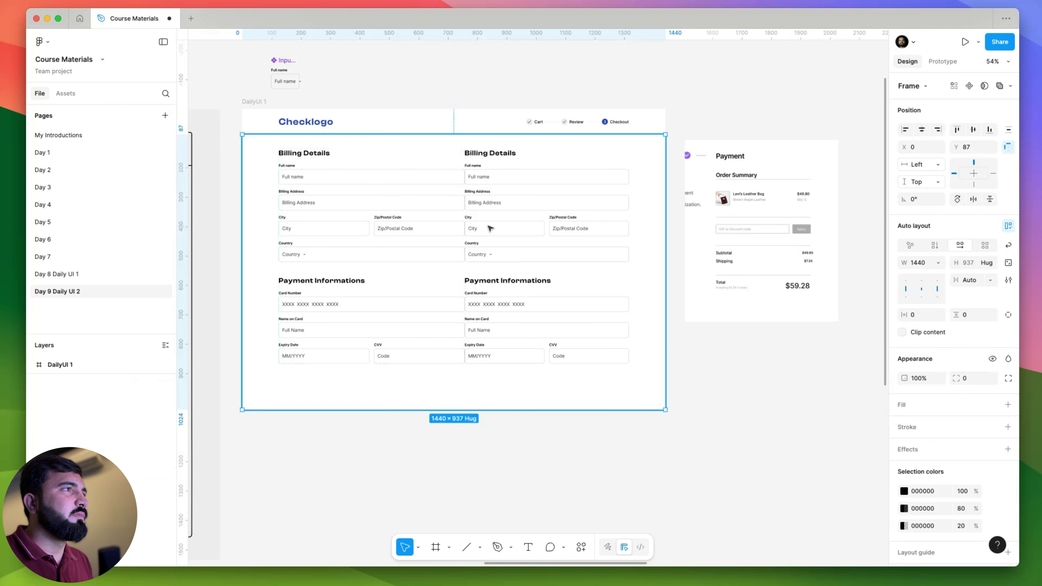
left_click(970, 281)
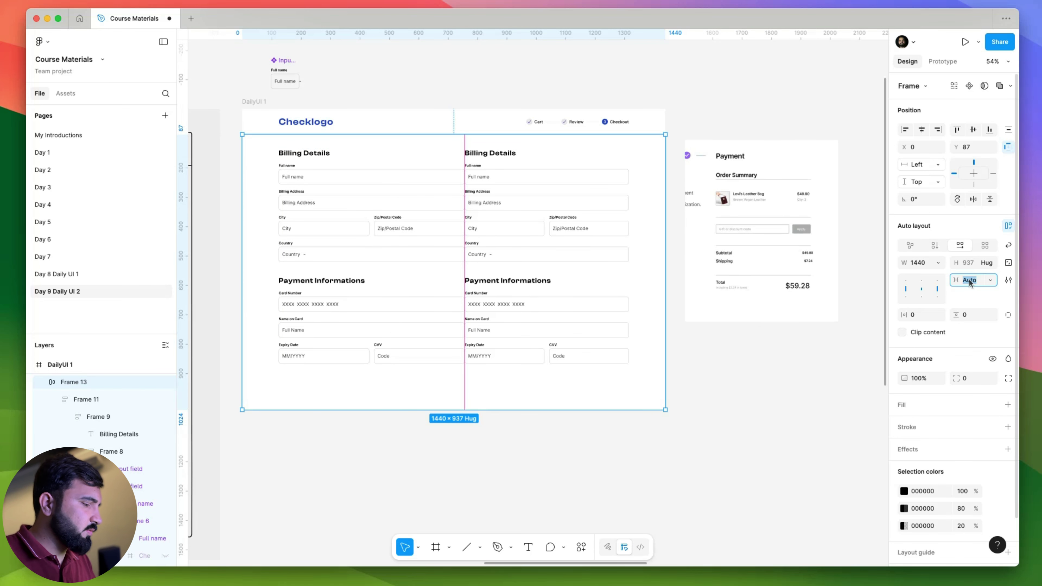
type("124")
key("Return")
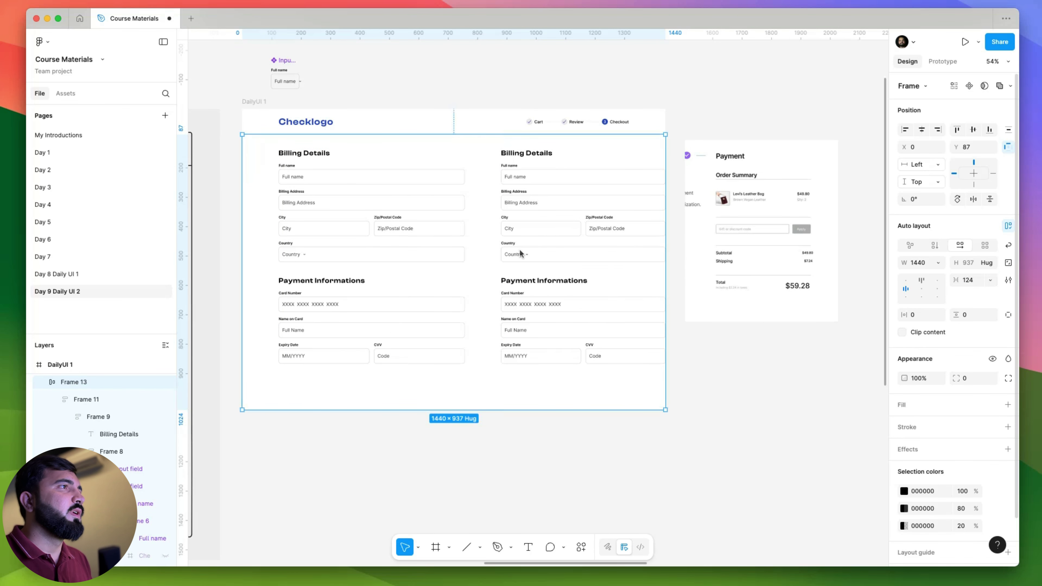
- Pull the right form column's overflowing edge back in to the page's right edge
key("Escape")
left_click(519, 223)
key("Escape")
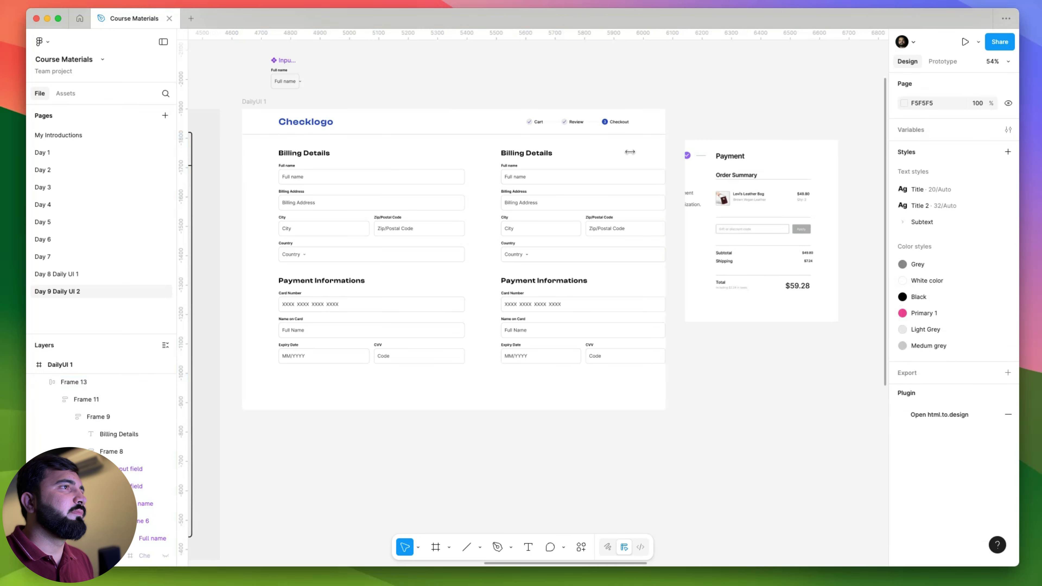
left_click(622, 156)
left_click(624, 158)
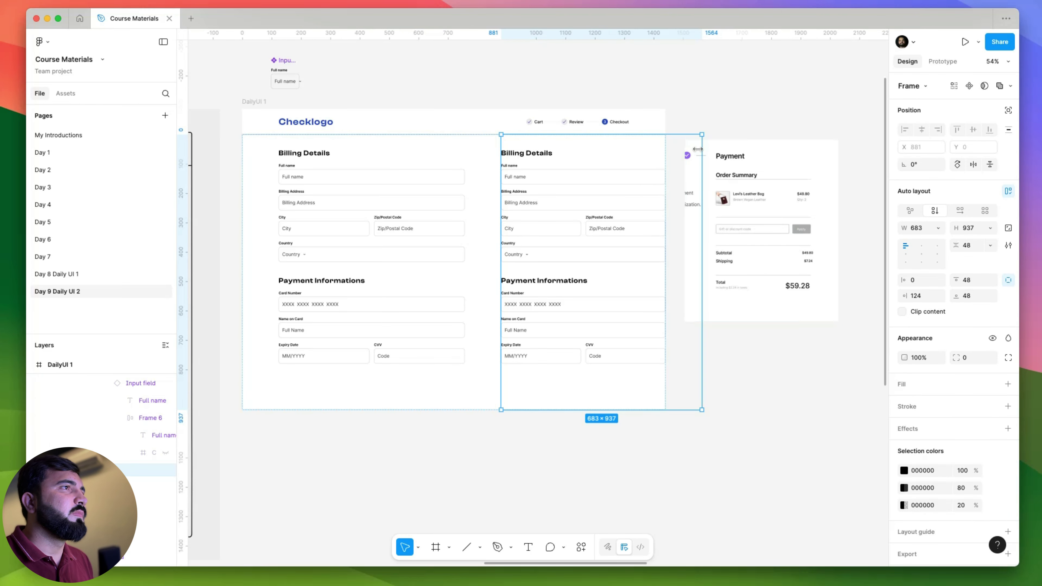
left_click_drag(702, 153, 665, 153)
- Set the width of both form columns to Fill container so they share the 1440 frame equally
left_click(459, 172)
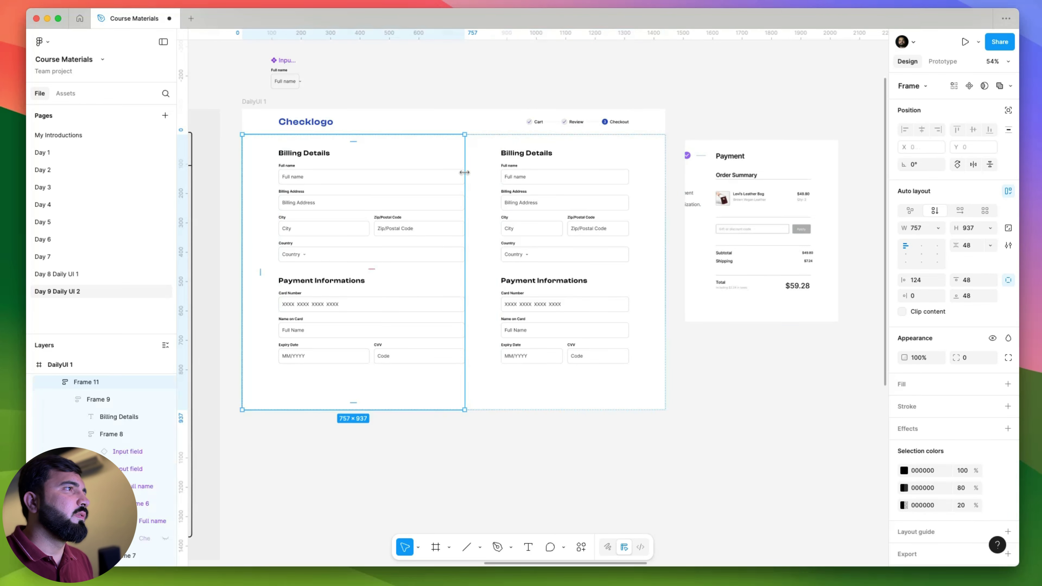
left_click(476, 171)
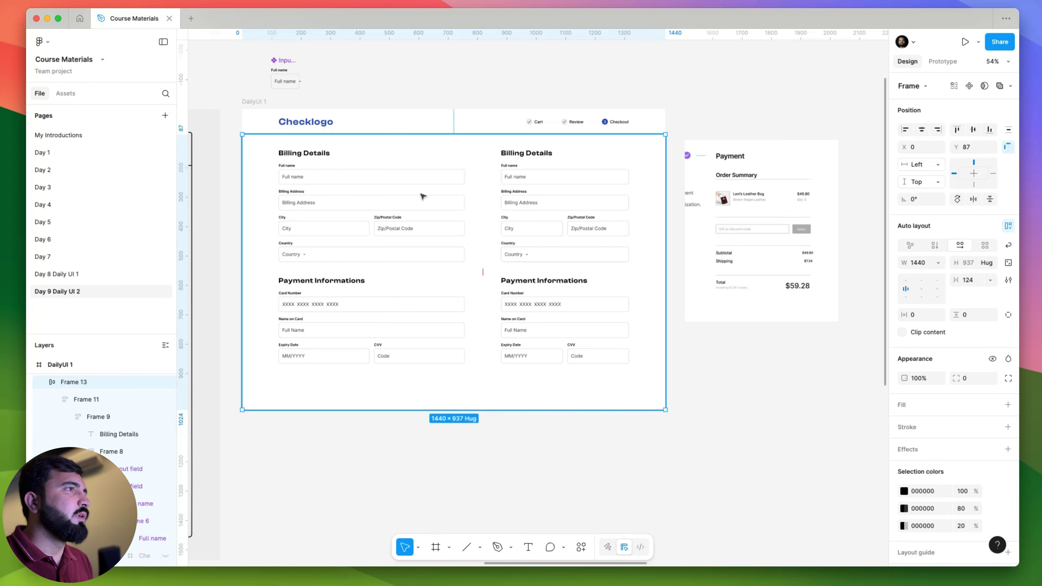
left_click(431, 196)
left_click(558, 181, "shift")
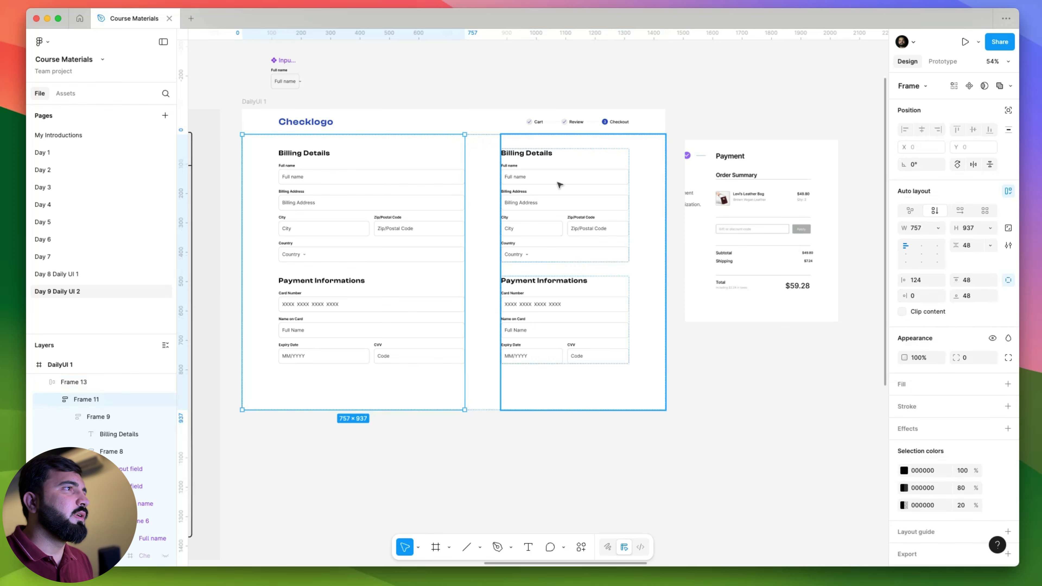
left_click(939, 230)
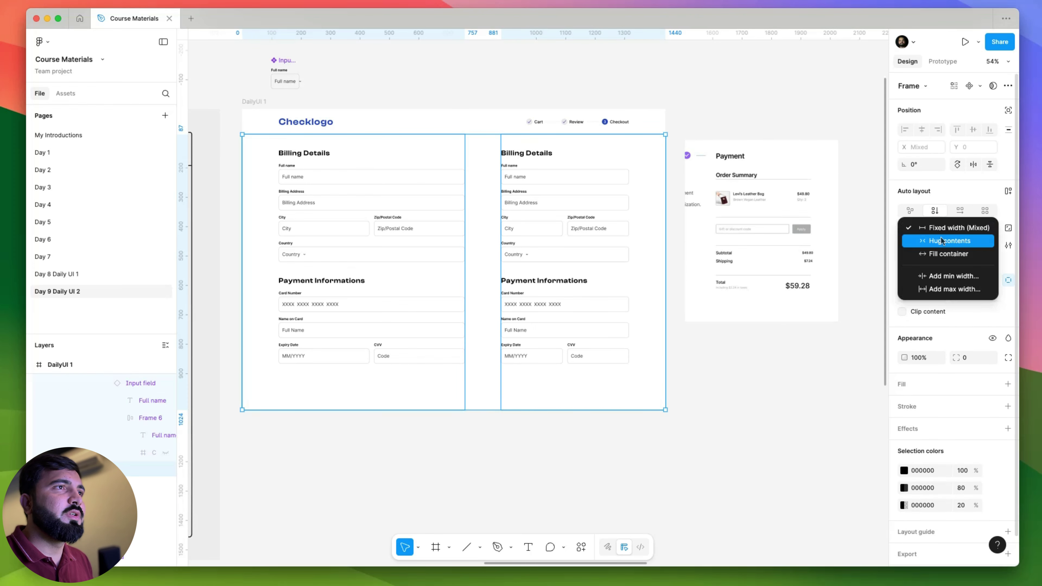
left_click(936, 253)
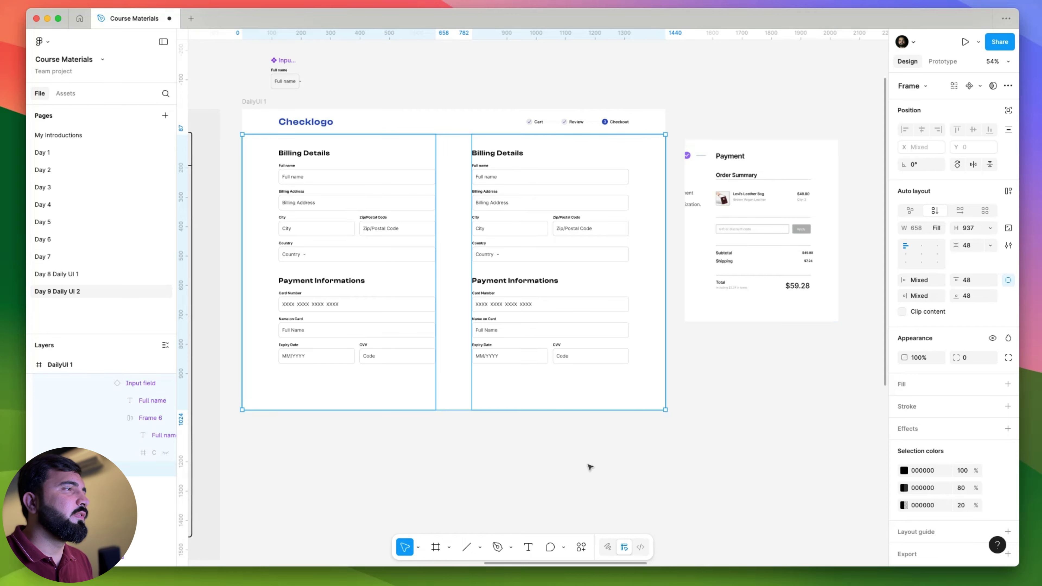
left_click(574, 486)
left_click_drag(420, 404, 470, 402)
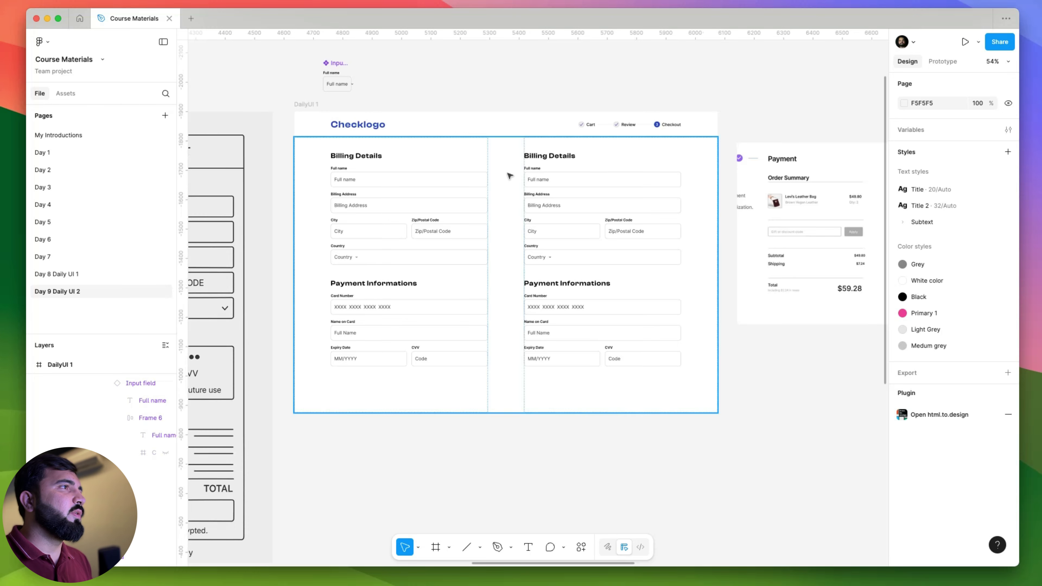
- Change the second column's "Billing Details" heading to "Order Summary"
scroll(510, 245, "up", 3)
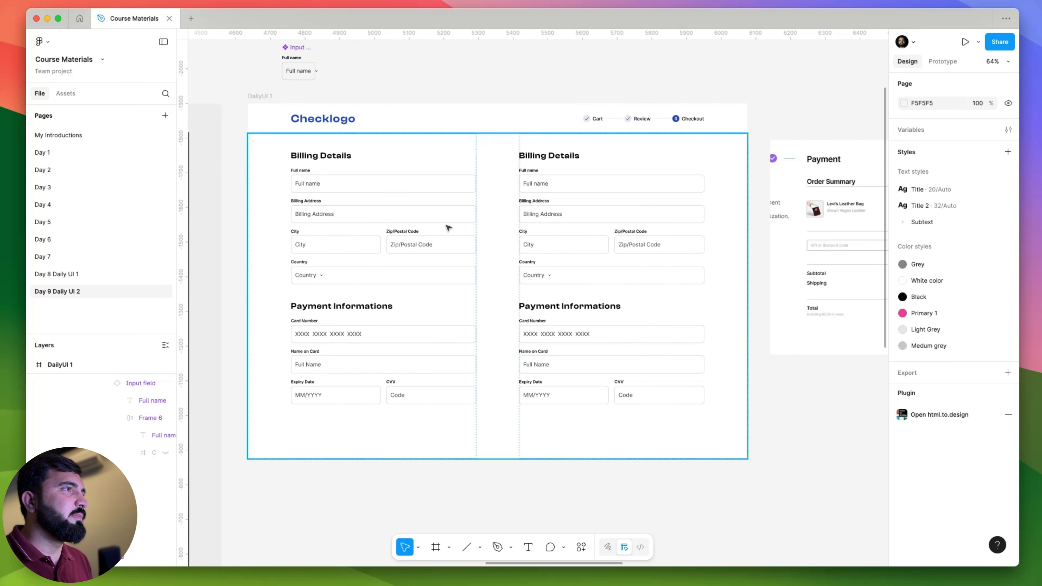
left_click(569, 169)
left_click(560, 174)
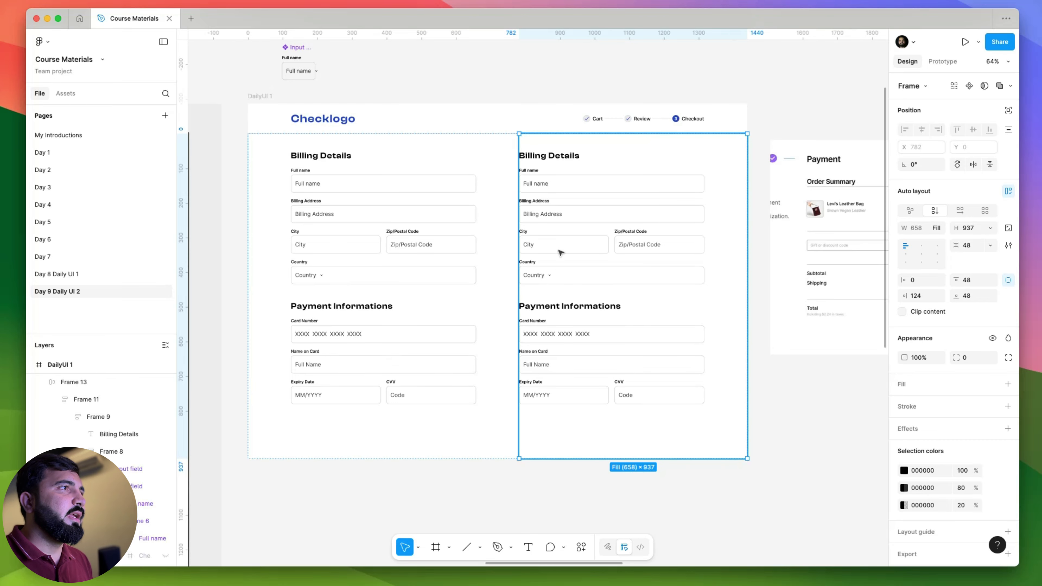
left_click(552, 153)
scroll(539, 181, "up", 5)
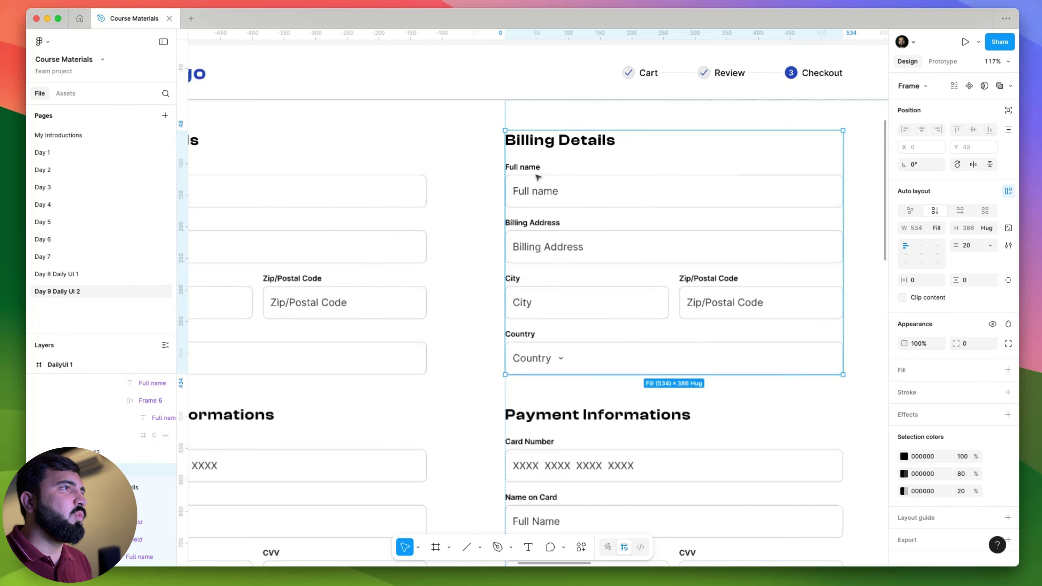
left_click(550, 194)
scroll(553, 148, "down", 5)
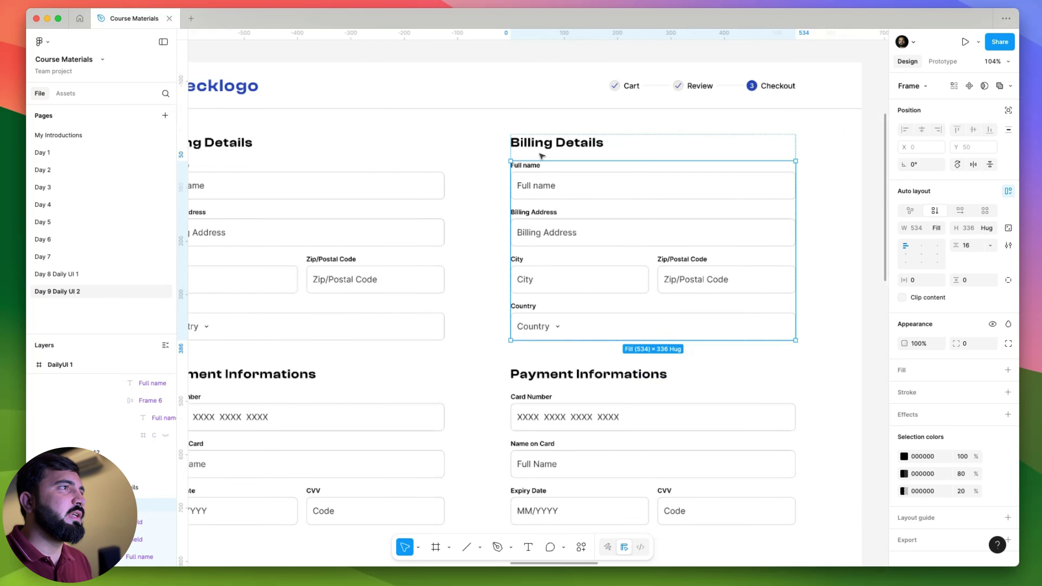
left_click_drag(553, 168, 474, 171)
left_click(476, 164)
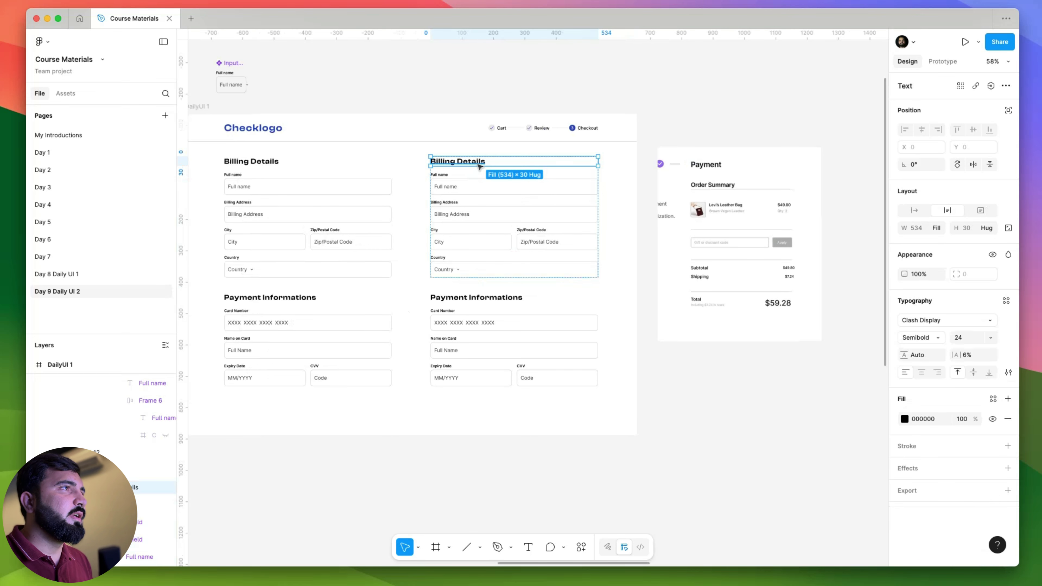
double_click(478, 163)
type("Order S")
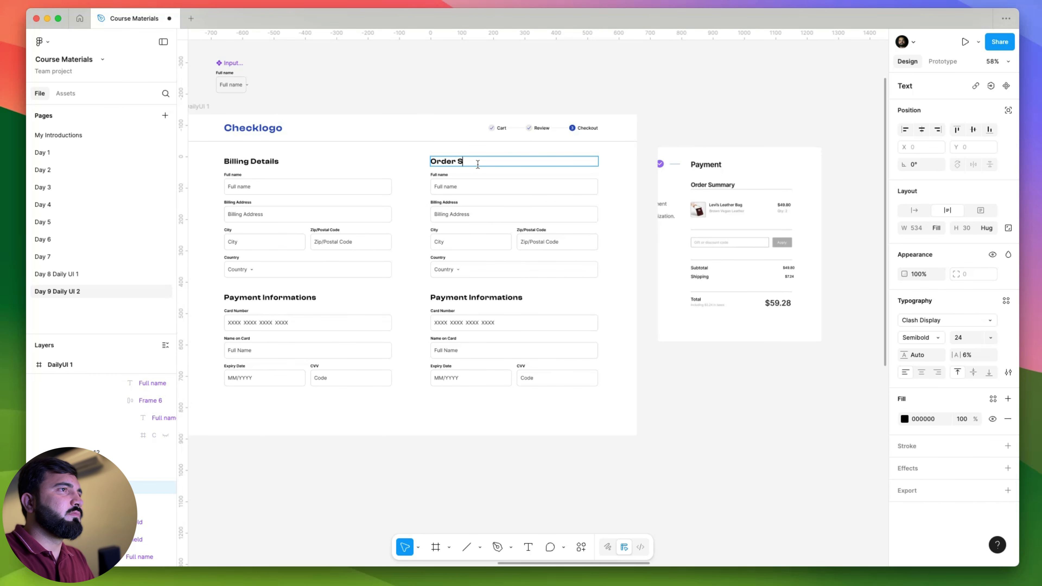
type("ummary")
key("Escape")
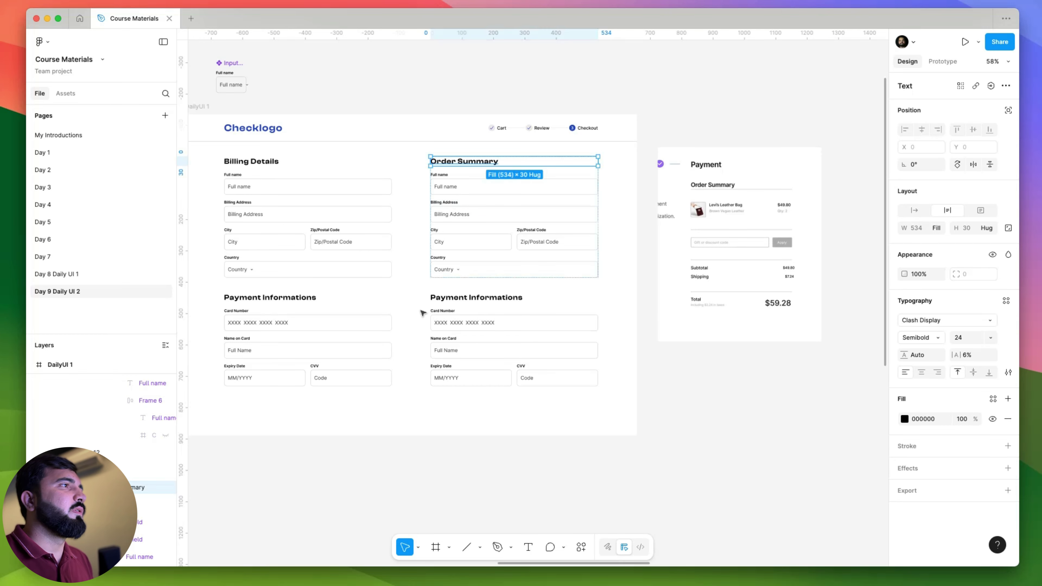
- Delete the Payment Informations section from the Order Summary column
scroll(507, 199, "up", 5)
left_click(396, 186)
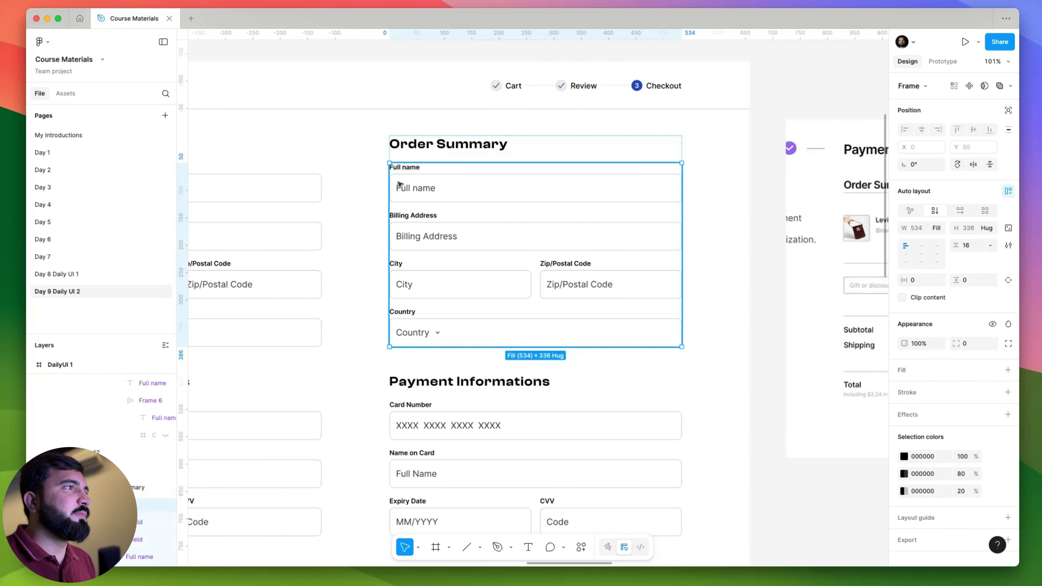
left_click_drag(302, 258, 241, 259)
left_click(333, 436)
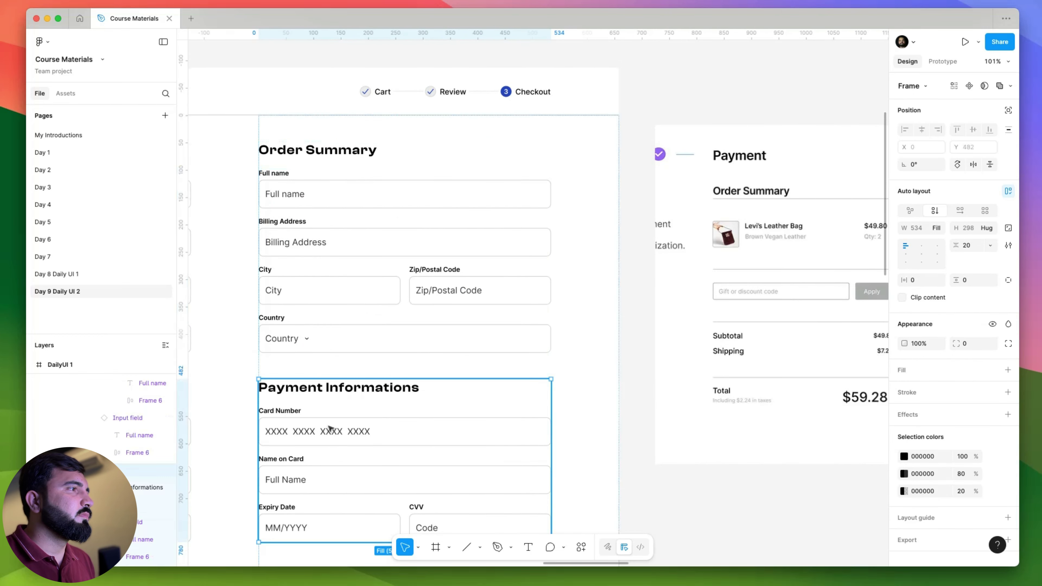
left_click_drag(331, 430, 411, 366)
key("Delete")
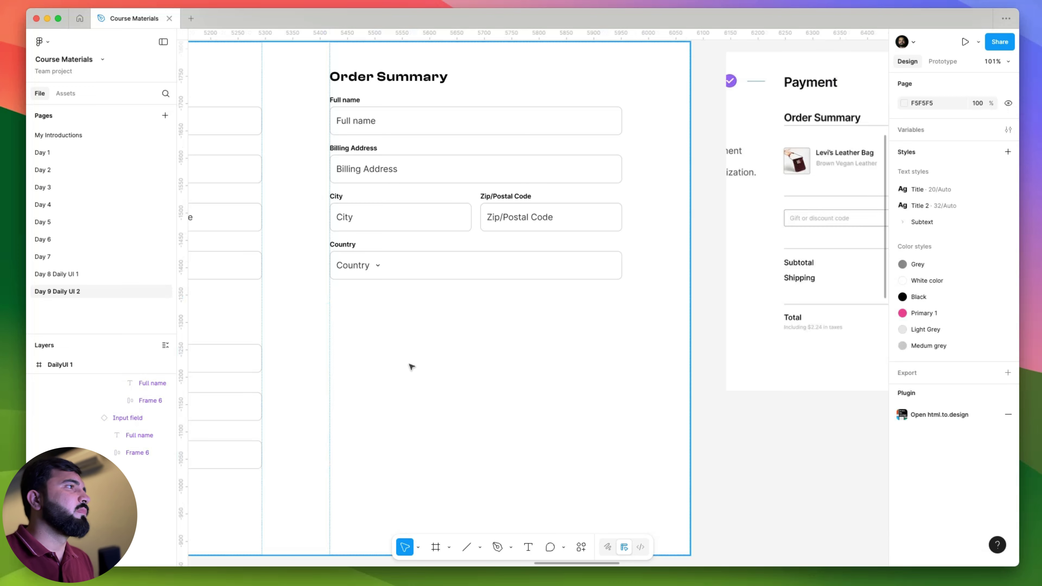
- Examine the Order Summary column alongside the order summary in the reference payment design
scroll(411, 367, "down", 5)
scroll(351, 256, "up", 3)
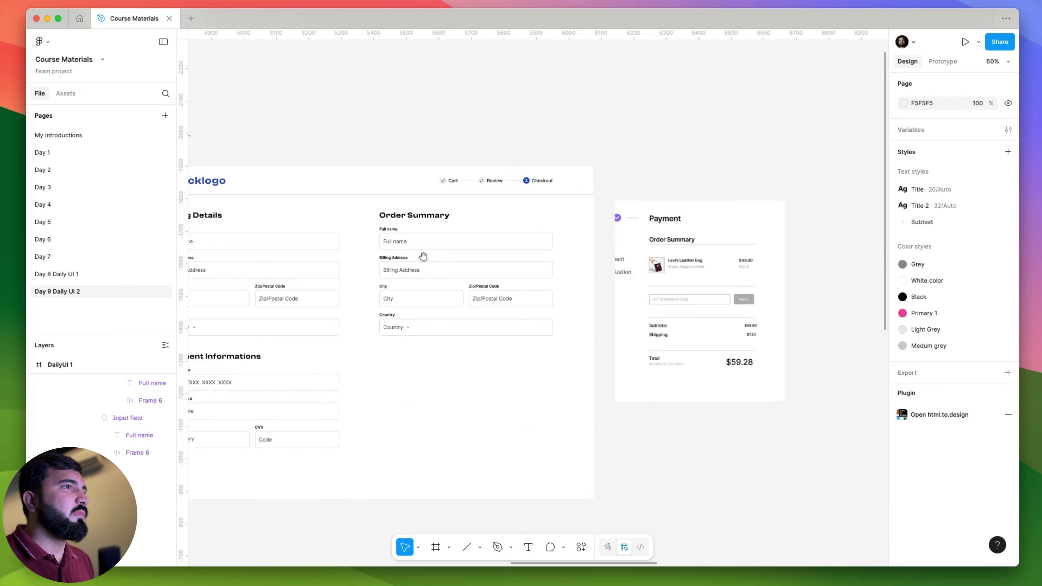
left_click_drag(423, 257, 379, 256)
scroll(379, 255, "up", 2)
left_click(377, 252)
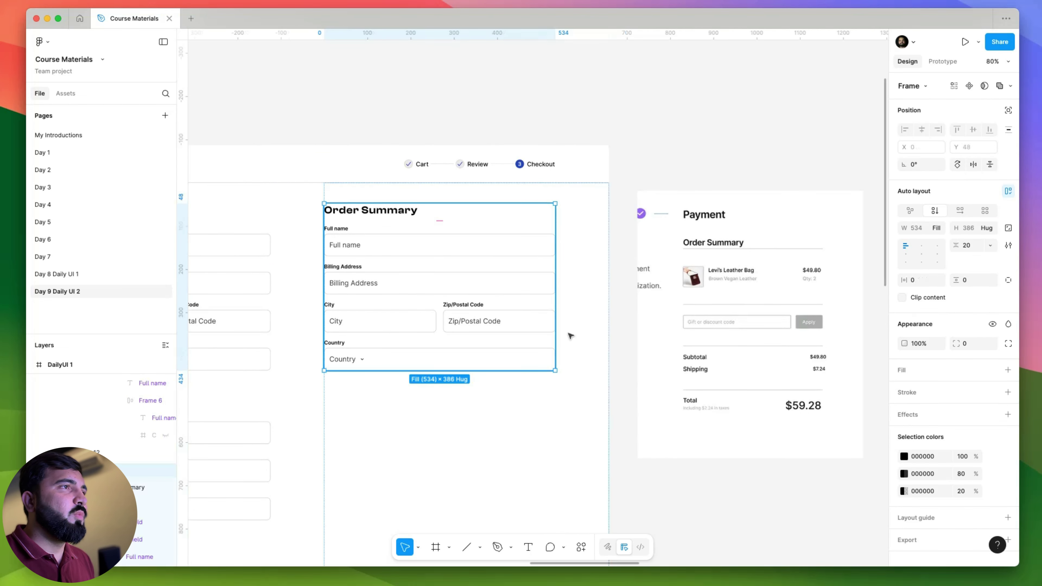
left_click_drag(482, 282, 472, 349)
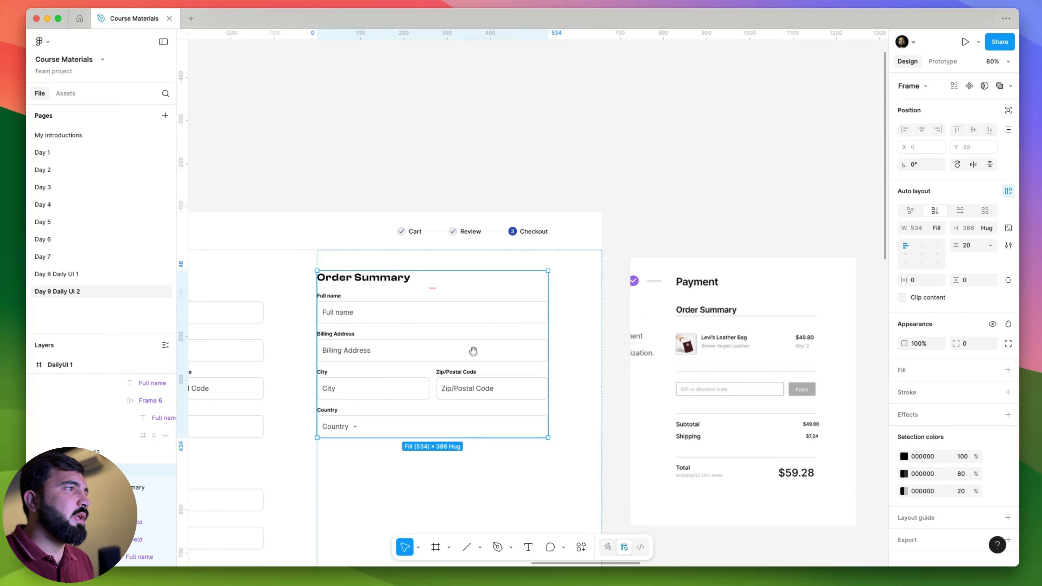
scroll(387, 312, "up", 1)
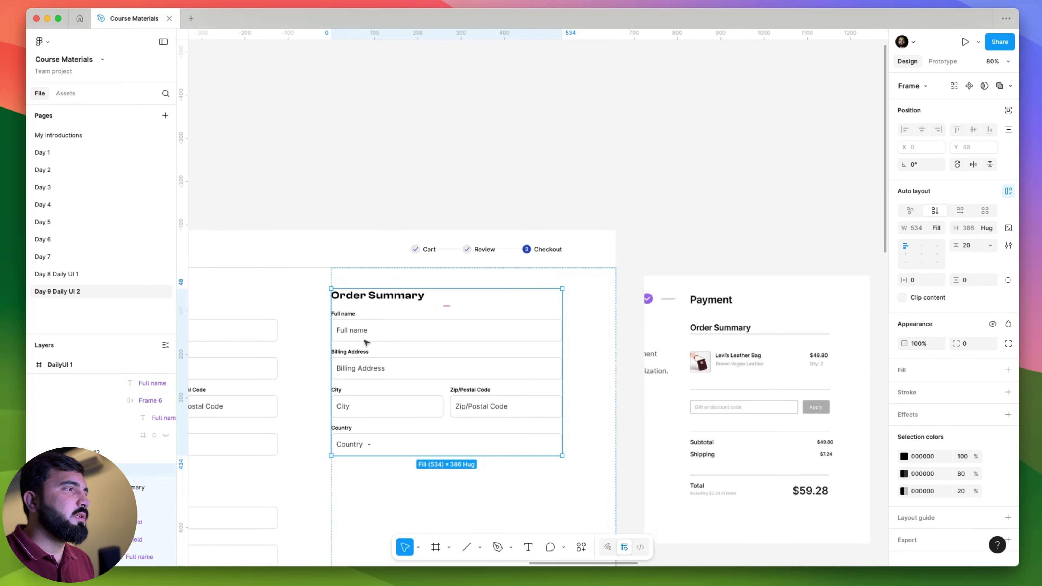
scroll(380, 359, "down", 3)
scroll(410, 230, "up", 2)
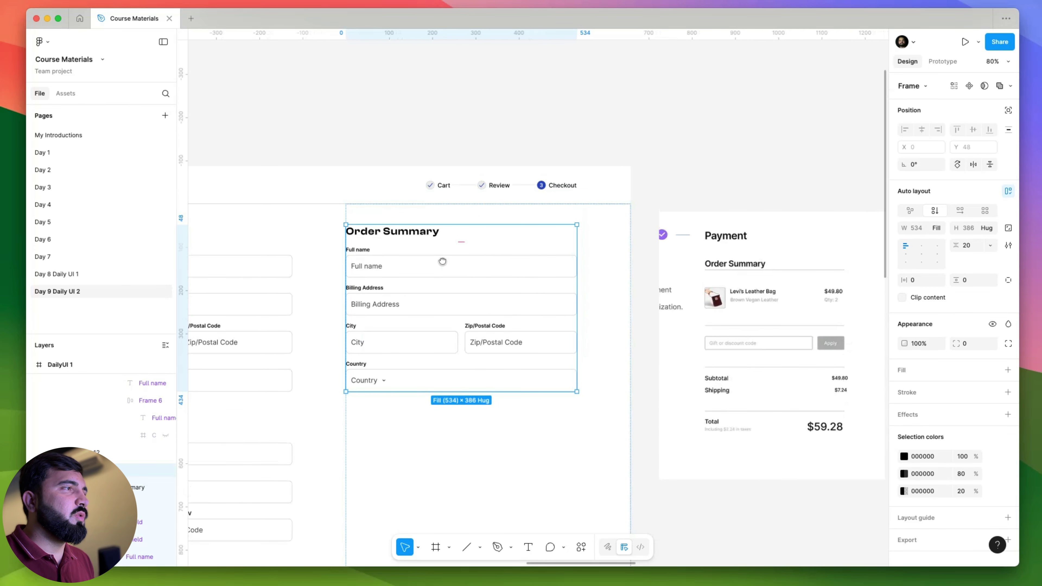
scroll(396, 307, "down", 2)
scroll(415, 292, "down", 3)
left_click(506, 385)
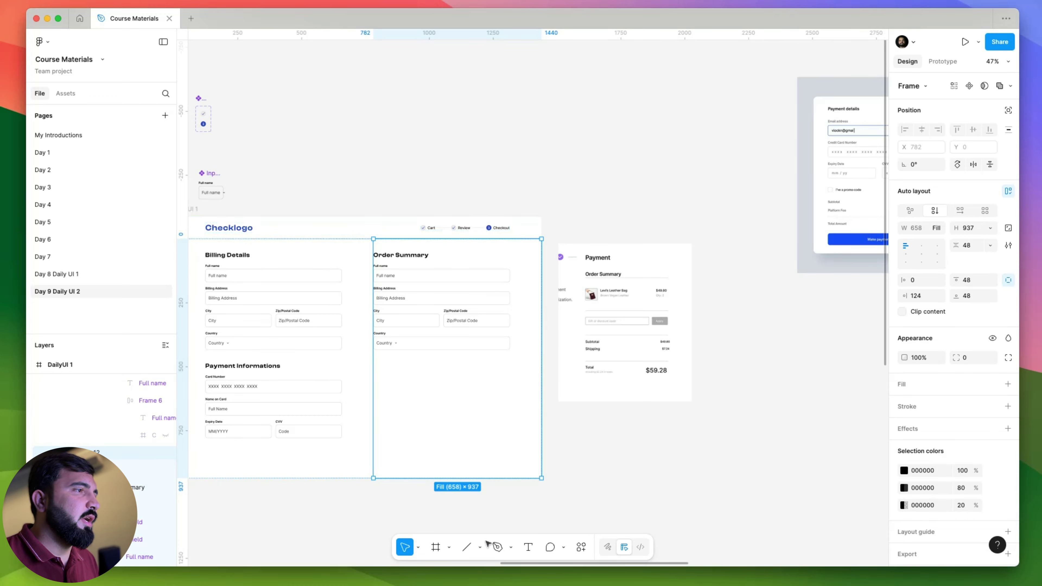
- Draw a square frame of about 83 × 83 above the reference payment design and set its corner radius to 4
left_click(442, 544)
scroll(603, 168, "up", 5)
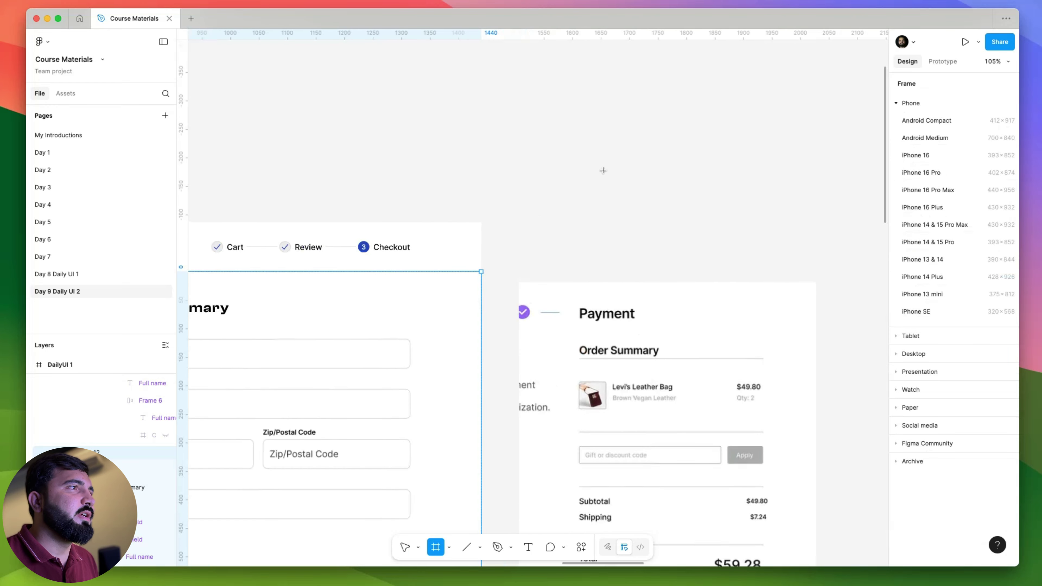
left_click_drag(602, 166, 653, 216)
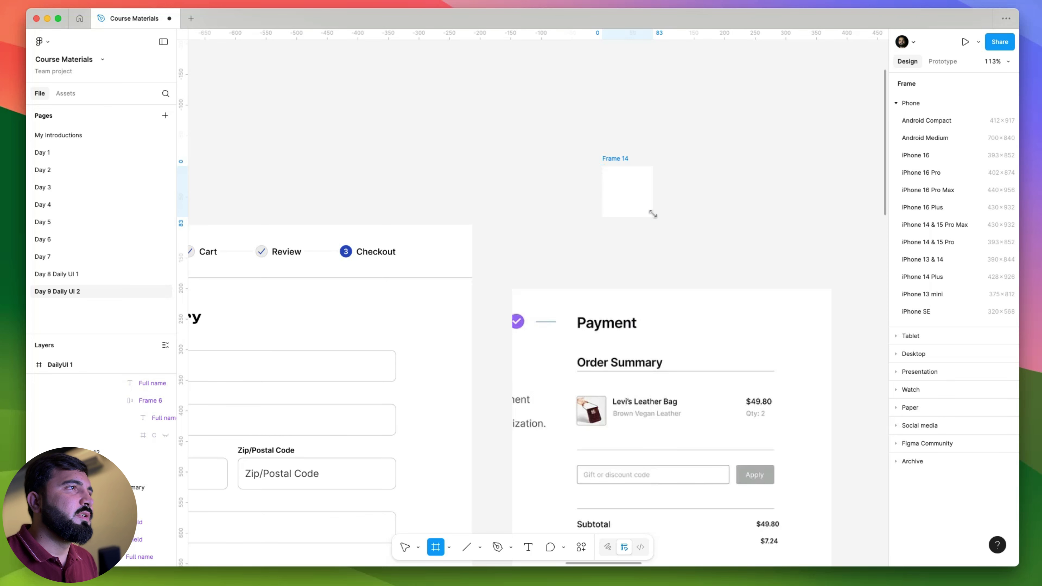
scroll(627, 324, "right", 5)
scroll(626, 324, "up", 1)
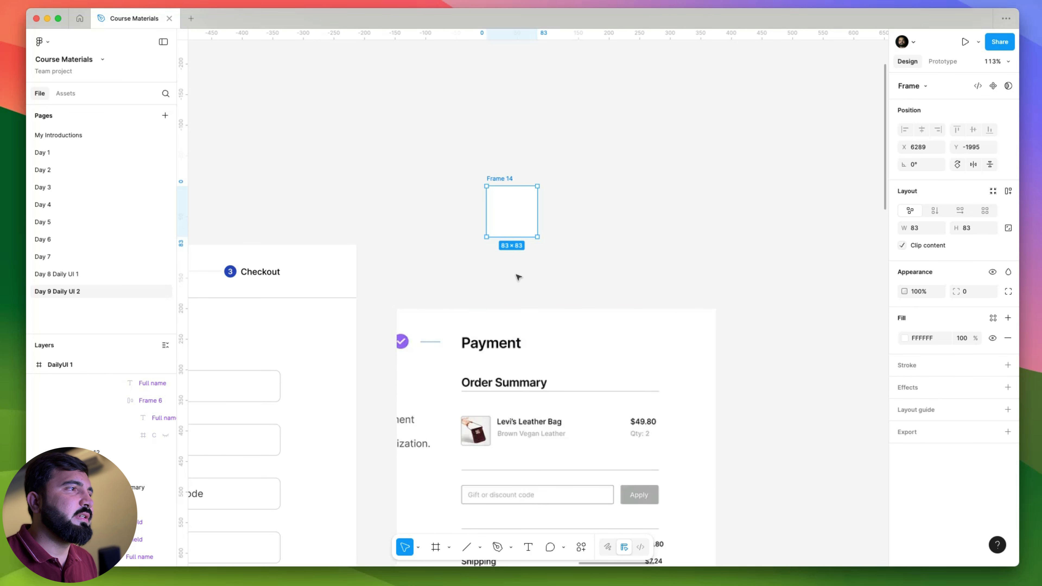
left_click(973, 292)
type("4")
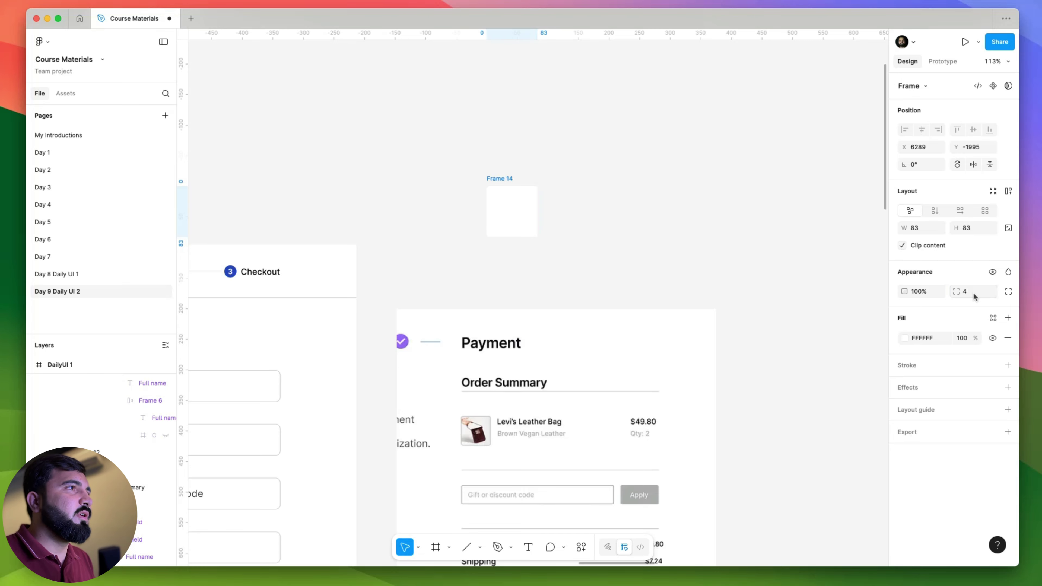
left_click(617, 243)
- Add the text "Levi’s Leather Bag" beside the square frame, aligned with the frame's top edge
key("t")
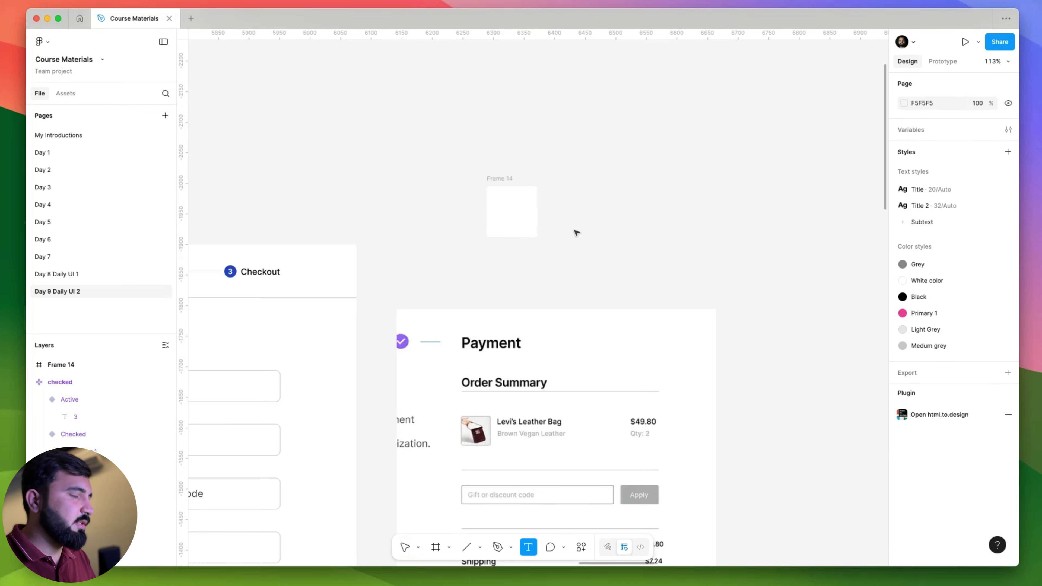
left_click(557, 208)
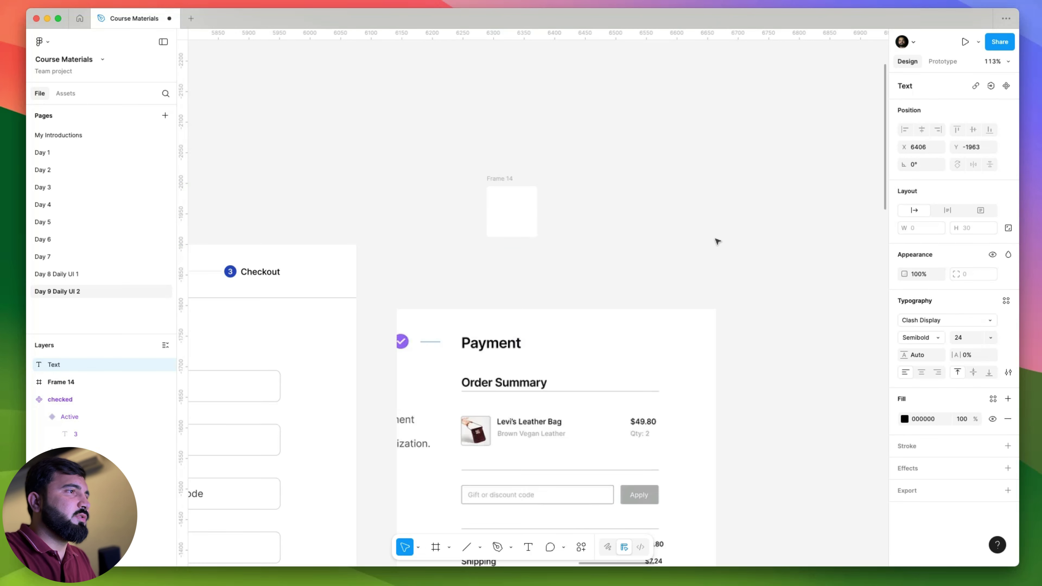
type("Lev")
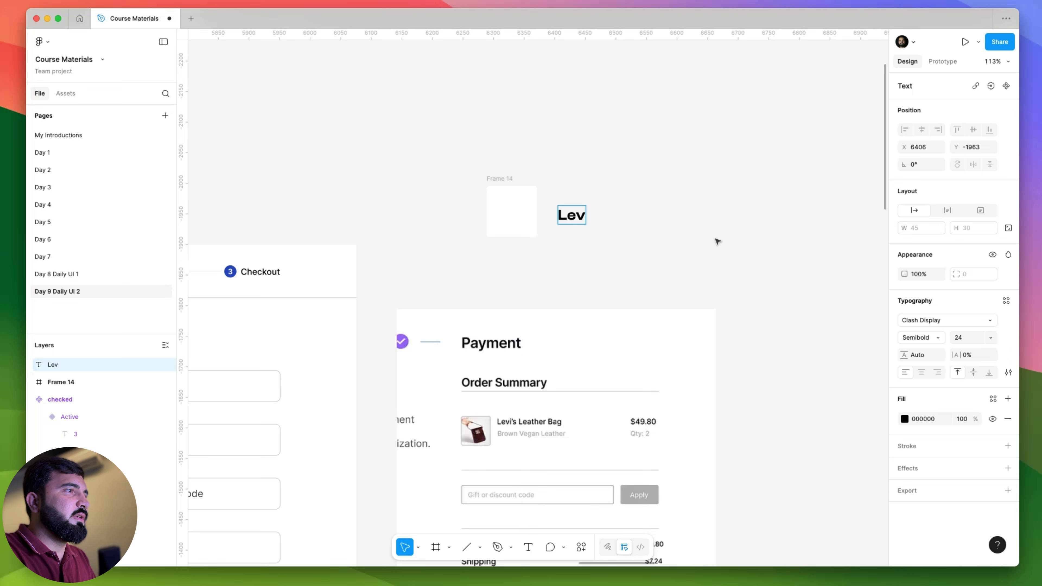
type("is")
key("BackSpace")
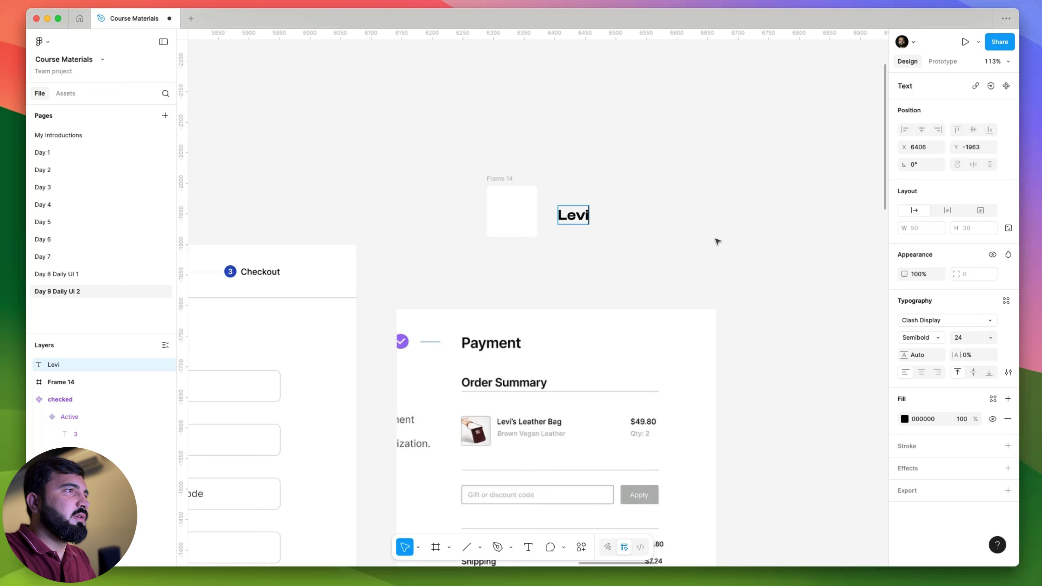
type("’s Leather Bag")
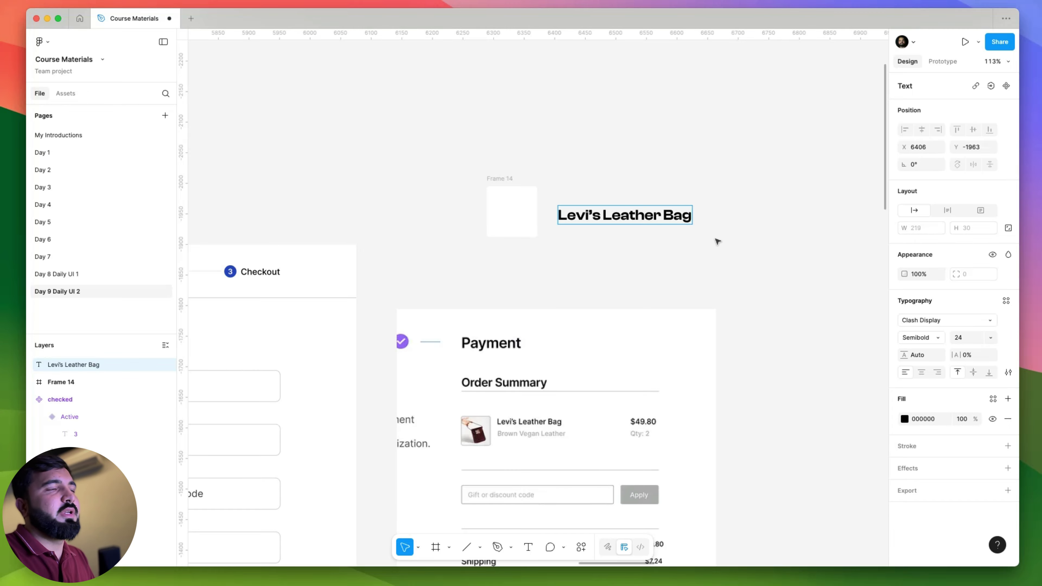
key("Escape")
left_click_drag(616, 223, 615, 194)
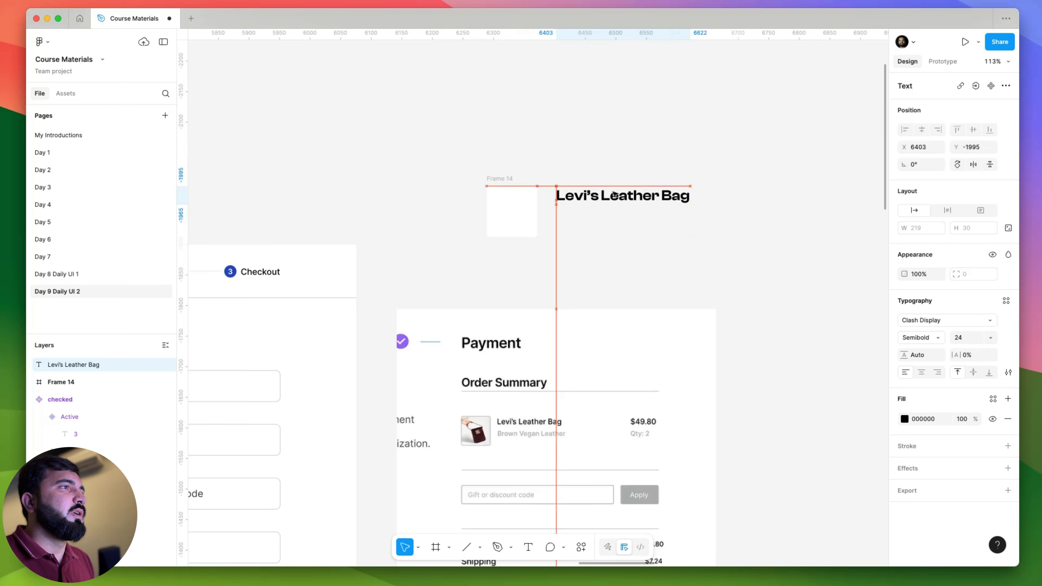
- Set the product title to size 18 and Medium weight, and move it closer to the square frame
left_click(965, 341)
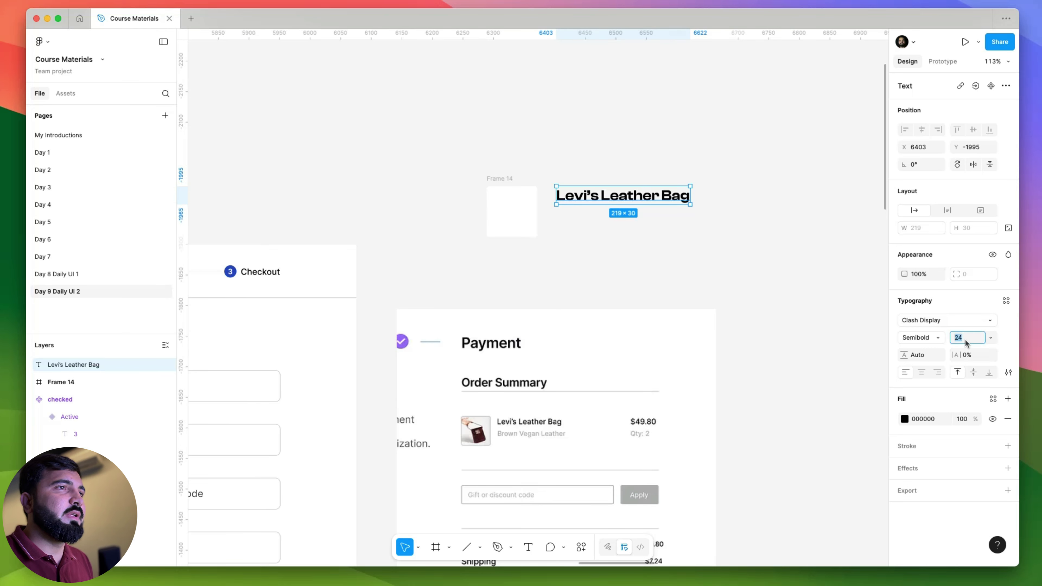
type("18")
key("Return")
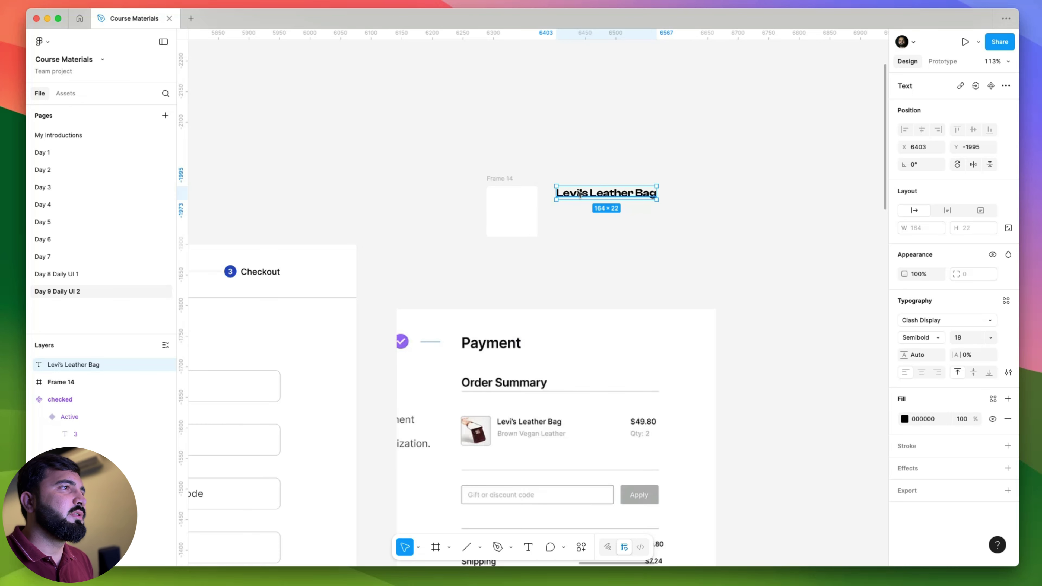
left_click_drag(587, 193, 577, 193)
left_click(925, 337)
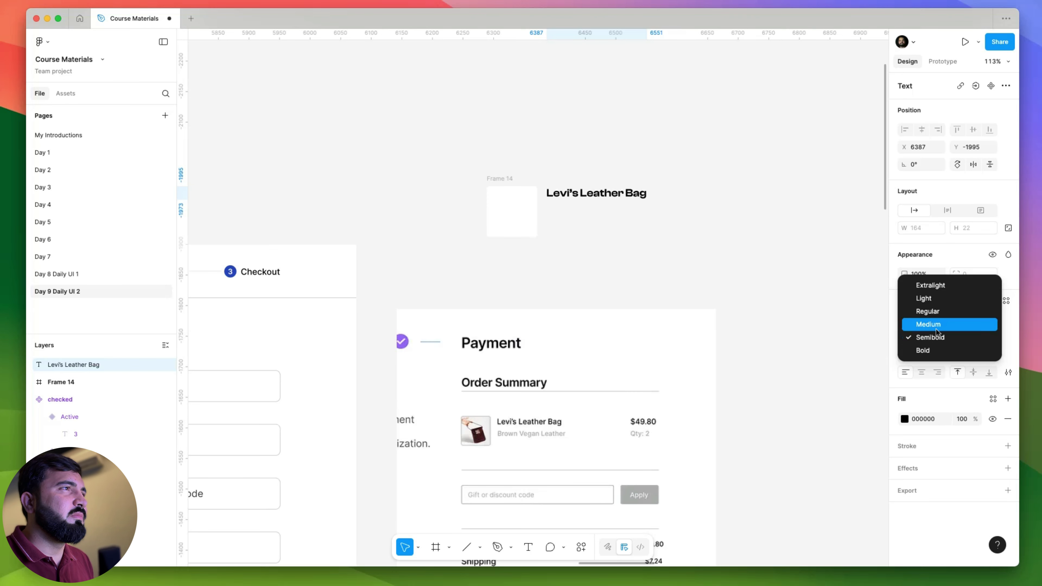
left_click(932, 325)
left_click(565, 254)
- Duplicate the product title directly below itself and change the copy's text to "Brown Vegan Leather"
scroll(601, 201, "up", 3)
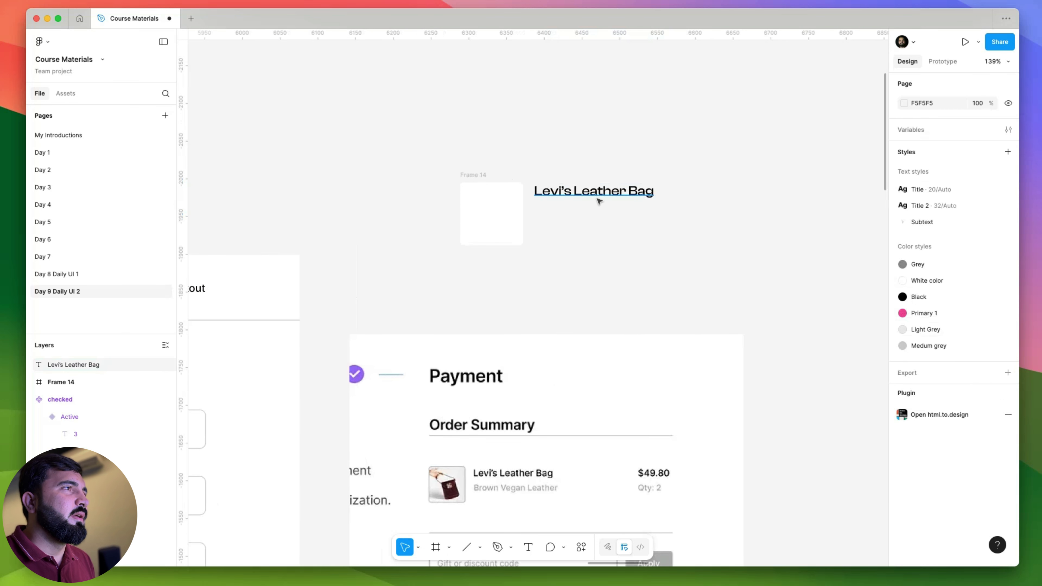
left_click_drag(597, 198, 595, 220)
double_click(595, 220)
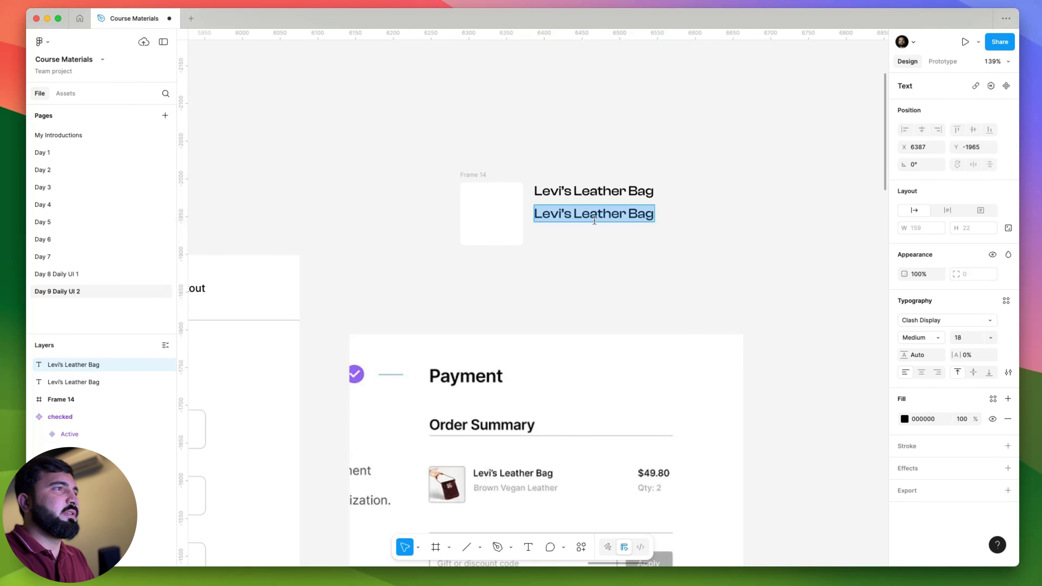
type("Brown Vegan")
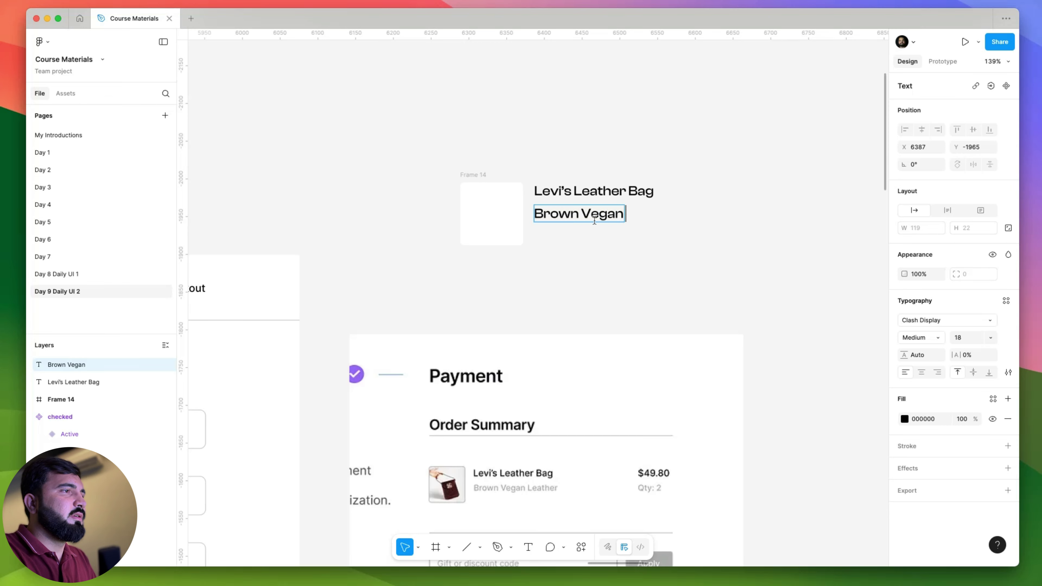
type(" Leather")
- Set the "Brown Vegan Leather" text to Inter Regular and its fill opacity to 80%
key("super+a")
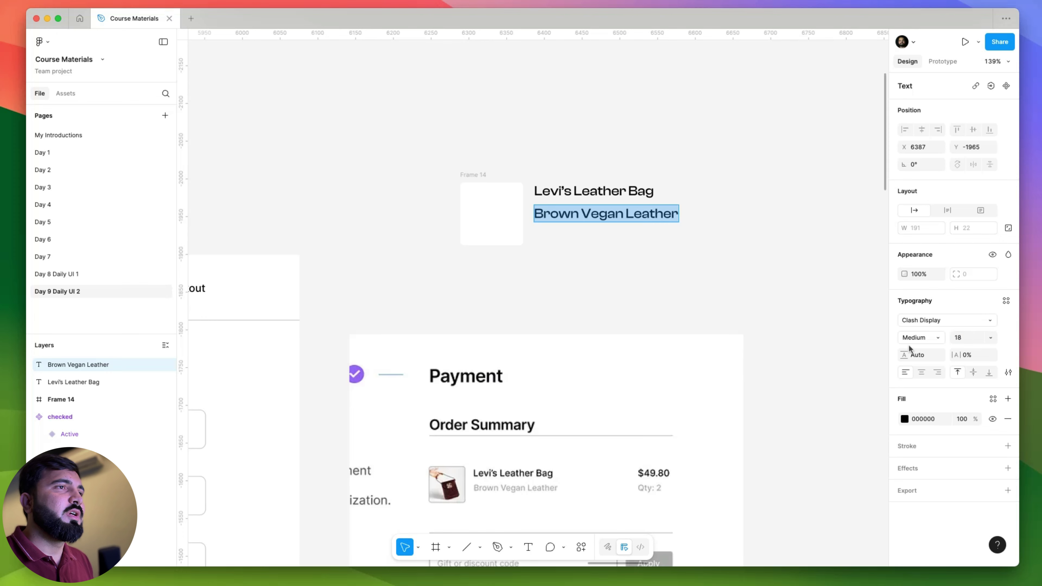
left_click(935, 324)
type("inter")
key("Return")
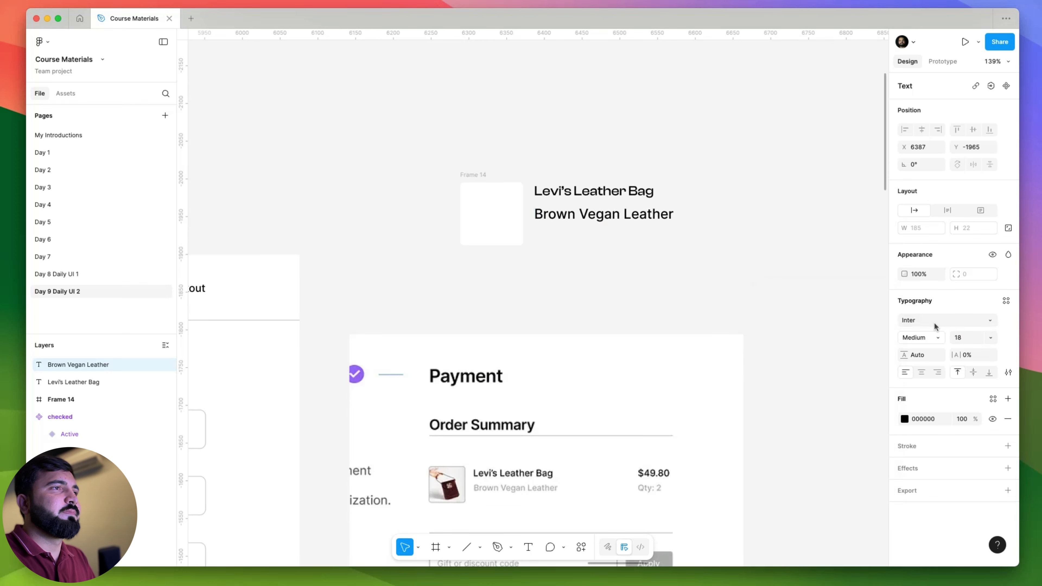
left_click(926, 337)
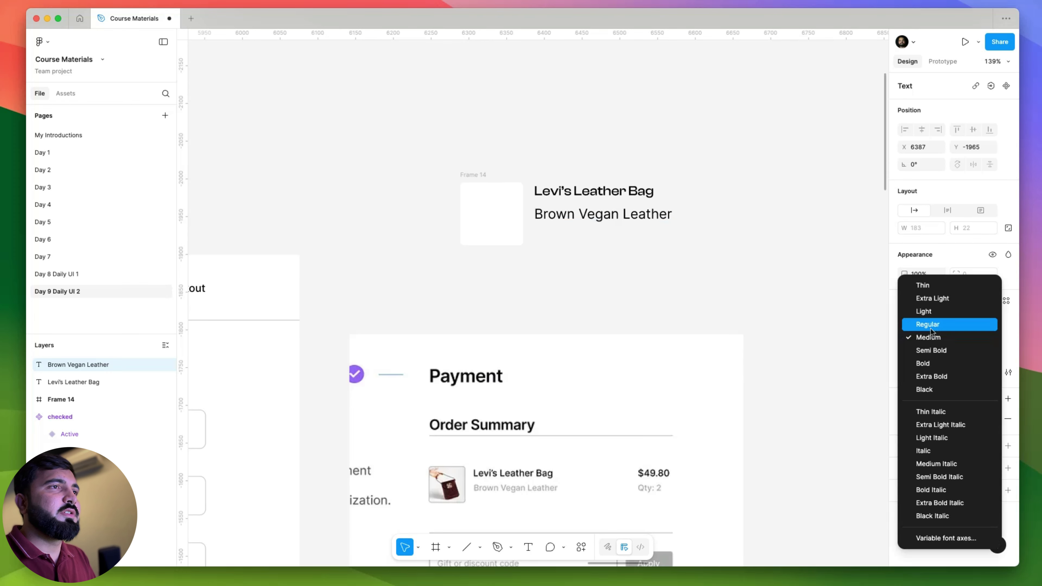
left_click(935, 325)
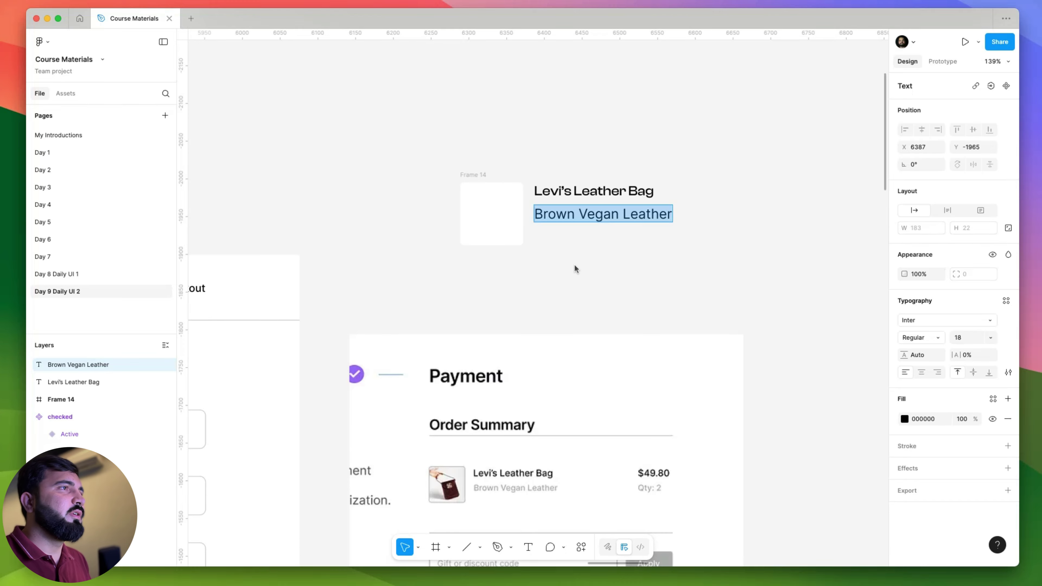
left_click(968, 421)
type("80")
key("Return")
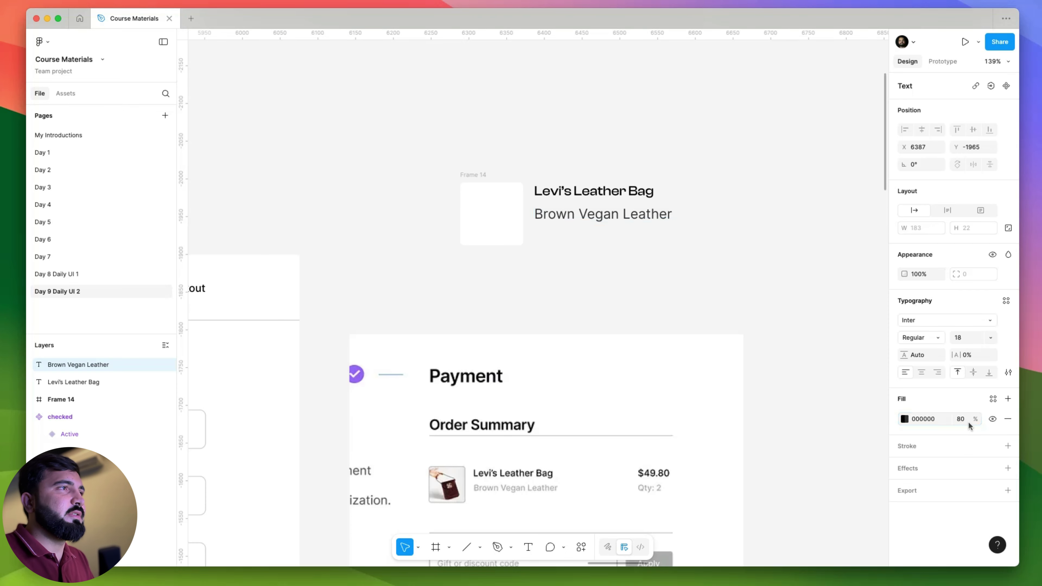
- Center the two product text lines vertically beside the square frame, stack them in auto layout, and wrap the stack and square in an auto layout row
left_click(582, 189, "shift")
left_click_drag(574, 214, 574, 221)
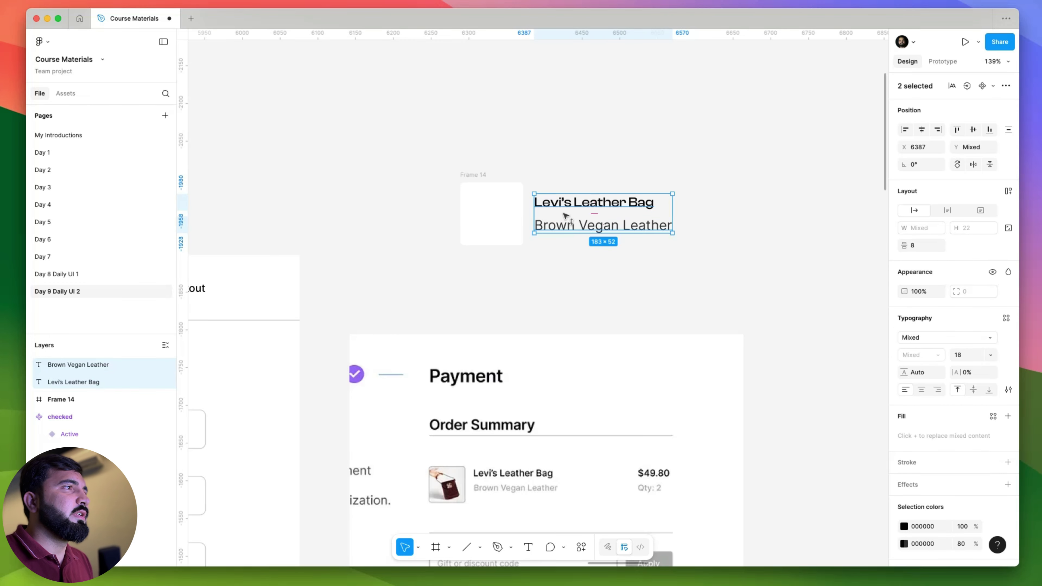
key("shift+a")
left_click(482, 181, "shift")
key("shift+a")
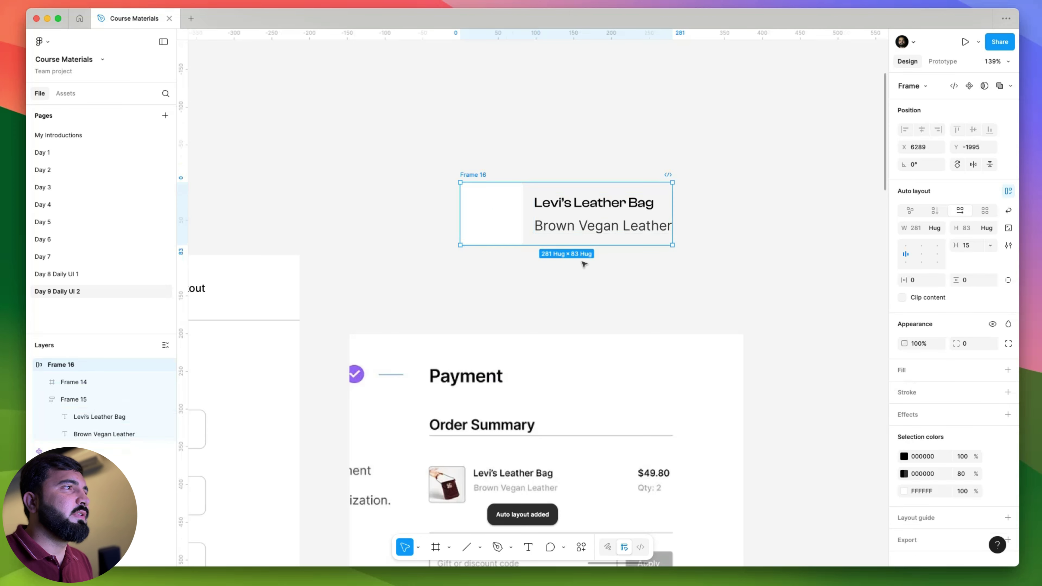
left_click(606, 271)
- Duplicate the product text stack inside the item row and right-align the copy's two text lines
left_click_drag(609, 272, 455, 289)
scroll(473, 242, "down", 5)
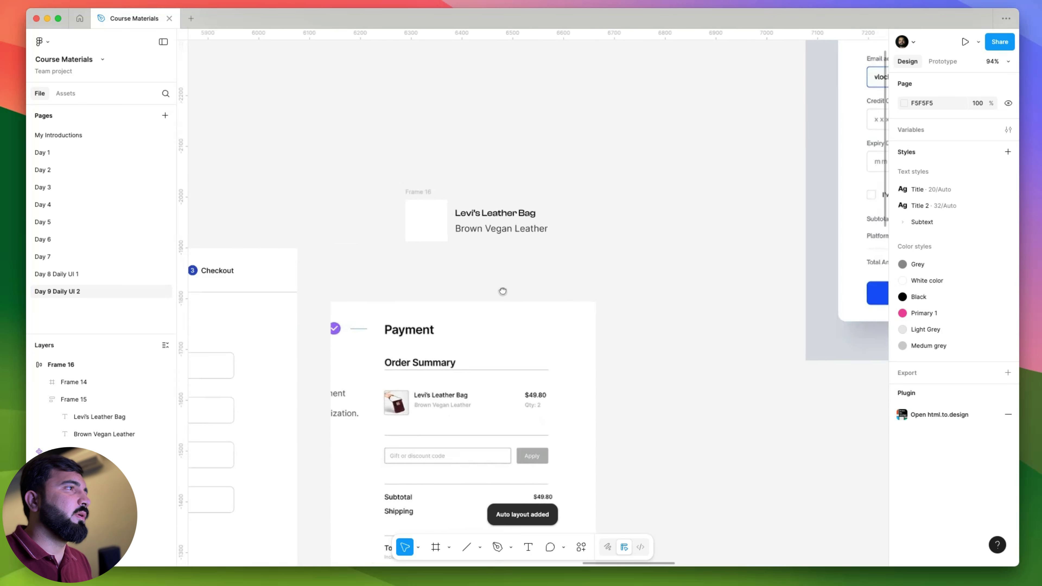
scroll(476, 368, "up", 4)
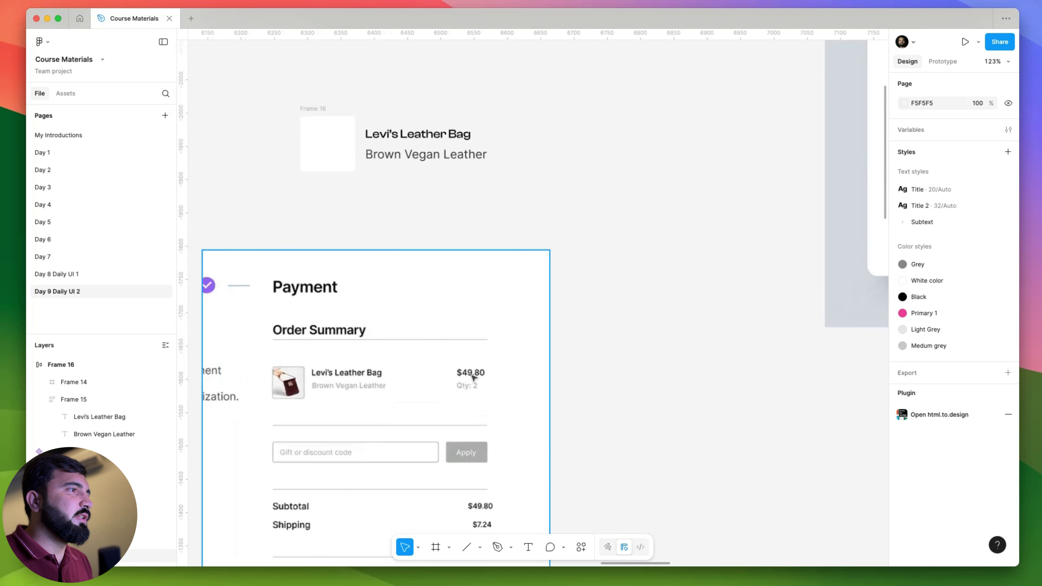
scroll(478, 381, "up", 2)
scroll(476, 378, "down", 4)
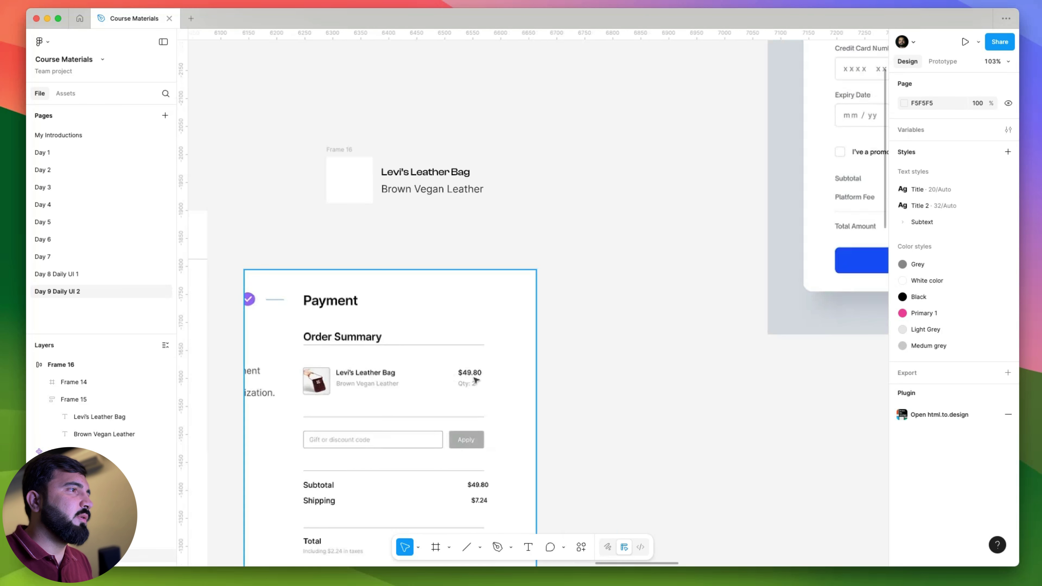
scroll(475, 388, "up", 3)
scroll(491, 256, "down", 4)
scroll(488, 252, "up", 4)
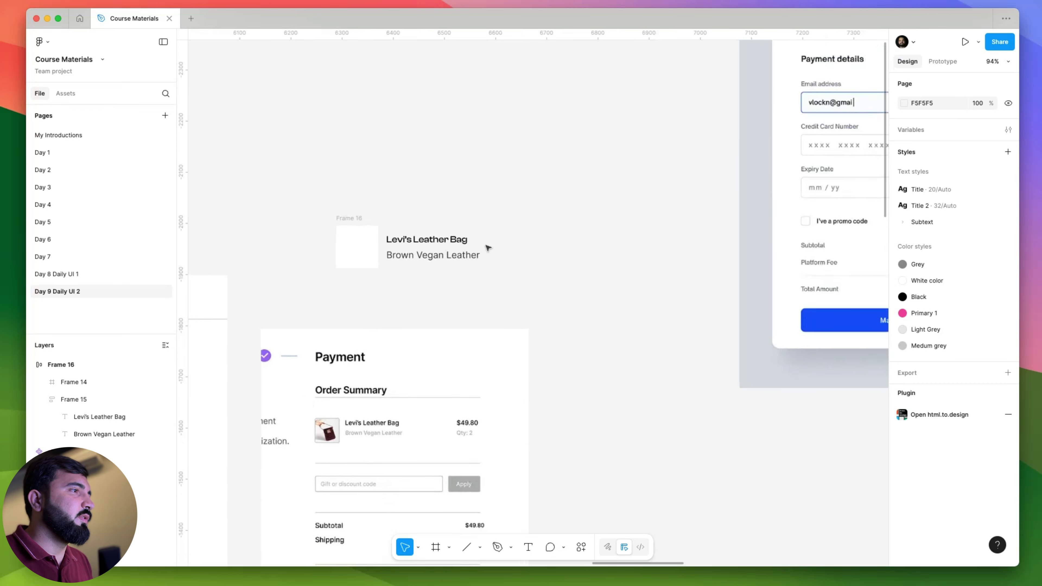
double_click(444, 244)
key("Escape")
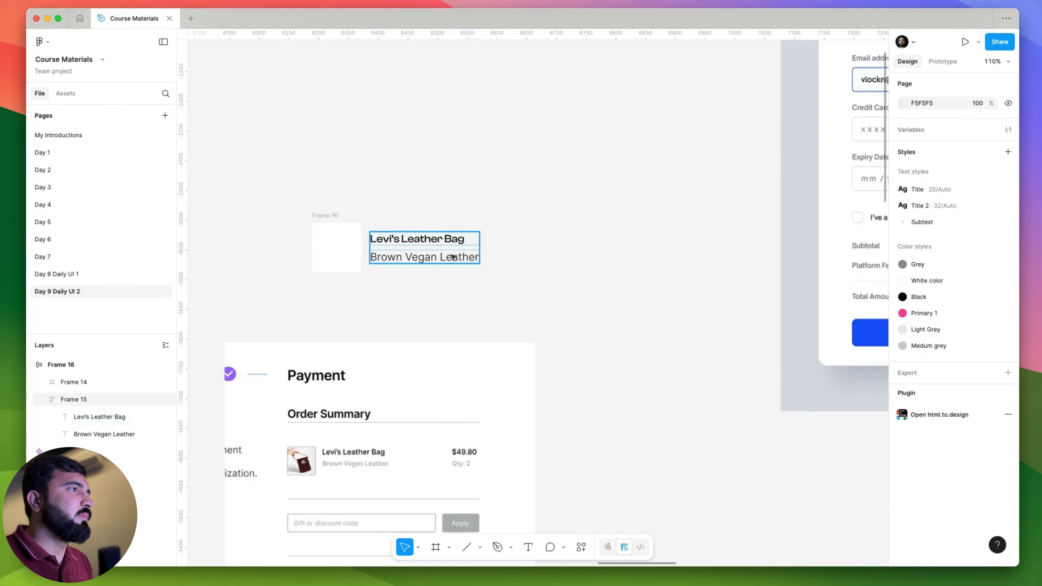
left_click_drag(426, 251, 543, 250)
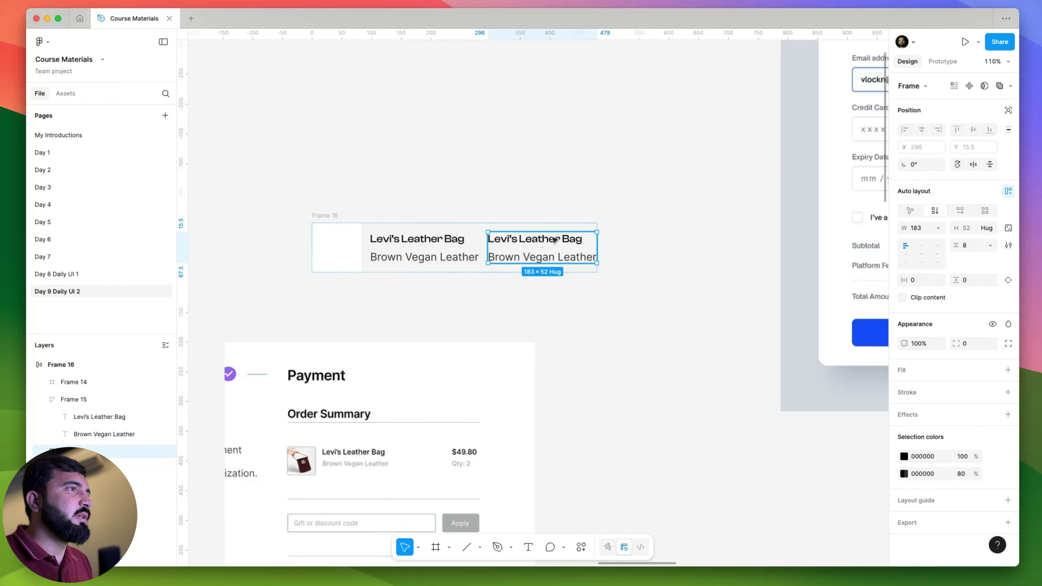
key("shift+super+g")
left_click(937, 372)
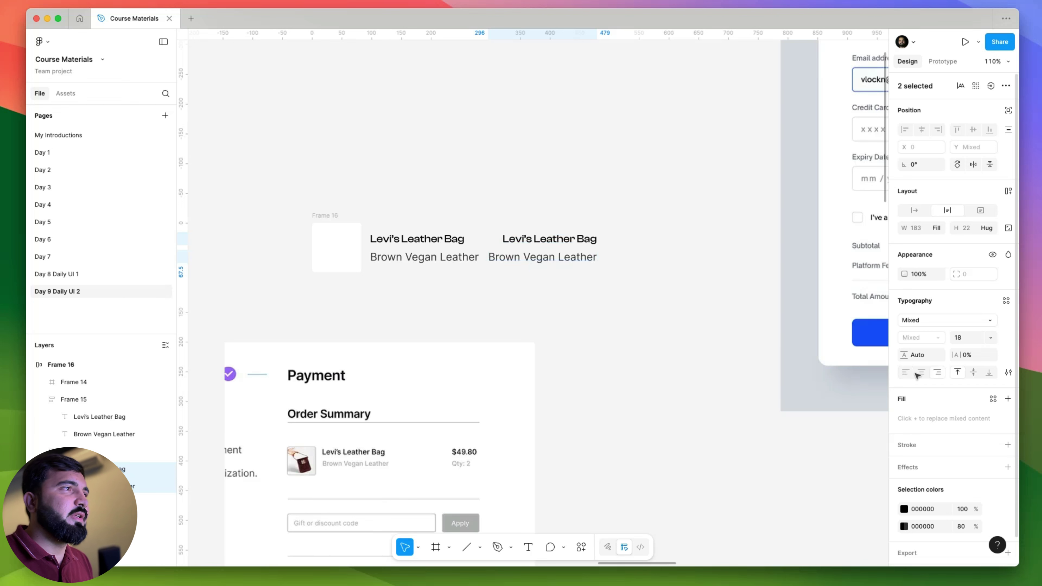
- Replace the duplicated product title with the price "$50.99"
left_click(573, 238)
double_click(573, 238)
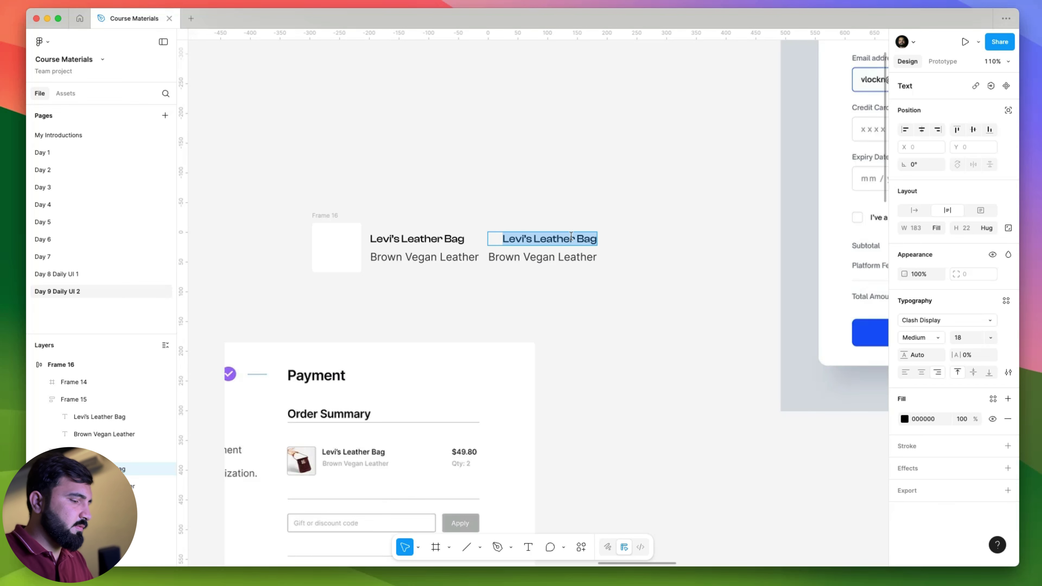
type("$")
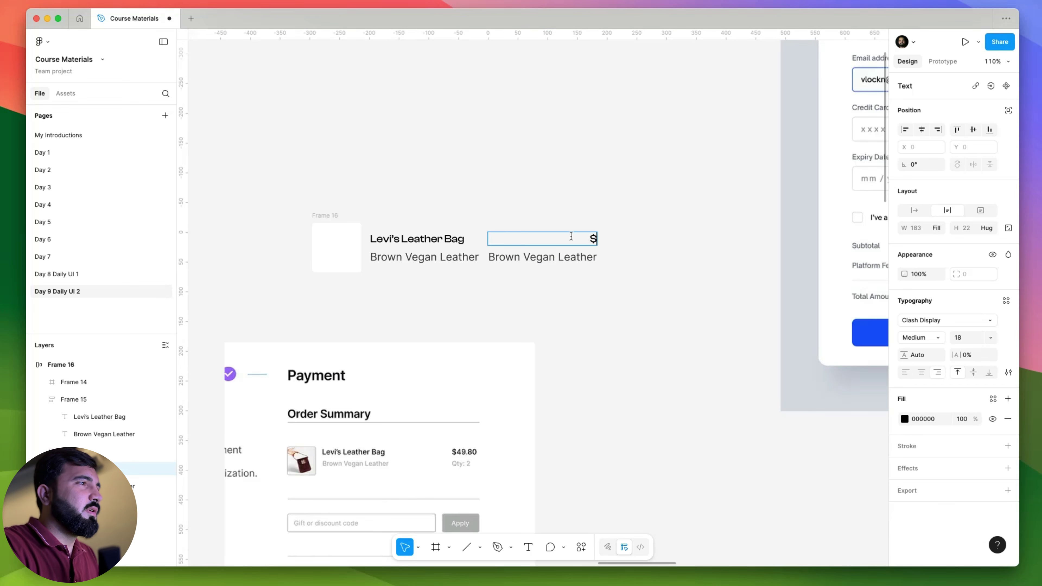
type("50")
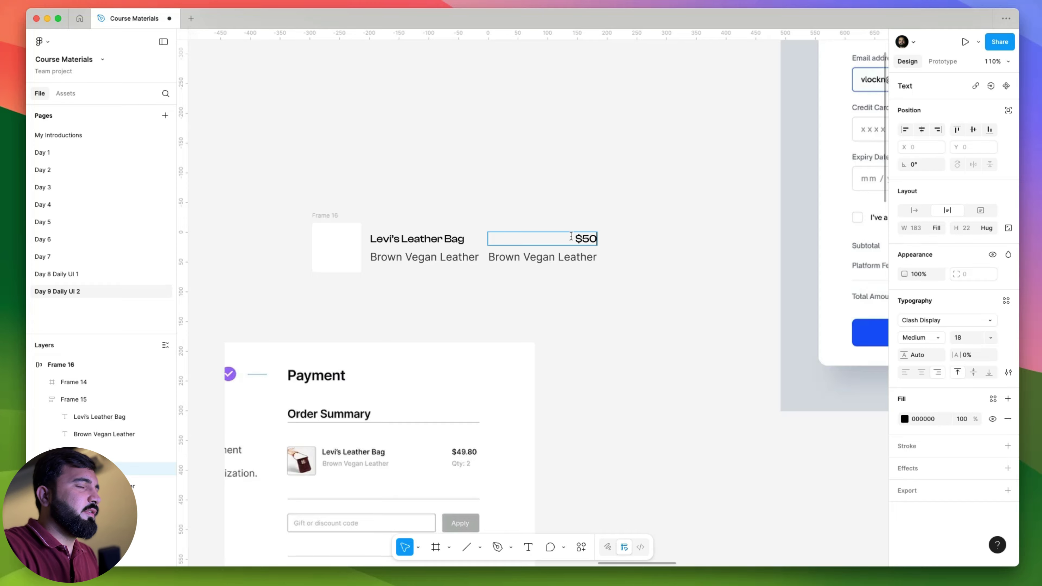
type(".99")
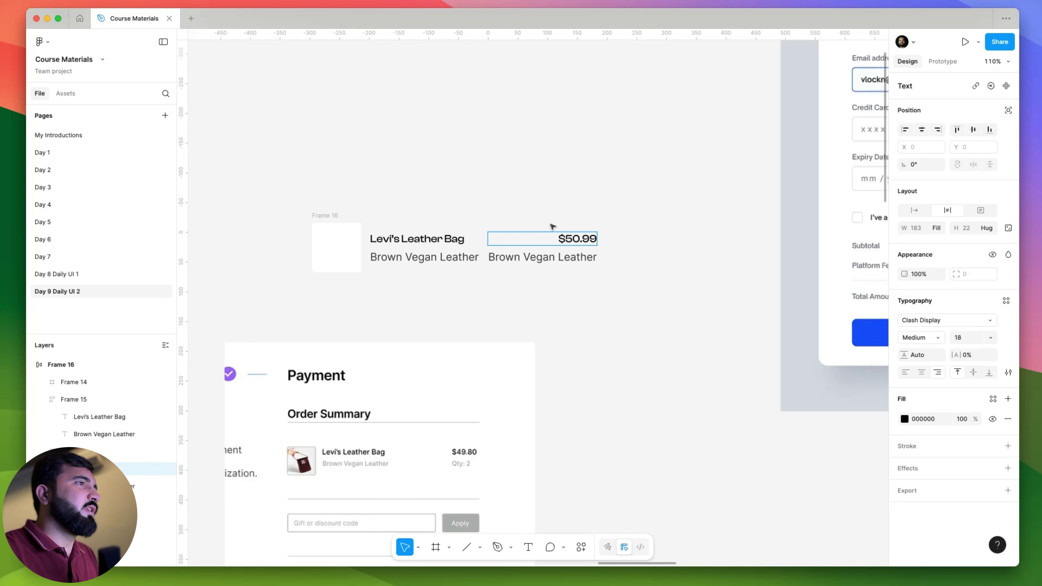
- Replace the duplicated product description under the price with "Qty: 2"
left_click(534, 257)
double_click(539, 258)
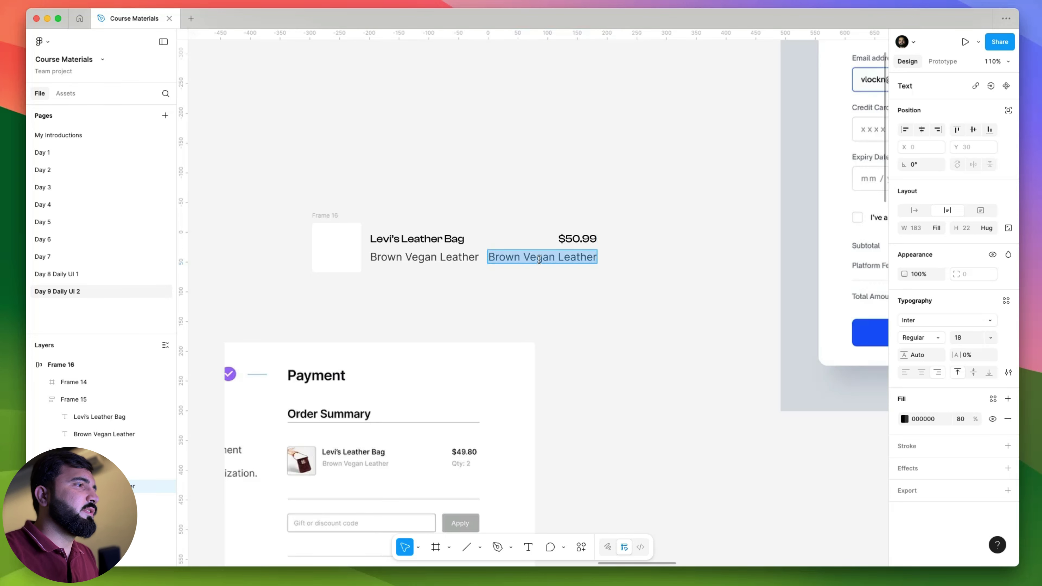
type("Qt")
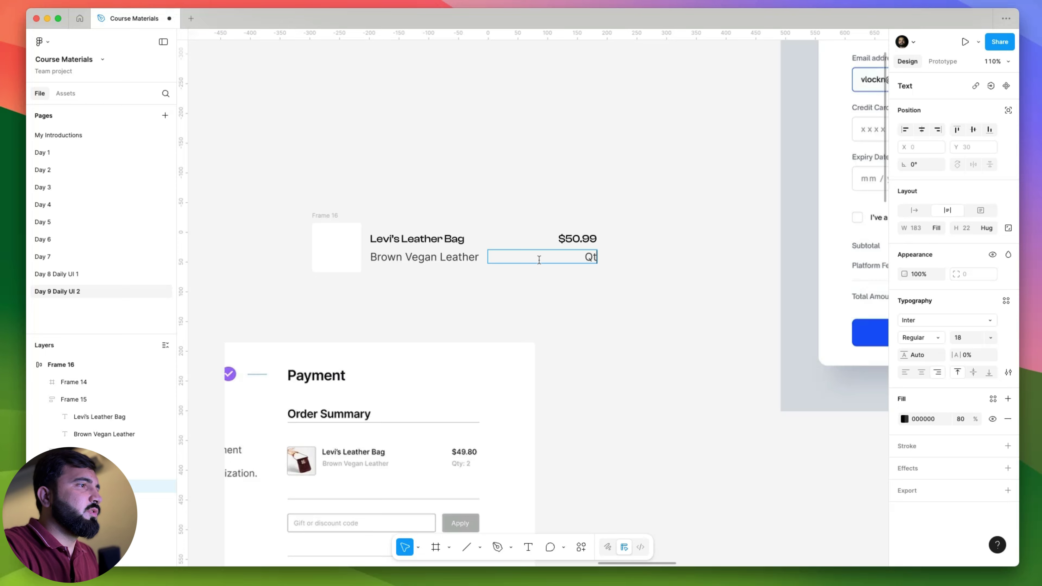
type("y: 3")
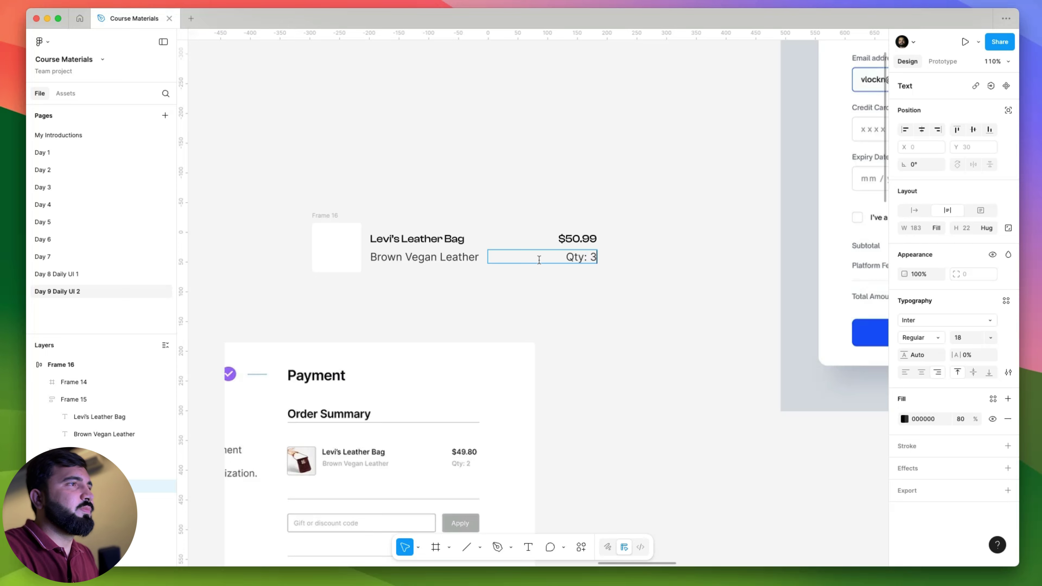
key("BackSpace")
type("2")
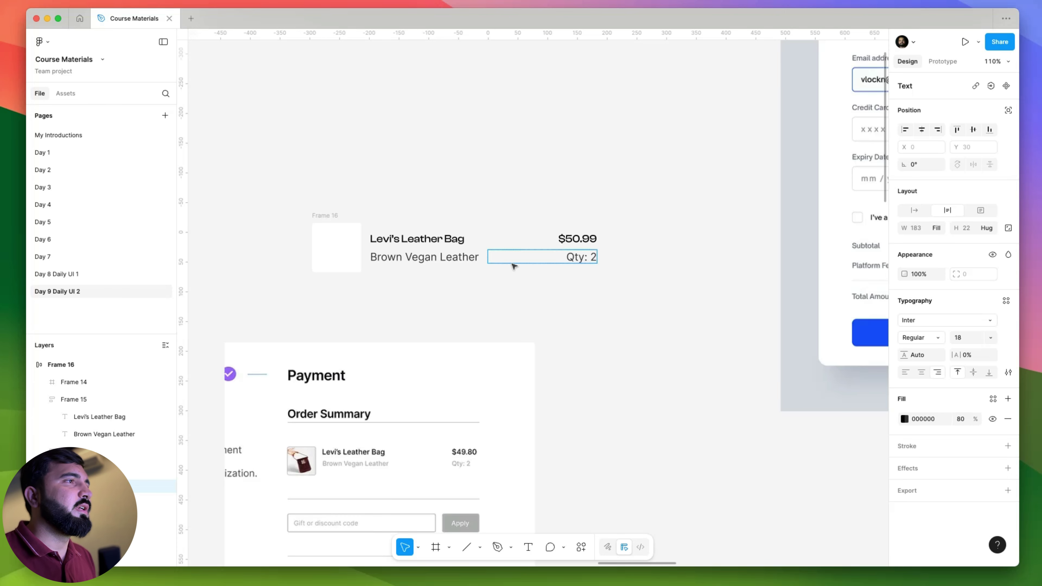
left_click(514, 266)
- Fill the item row's square frame with an orange-brown leather bag photo from the Pexels plugin, searching for "Leather Bag"
scroll(657, 287, "down", 3)
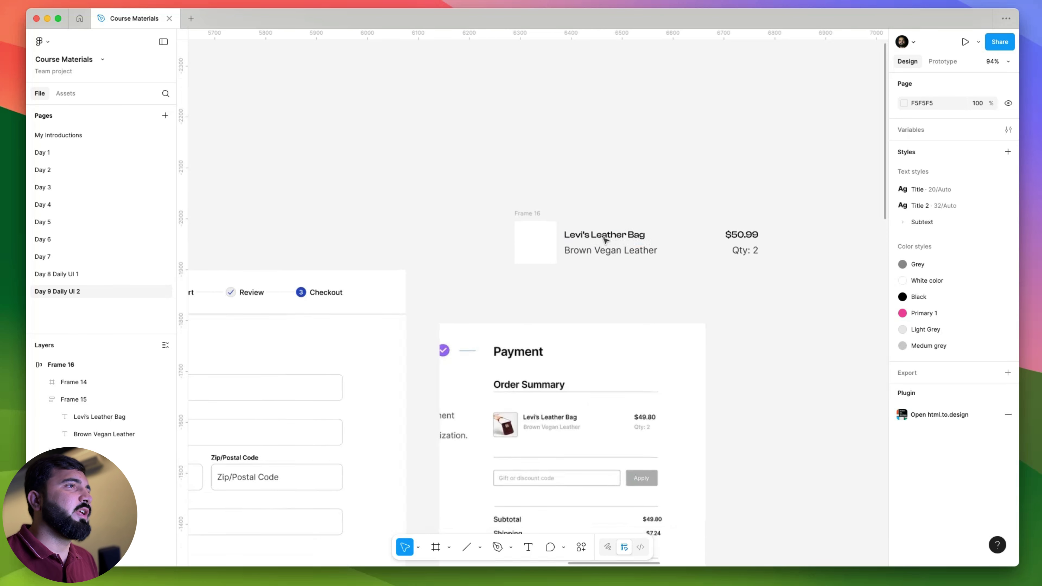
scroll(605, 240, "down", 2)
scroll(593, 297, "left", 5)
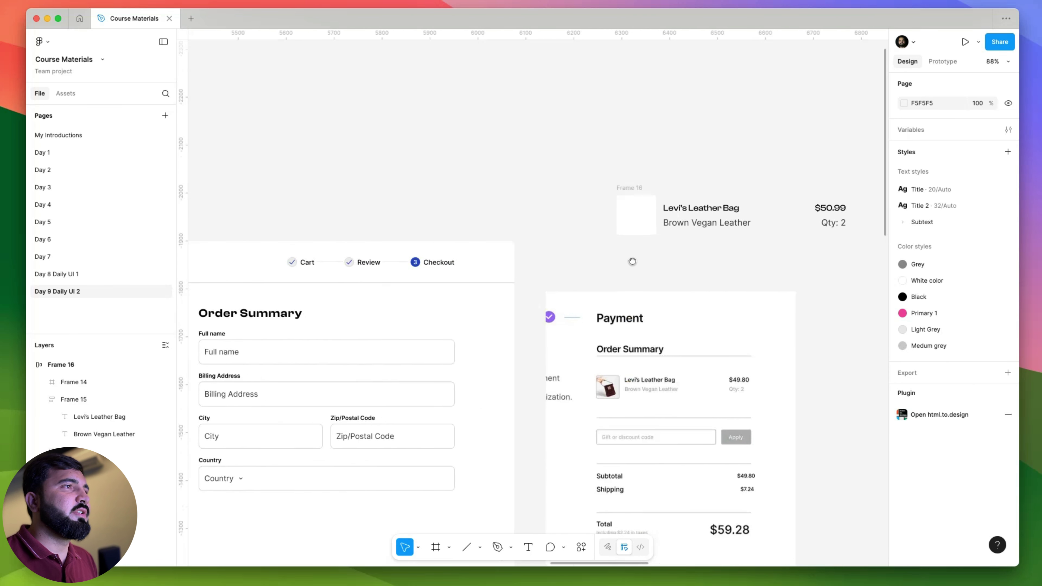
scroll(562, 222, "right", 5)
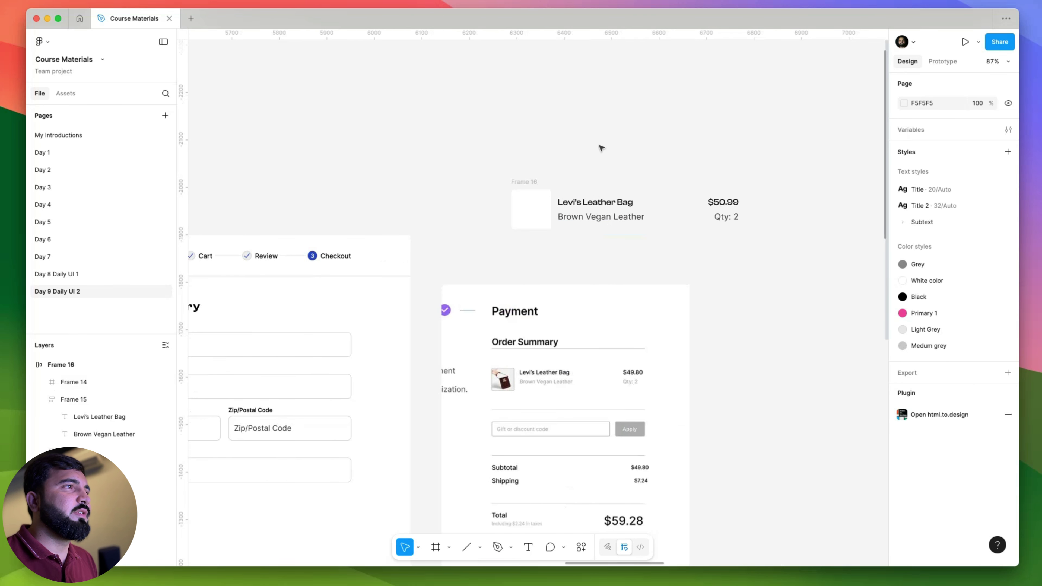
right_click(601, 144)
mouse_move(656, 237)
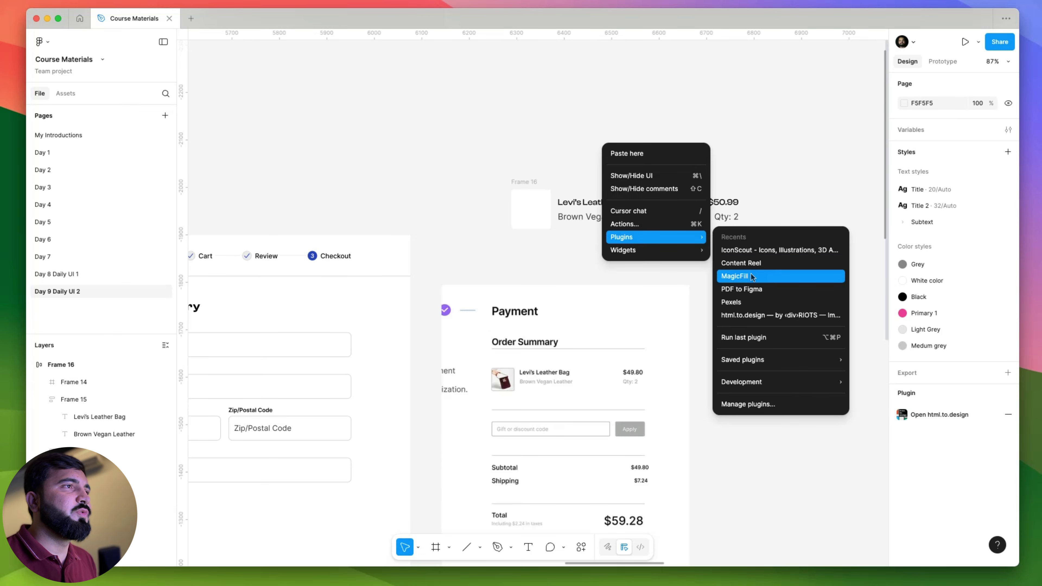
left_click(746, 293)
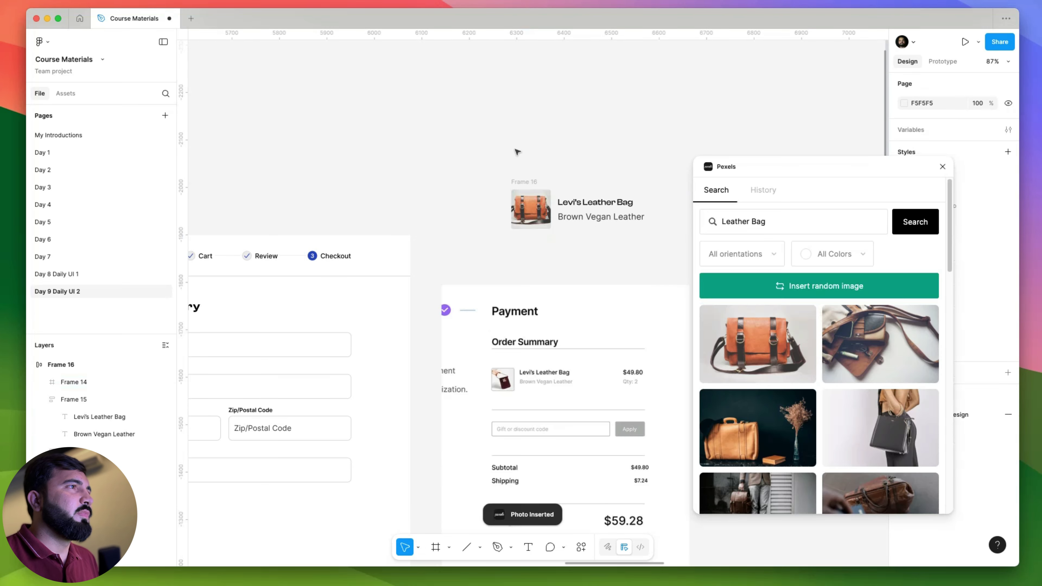
- Move the product item row under the Order Summary heading in the checkout page and delete the form fields below it
scroll(518, 152, "left", 2)
scroll(548, 169, "down", 3)
left_click_drag(550, 170, 266, 353)
left_click(265, 358)
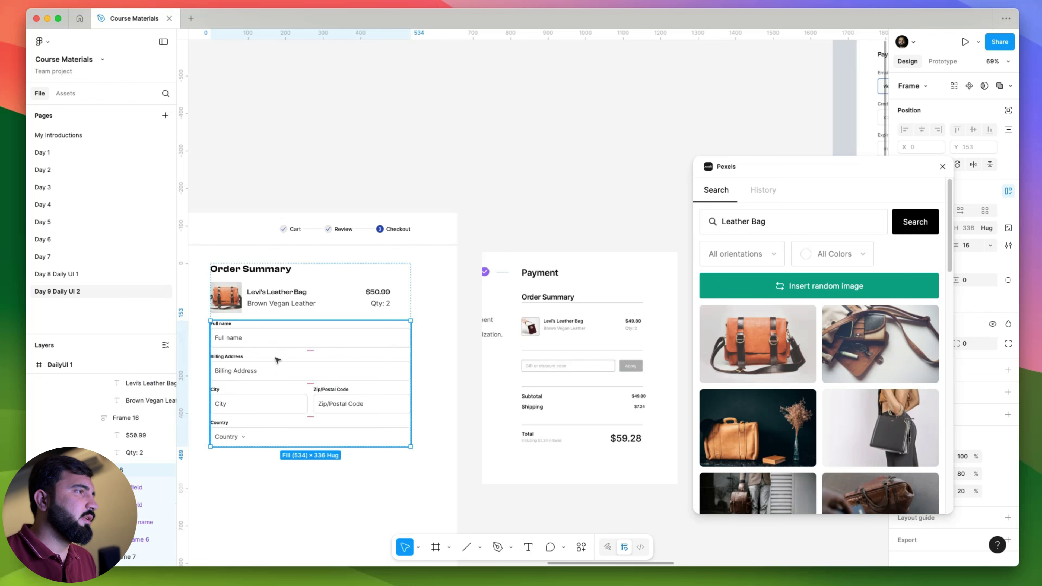
key("Delete")
- Close the Pexels plugin and set the Order Summary item row's width to Fill container
left_click_drag(389, 335, 416, 315)
left_click(391, 282)
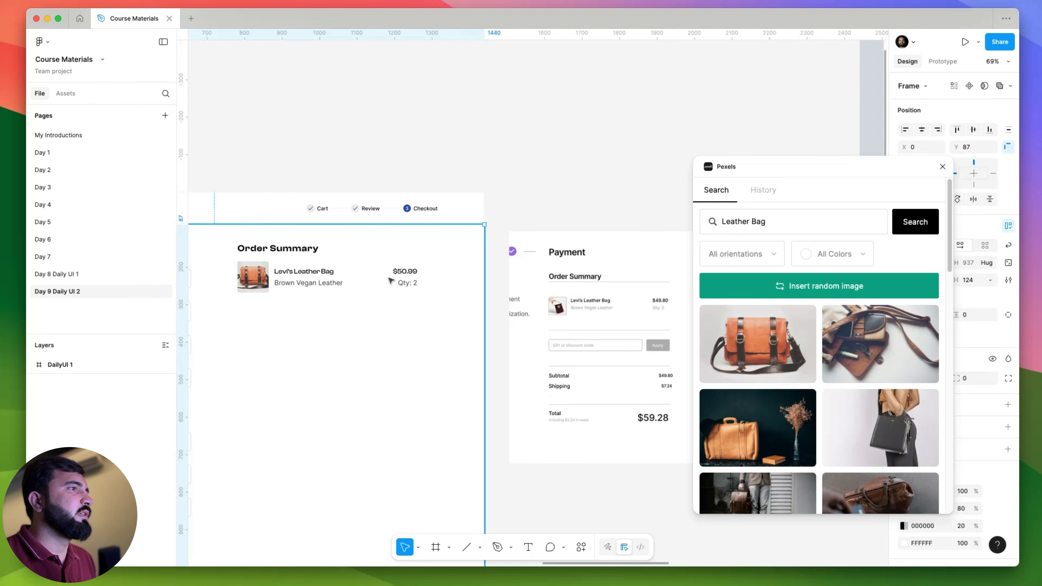
double_click(391, 282)
double_click(391, 282)
left_click(400, 271)
double_click(400, 271)
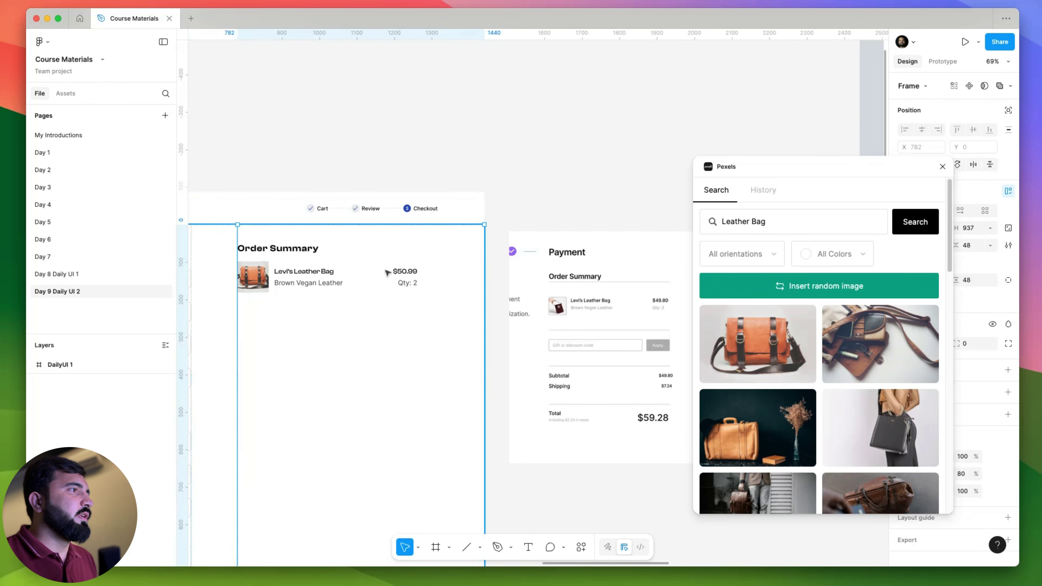
double_click(401, 272)
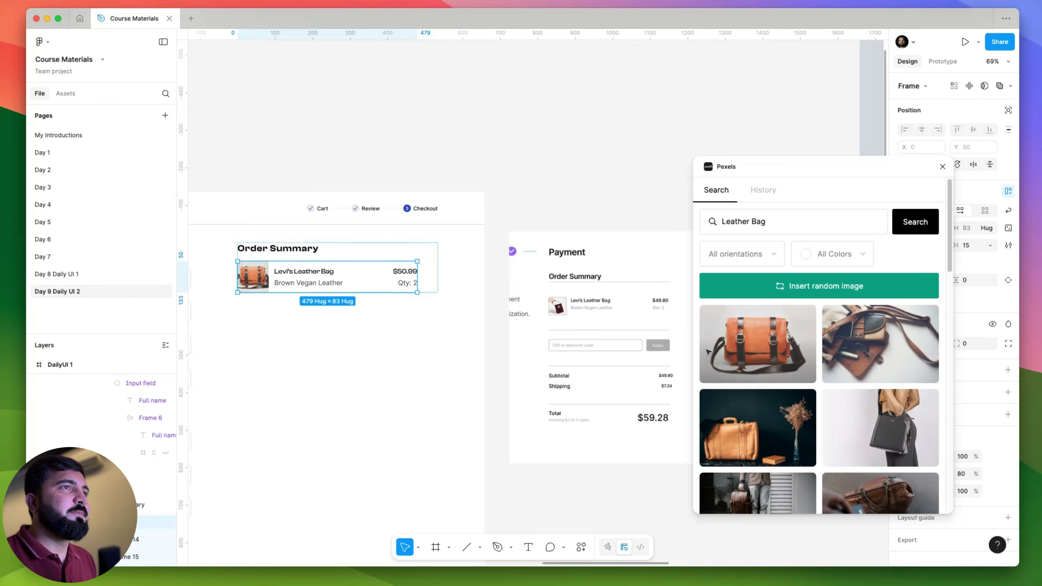
left_click(942, 166)
left_click(942, 230)
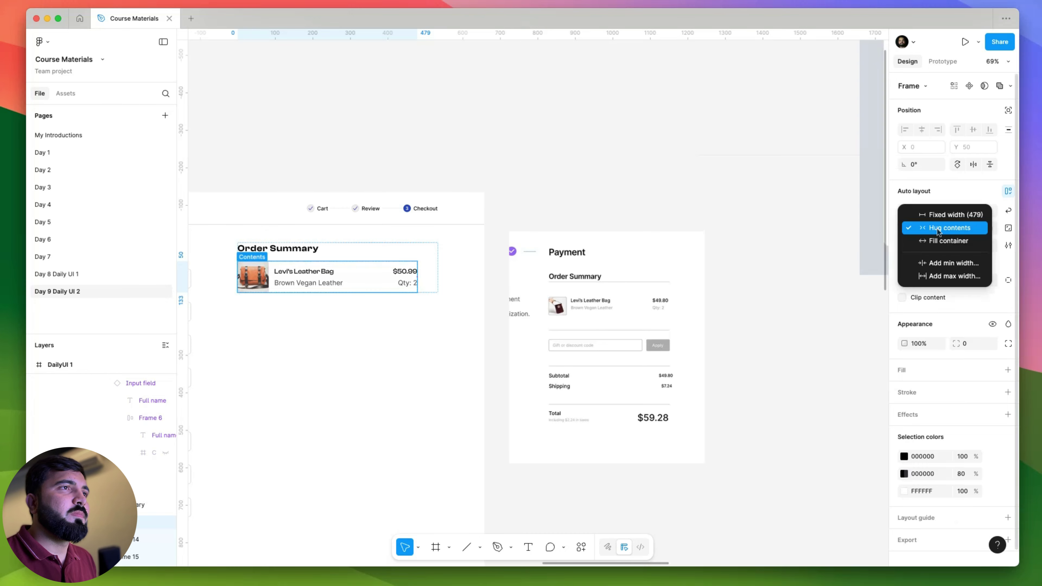
left_click(931, 240)
left_click(517, 189)
- Set the product text column and the price and quantity column in the Order Summary row to Fill container width
left_click(397, 282)
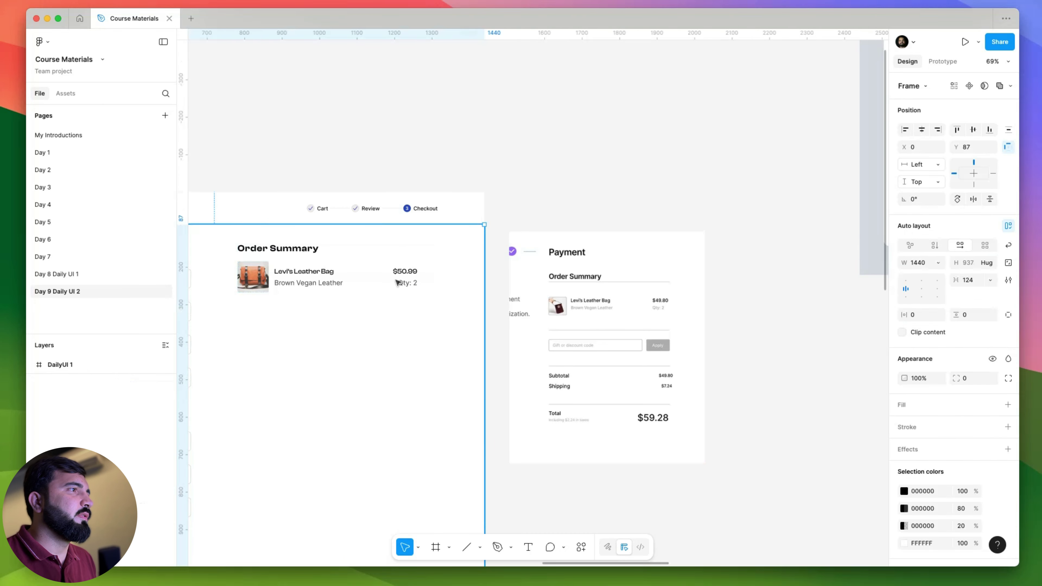
double_click(397, 282)
double_click(397, 282)
double_click(398, 282)
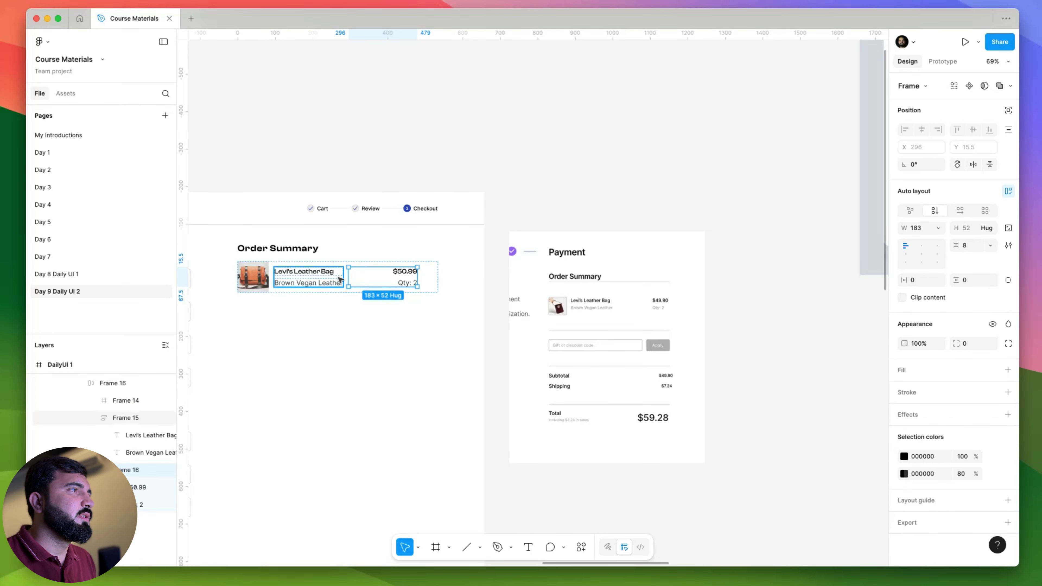
scroll(313, 274, "up", 5)
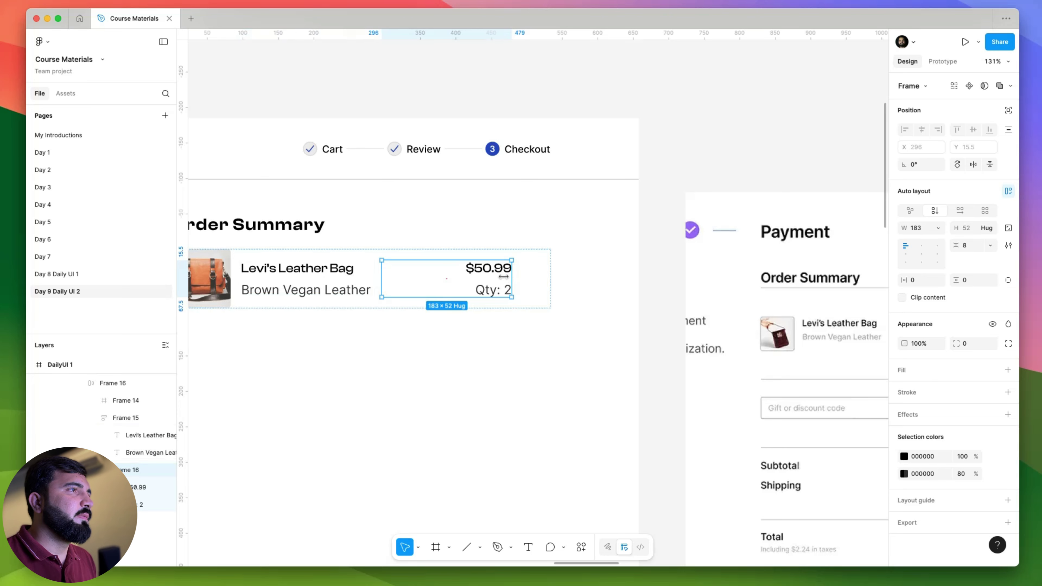
left_click(353, 283, "shift")
left_click(927, 227)
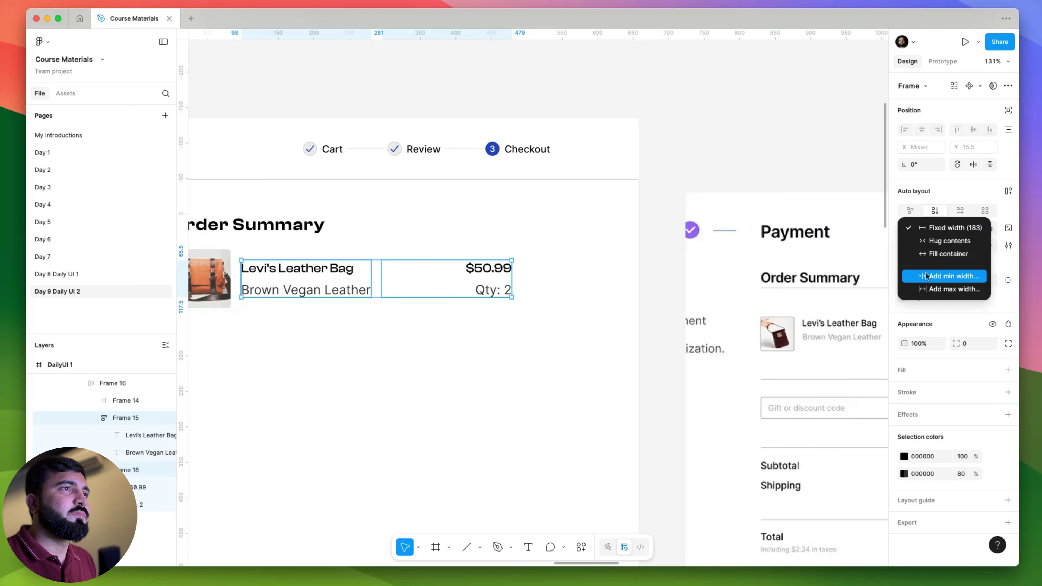
left_click(915, 254)
scroll(550, 247, "down", 5)
left_click(665, 134)
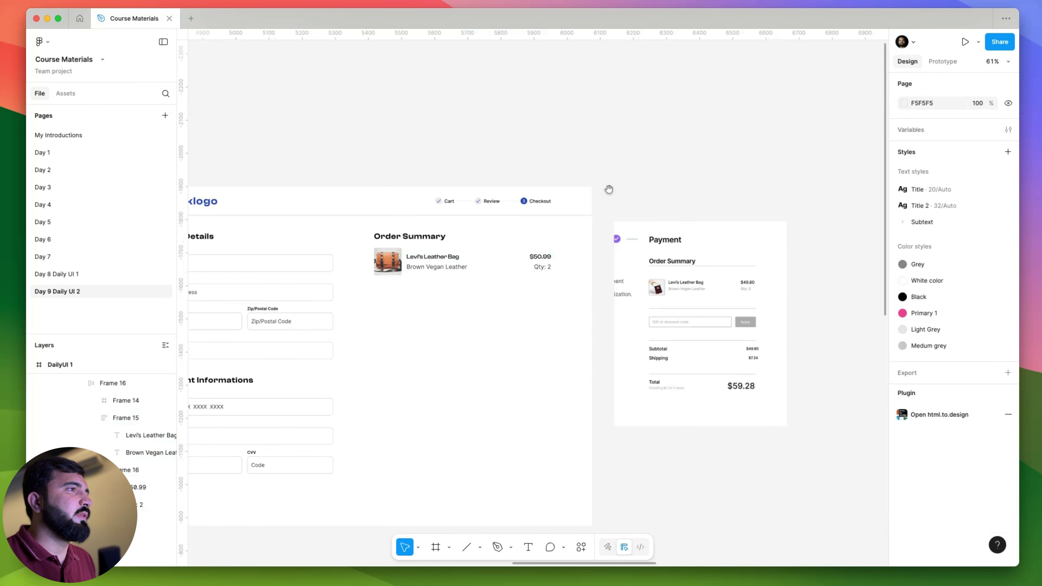
- Duplicate the Levi's Leather Bag item row directly below the original in the Order Summary
left_click_drag(609, 189, 709, 186)
left_click_drag(510, 241, 376, 229)
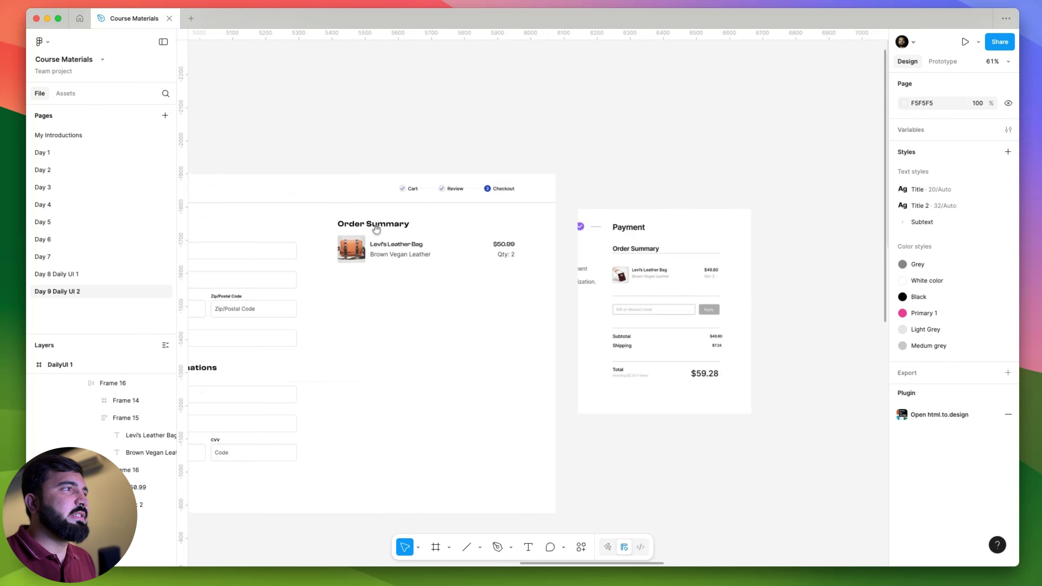
left_click(414, 260)
scroll(400, 251, "up", 5)
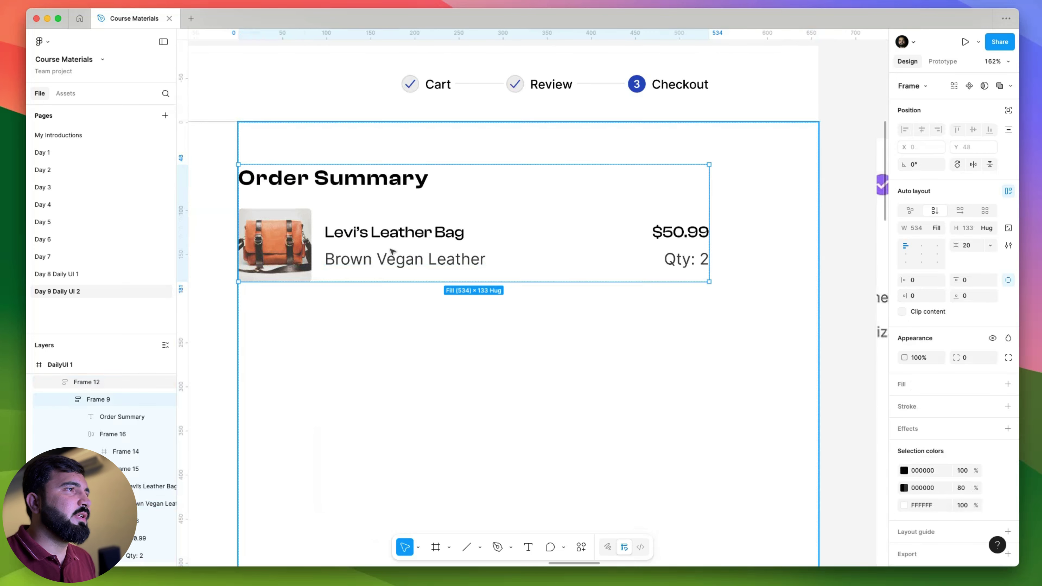
scroll(390, 252, "down", 2)
left_click(385, 248)
left_click_drag(385, 256, 412, 288)
scroll(394, 312, "down", 3)
- Wrap both product rows in an auto layout frame with a vertical gap of 16
left_click(379, 259, "shift")
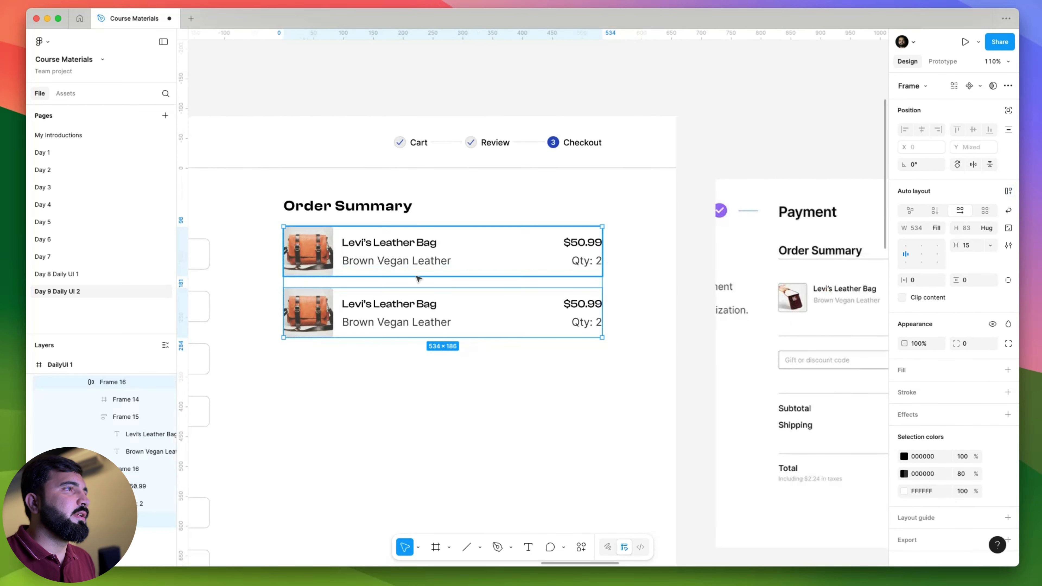
key("shift+a")
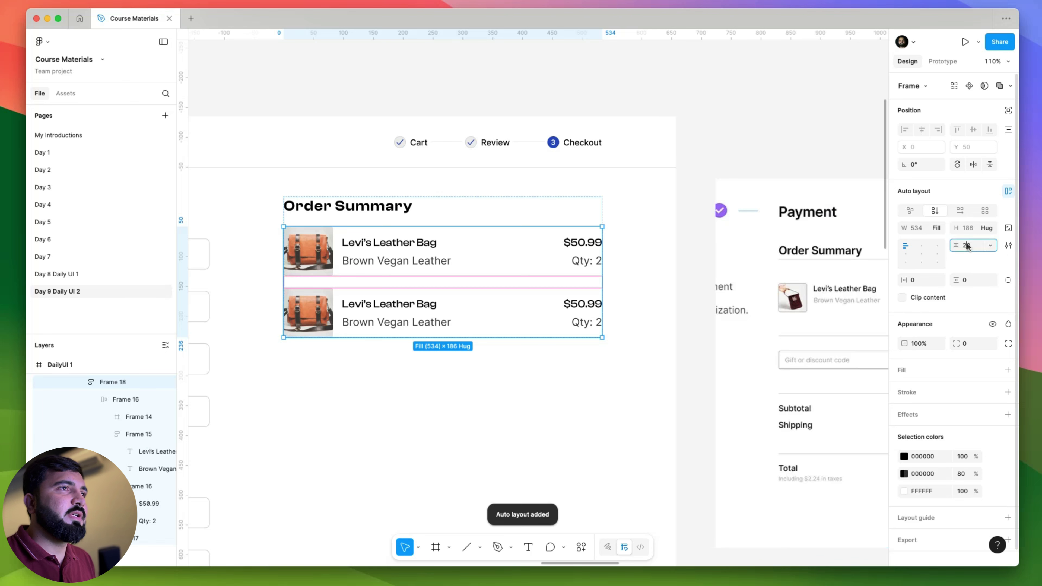
left_click(967, 245)
type("16")
key("Return")
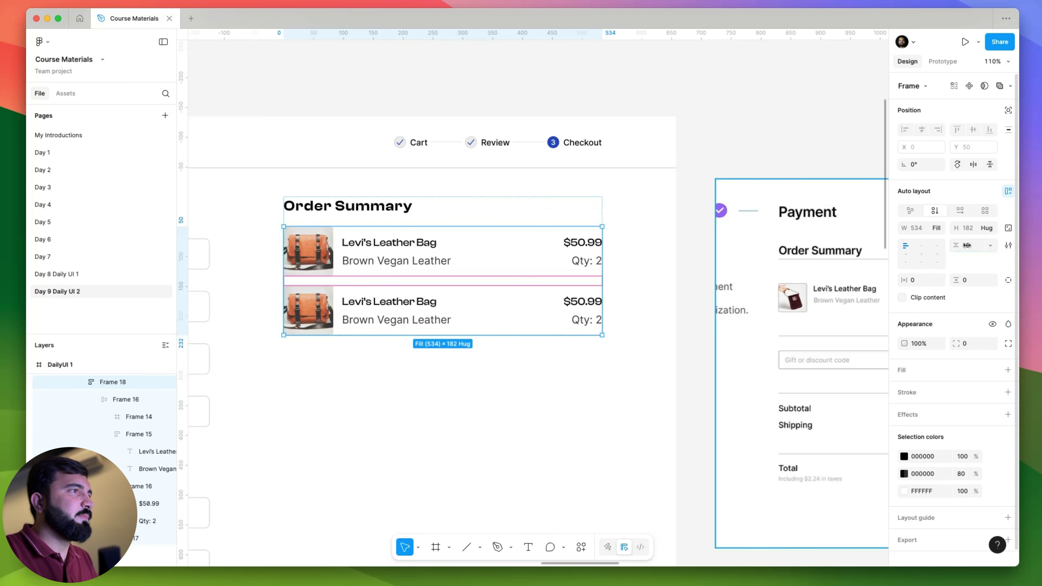
scroll(702, 213, "down", 3)
left_click(734, 178)
- Duplicate the Order Summary heading and place the copy below the two product rows
left_click_drag(594, 249, 479, 205)
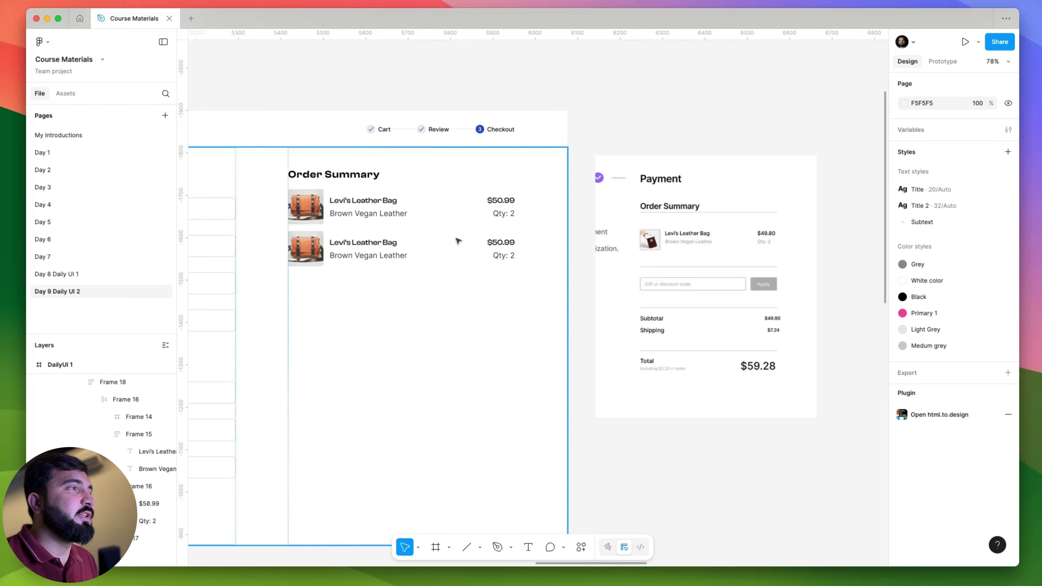
left_click_drag(551, 300, 493, 305)
left_click(608, 288)
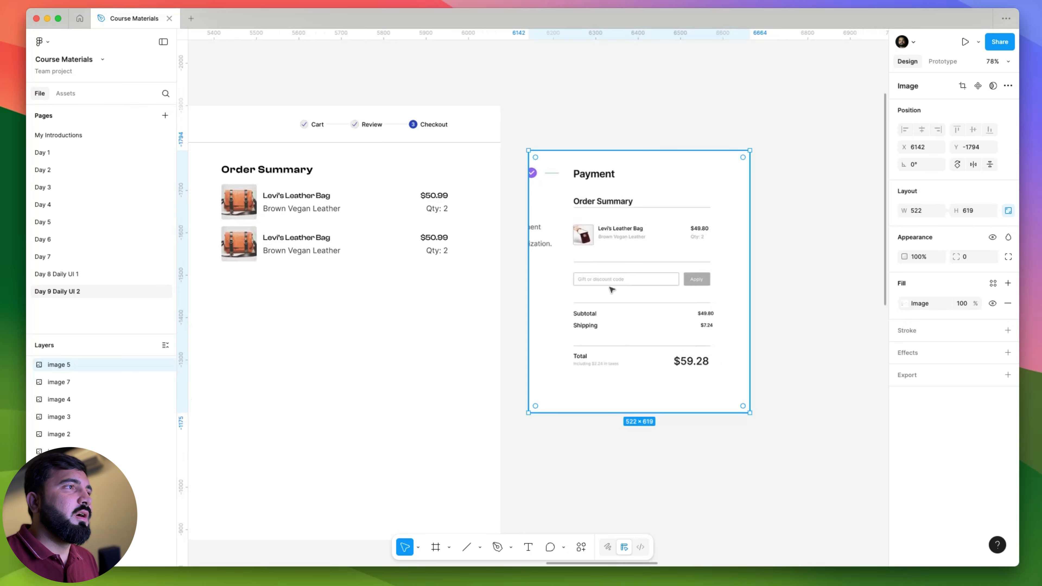
scroll(593, 289, "down", 2)
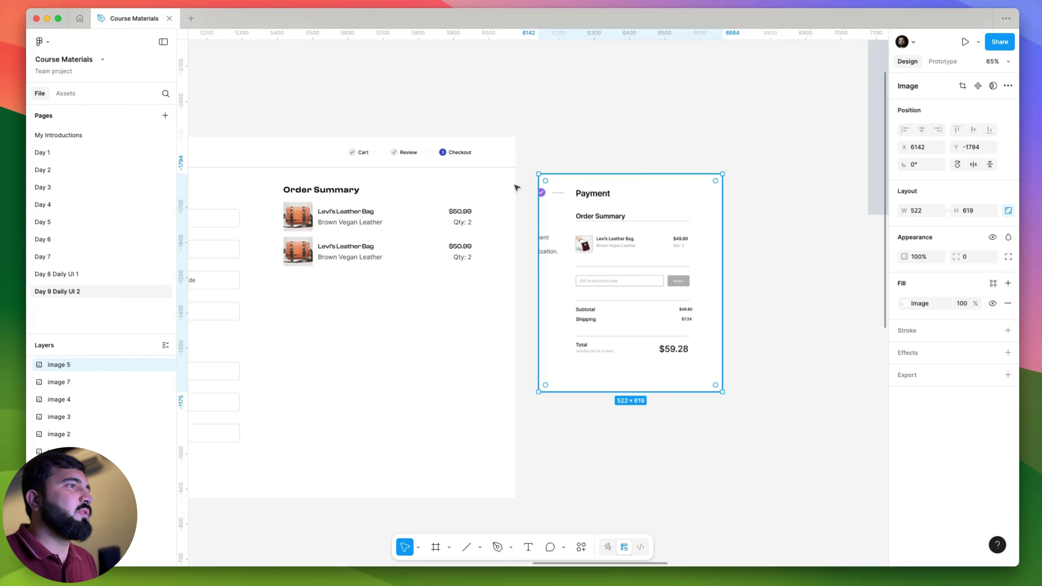
left_click(322, 201)
double_click(321, 201)
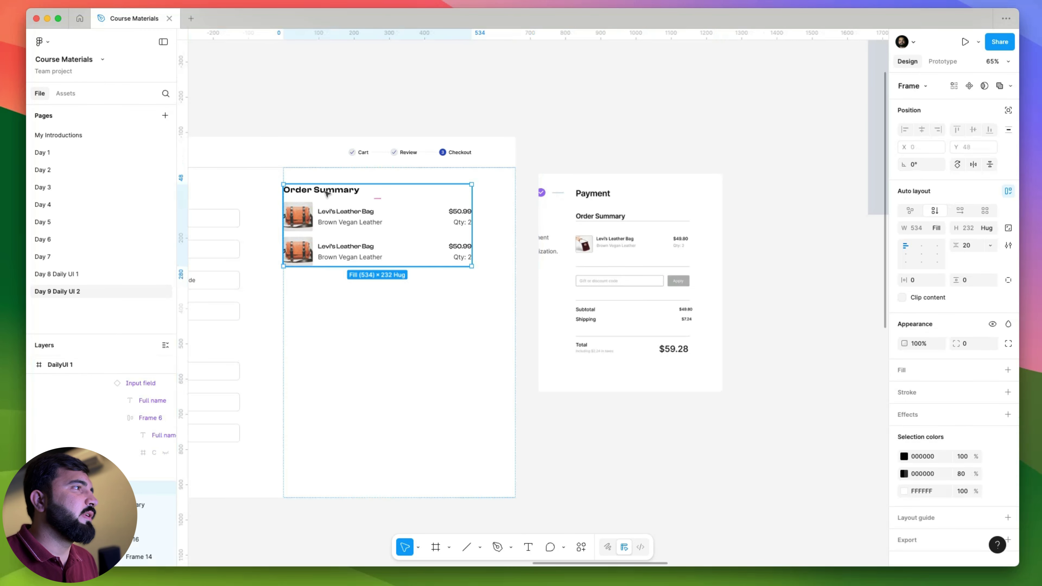
double_click(321, 200)
scroll(539, 220, "left", 5)
scroll(538, 220, "up", 1)
scroll(538, 220, "left", 5)
left_click_drag(566, 207, 614, 322)
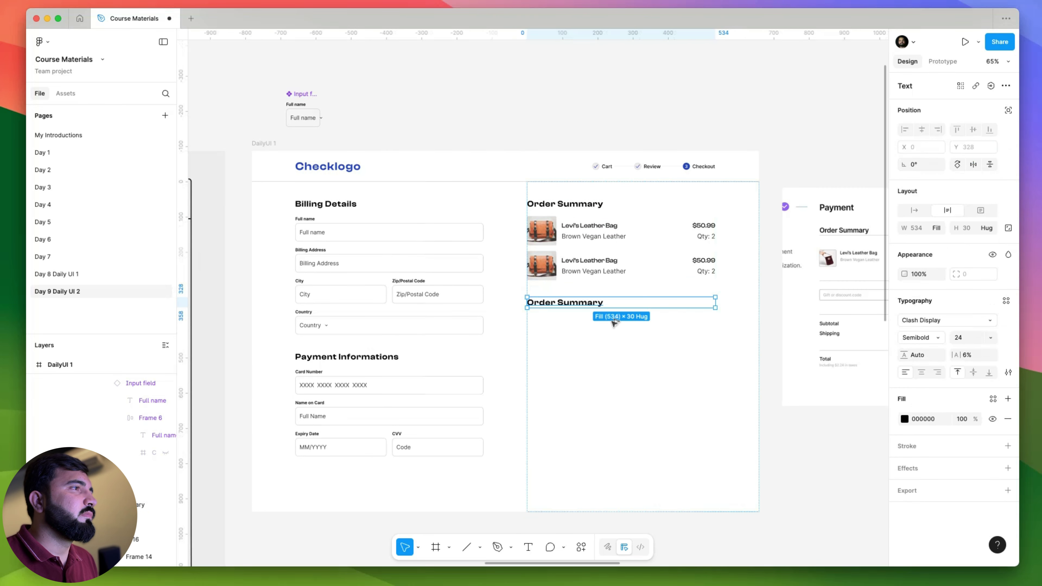
- Copy the Full name input field under the second Order Summary heading and change its label to "Gigt or discount Code"
left_click(304, 233)
double_click(321, 233)
left_click_drag(321, 233, 575, 334)
scroll(537, 343, "right", 5)
left_click(381, 327)
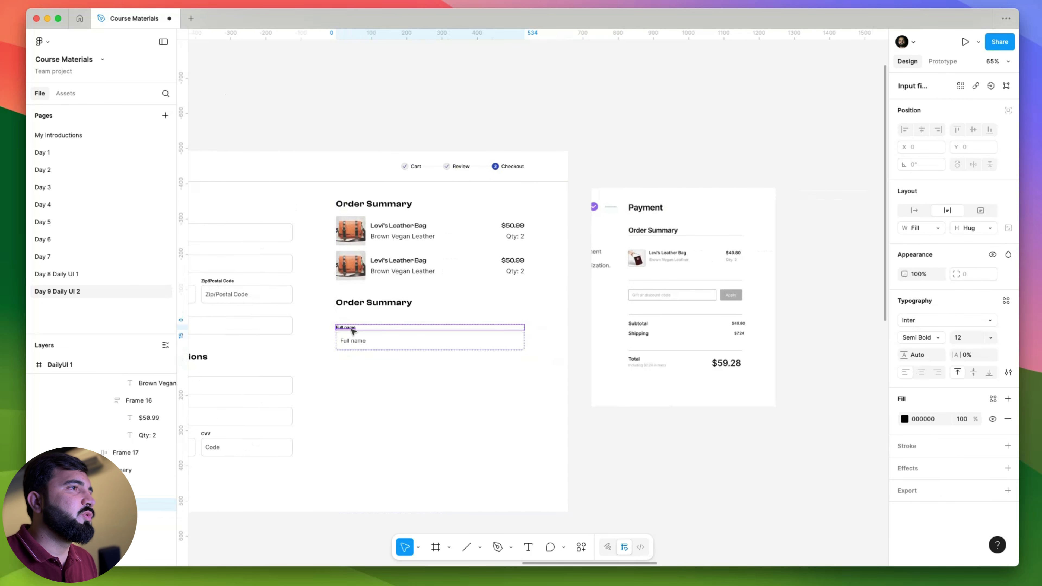
type("Gigt or discount Code")
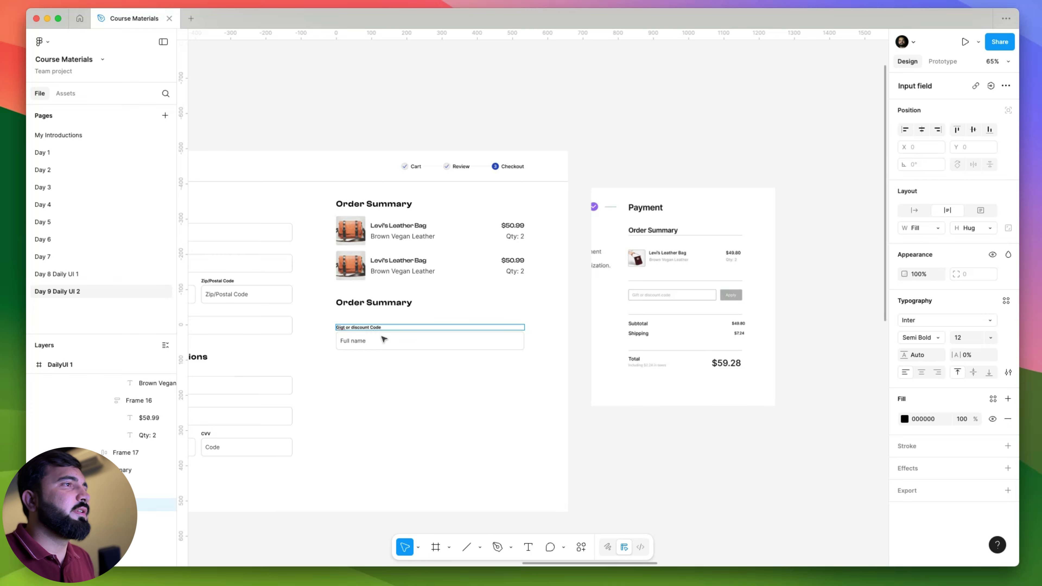
- Replace the copied field's placeholder with its label text, "Gigt or discount Code"
scroll(383, 339, "up", 5)
key("super+a")
key("super+c")
right_click(367, 313)
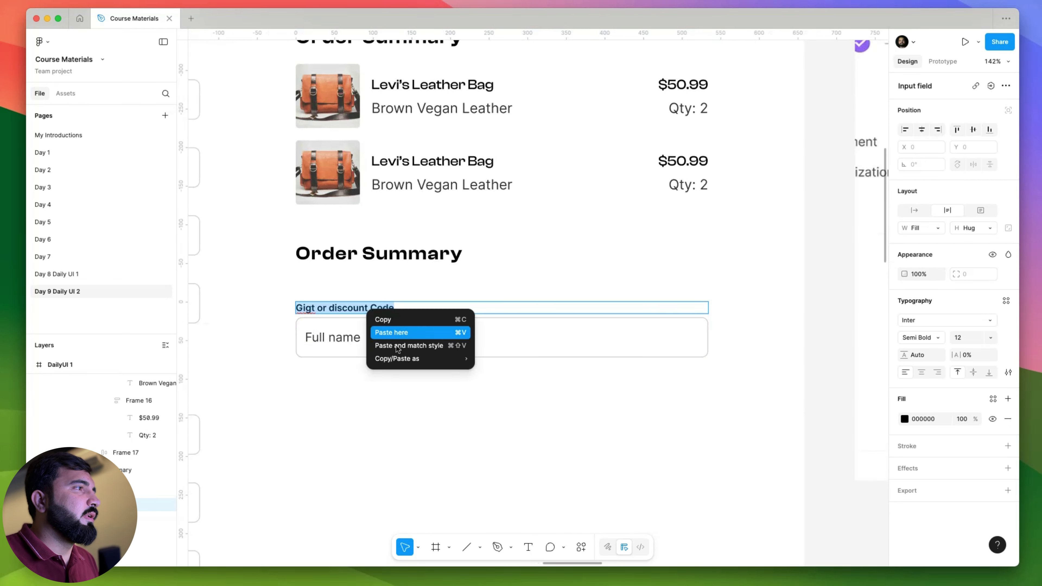
left_click(507, 357)
double_click(332, 337)
key("super+v")
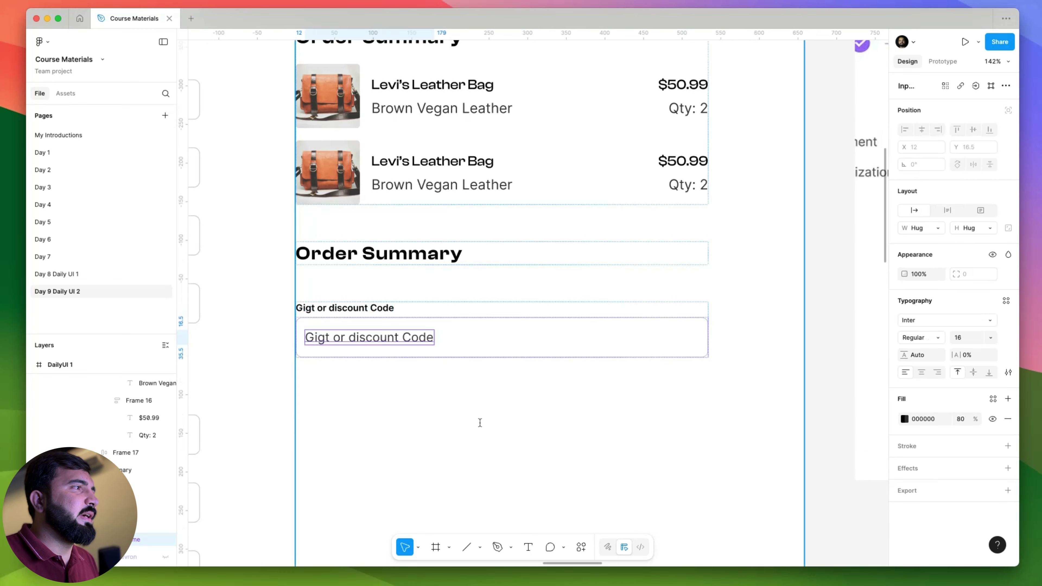
left_click(352, 307)
scroll(472, 342, "down", 3)
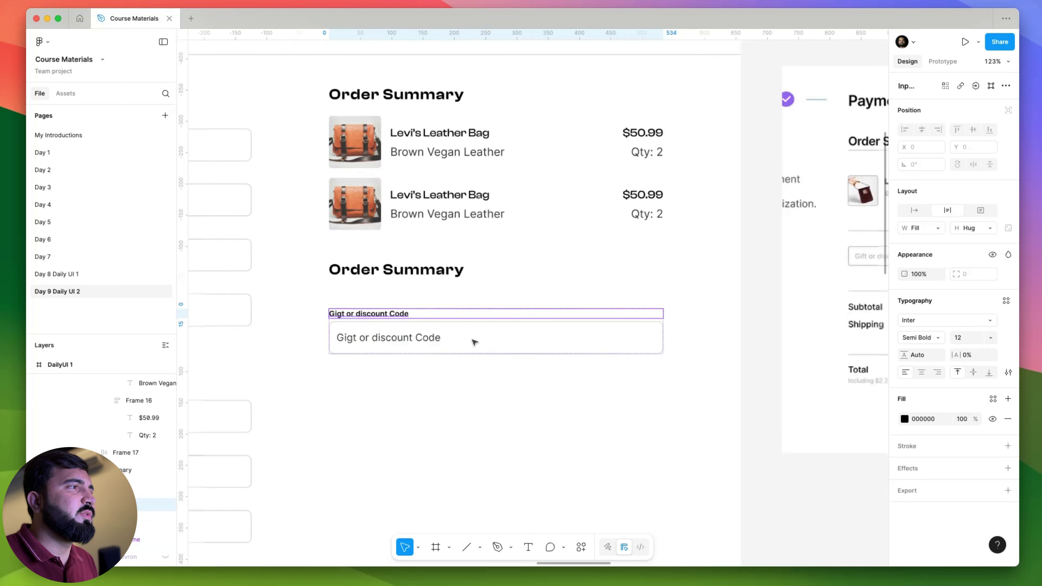
left_click(480, 342)
- Start creating a visibility property for the label text above the box in the Input field main component
scroll(410, 235, "down", 5)
left_click(414, 233)
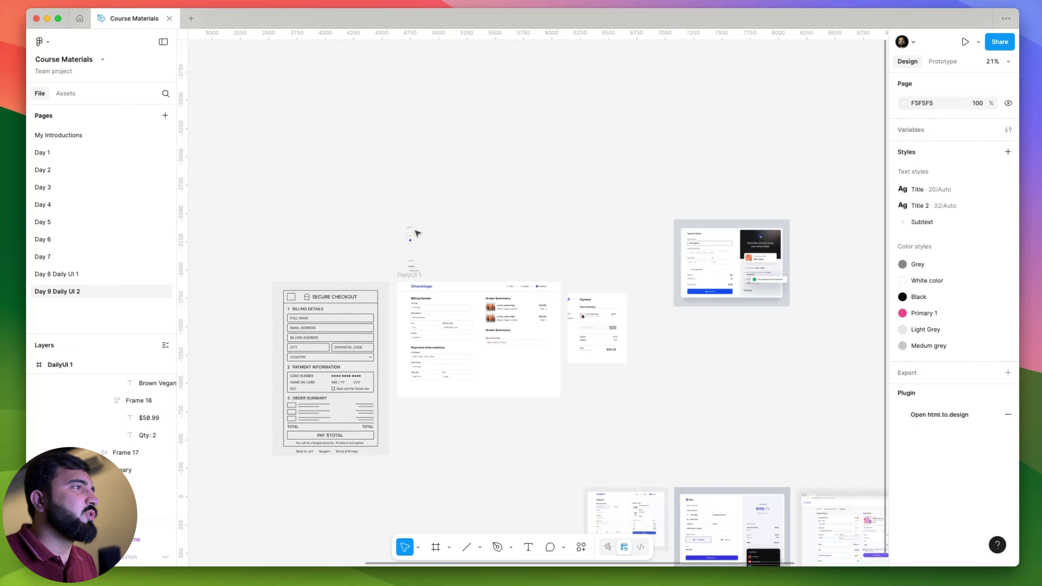
scroll(411, 268, "up", 5)
scroll(407, 368, "up", 5)
double_click(415, 329)
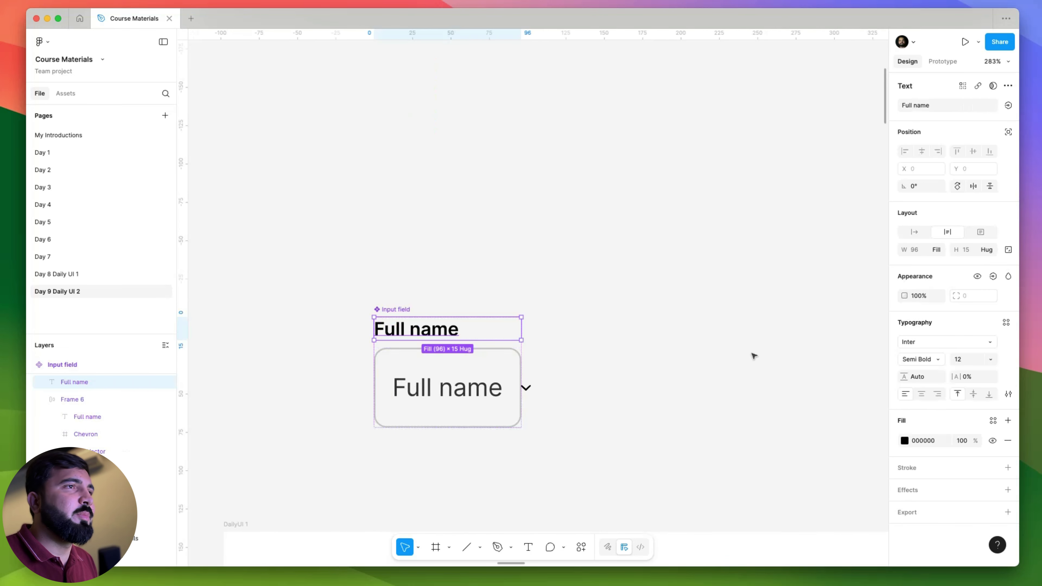
left_click(1008, 394)
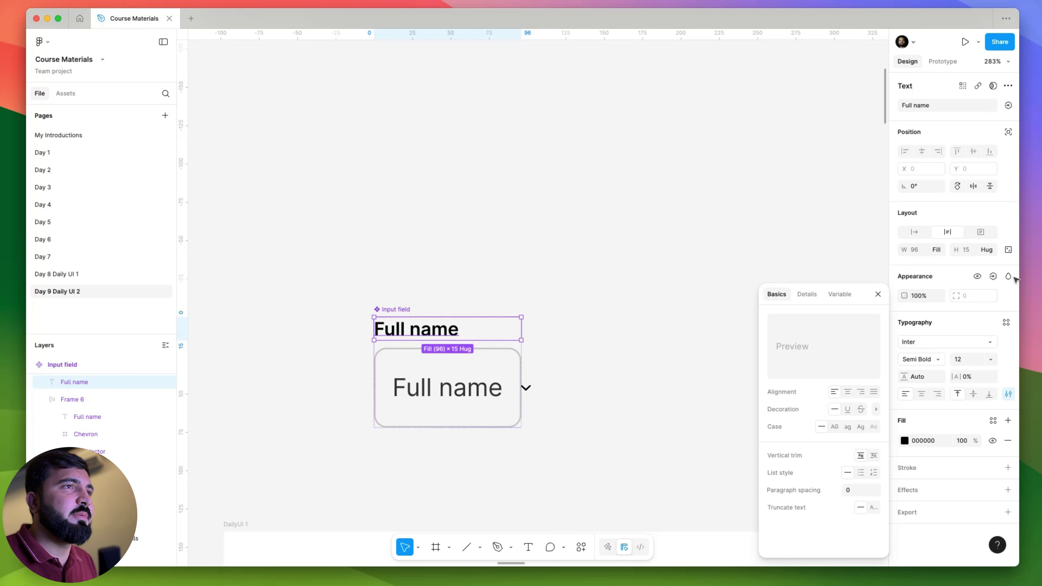
left_click(993, 275)
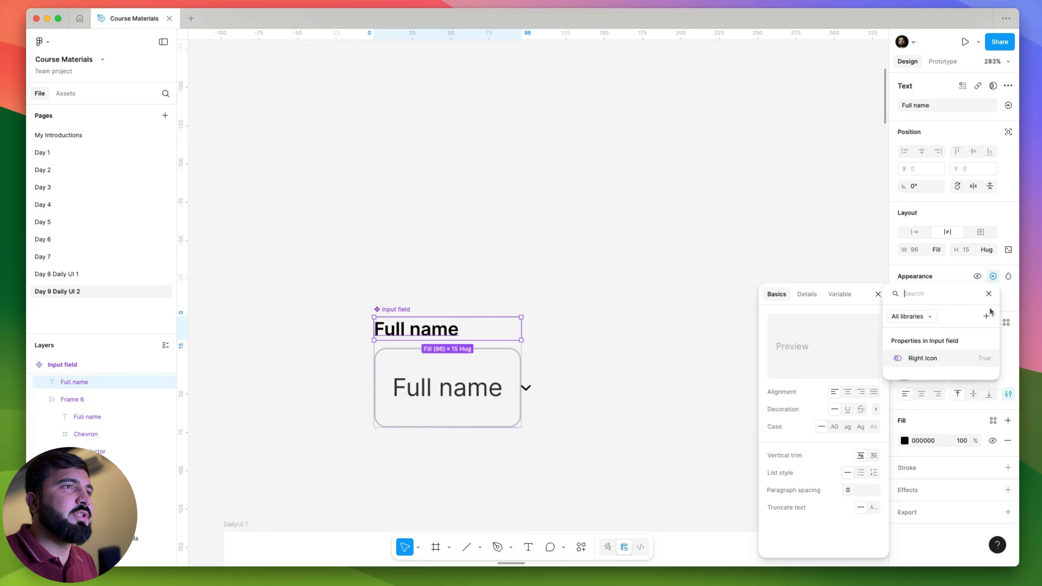
left_click(986, 317)
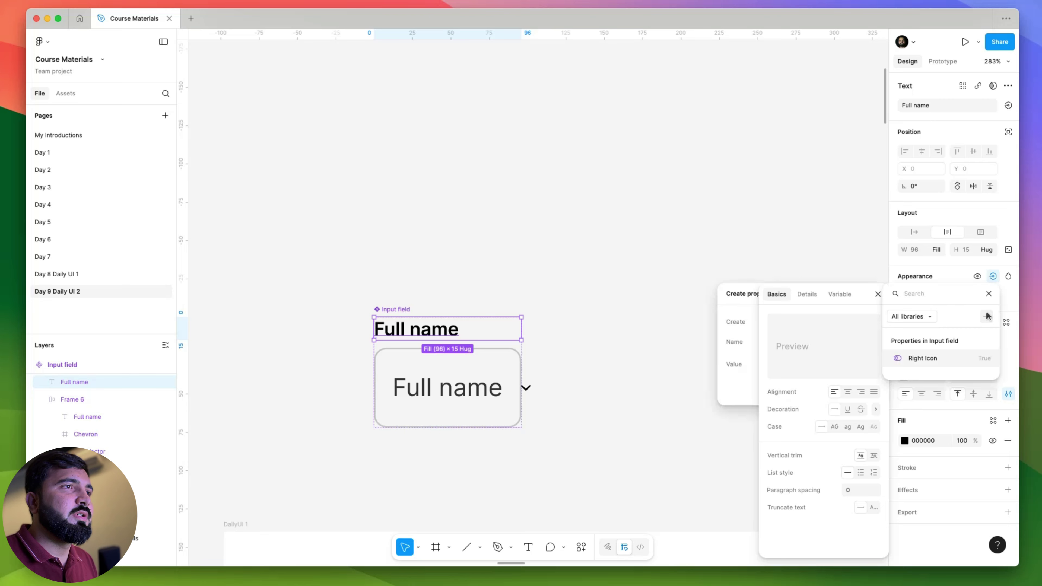
- Name the new property "Lavel", create it with value True and apply it to the label's visibility
left_click(878, 294)
left_click(817, 324)
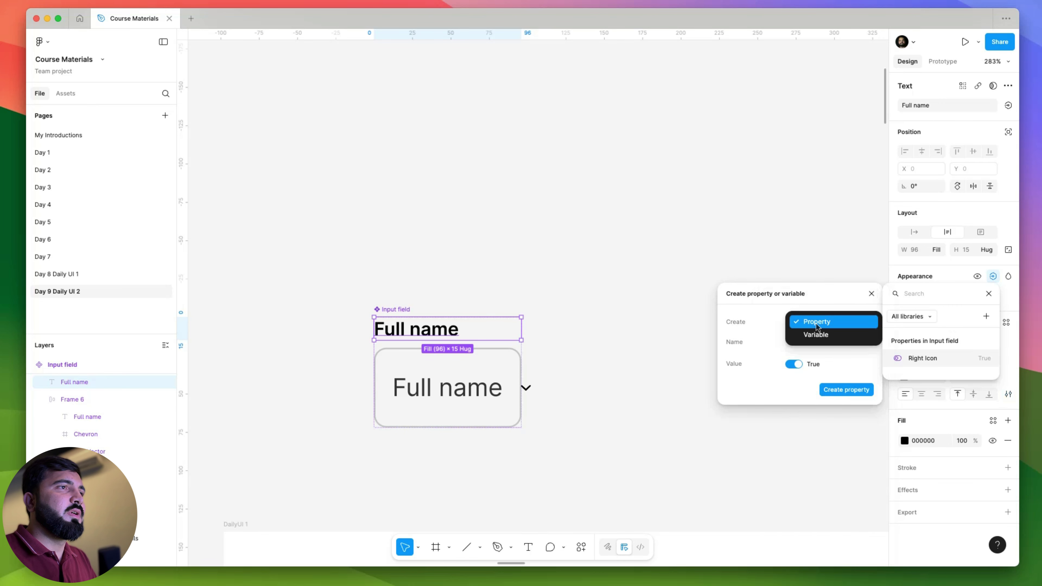
left_click(763, 313)
left_click(814, 342)
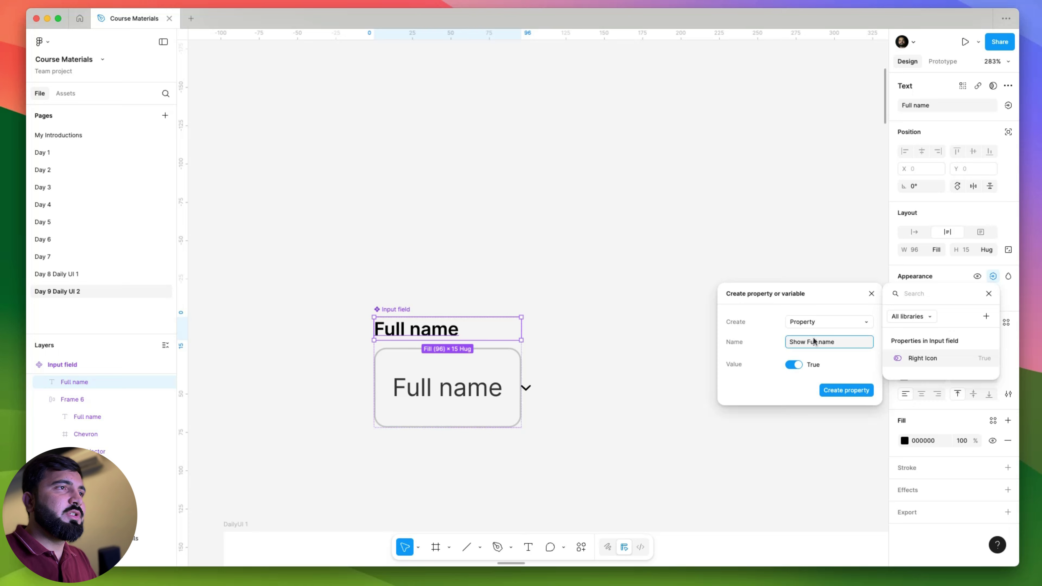
key("super+a")
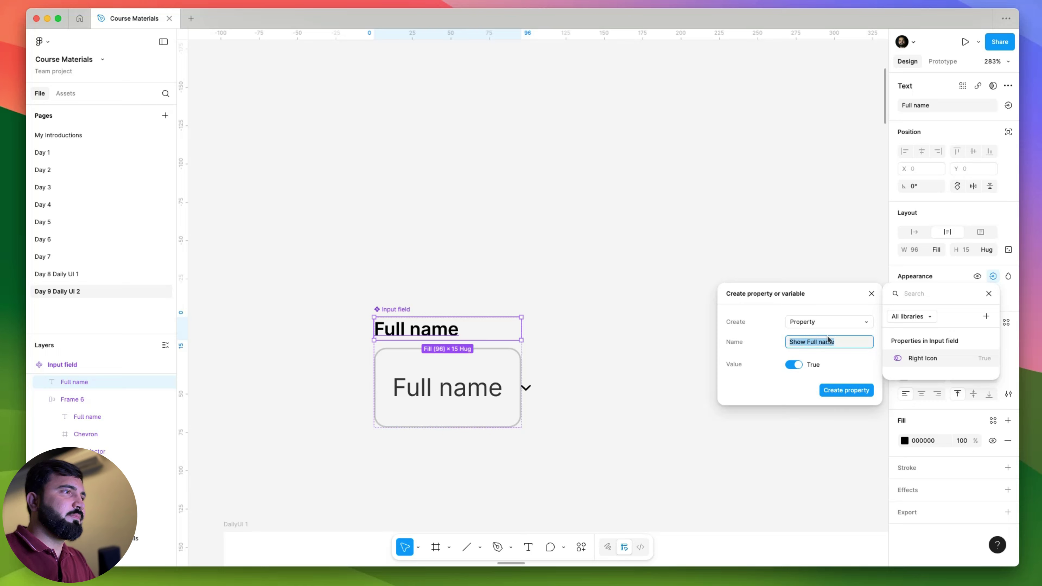
type("Lavel")
key("Return")
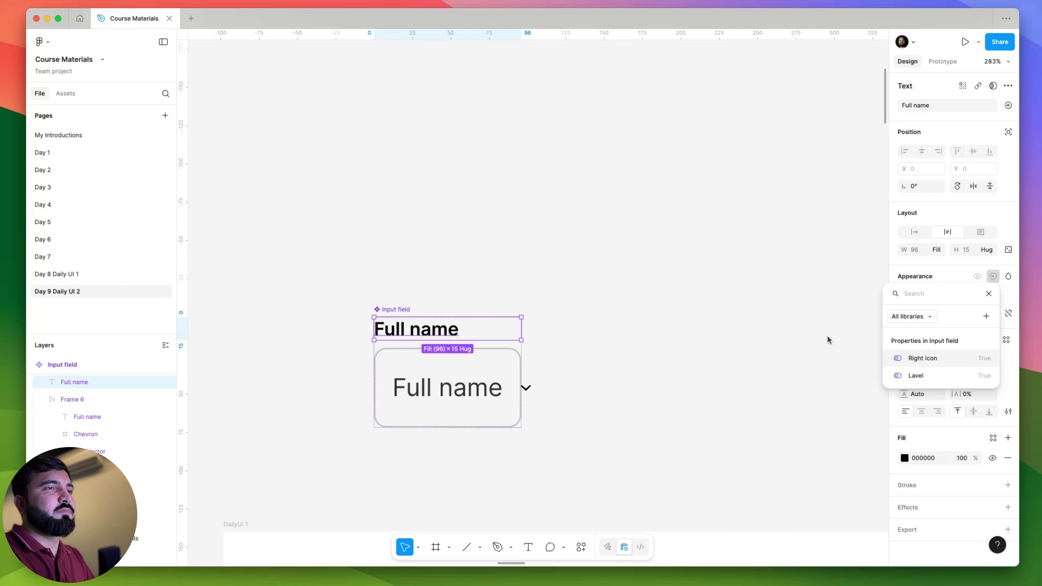
left_click(919, 376)
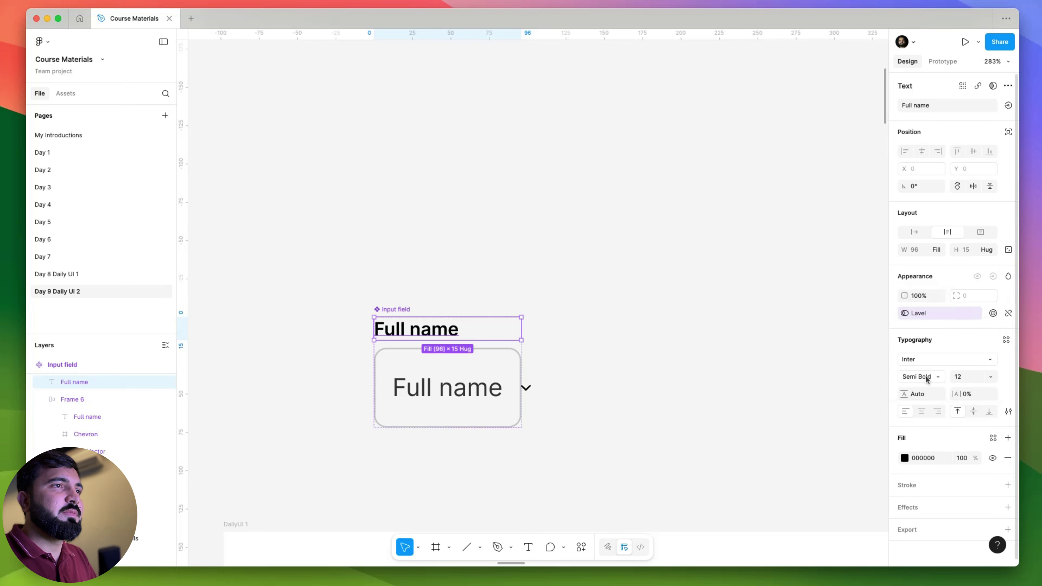
- Switch off the Lavel property on the discount code field in the order summary column
left_click(660, 300)
scroll(660, 300, "down", 5)
scroll(616, 329, "down", 5)
scroll(534, 349, "up", 5)
left_click(497, 372)
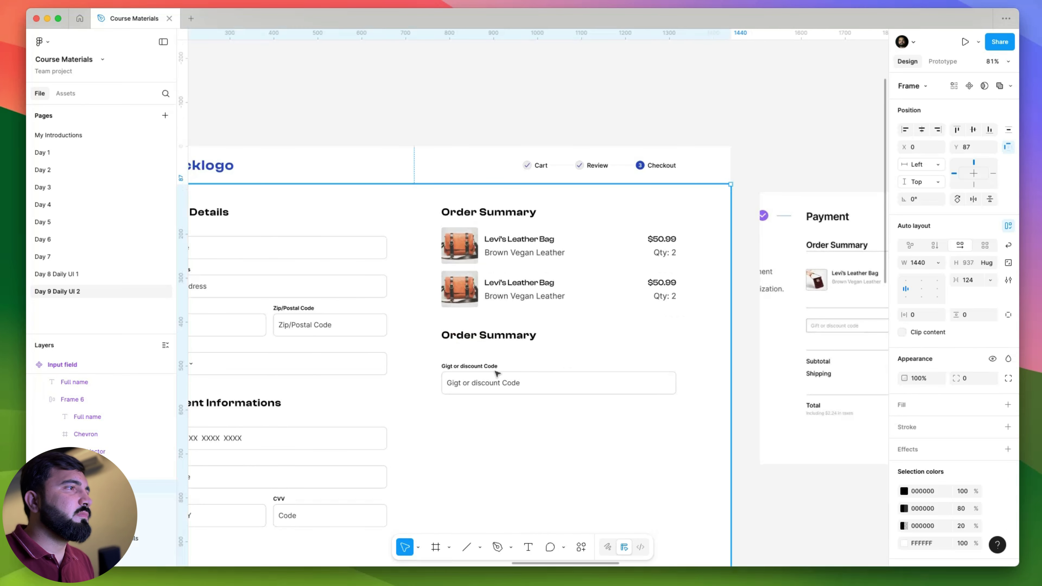
left_click(498, 373)
left_click(504, 373)
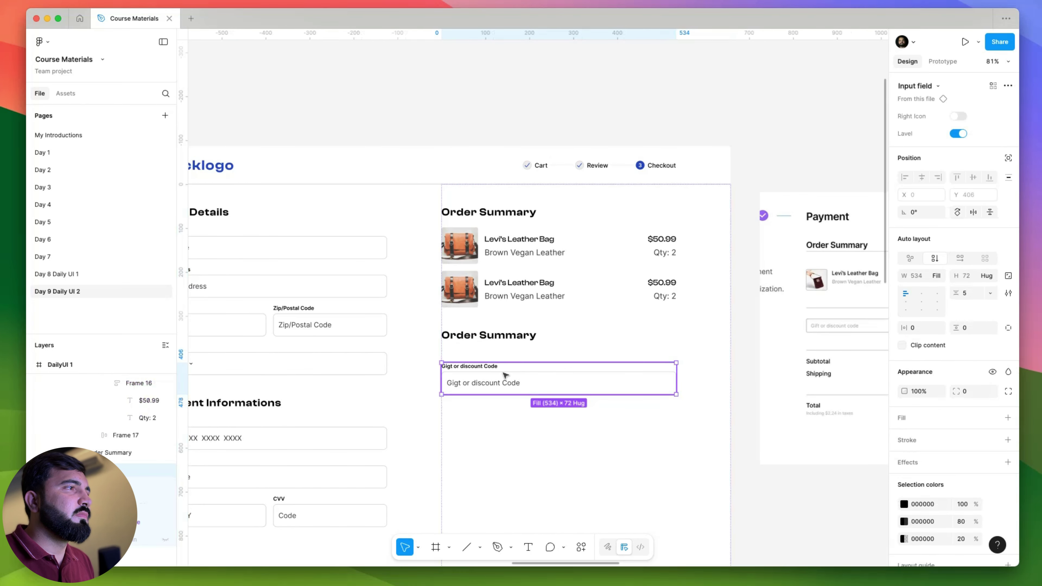
left_click(958, 134)
- Group the lower Order Summary heading and the discount code field in an auto layout with 20 spacing
left_click(518, 370)
left_click(518, 369)
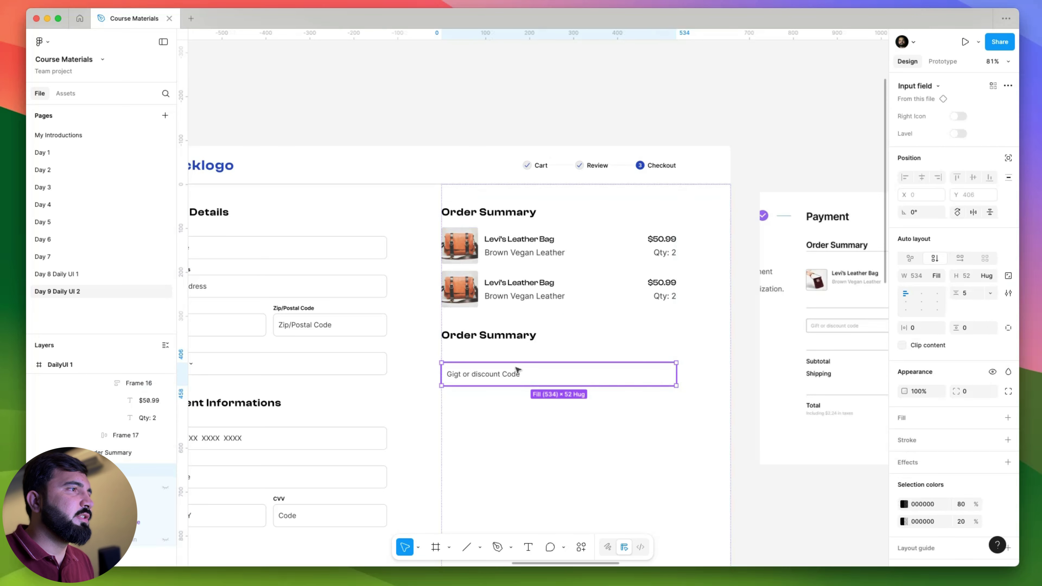
left_click(509, 335, "shift")
key("shift+a")
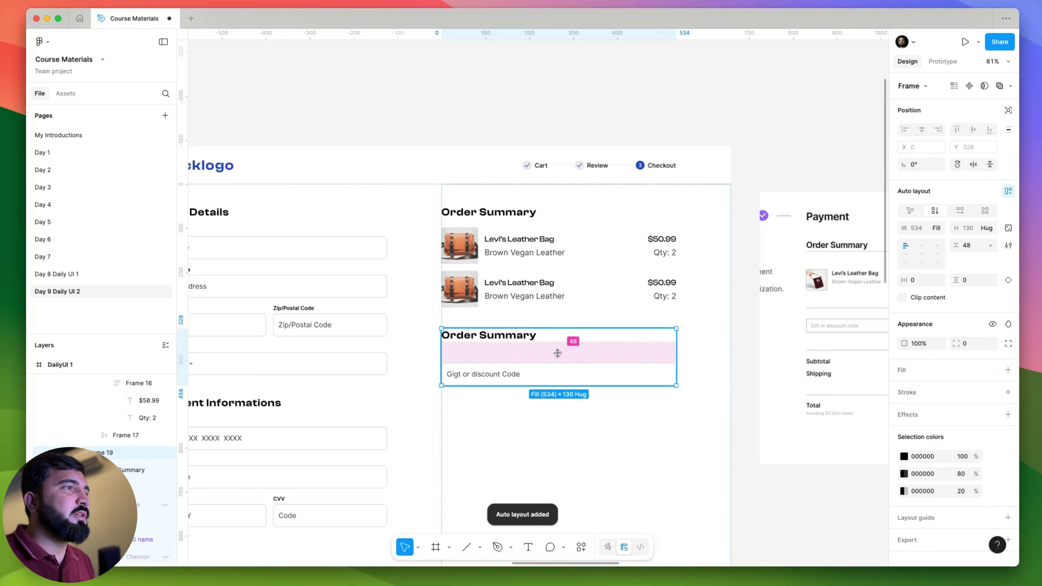
left_click(973, 249)
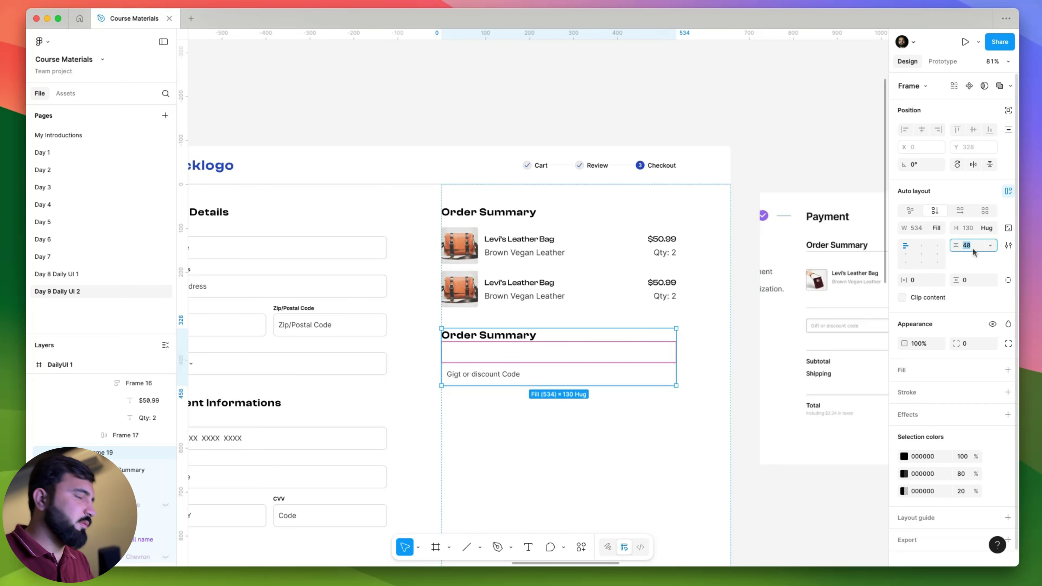
type("20")
key("Return")
left_click(533, 236)
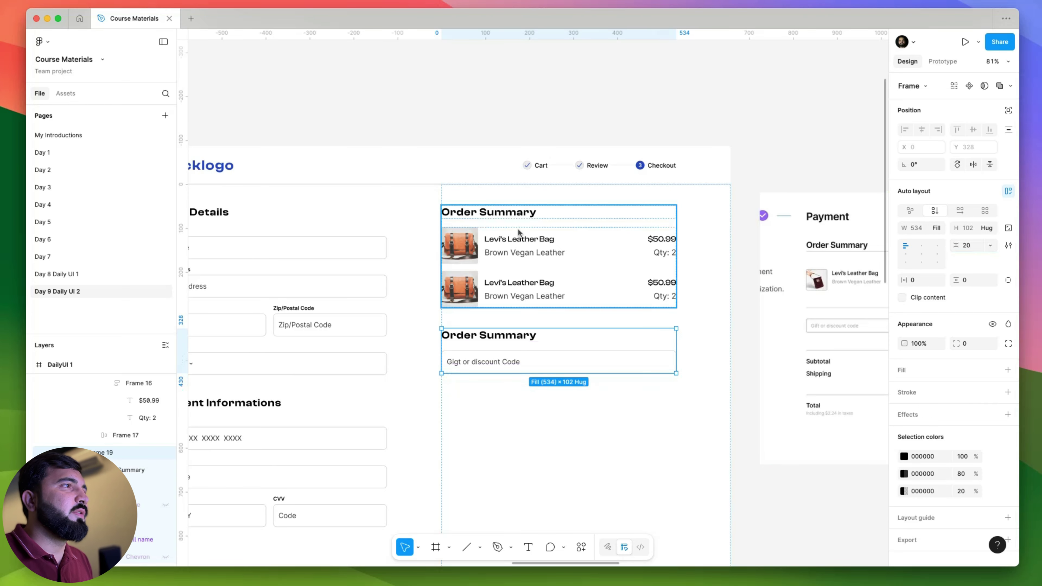
- Replace the heading above the discount code field with "Promotion Code"
left_click(504, 335)
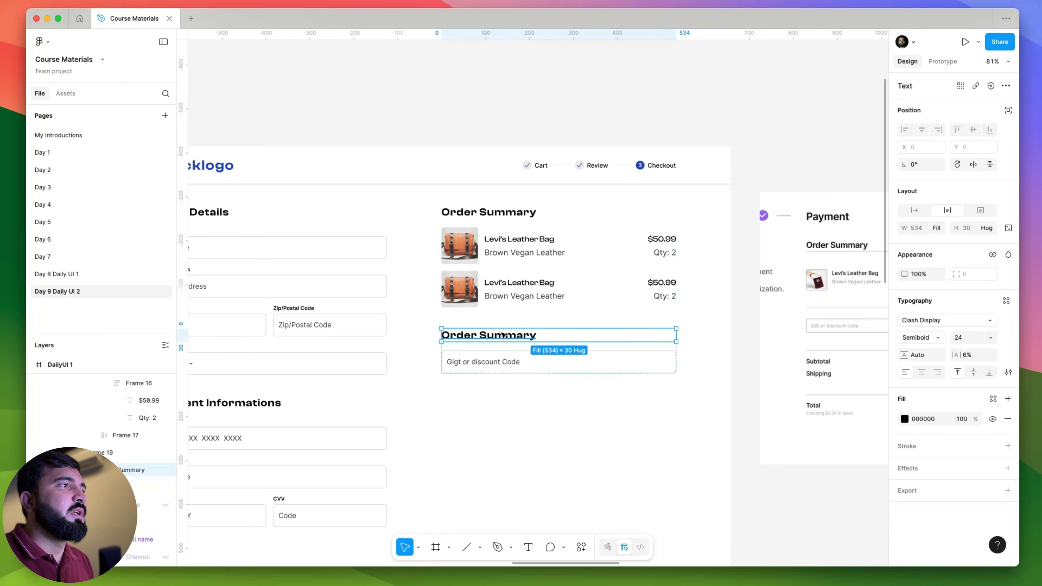
double_click(504, 335)
scroll(504, 335, "down", 3)
key("BackSpace")
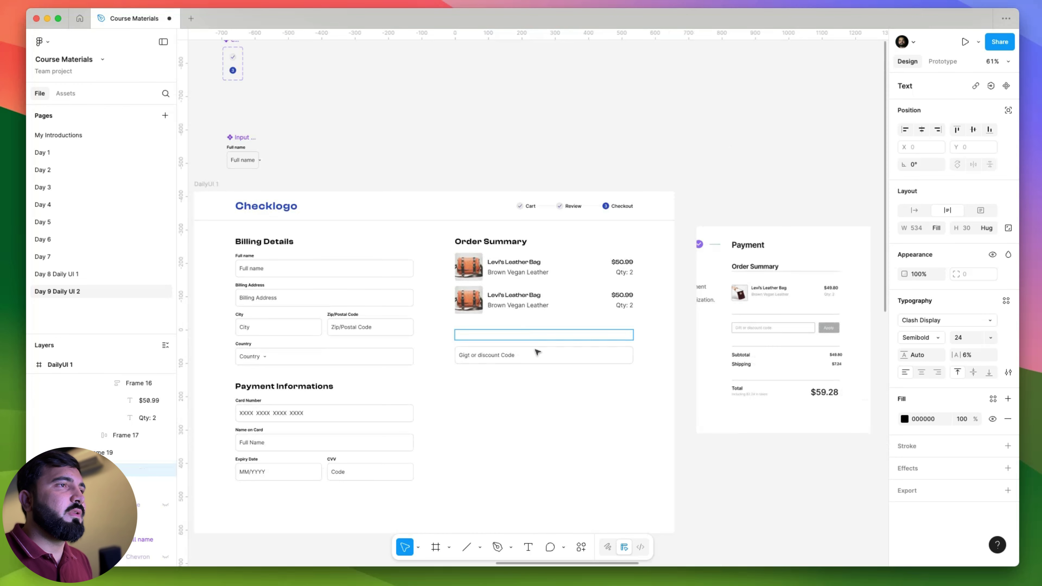
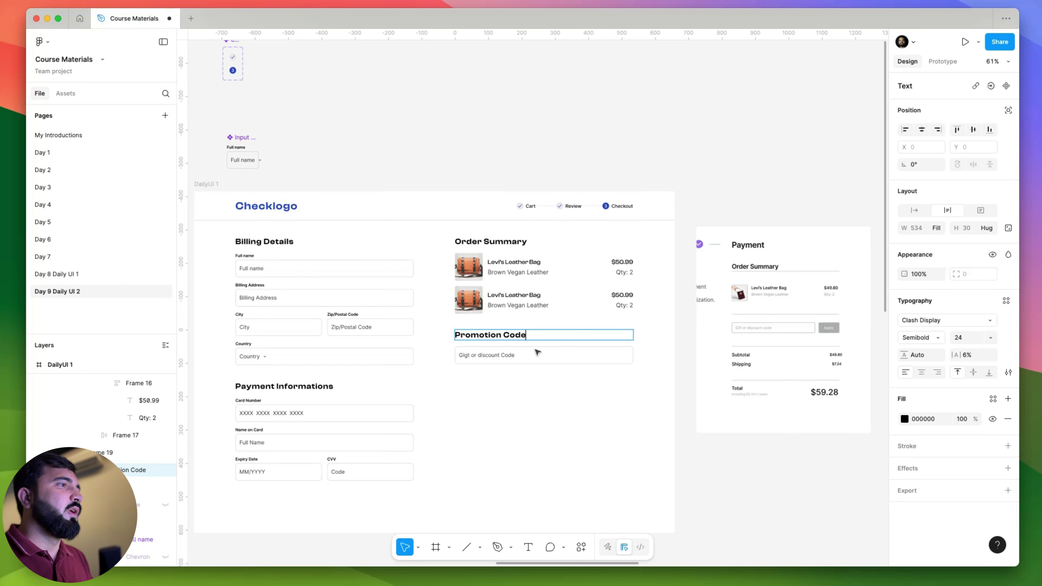
- Correct the misspelled first word of the discount field's placeholder so it reads "Gift or discount Code"
double_click(484, 356)
scroll(486, 355, "up", 10)
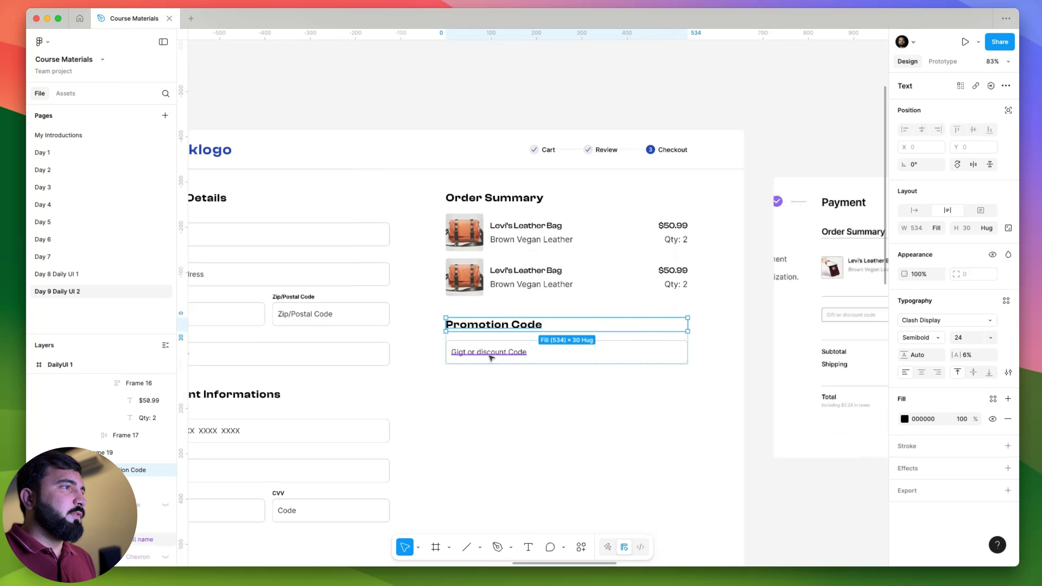
left_click(463, 349)
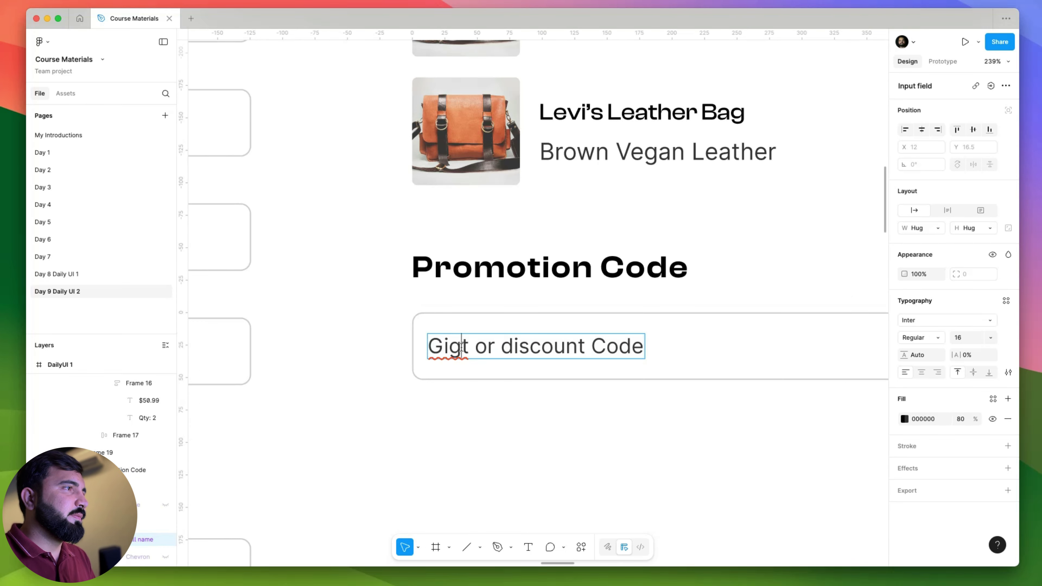
key("shift+Left")
type("f")
key("Escape")
key("Escape")
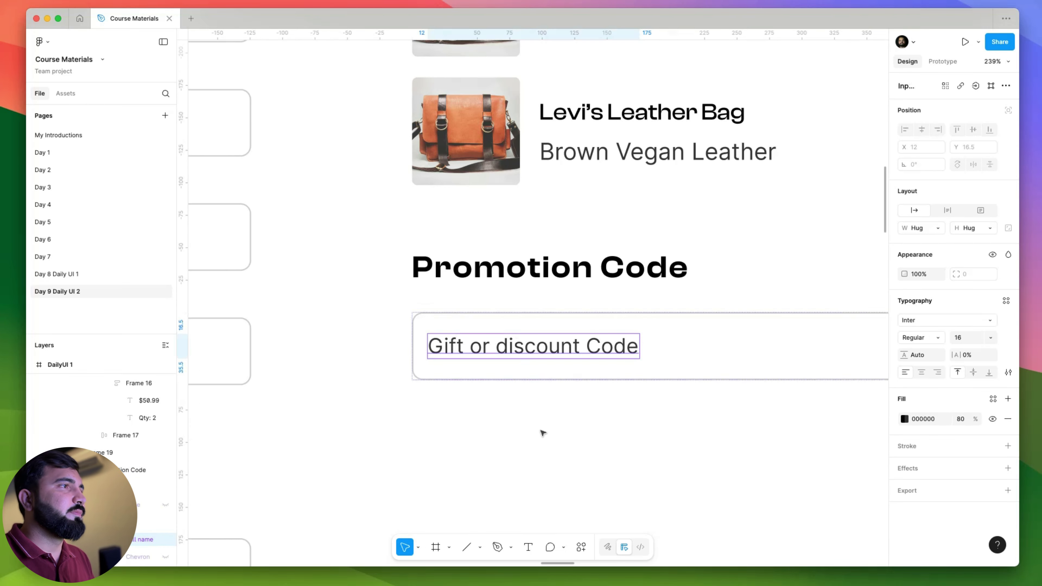
- Compare the Promotion Code section with the wireframe's discount code row and Apply button, and select the code field
scroll(704, 421, "down", 5)
scroll(655, 387, "right", 6)
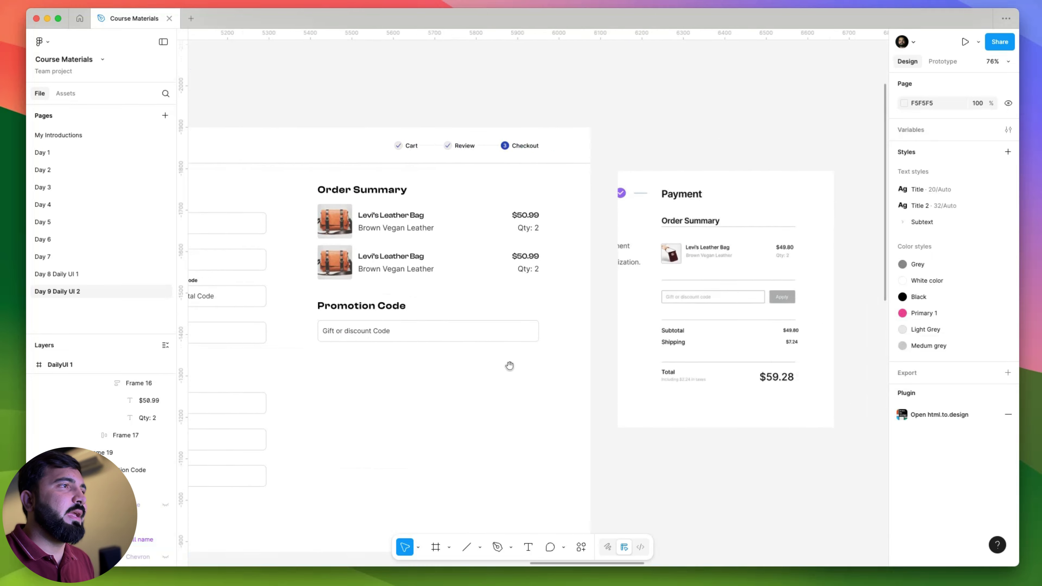
scroll(404, 320, "down", 1)
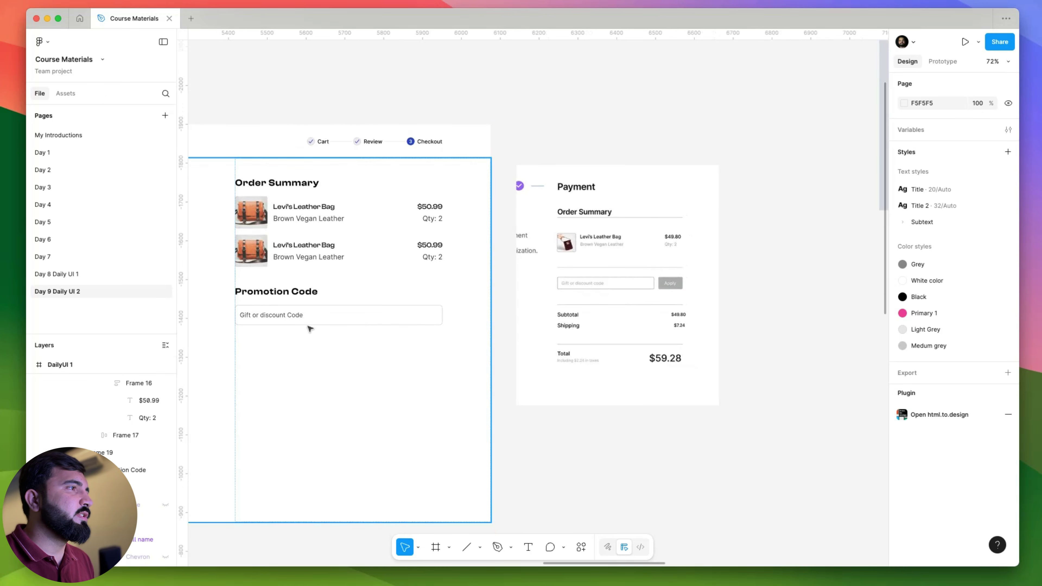
scroll(348, 320, "up", 3)
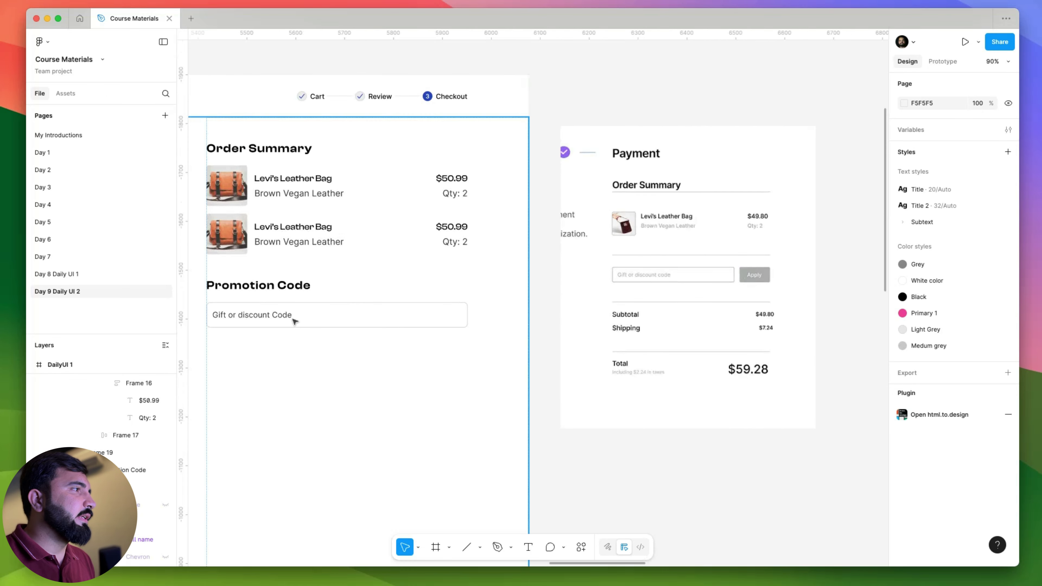
left_click(293, 320)
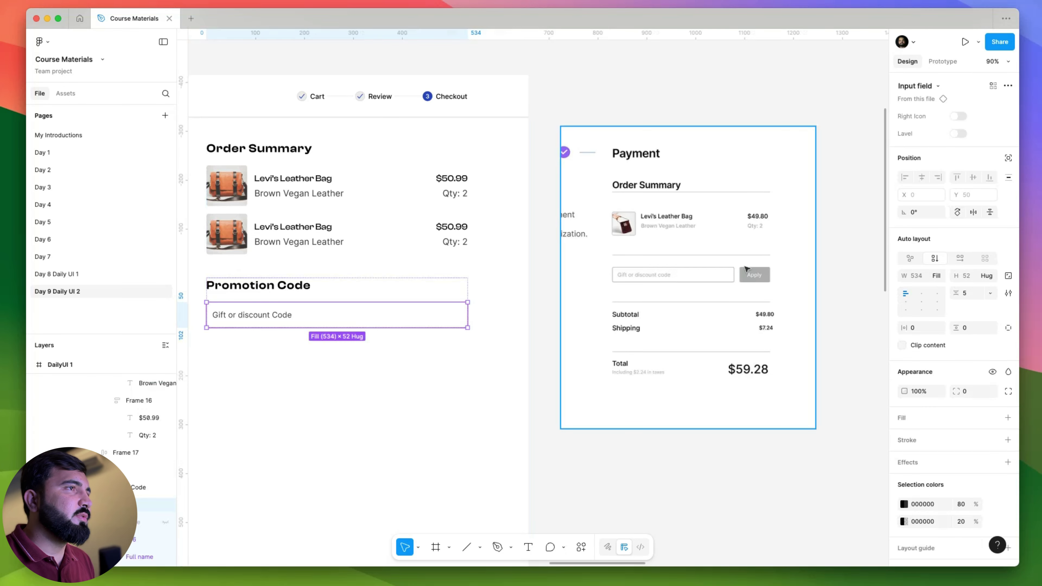
scroll(533, 328, "down", 5)
scroll(533, 329, "up", 2)
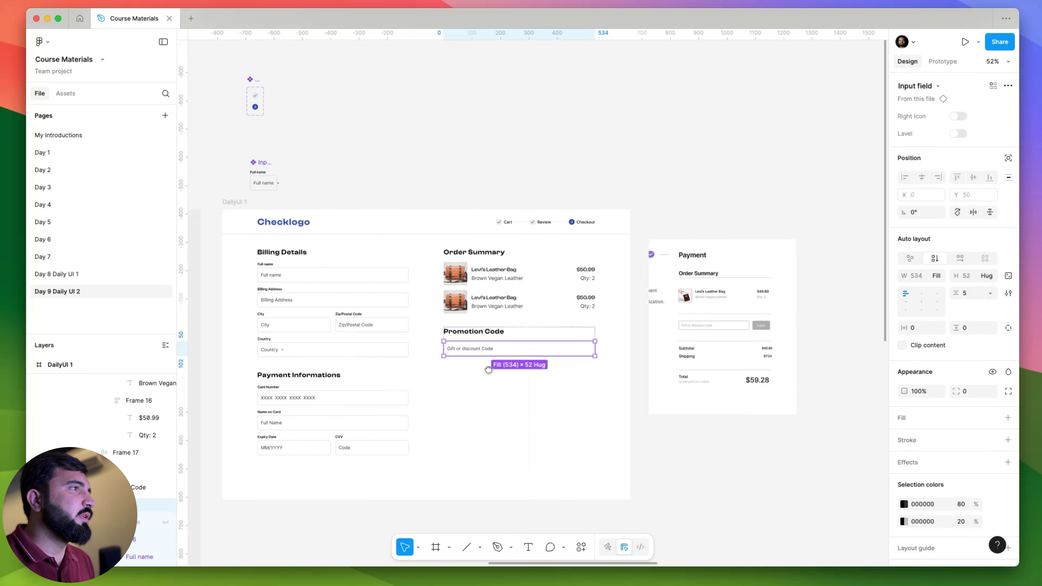
left_click_drag(489, 368, 414, 384)
scroll(414, 384, "up", 6)
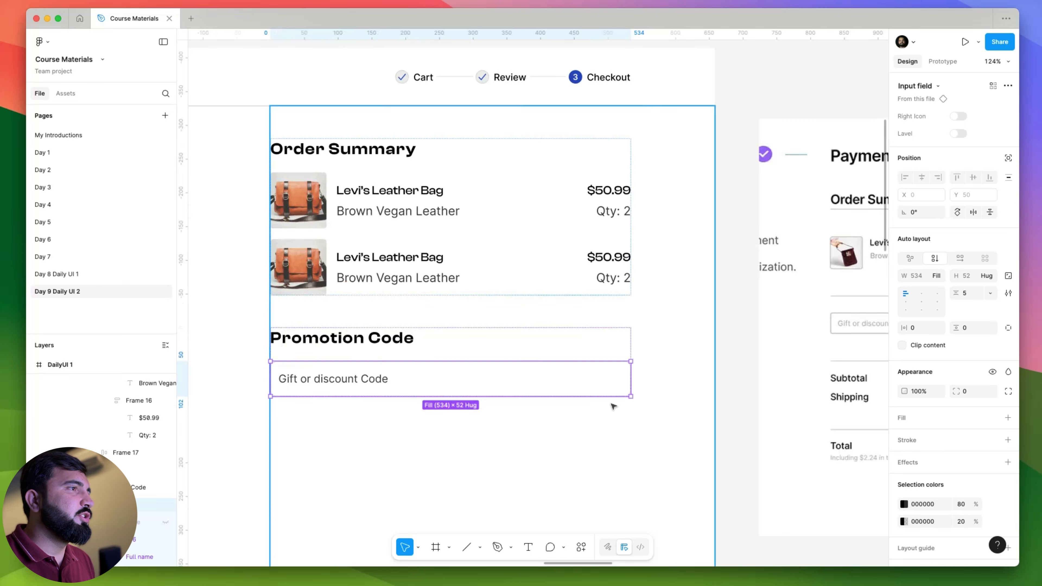
left_click(657, 378)
scroll(657, 378, "down", 8)
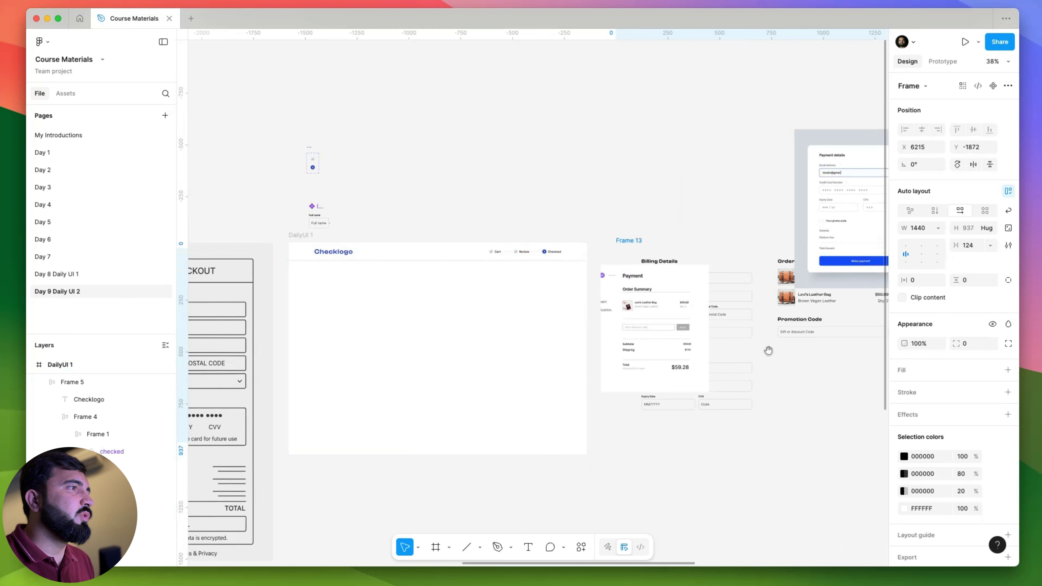
left_click(523, 205)
- Add the text "Button" on the empty canvas above the checkout frame and wrap it in an auto layout frame
scroll(466, 166, "up", 6)
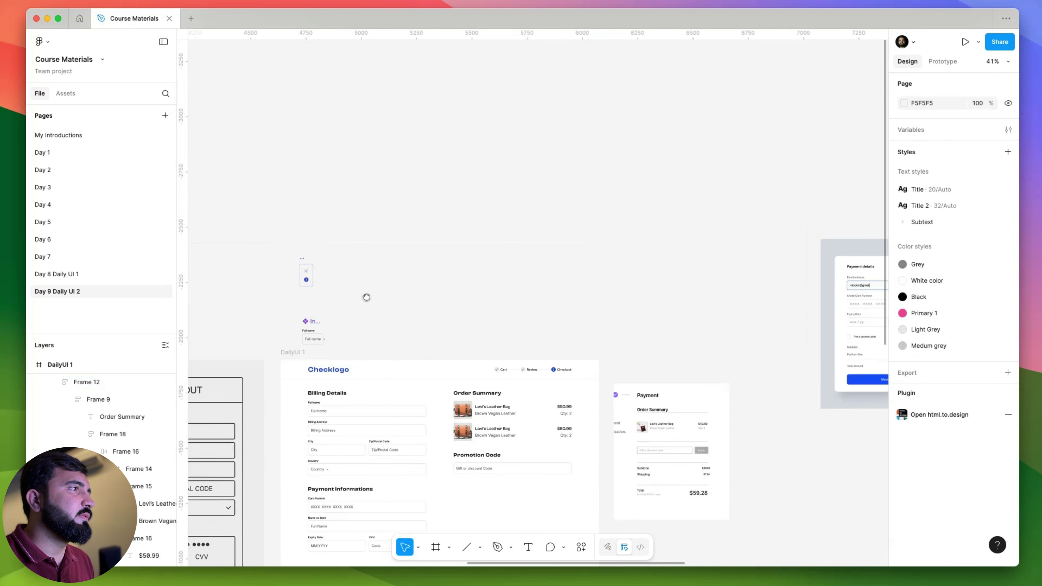
scroll(386, 354, "down", 1)
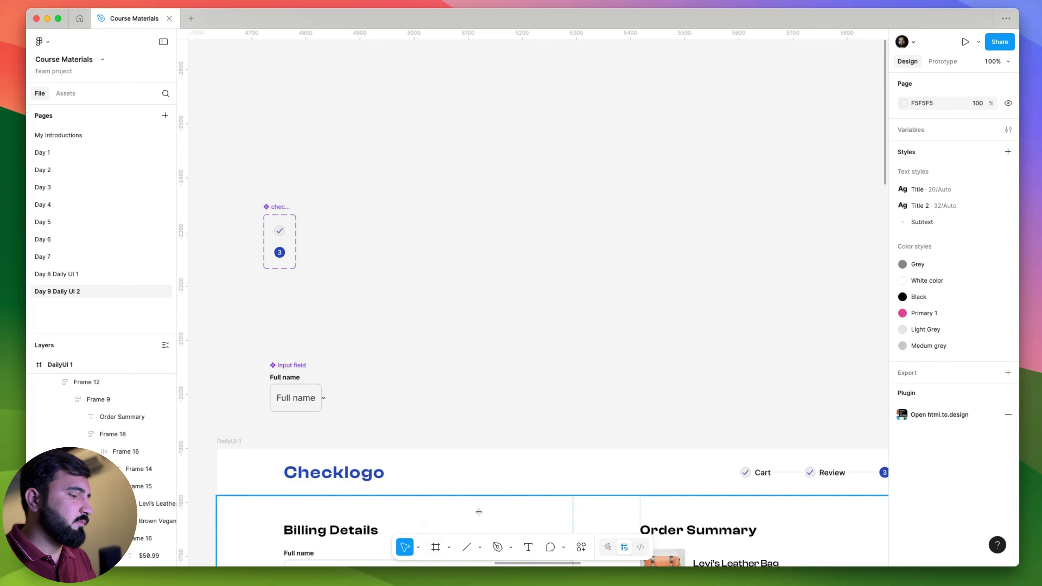
key("t")
left_click(514, 348)
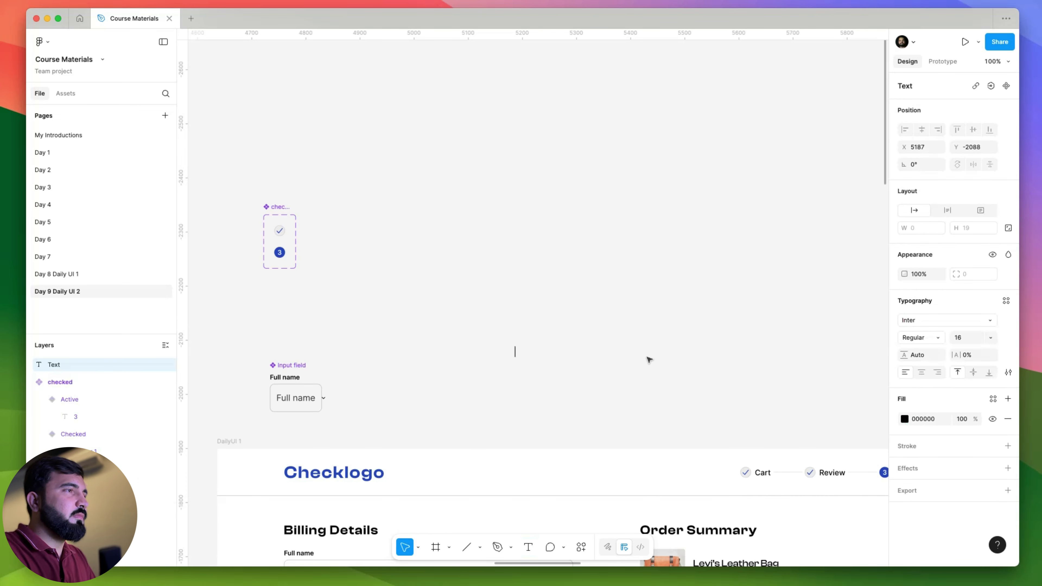
type("Button")
key("super+a")
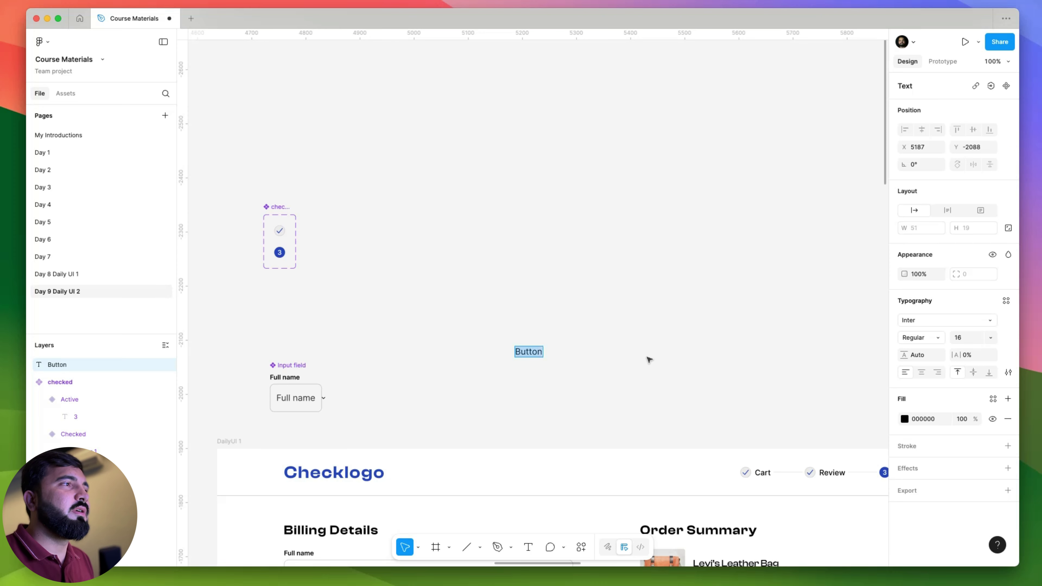
key("Escape")
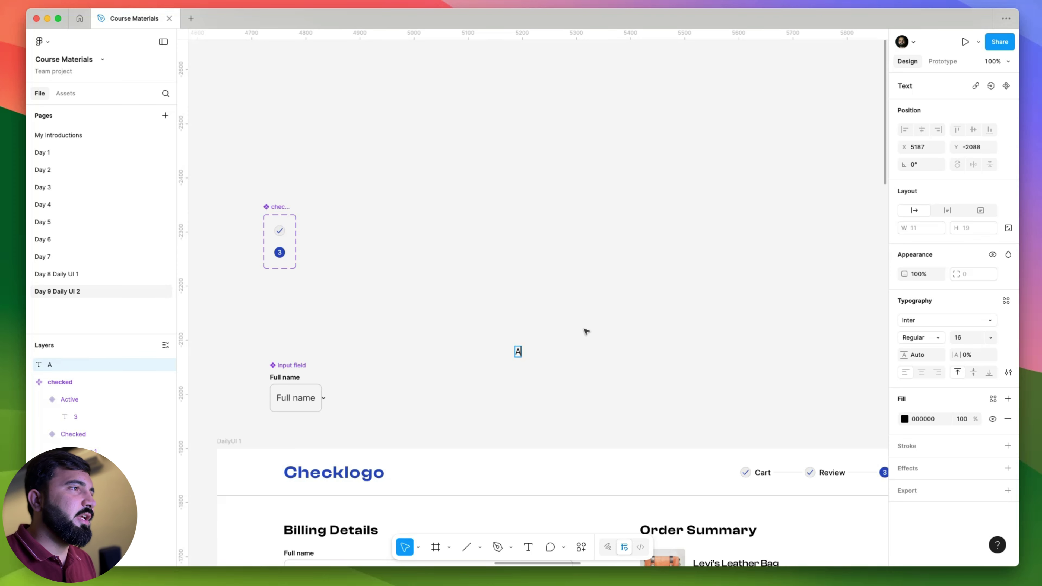
key("shift+a")
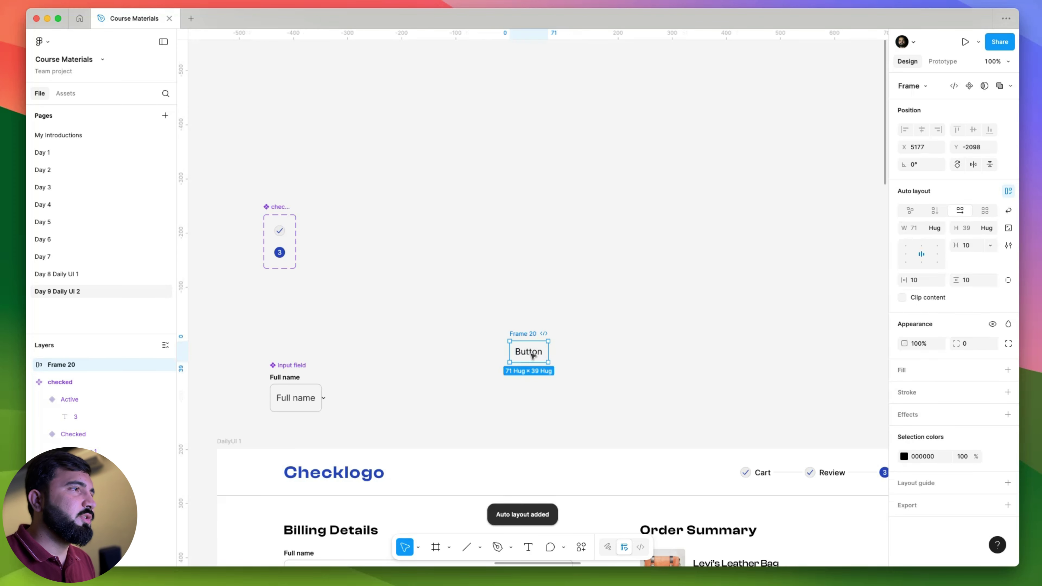
- Set the button frame's height to 56 and give it the logo's blue fill, 2543BF
scroll(549, 347, "up", 3)
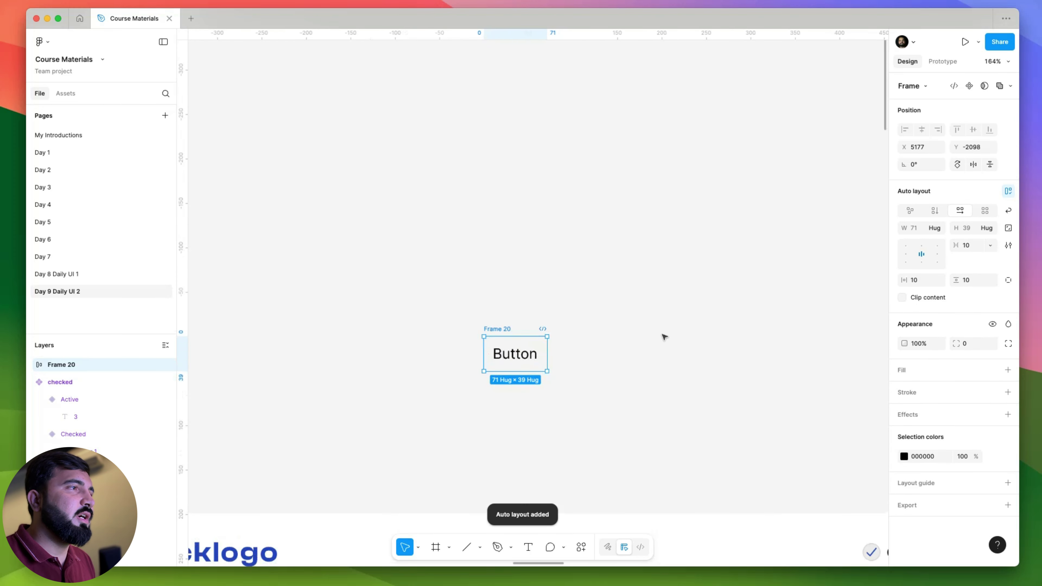
left_click(970, 231)
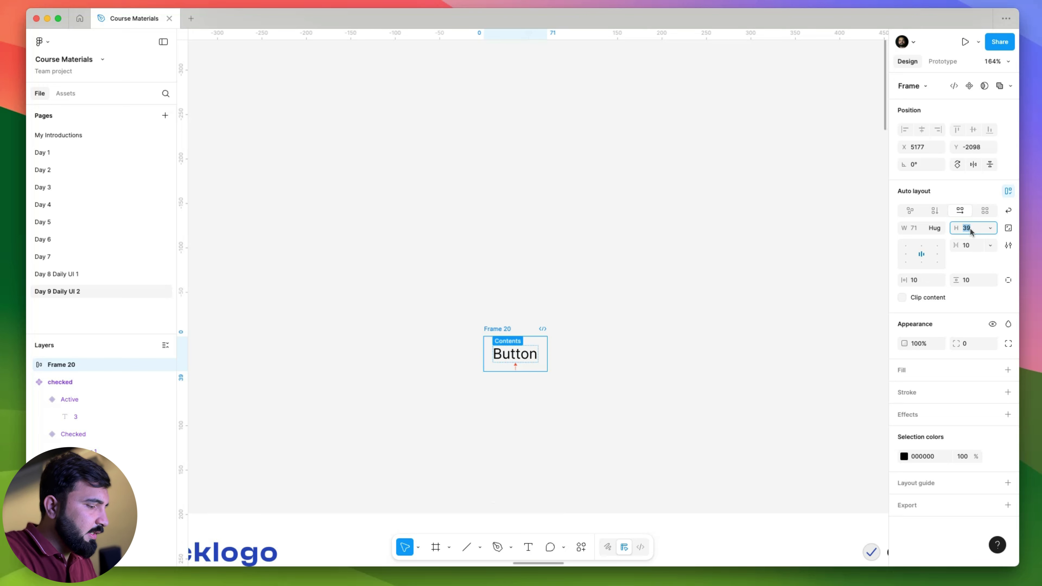
type("56")
key("Return")
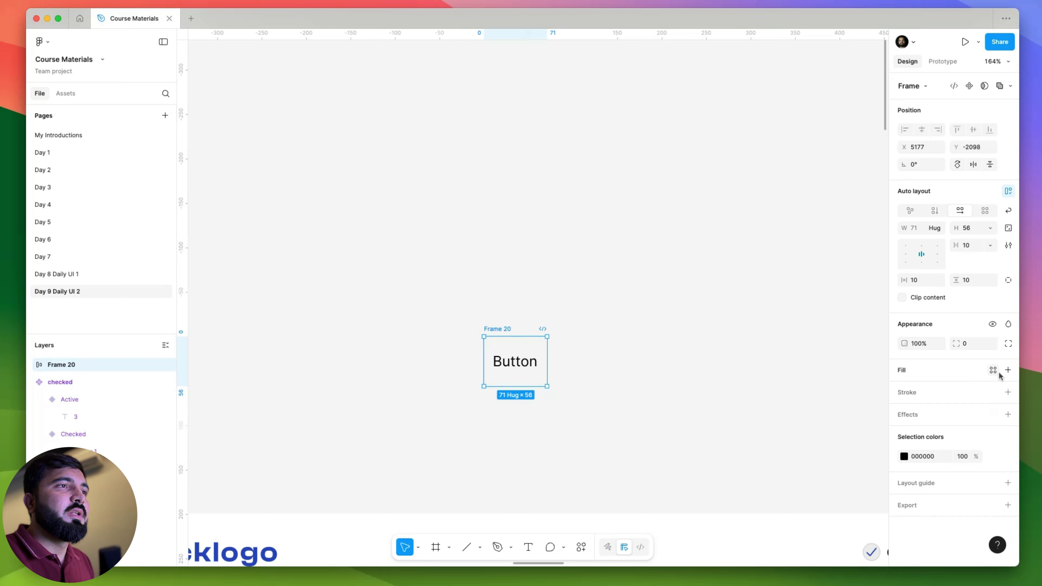
left_click(1007, 371)
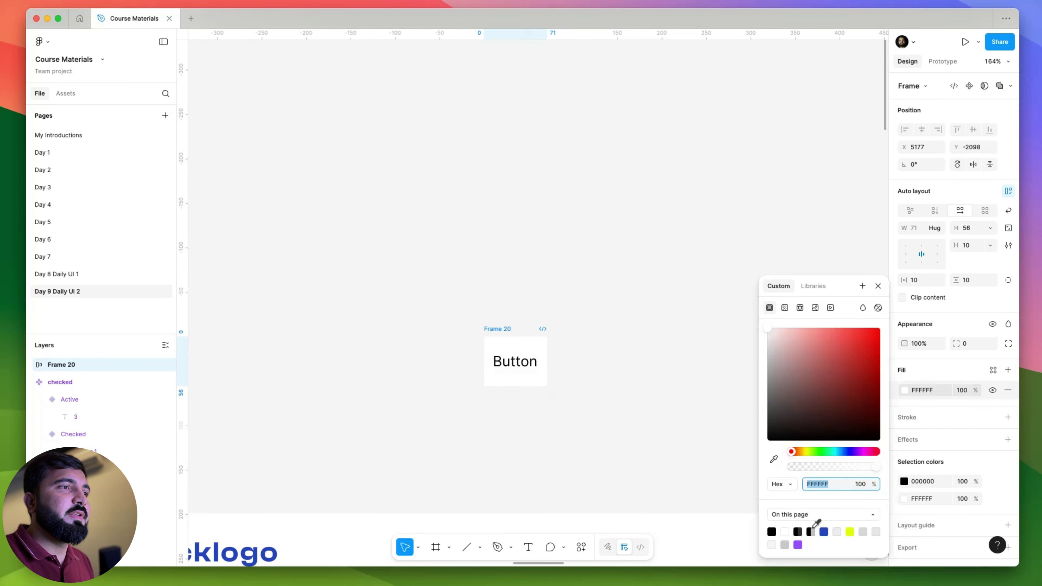
left_click(824, 531)
- Make the button's label bold and colour it white, FFFFFF
left_click(518, 365)
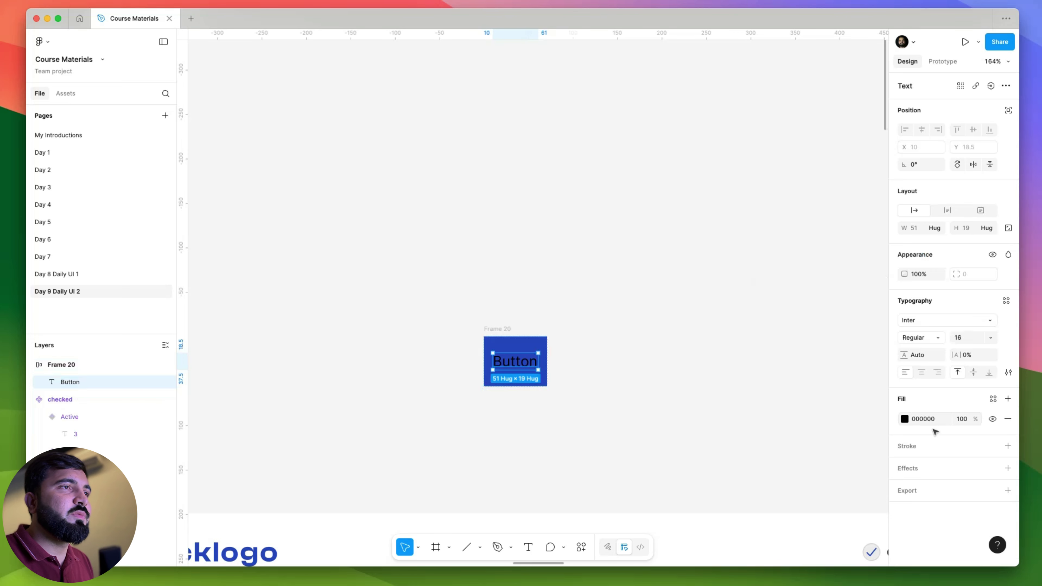
left_click(919, 337)
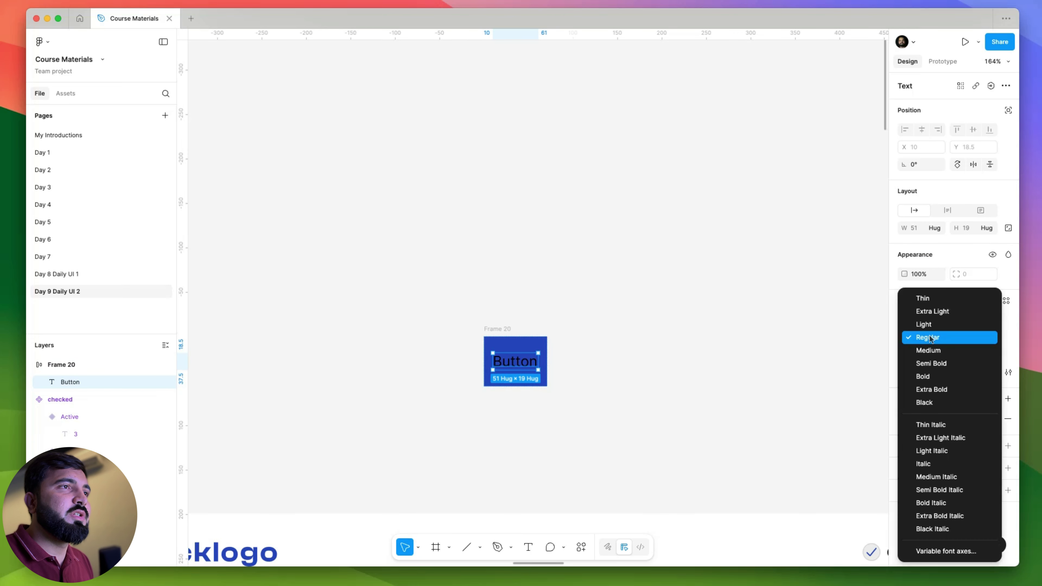
left_click(924, 377)
left_click(904, 419)
left_click(784, 532)
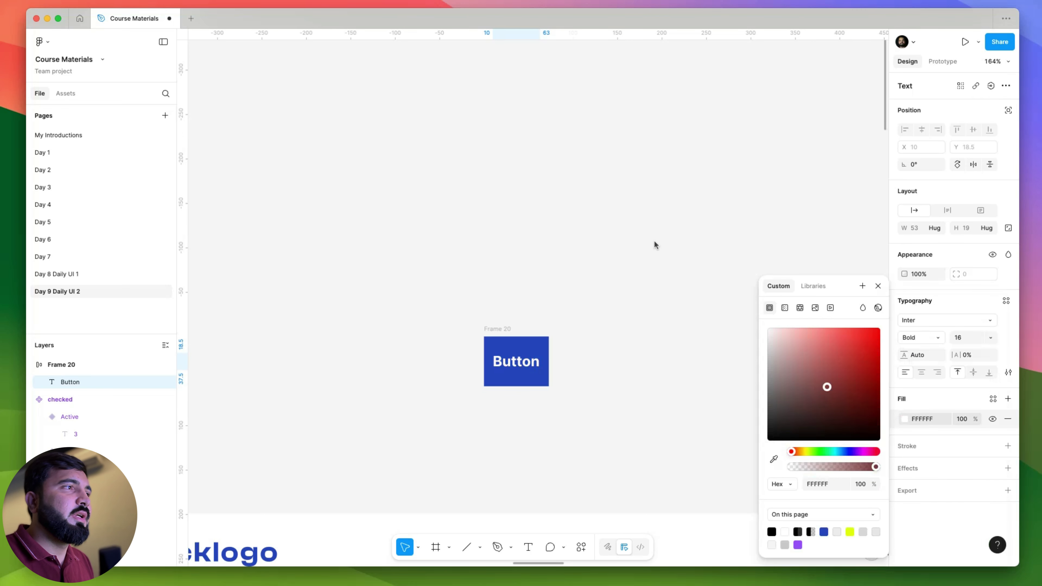
left_click(595, 267)
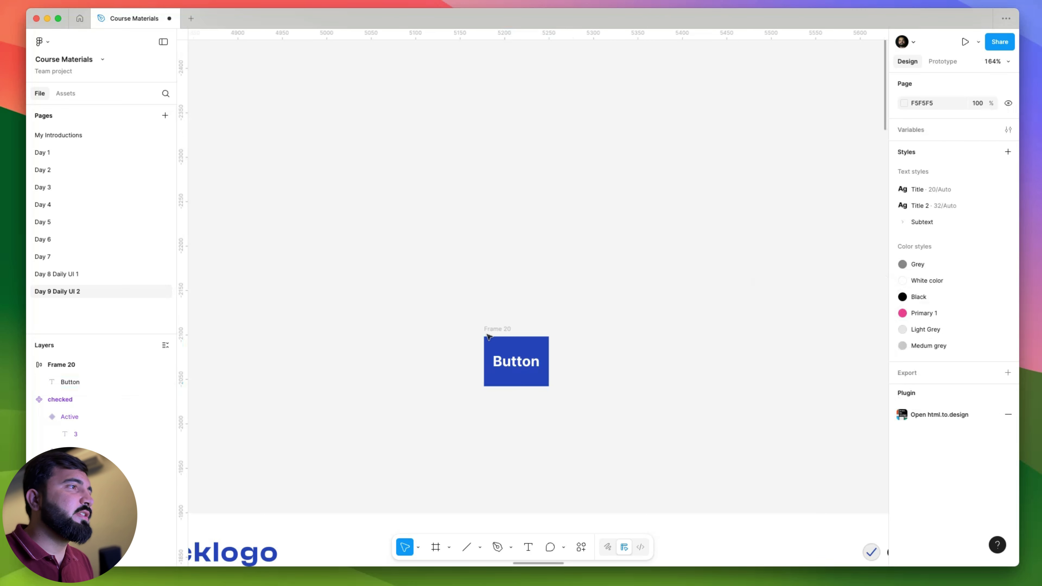
- Turn the blue button frame into a component and rename it Button
left_click(497, 328)
scroll(500, 322, "down", 5)
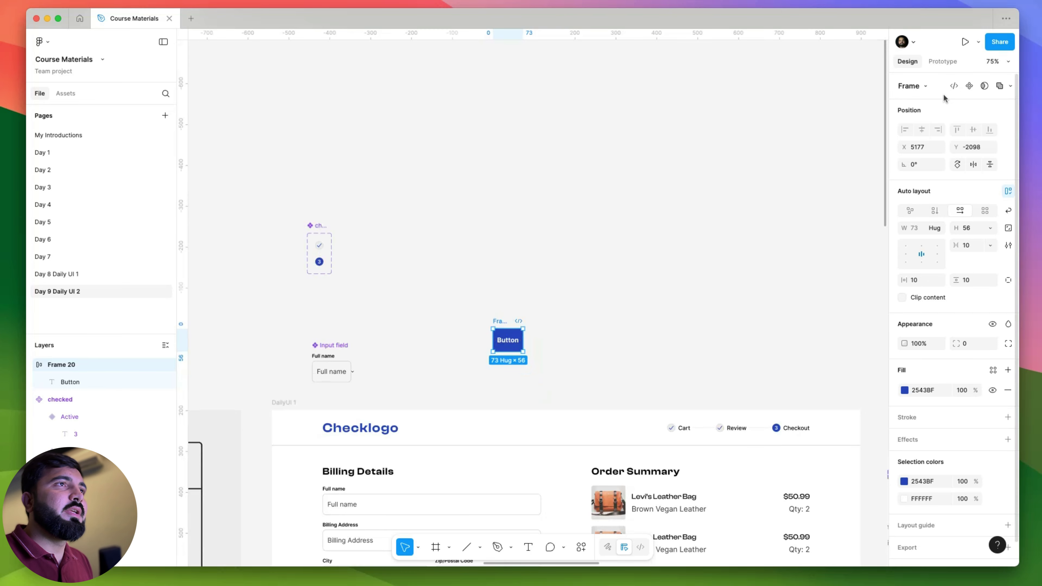
left_click(969, 85)
scroll(510, 321, "up", 5)
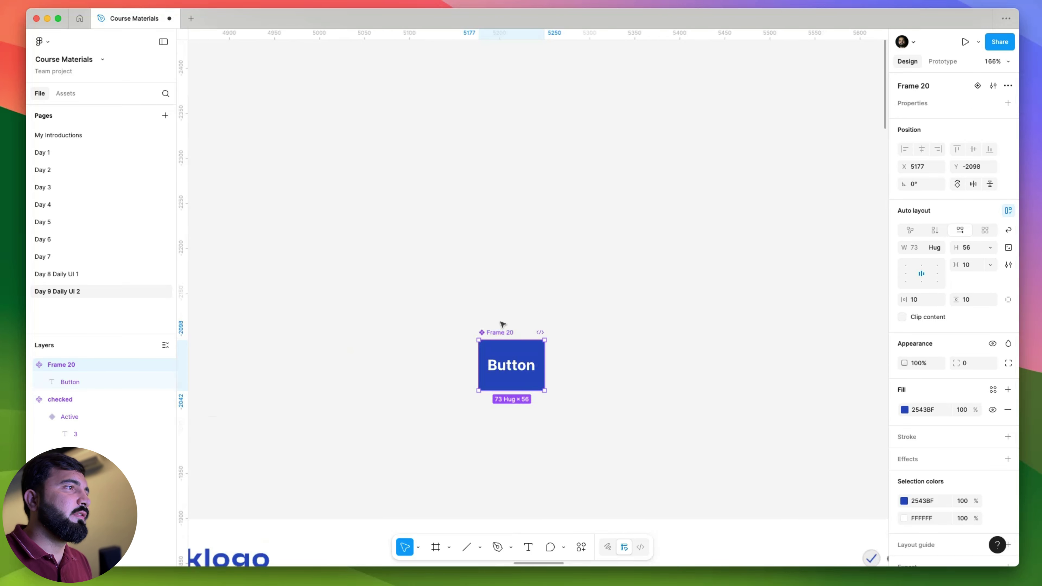
key("super+r")
type("But")
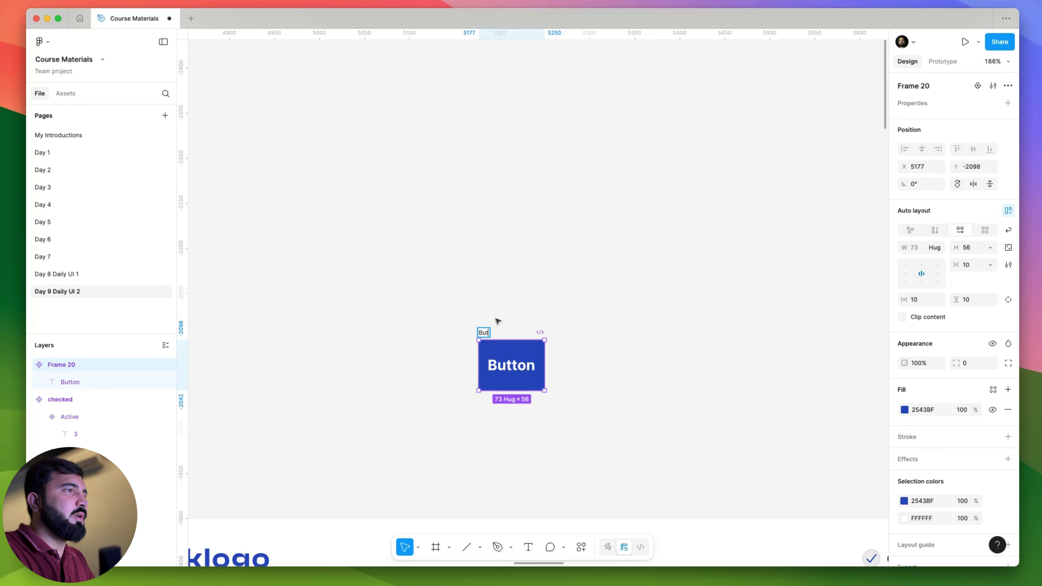
key("Return")
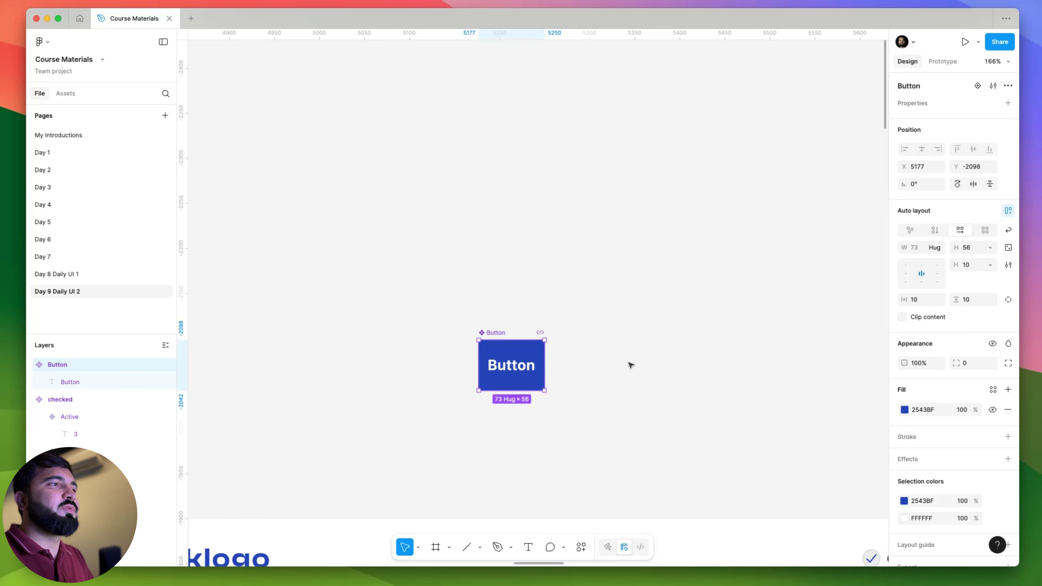
- Place an instance of the Button component in the order summary column, below the discount code field
left_click(582, 367)
left_click(513, 370)
scroll(572, 354, "down", 5)
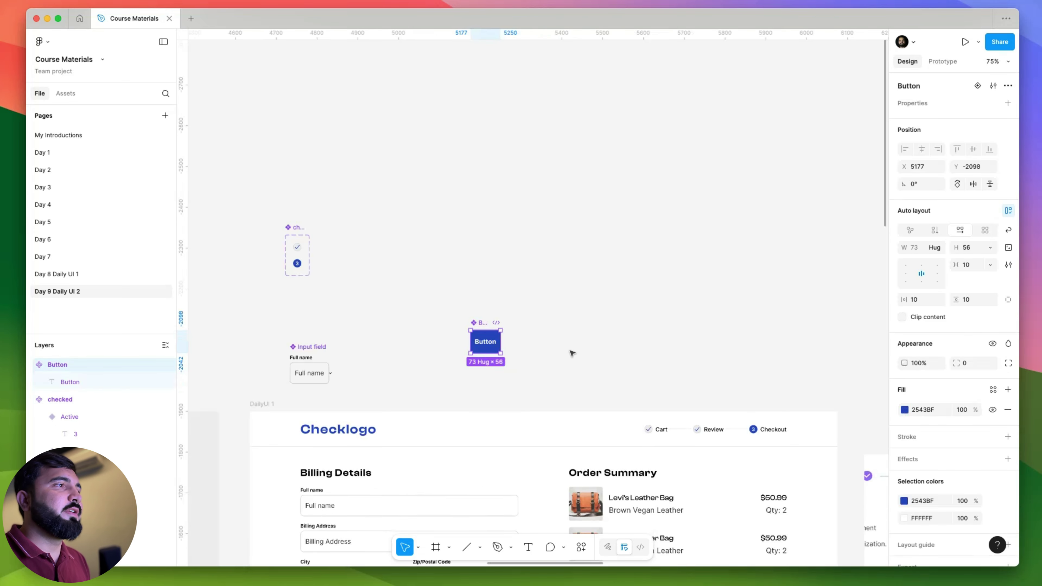
left_click(573, 354)
left_click_drag(572, 354, 327, 221)
left_click(279, 189)
left_click_drag(279, 190, 463, 495)
scroll(378, 511, "up", 2)
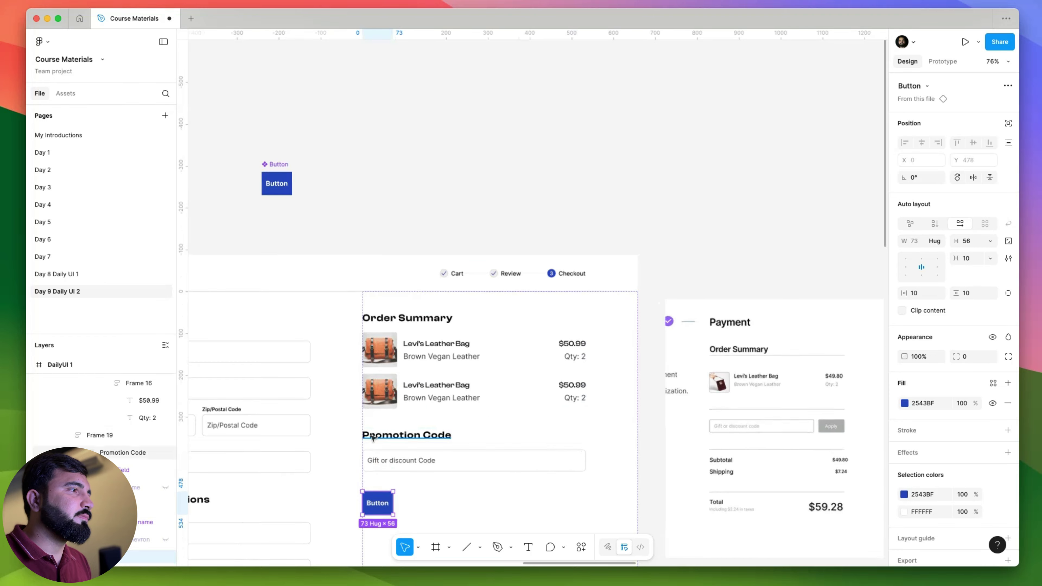
- Move the button instance into the Promotion Code group, beneath its input field
key("Delete")
left_click(393, 468)
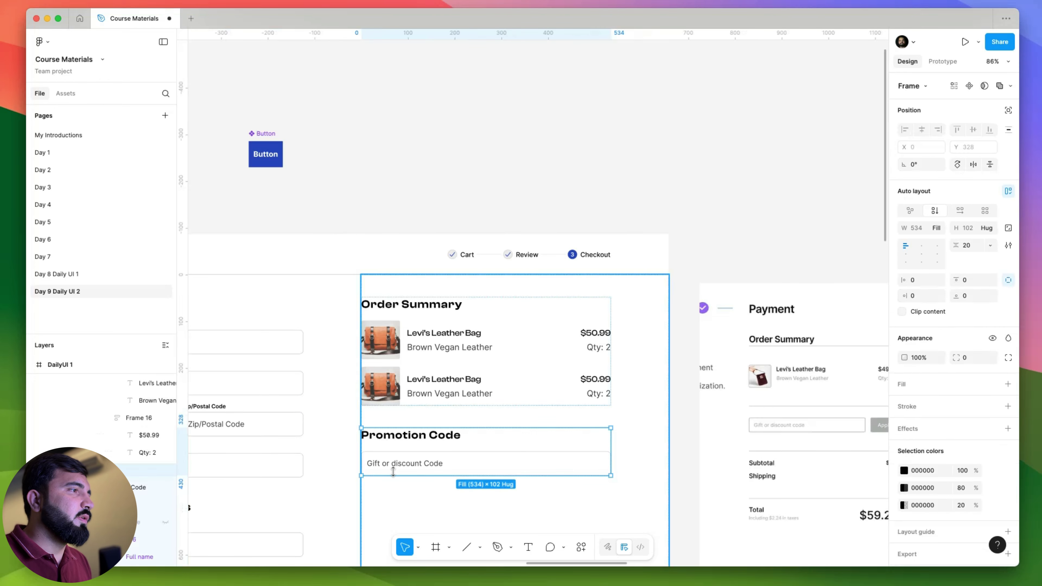
left_click(395, 465)
left_click(427, 442)
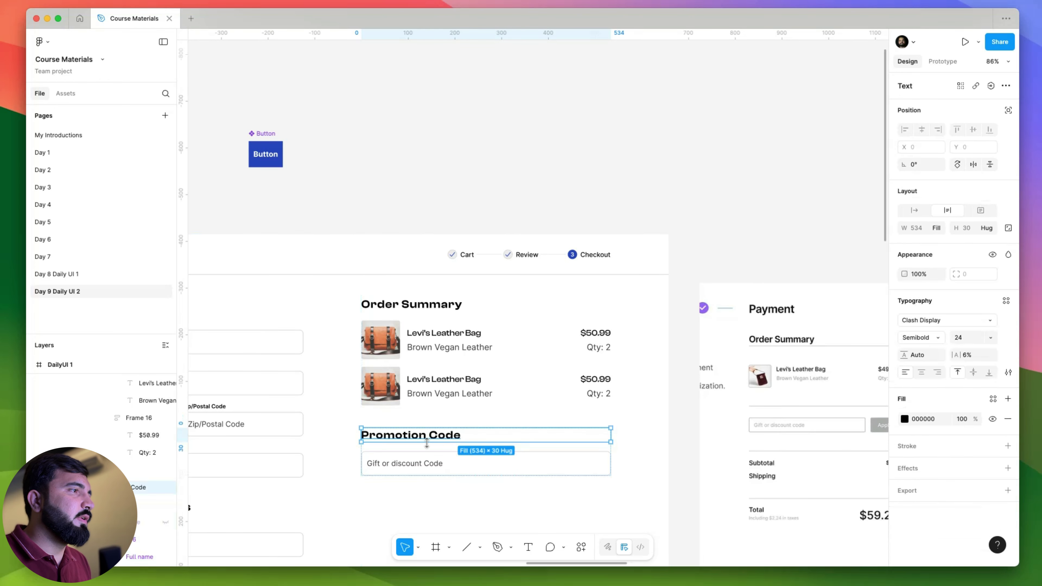
left_click(477, 449)
key("super+z")
scroll(411, 411, "down", 3)
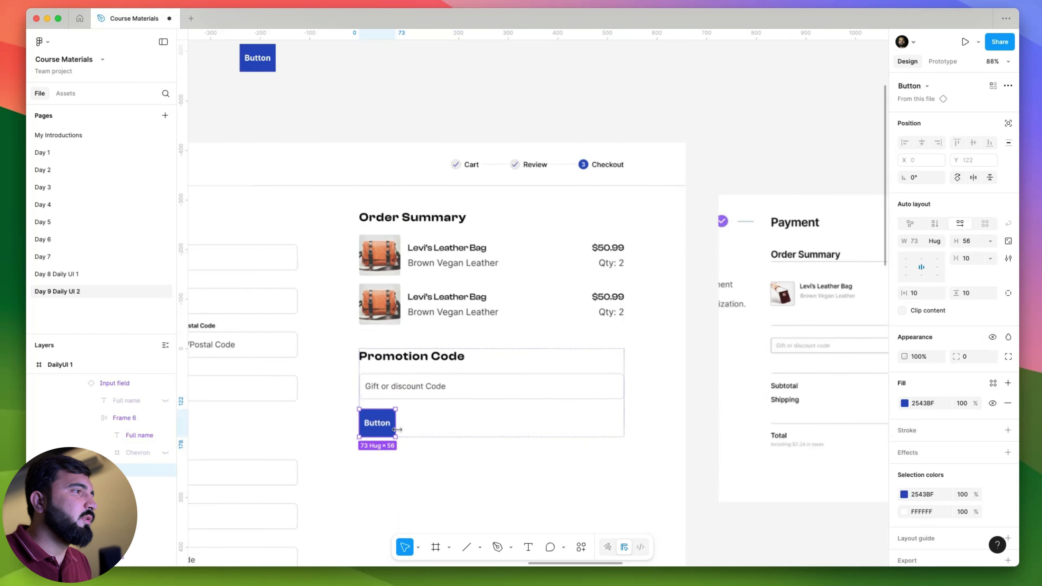
- Wrap the discount code field and the button in an auto layout frame with horizontal direction
scroll(414, 352, "up", 5)
left_click(414, 352)
left_click(360, 418, "shift")
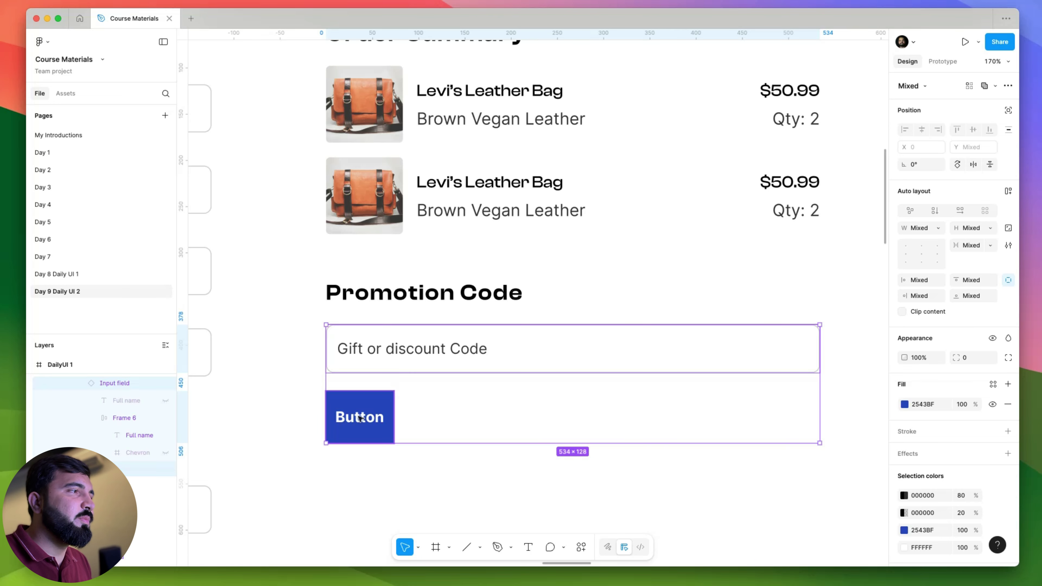
key("shift+a")
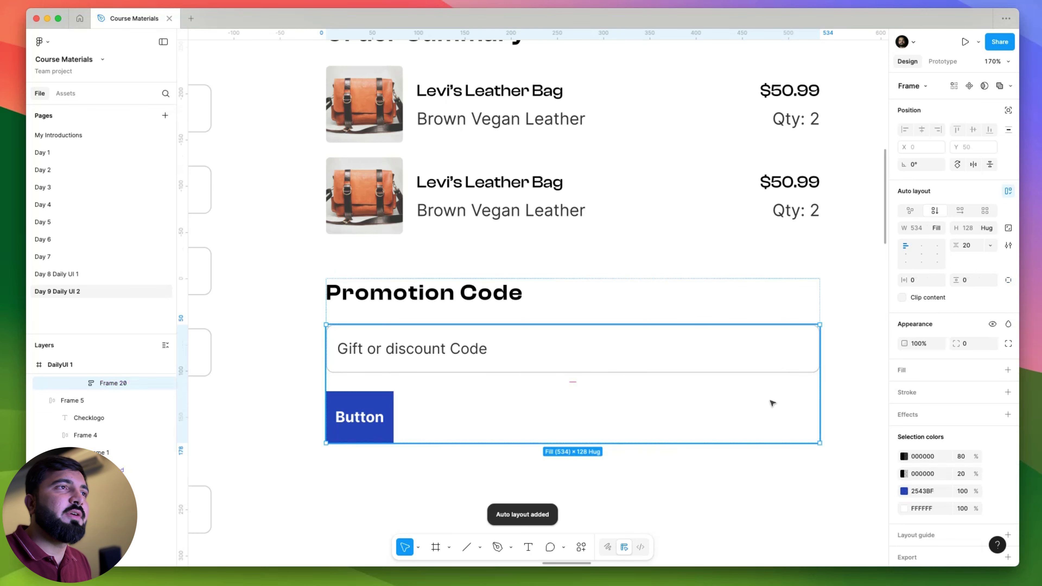
left_click(958, 211)
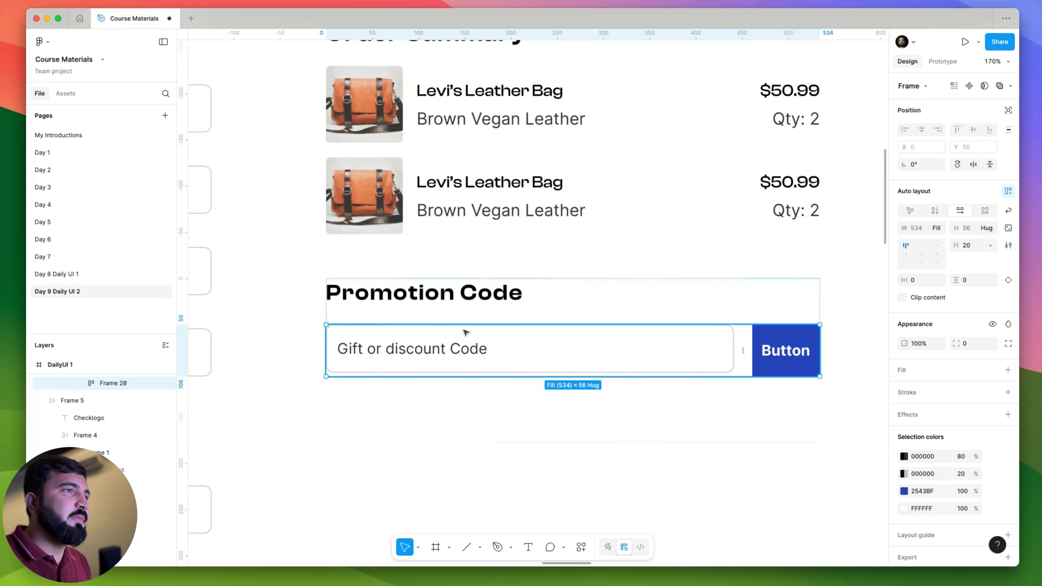
- Reduce the button instance's height to 52 to match the discount code field and set its corner radius to 8
scroll(777, 351, "up", 5)
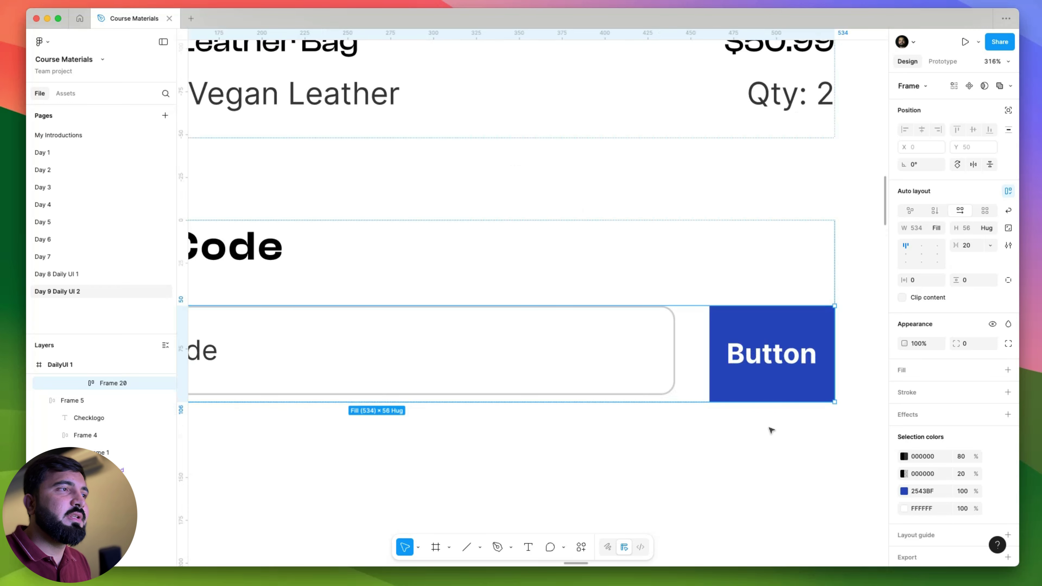
left_click(755, 390)
left_click_drag(745, 401, 744, 393)
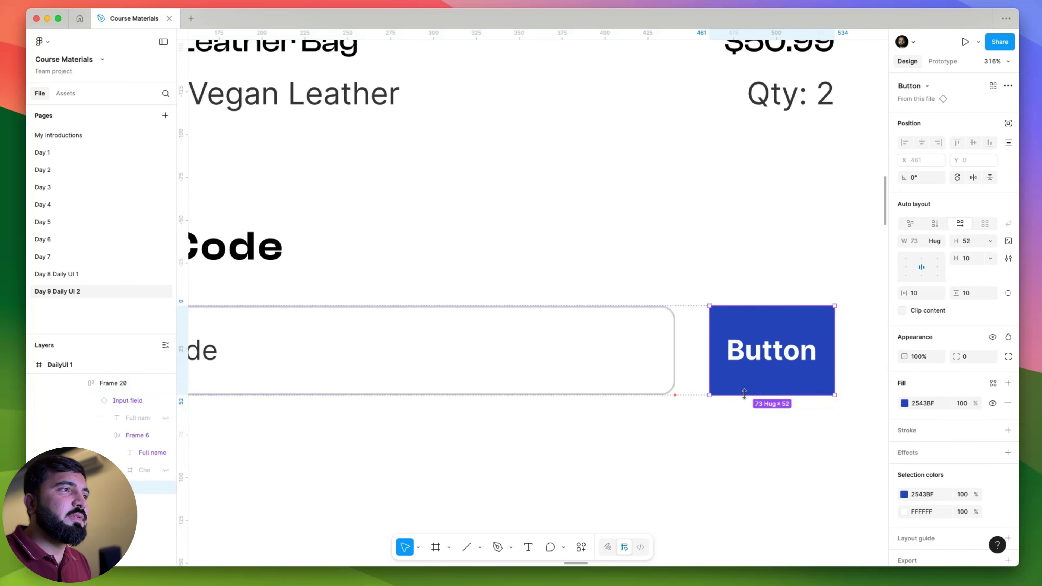
left_click(665, 331)
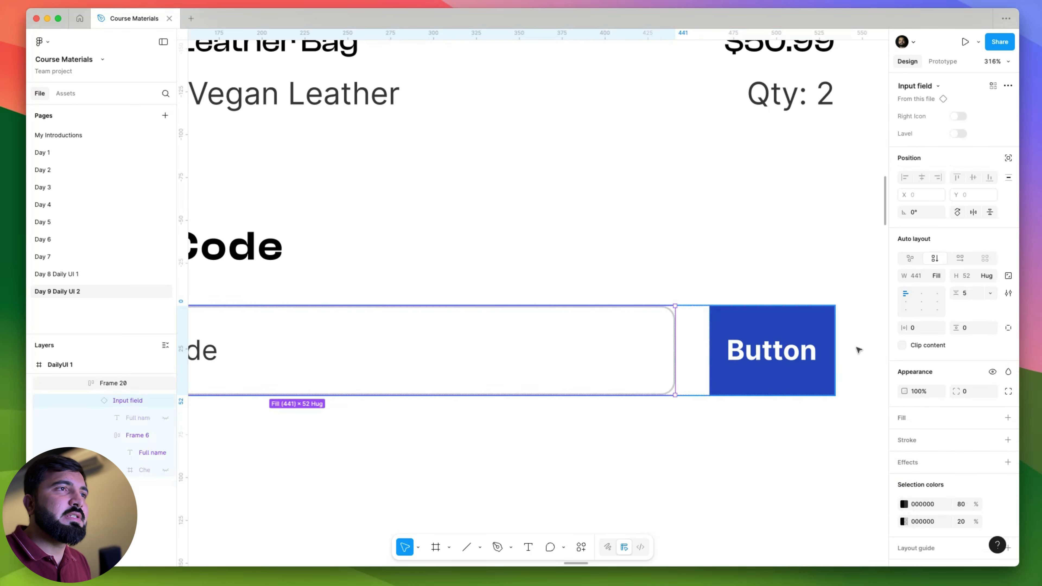
key("Tab")
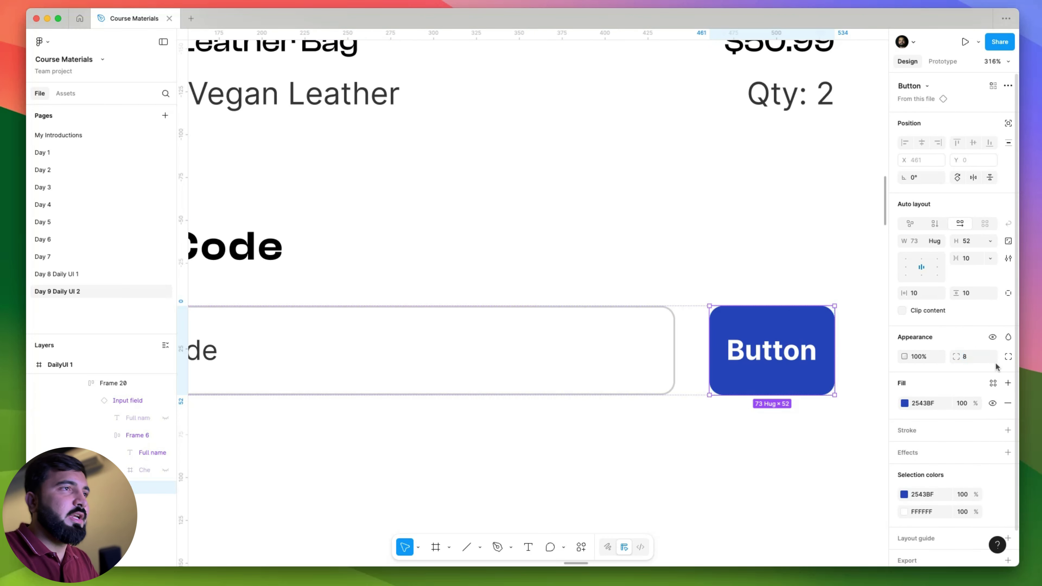
- Change the label of the button beside the discount code field to "Apply"
scroll(796, 341, "down", 5)
double_click(795, 348)
double_click(794, 347)
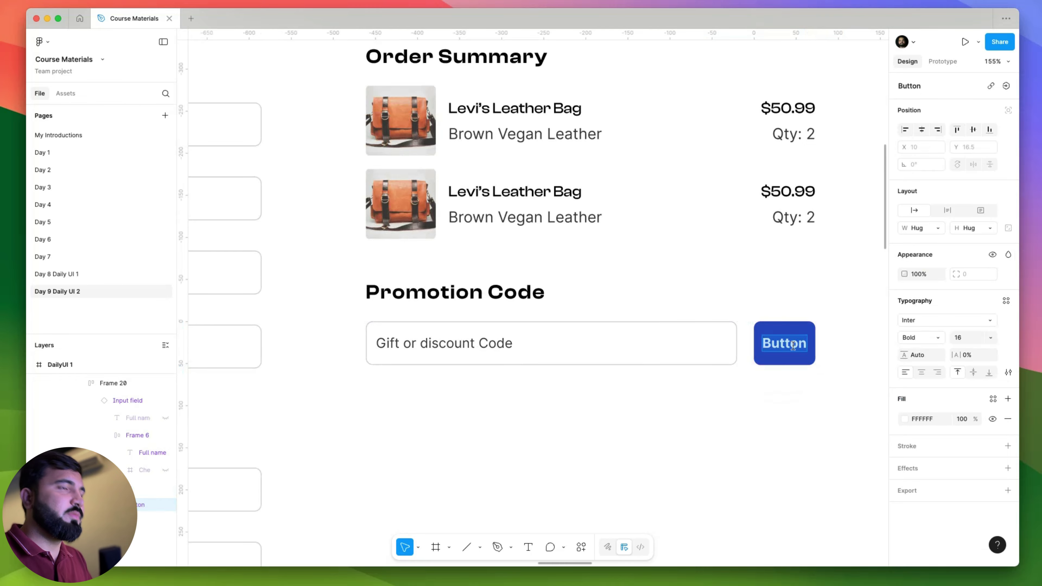
type("A")
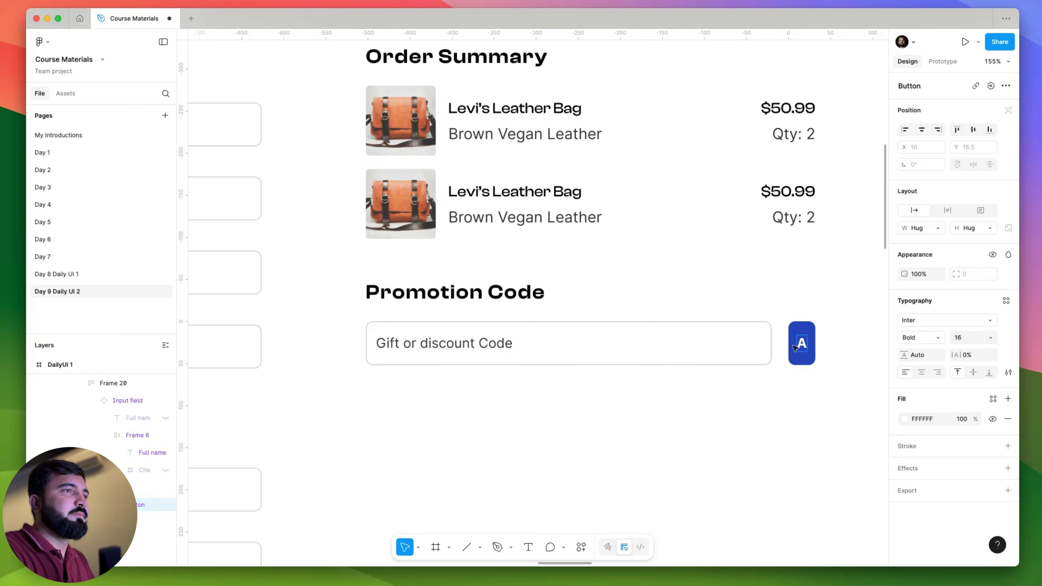
type("pply")
scroll(774, 336, "down", 10)
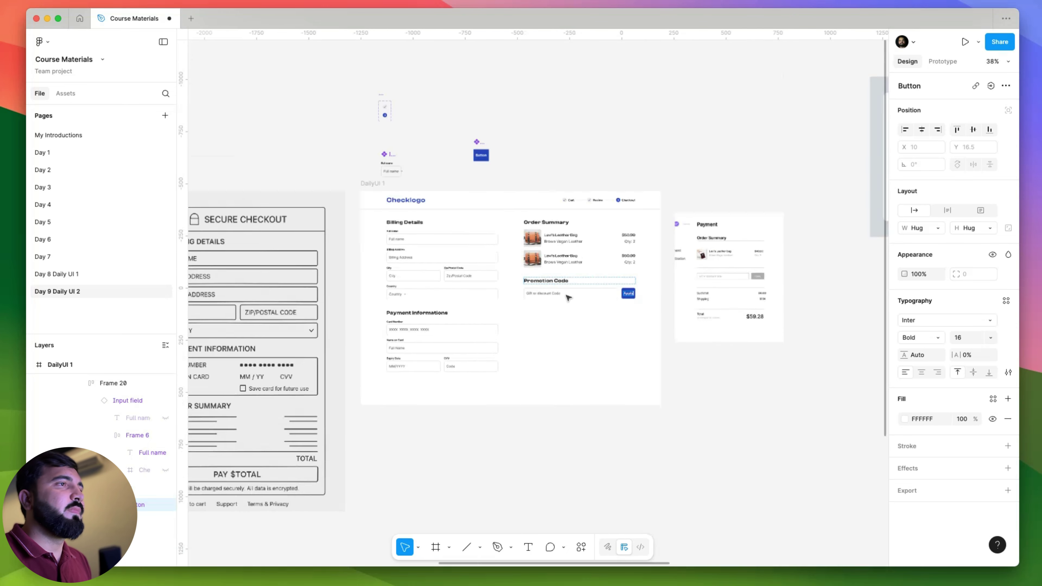
- Compare the Apply button beside the discount code field with the one in the reference payment design
left_click(700, 393)
scroll(700, 394, "up", 3)
scroll(734, 377, "up", 5)
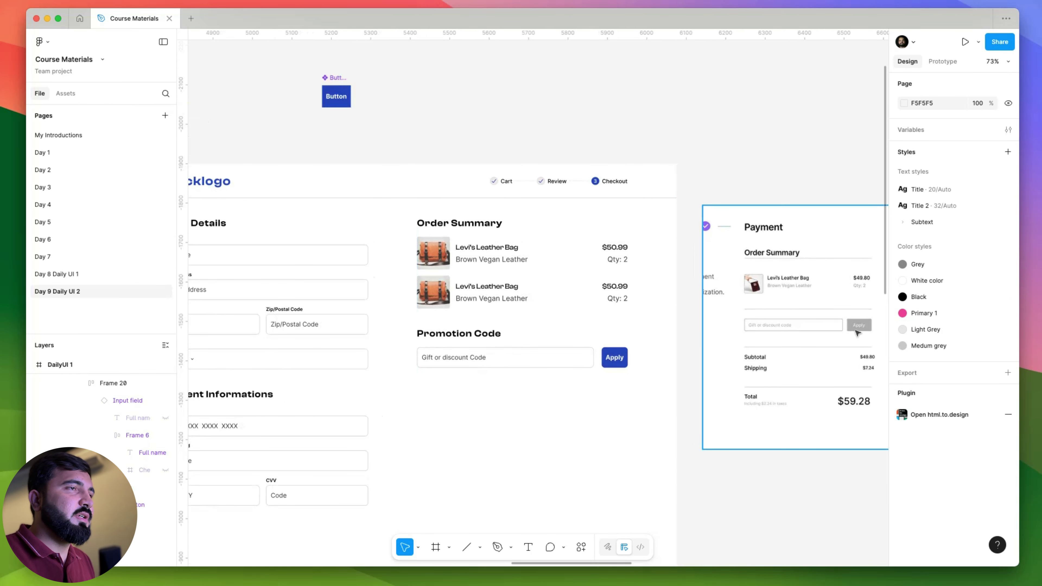
scroll(857, 333, "up", 3)
scroll(442, 361, "down", 2)
scroll(449, 403, "up", 6)
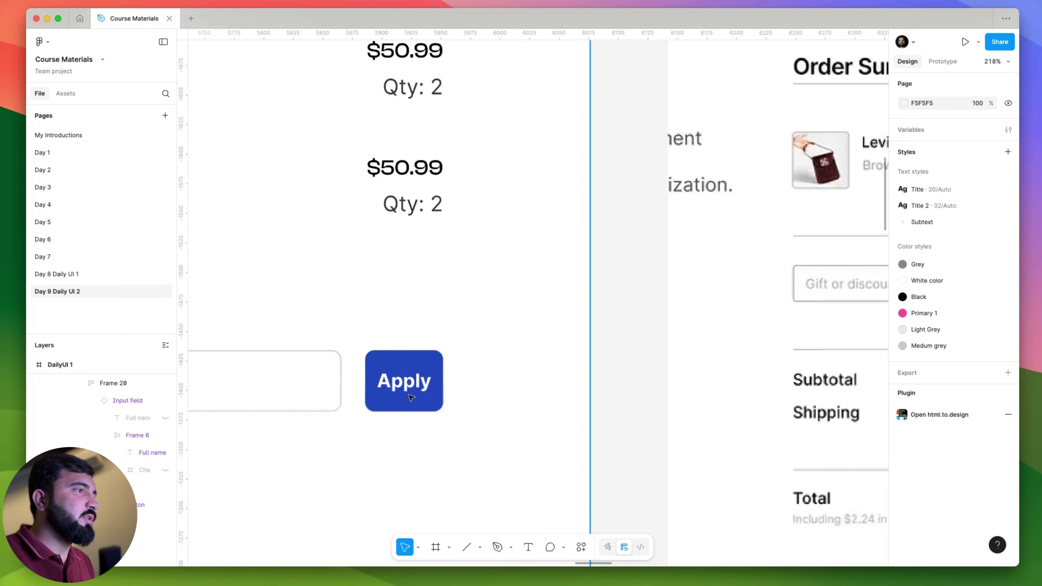
left_click(411, 397)
scroll(474, 389, "down", 10)
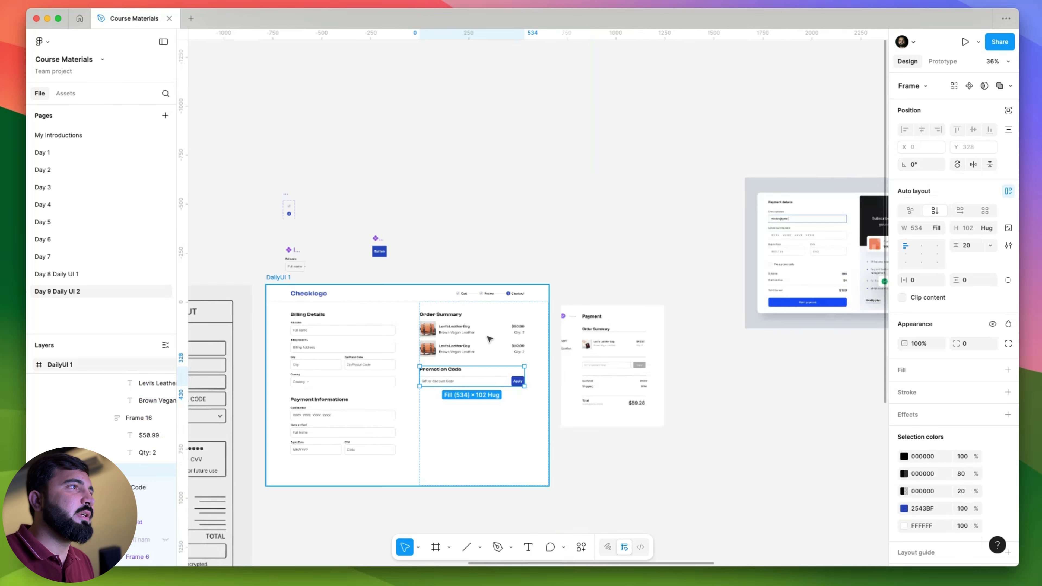
- Add a second variant to the main Button component above the checkout frame
scroll(334, 230, "up", 5)
left_click(469, 295)
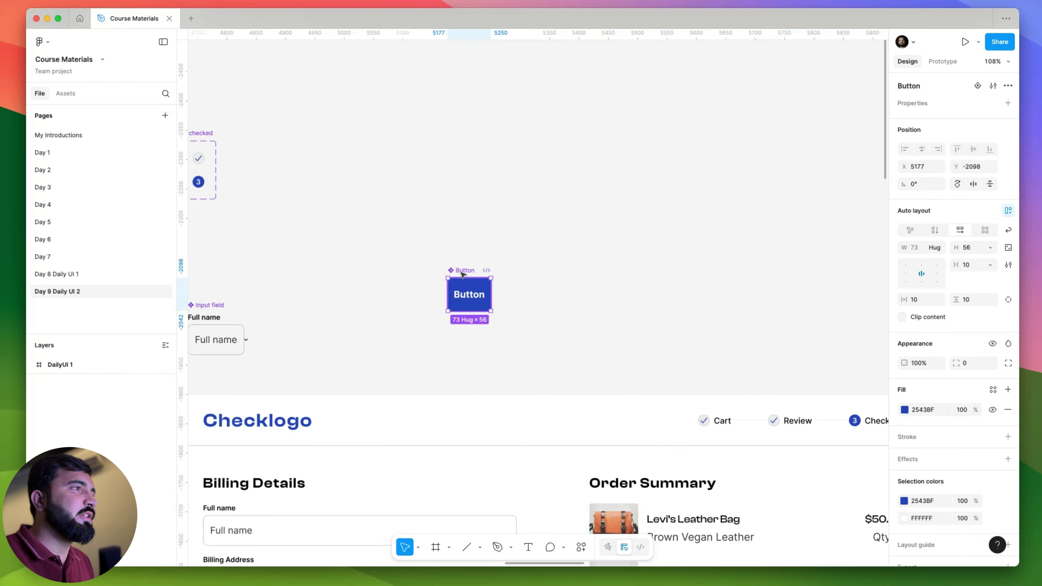
left_click(978, 86)
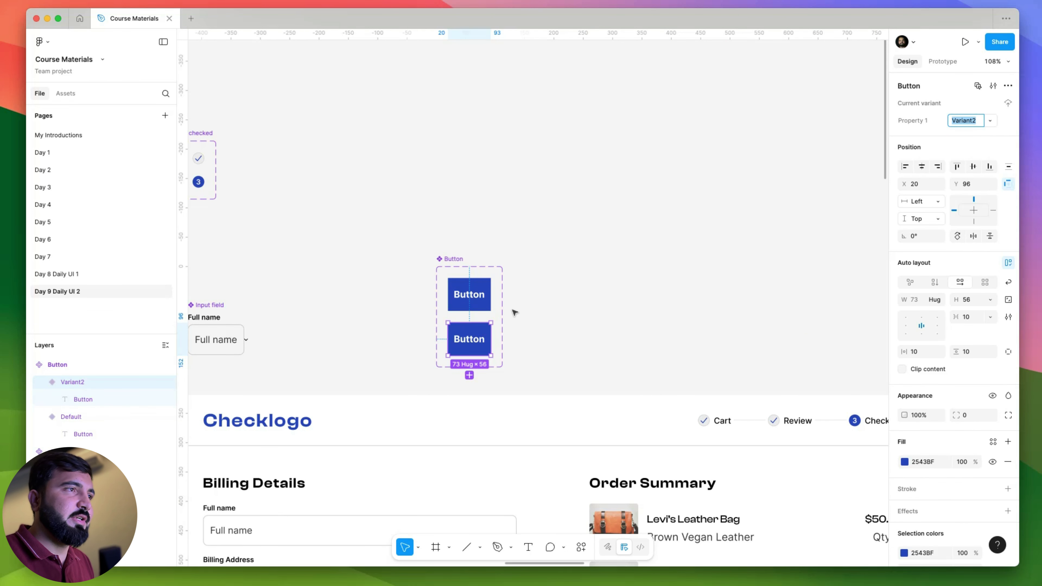
- Set the corner radius of both Button variants to 8
scroll(514, 313, "up", 3)
left_click(444, 286, "shift")
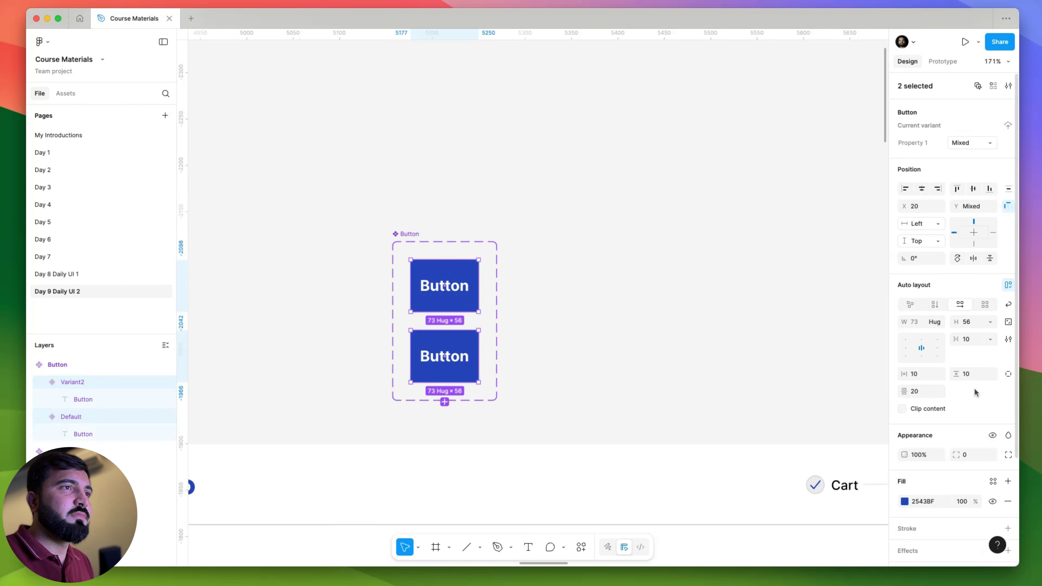
left_click(972, 454)
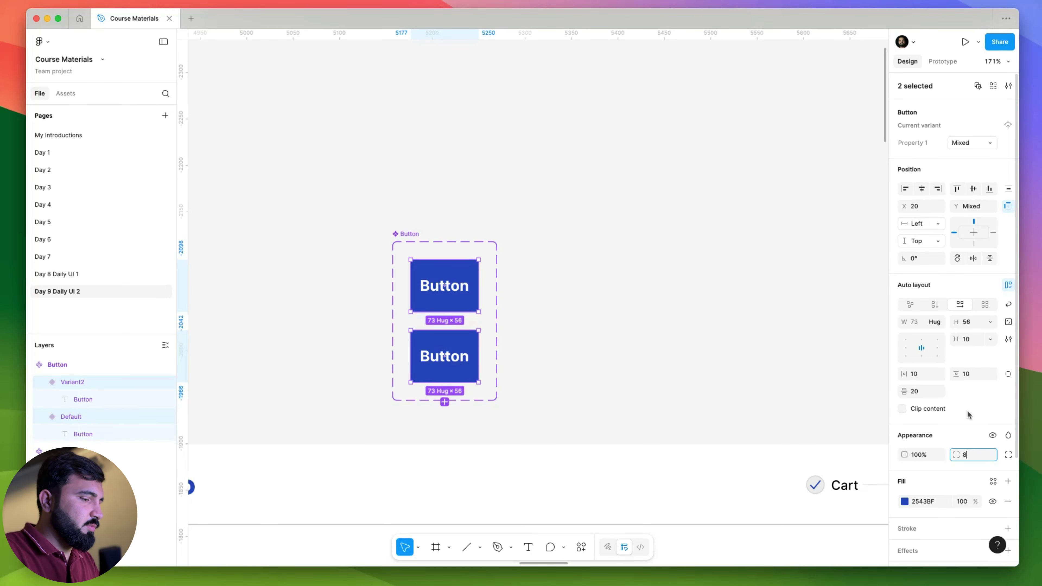
type("8")
key("Return")
- Name the second Button variant's Property 1 value "Disabled"
left_click(464, 347)
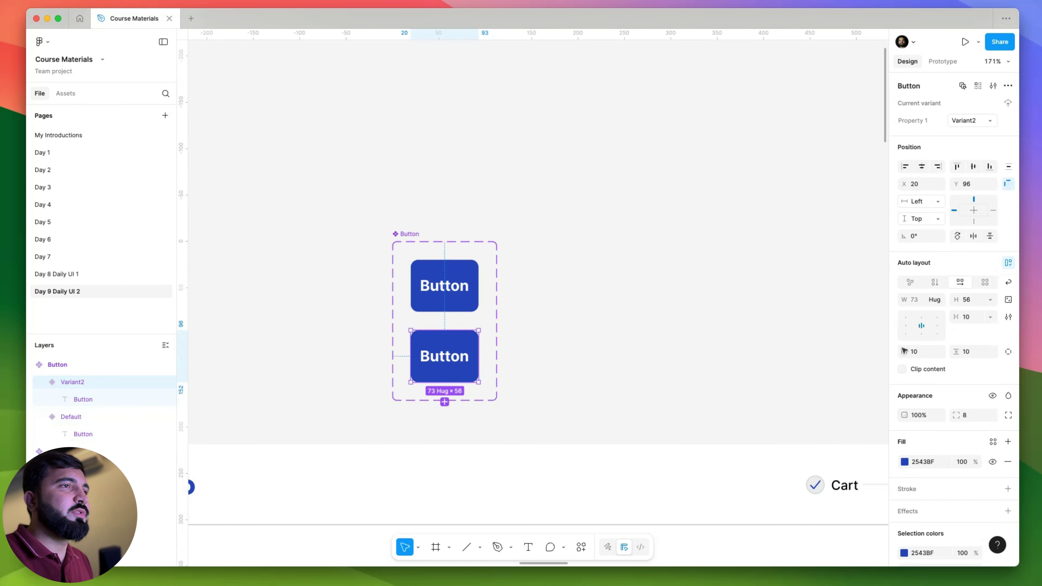
left_click(979, 121)
type("Disabled")
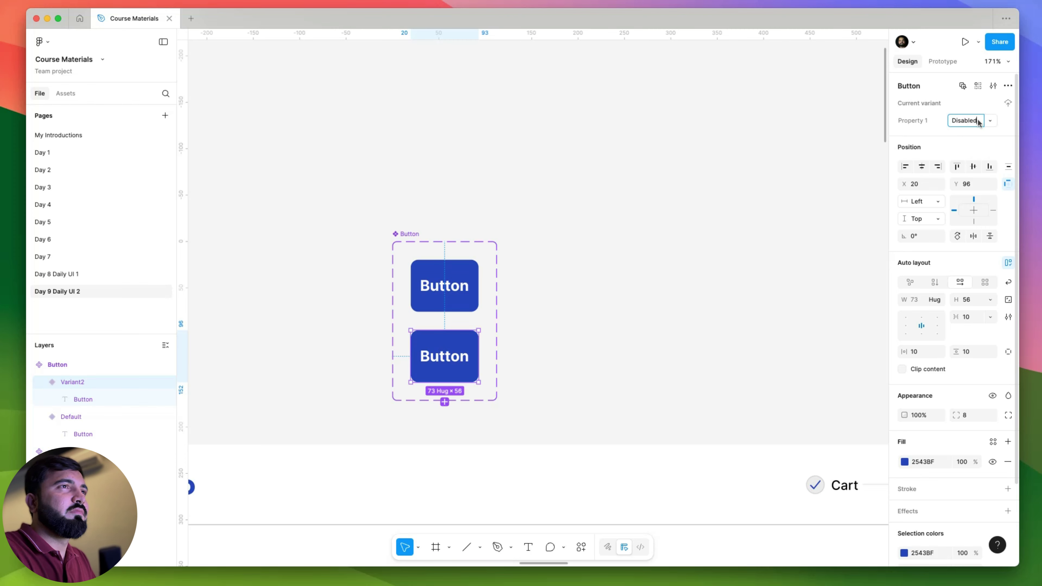
key("Return")
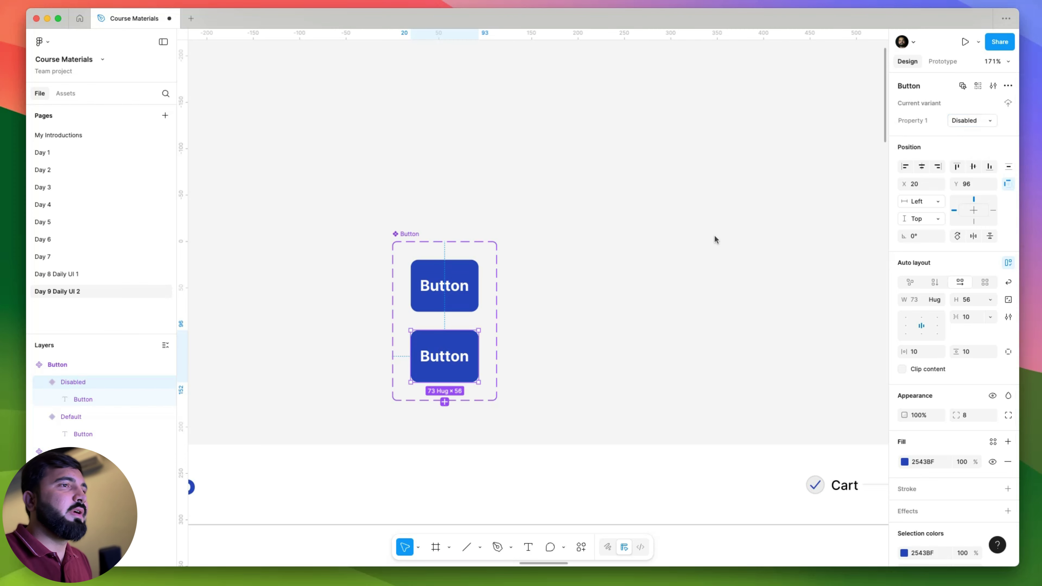
- Change the fill of the Disabled Button variant to grey AFAFAF
left_click(904, 462)
left_click_drag(858, 356, 701, 368)
left_click(595, 263)
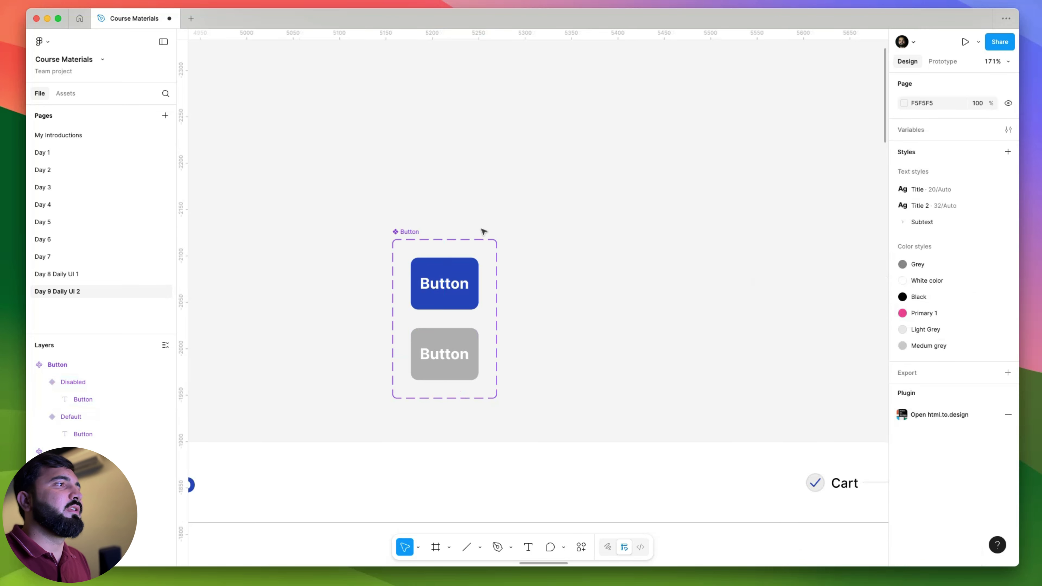
- Switch the Apply button in the Promotion Code section to the Disabled variant
scroll(481, 230, "down", 5)
scroll(631, 414, "down", 5)
left_click(597, 364)
double_click(597, 365)
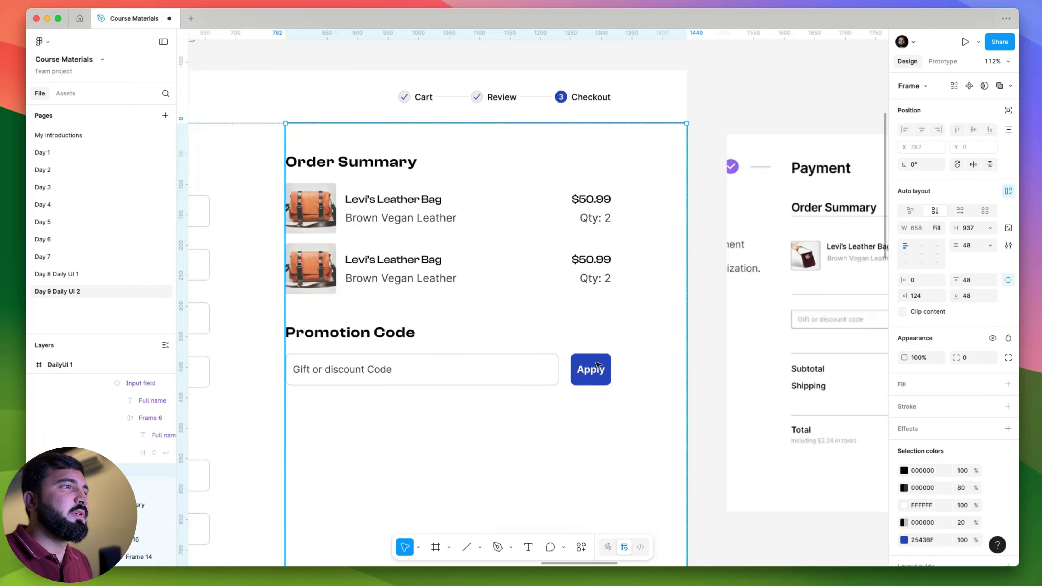
double_click(599, 368)
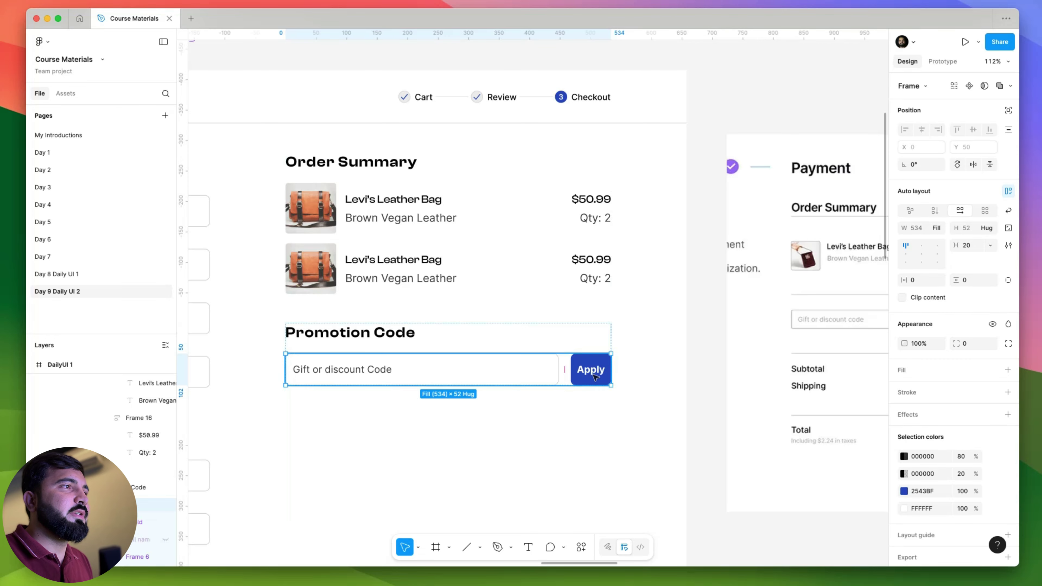
left_click(603, 373)
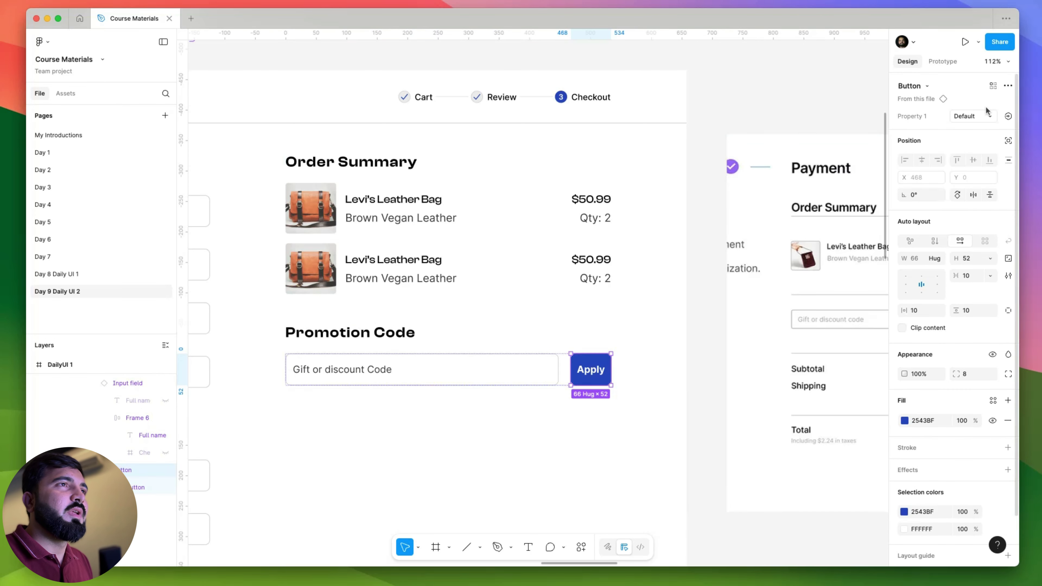
left_click(972, 116)
left_click(966, 128)
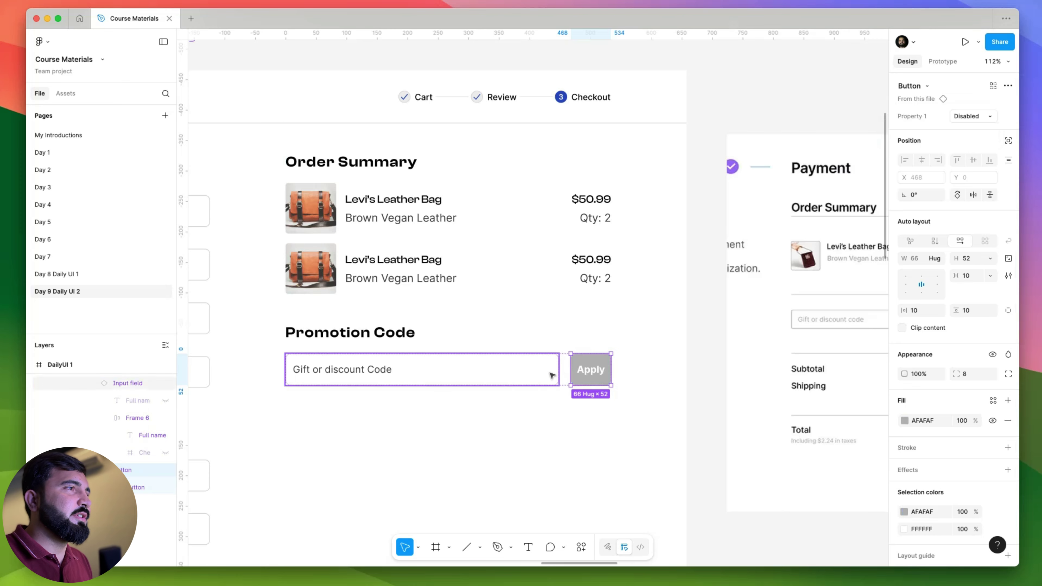
- Set the horizontal gap between the discount code field and the Apply button to 16
key("Escape")
key("Escape")
left_click(589, 367)
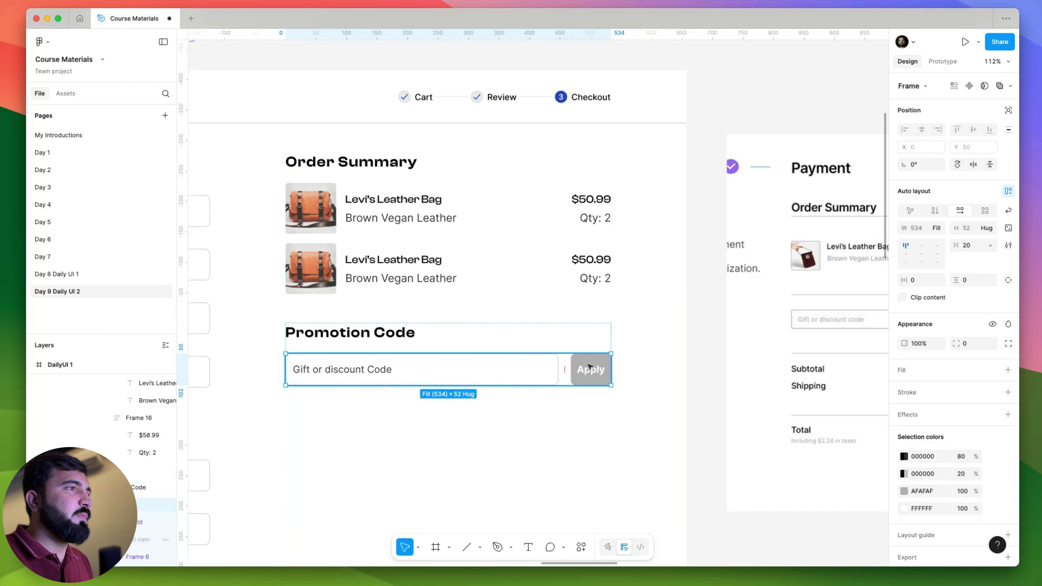
left_click(980, 245)
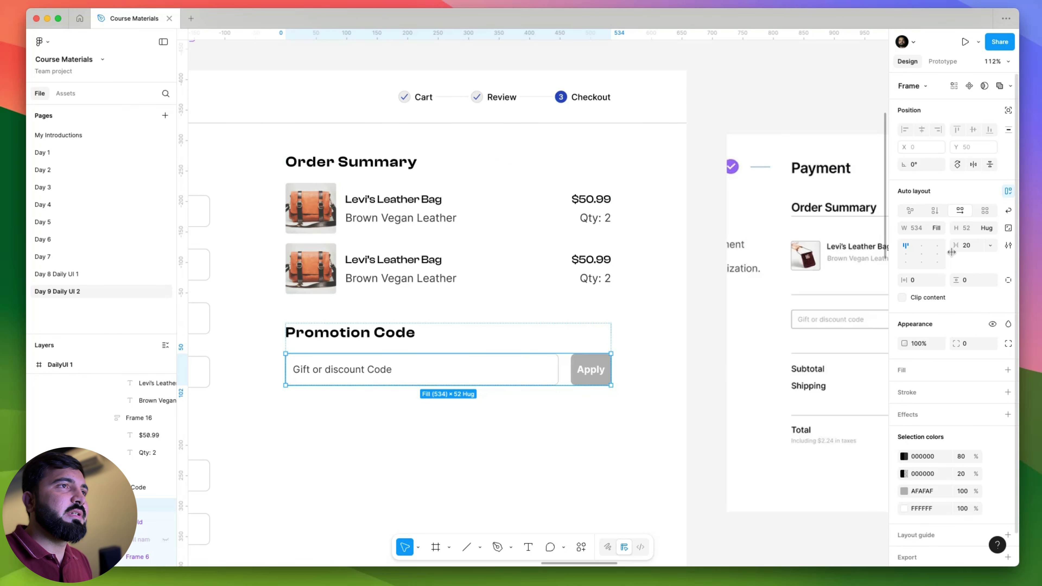
type("1")
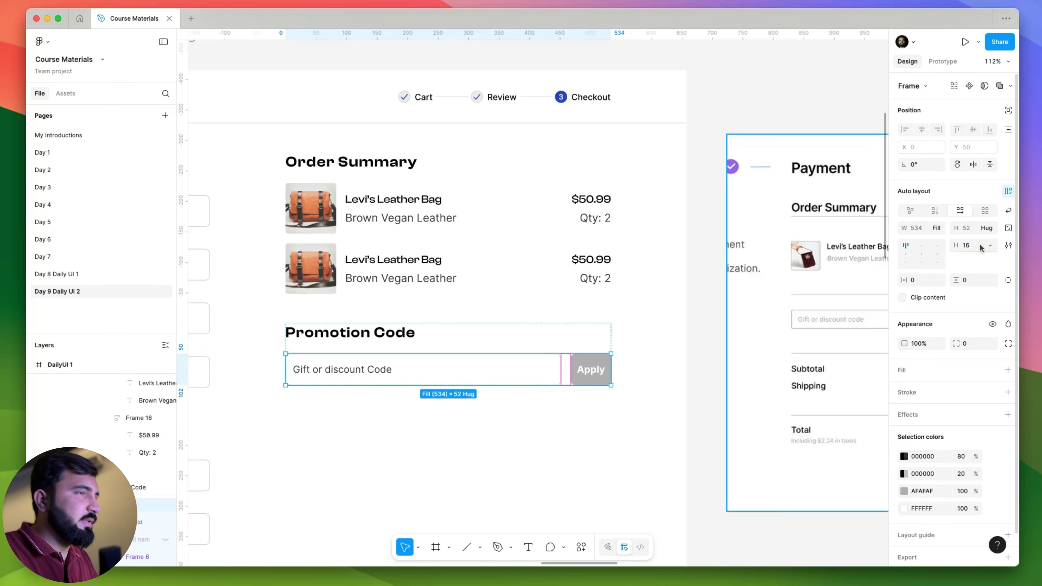
type("6")
key("Return")
scroll(456, 333, "down", 3, "ctrl")
left_click(542, 416)
scroll(541, 416, "down", 2)
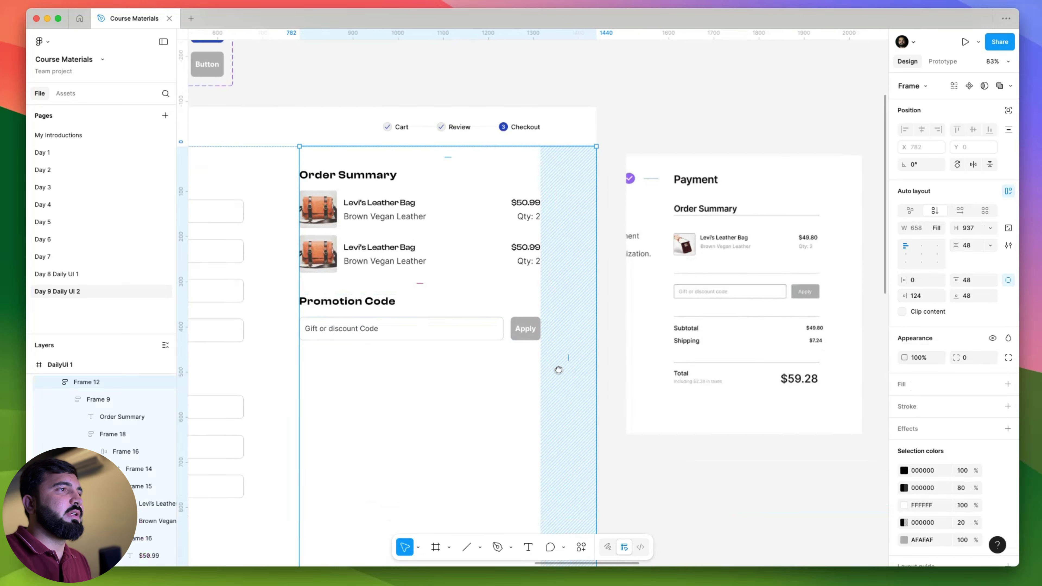
- Widen the Apply button beside the discount code field to 96
scroll(530, 298, "up", 5, "ctrl")
left_click(526, 296)
left_click(526, 296)
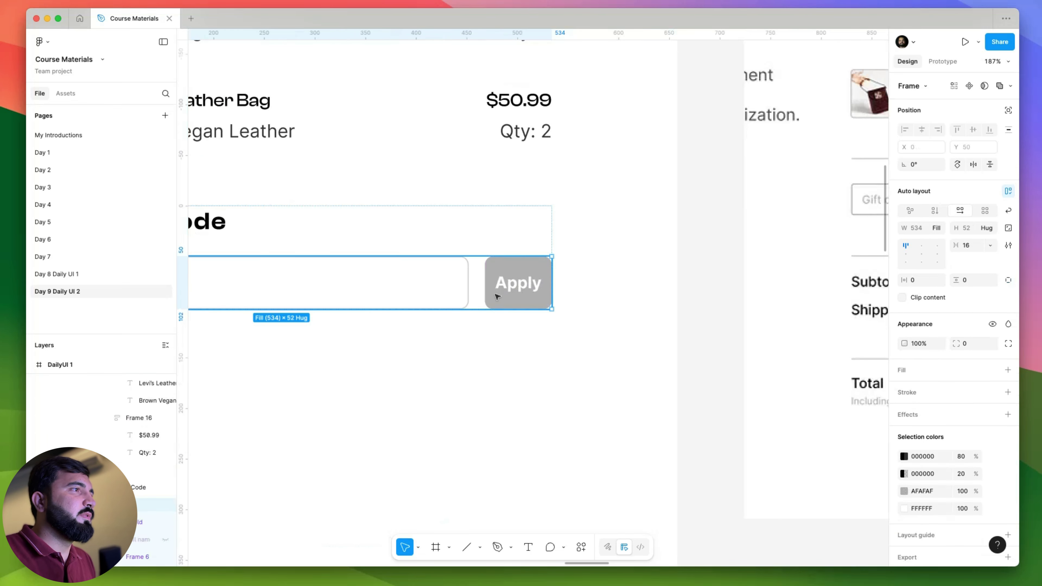
left_click(509, 293)
left_click_drag(479, 282, 454, 281)
scroll(653, 472, "down", 5, "ctrl")
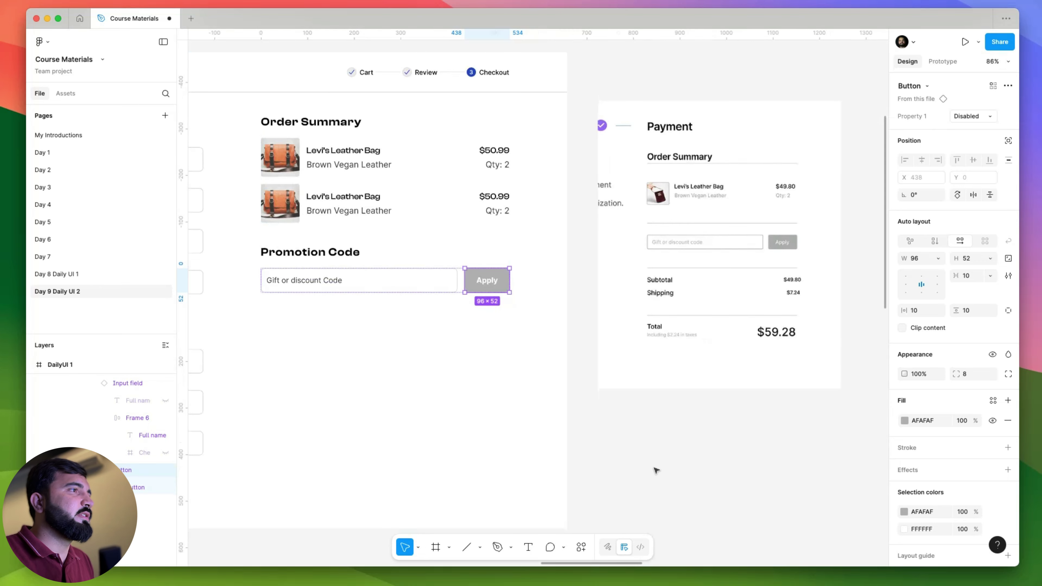
- Examine the Order Summary column's sections against the reference payment design
left_click(656, 472)
scroll(591, 357, "left", 3)
scroll(574, 300, "down", 1, "ctrl")
scroll(533, 302, "up", 2)
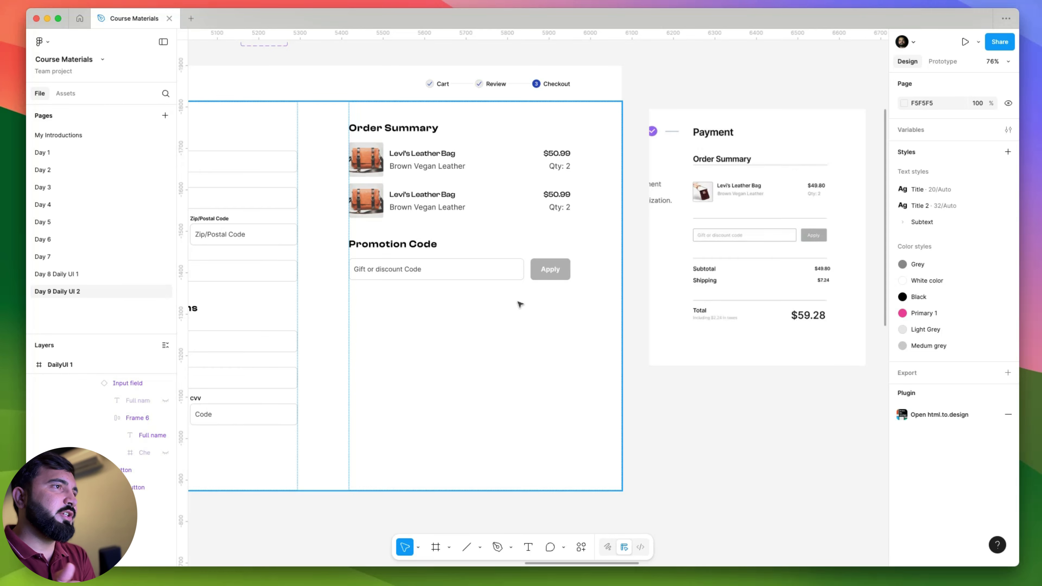
left_click(485, 283)
scroll(482, 284, "left", 3)
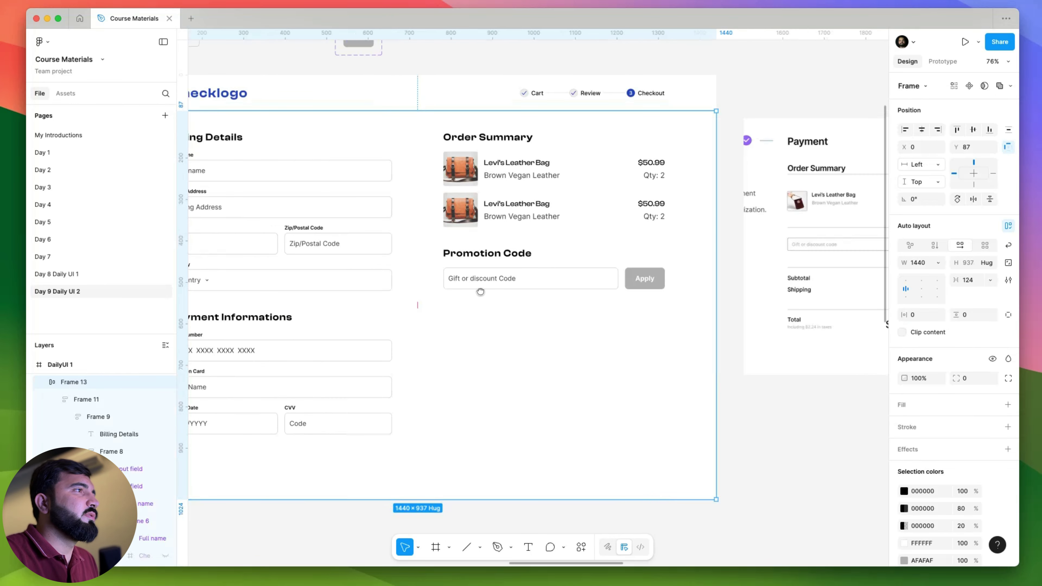
left_click(487, 274)
left_click(476, 144)
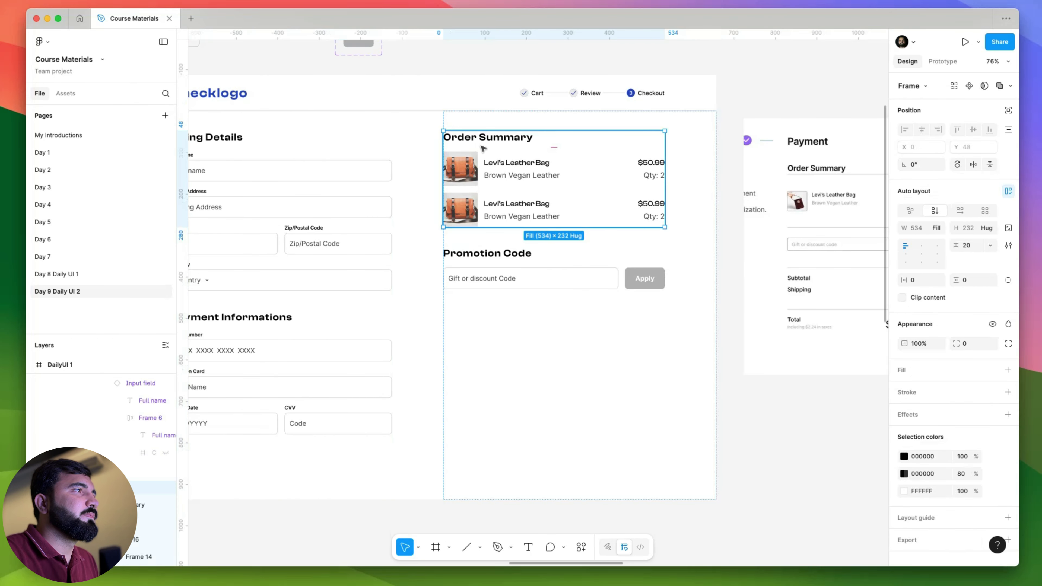
scroll(496, 196, "down", 2, "ctrl")
scroll(495, 196, "up", 1, "ctrl")
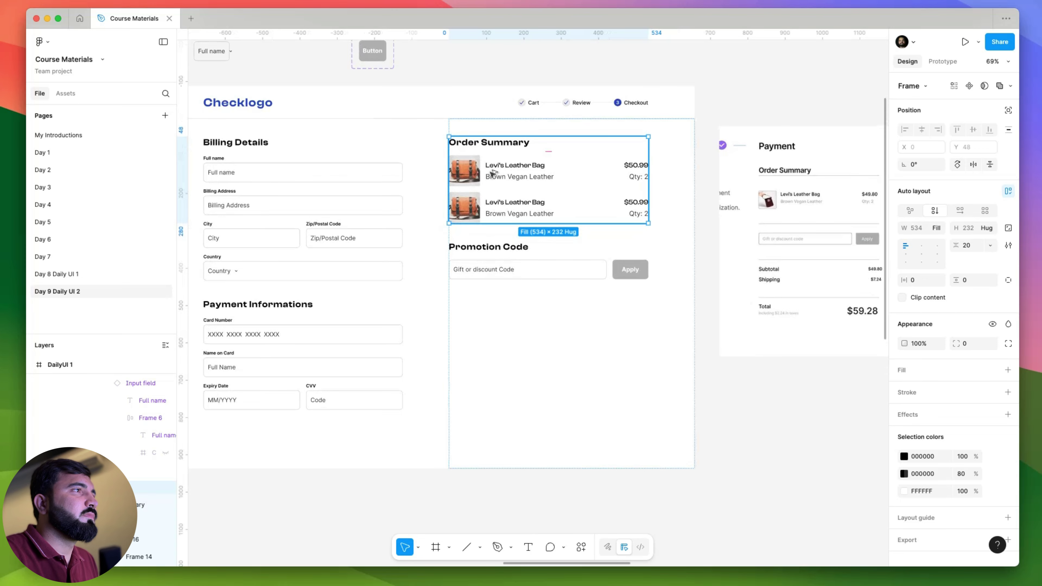
- Duplicate the Promotion Code group directly beneath the original and change the copy's heading to "Subtotal"
left_click(489, 256)
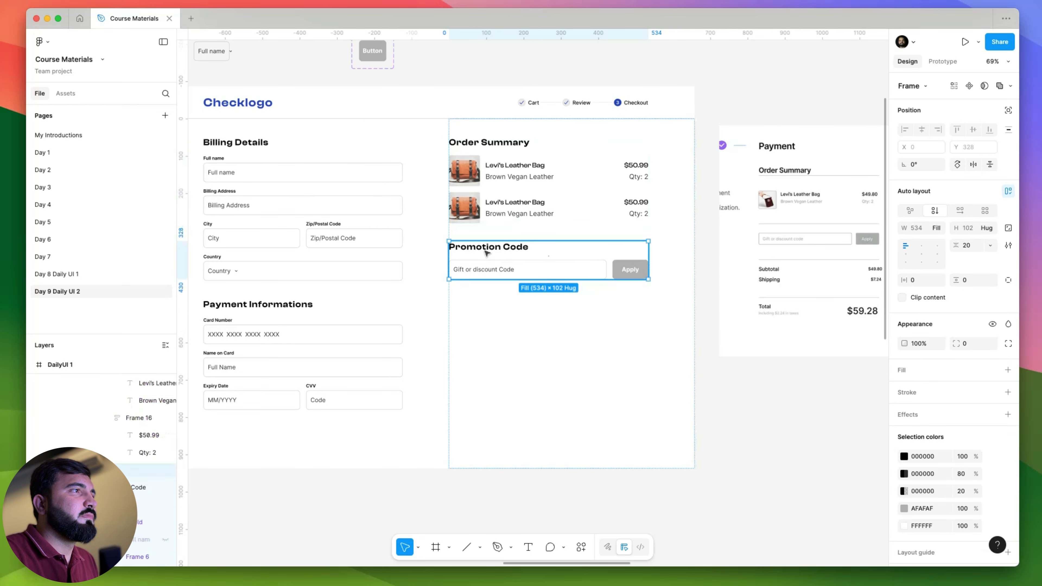
left_click_drag(486, 252, 502, 305, "alt")
left_click(501, 306)
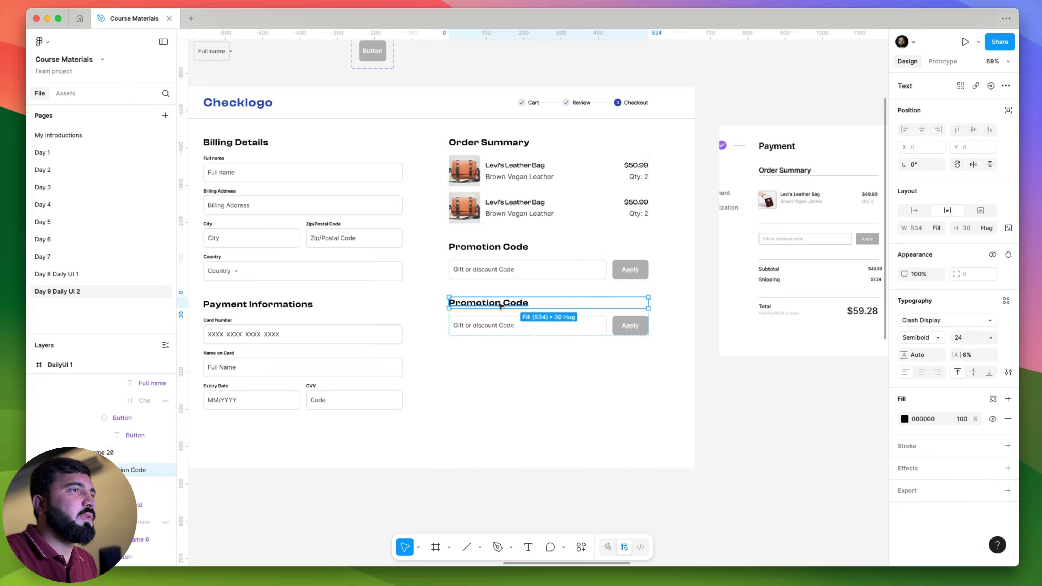
double_click(500, 306)
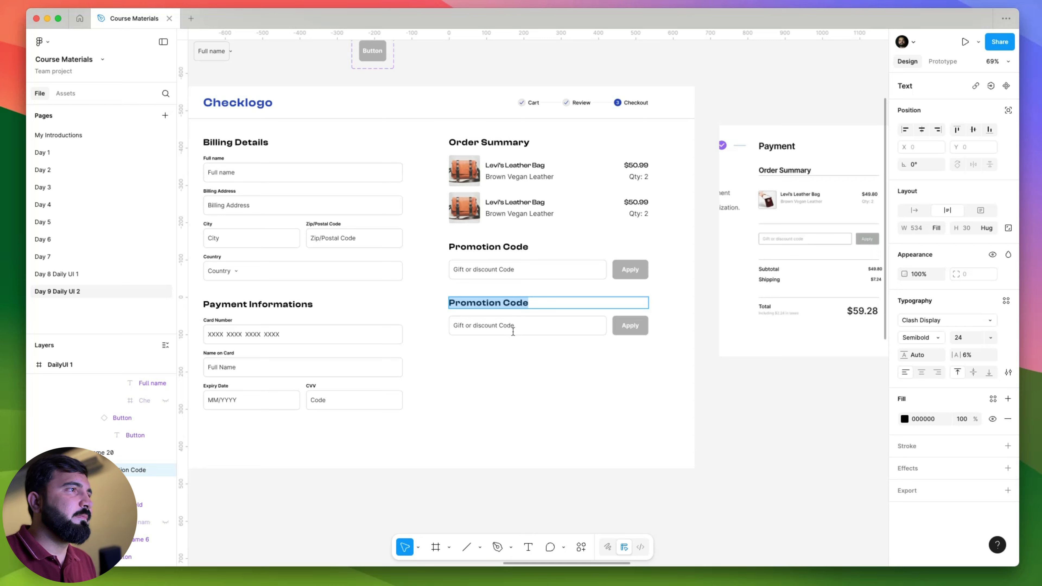
triple_click(492, 303)
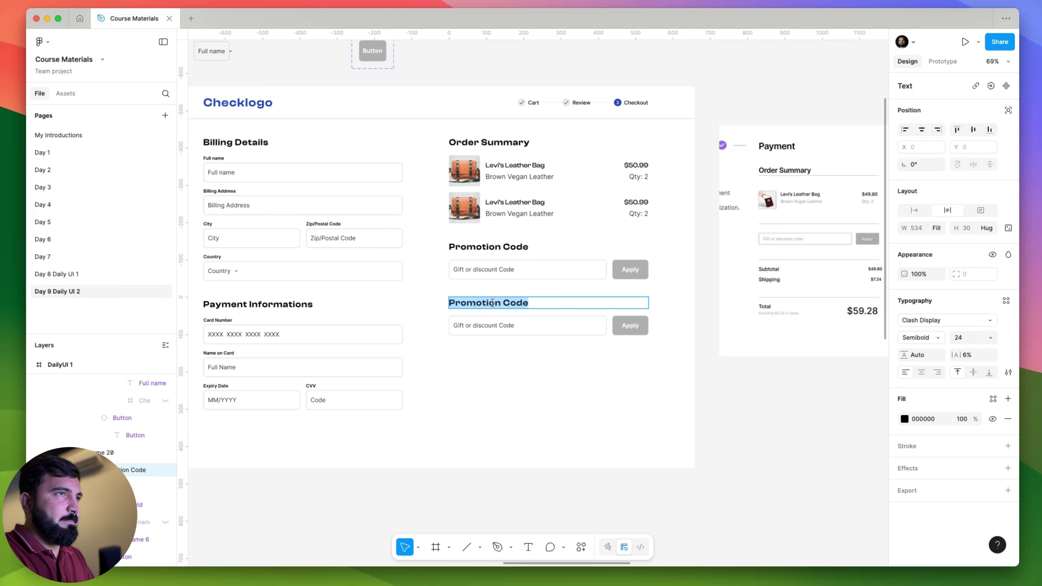
type("Subtotal")
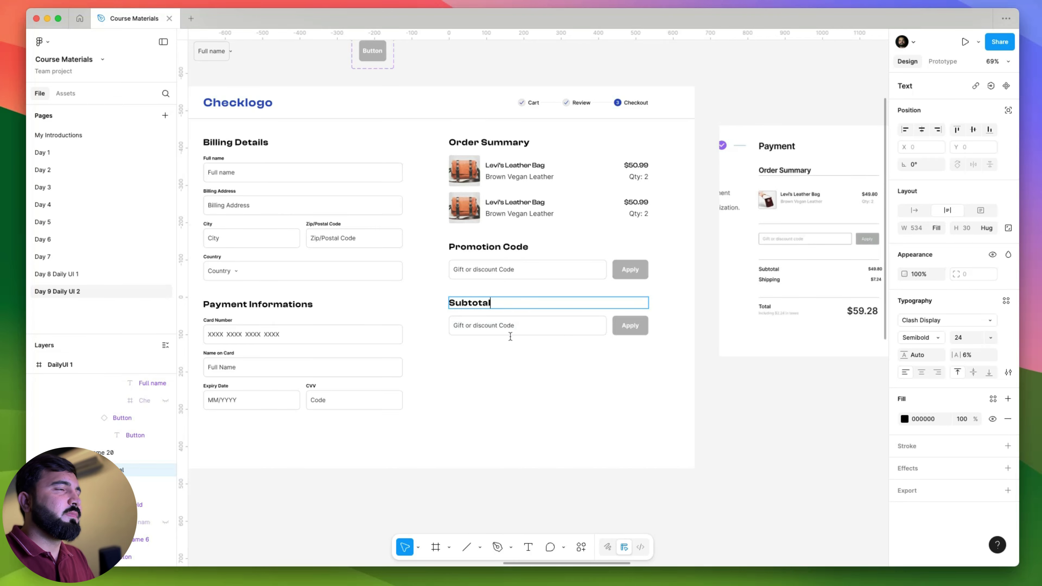
key("Escape")
- Delete the discount code field and Apply button row under the Subtotal heading
scroll(498, 319, "up", 3)
left_click(497, 329)
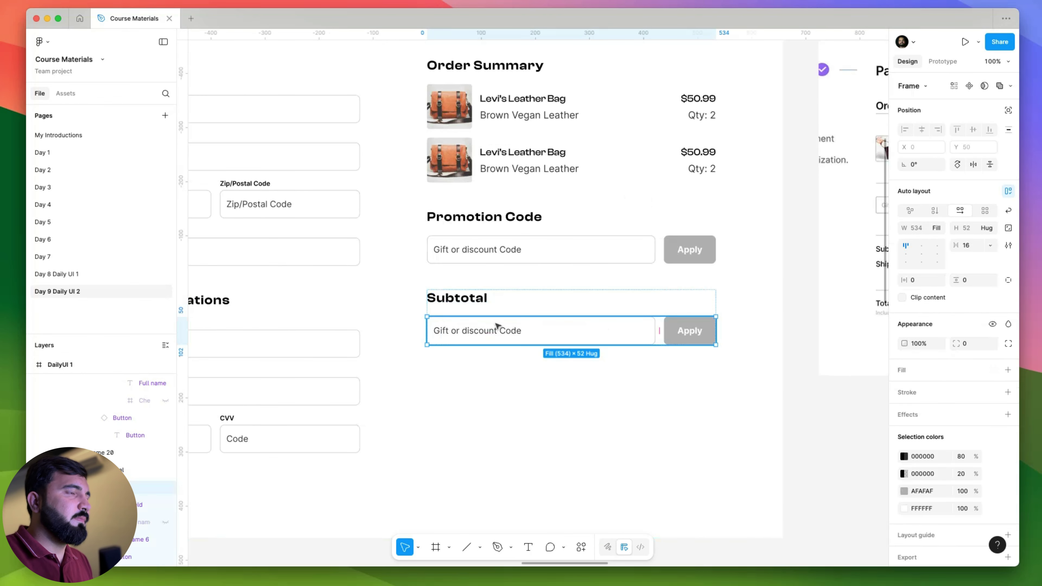
key("BackSpace")
- Duplicate the Subtotal heading and arrange both copies side by side in a horizontal auto layout frame
left_click(473, 298)
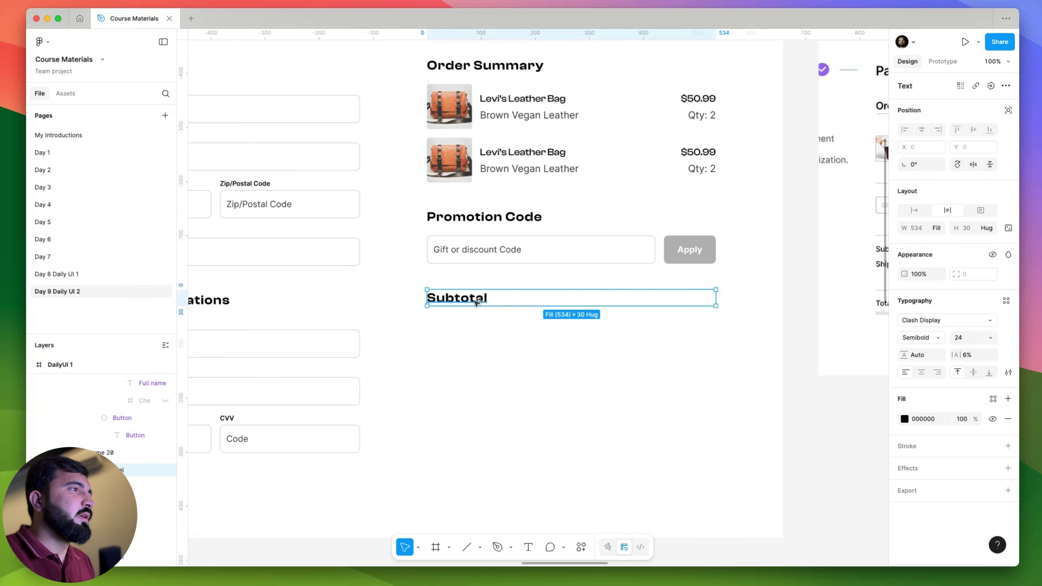
key("super+d")
left_click(488, 306, "shift")
key("shift+a")
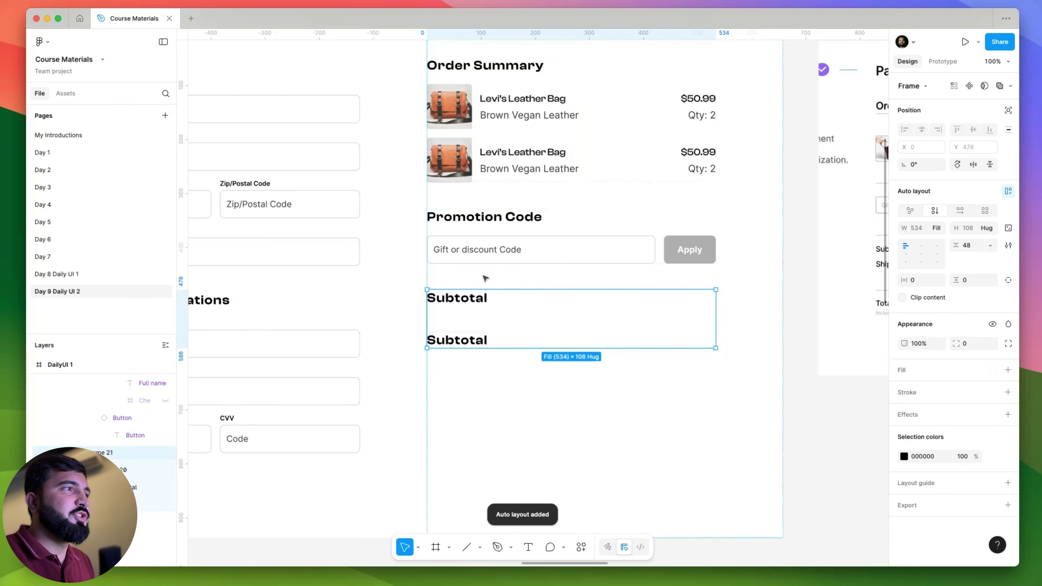
left_click(960, 211)
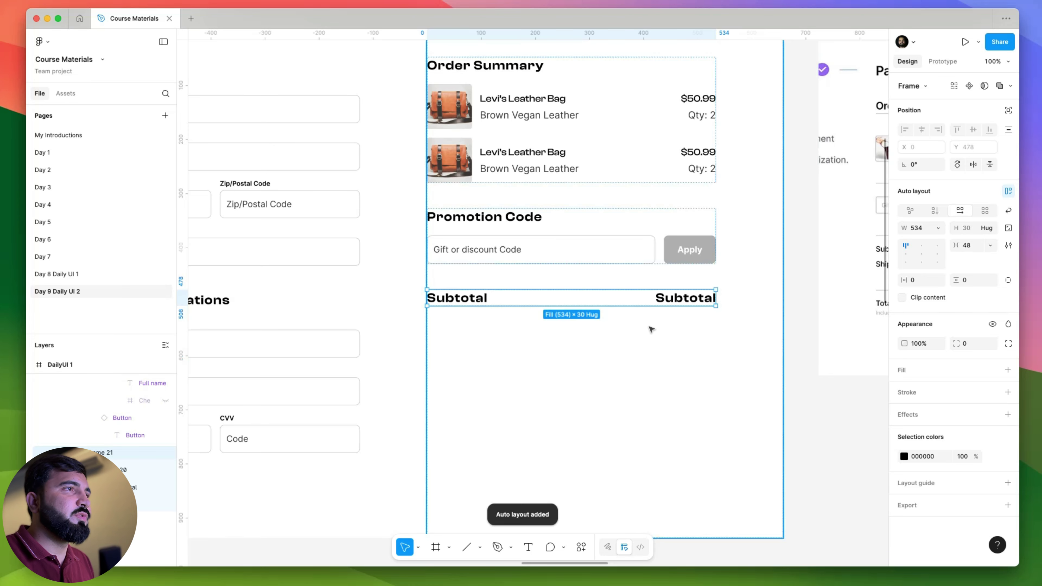
scroll(649, 328, "down", 5)
scroll(681, 304, "up", 3)
left_click(684, 302)
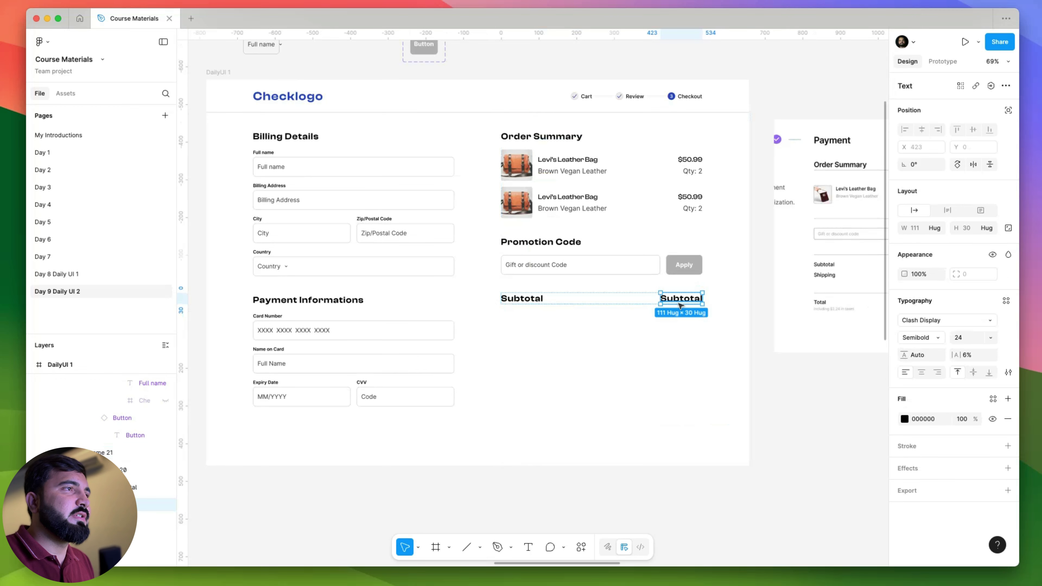
- Right-align the second Subtotal text at the far end of the row and set its font size to 16
left_click(645, 324)
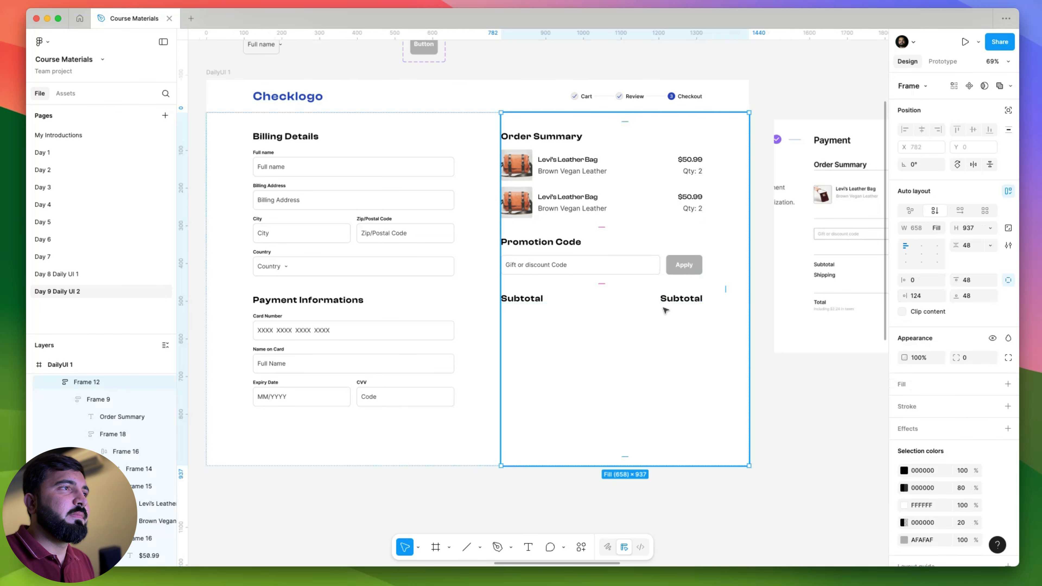
scroll(673, 306, "down", 2)
left_click(689, 304)
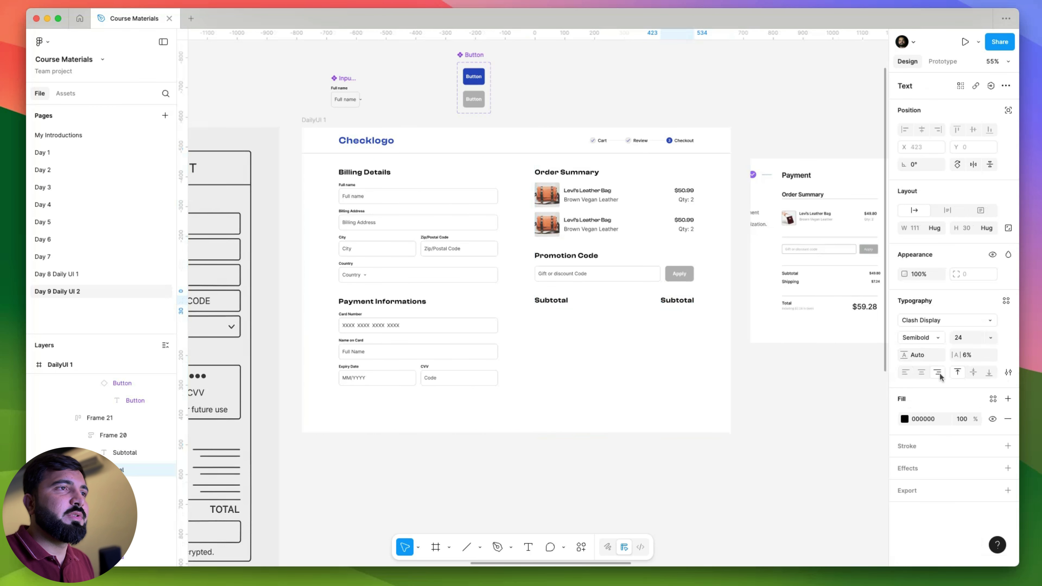
left_click(741, 399)
scroll(656, 354, "right", 3)
left_click(558, 308)
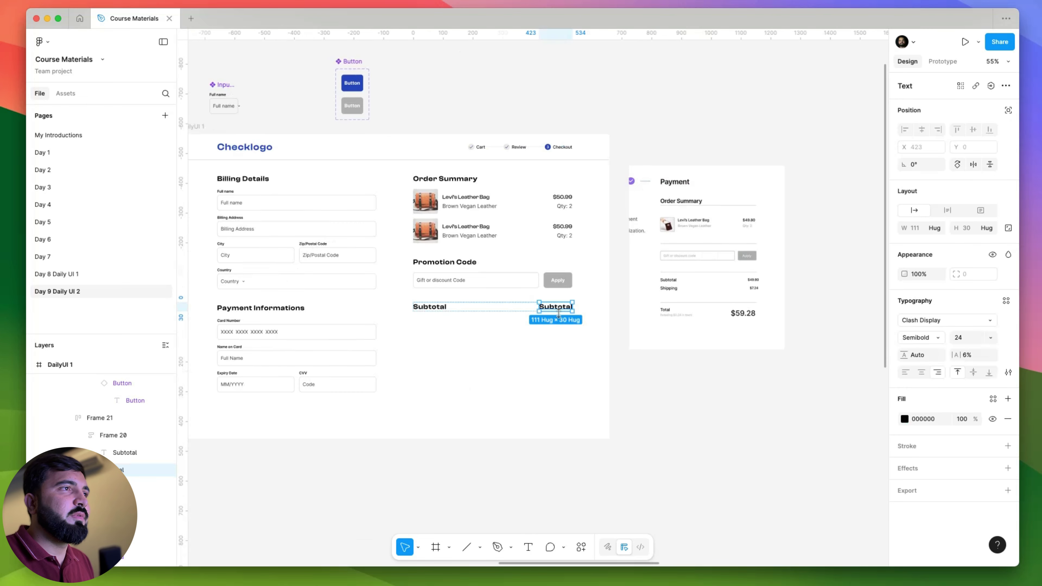
left_click(991, 338)
left_click(981, 308)
scroll(479, 312, "up", 5)
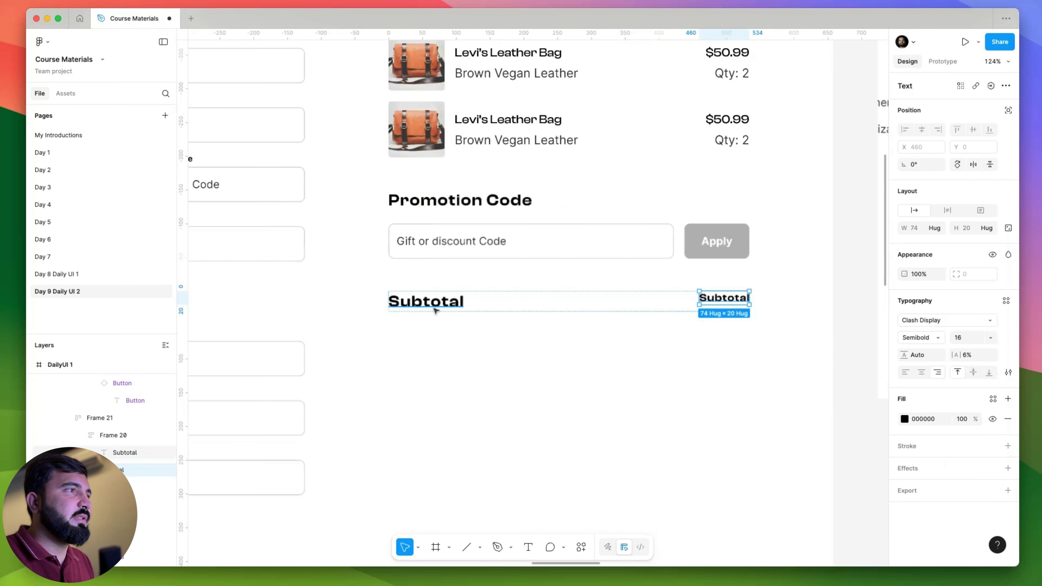
- Set the font size of the Subtotal label at the start of the row to 20
left_click(437, 304)
left_click(988, 337)
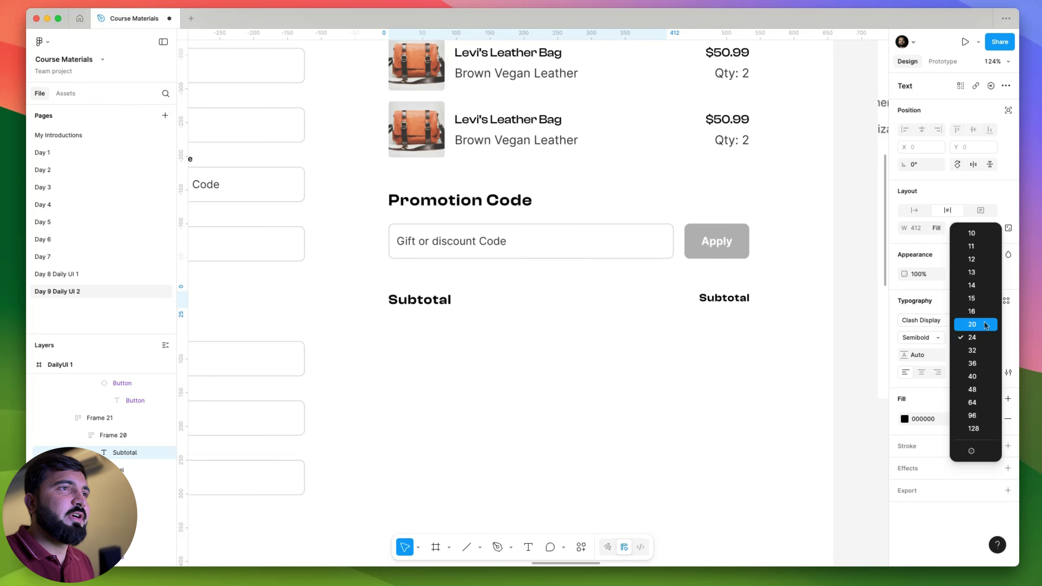
left_click(986, 326)
scroll(482, 294, "down", 5)
scroll(480, 294, "up", 4)
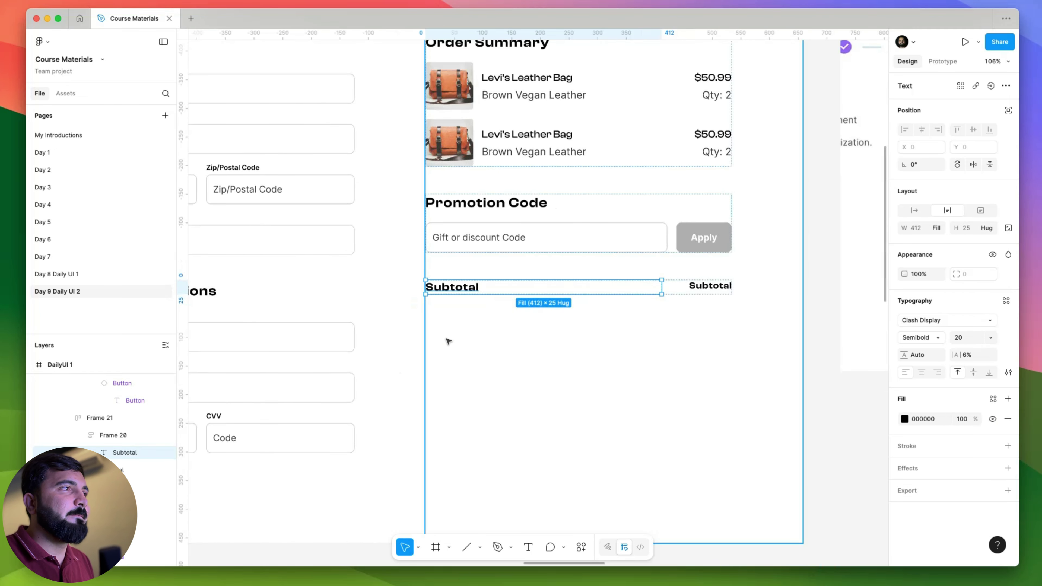
scroll(531, 333, "right", 5)
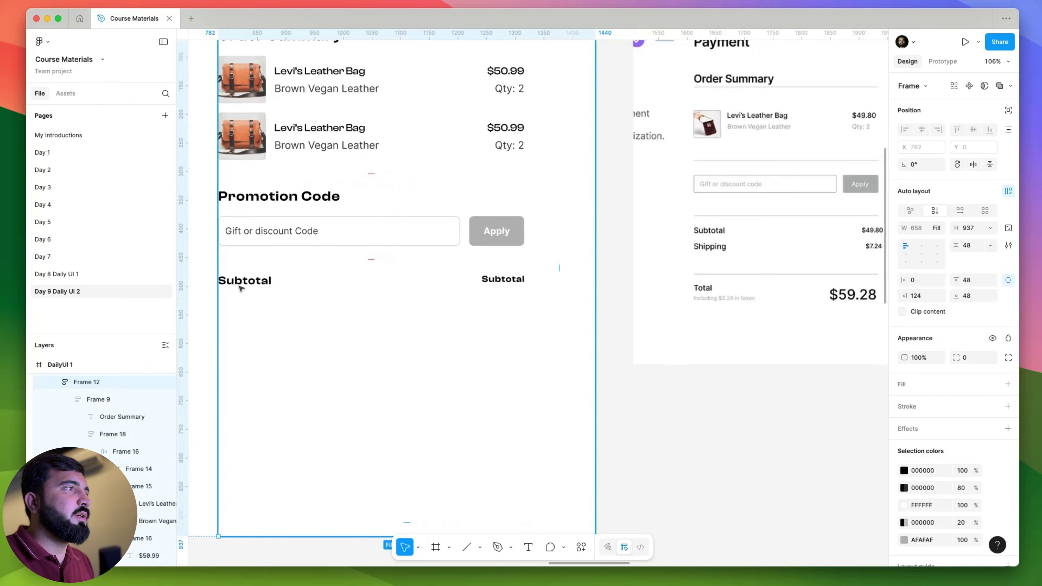
scroll(252, 285, "down", 2)
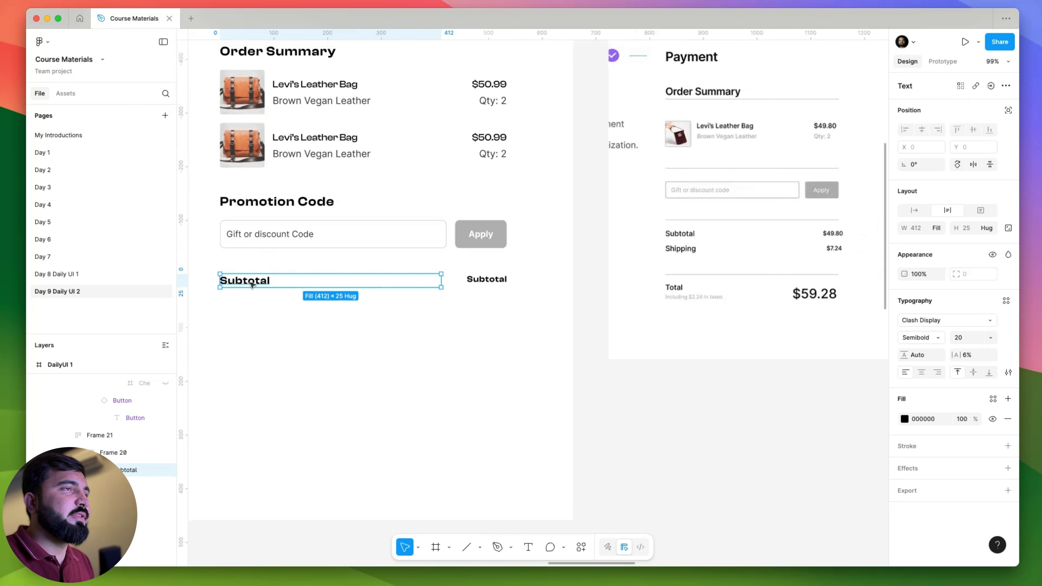
- Change the second Subtotal text at the row's far end to the Inter font in Regular weight
left_click(485, 280)
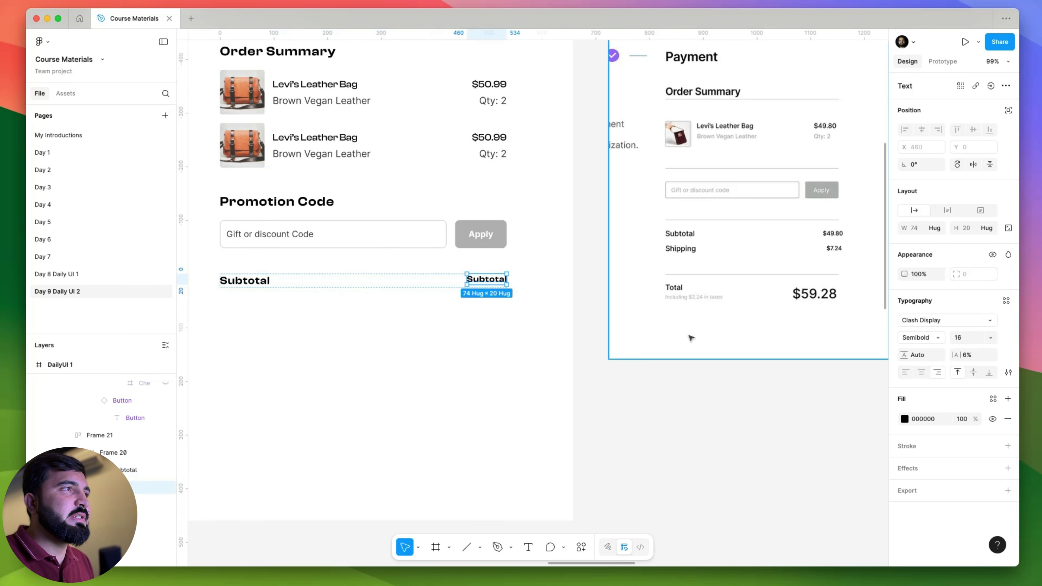
left_click(926, 335)
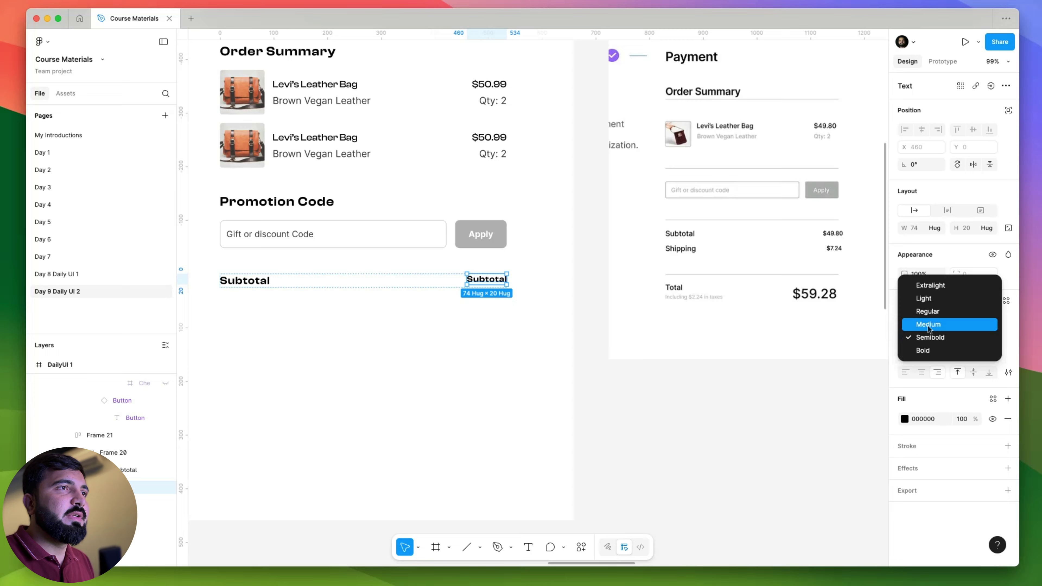
left_click(931, 312)
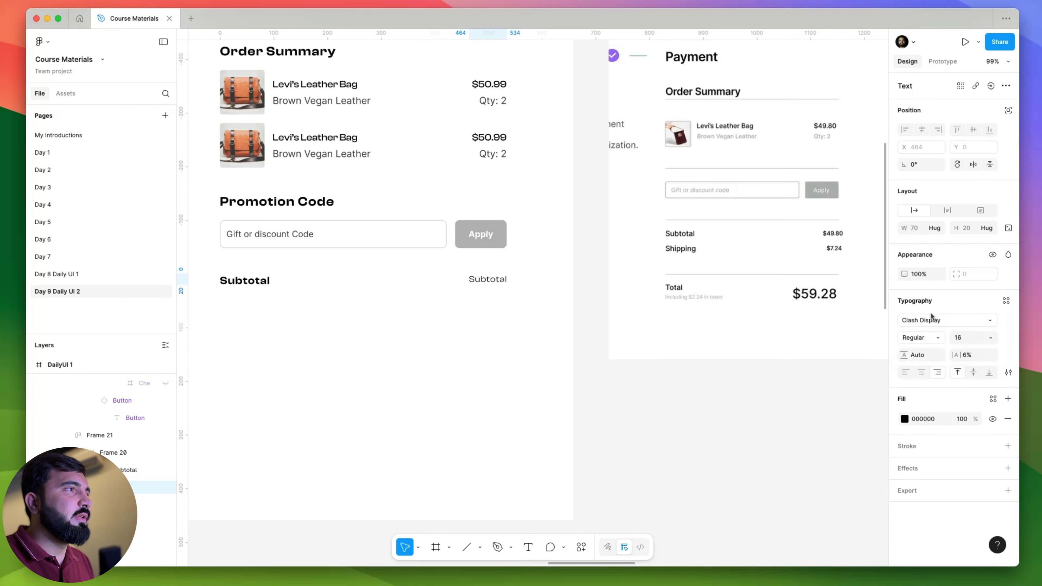
left_click(943, 321)
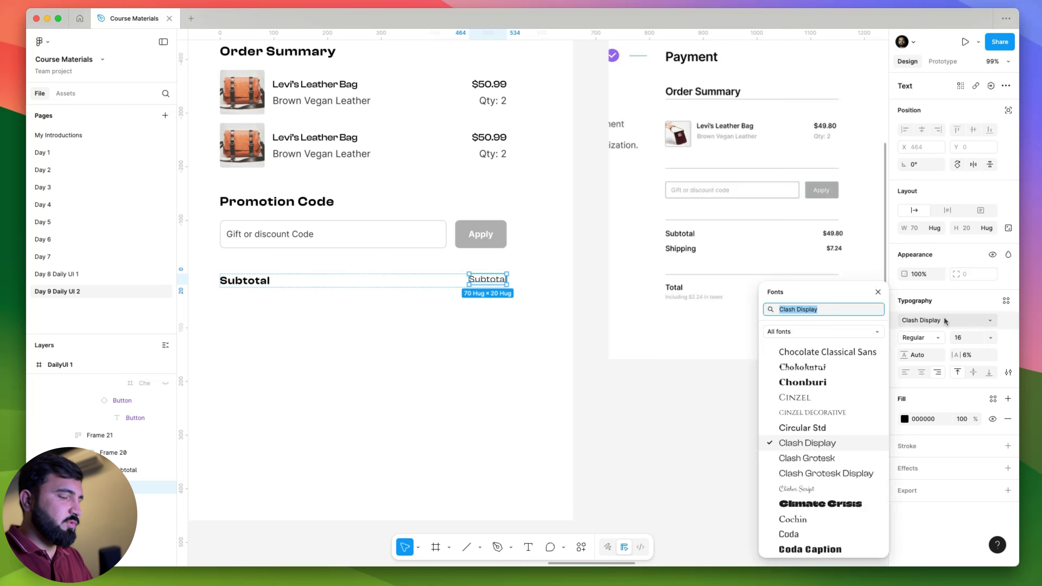
type("inter")
key("Return")
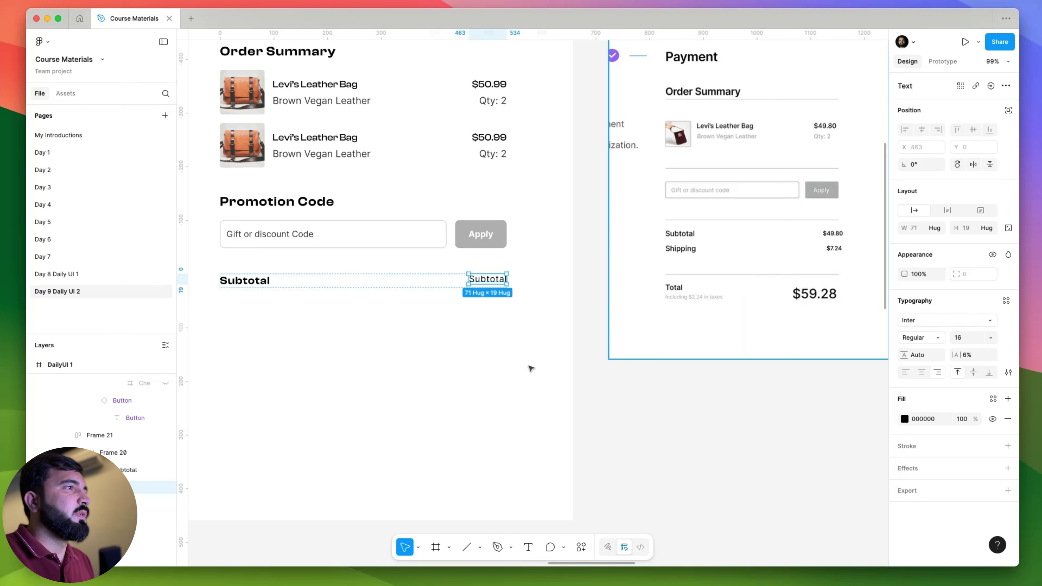
- Vertically centre the two texts in the Subtotal row's auto layout frame, keeping them aligned to its start
left_click(274, 287)
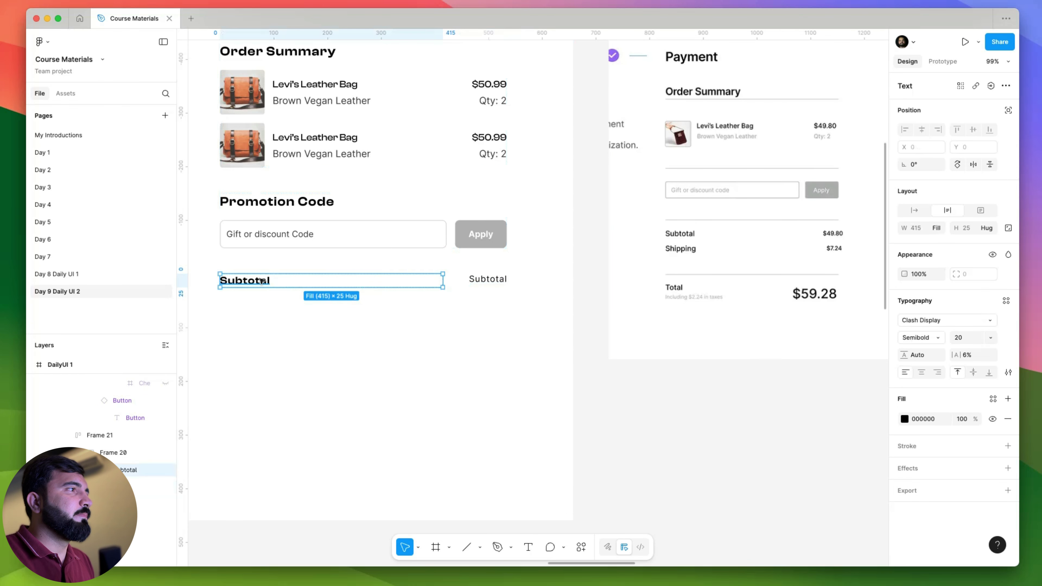
left_click(436, 285)
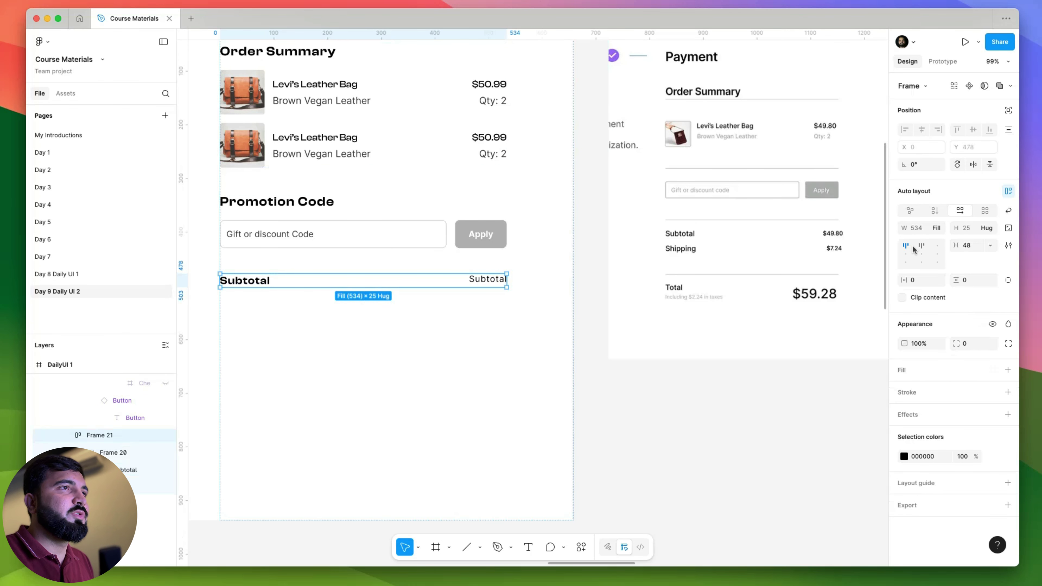
left_click(905, 255)
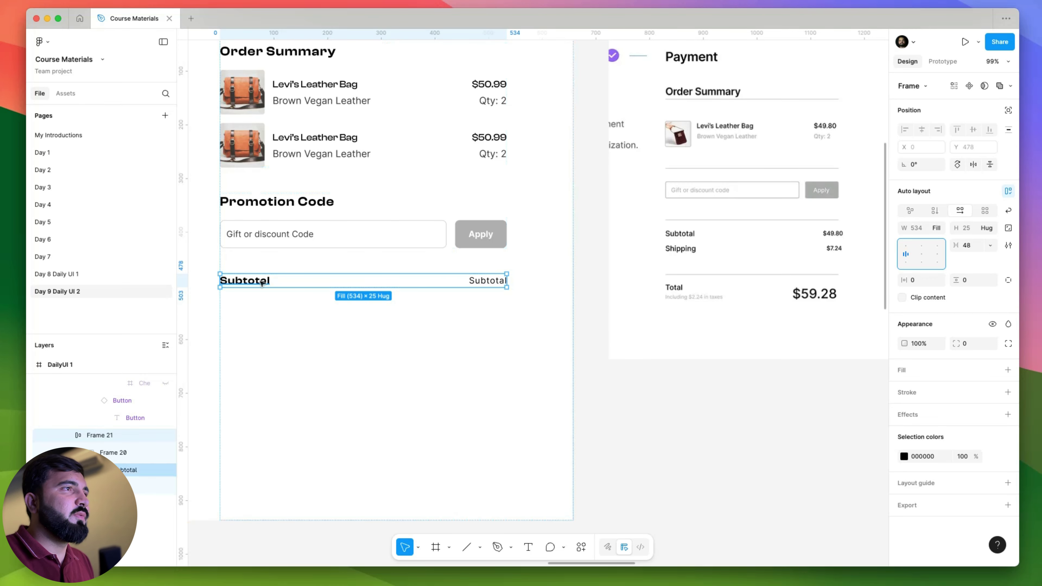
- Duplicate the Subtotal row beneath itself and group both rows in a vertical auto layout with a 20 gap
left_click(282, 313)
double_click(254, 282)
left_click_drag(255, 284, 261, 296)
left_click(263, 286, "shift")
key("shift+a")
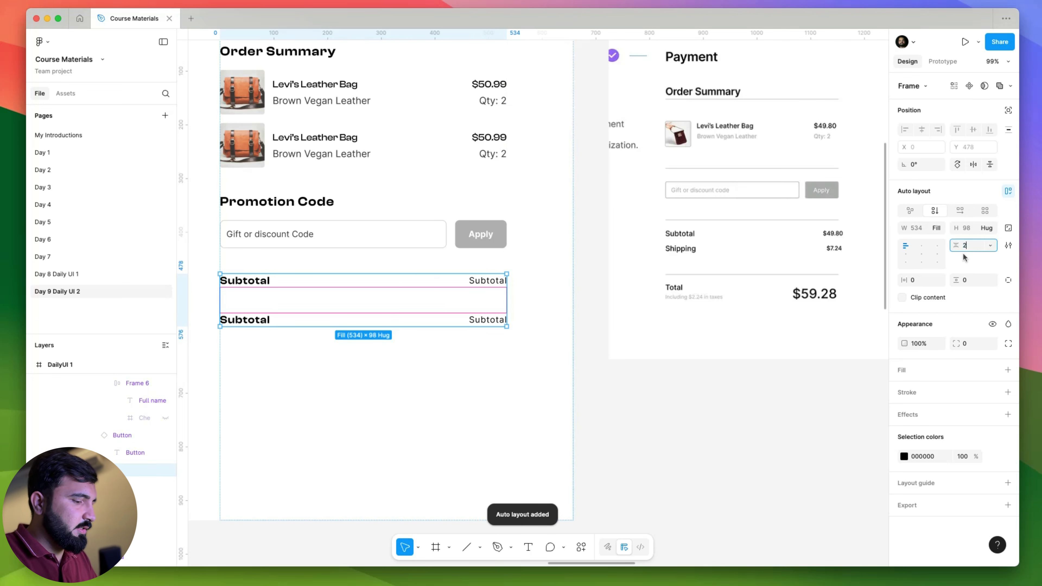
key("Return")
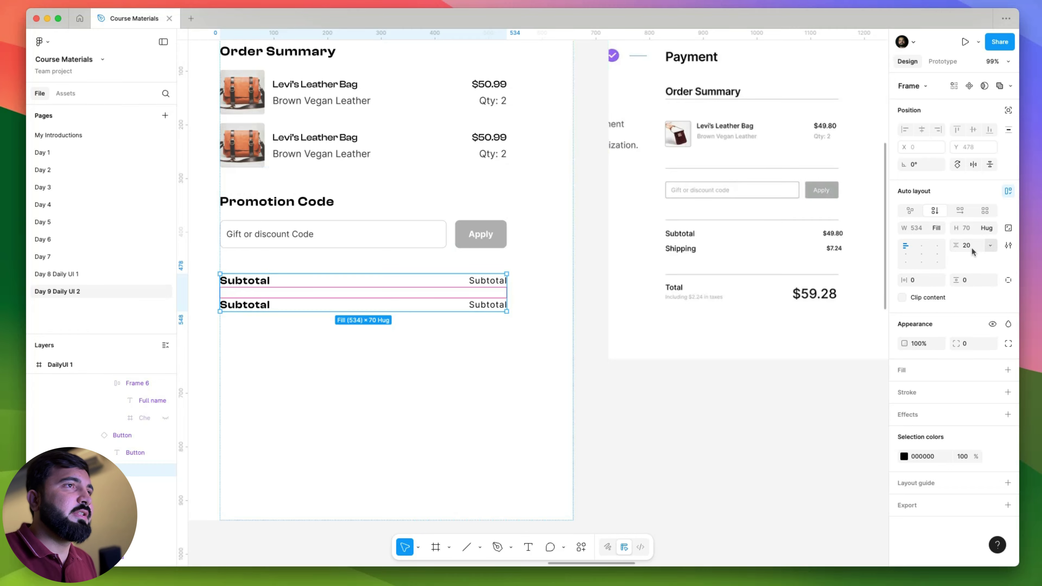
- Set the vertical gap between the two Subtotal rows to 16
left_click(966, 245)
type("1")
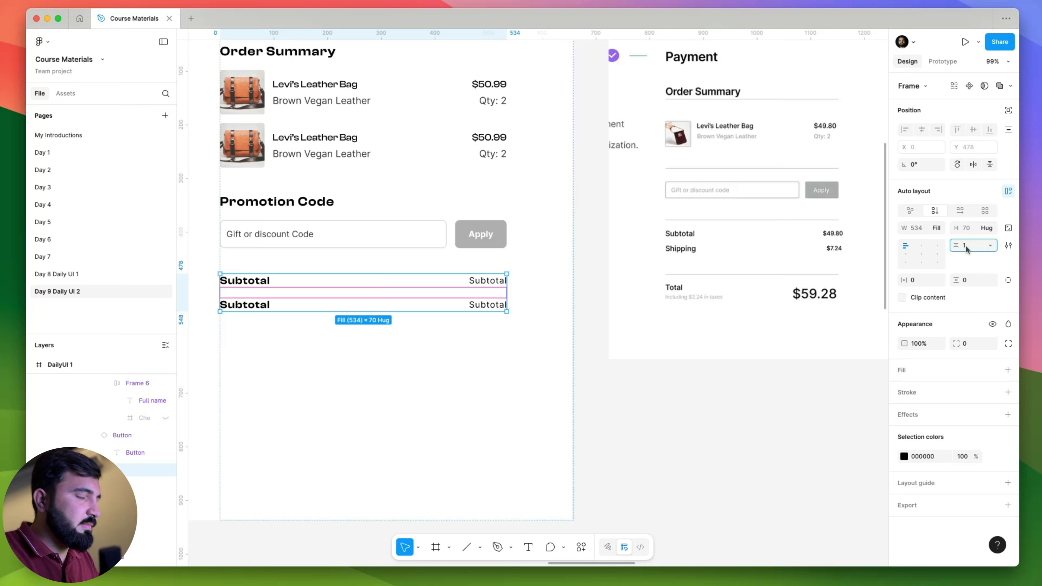
type("6")
key("Return")
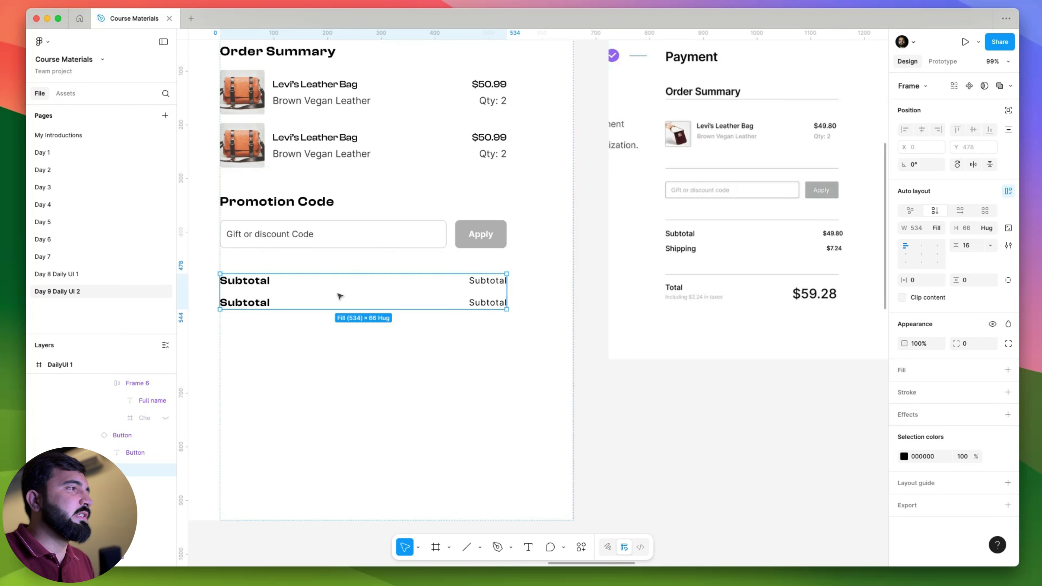
- Change the label of the lower Subtotal row to "Shipping"
double_click(256, 302)
double_click(258, 304)
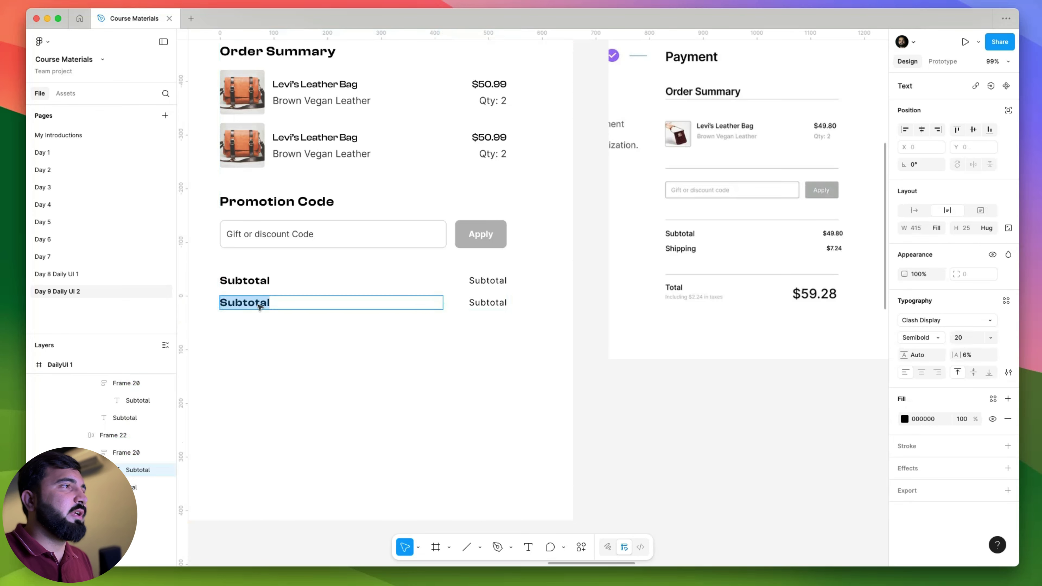
type("Shipp")
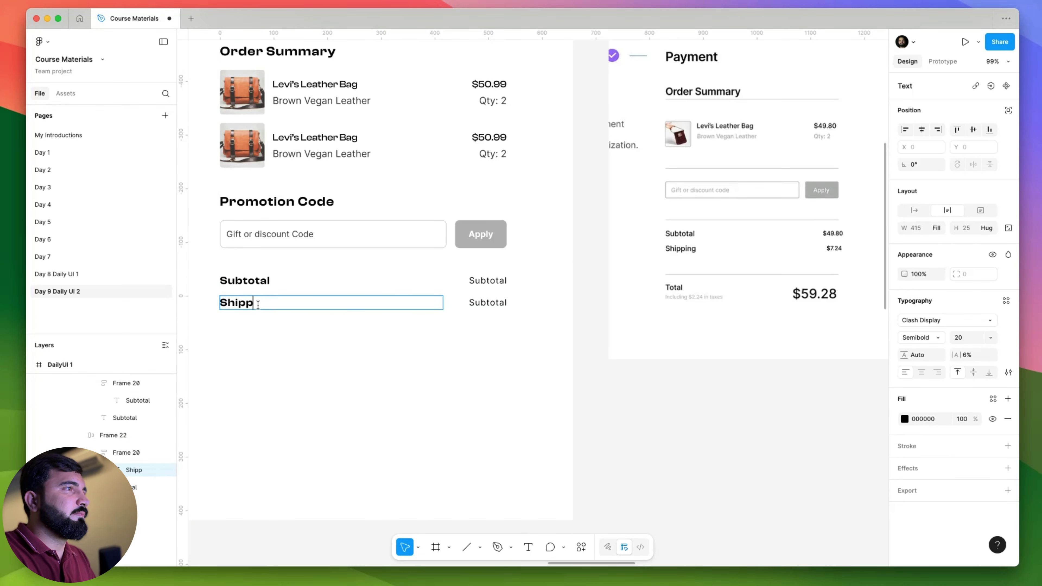
type("ing Cha")
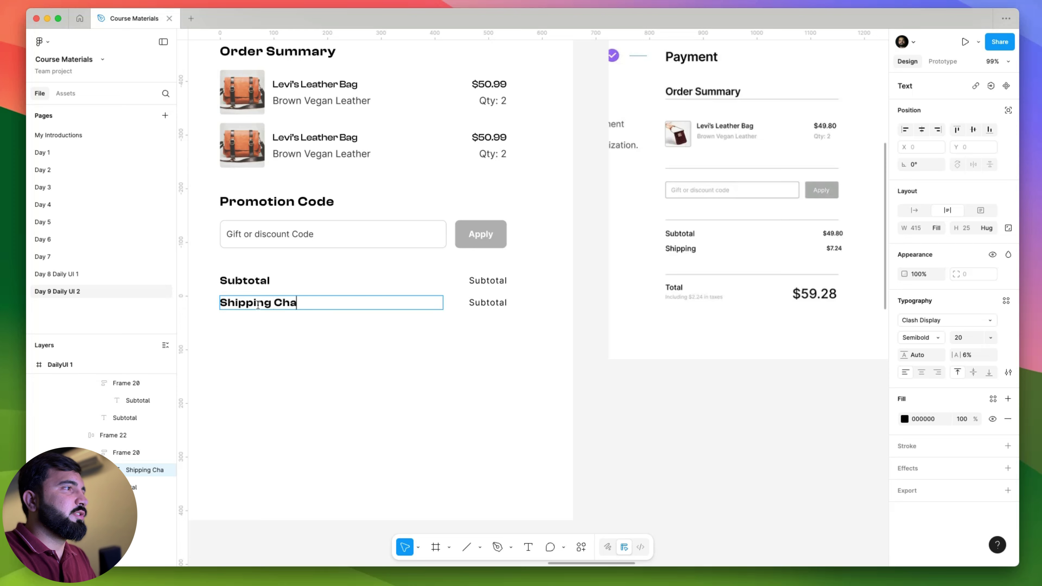
key("BackSpace")
key("BackSpace")
key("BackSpace")
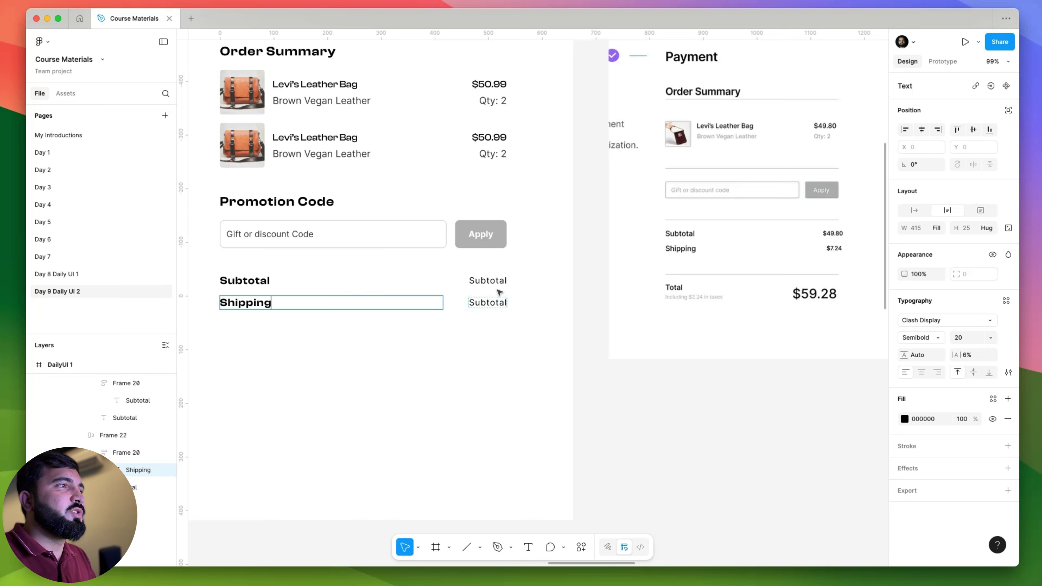
- Replace the placeholder amounts with "$50.99" in the Subtotal row and "$5.01" in the Shipping row
double_click(497, 281)
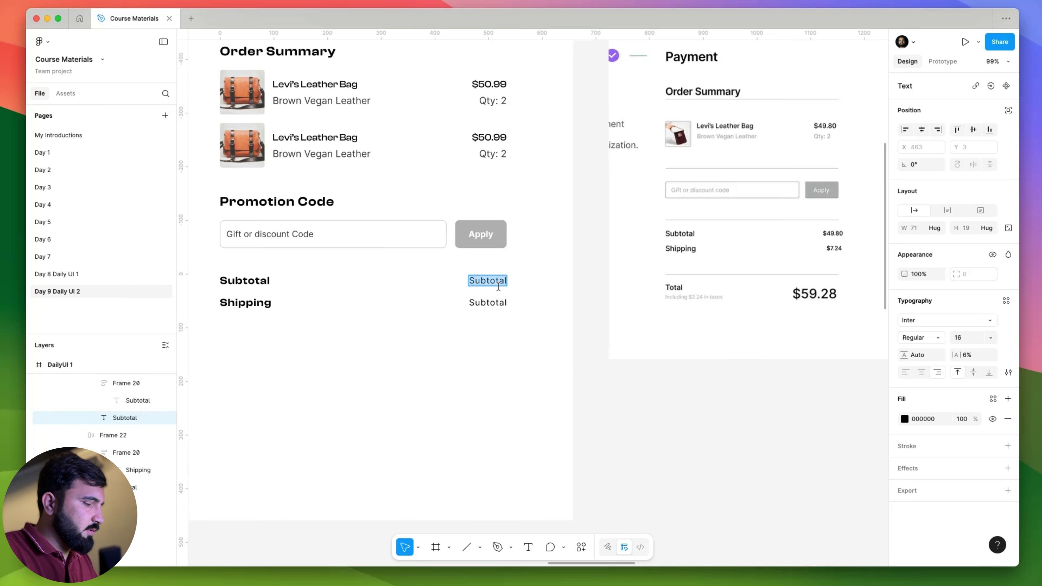
type("$50.99")
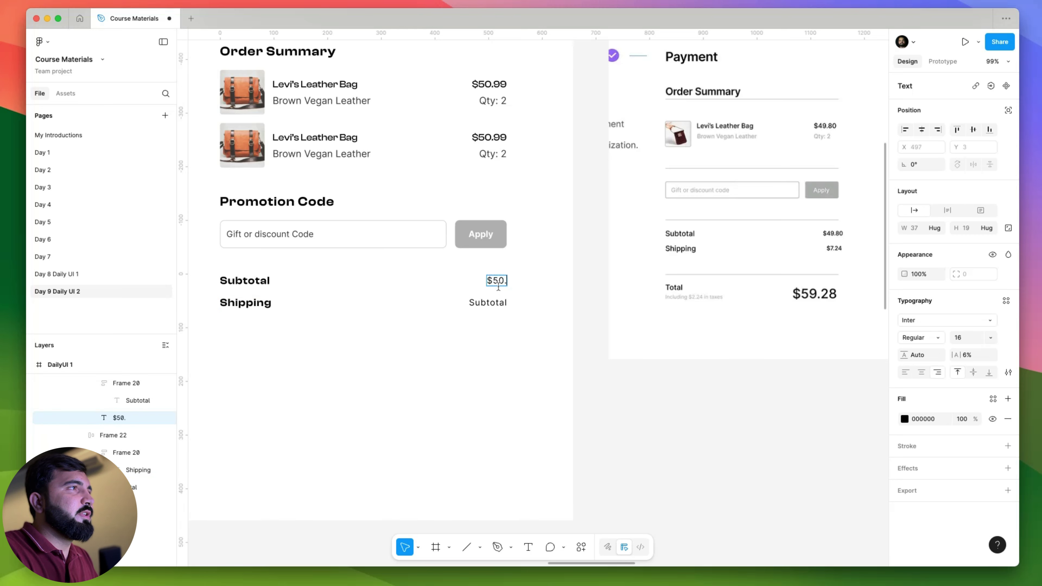
double_click(487, 303)
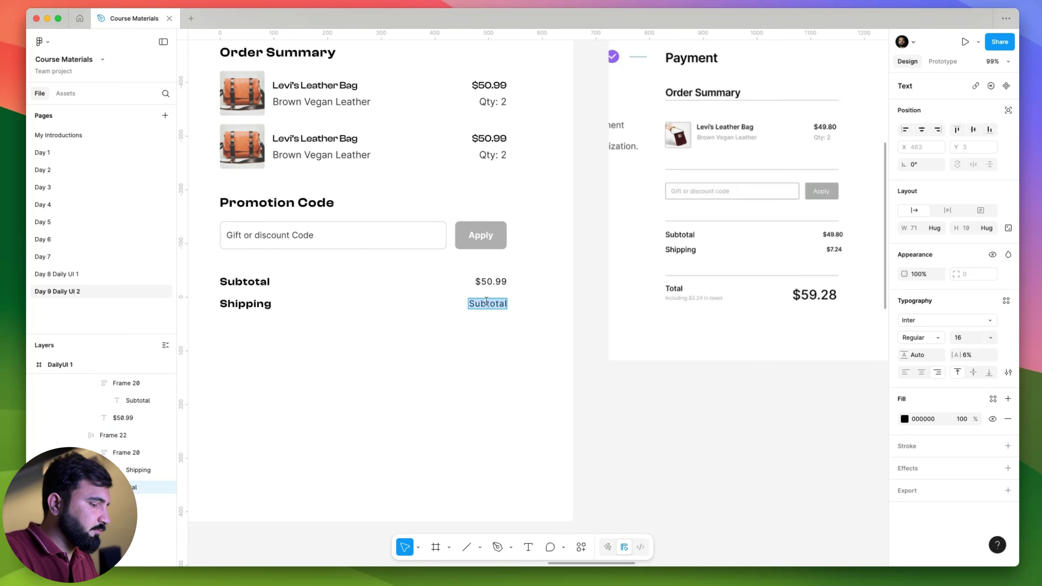
type("$")
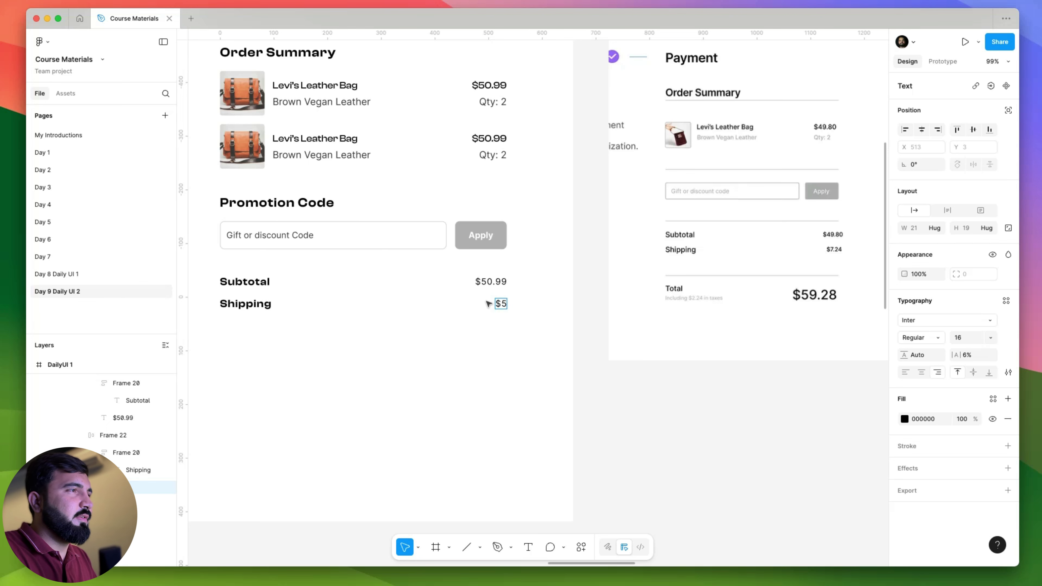
type("5.01")
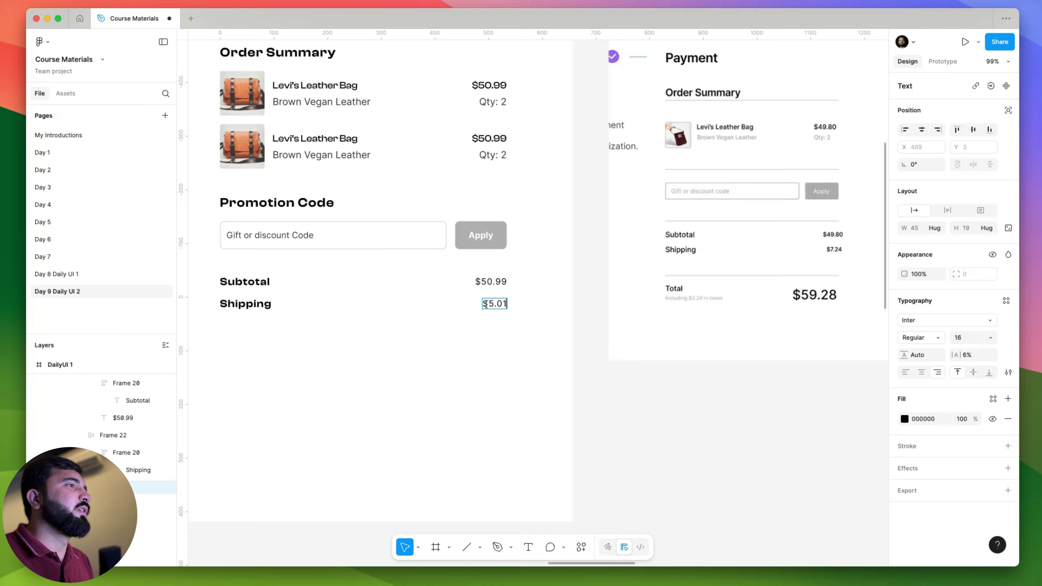
key("Escape")
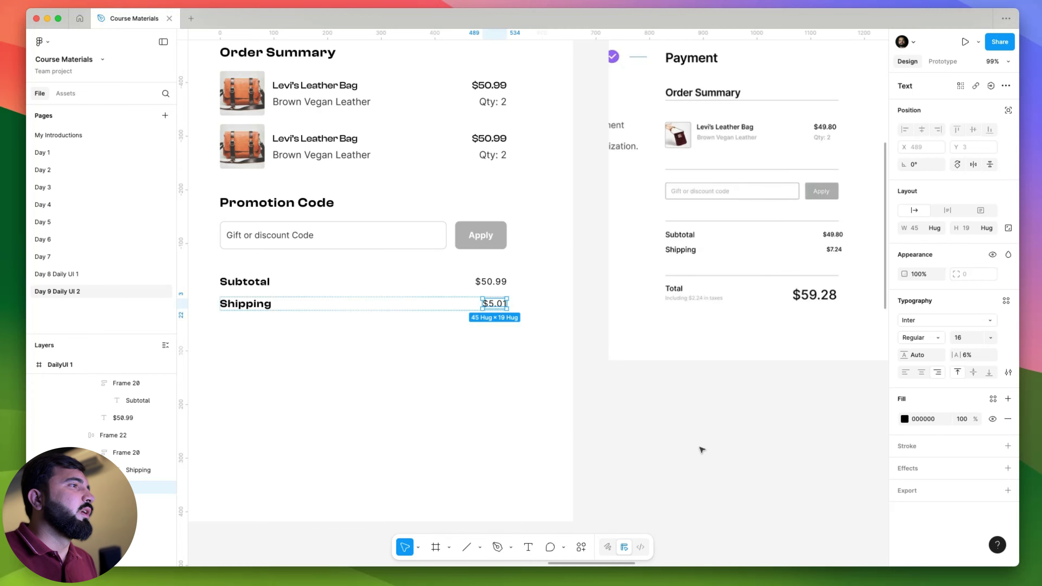
- Duplicate the Promotion Code group beneath the Subtotal and Shipping rows in the Order Summary column
left_click(572, 450)
scroll(600, 397, "down", 2)
scroll(600, 396, "down", 3)
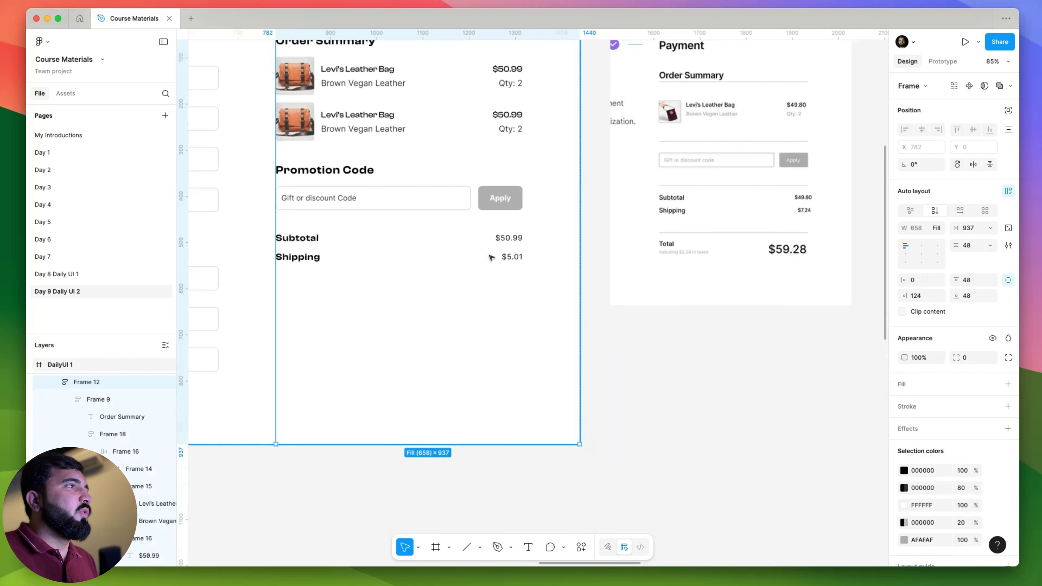
left_click(358, 178)
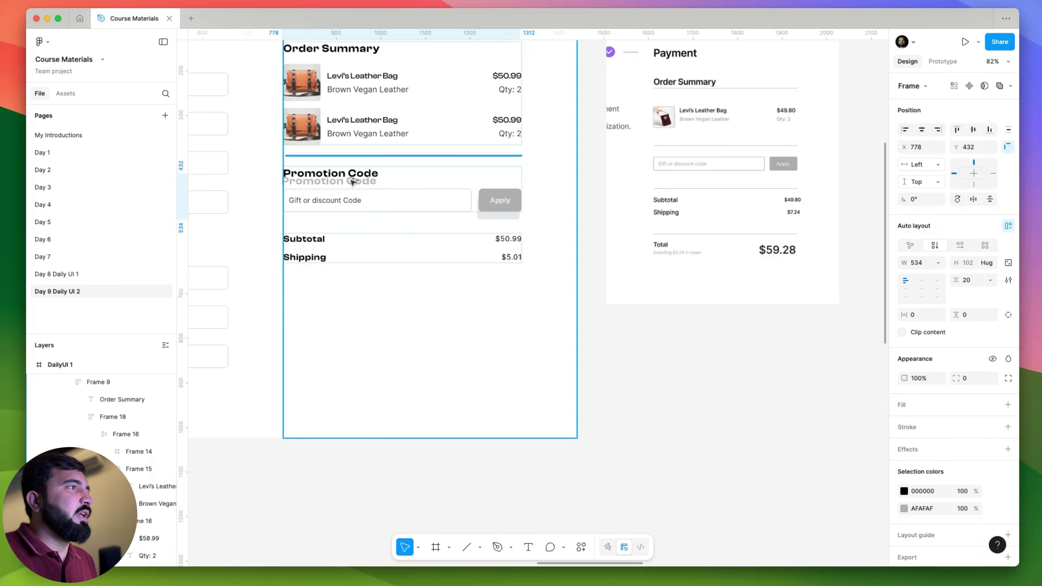
left_click_drag(358, 178, 348, 295)
- Change the copied group's heading to "Total" and delete its discount code field and Apply button row
double_click(346, 291)
double_click(346, 290)
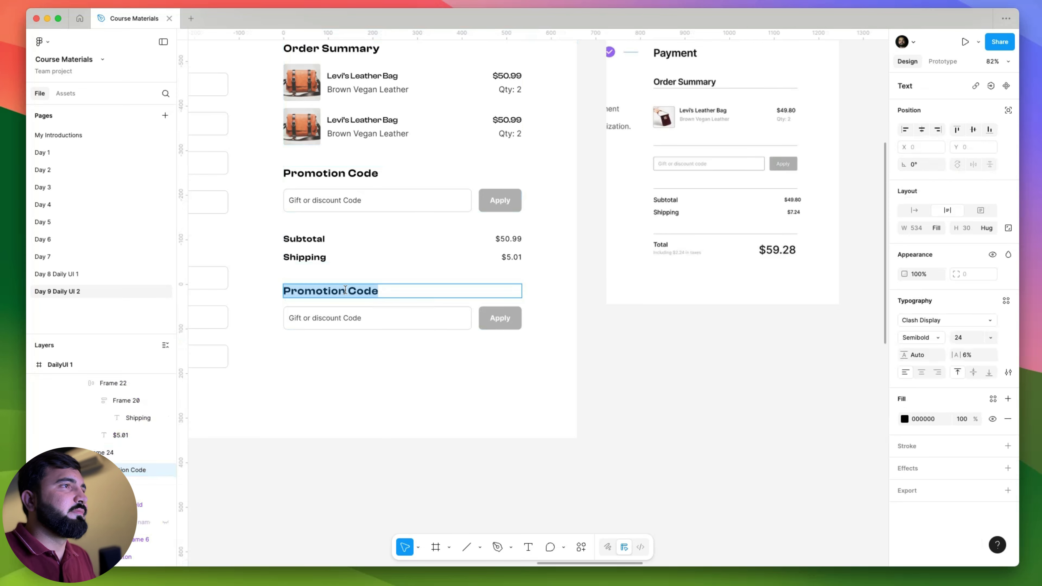
type("Total")
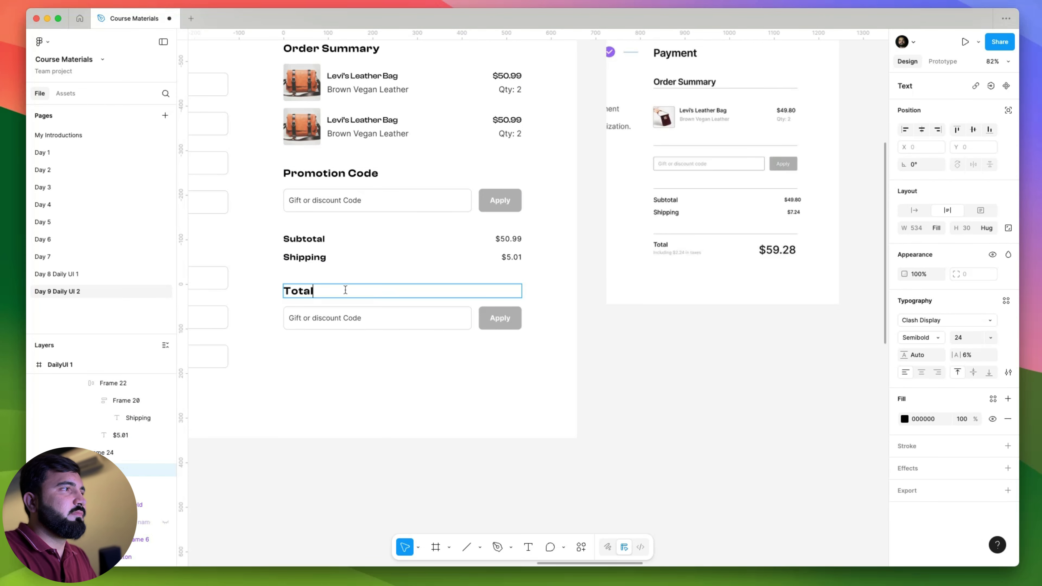
left_click(345, 310)
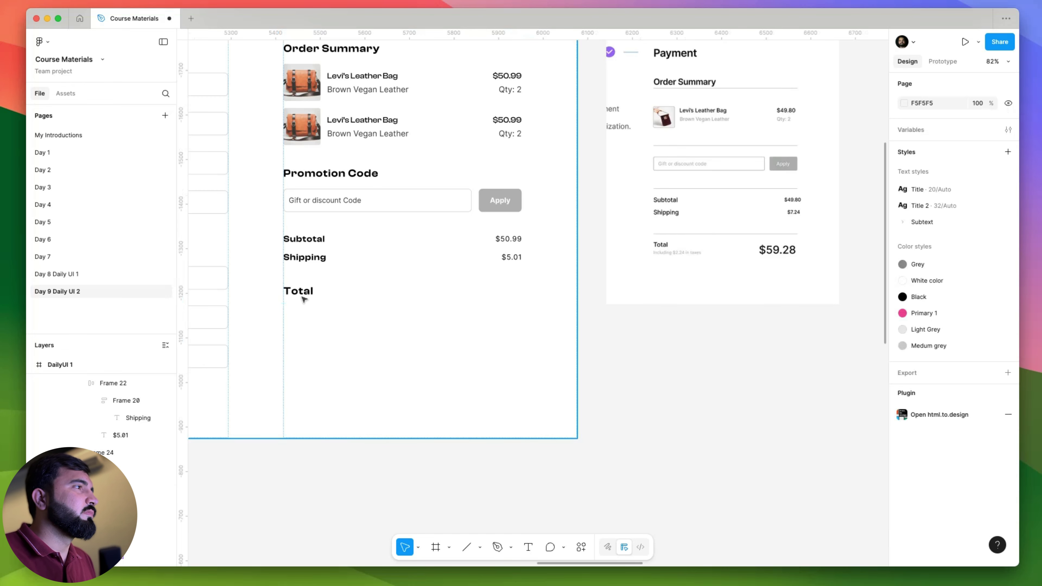
- Duplicate the Shipping label beneath the Total heading and group both in a vertical auto layout with 8 spacing
left_click(310, 258)
left_click_drag(310, 263, 314, 308)
left_click(312, 293, "shift")
key("shift+a")
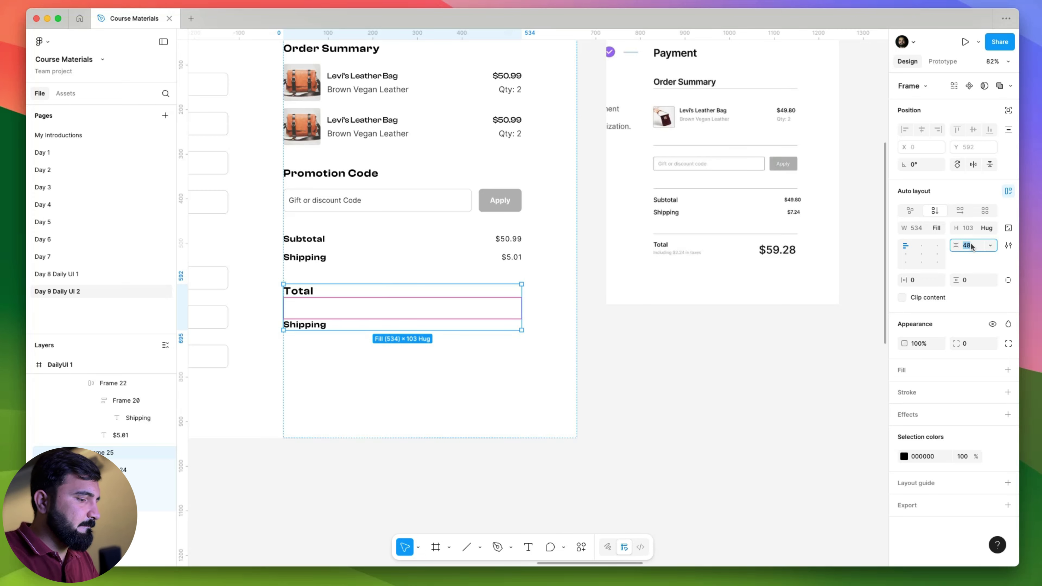
key("Return")
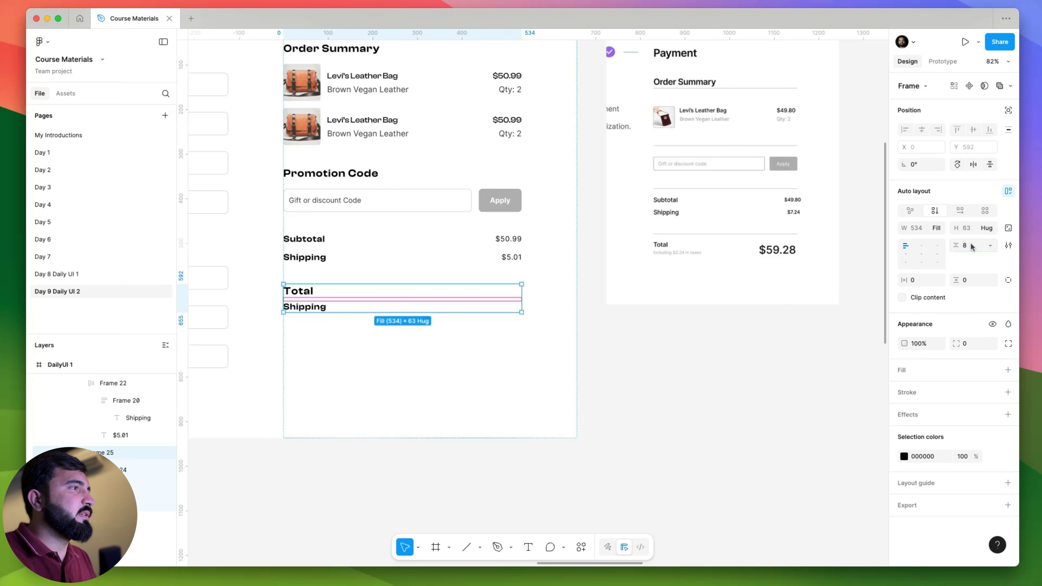
- Apply the text style of the second product's "Brown Vegan Leather" line to the Shipping label under Total
left_click(382, 137)
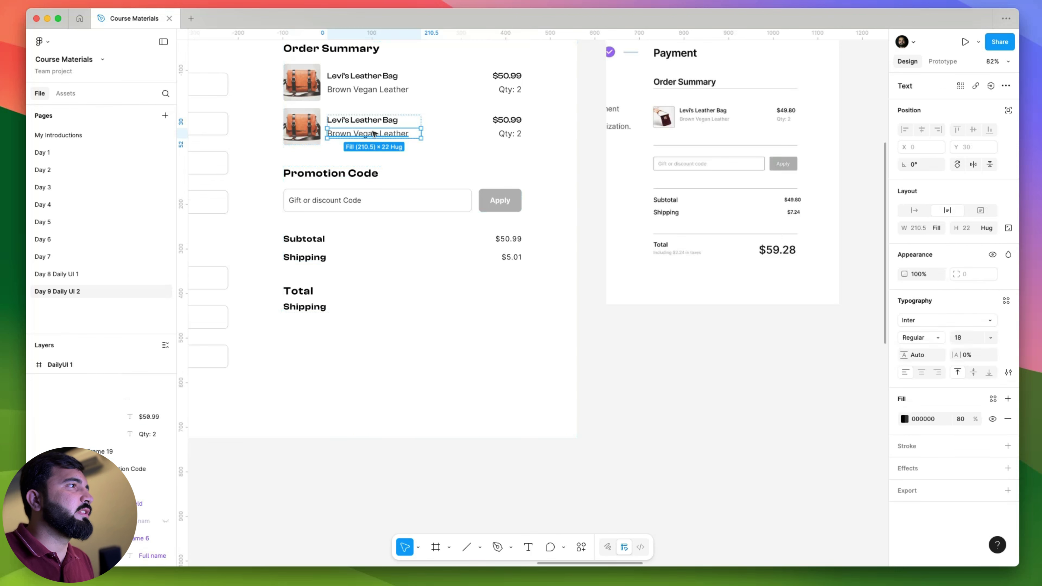
key("super+alt+c")
left_click(311, 308)
key("super+alt+v")
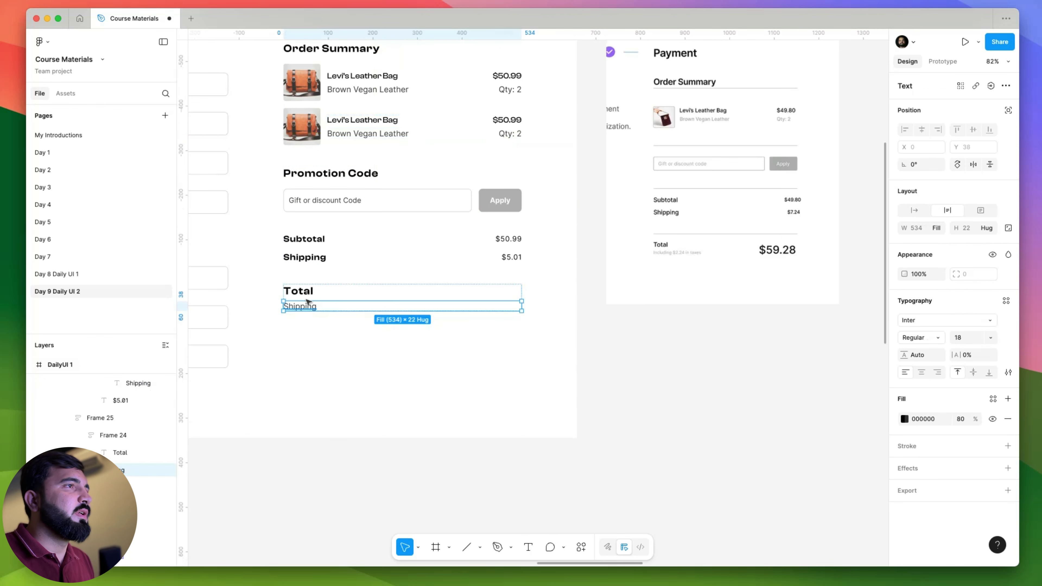
left_click(305, 293)
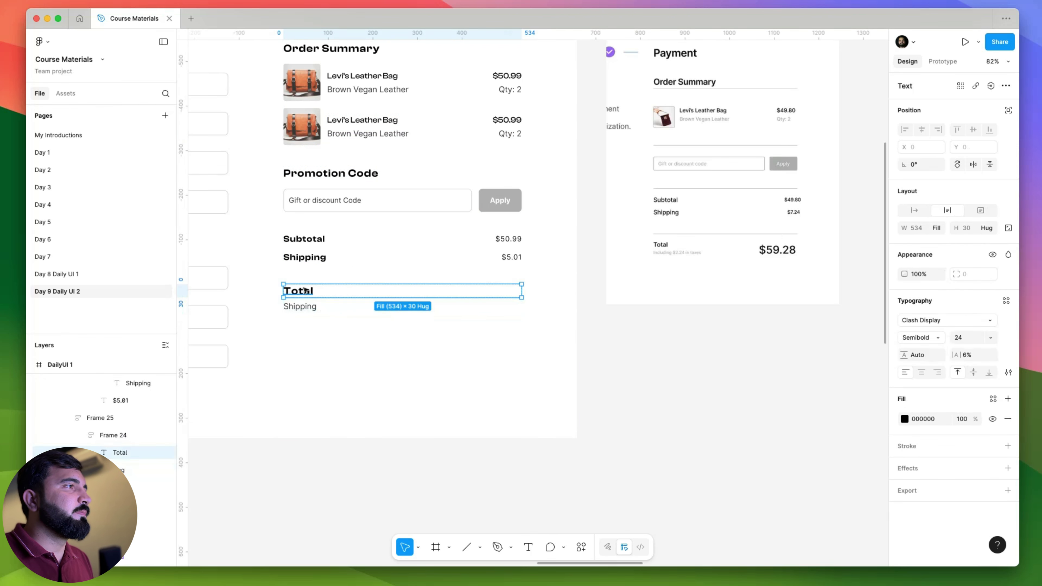
- Change the label under the Total heading to "Including $2.24 in taxes"
double_click(304, 306)
double_click(304, 306)
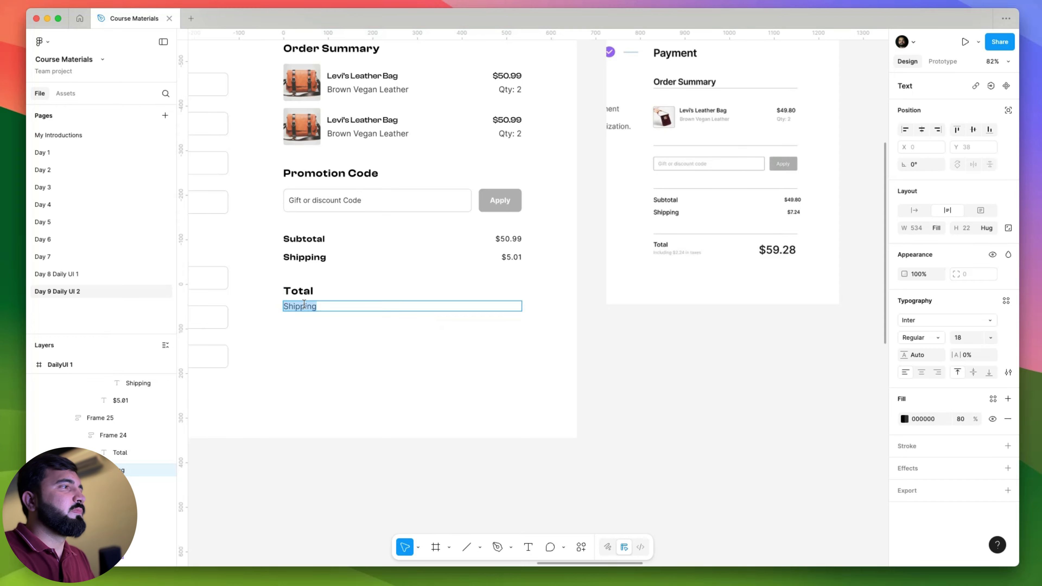
type("Including $")
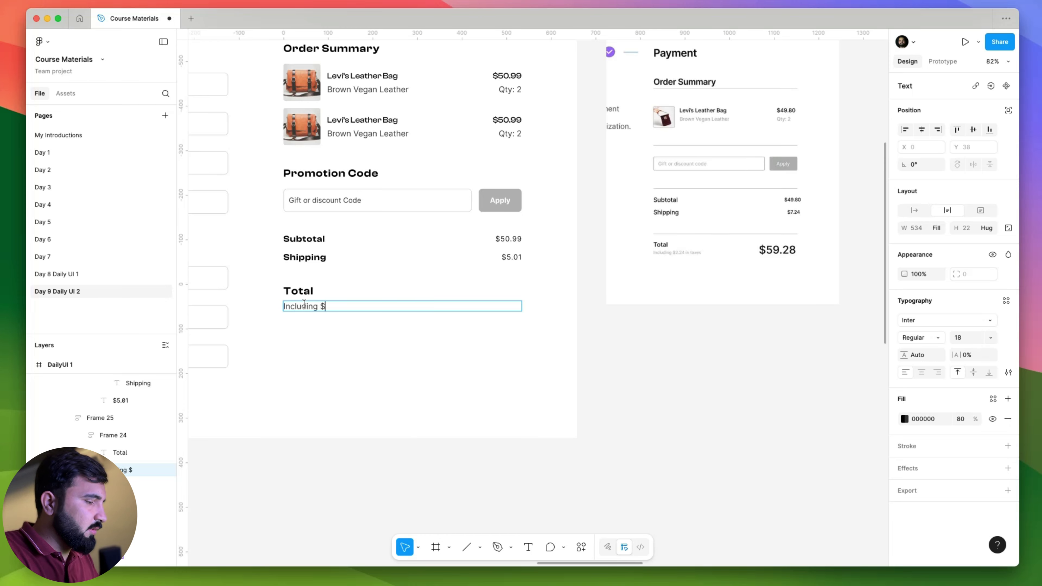
type("2.24 in taxes")
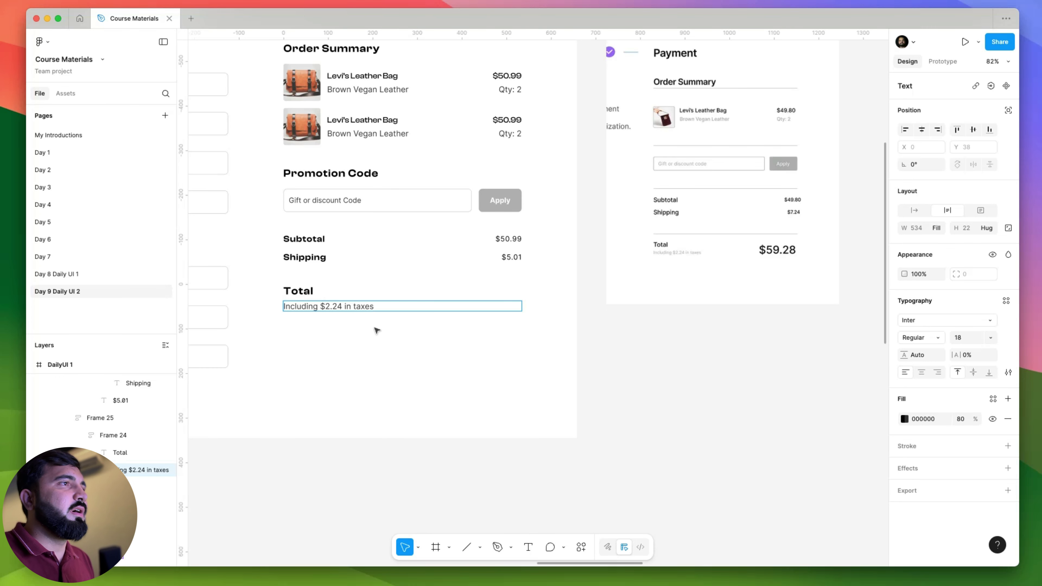
key("Escape")
left_click(396, 288)
- Duplicate the Total heading and group the copy with the Total block in a horizontal auto layout row
left_click(305, 291)
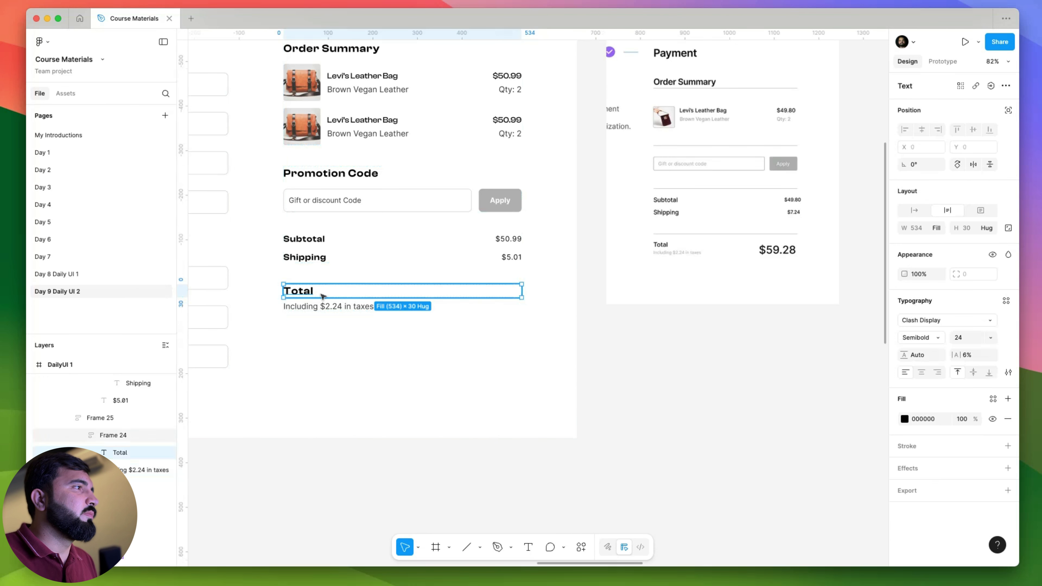
left_click(312, 296)
left_click_drag(312, 296, 328, 324)
left_click(327, 311)
left_click(303, 339, "shift")
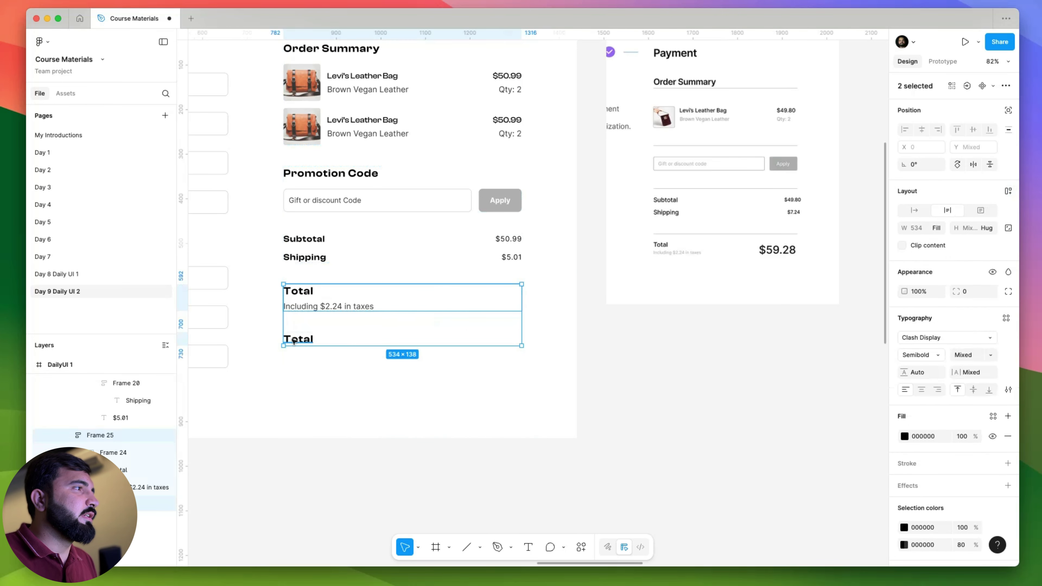
key("shift+a")
left_click(961, 211)
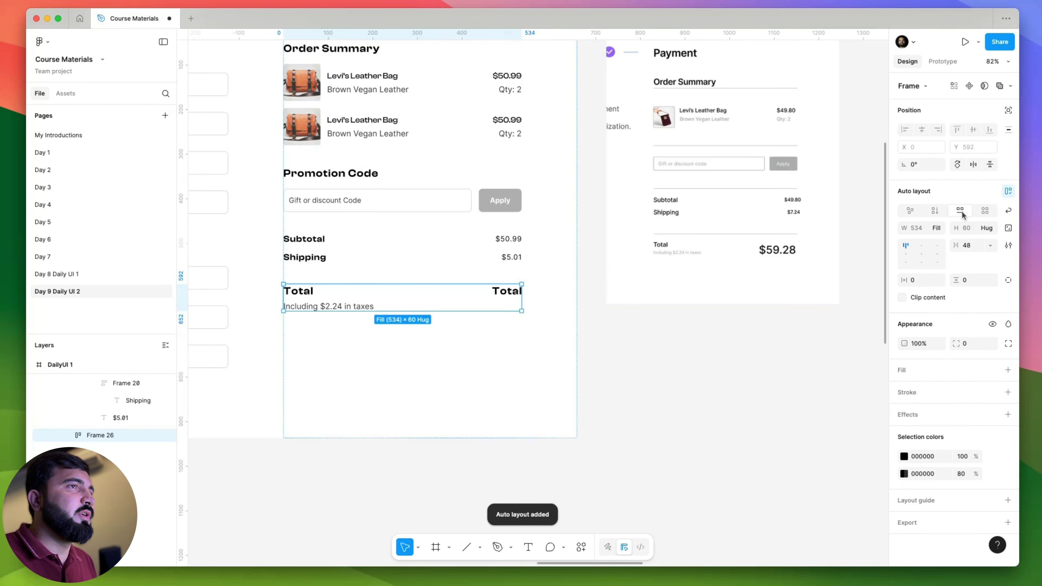
- Replace the duplicated Total text at the end of the row with the amount "$57.24"
double_click(512, 293)
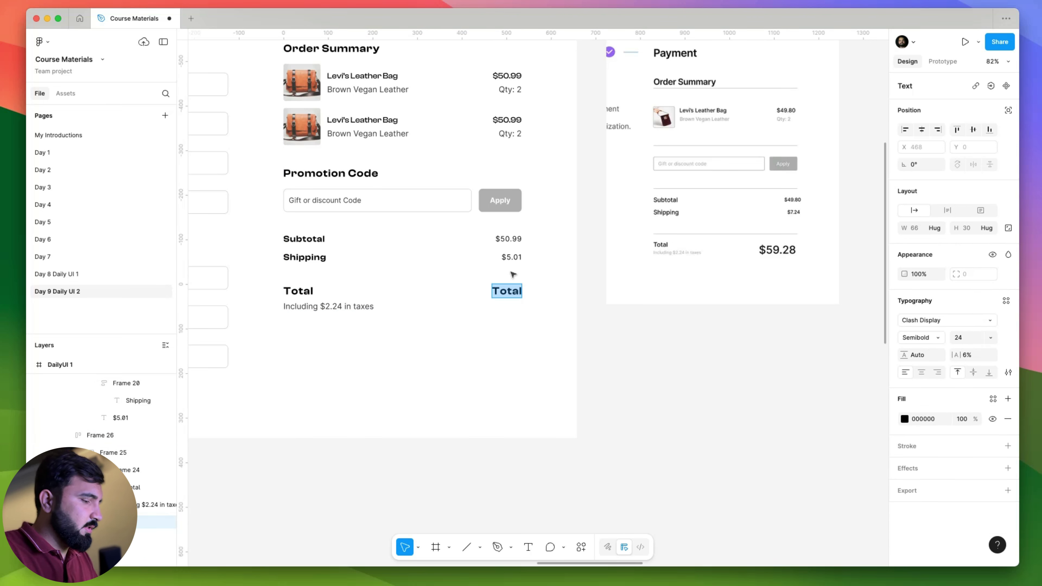
type("$")
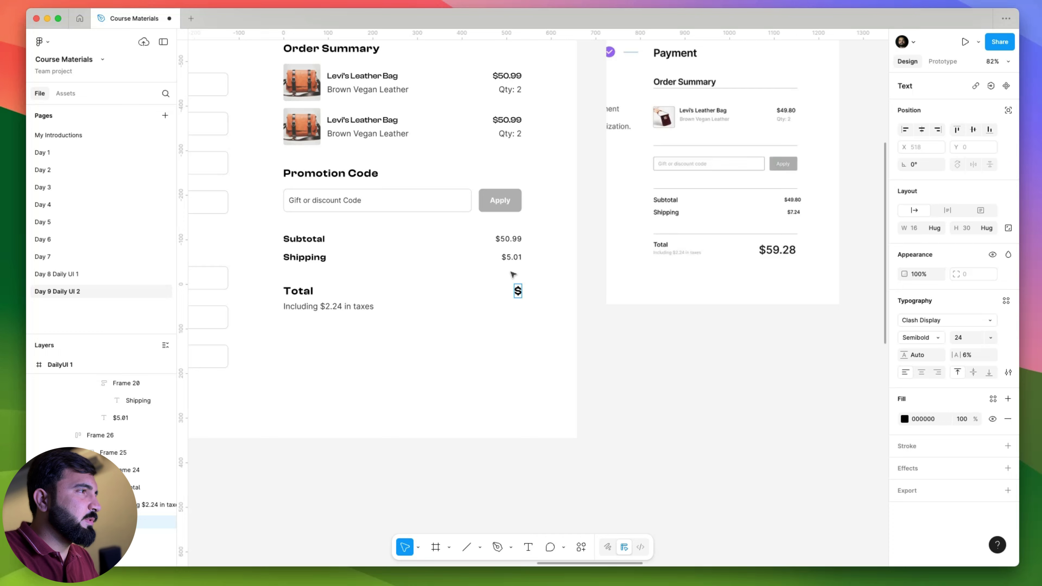
type("$")
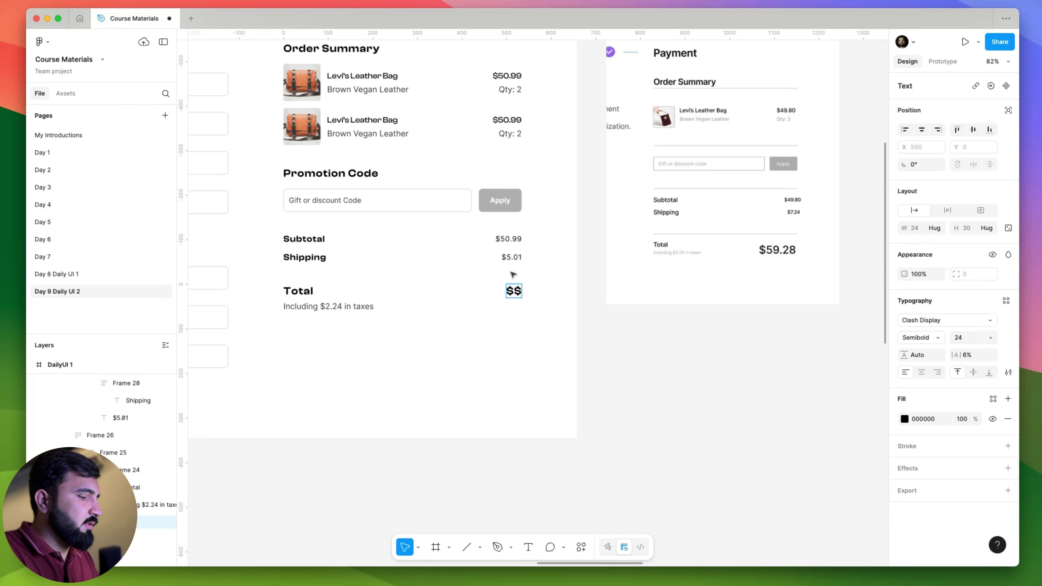
type("57")
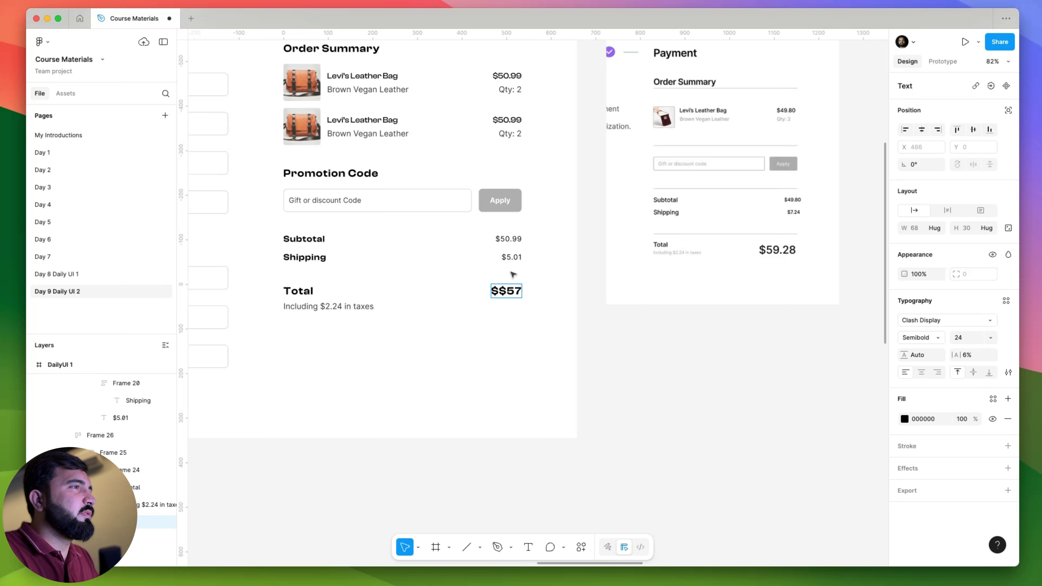
key("BackSpace")
key("BackSpace")
key("BackSpace")
type("5")
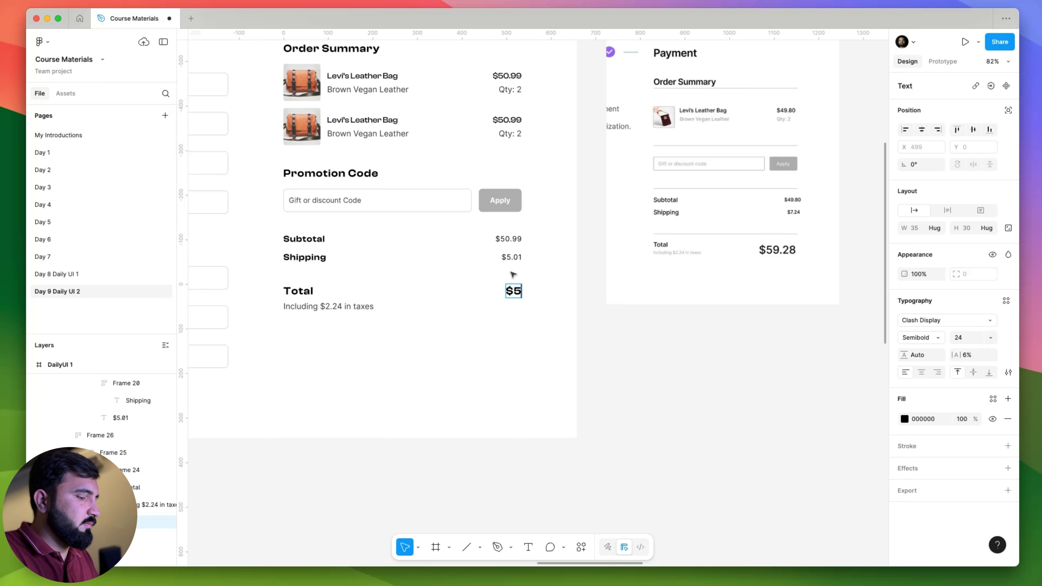
type("7.8")
key("BackSpace")
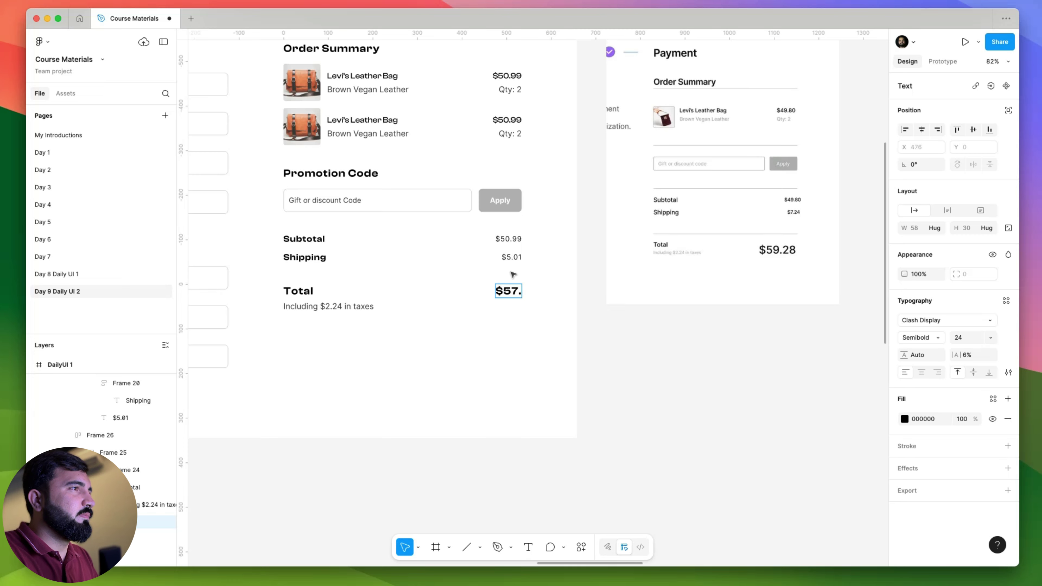
type("8")
key("BackSpace")
type("24")
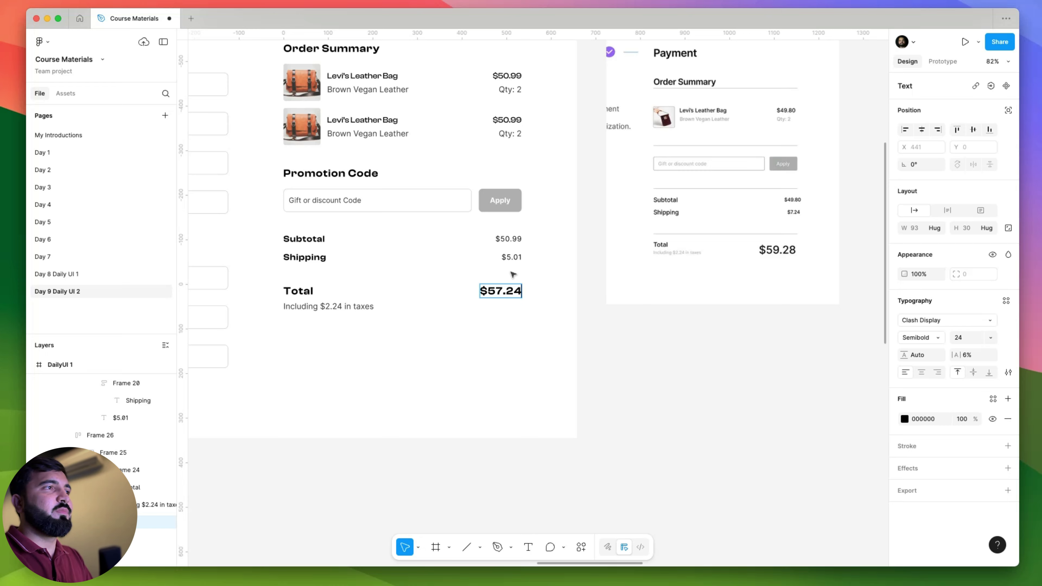
- Set the font size of the $57.24 total amount to 40
key("super+a")
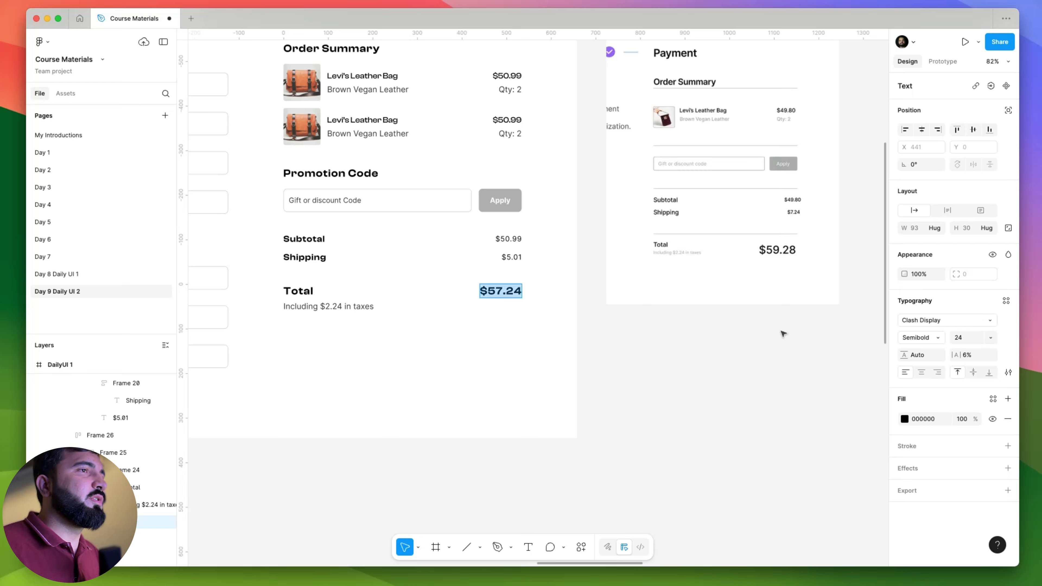
left_click(984, 340)
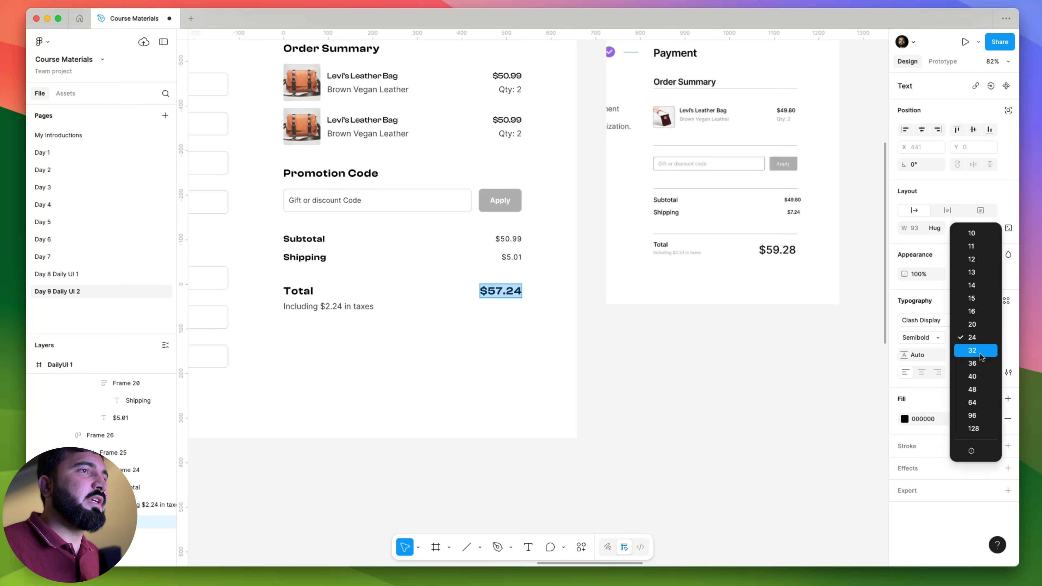
left_click(979, 375)
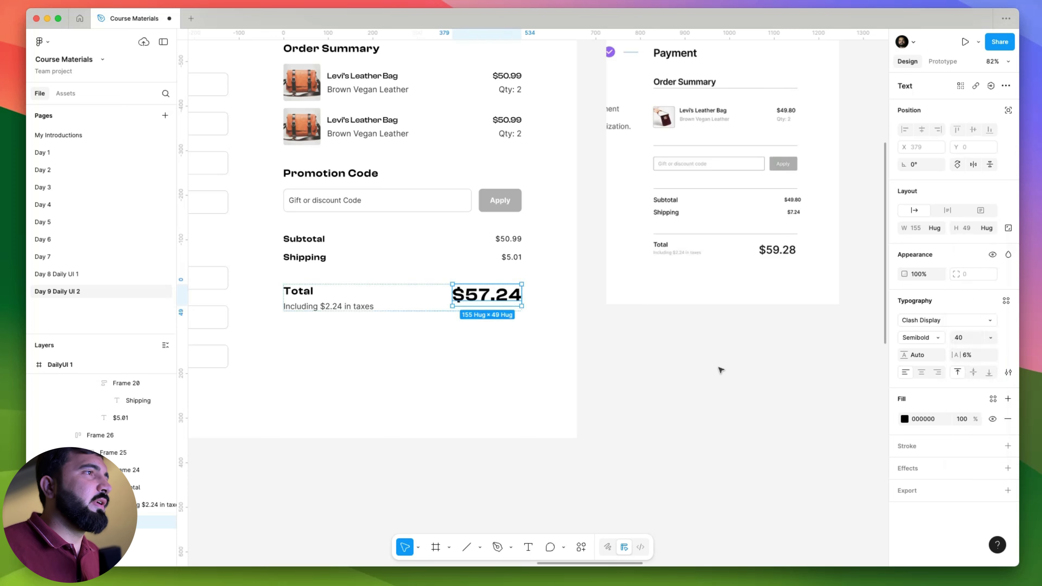
left_click(721, 368)
- Place a copy of the blue Button component below the Total row and make it fill the summary column's width
scroll(698, 372, "down", 5)
scroll(677, 377, "down", 3)
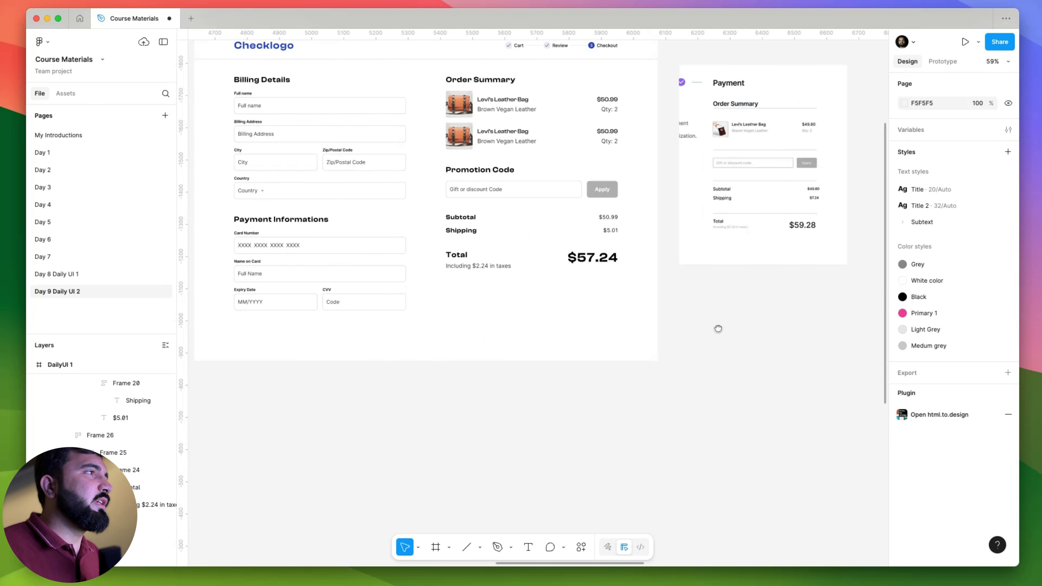
scroll(636, 370, "up", 5)
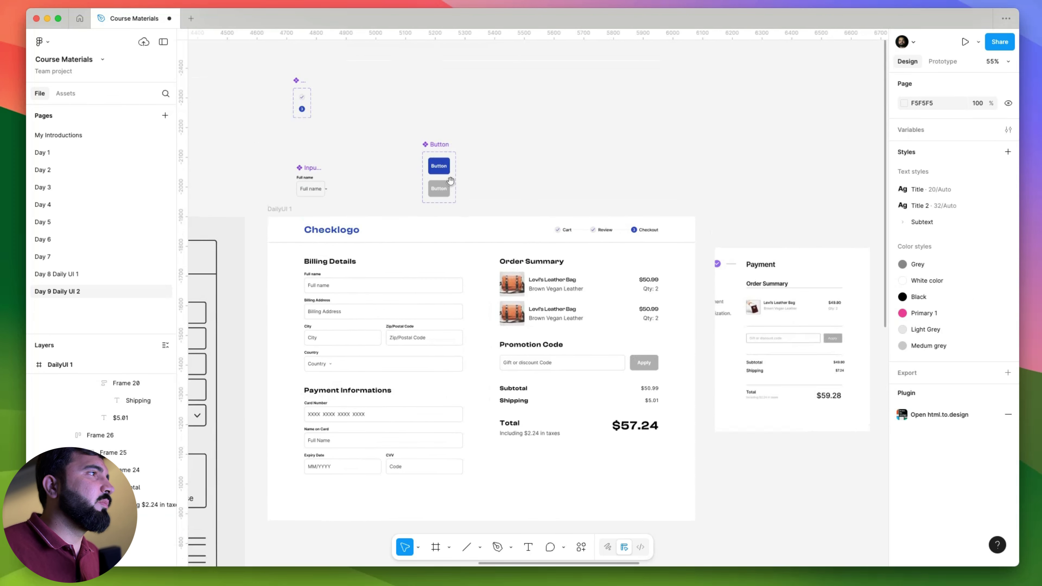
left_click(439, 167)
left_click(542, 475)
key("ctrl+v")
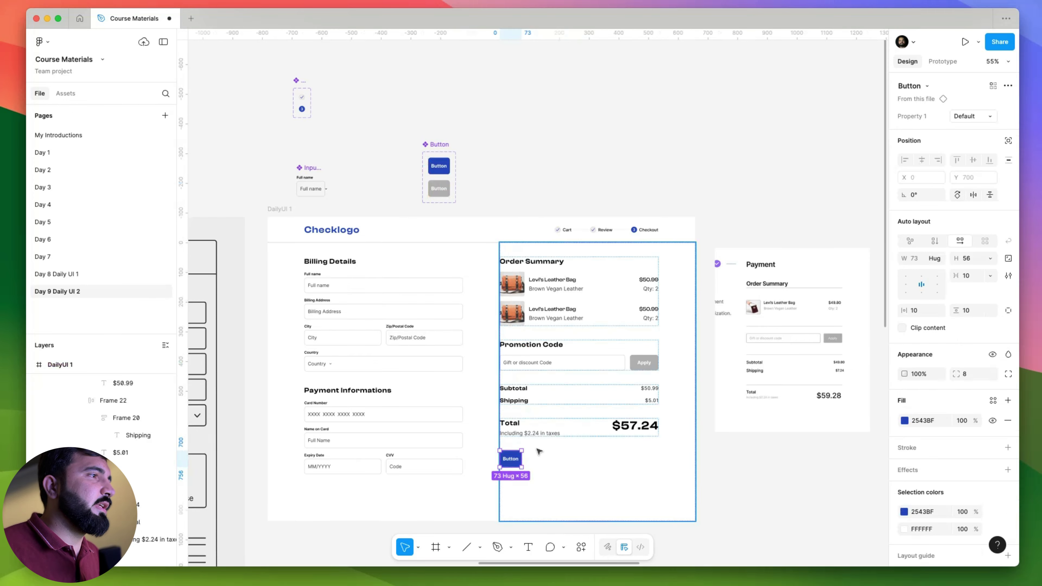
left_click_drag(526, 460, 698, 477)
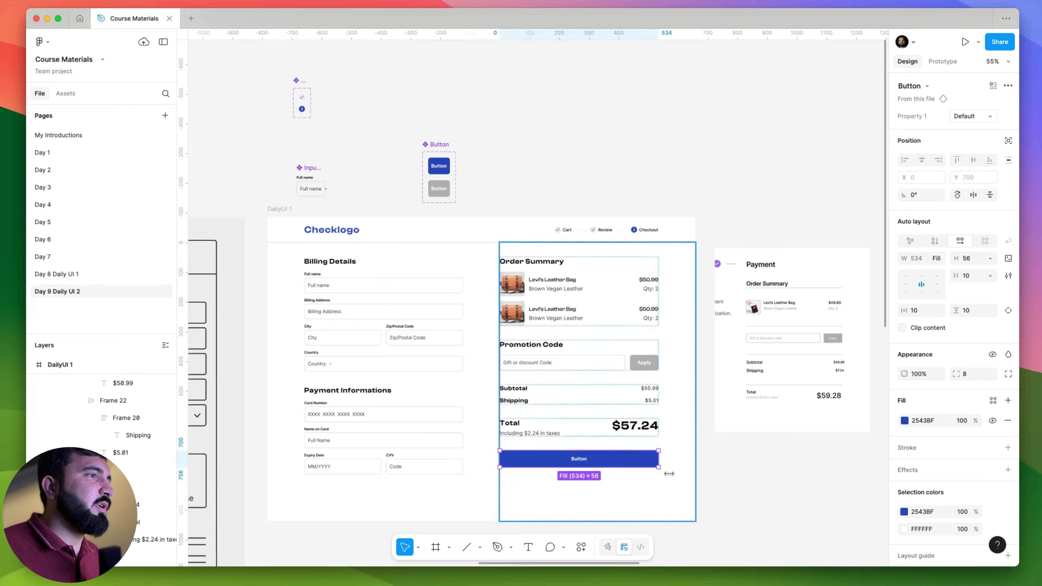
- Change the label of the full-width blue button to "Pay $57.24"
double_click(582, 463)
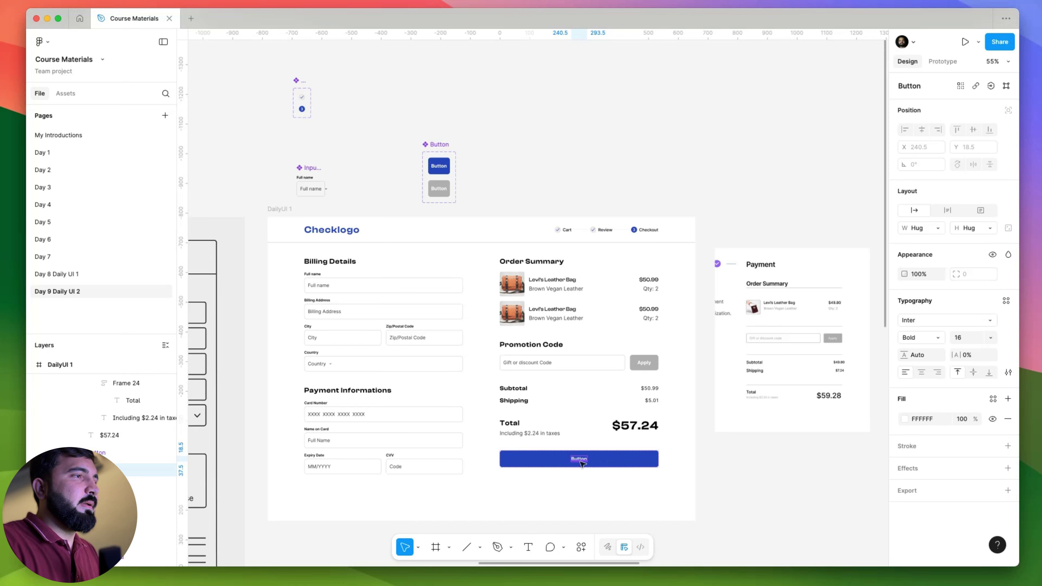
double_click(583, 463)
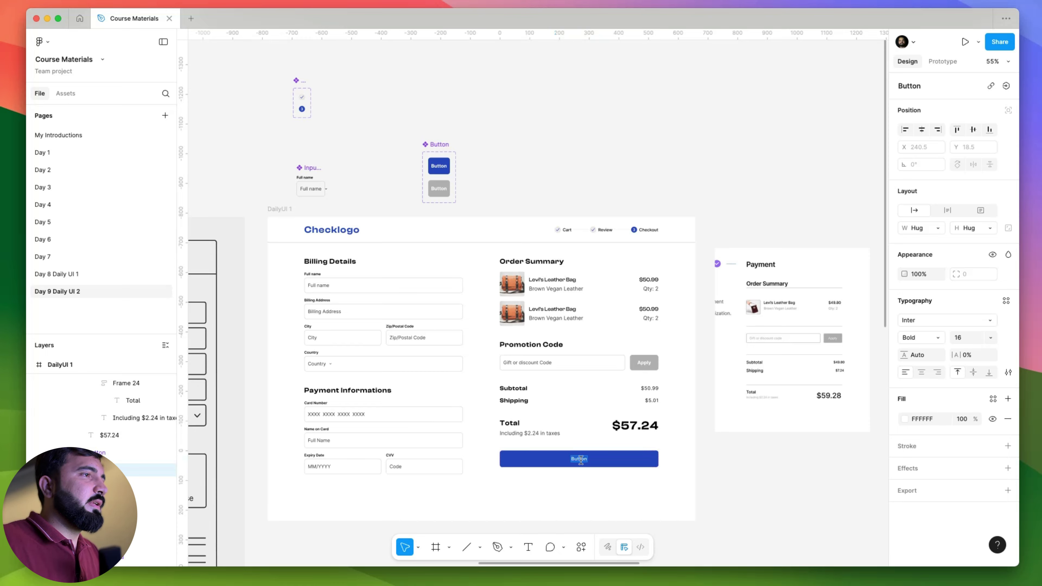
type("Pl")
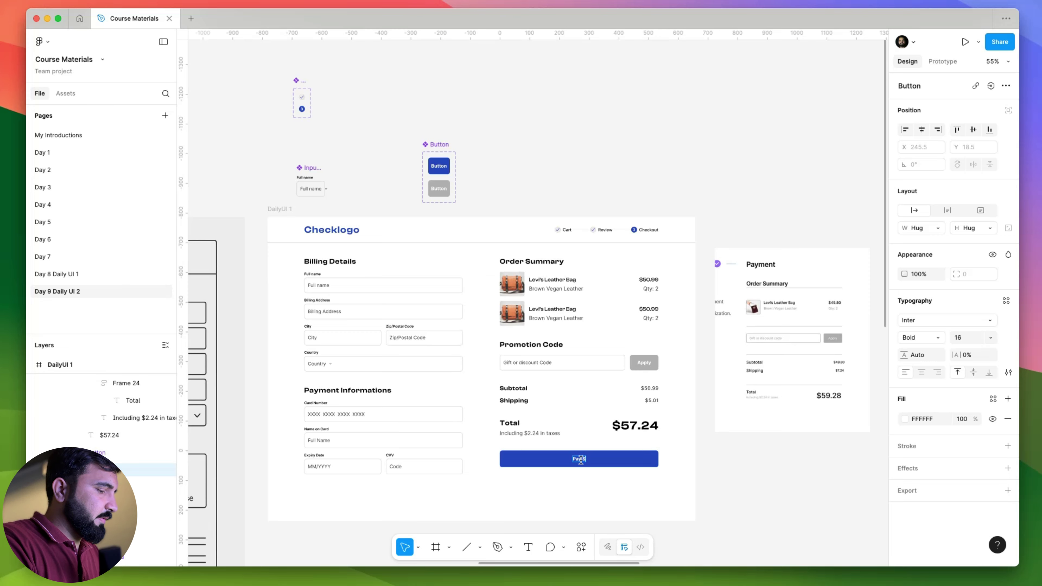
type("y $57.2")
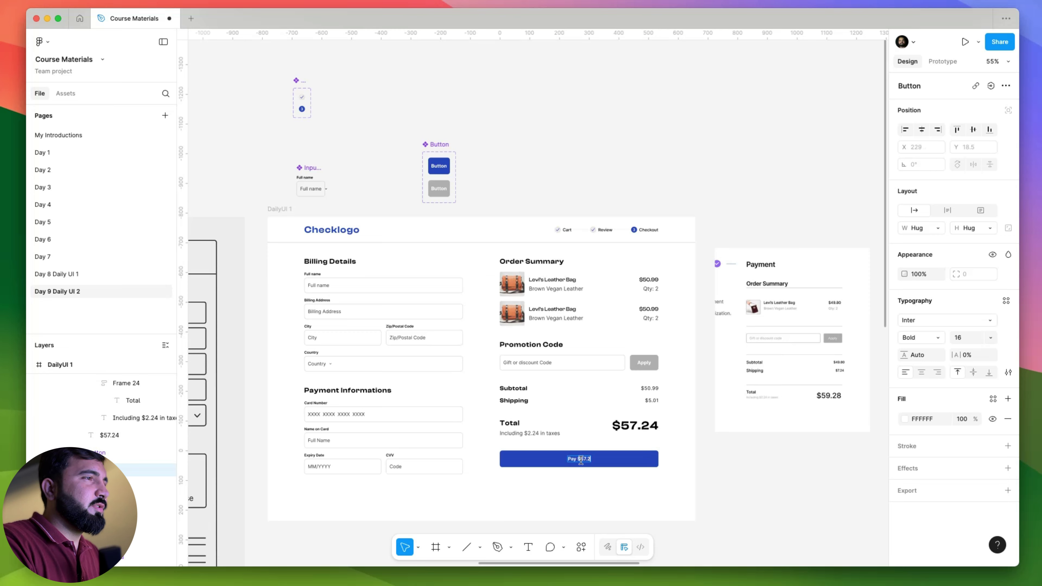
type("4")
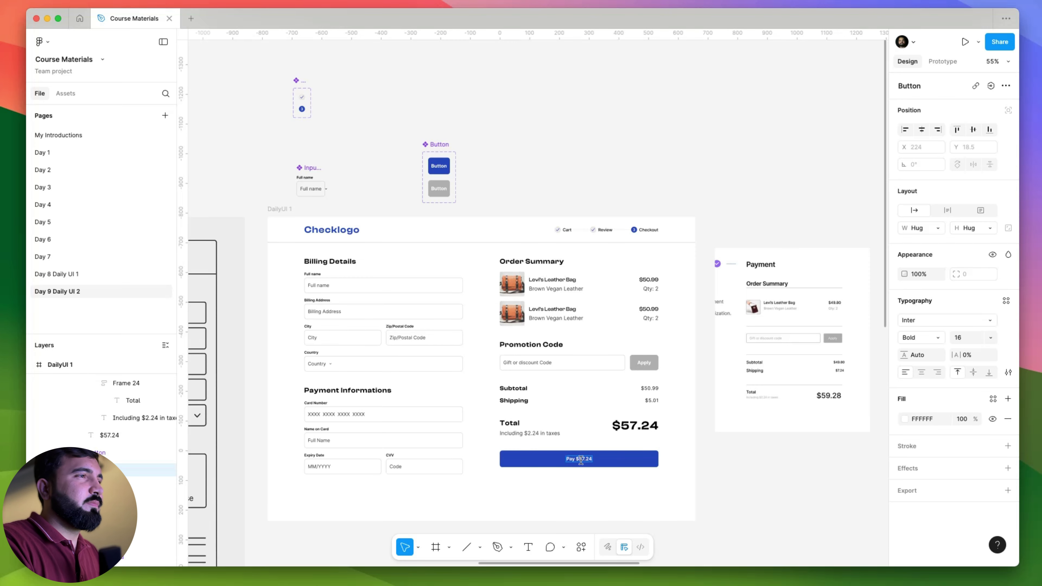
left_click(728, 494)
- Set the auto layout gap between the billing and order summary columns to 0, and select the billing column
scroll(775, 489, "down", 3)
scroll(783, 306, "down", 2)
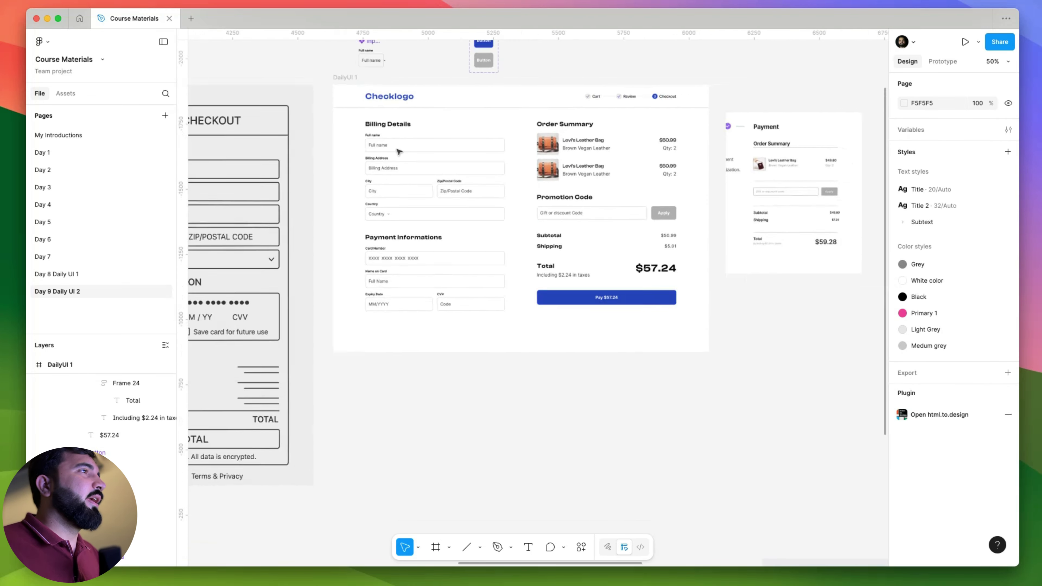
scroll(522, 221, "down", 2)
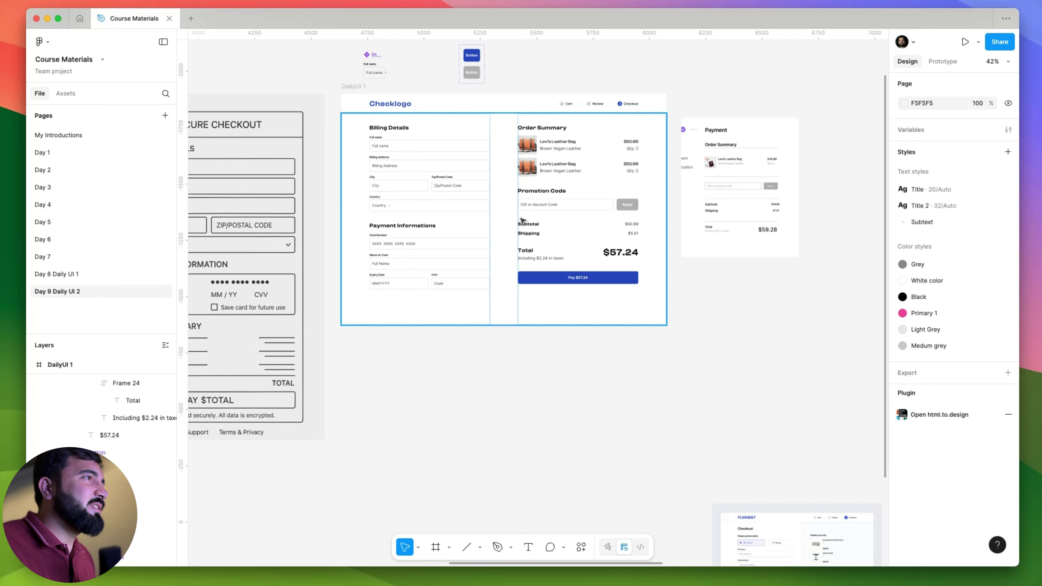
scroll(483, 154, "up", 3)
left_click(505, 149)
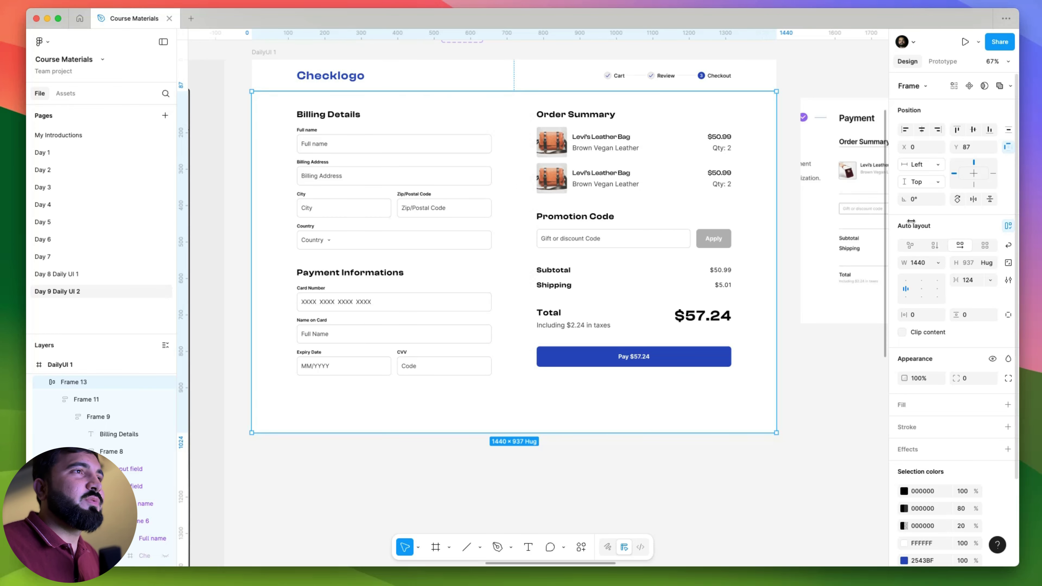
left_click(969, 281)
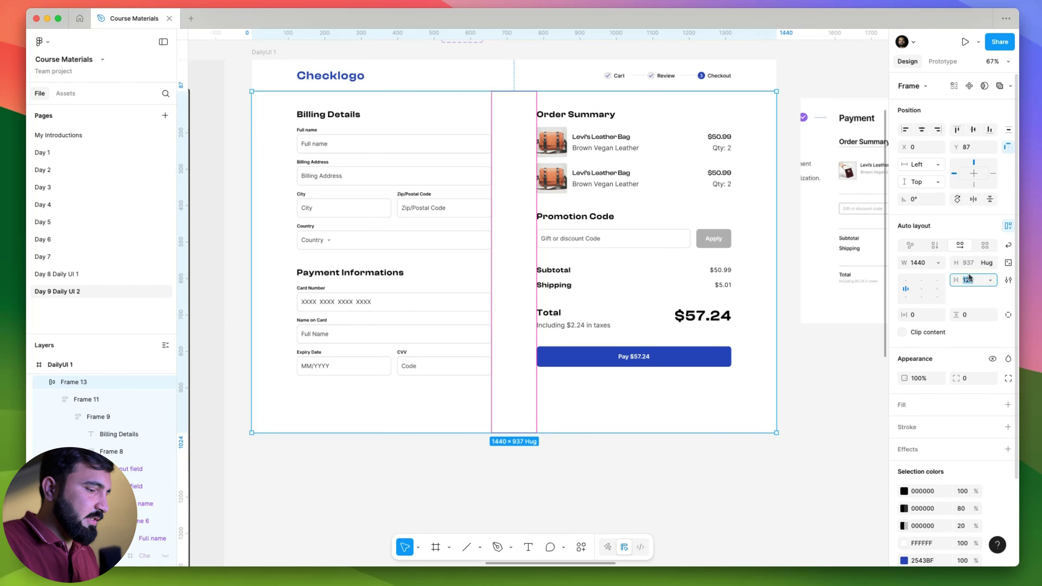
type("0")
key("Return")
left_click(456, 144)
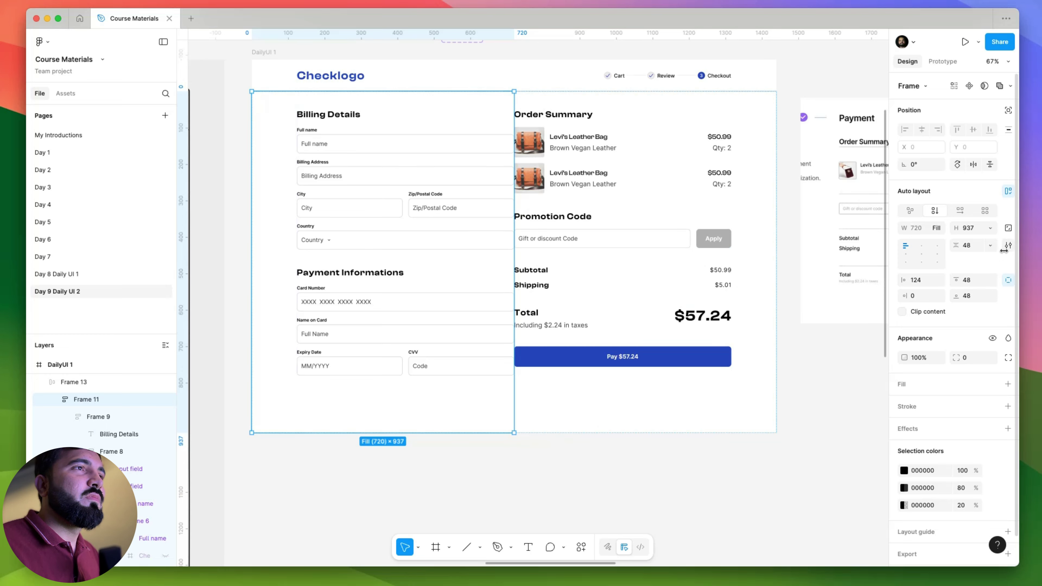
- Set the billing column's right padding to 60
left_click(926, 295)
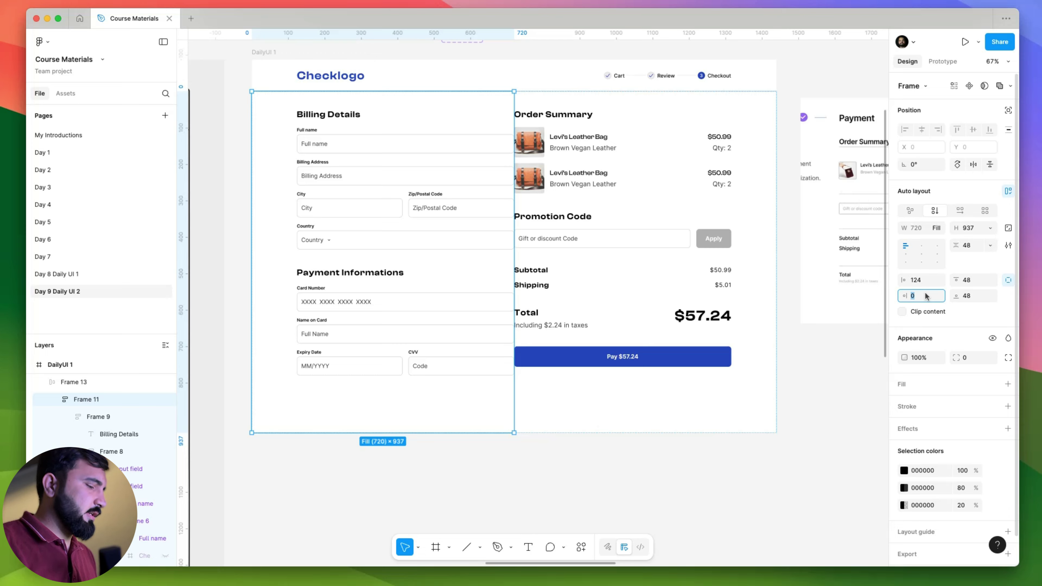
type("60")
key("Return")
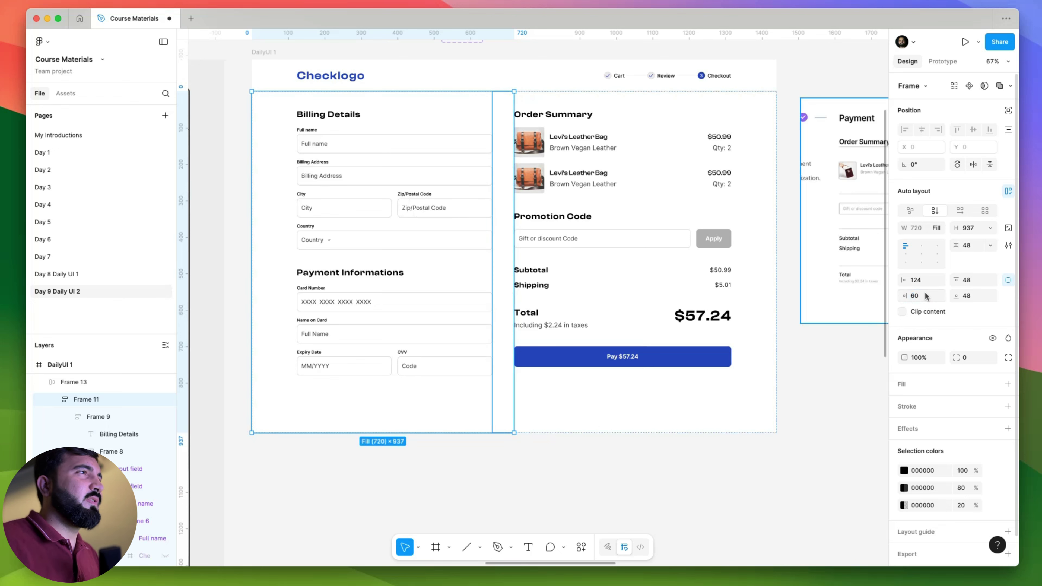
- Set the left padding of the order summary column to 60
left_click(653, 192)
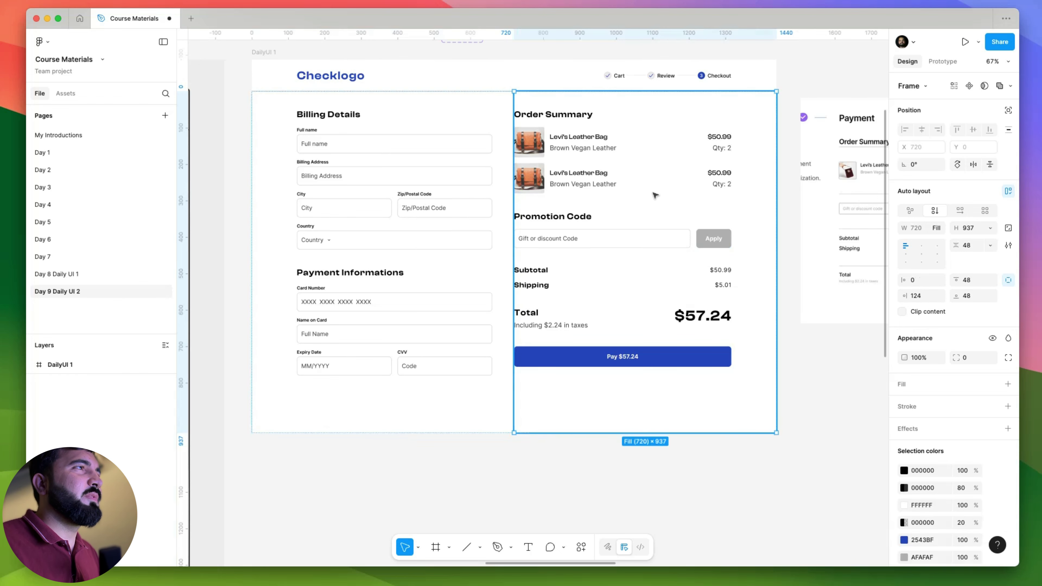
left_click(918, 280)
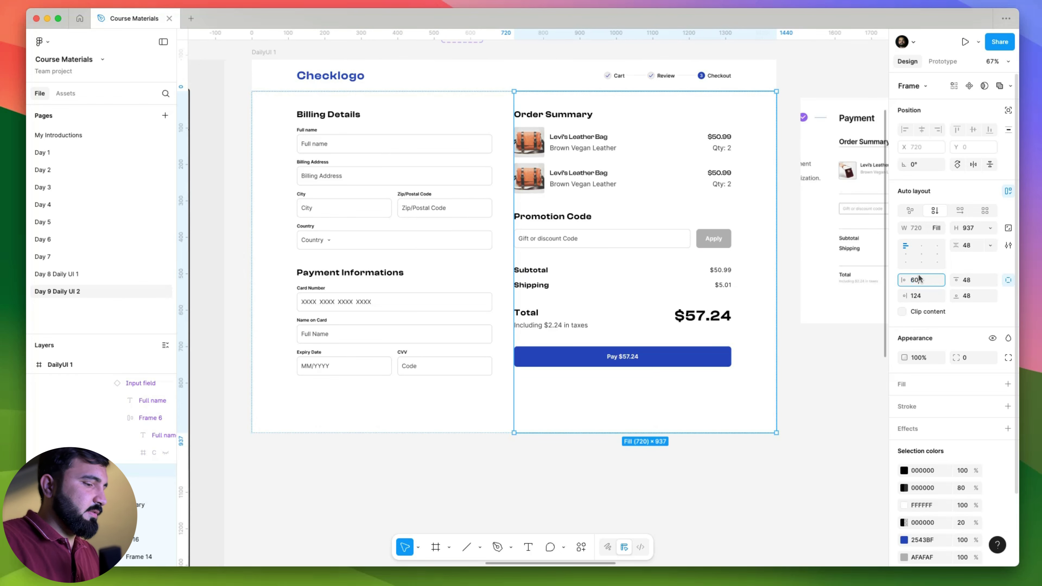
type("60")
key("Return")
scroll(464, 234, "down", 2)
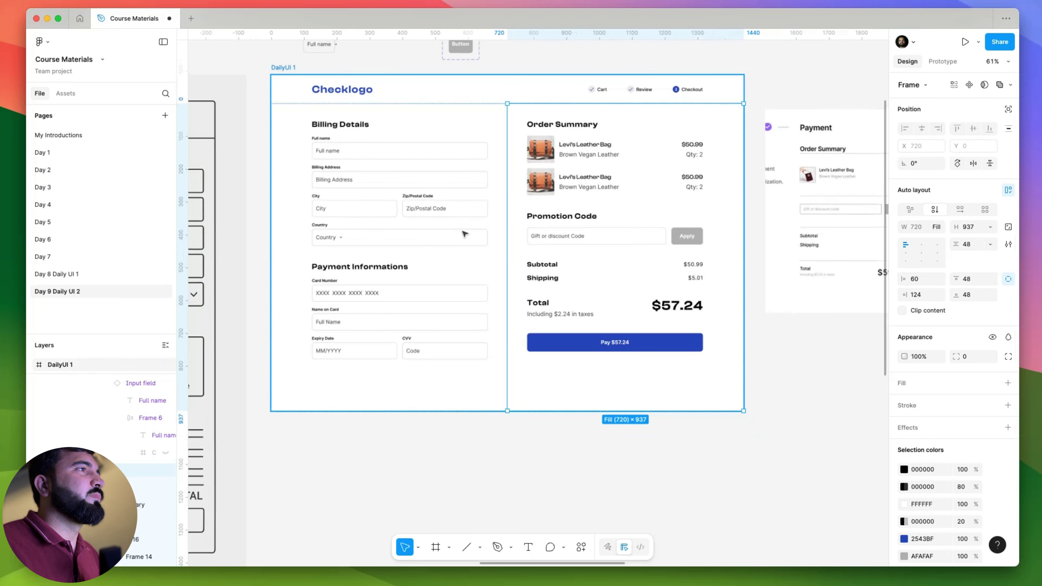
left_click(786, 438)
- Give the order summary column a very light grey FDFDFD fill
left_click(658, 290)
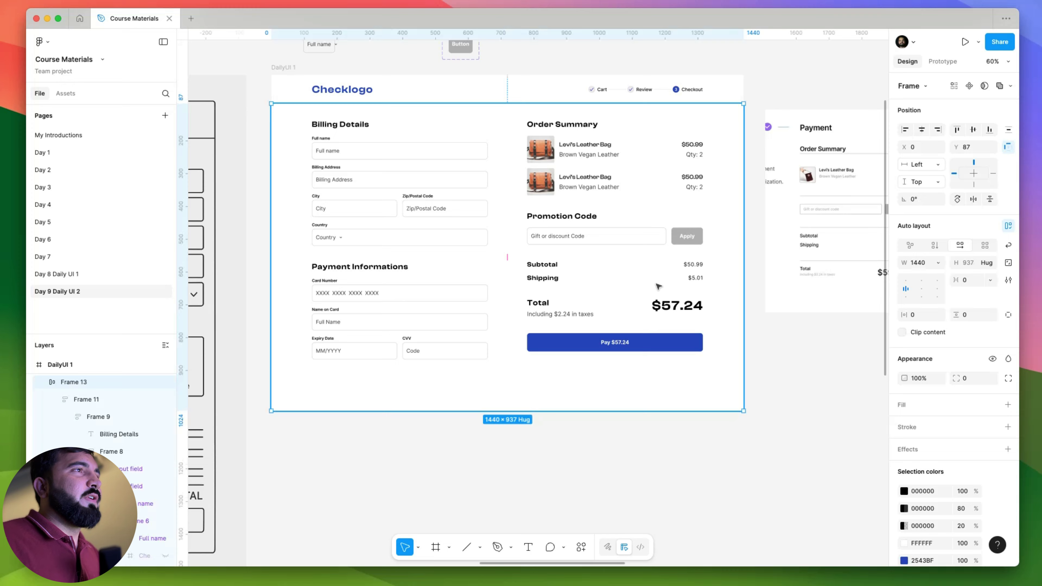
left_click(654, 214)
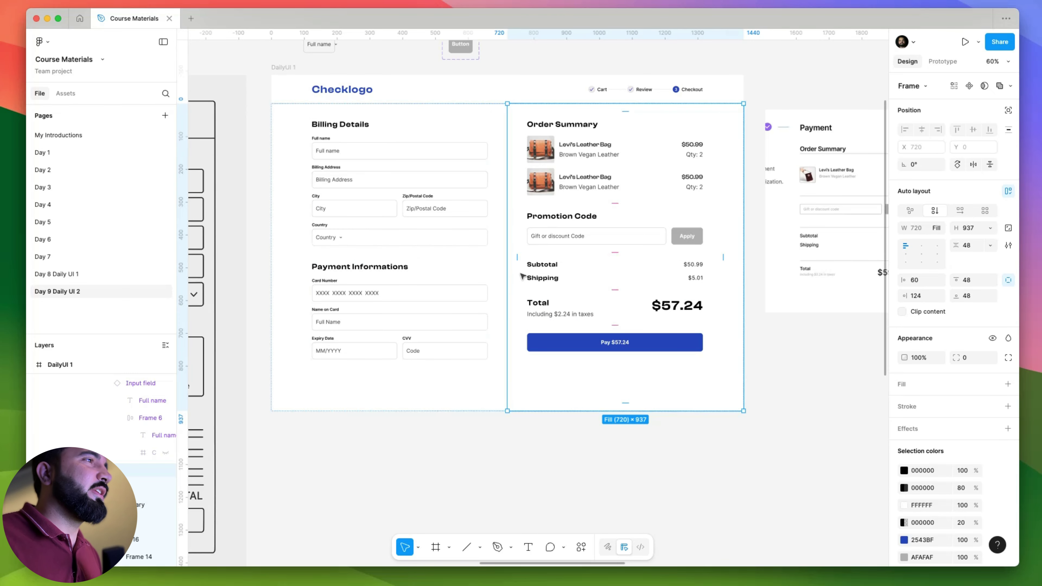
left_click(1007, 384)
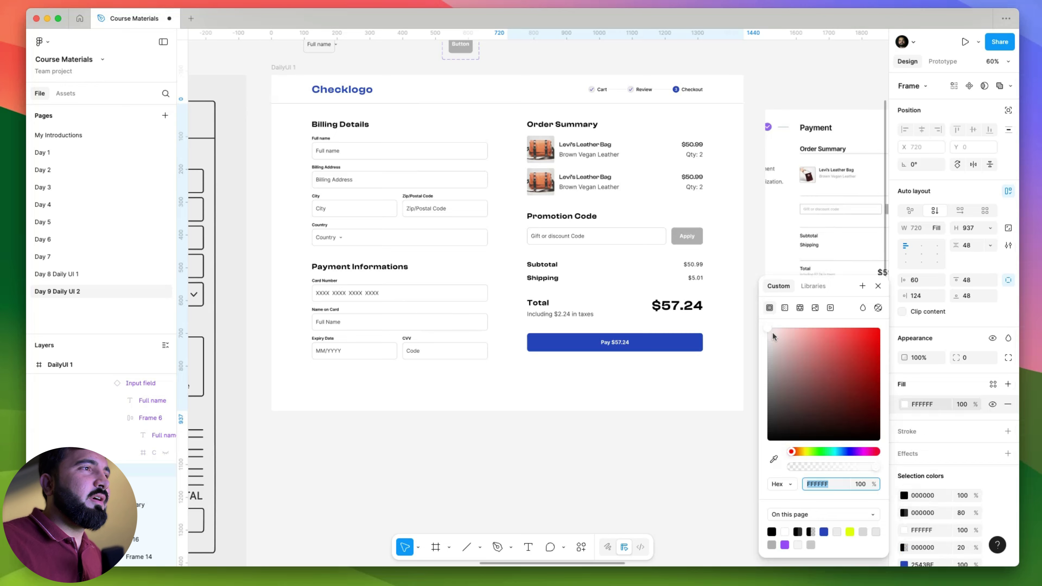
left_click_drag(773, 332, 749, 329)
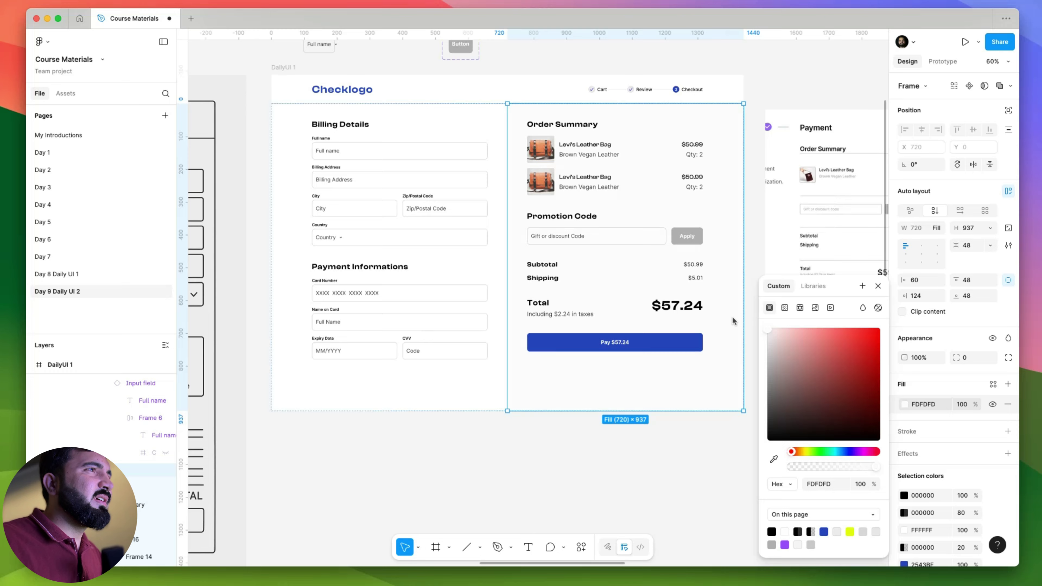
- Try adding a white FFFFFF fill to the gift or discount code input field
left_click(626, 236)
left_click(627, 235)
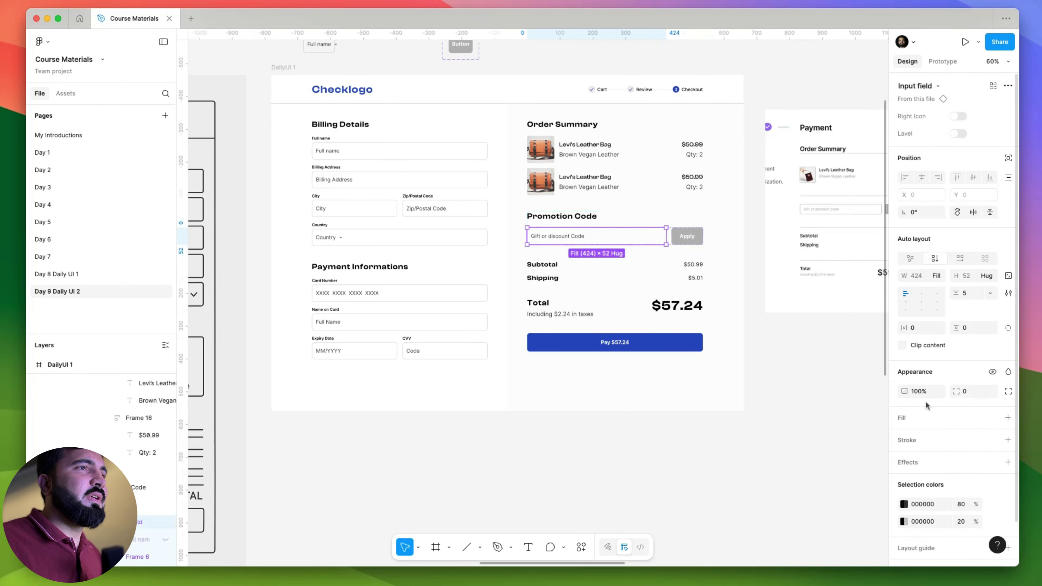
left_click(1009, 417)
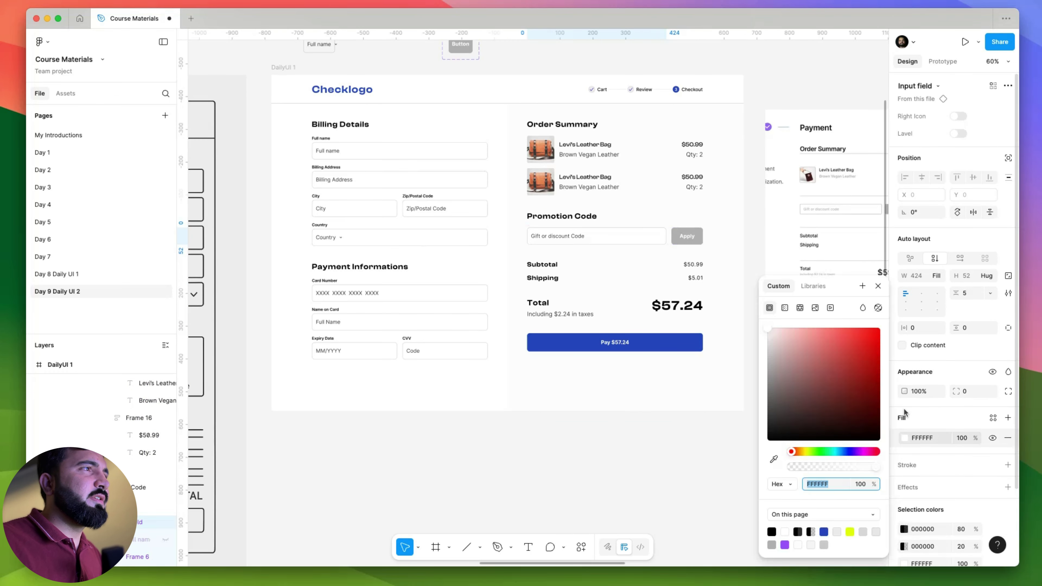
key("super+z")
left_click(667, 474)
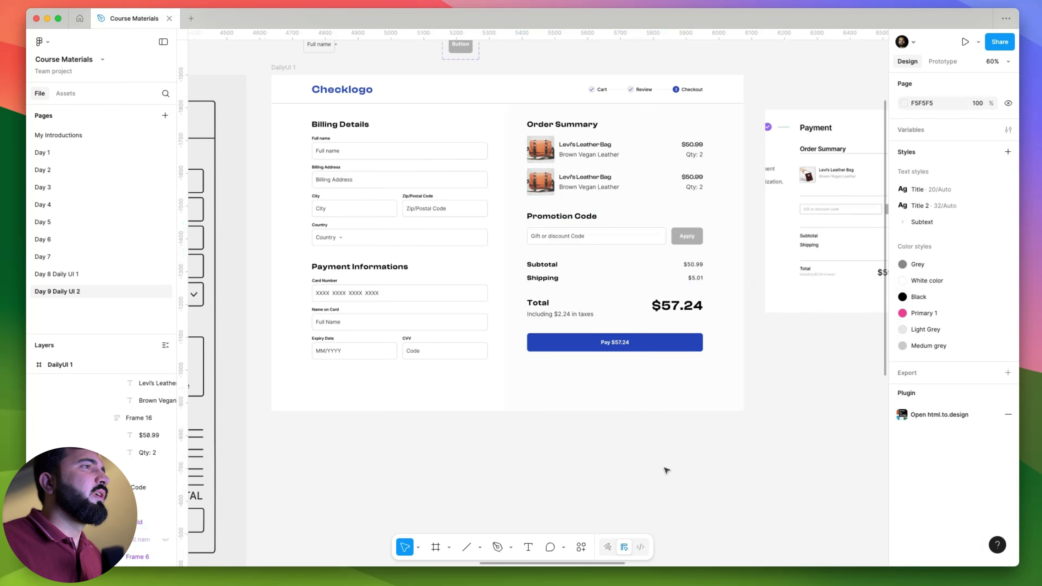
- Draw a horizontal line about 539 px long between the order items and the Promotion Code heading
left_click_drag(695, 460, 728, 411)
scroll(728, 411, "up", 2)
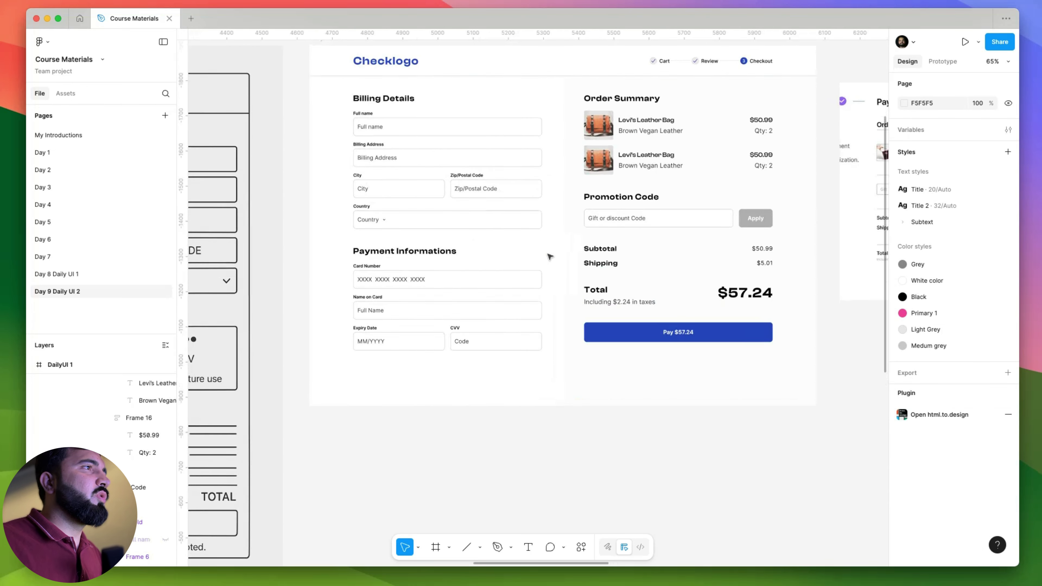
scroll(549, 258, "up", 1)
scroll(452, 263, "right", 5)
scroll(451, 263, "up", 1)
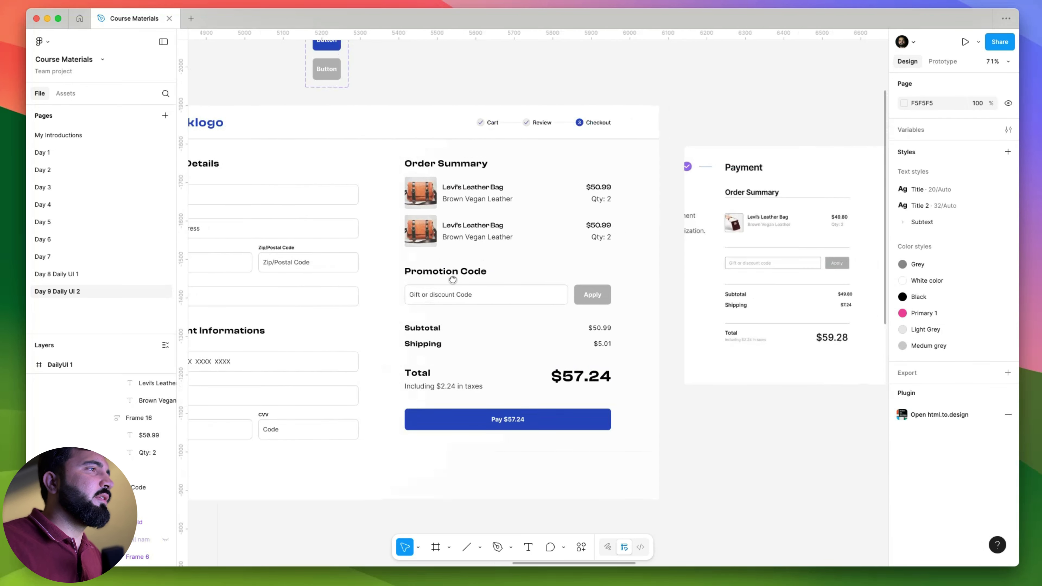
scroll(763, 263, "up", 3)
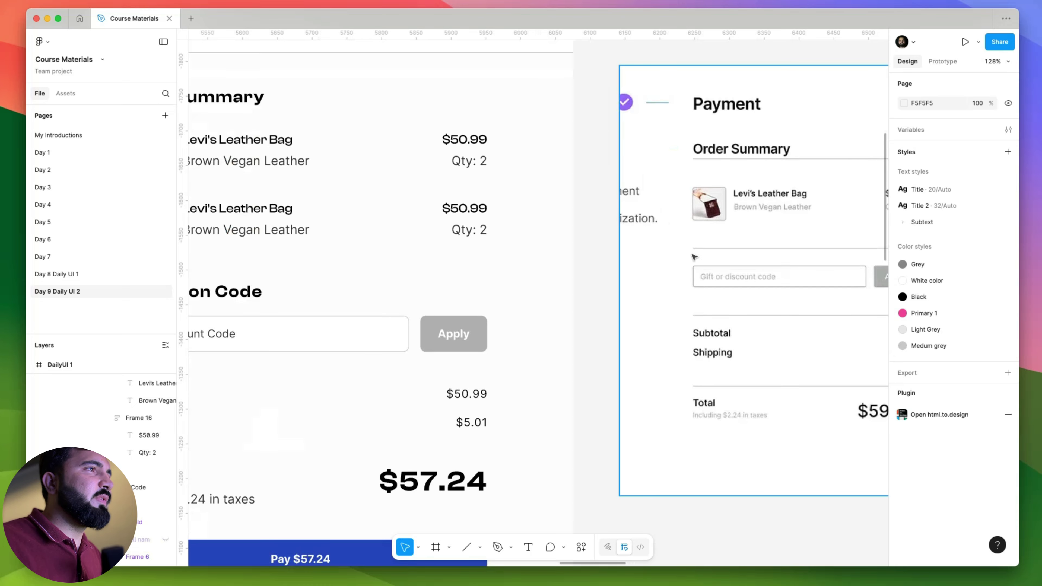
scroll(710, 262, "down", 2)
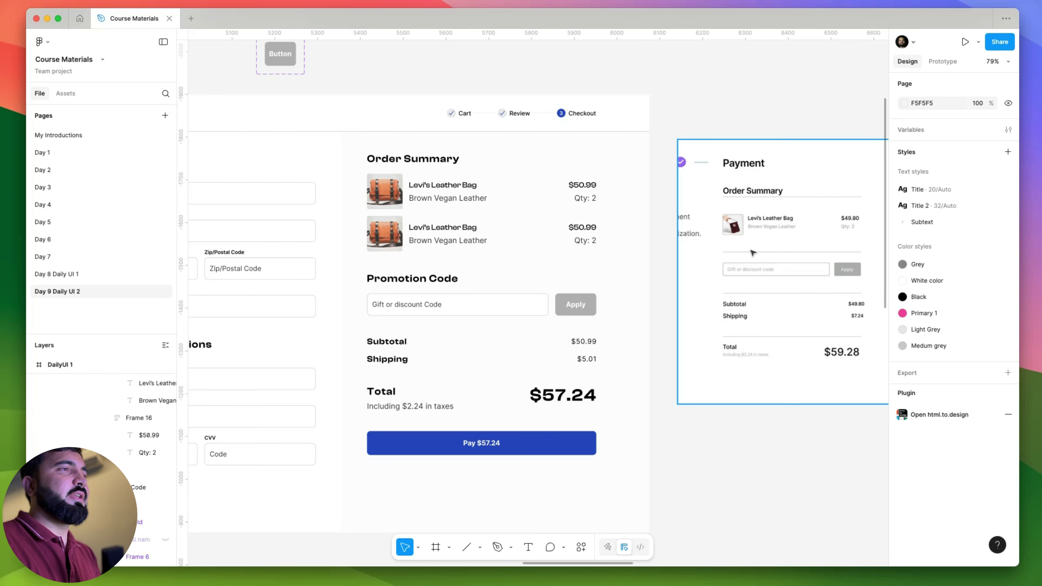
left_click(467, 548)
left_click_drag(366, 258, 597, 278)
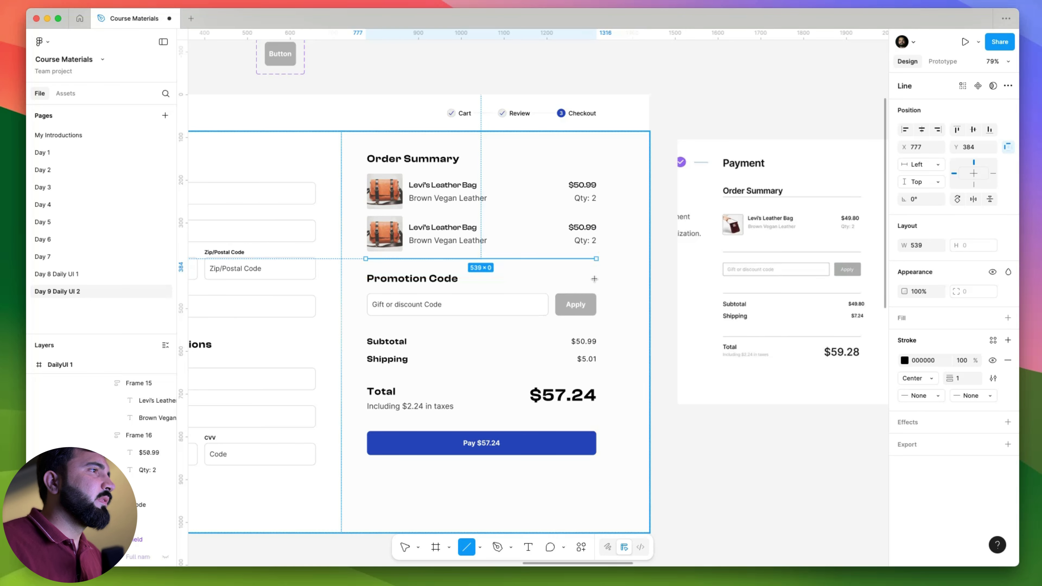
- Move the line into the order summary column's auto layout, placing it between the order items and the Promotion Code section
key("BackSpace")
left_click(405, 251)
key("ctrl+v")
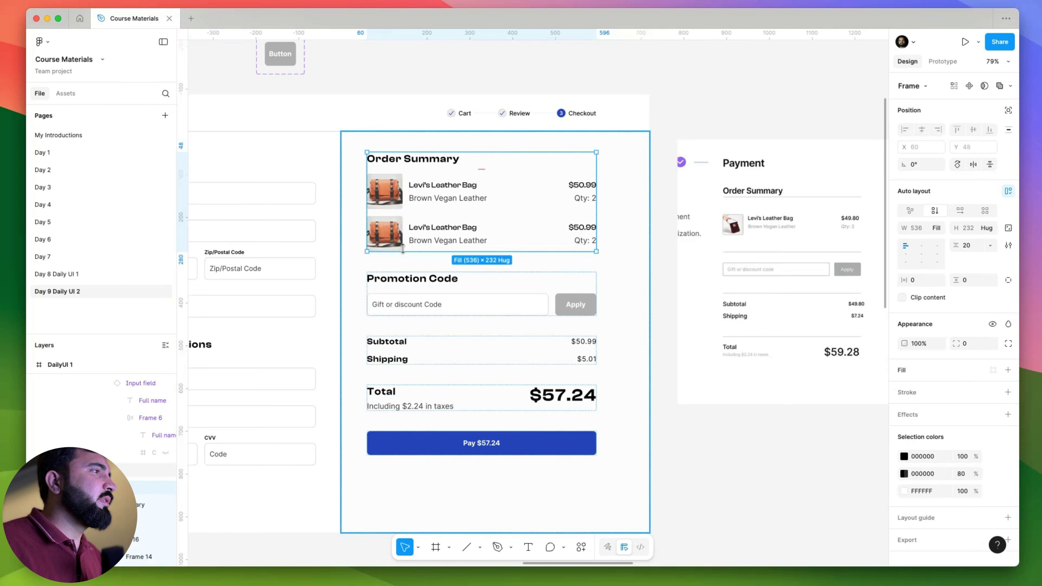
key("Down")
key("Down")
key("Down")
key("Down")
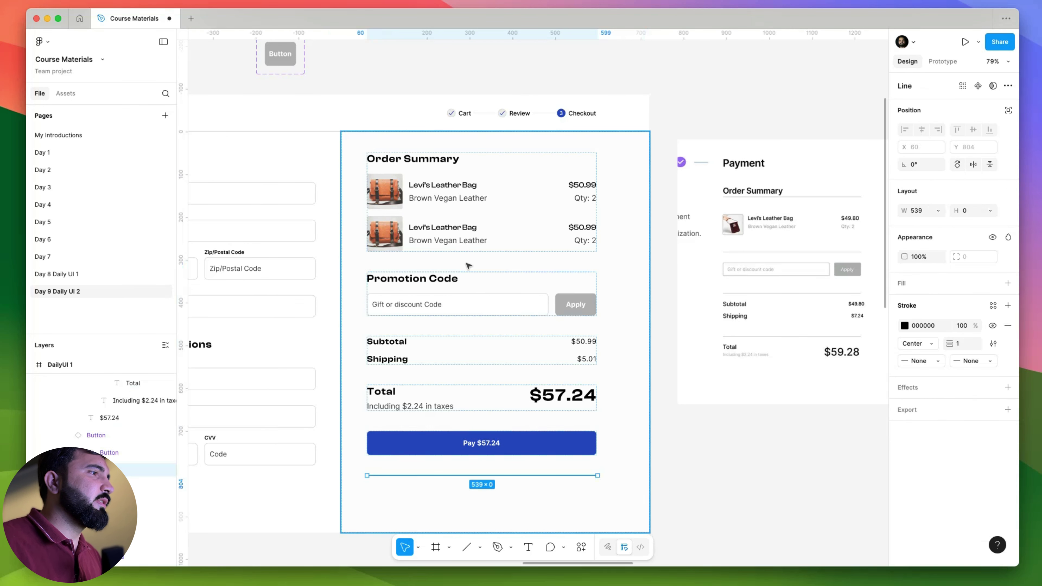
key("Up")
key("Up")
key("Up")
key("Up")
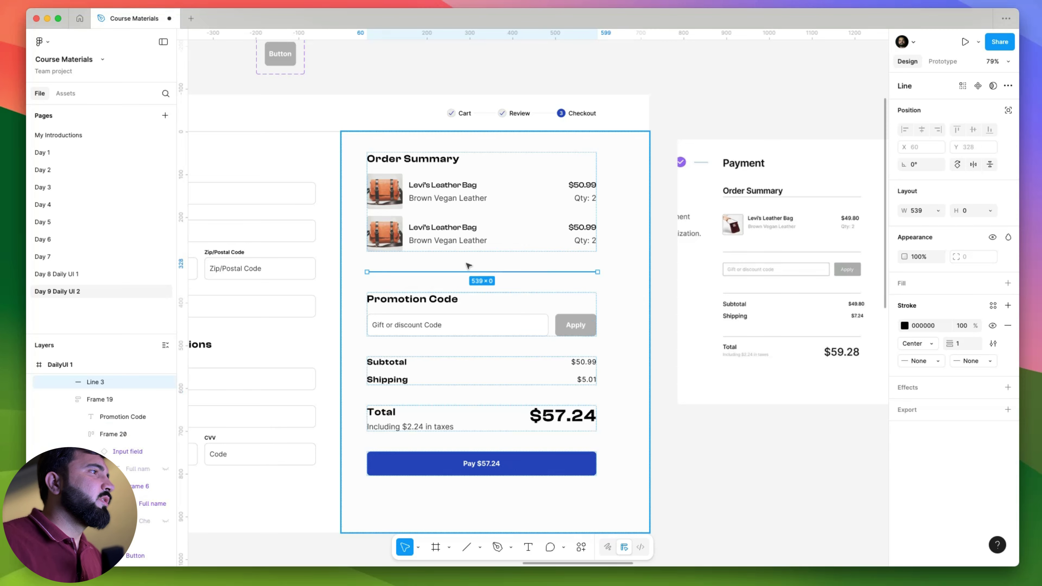
- Duplicate the divider line above the Subtotal row and again between the Shipping and Total rows
left_click_drag(469, 266, 456, 374)
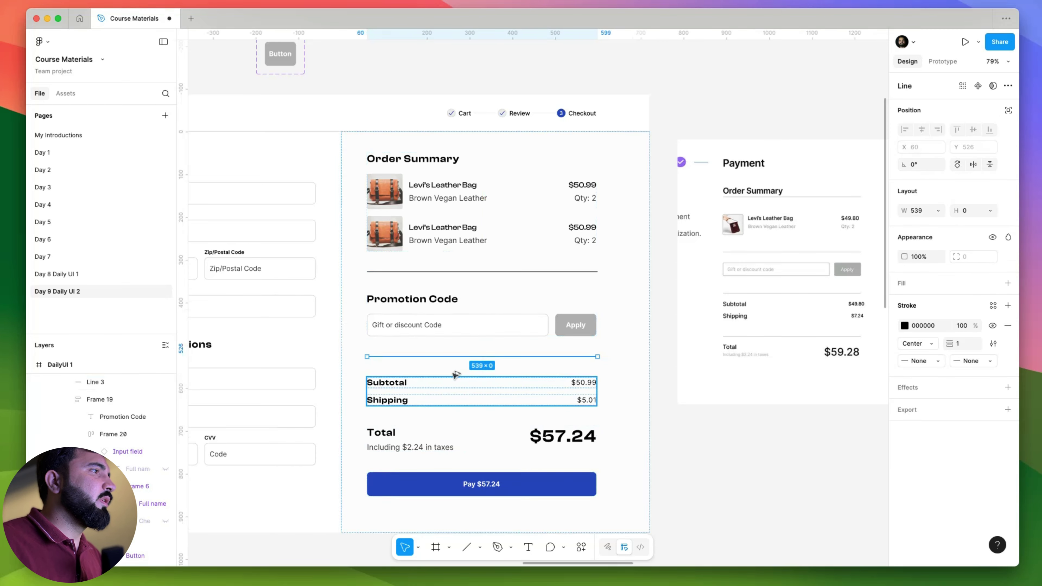
scroll(455, 374, "down", 2)
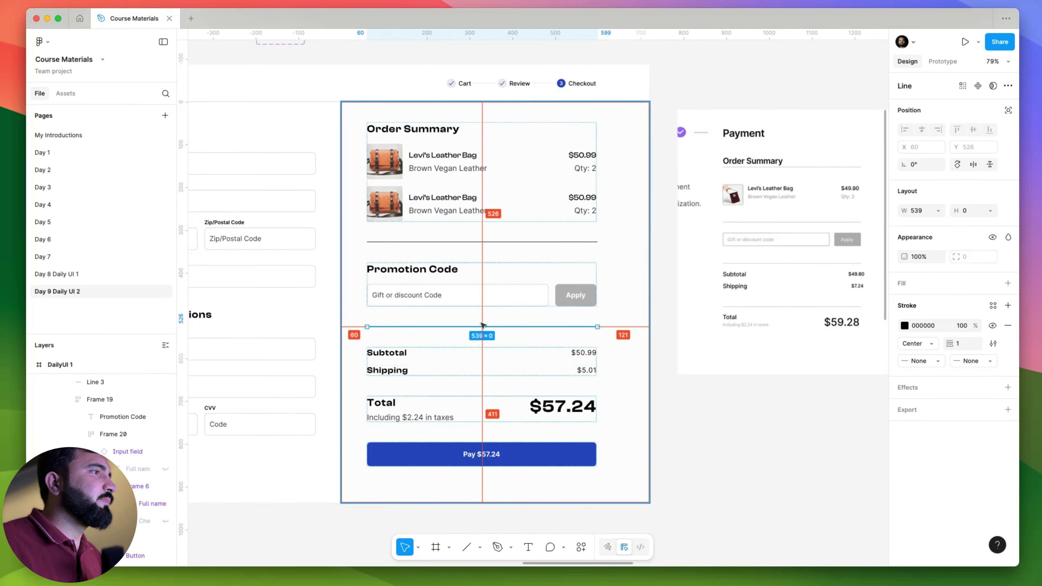
left_click_drag(483, 325, 478, 398)
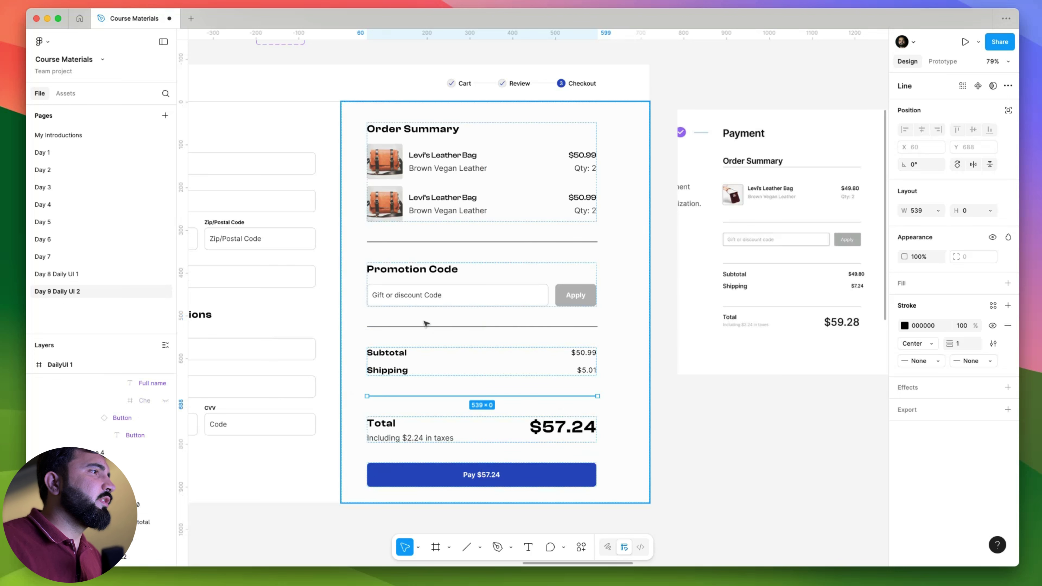
- Set the stroke opacity of all three order summary divider lines to 20%
left_click(449, 240)
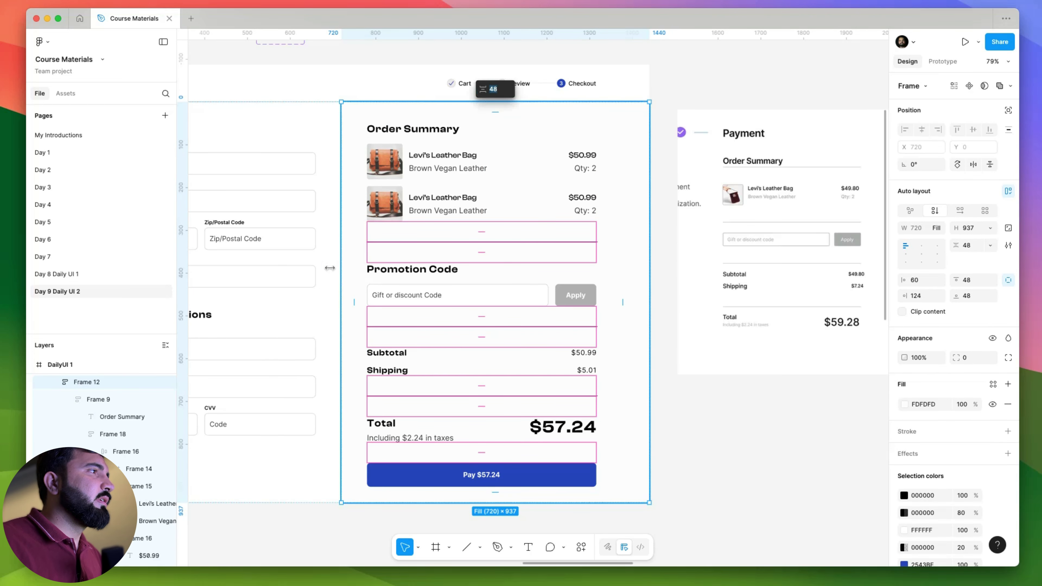
left_click(372, 242)
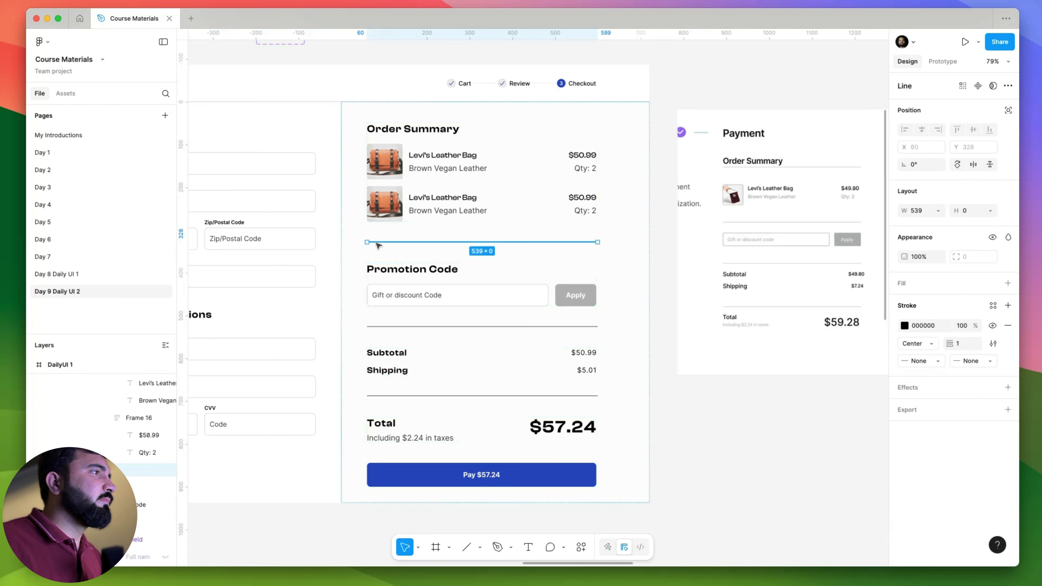
left_click(398, 326, "shift")
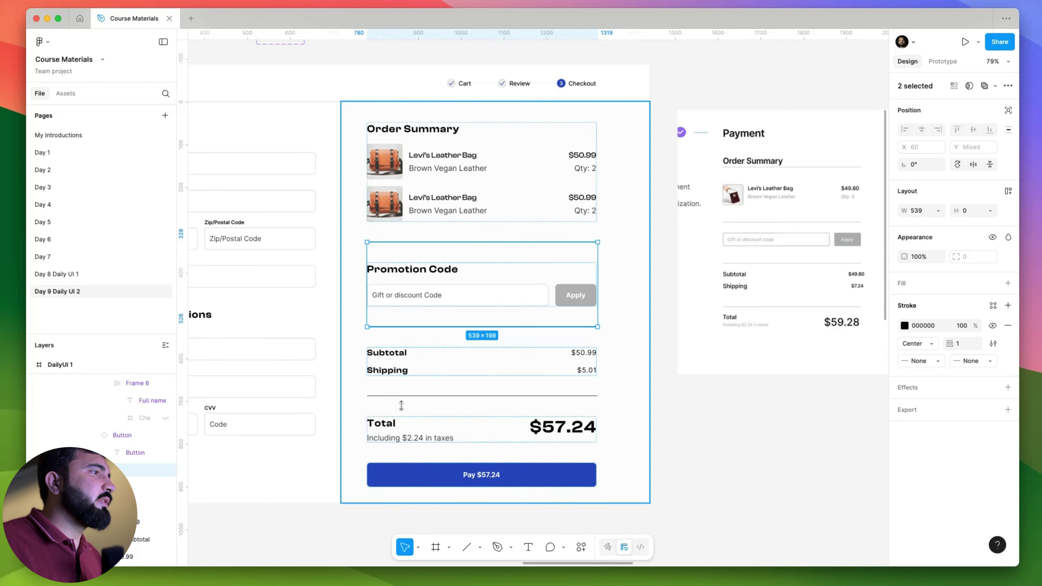
left_click(405, 390, "shift")
left_click(967, 329)
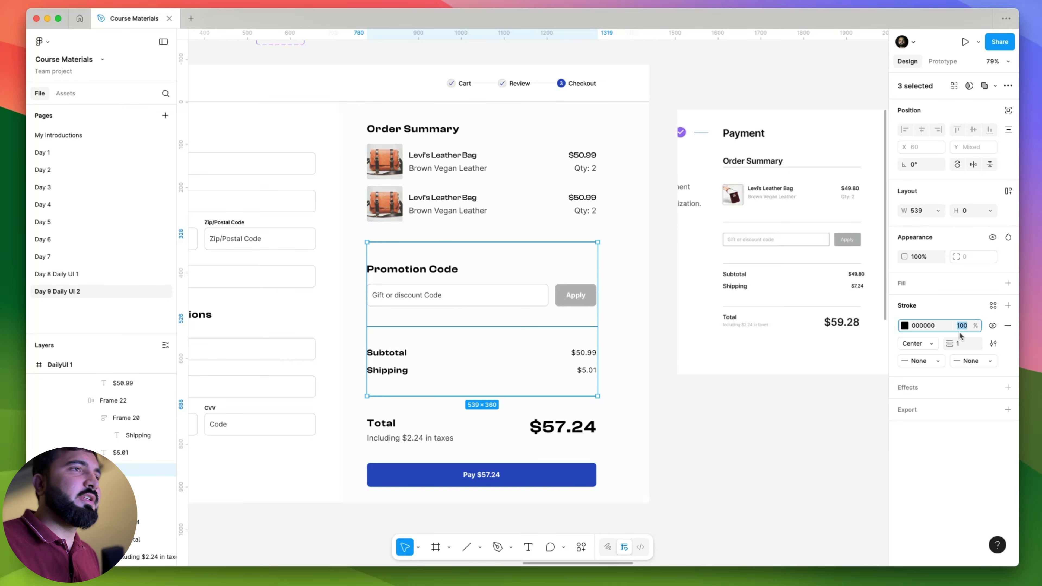
type("20")
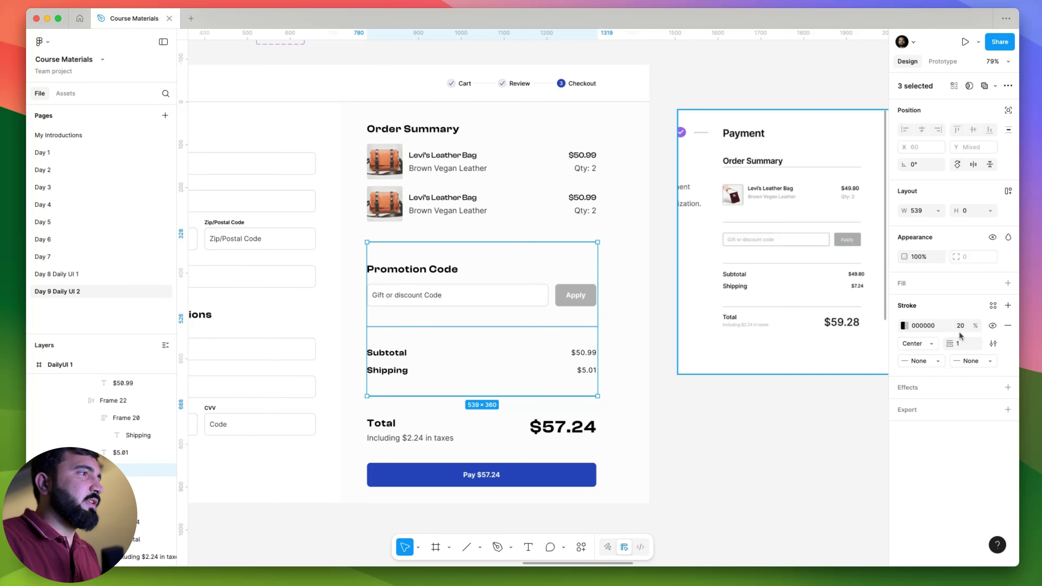
left_click(667, 452)
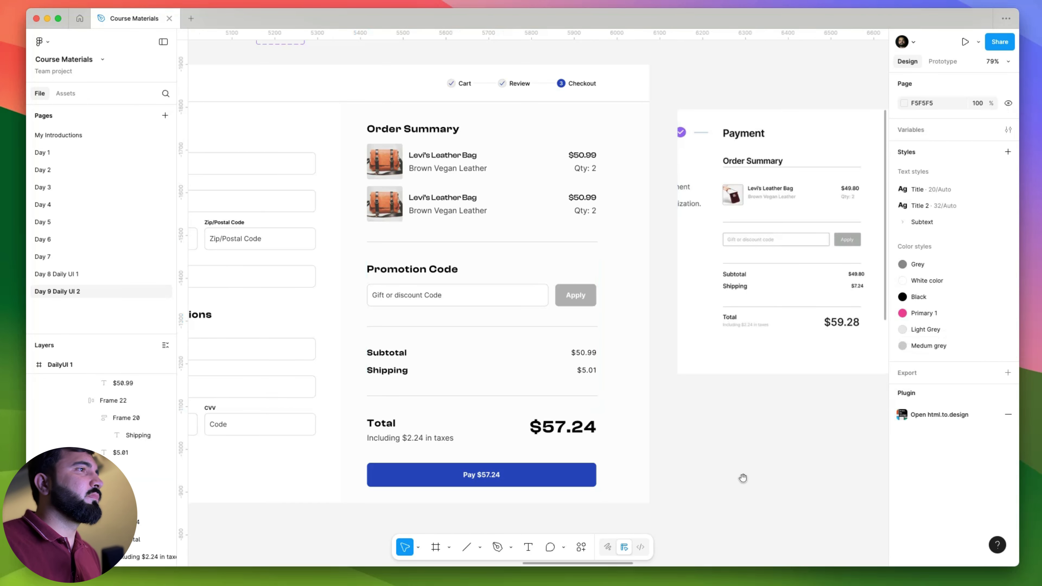
- Set the auto layout gap between the order summary column's sections to 24
left_click_drag(743, 478, 835, 444)
scroll(530, 366, "up", 1)
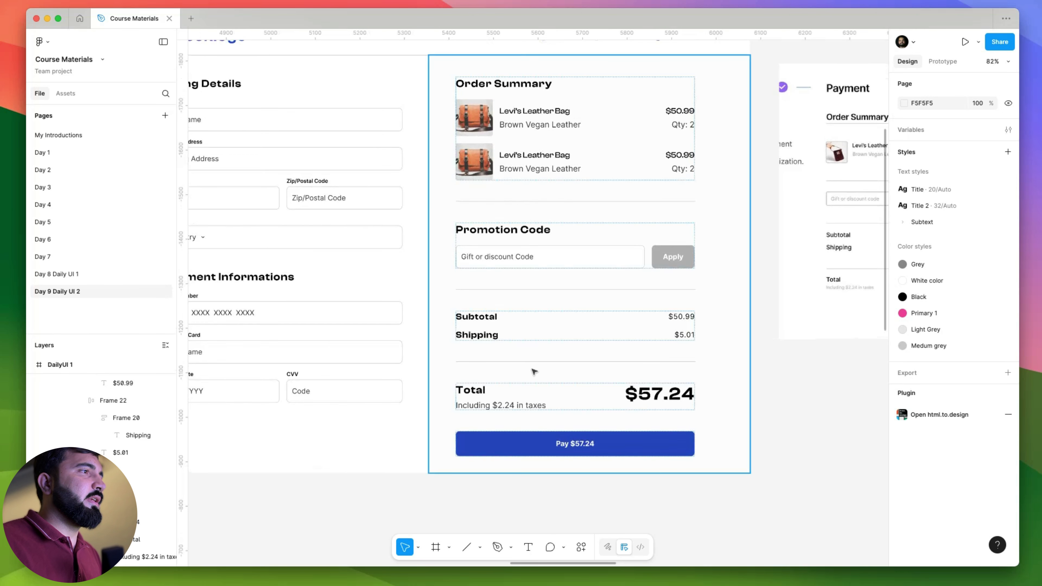
left_click(526, 285)
double_click(525, 285)
left_click(574, 123)
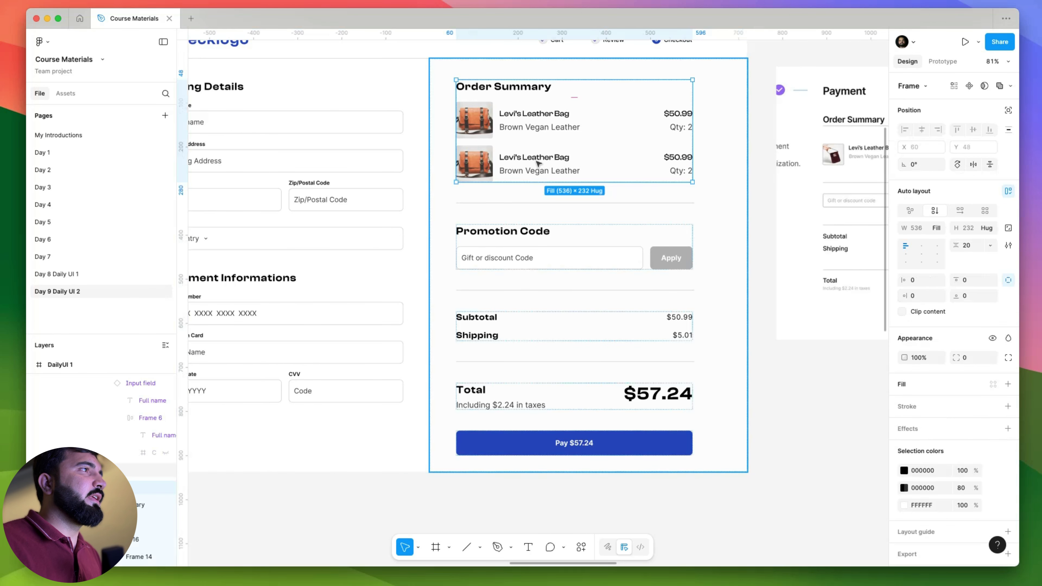
left_click(713, 222)
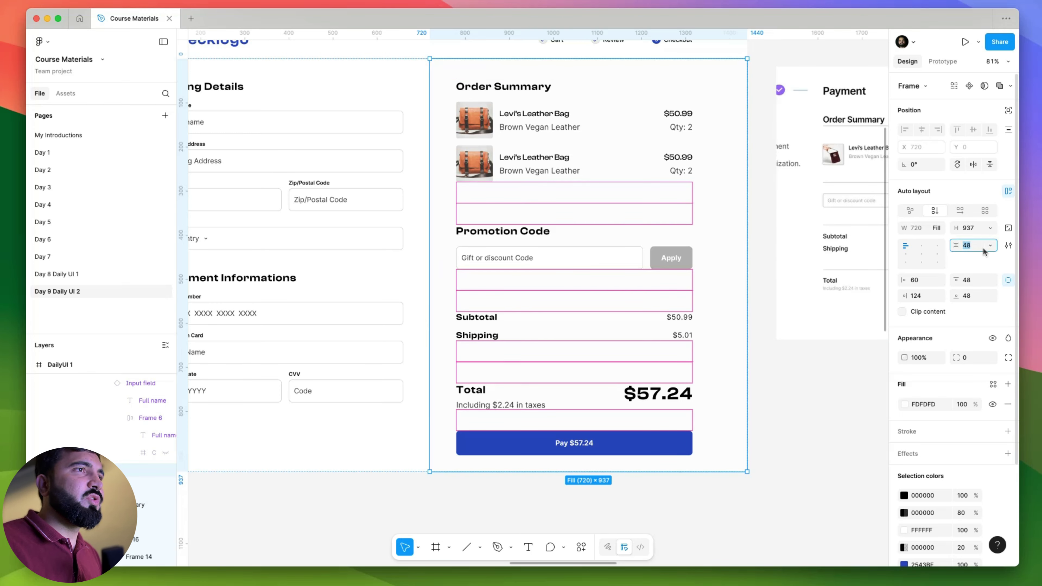
type("4")
key("Return")
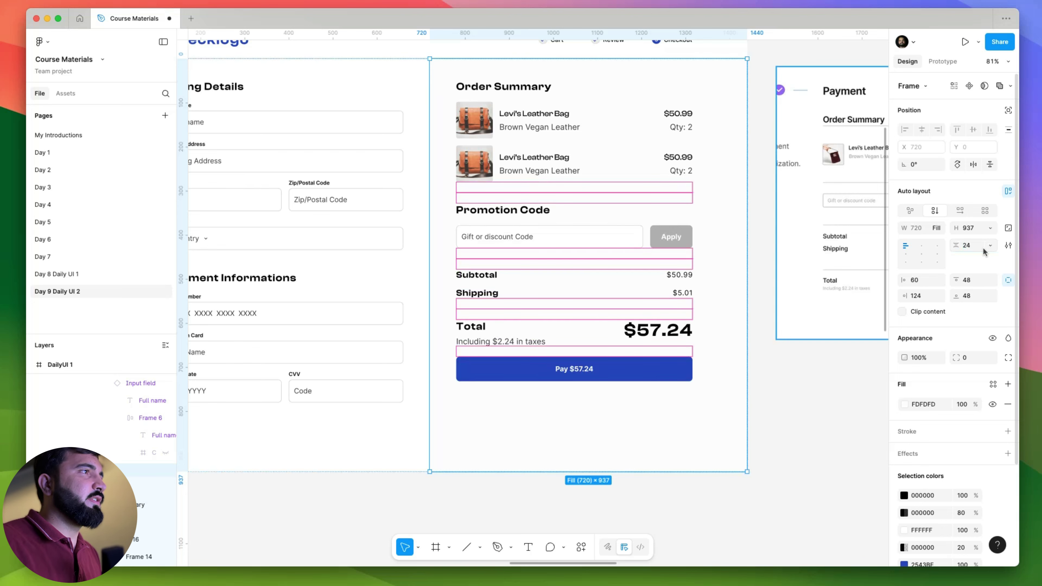
scroll(589, 344, "down", 2)
left_click(784, 442)
scroll(842, 390, "down", 2)
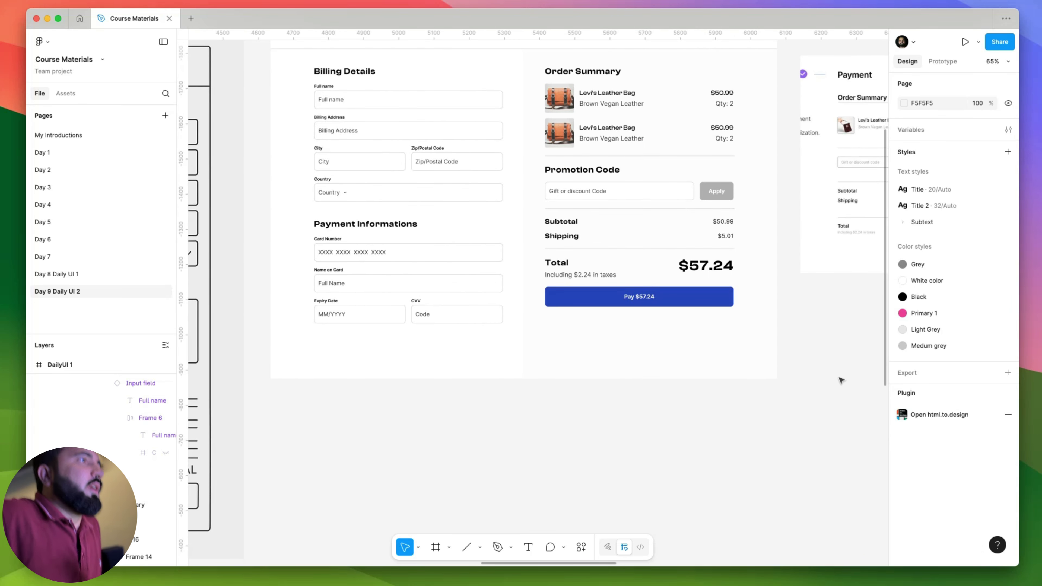
scroll(673, 297, "up", 2)
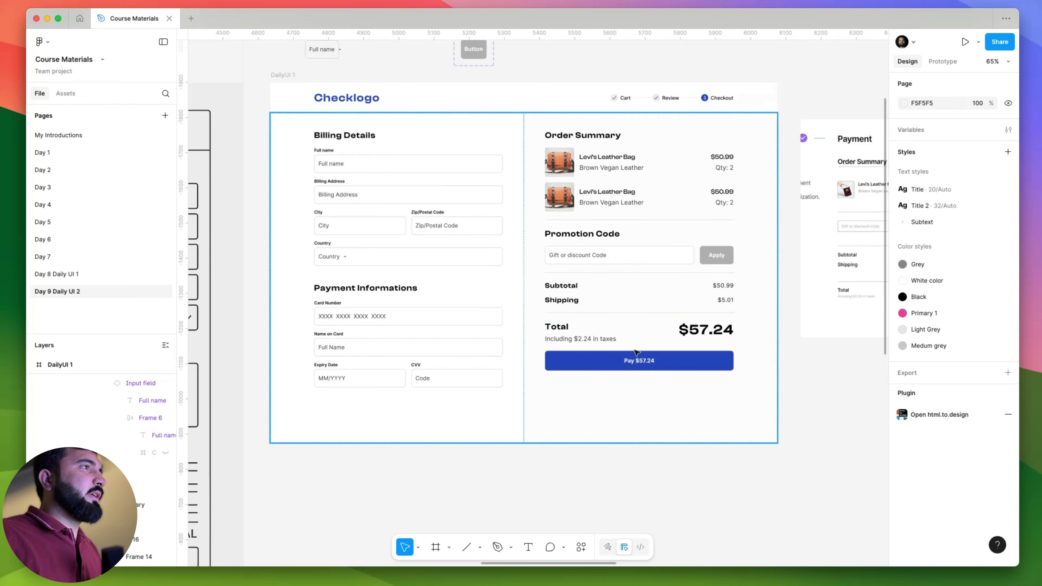
- Align the contents of the billing column and the order summary column to the left and vertically centred in their auto layouts
scroll(645, 397, "down", 1)
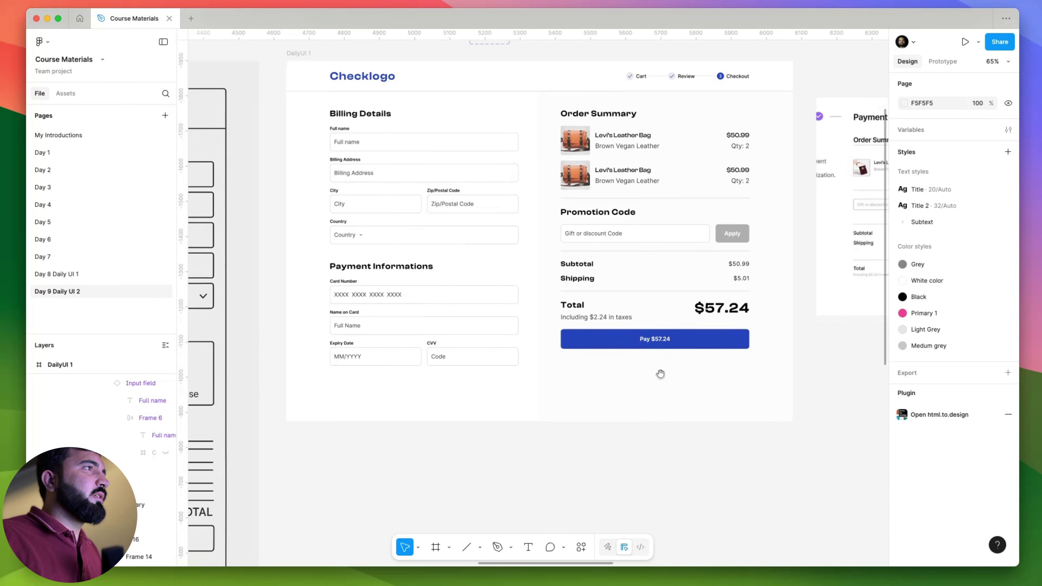
left_click(598, 246)
left_click(605, 270)
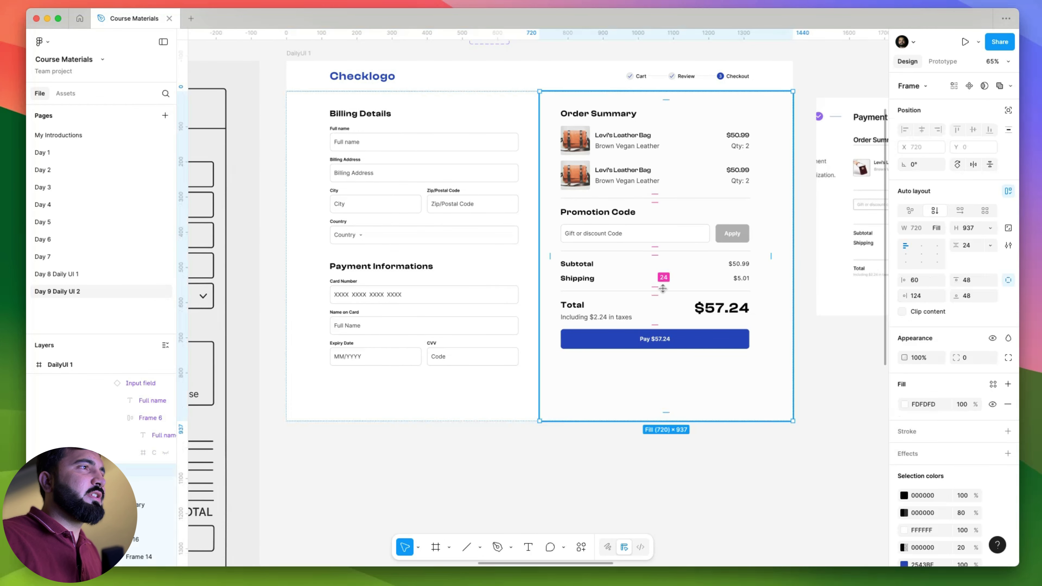
left_click(428, 205)
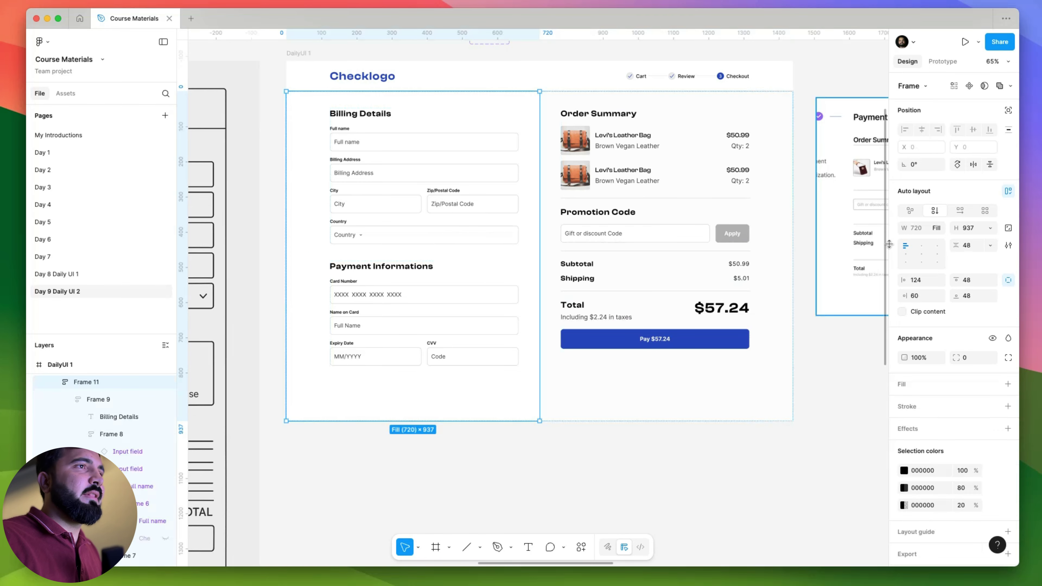
left_click(906, 254)
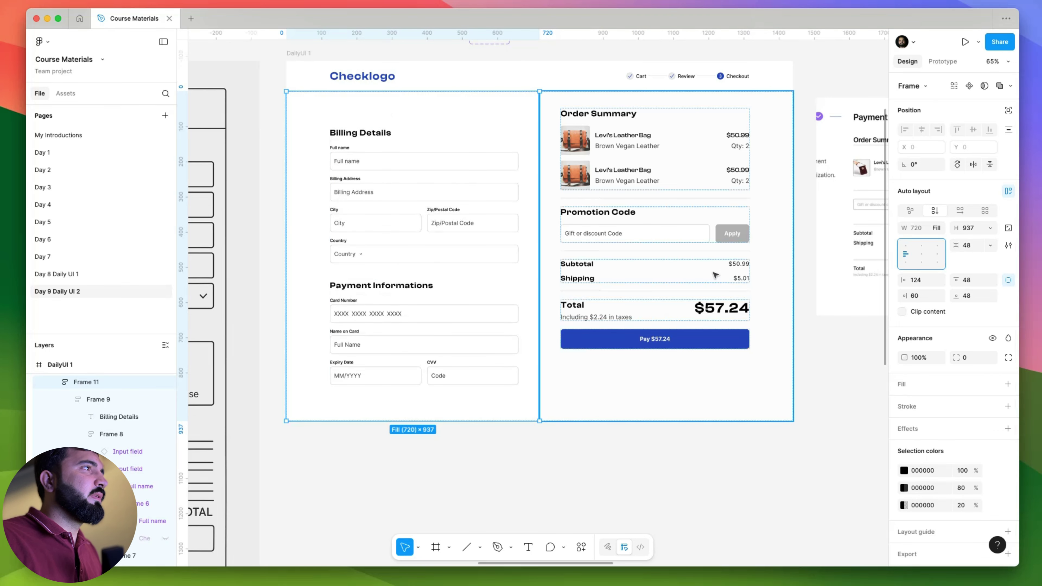
left_click(606, 226)
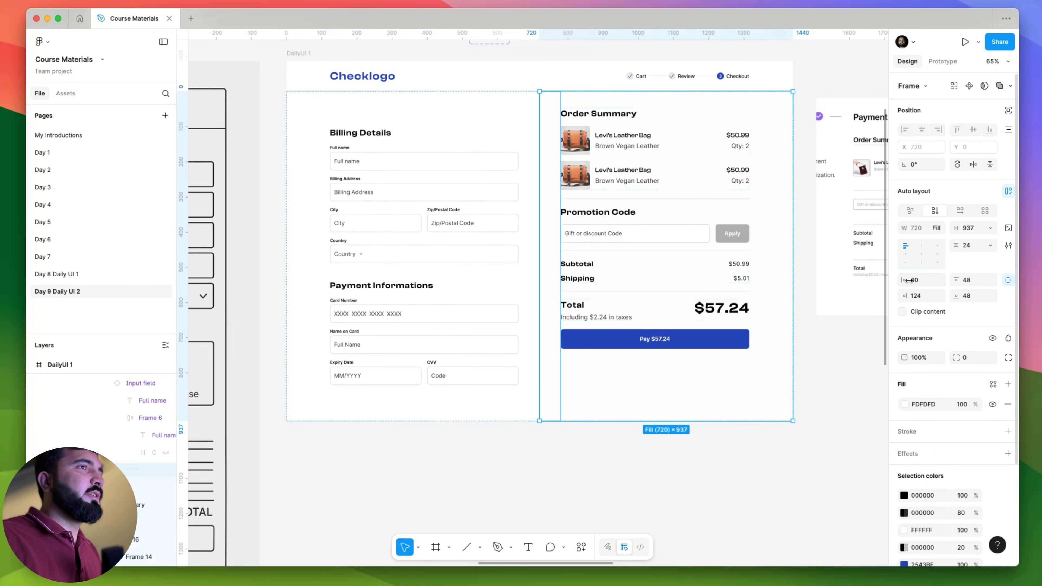
left_click(906, 254)
scroll(549, 252, "down", 1)
left_click(676, 456)
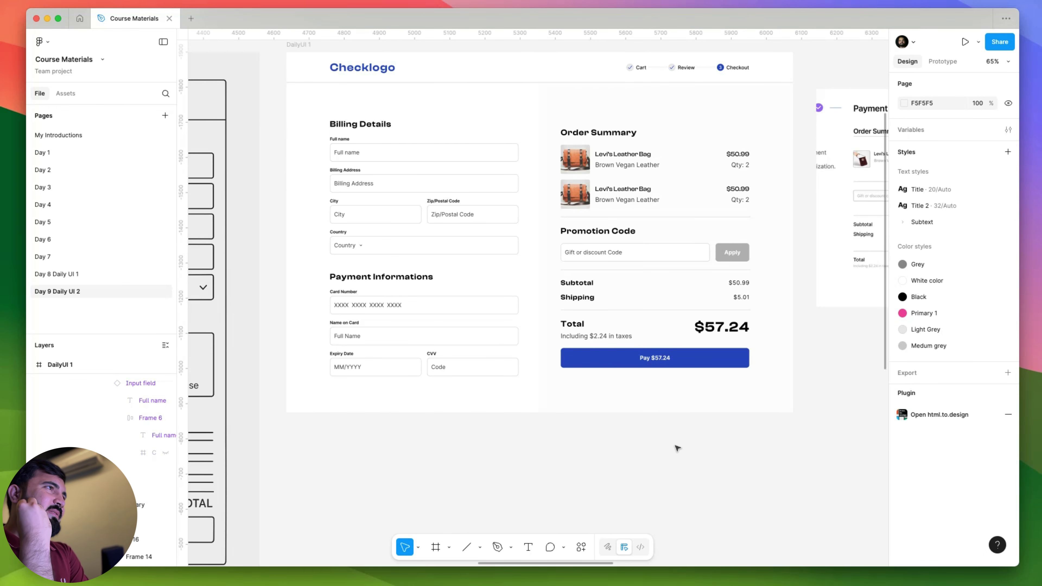
- Examine the wireframe's footer notes and the reference checkout designs, especially the security note below the FURNEST design's Pay Now button
scroll(402, 336, "down", 5)
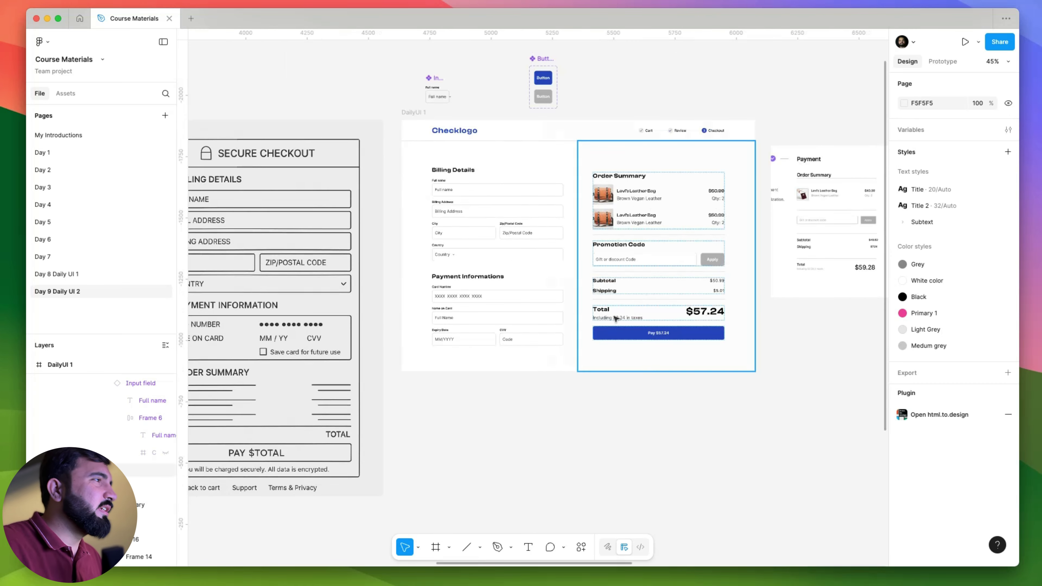
scroll(588, 396, "up", 2)
scroll(419, 399, "up", 3)
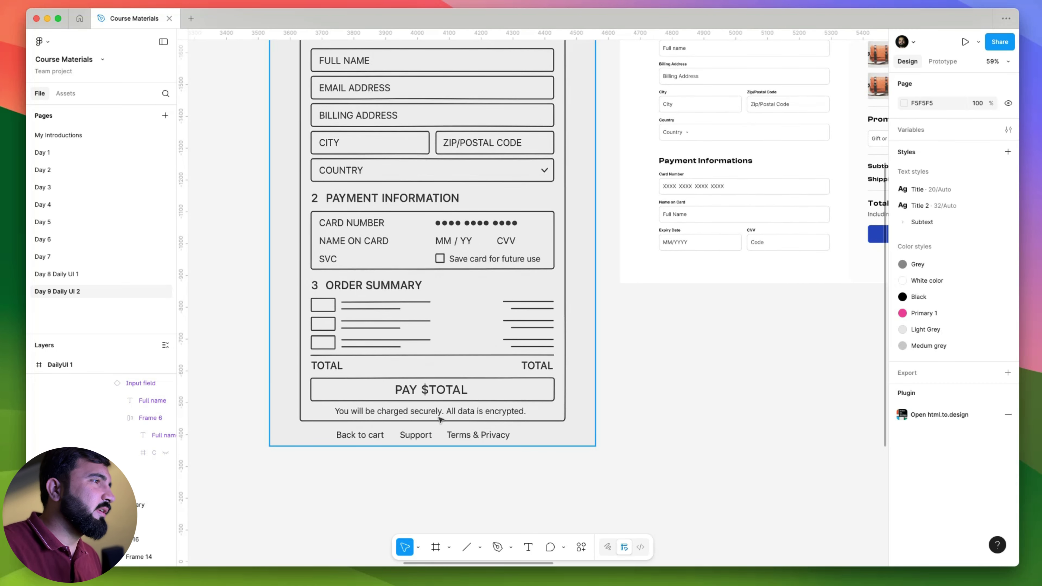
scroll(298, 426, "down", 5)
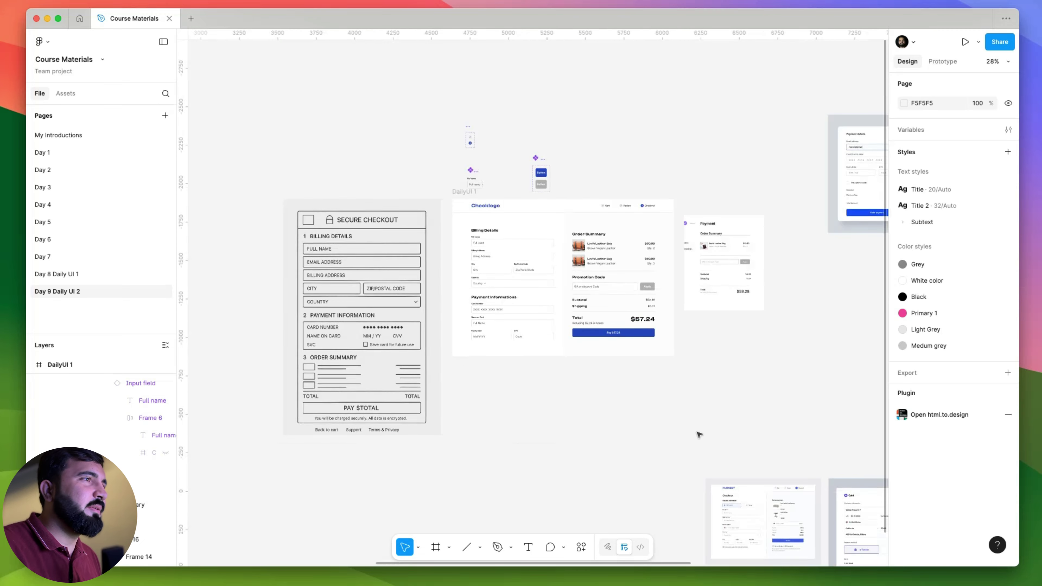
scroll(698, 433, "up", 6)
scroll(556, 373, "down", 6)
scroll(496, 372, "down", 2)
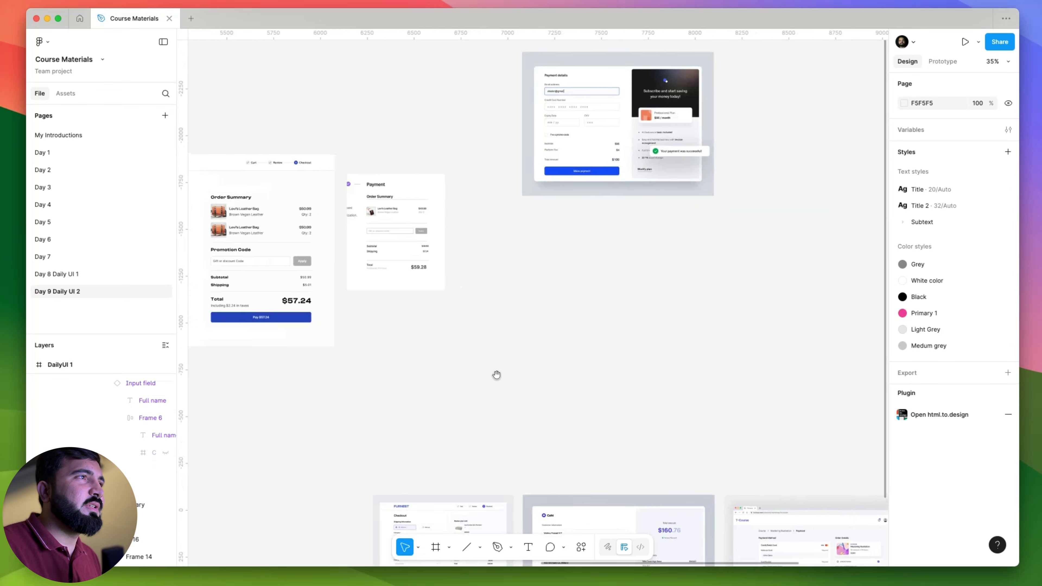
scroll(607, 411, "up", 5)
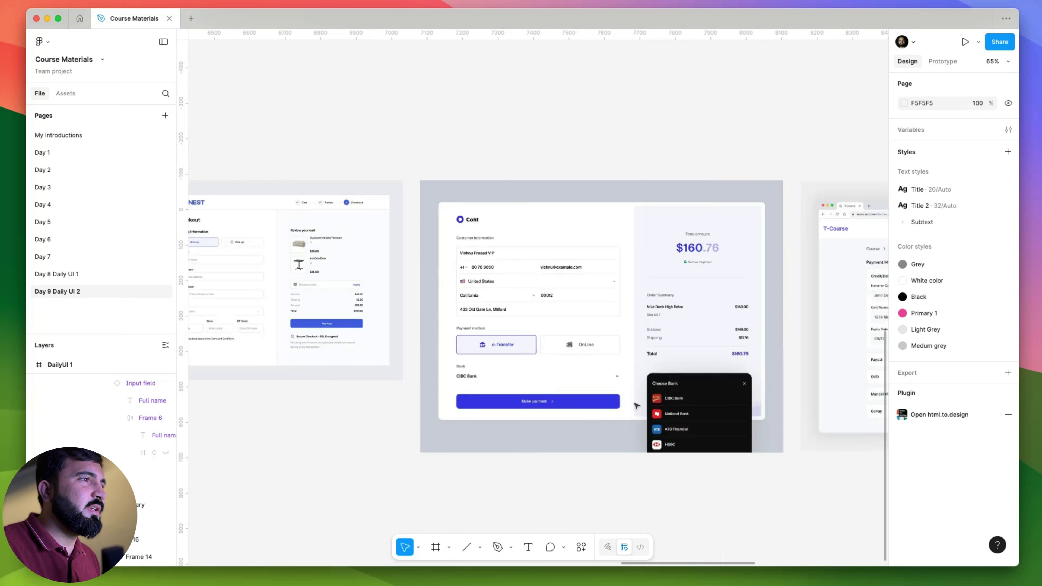
scroll(513, 357, "left", 5)
scroll(477, 337, "up", 3)
left_click(477, 338)
scroll(477, 338, "up", 3)
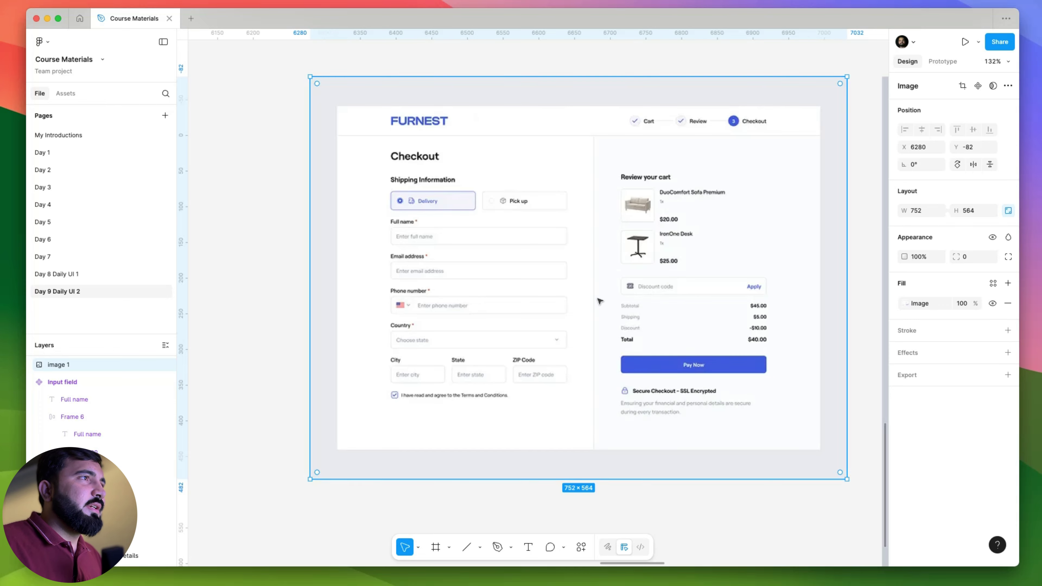
scroll(600, 298, "down", 2)
scroll(661, 338, "up", 2)
scroll(662, 337, "up", 3)
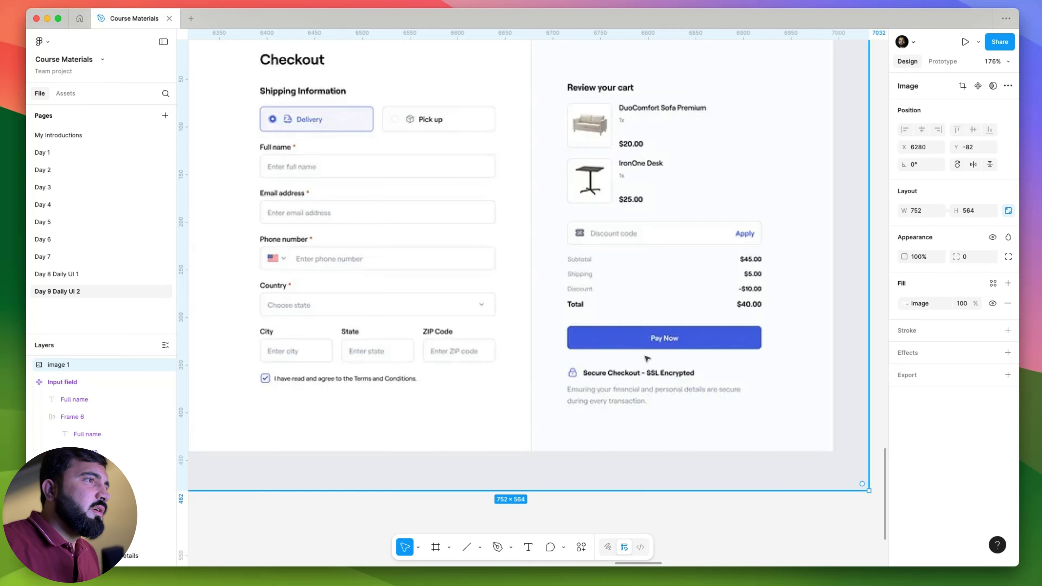
scroll(615, 376, "up", 2)
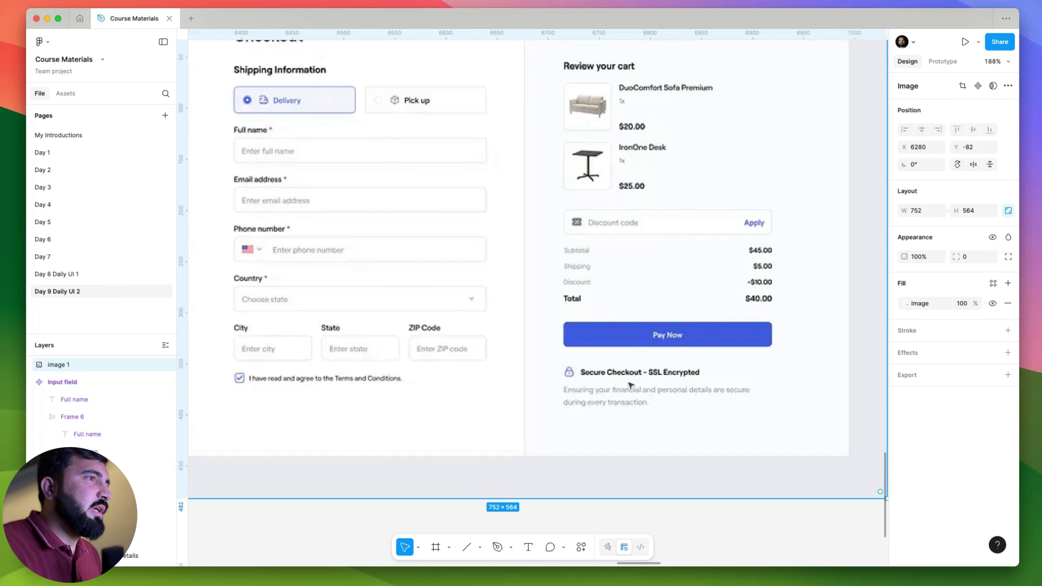
scroll(630, 382, "down", 10)
scroll(575, 320, "up", 4)
- Run the IconScout plugin, search its icons for "lock" and insert the outlined Lock icon with a keyhole
left_click(517, 293)
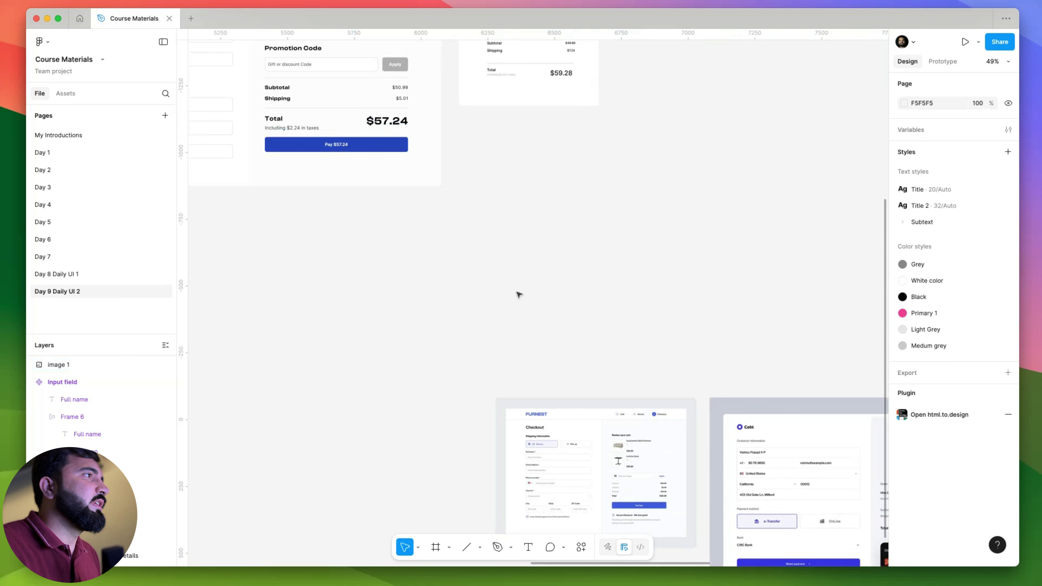
scroll(570, 289, "up", 4)
scroll(570, 288, "up", 2)
right_click(542, 301)
mouse_move(607, 393)
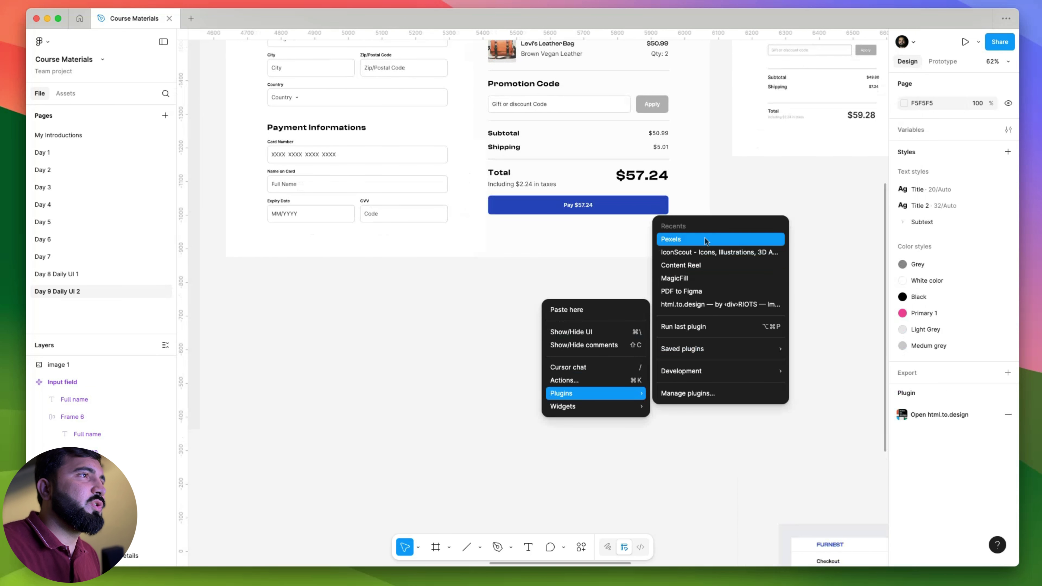
left_click(702, 252)
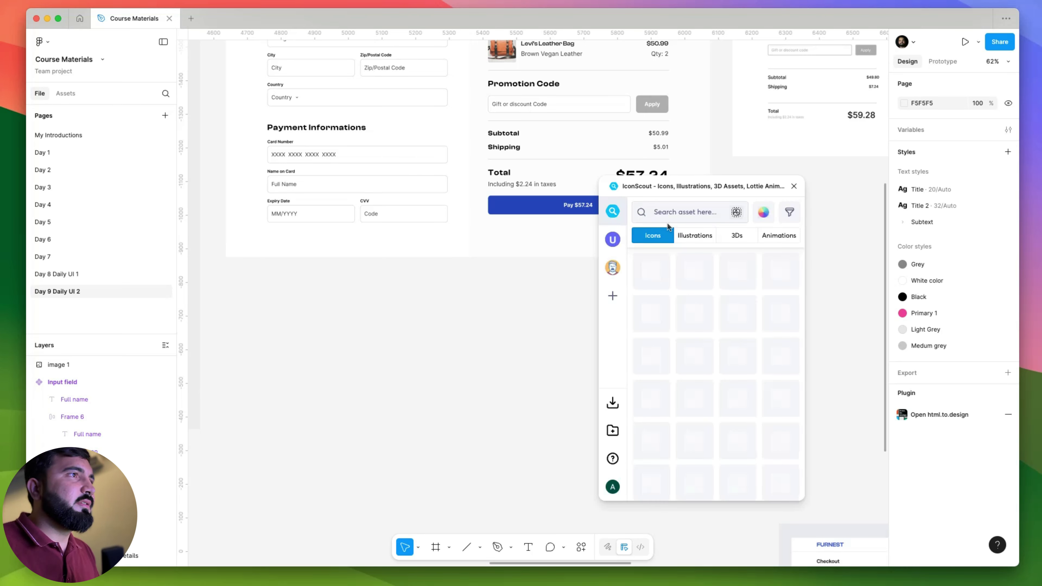
left_click(678, 211)
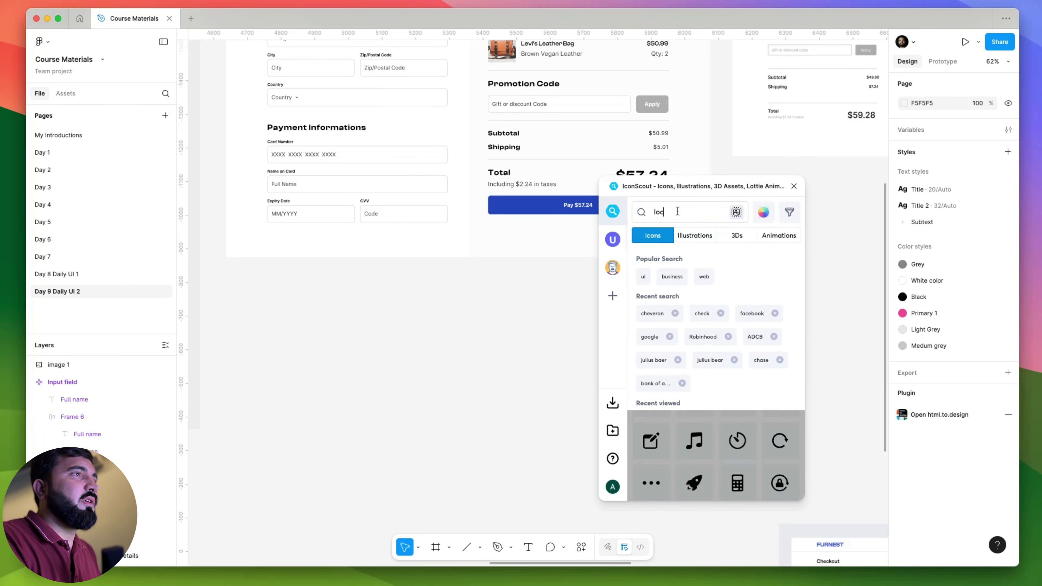
key("Return")
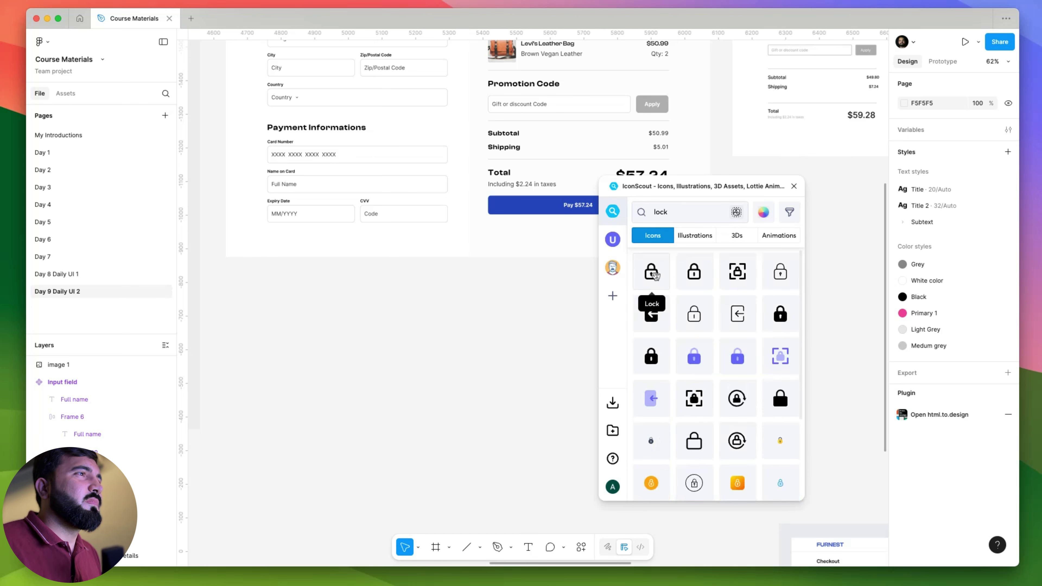
left_click_drag(655, 276, 466, 364)
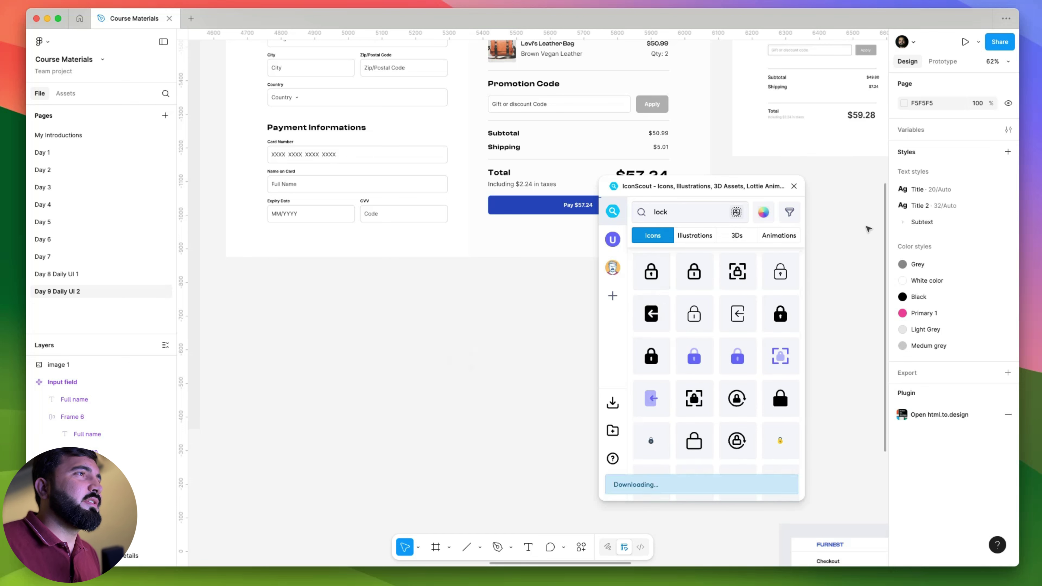
- Close the plugin, place the lock icon on the canvas below the checkout frame and resize it to 48 × 48
left_click(794, 186)
left_click_drag(548, 273, 504, 327)
left_click(521, 342)
left_click(468, 350)
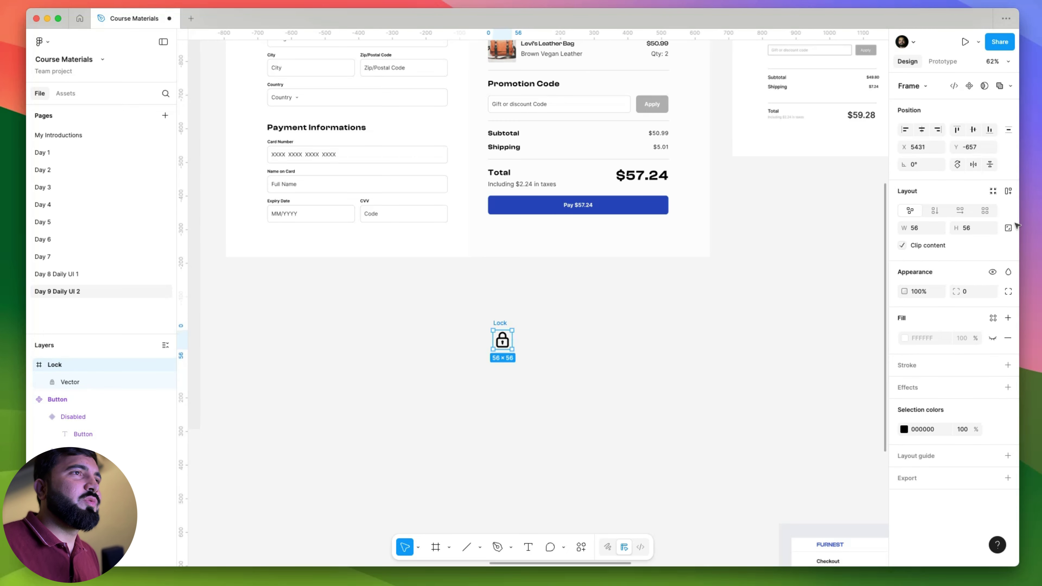
left_click(926, 231)
type("48")
key("Return")
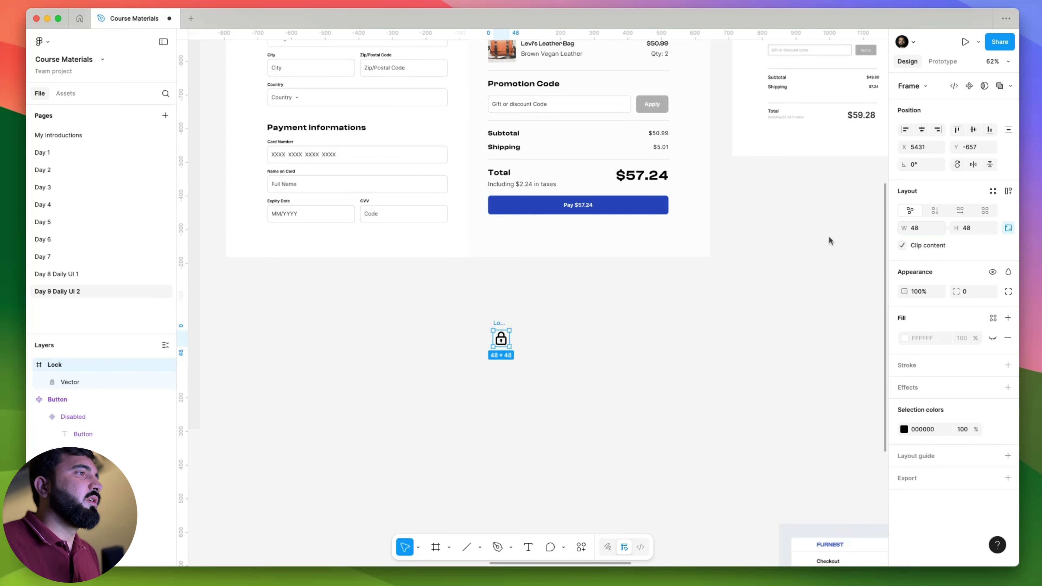
- Duplicate the Shipping label from the order summary and place the copy beside the lock icon
scroll(584, 298, "down", 5)
left_click(553, 310)
scroll(724, 406, "up", 5)
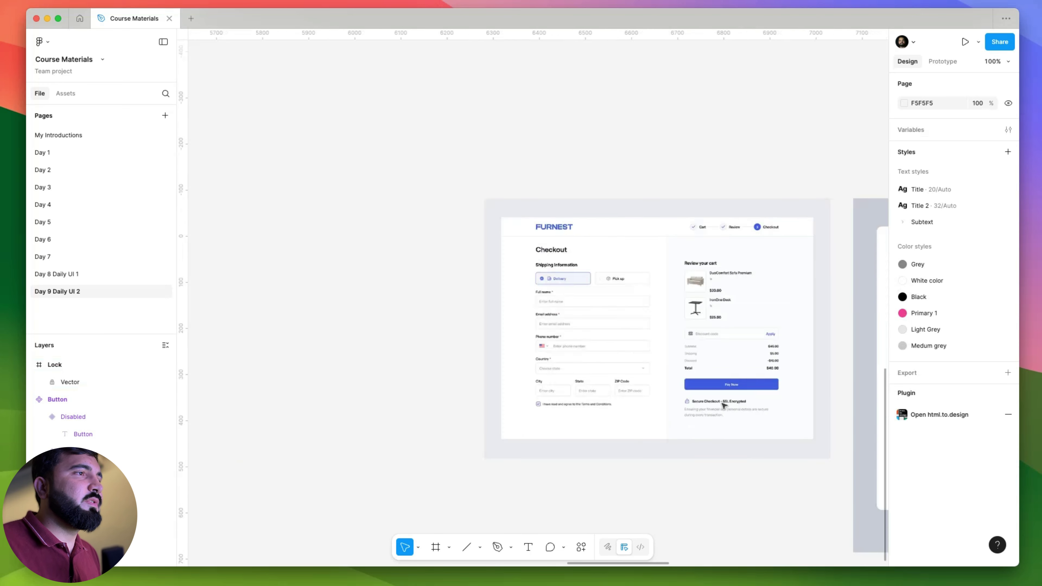
scroll(724, 405, "down", 5)
scroll(481, 241, "up", 5)
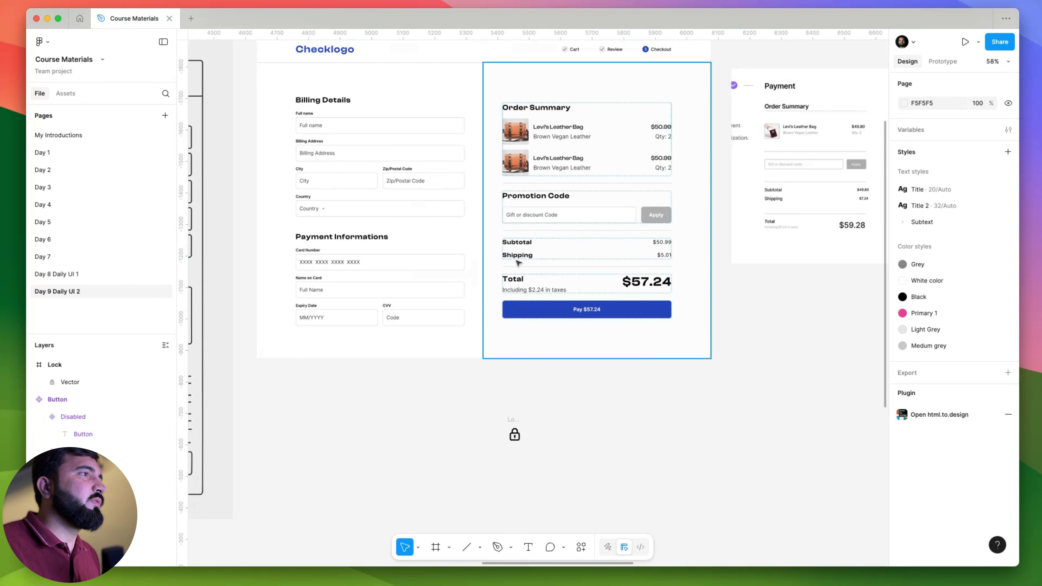
left_click(518, 259)
left_click_drag(519, 259, 545, 439)
- Check the FURNEST reference's security note and replace the copied label's text with "Secure Checkout - SSL Encypted"
scroll(693, 489, "down", 5)
scroll(693, 489, "right", 3)
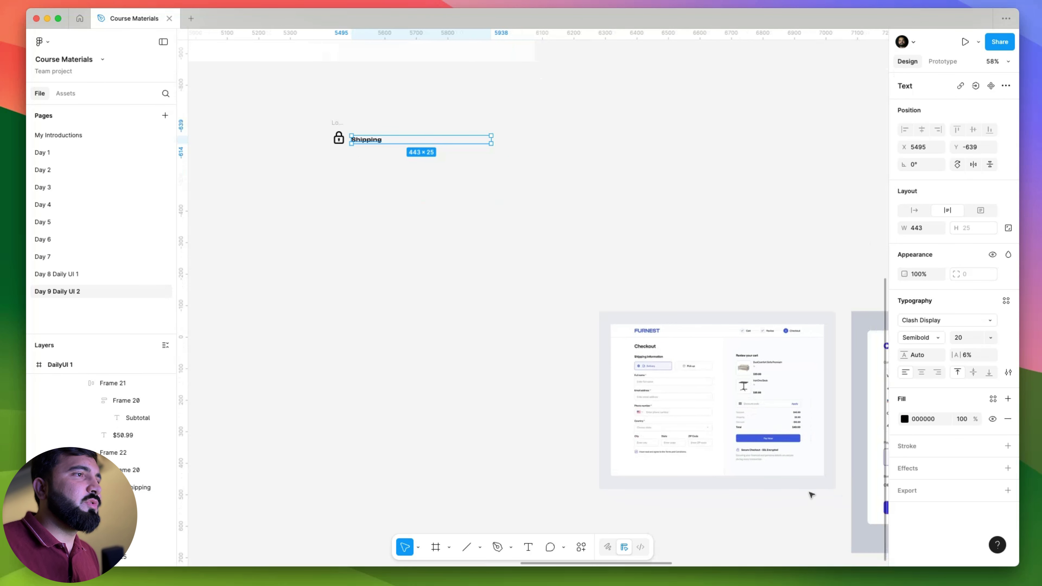
scroll(811, 493, "up", 5)
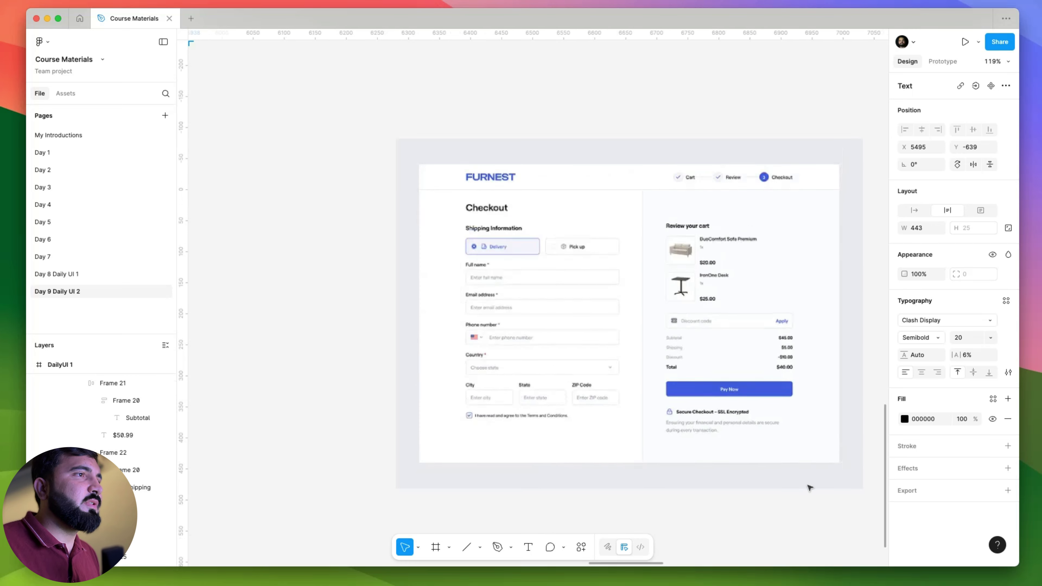
scroll(810, 486, "down", 5)
scroll(411, 239, "up", 4)
scroll(412, 240, "left", 4)
scroll(542, 295, "up", 6)
double_click(579, 293)
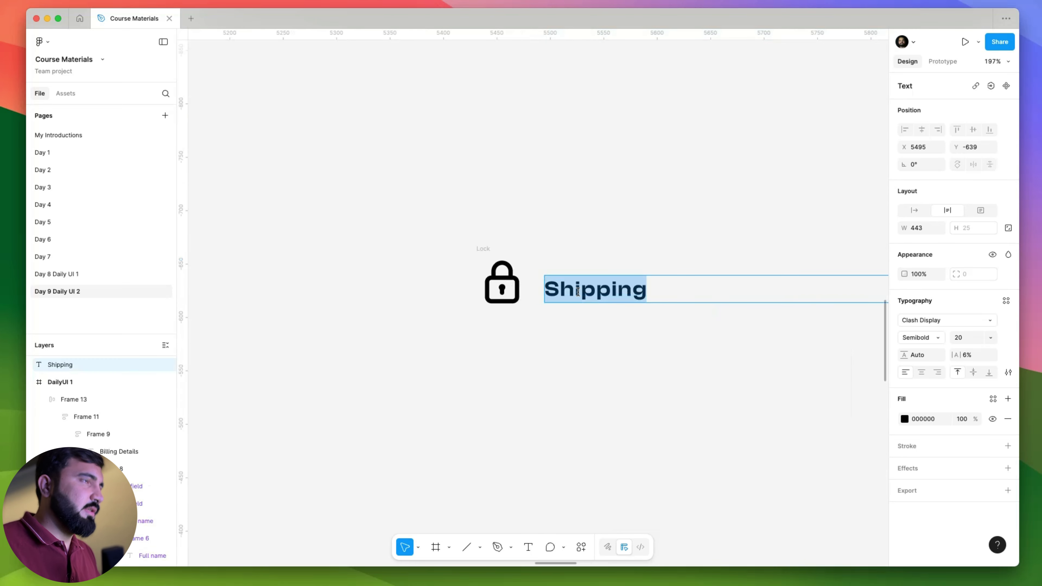
type("Secure C")
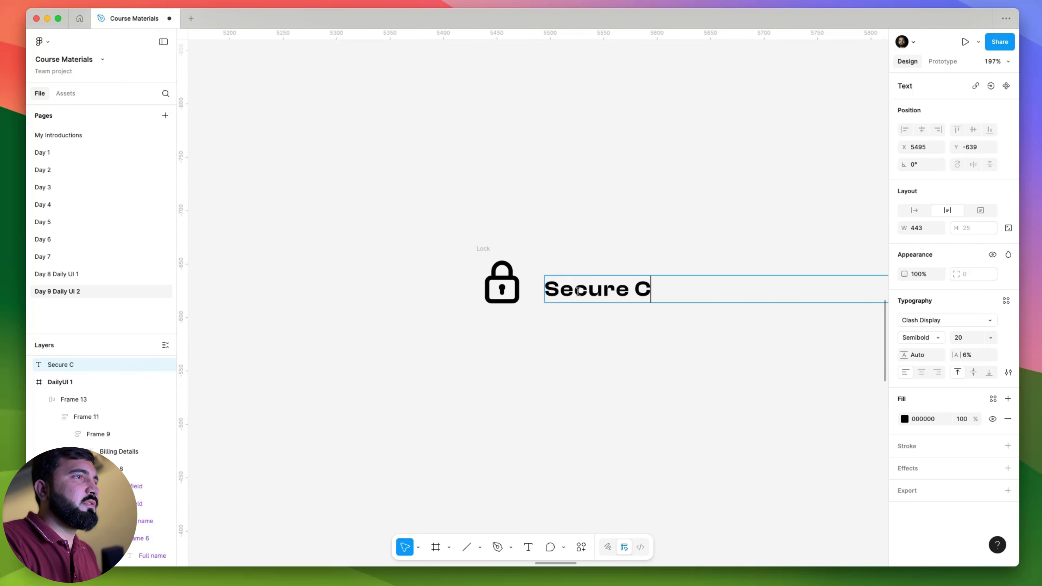
type("heckout - SSL Encypted")
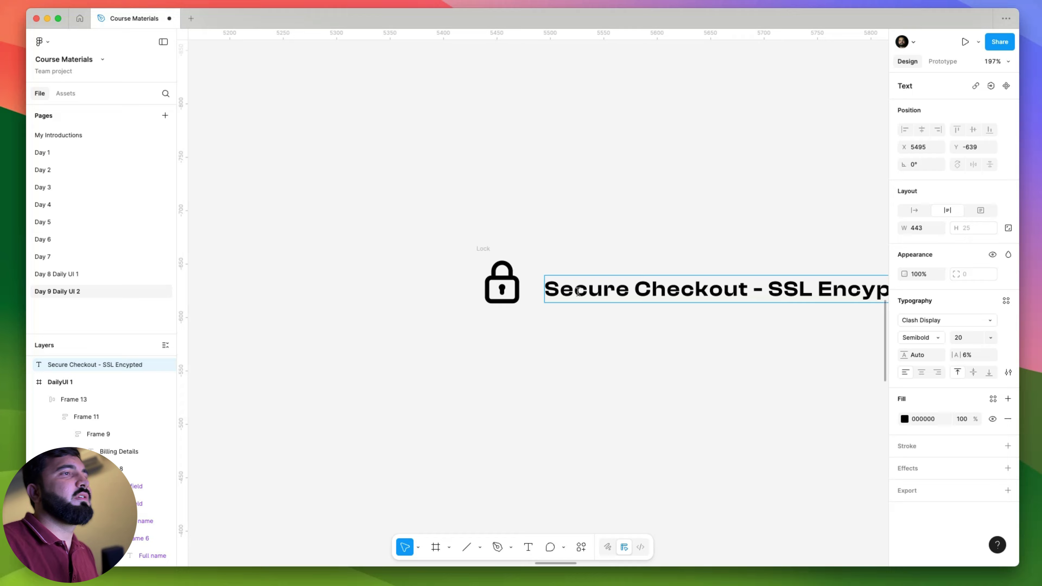
- Wrap the lock icon and the Secure Checkout text together in a horizontal auto layout frame
scroll(383, 321, "down", 3)
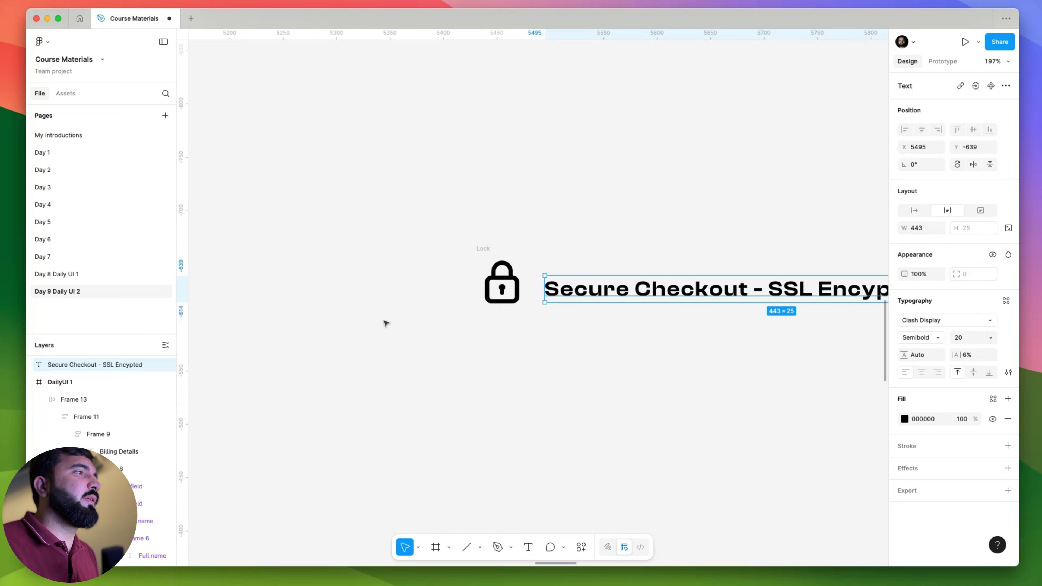
left_click(514, 363)
left_click(414, 260)
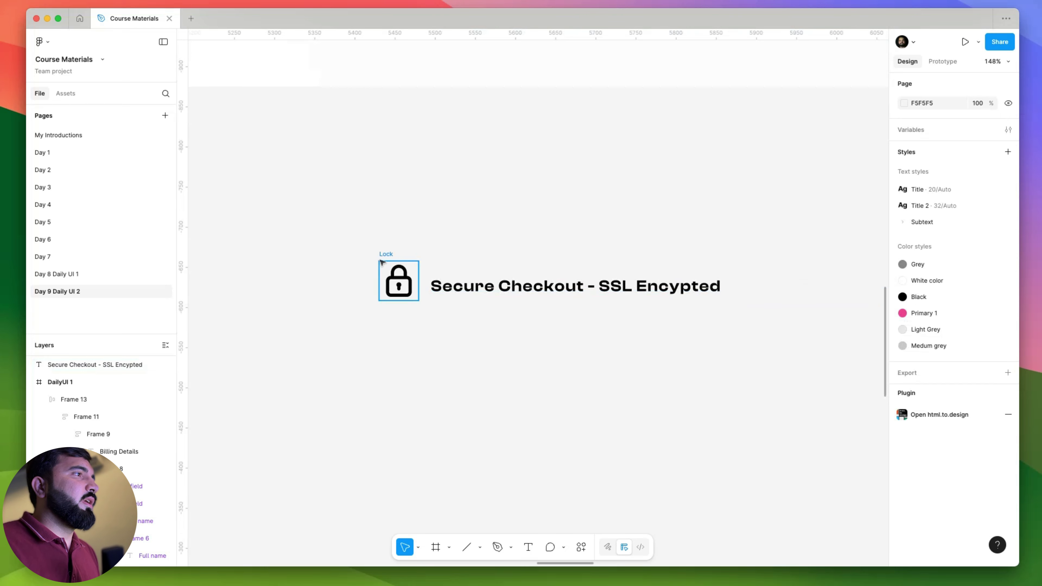
left_click(472, 286, "shift")
key("shift+a")
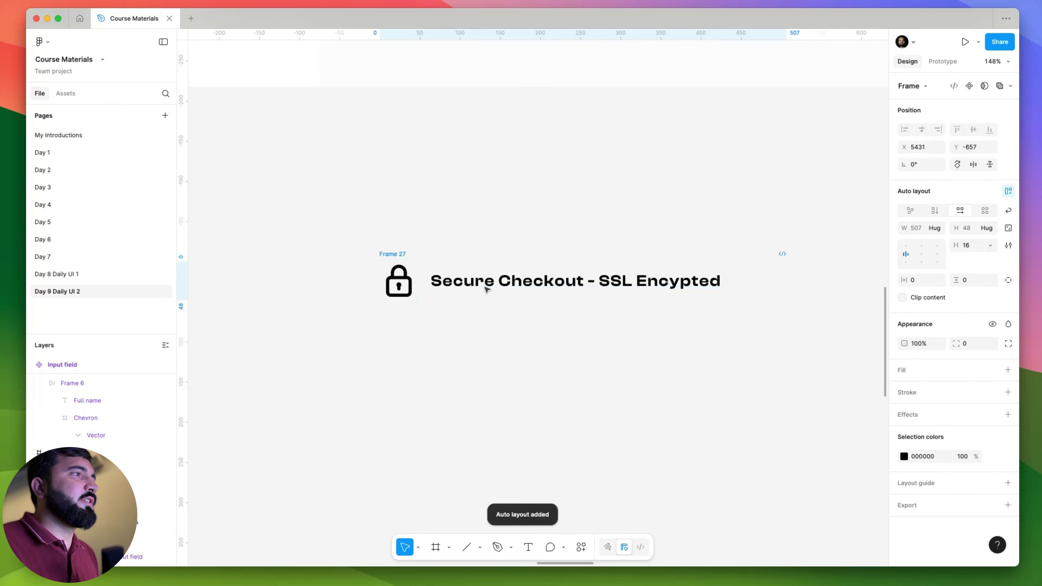
left_click(523, 353)
- Move the Secure Checkout frame into the order summary column's auto layout, directly below the Pay $57.24 button
scroll(523, 352, "up", 5)
scroll(517, 451, "down", 3)
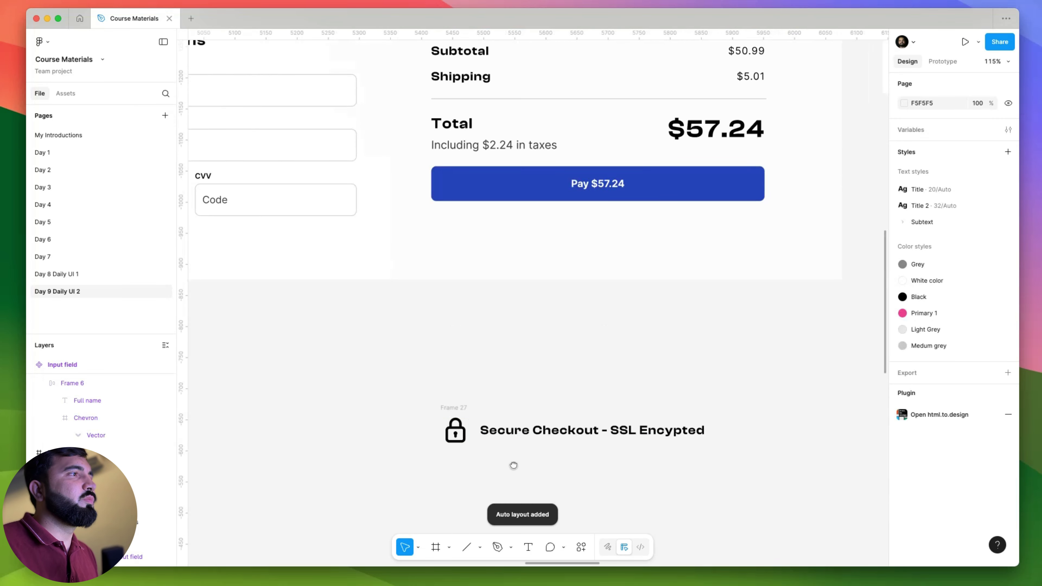
left_click(514, 431)
left_click_drag(514, 430, 550, 223)
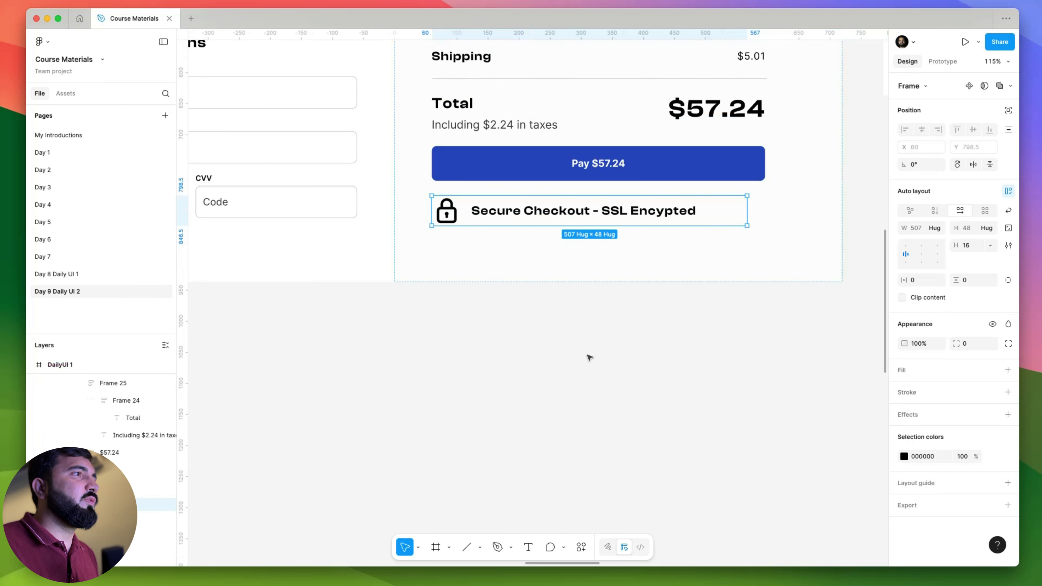
left_click(616, 374)
scroll(640, 361, "down", 6)
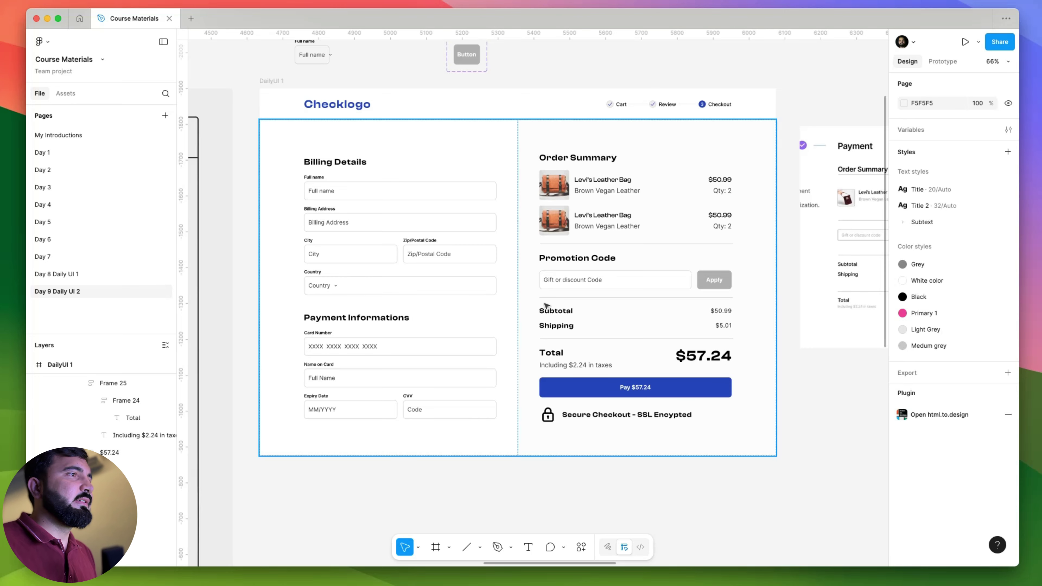
- Set the font weight of the Secure Checkout text below the Pay $57.24 button to Medium
scroll(615, 388, "up", 5)
left_click(550, 442)
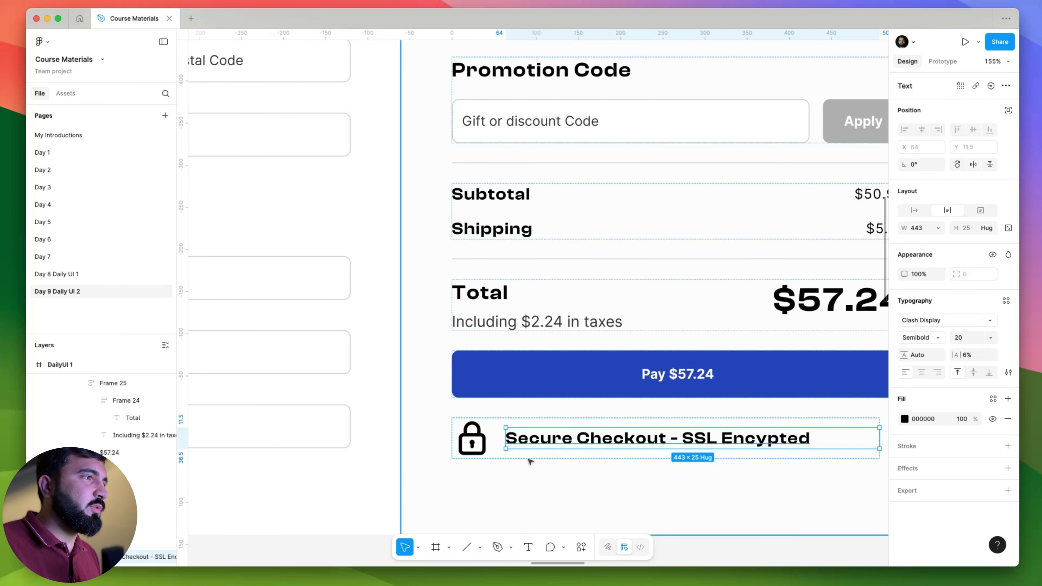
left_click(546, 453)
left_click(577, 442)
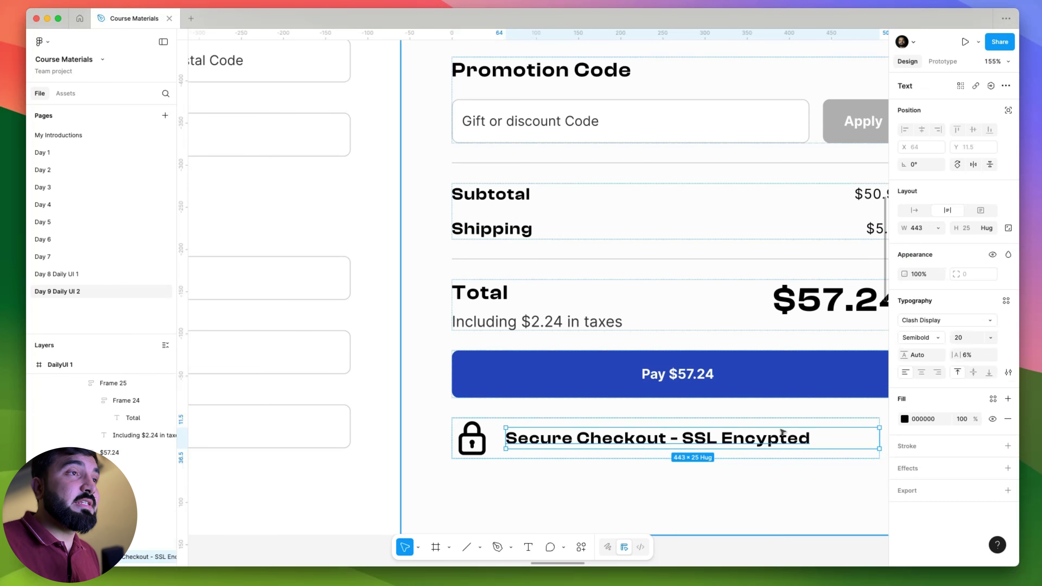
left_click(921, 337)
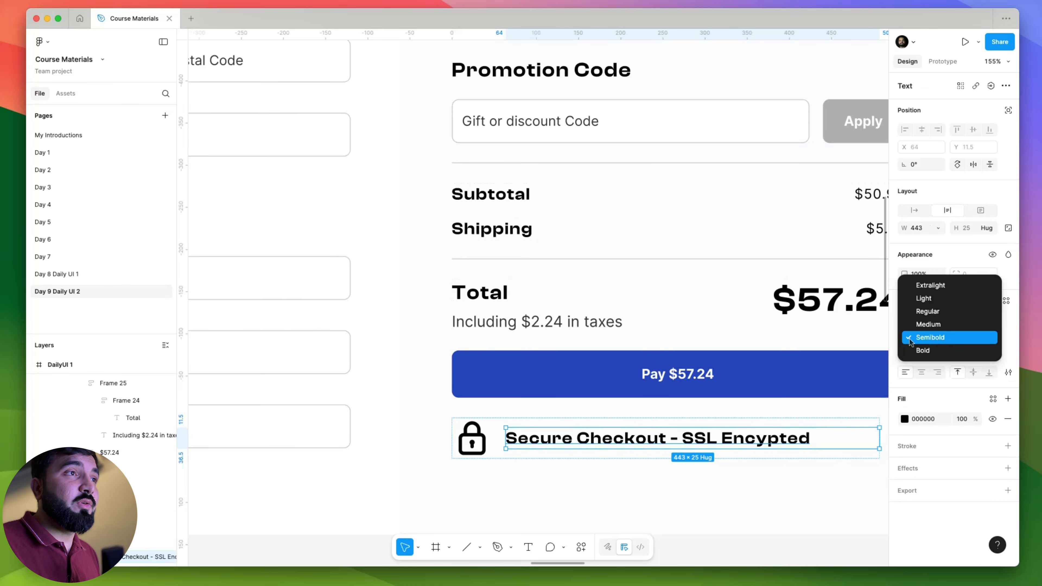
left_click(924, 327)
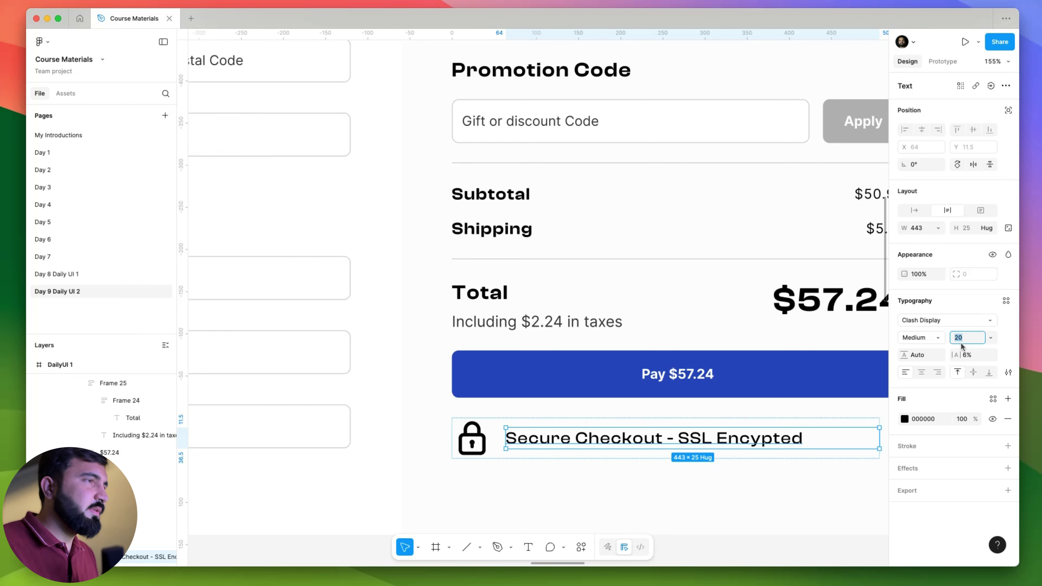
left_click(719, 474)
- Try to narrow the Secure Checkout text box to about 194 px so that it wraps onto two lines
left_click(774, 440, "super")
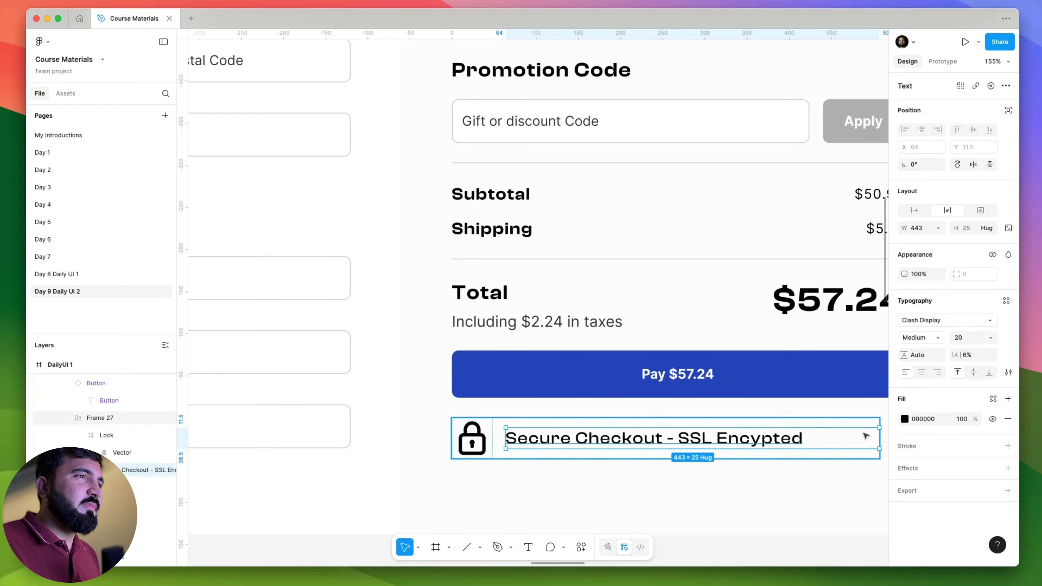
left_click_drag(873, 436, 670, 442)
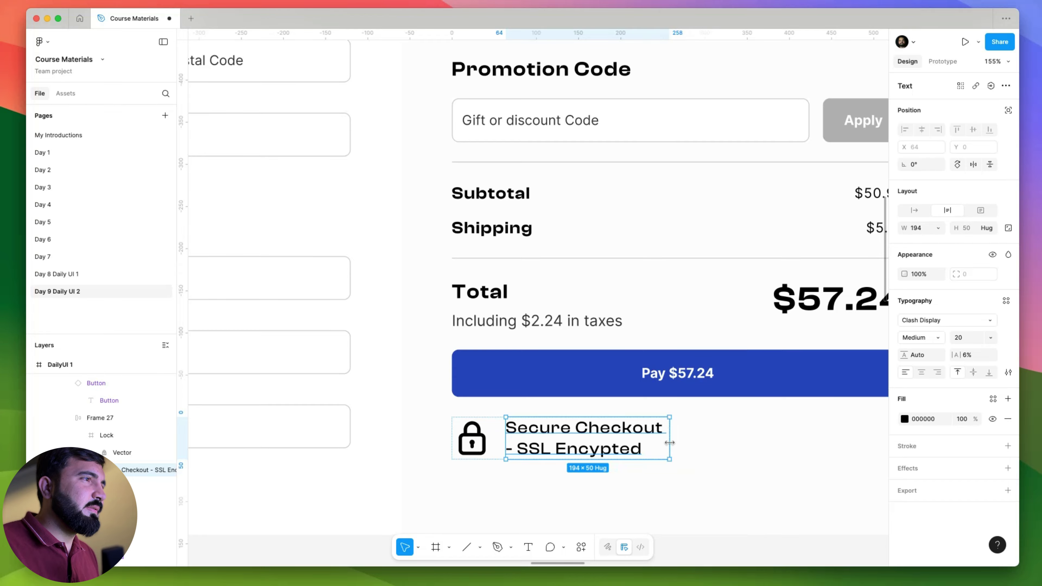
scroll(722, 450, "down", 5)
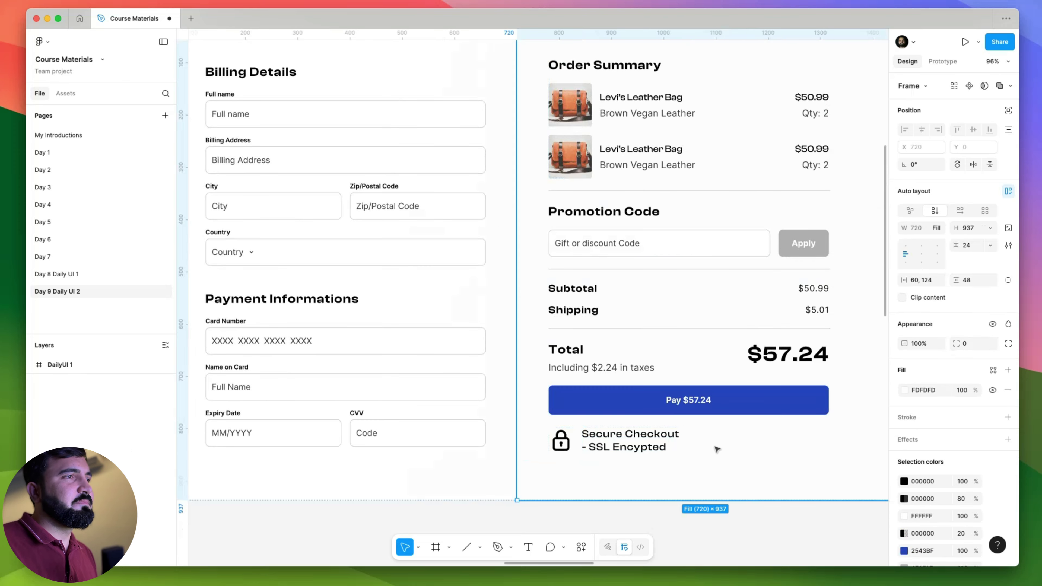
left_click(731, 460)
- Scale the lock icon beside the Secure Checkout text down to 36 × 36
scroll(573, 429, "up", 5)
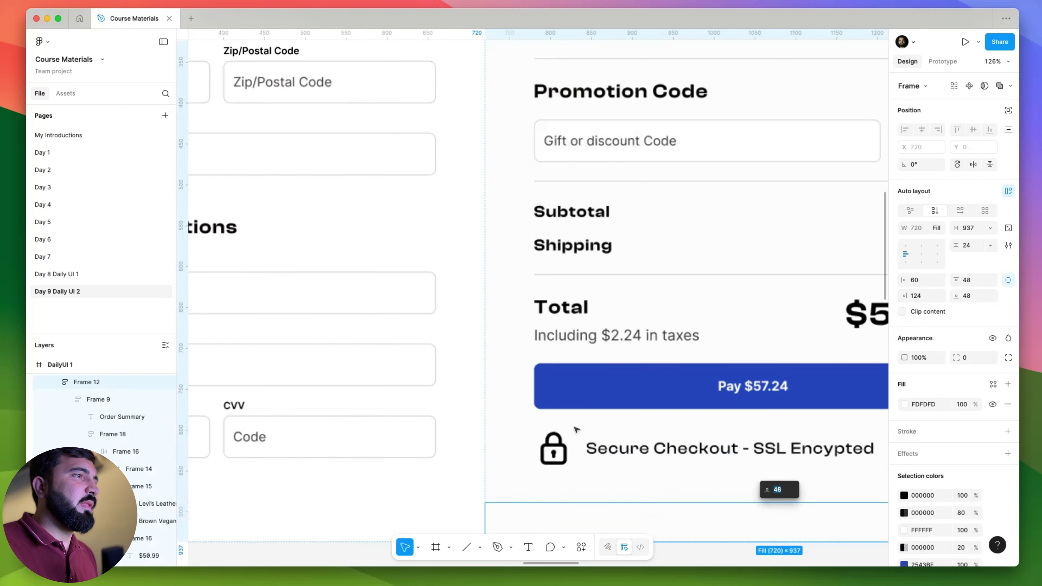
double_click(558, 445)
left_click_drag(575, 430, 566, 437)
scroll(558, 443, "down", 5)
- Recolor the lock icon by sampling the Pay $57.24 button's blue, 2543BF
left_click(558, 456)
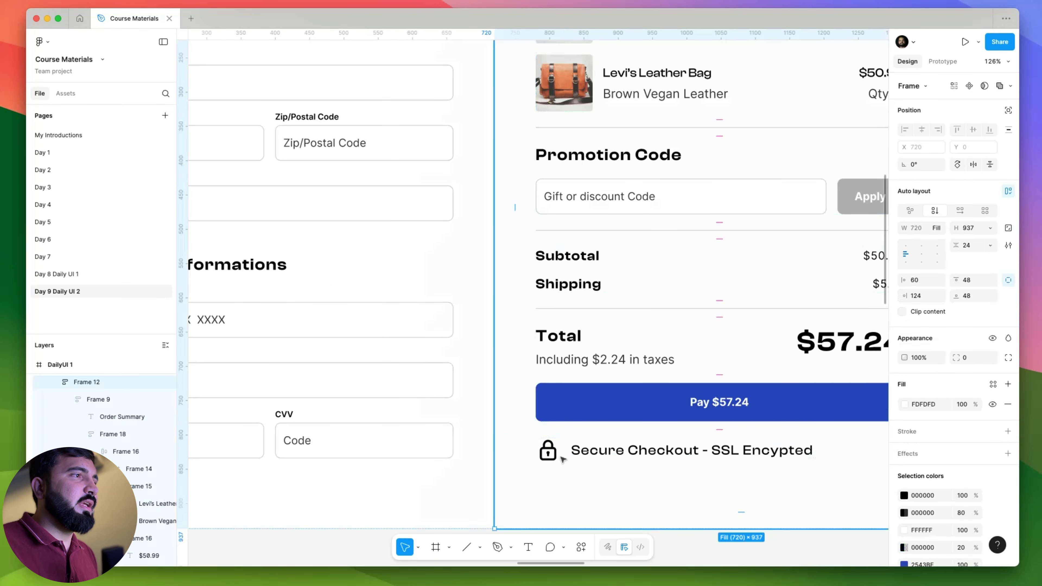
left_click(559, 455)
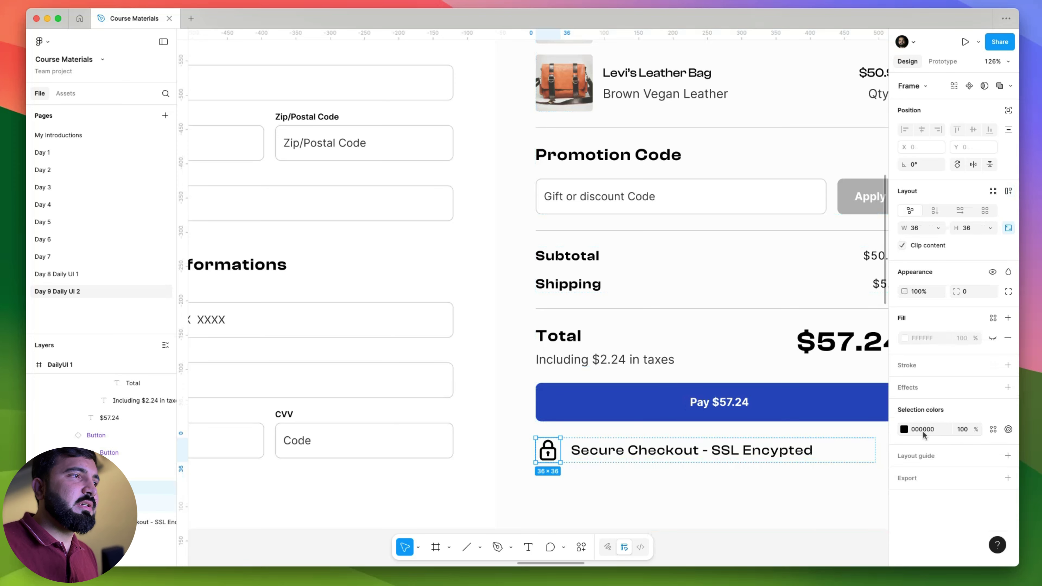
left_click(904, 429)
left_click(774, 459)
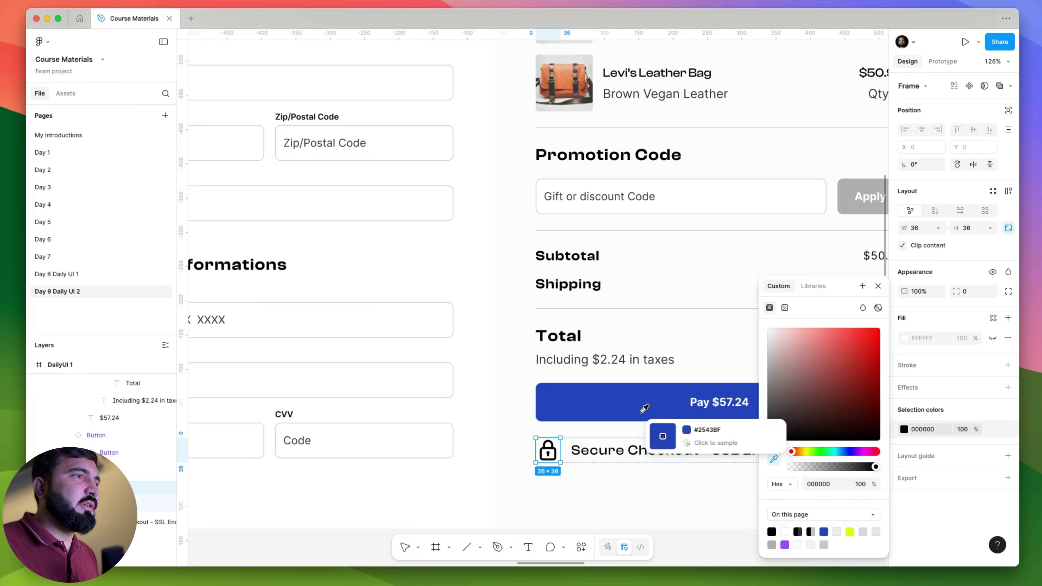
left_click(640, 407)
key("Escape")
scroll(749, 526, "down", 5)
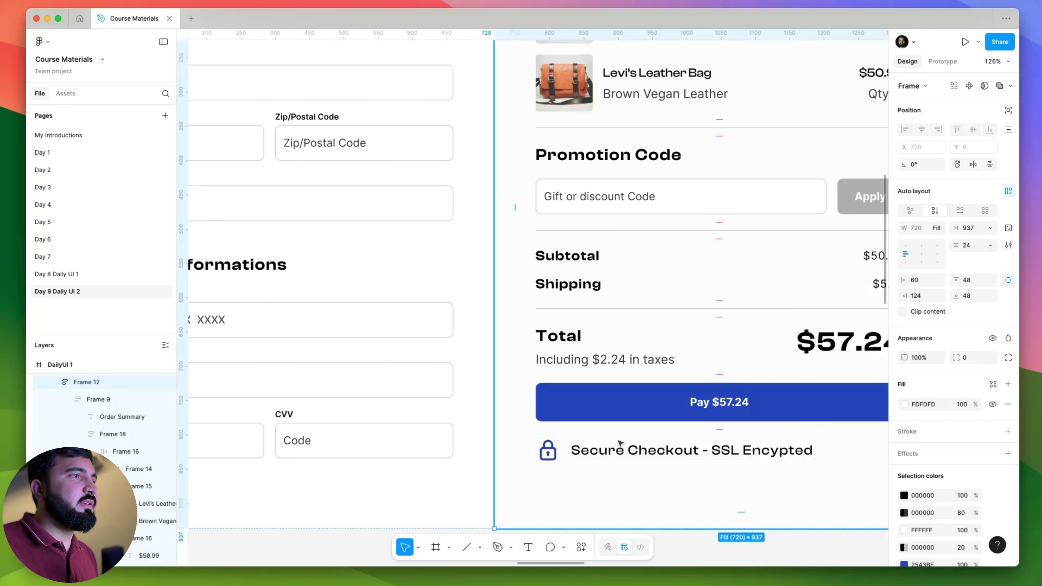
left_click(744, 524)
- Shift the lock icon's color hue to green, 25BF5D
scroll(762, 355, "up", 3)
scroll(762, 355, "up", 2)
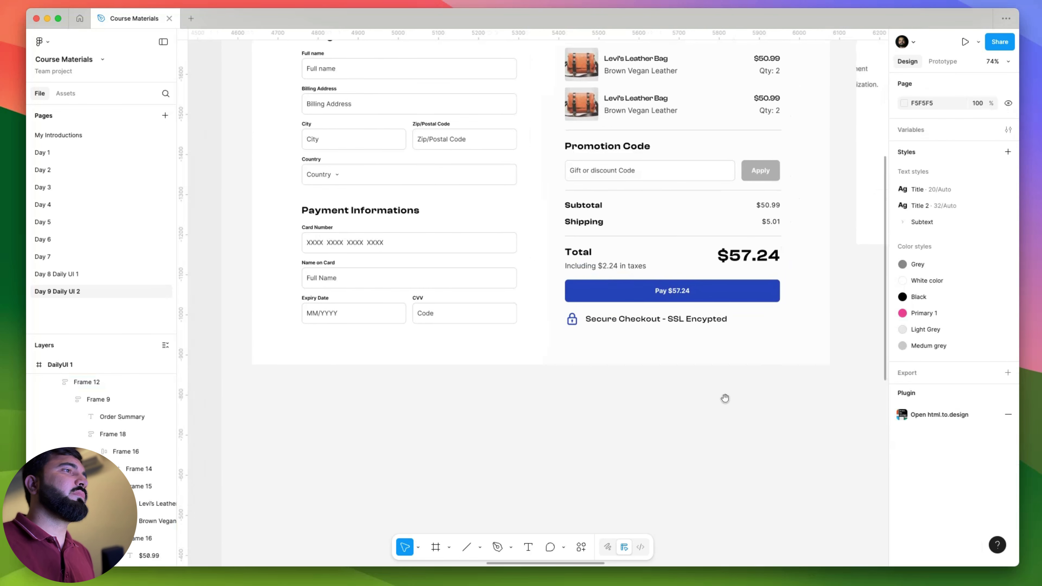
left_click(698, 353)
scroll(656, 335, "up", 5)
left_click(682, 337)
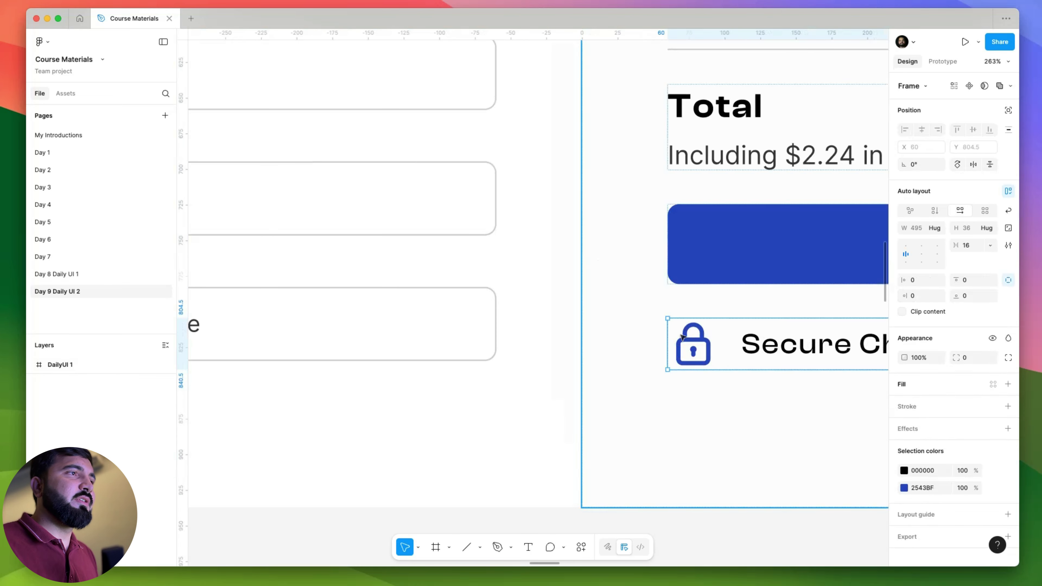
left_click(682, 336)
left_click(904, 430)
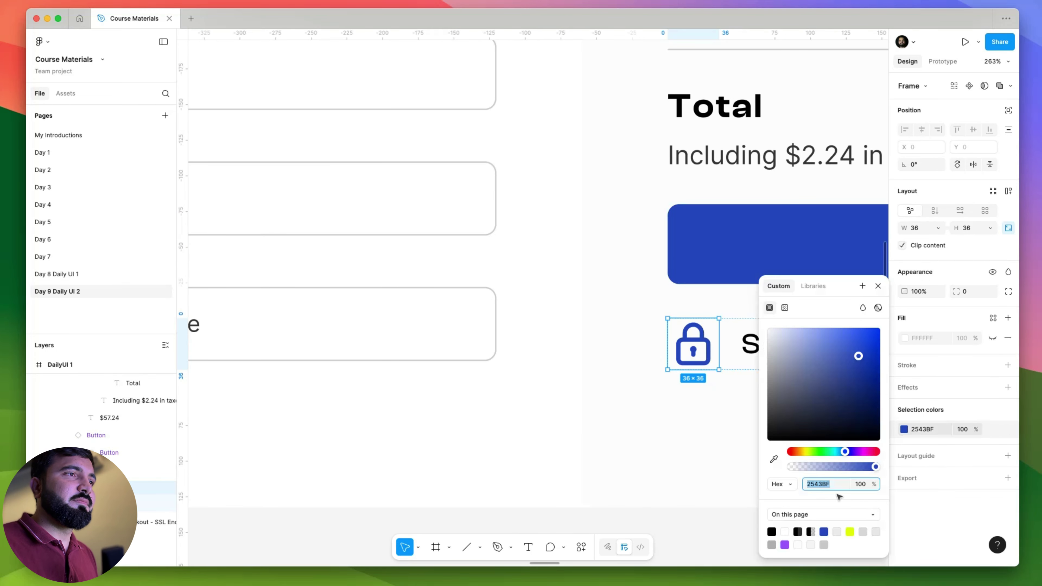
left_click_drag(839, 452, 824, 450)
scroll(655, 369, "down", 5)
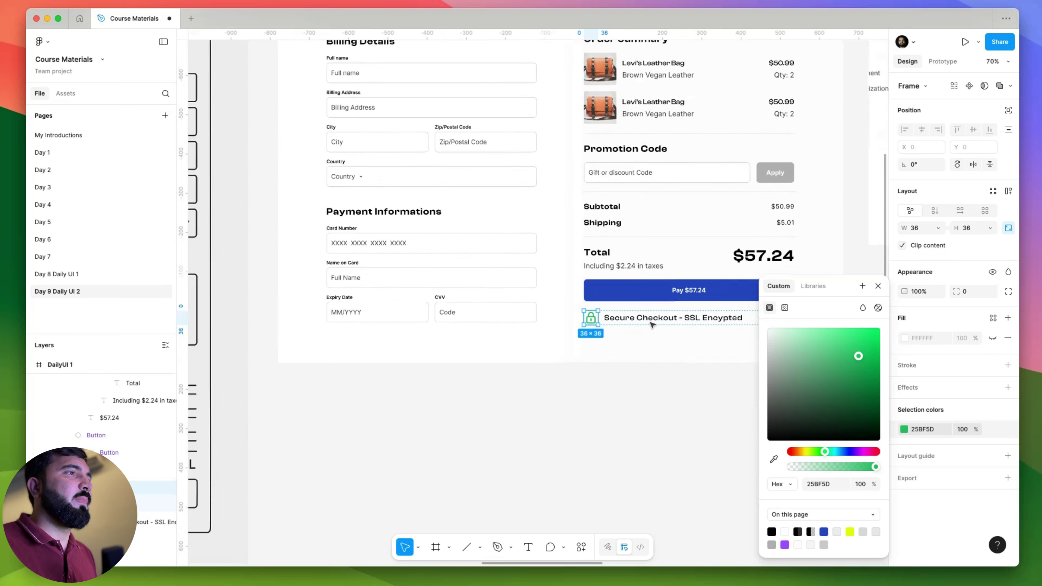
scroll(640, 347, "up", 3)
left_click(616, 428)
- Review the whole checkout page layout with the green lock and the Secure Checkout line in the order summary
scroll(616, 428, "down", 3)
scroll(635, 419, "right", 3)
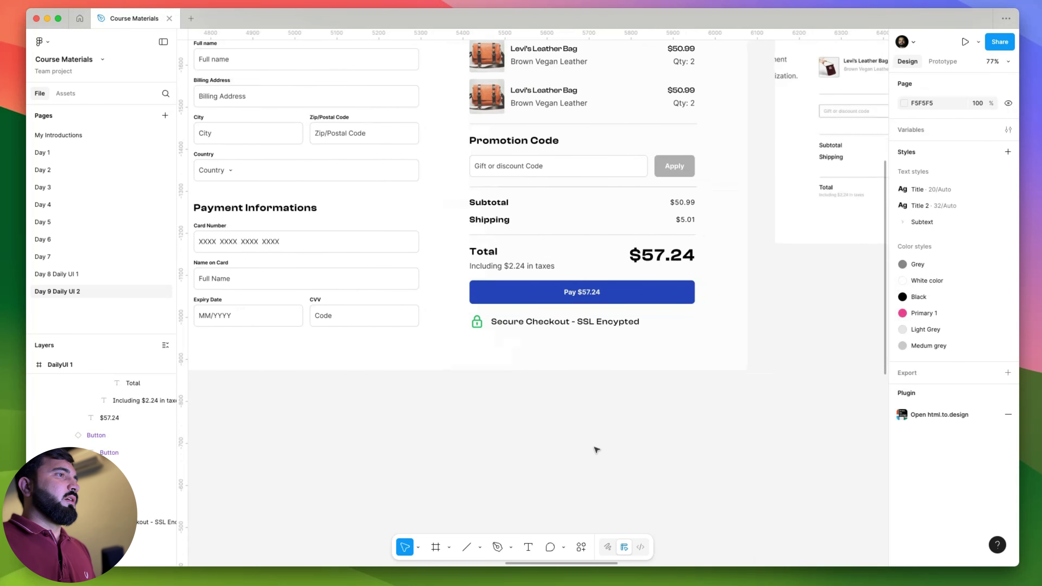
scroll(596, 450, "right", 2)
scroll(575, 401, "down", 3)
left_click(545, 344)
left_click(548, 349)
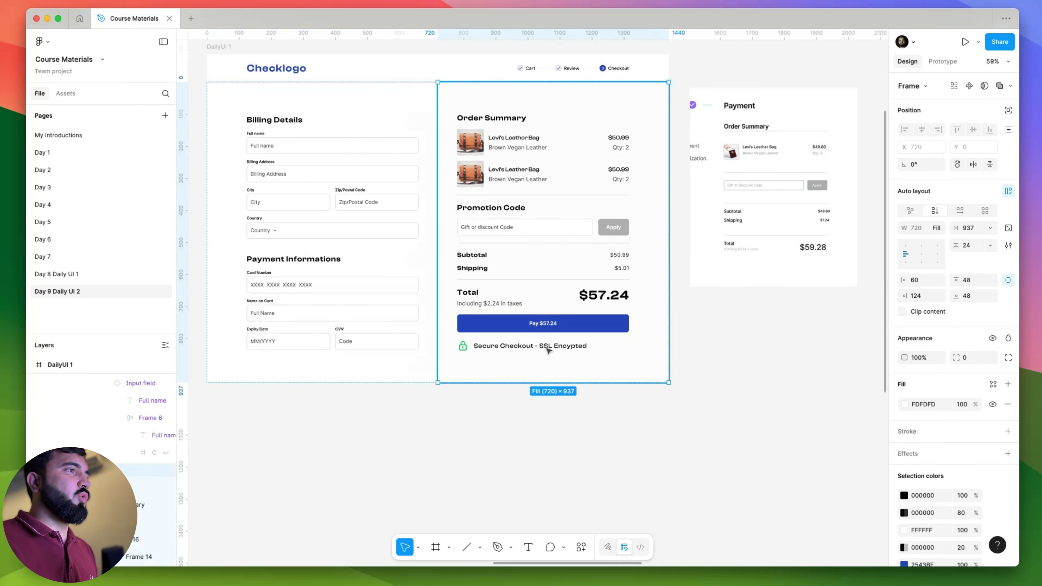
left_click(548, 349)
left_click(613, 427)
scroll(583, 458, "left", 2)
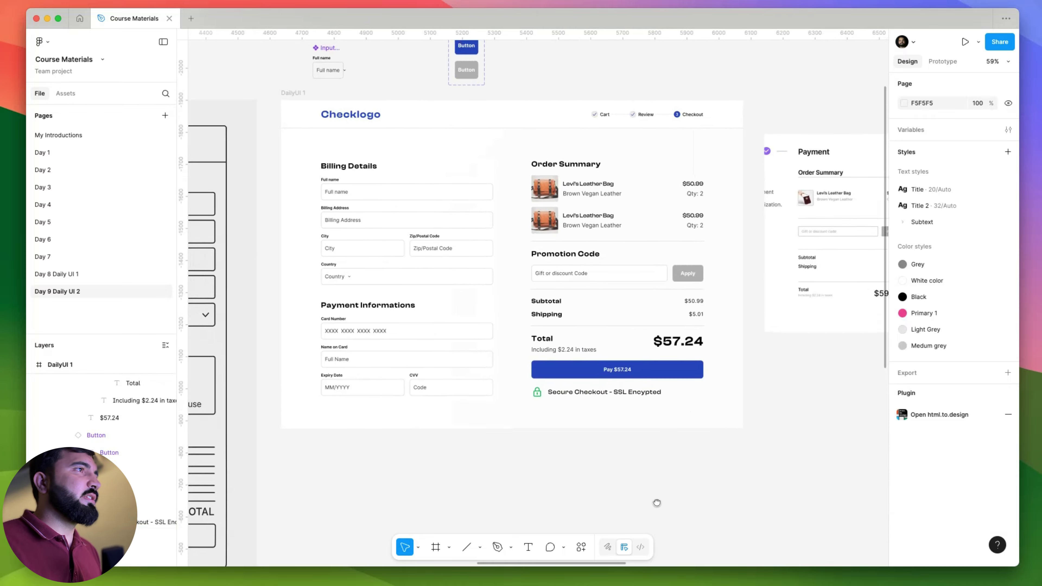
scroll(656, 505, "up", 2)
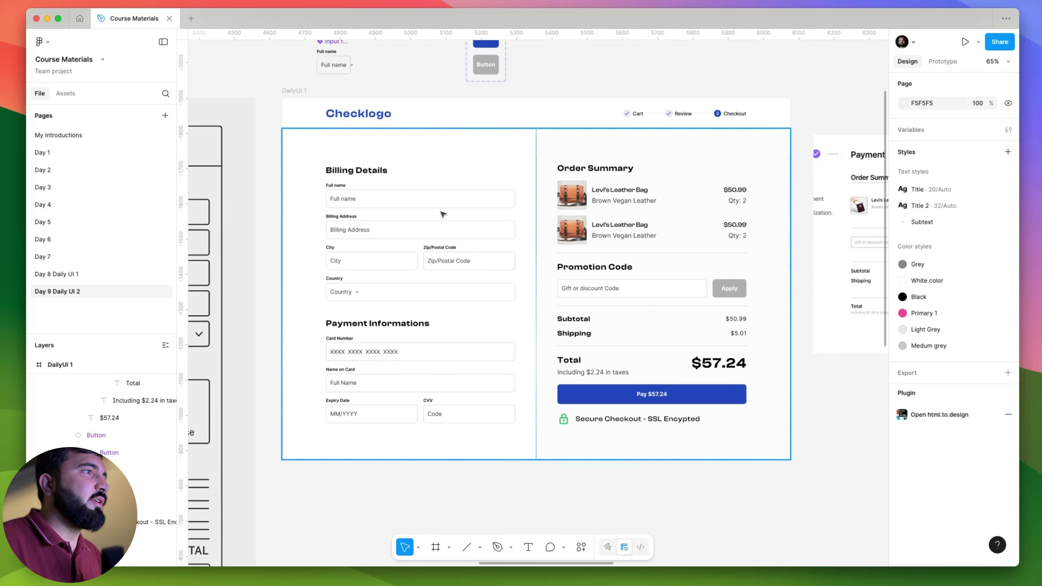
- Copy a divider line from the order summary into the billing column, between the Country field and the Payment Informations section
left_click(652, 253)
left_click_drag(653, 254, 381, 318)
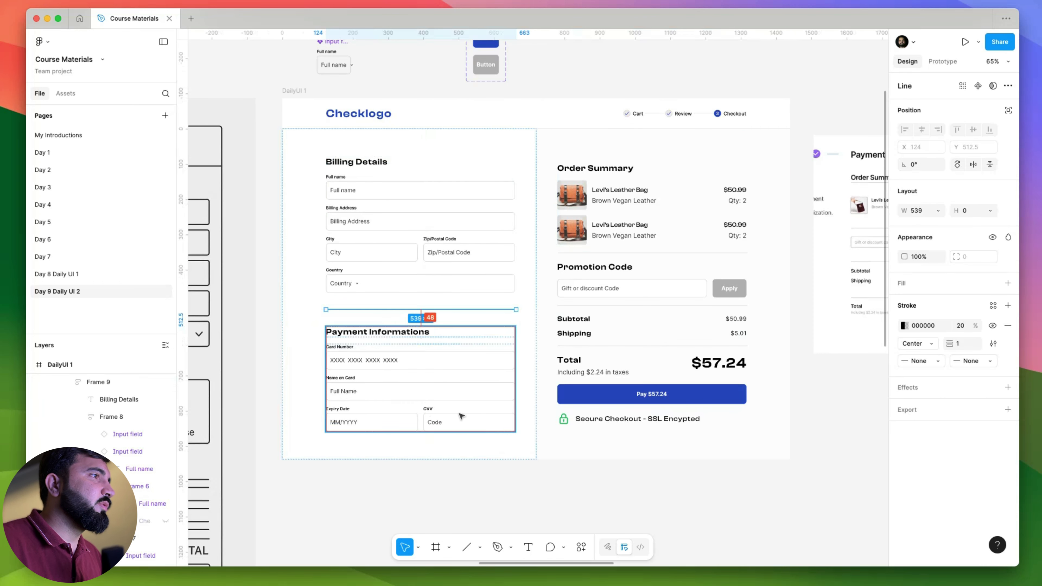
left_click(453, 521)
left_click_drag(430, 495, 443, 457)
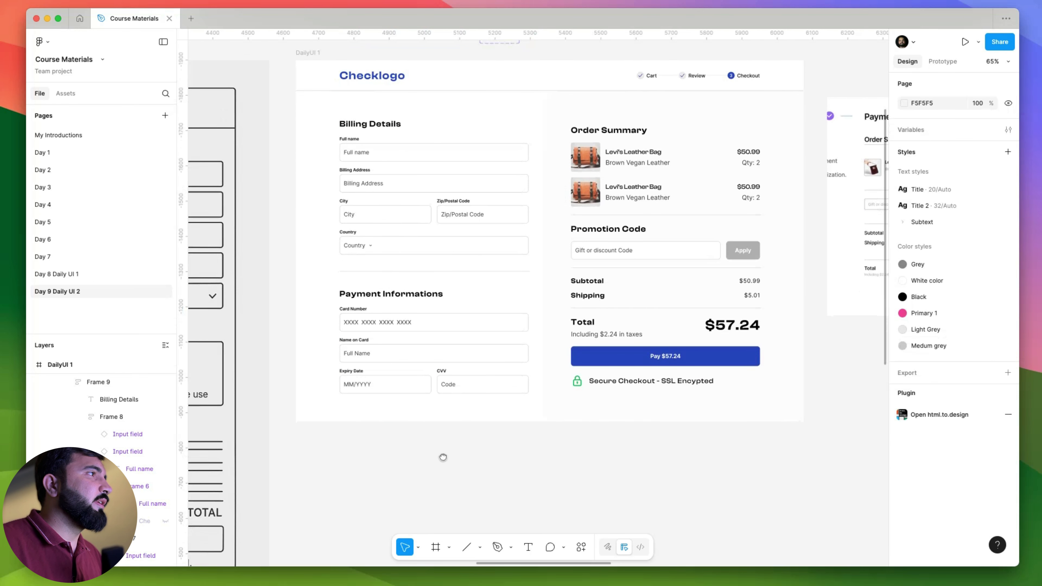
- Compare the billing column and its Payment Informations section with the Secure Checkout wireframe
left_click(406, 410)
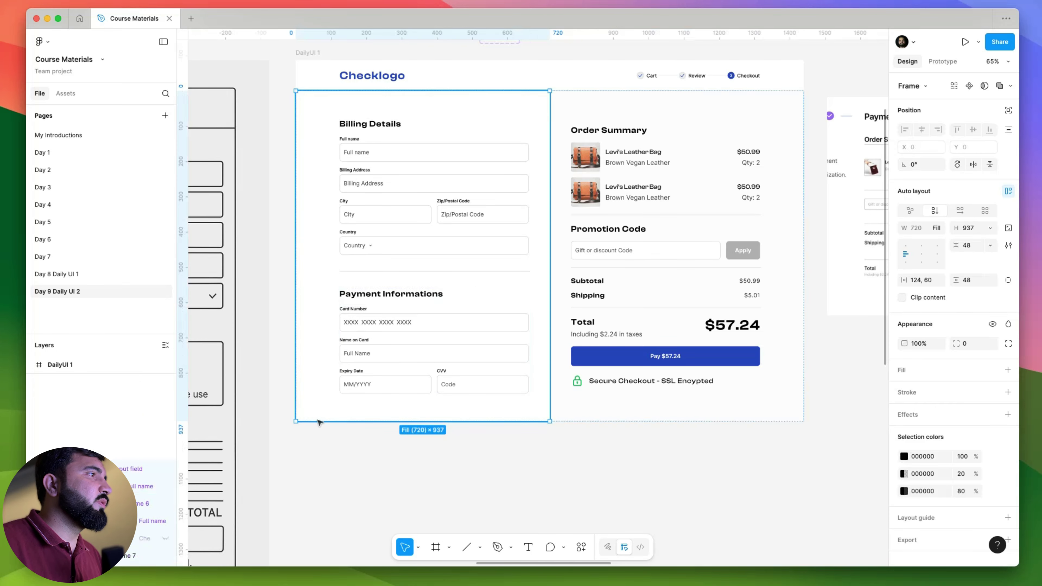
left_click(396, 317)
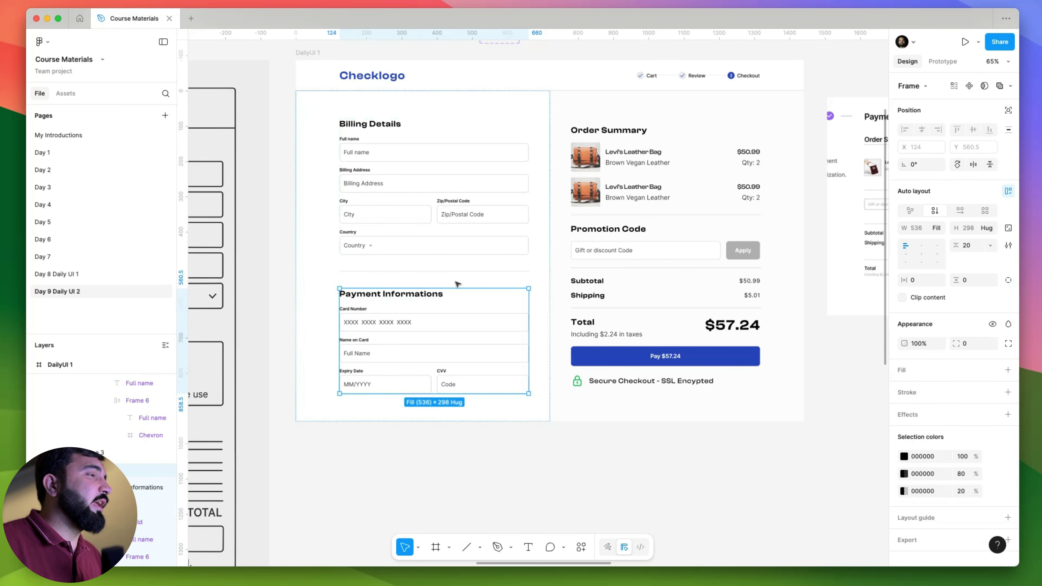
scroll(458, 283, "down", 3)
left_click_drag(389, 388, 633, 409)
scroll(633, 408, "down", 2)
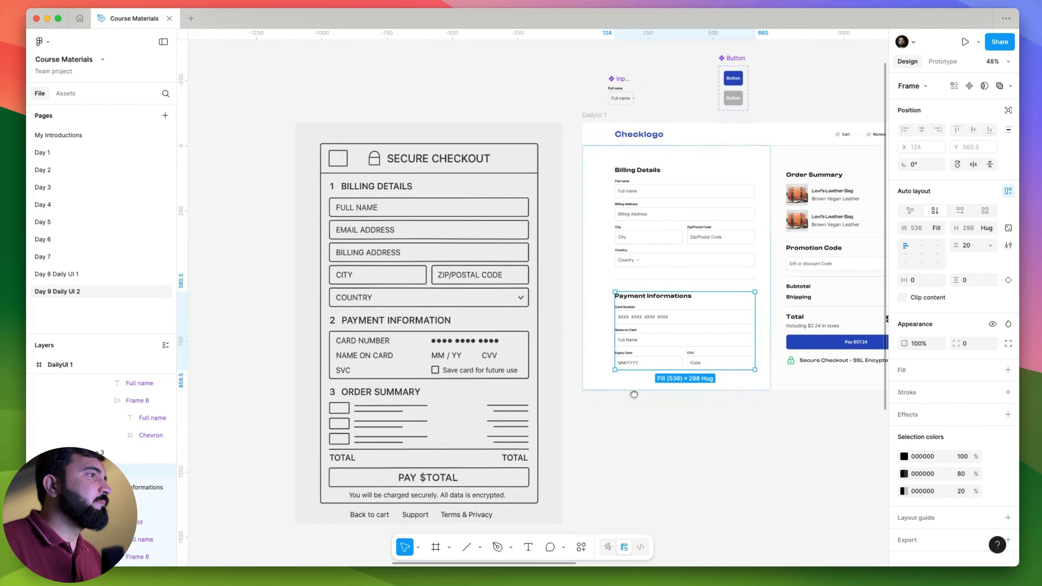
scroll(634, 408, "right", 10)
left_click(590, 389)
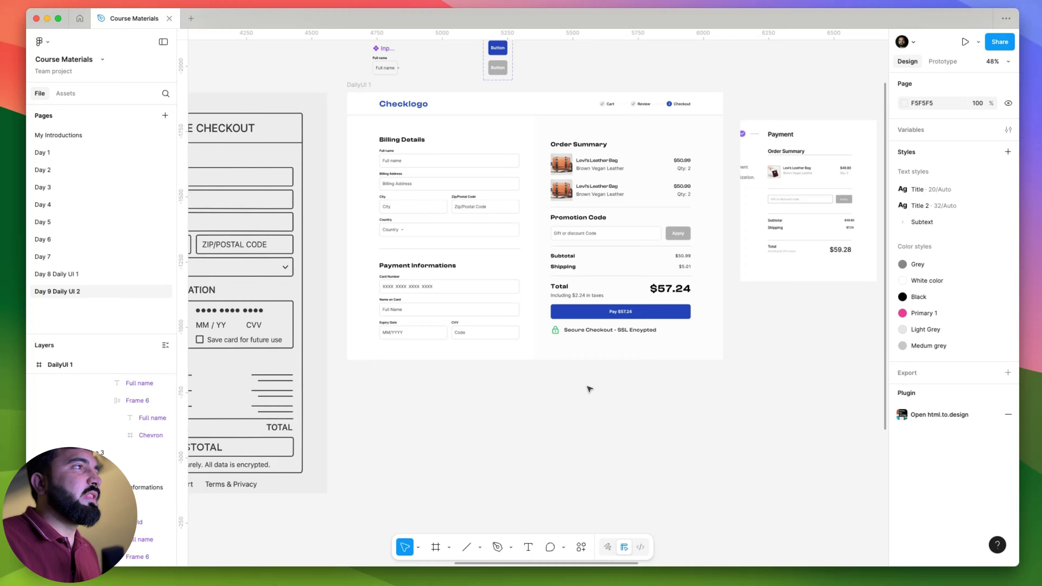
- Rename the checkout page frame as DailyUI 2
left_click(359, 84)
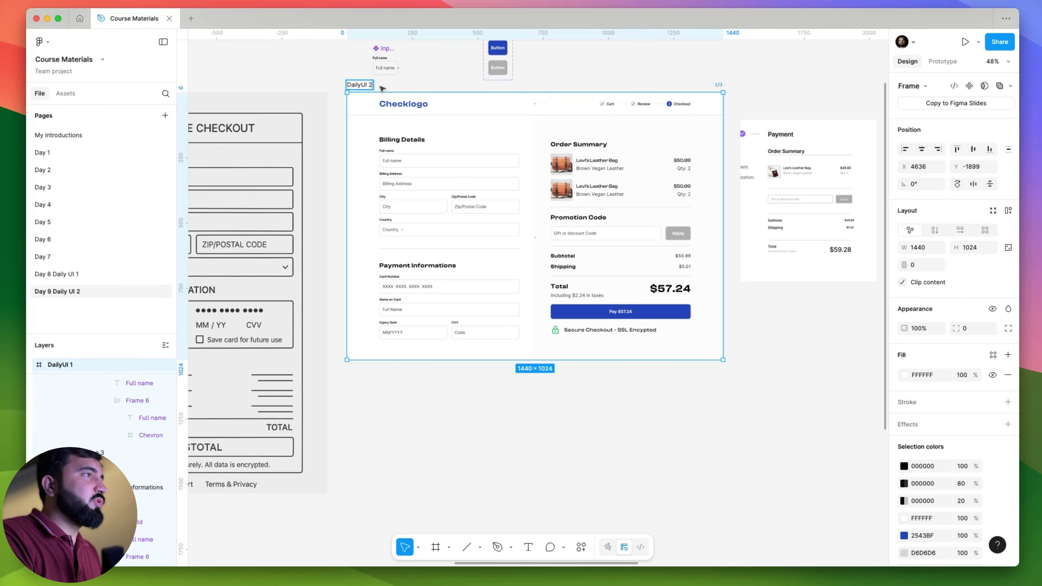
key("Return")
key("Escape")
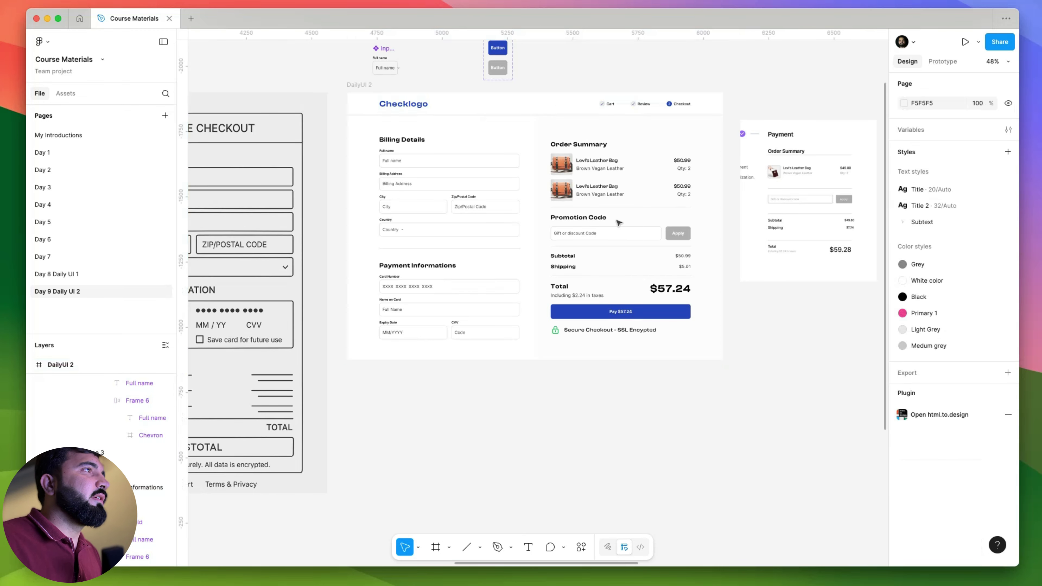
- Move the separate reference image to the end of the reference image row and delete the Payment reference beside the checkout page
scroll(619, 223, "up", 5)
scroll(429, 182, "left", 5)
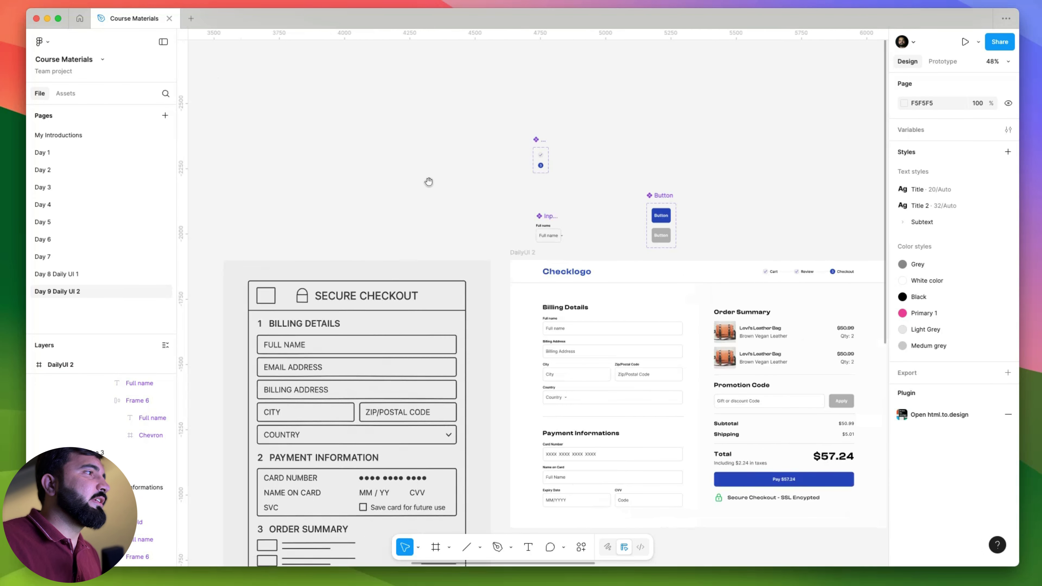
scroll(429, 182, "down", 10)
left_click_drag(410, 210, 579, 331)
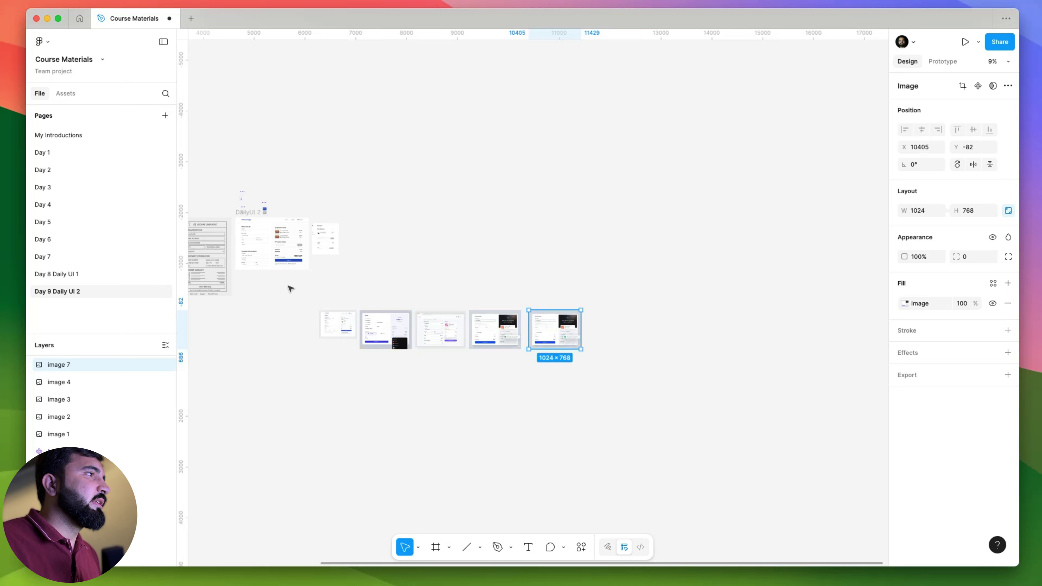
left_click(332, 235)
key("Delete")
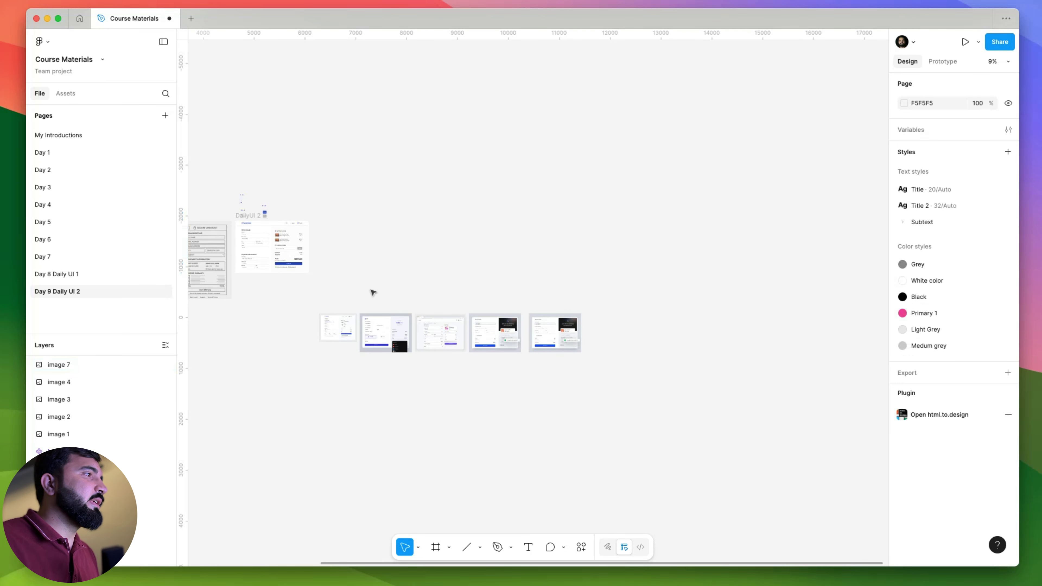
- Move the row of five reference images together to the open canvas beside the checkout page, at Y -1643
left_click_drag(272, 319, 616, 410)
left_click_drag(498, 350, 573, 306)
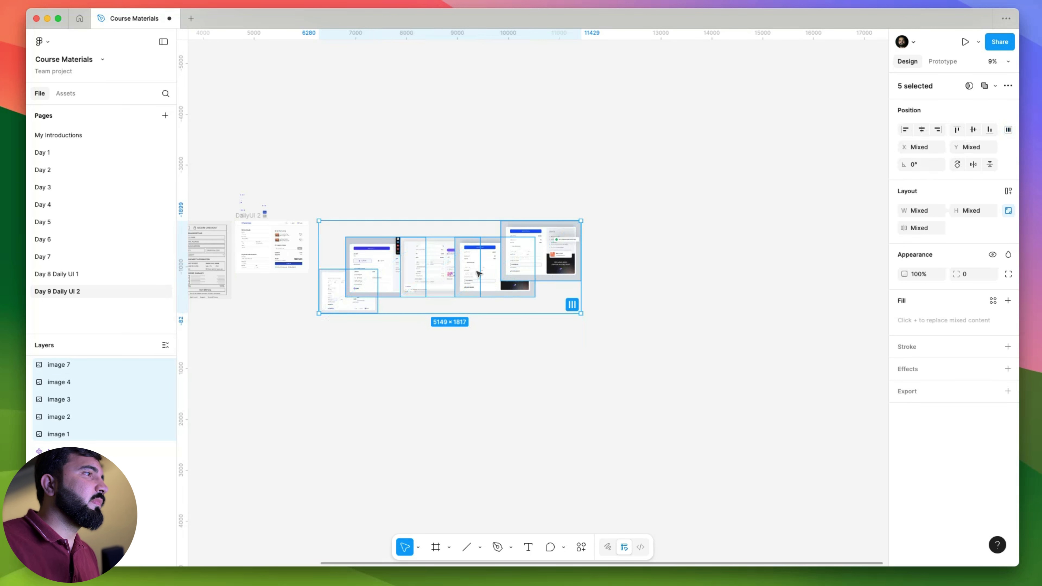
key("super+z")
left_click_drag(465, 323, 561, 245)
- Enclose the row of five reference images in a section about 5472 × 1566 and name it MoodBoard
left_click(449, 549)
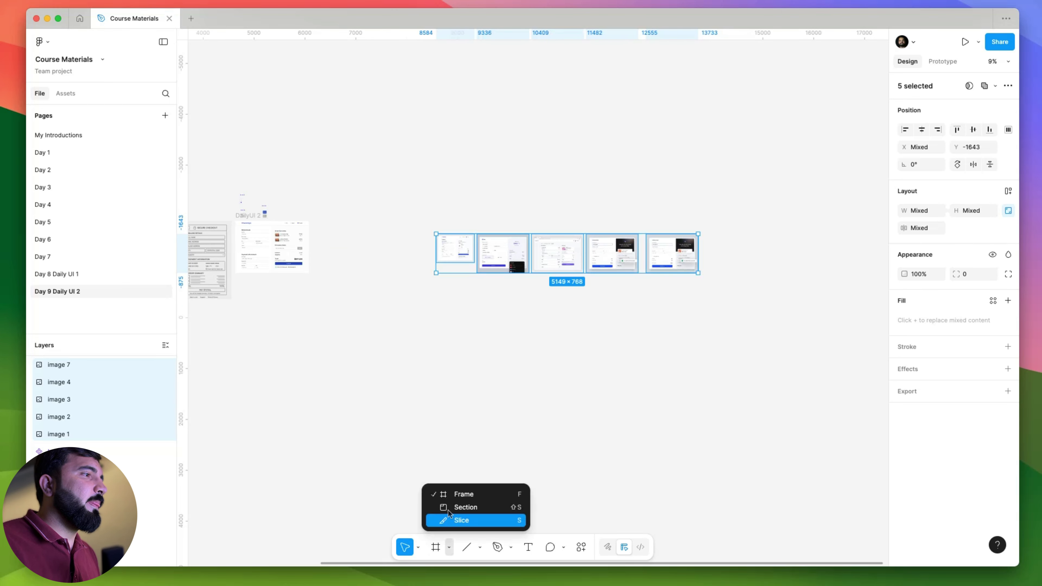
left_click(460, 508)
mouse_move(427, 215)
left_mouse_down()
mouse_move(729, 287)
mouse_move(705, 295)
left_mouse_up()
double_click(435, 206)
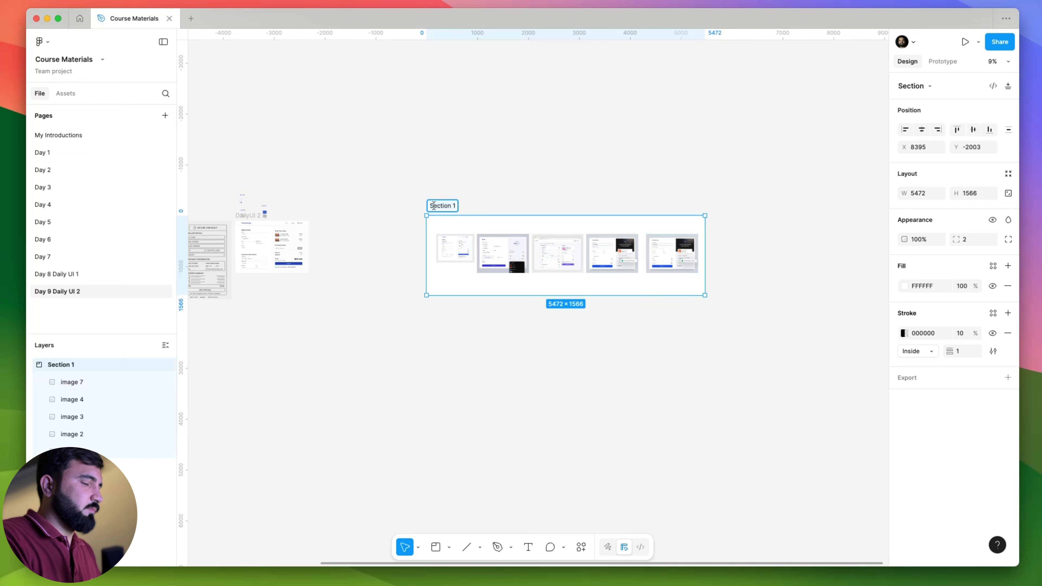
type("Mod")
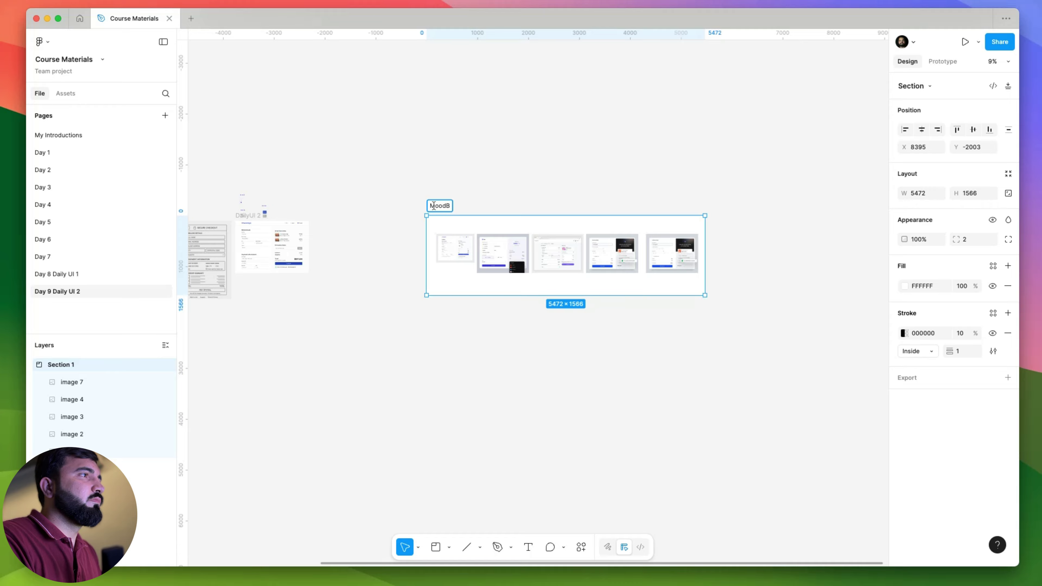
key("Return")
left_click(379, 223)
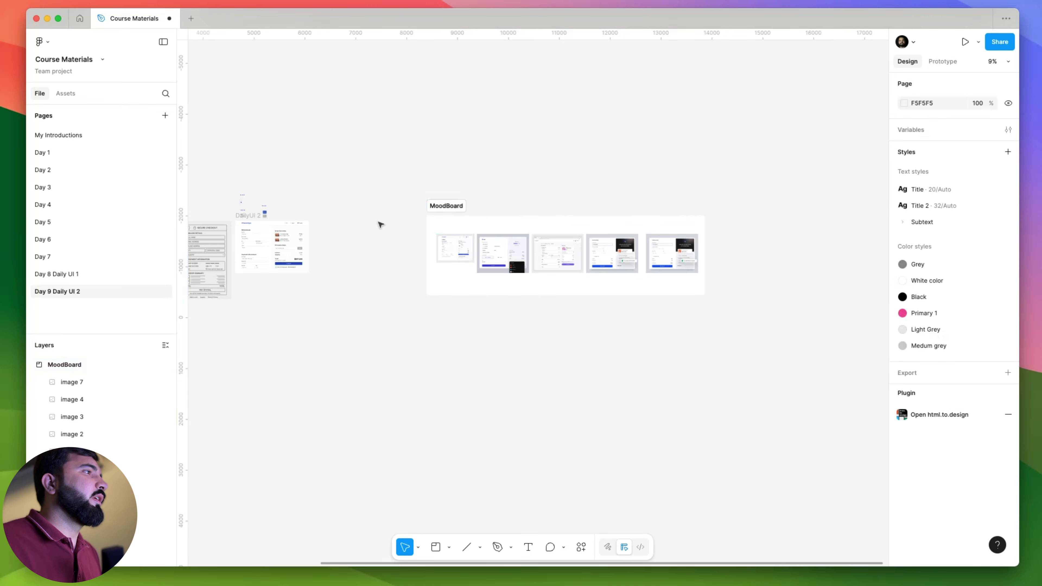
- Move the Secure Checkout wireframe image directly below the MoodBoard section, aligned with its starting edge
scroll(621, 195, "left", 5)
scroll(413, 197, "up", 5)
scroll(413, 196, "down", 3)
left_click_drag(413, 197, 716, 325)
scroll(696, 316, "left", 3)
scroll(696, 317, "down", 2)
left_click(695, 316)
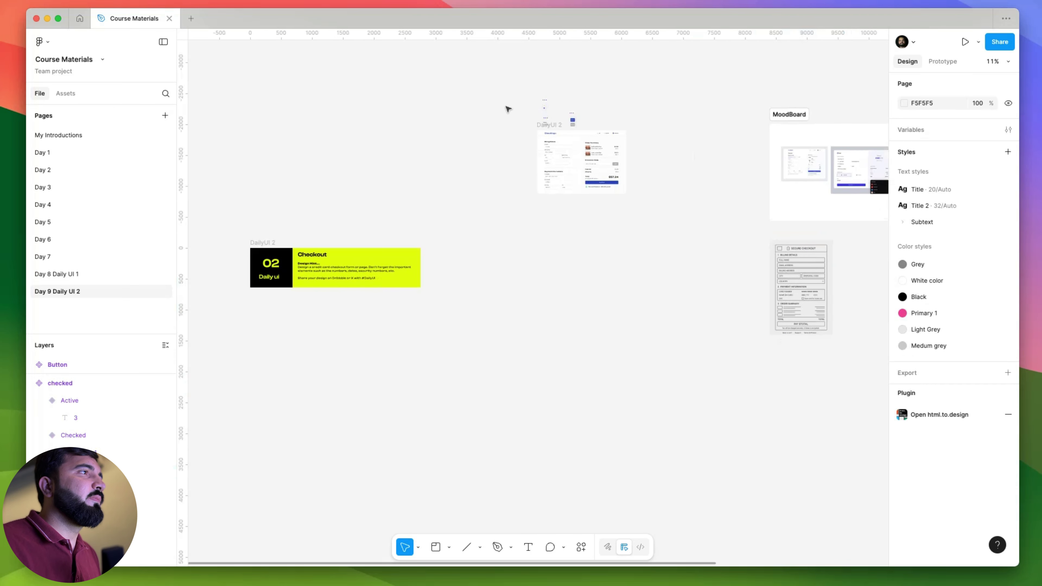
- Gather the checked and Button component sets beside the Input field component, placing Button at X 3484, Y -1530
scroll(508, 109, "up", 5)
left_click_drag(461, 86, 396, 228)
scroll(281, 221, "up", 5)
left_click(514, 274)
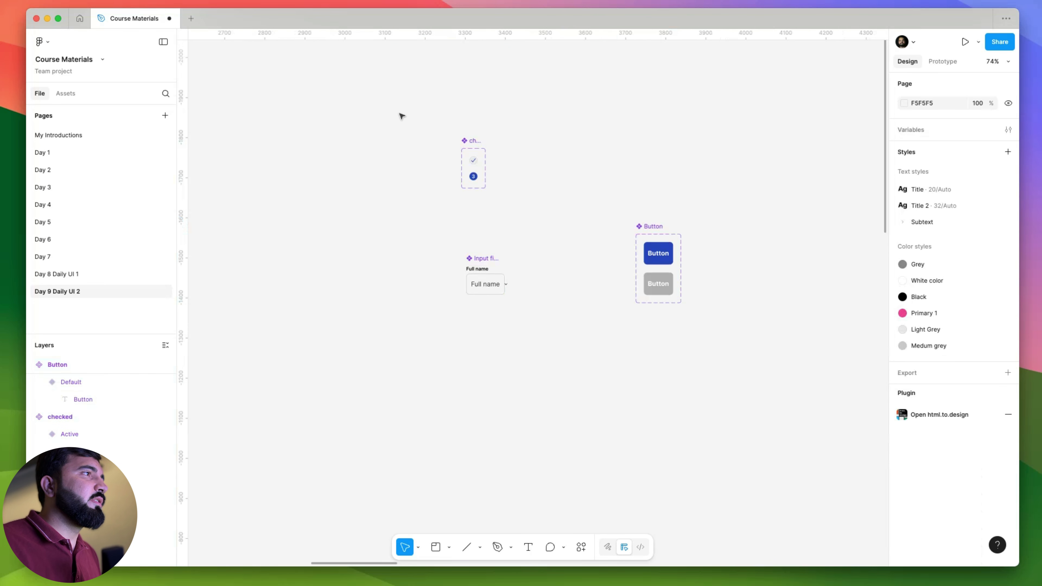
left_click_drag(400, 115, 511, 214)
left_click_drag(462, 137, 426, 249)
left_click_drag(653, 224, 561, 239)
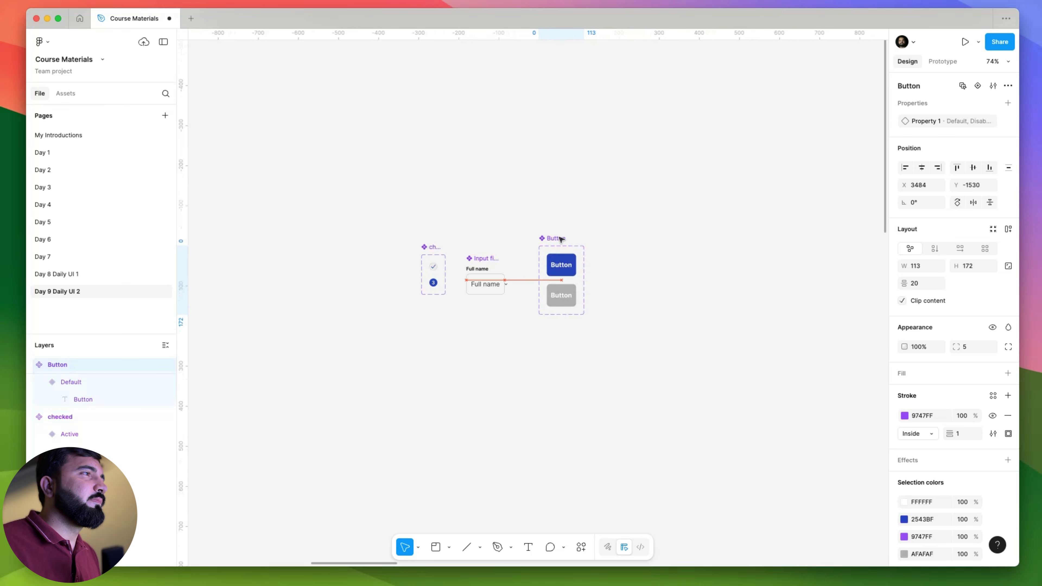
- Enclose the three components in a section about 727 × 611 and name it Components
left_click(436, 547)
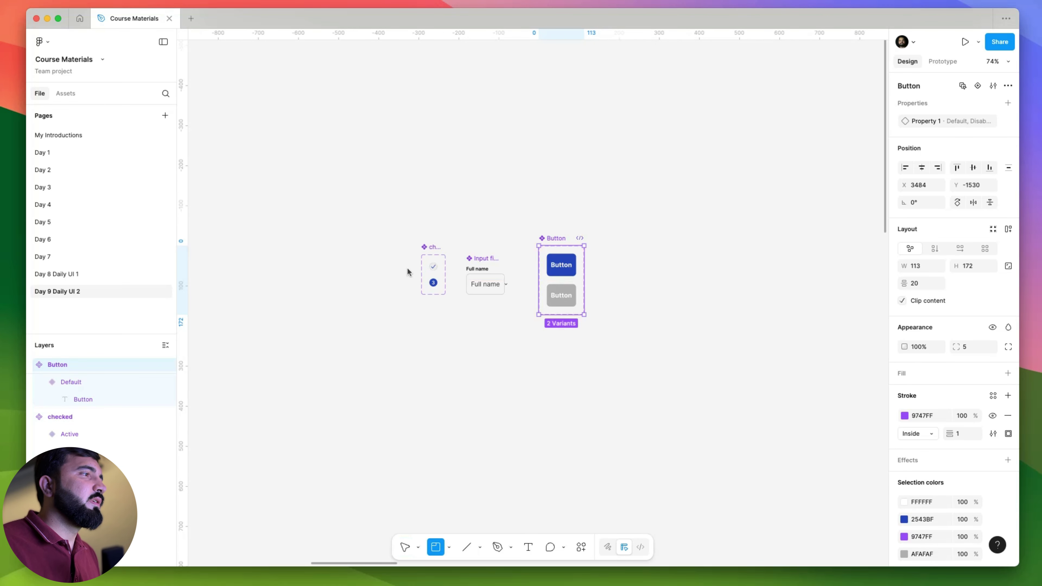
left_click_drag(385, 156, 618, 420)
left_click_drag(772, 460, 677, 401)
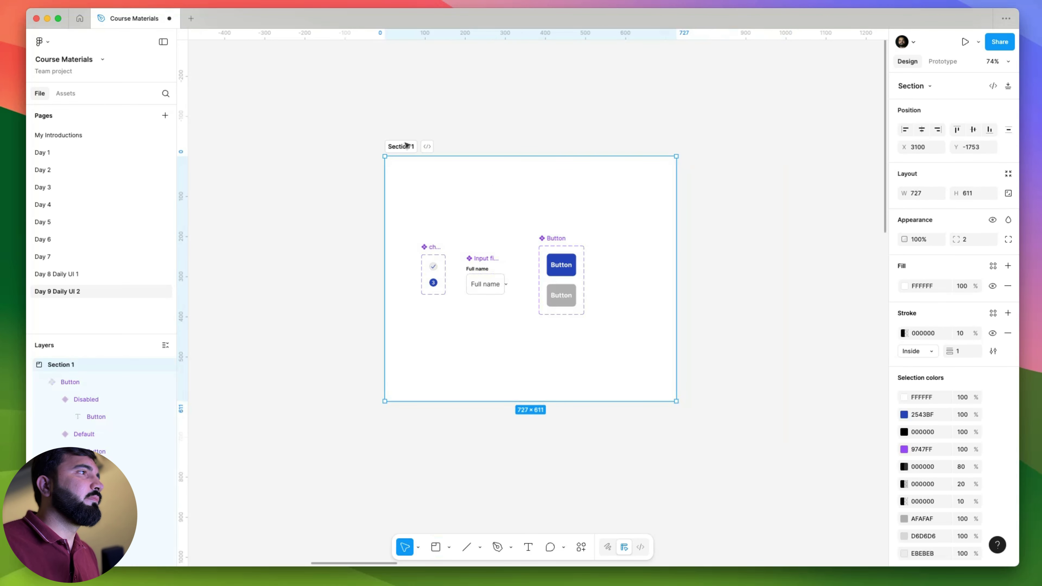
type("Comp")
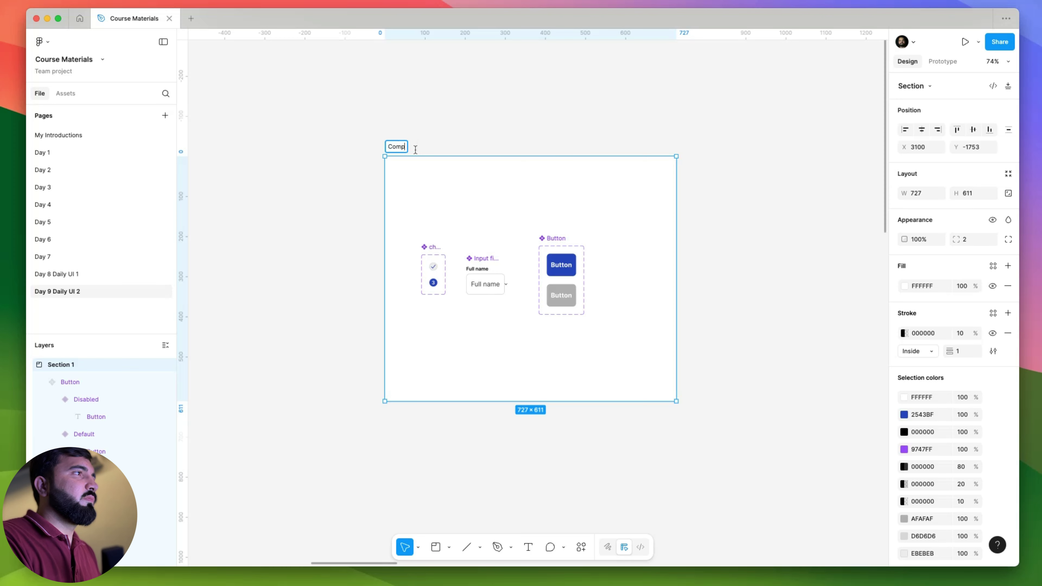
type("onentsx")
key("Return")
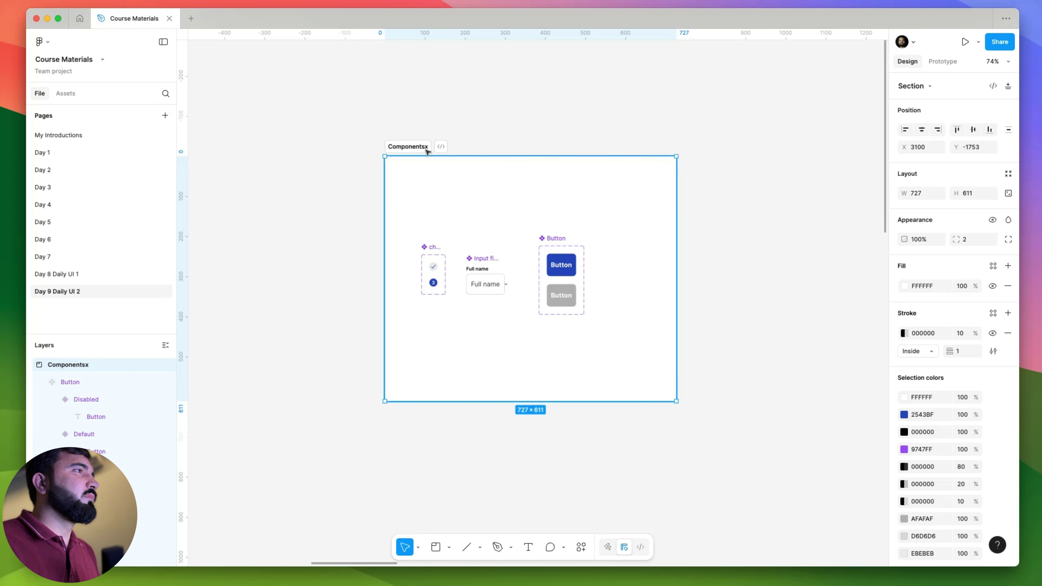
double_click(427, 147)
key("BackSpace")
key("Return")
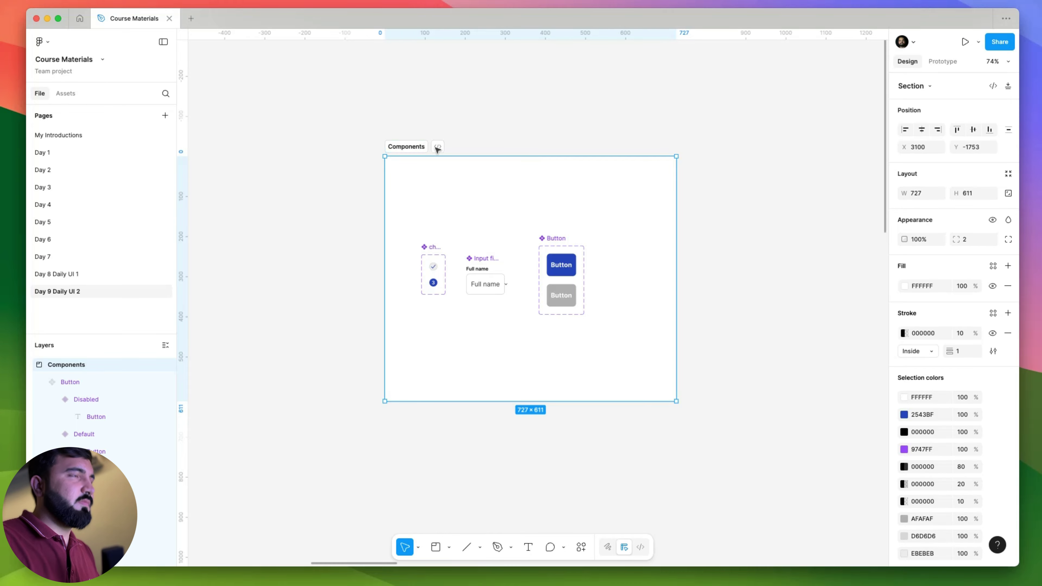
- Place the Components section at X 3021, Y 0 beside the yellow brief banner, with the DailyUI 2 checkout page next to it
scroll(422, 139, "down", 10)
left_click_drag(382, 146, 373, 337)
left_click(554, 245)
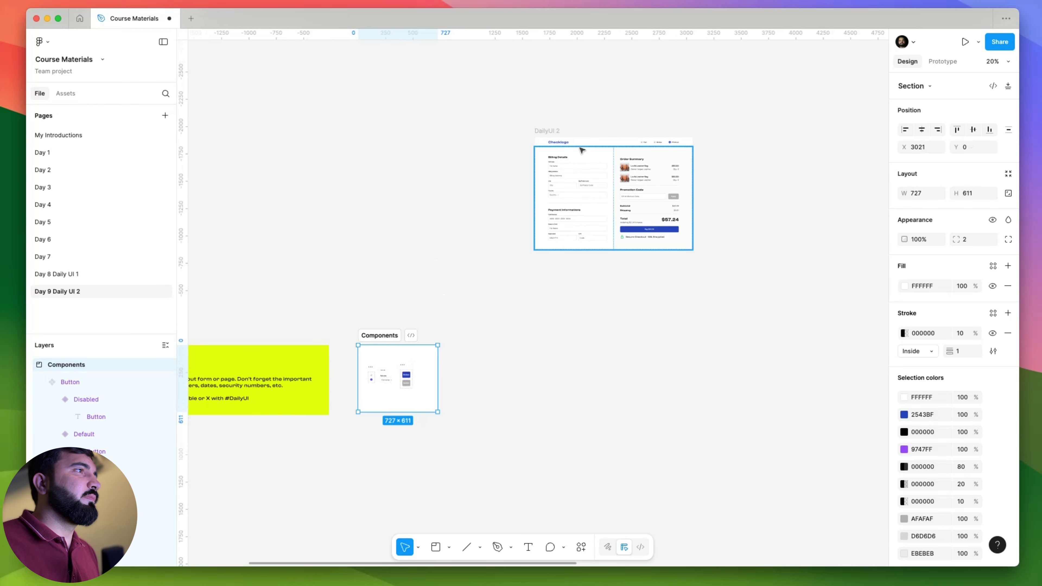
left_click_drag(554, 242, 477, 449)
left_click(496, 319)
scroll(509, 296, "down", 3)
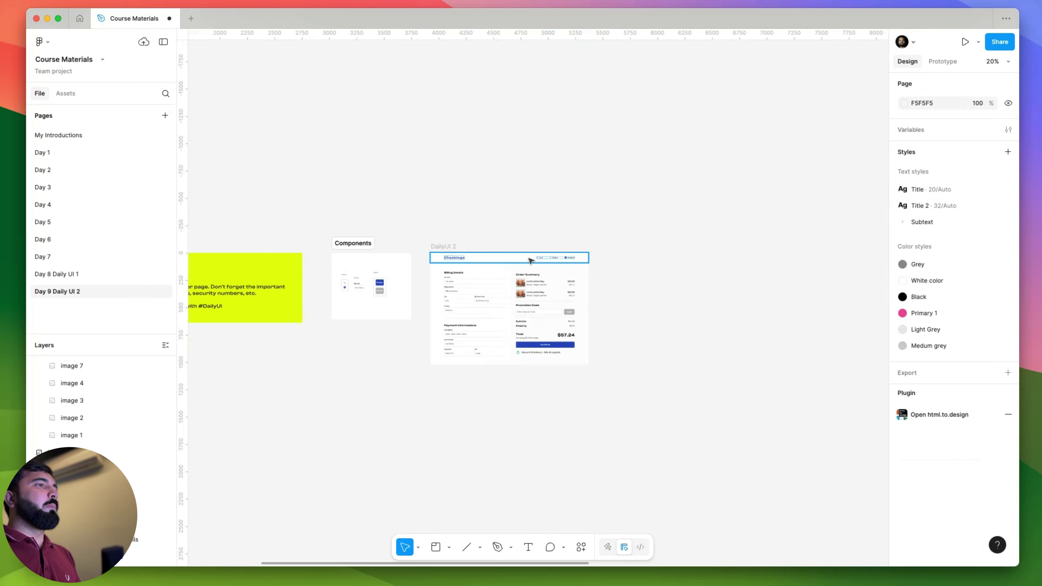
- Create a new 1600 × 1200 frame on the open canvas beyond the checkout page
scroll(496, 263, "up", 5)
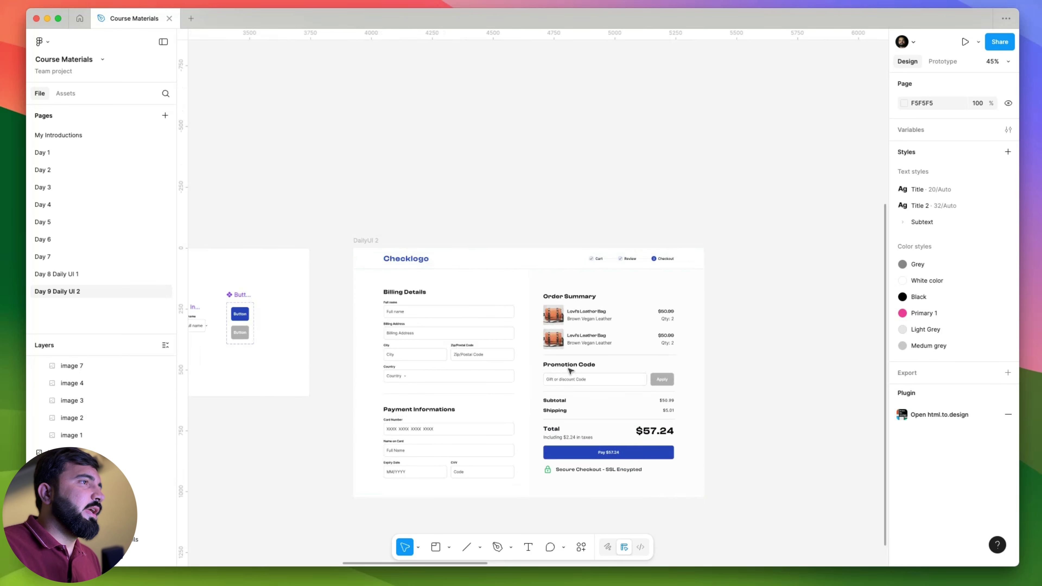
scroll(320, 220, "down", 1)
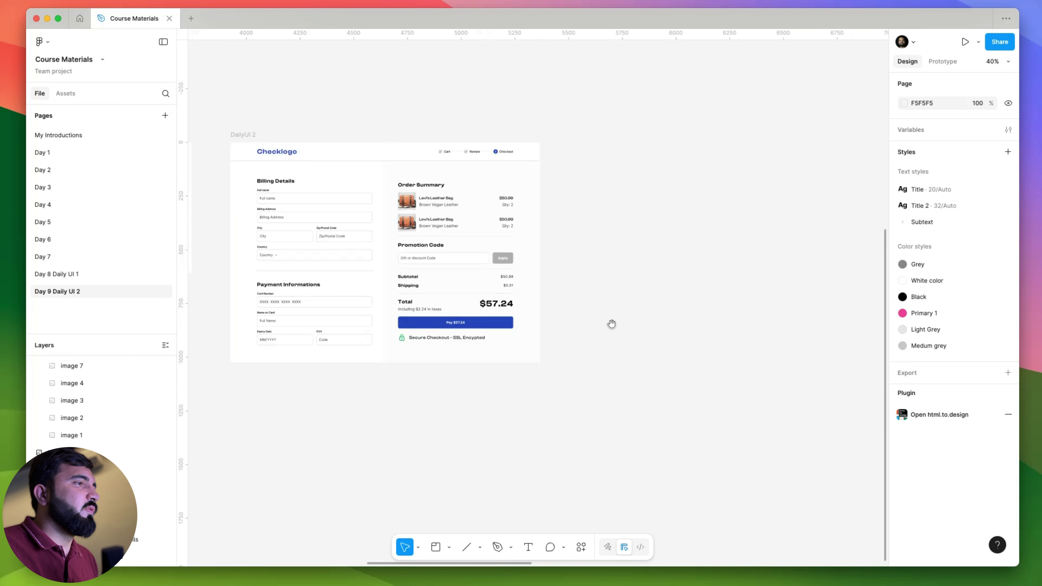
scroll(611, 323, "right", 2)
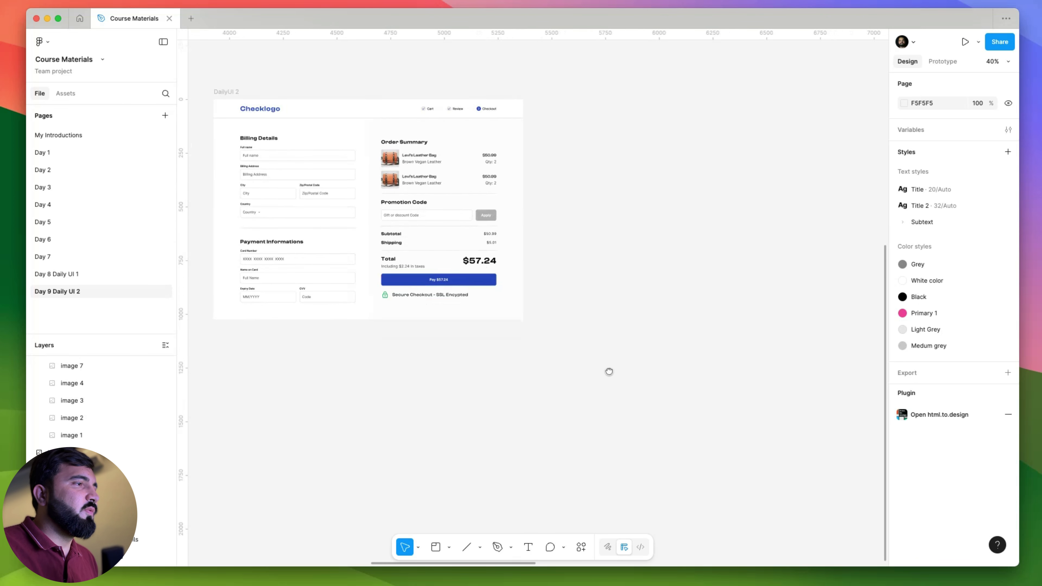
left_click(449, 552)
scroll(708, 382, "right", 4)
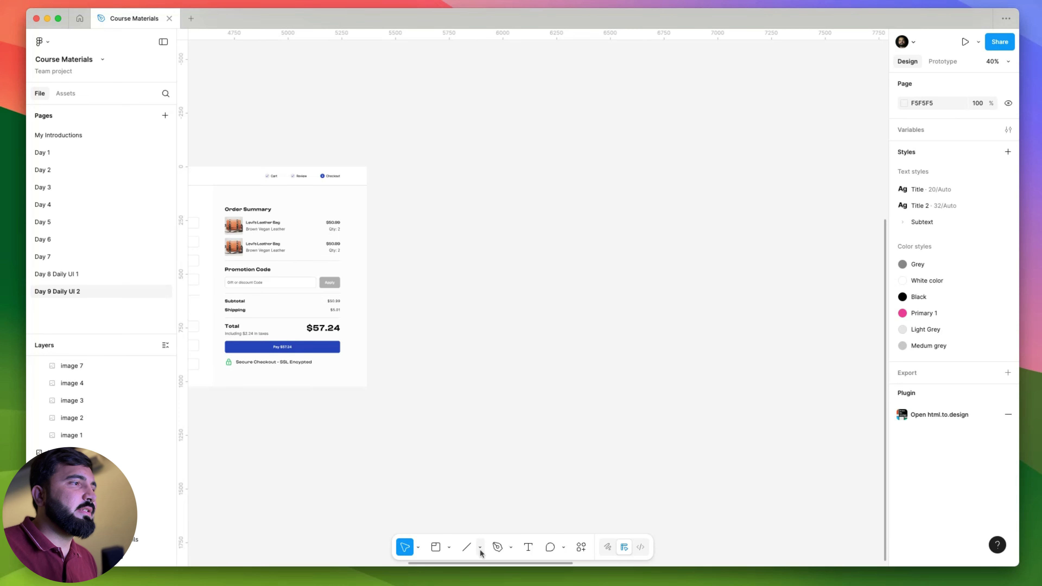
left_click(449, 547)
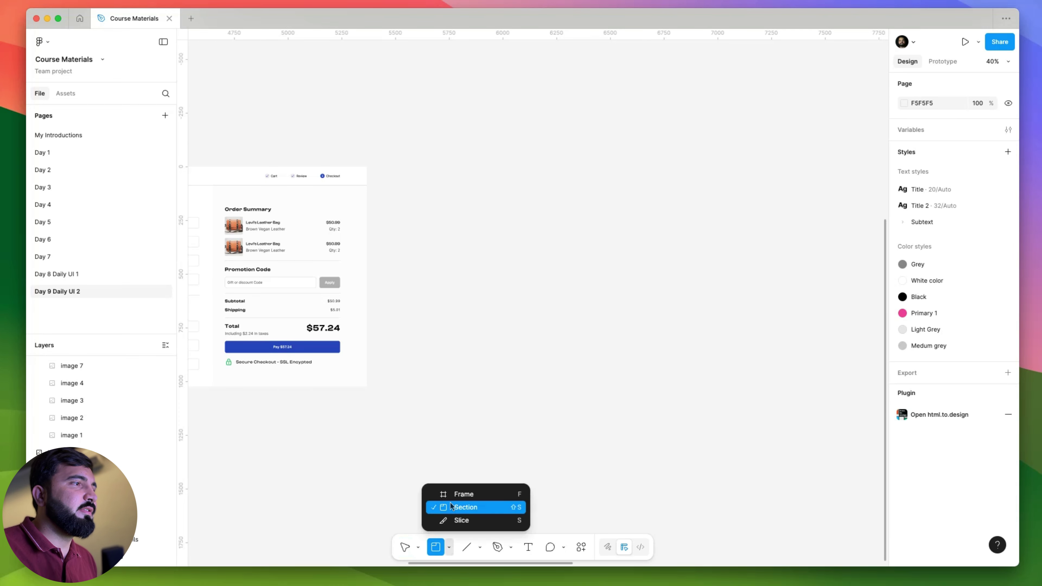
left_click(463, 508)
left_click_drag(537, 329, 551, 342)
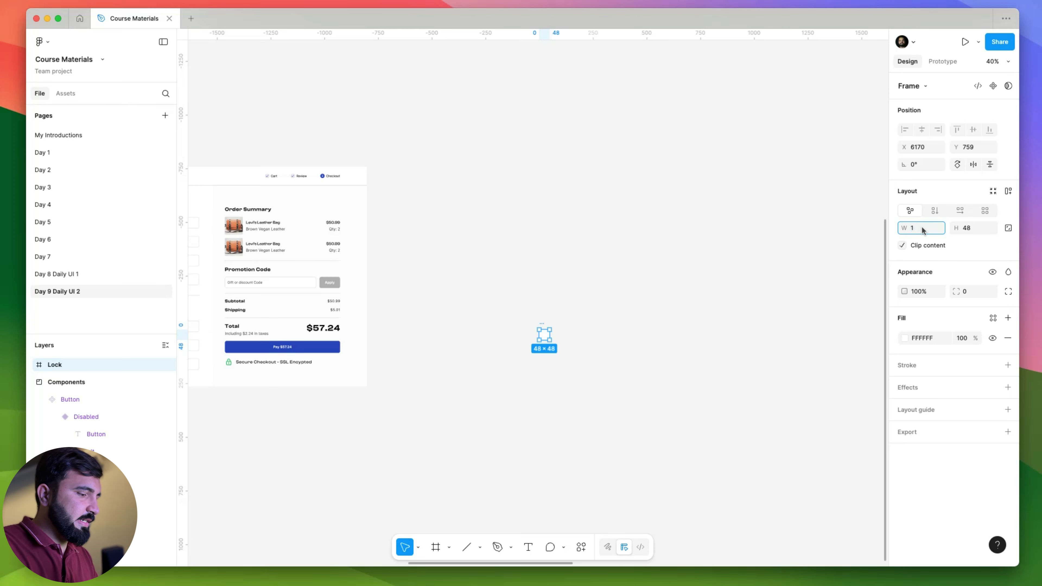
key("Return")
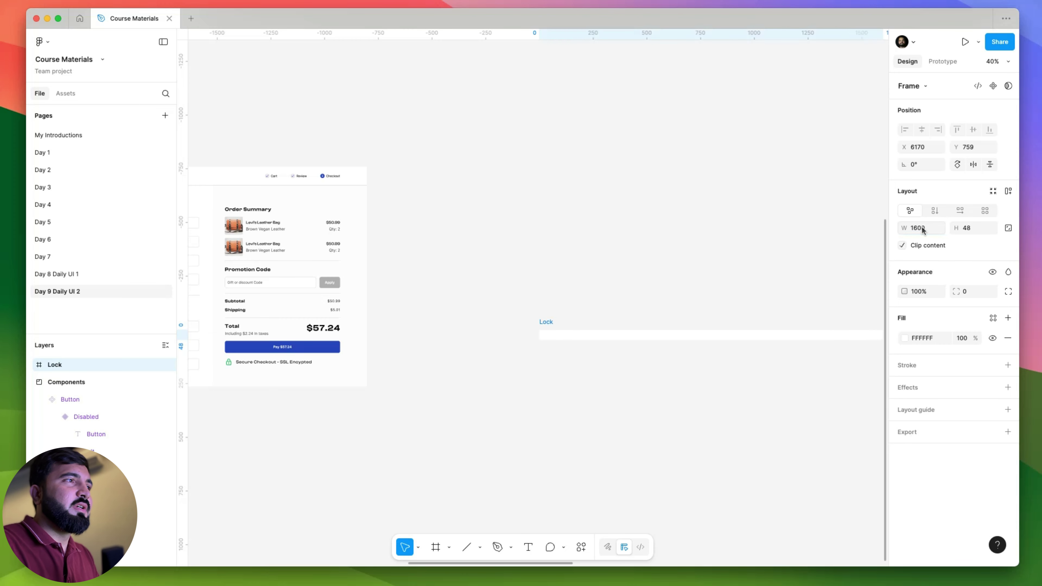
left_click(970, 227)
type("1200")
key("Return")
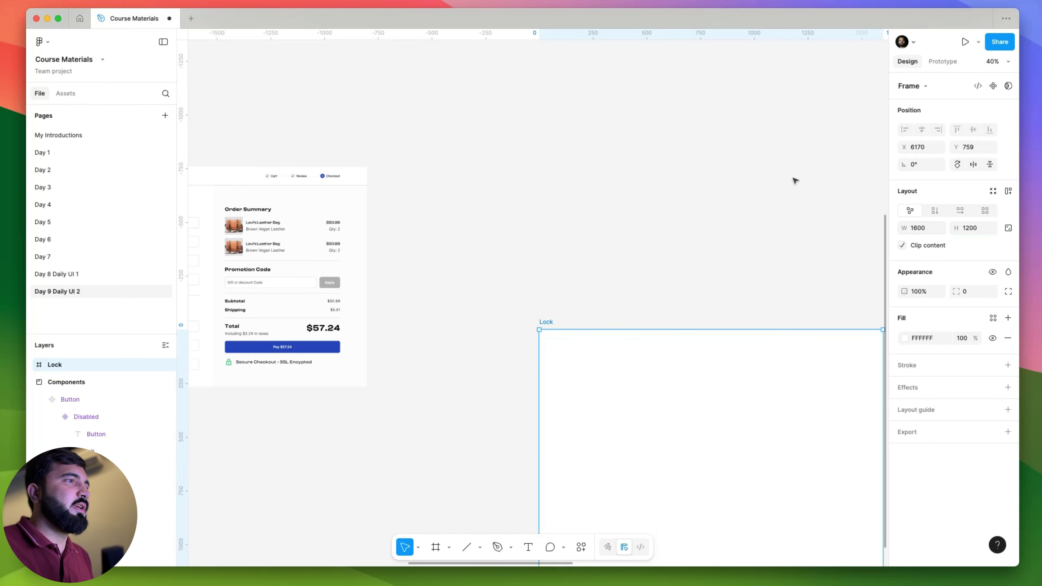
- Move the new frame beside the checkout page at X 5546, Y 11 and rename it Dribble Shot
scroll(504, 247, "down", 2)
scroll(504, 247, "down", 2)
left_click_drag(533, 291, 447, 190)
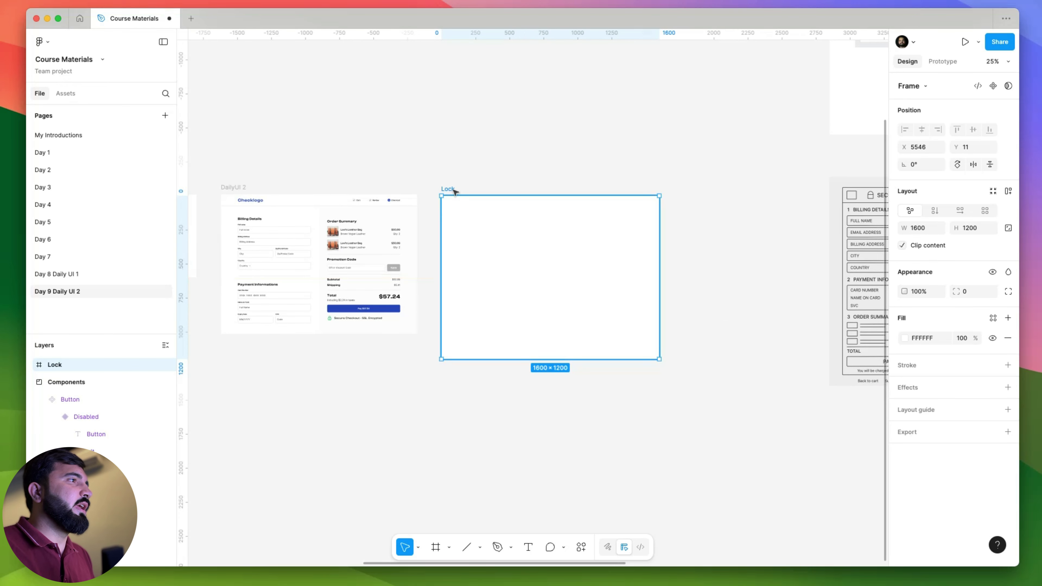
type("Dribble Shot")
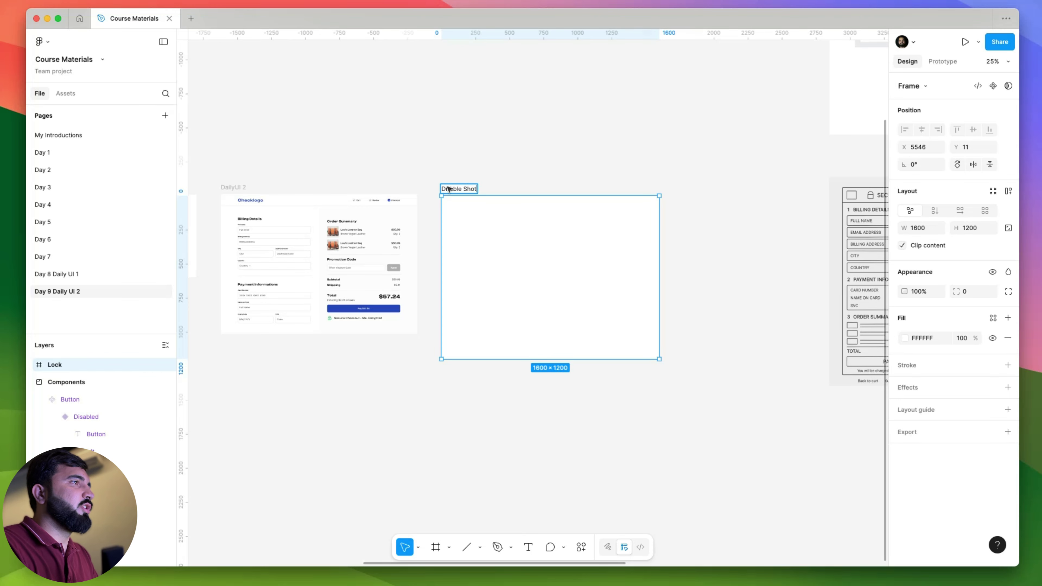
key("Return")
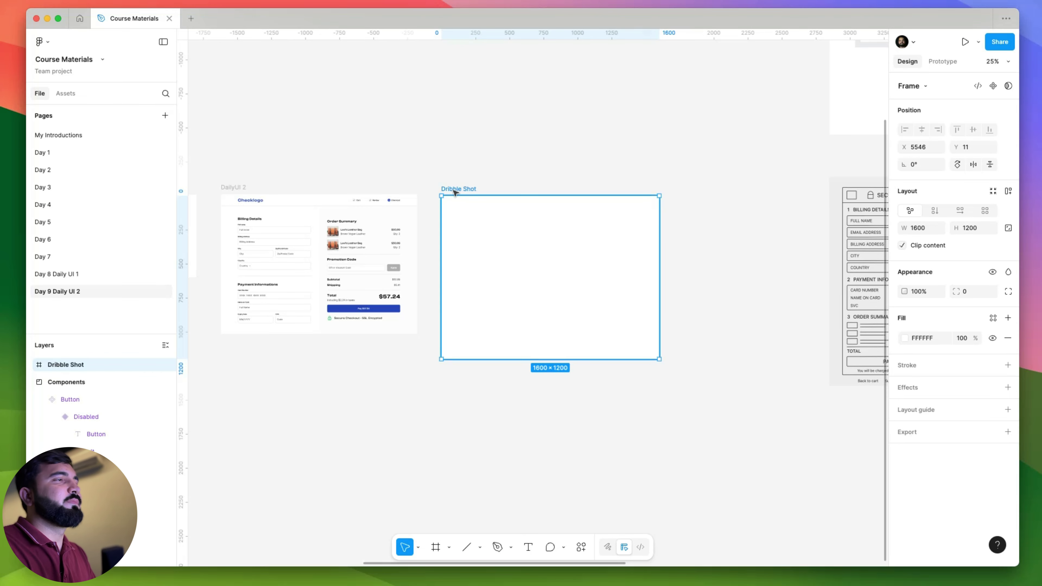
left_click(485, 156)
- Place a copy of the DailyUI 2 checkout page inside the Dribble Shot frame, centered at X 80, Y 88
scroll(442, 223, "down", 2)
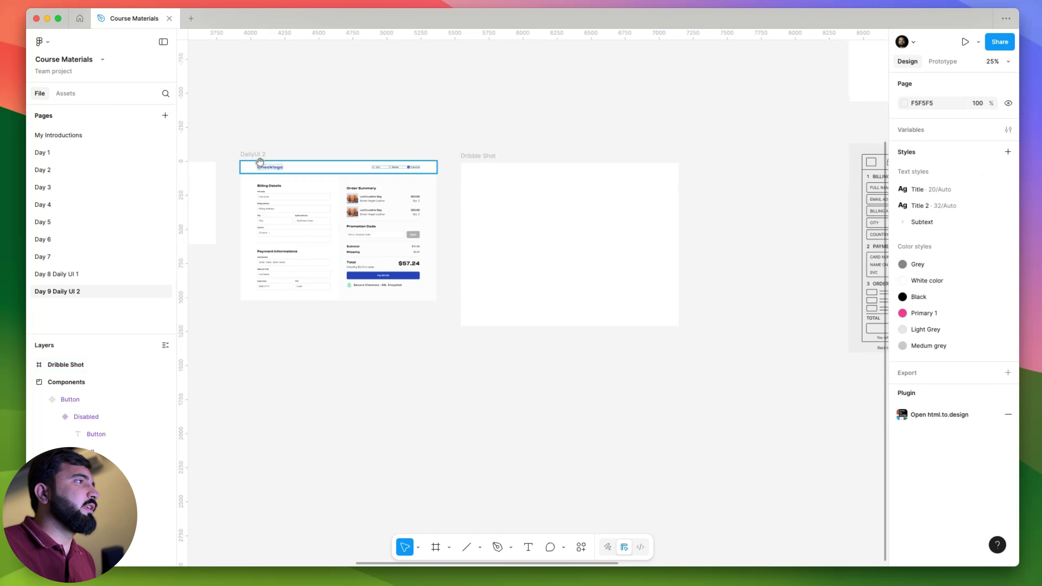
left_click_drag(259, 163, 482, 169)
key("shift+Return")
key("shift+2")
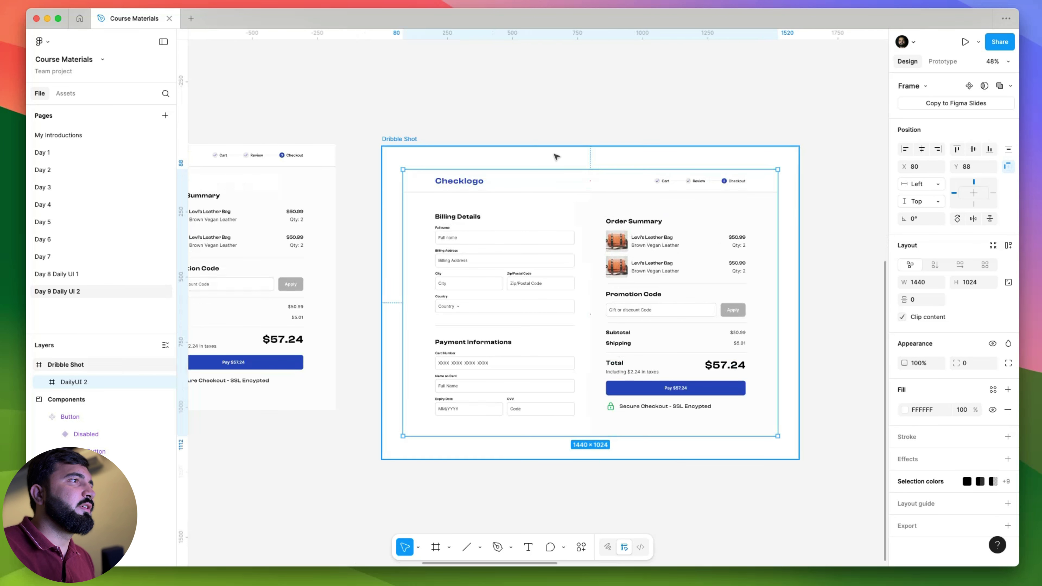
- Fill the Dribble Shot frame's background with light orange FF9B5D
left_click(905, 376)
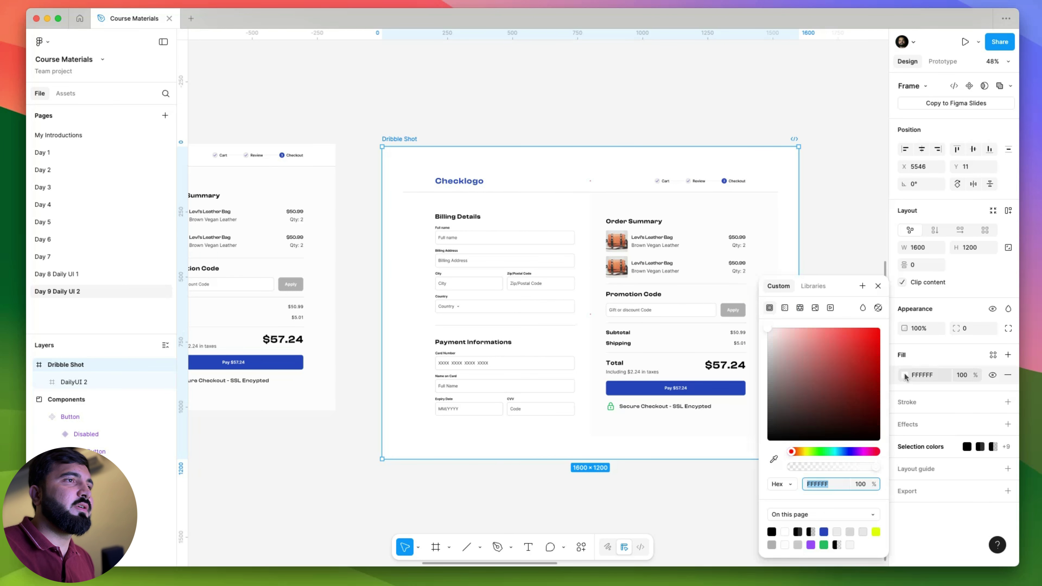
left_click(775, 459)
left_click(735, 390)
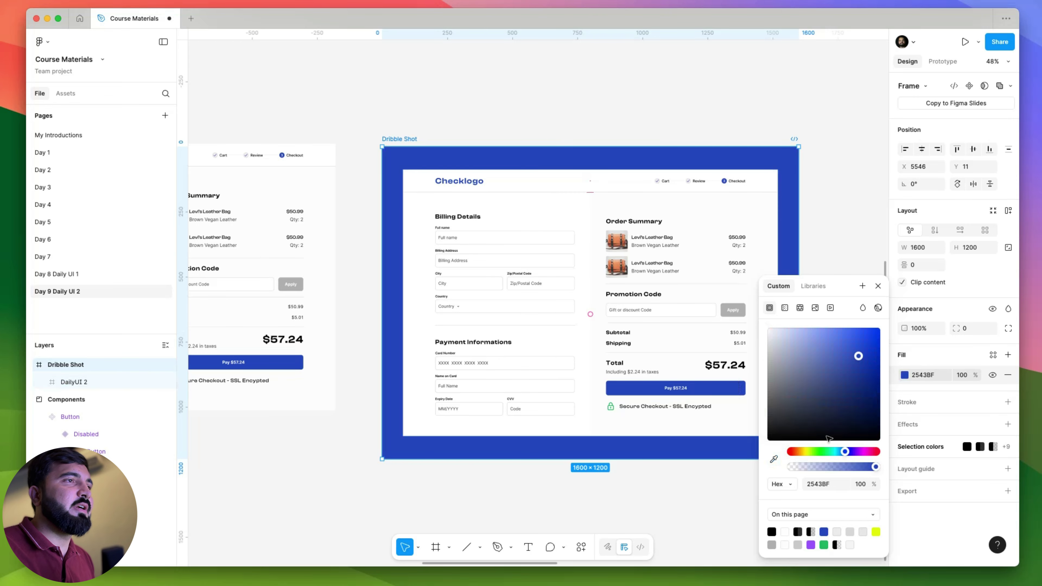
left_click_drag(837, 451, 798, 451)
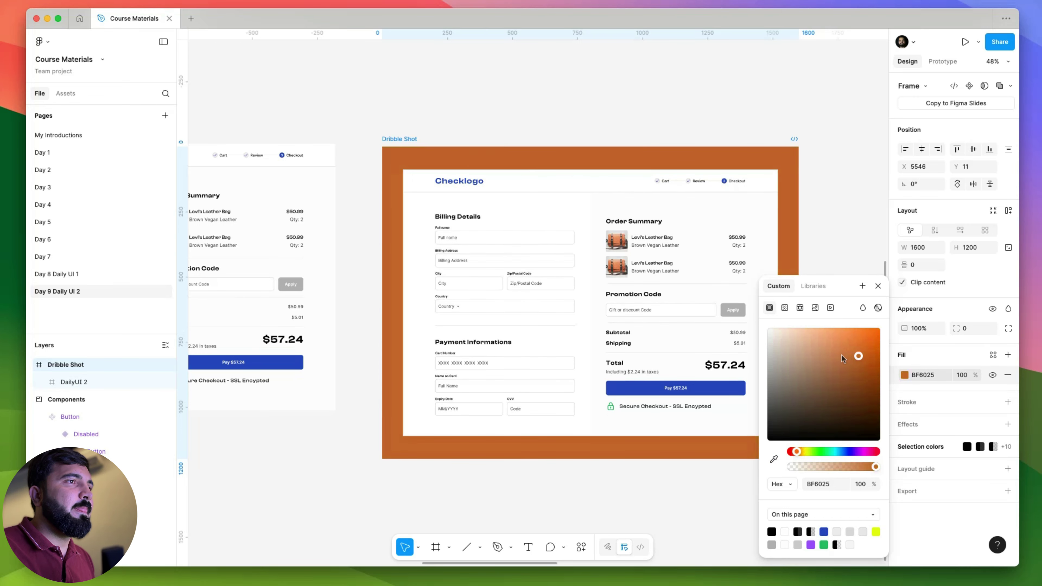
left_click_drag(842, 358, 838, 330)
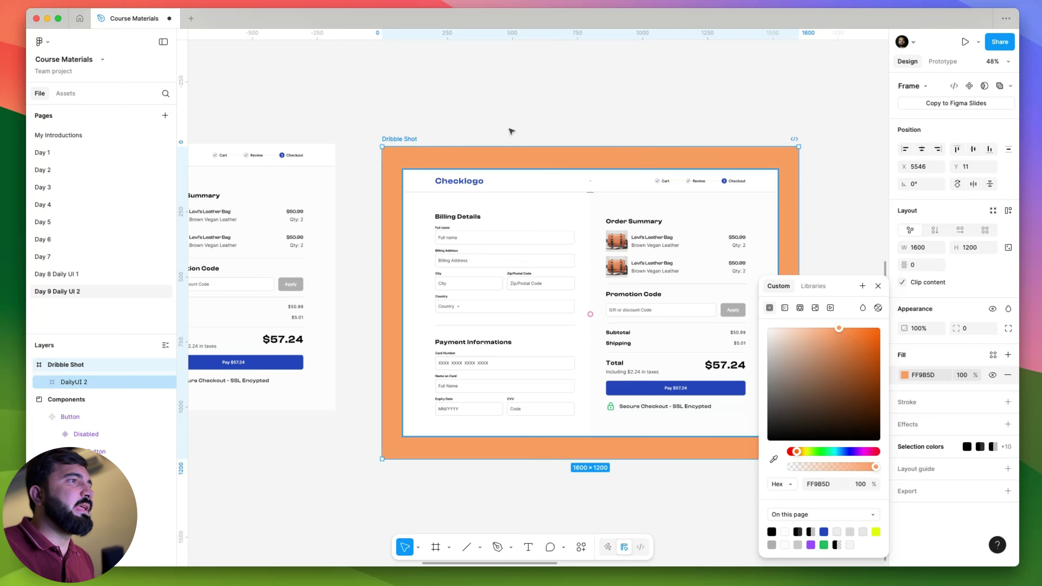
- Duplicate the Dribble Shot frame directly below the original, at Y 1386
scroll(510, 131, "down", 5)
left_click(468, 99)
left_click_drag(407, 95, 407, 300)
- Fill the lower Dribble Shot frame with blue 2543BF and reduce the fill's opacity to a pale tint
left_click(907, 375)
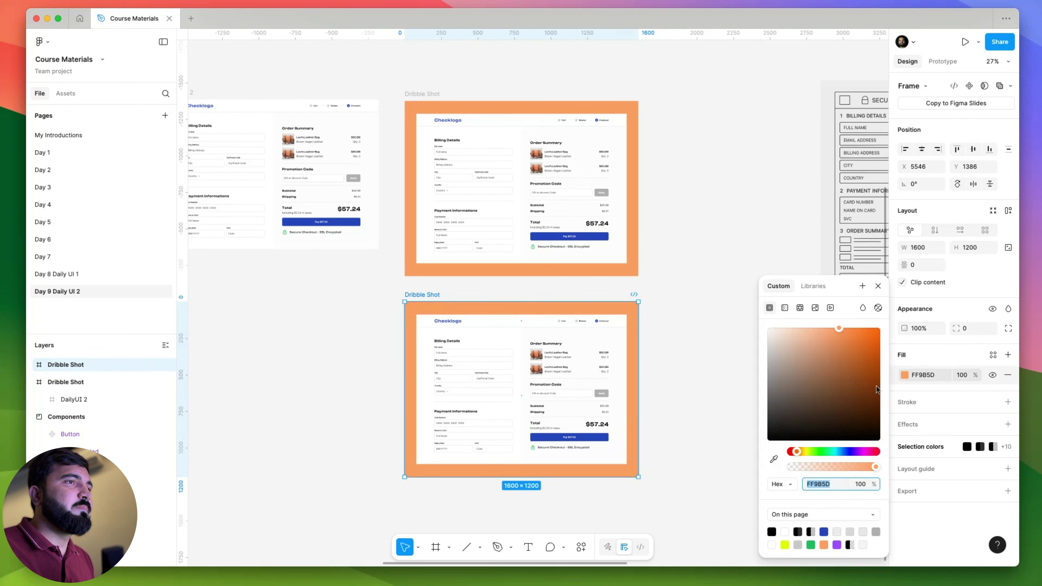
left_click(824, 532)
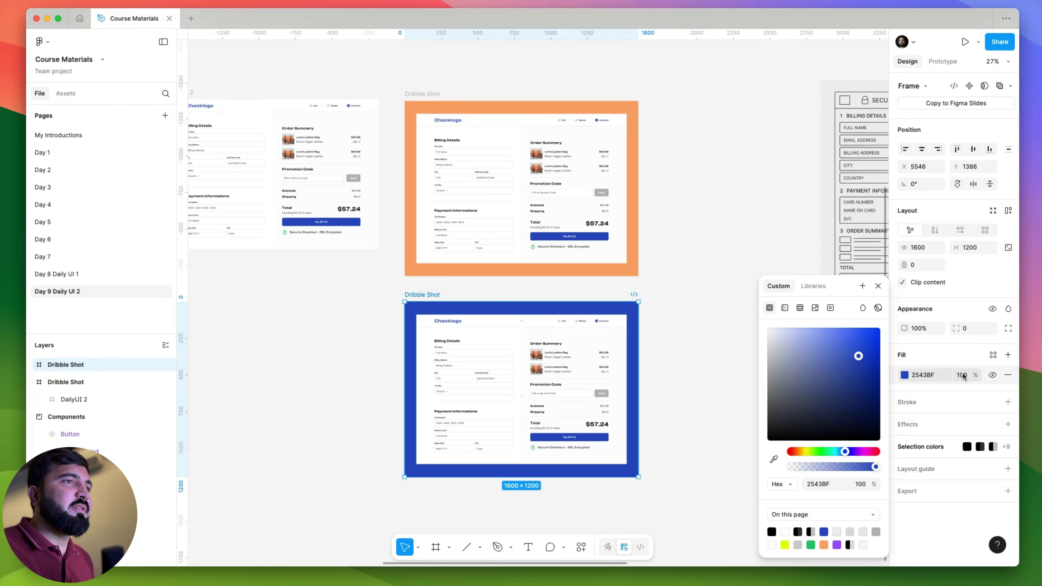
left_click_drag(965, 375, 847, 385)
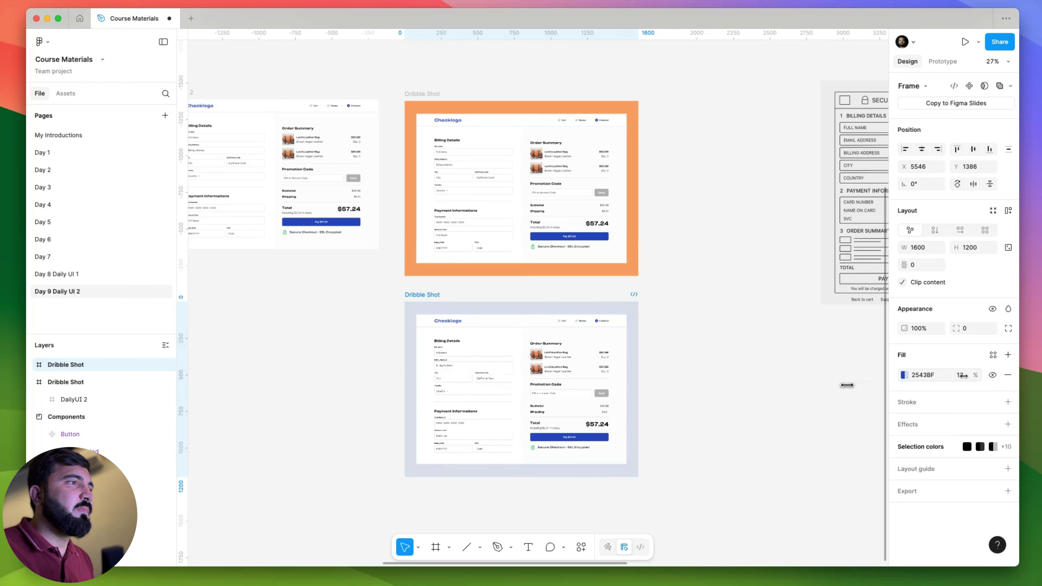
left_click(715, 384)
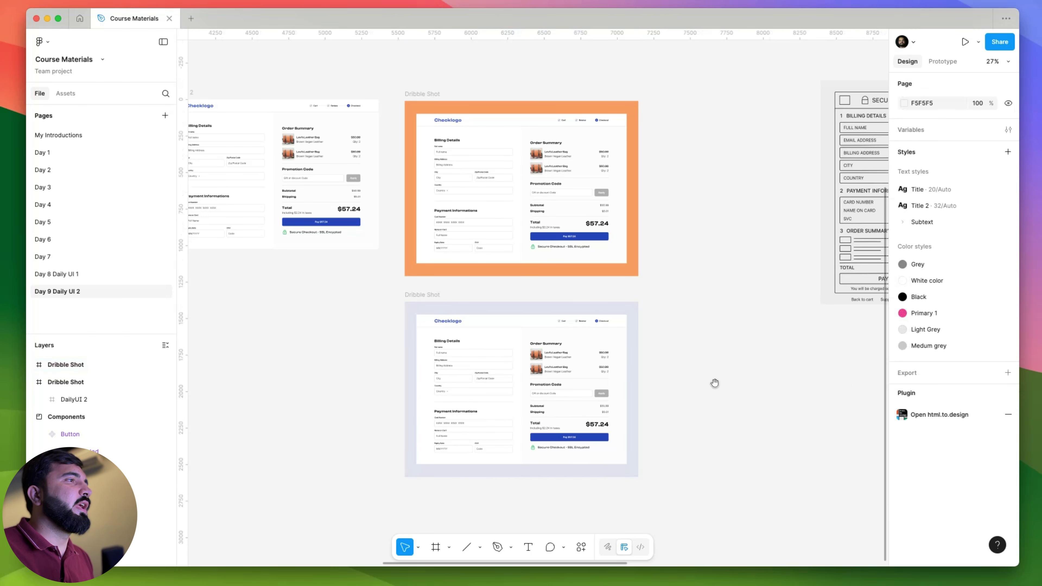
left_click_drag(715, 384, 402, 456)
scroll(402, 456, "down", 2)
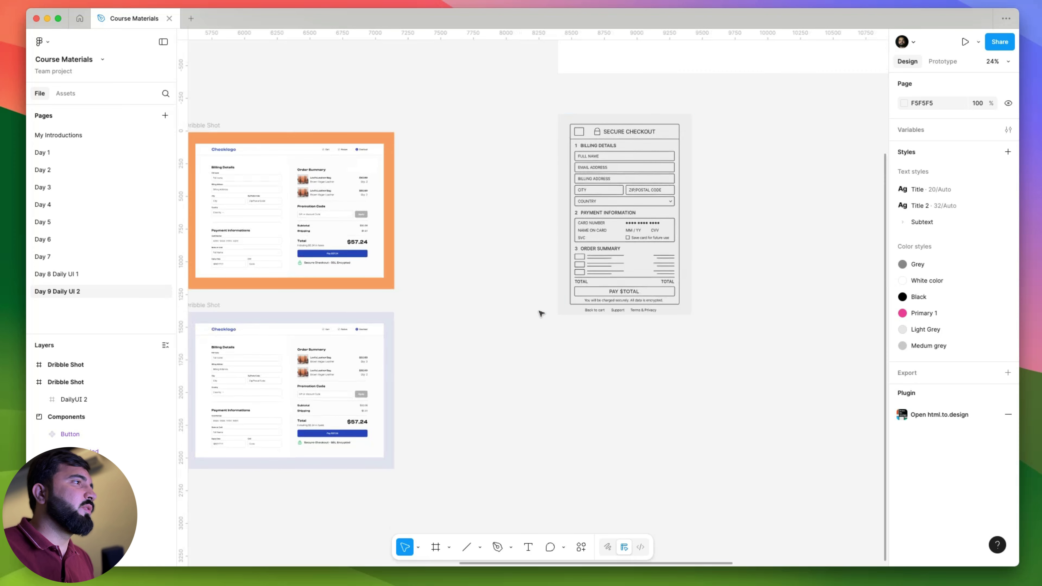
scroll(539, 312, "left", 6)
scroll(442, 303, "up", 3)
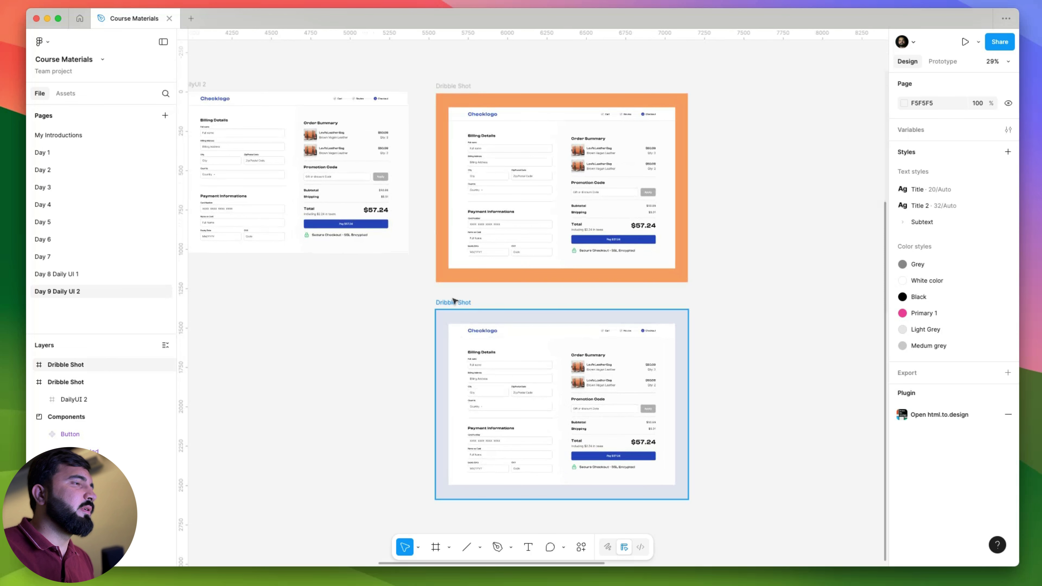
left_click_drag(400, 356, 472, 433)
scroll(512, 378, "left", 5)
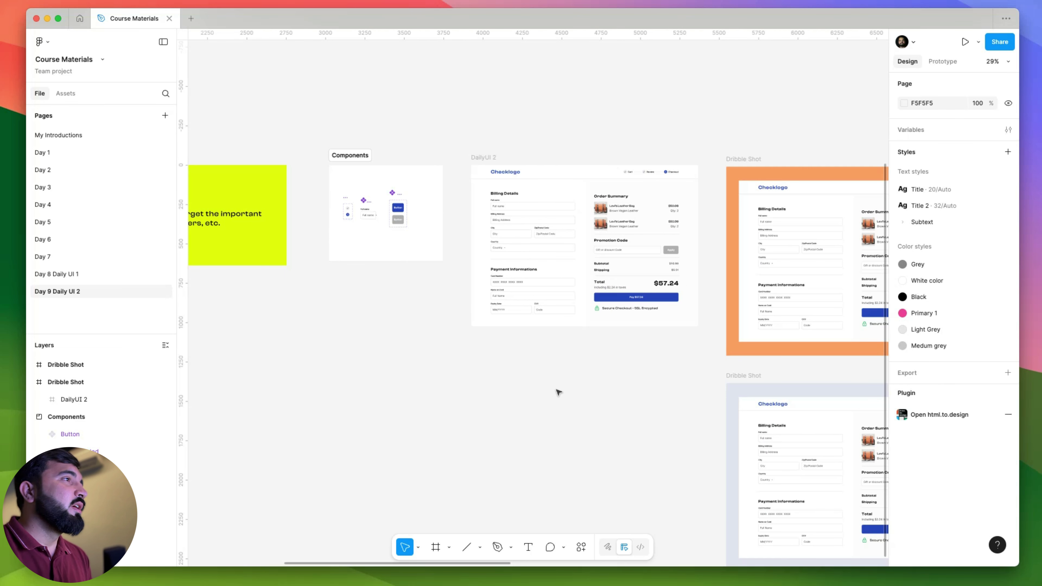